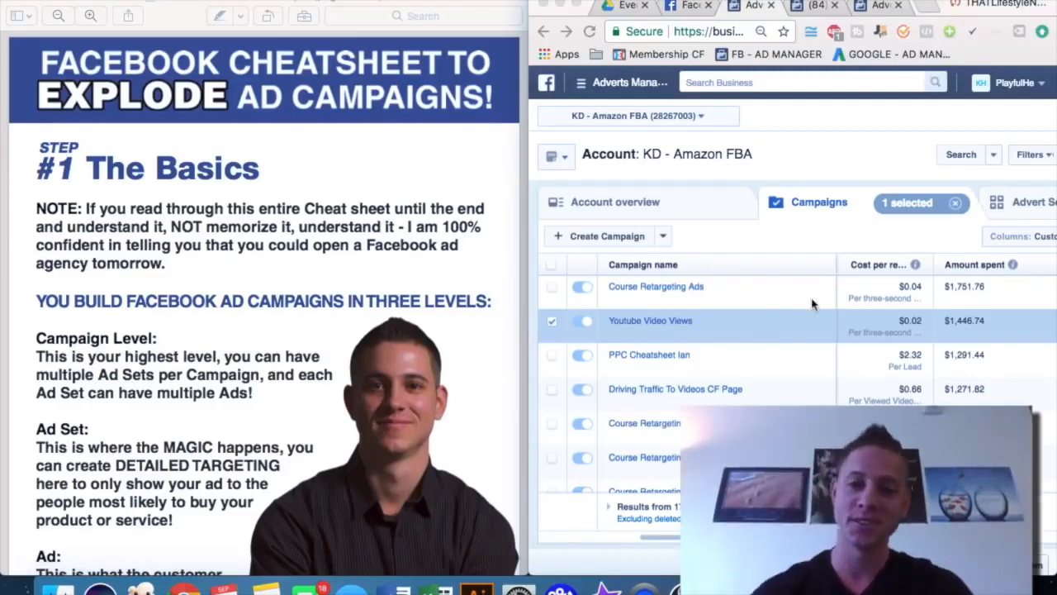
{"action": "scroll", "coordinate": [812, 304], "scroll_direction": "down", "scroll_amount": 2}
{"action": "scroll", "coordinate": [812, 304], "scroll_direction": "up", "scroll_amount": 2}
{"action": "scroll", "coordinate": [812, 304], "scroll_direction": "left", "scroll_amount": 1}
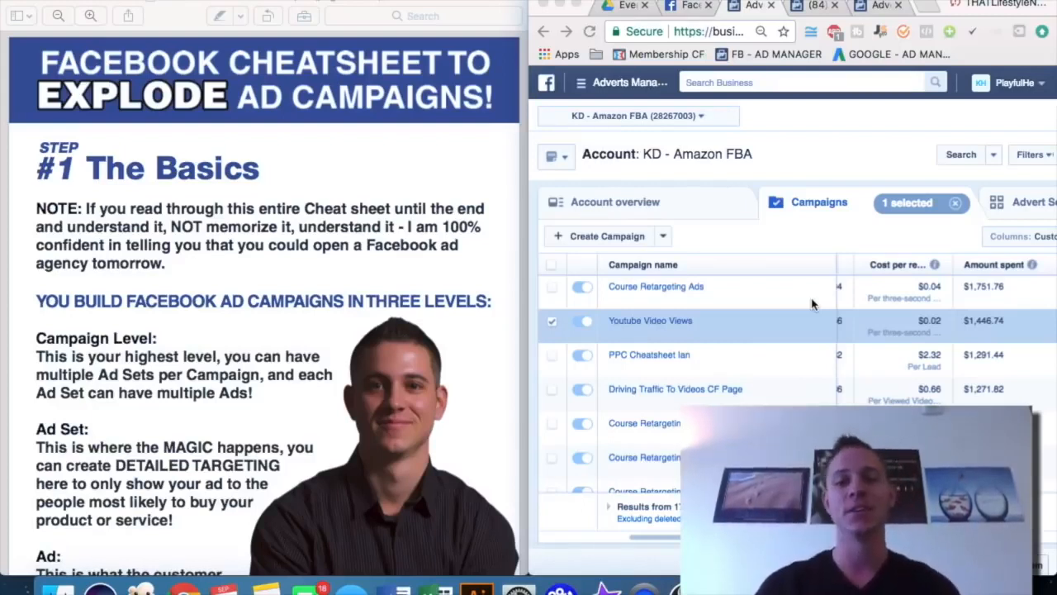
{"action": "scroll", "coordinate": [885, 334], "scroll_direction": "left", "scroll_amount": 2}
{"action": "scroll", "coordinate": [892, 334], "scroll_direction": "right", "scroll_amount": 3}
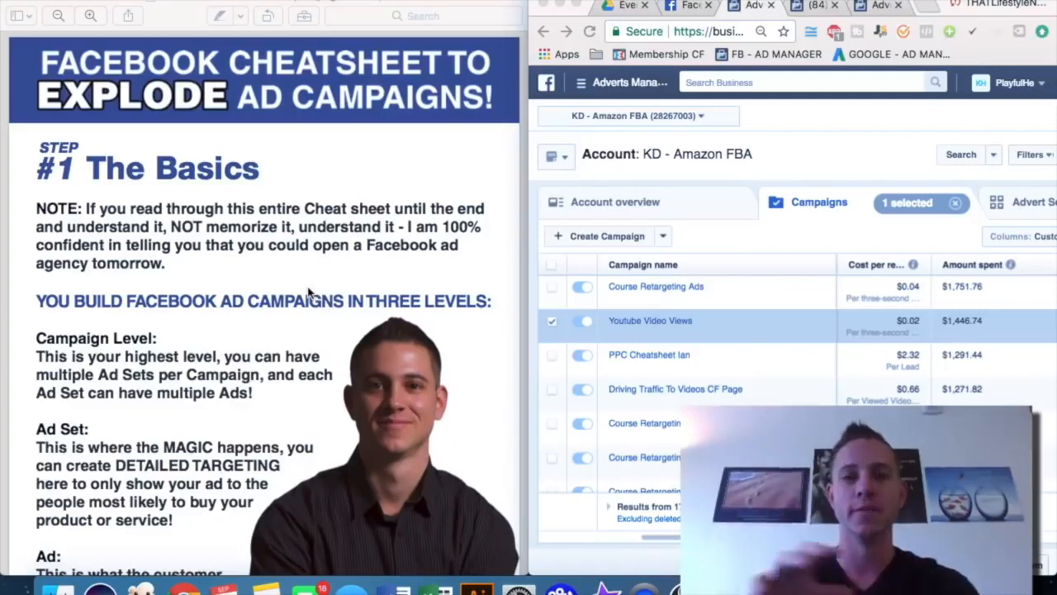
- Read the cheat sheet's explanation of the three campaign levels and its Custom Audience definition
{"action": "scroll", "coordinate": [309, 293], "scroll_direction": "down", "scroll_amount": 3}
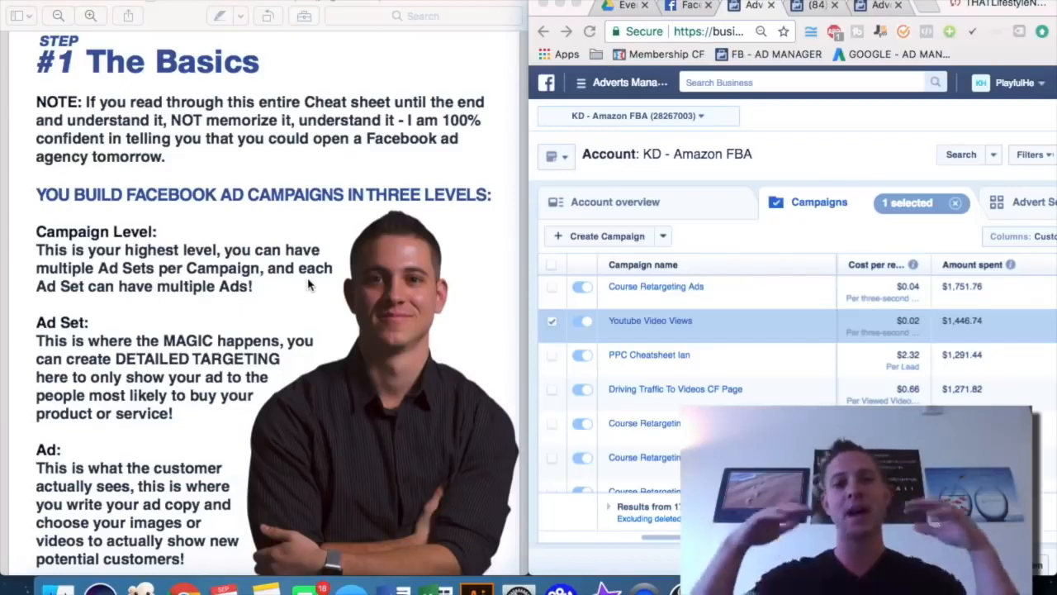
{"action": "scroll", "coordinate": [297, 280], "scroll_direction": "down", "scroll_amount": 1}
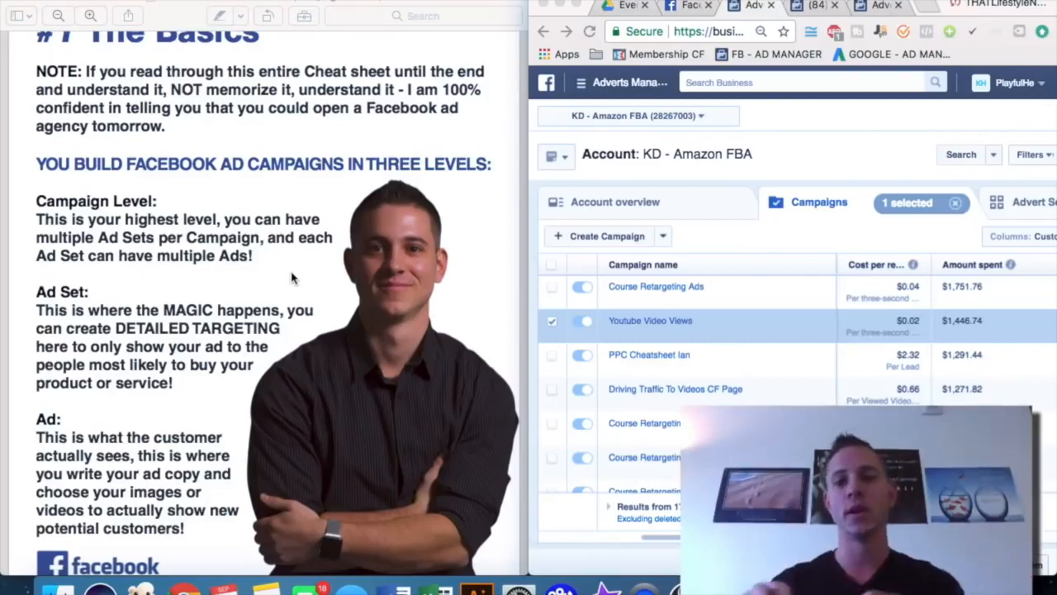
{"action": "scroll", "coordinate": [290, 278], "scroll_direction": "down", "scroll_amount": 2}
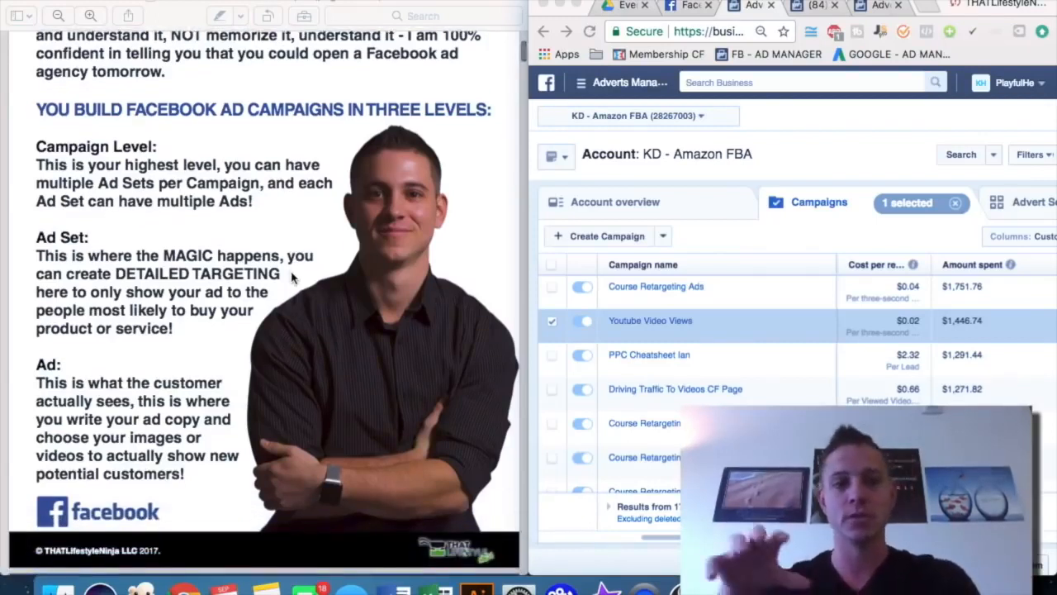
{"action": "scroll", "coordinate": [291, 278], "scroll_direction": "down", "scroll_amount": 1}
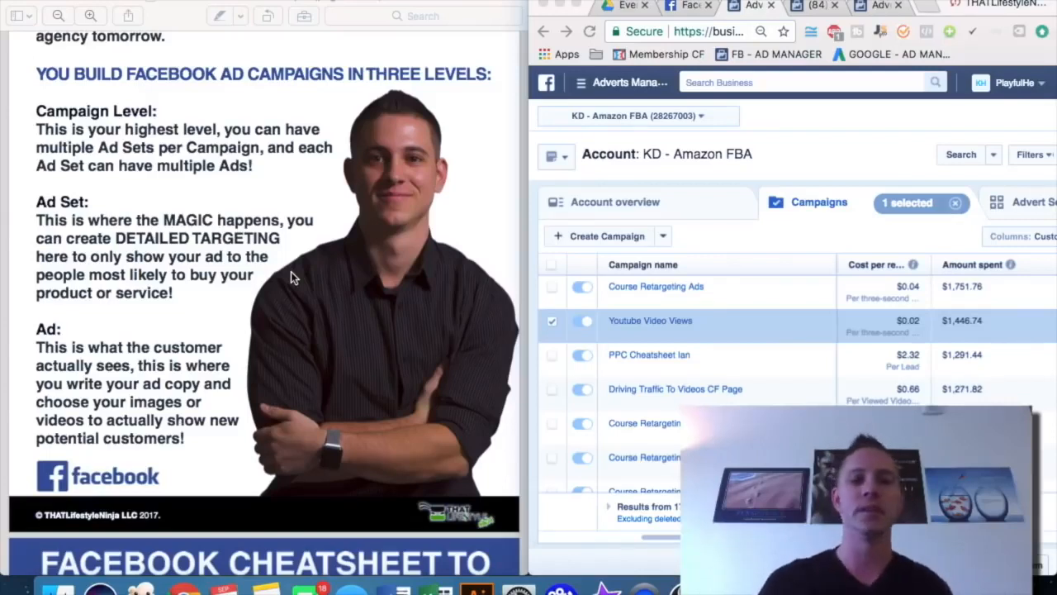
{"action": "scroll", "coordinate": [291, 277], "scroll_direction": "down", "scroll_amount": 10}
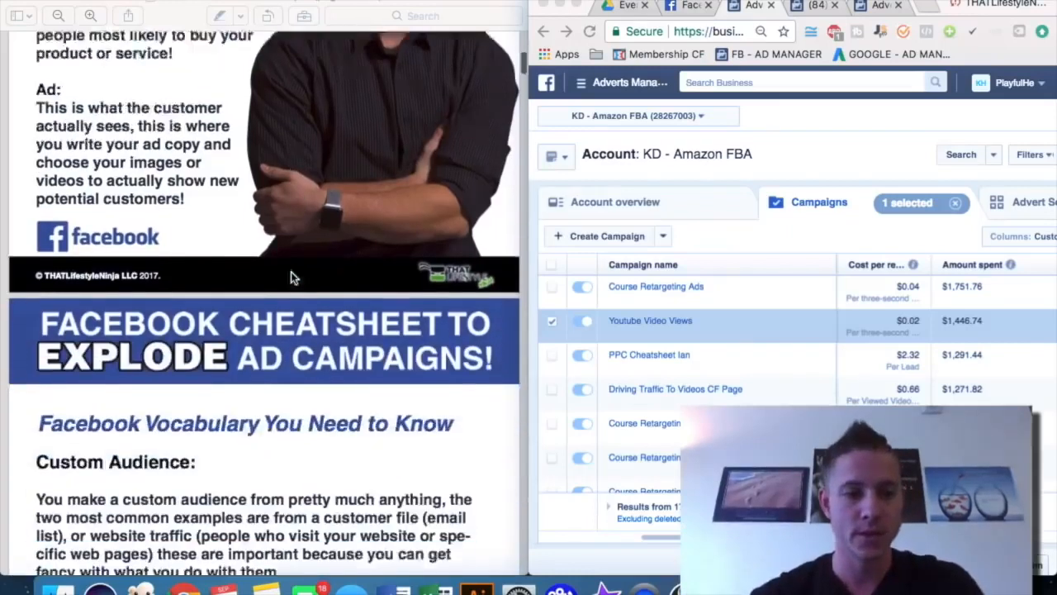
{"action": "scroll", "coordinate": [291, 277], "scroll_direction": "down", "scroll_amount": 4}
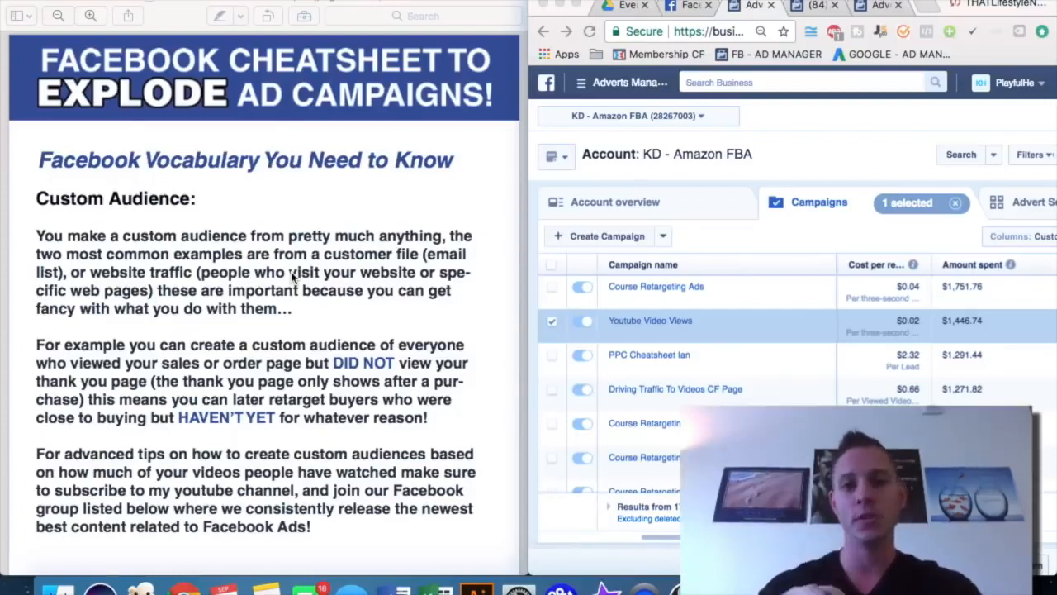
{"action": "scroll", "coordinate": [293, 279], "scroll_direction": "down", "scroll_amount": 5}
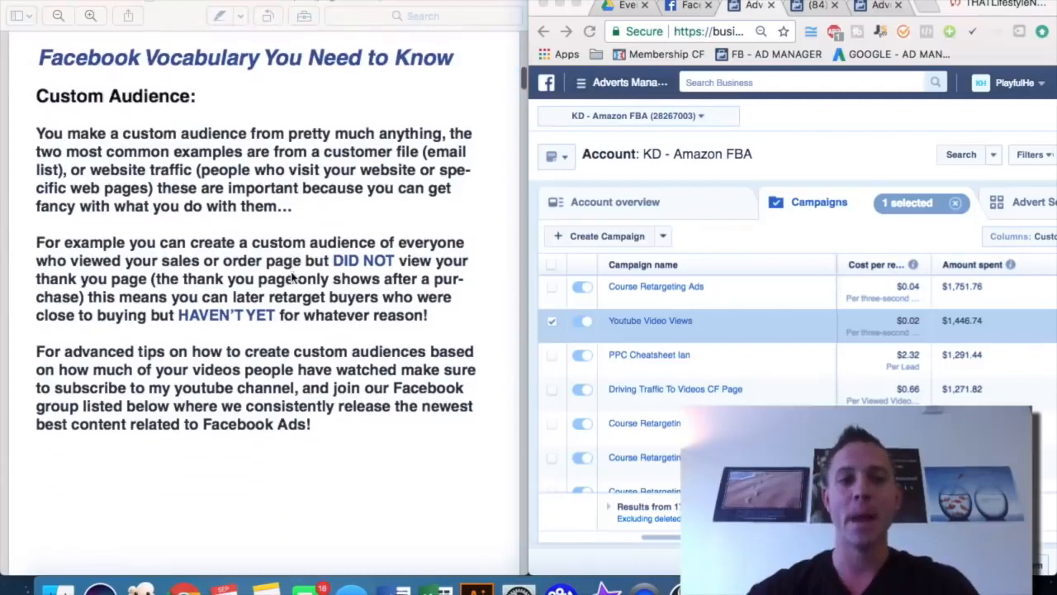
{"action": "scroll", "coordinate": [293, 279], "scroll_direction": "down", "scroll_amount": 1}
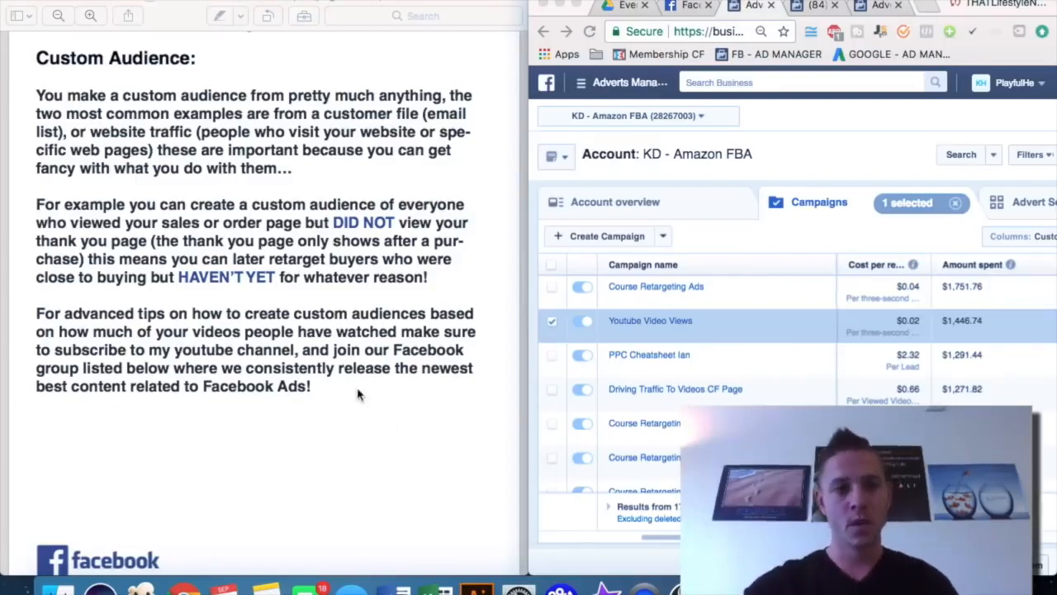
{"action": "scroll", "coordinate": [358, 395], "scroll_direction": "down", "scroll_amount": 3}
{"action": "scroll", "coordinate": [358, 395], "scroll_direction": "down", "scroll_amount": 1}
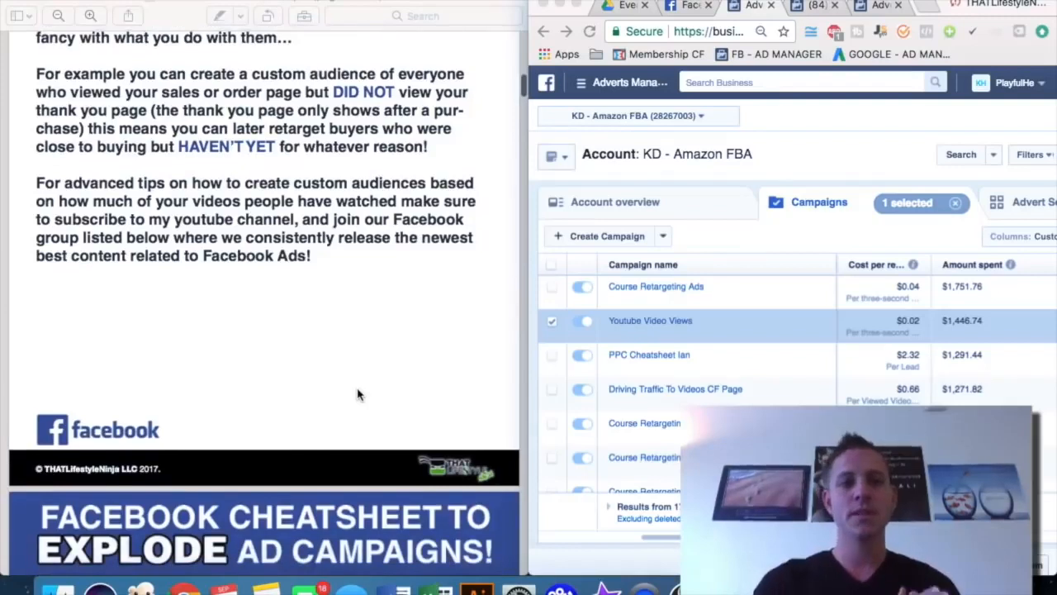
- Read the cheat sheet's Lookalike Audience and Facebook Pixel definitions, continuing to Step #2 on what type of ads to use
{"action": "scroll", "coordinate": [358, 394], "scroll_direction": "down", "scroll_amount": 6}
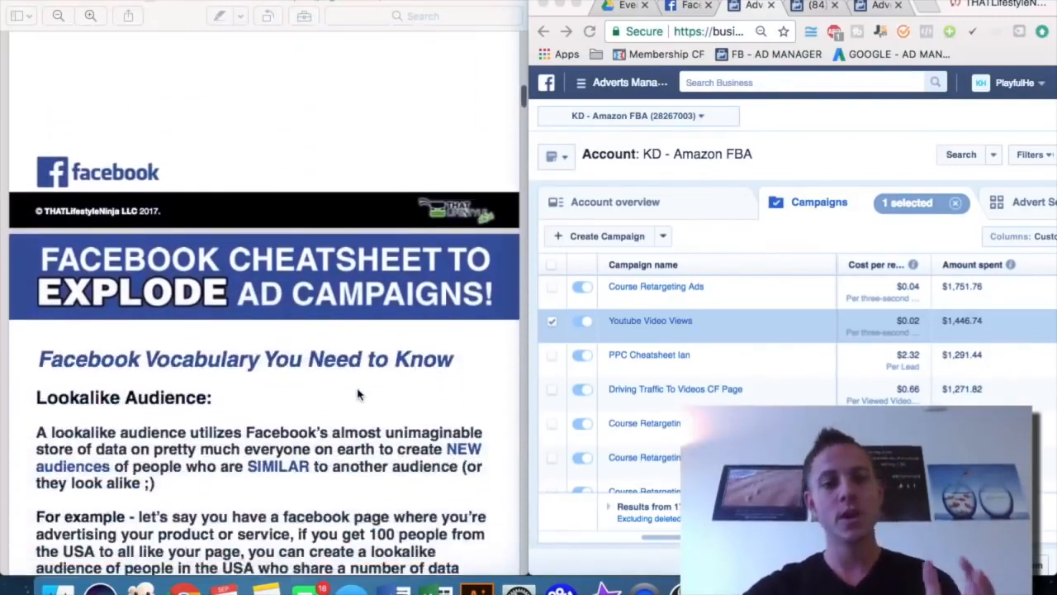
{"action": "scroll", "coordinate": [358, 394], "scroll_direction": "down", "scroll_amount": 3}
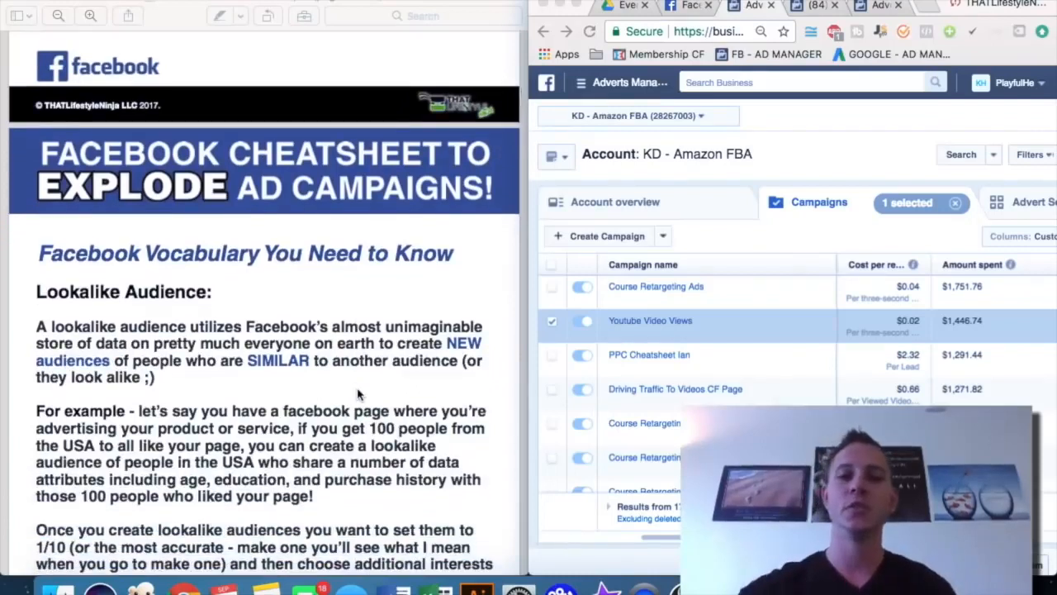
{"action": "scroll", "coordinate": [357, 394], "scroll_direction": "down", "scroll_amount": 6}
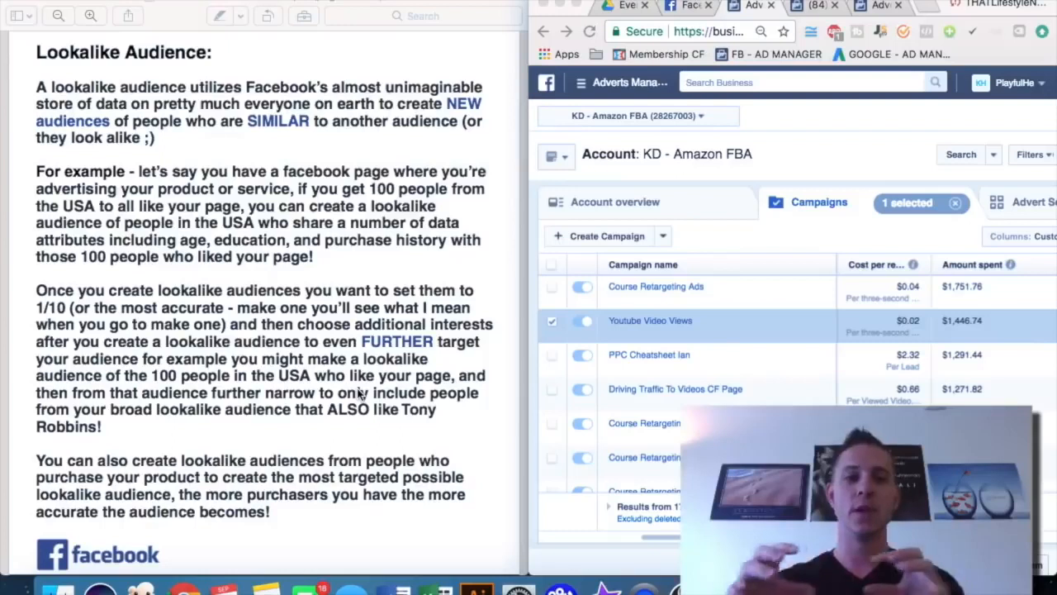
{"action": "scroll", "coordinate": [248, 373], "scroll_direction": "down", "scroll_amount": 1}
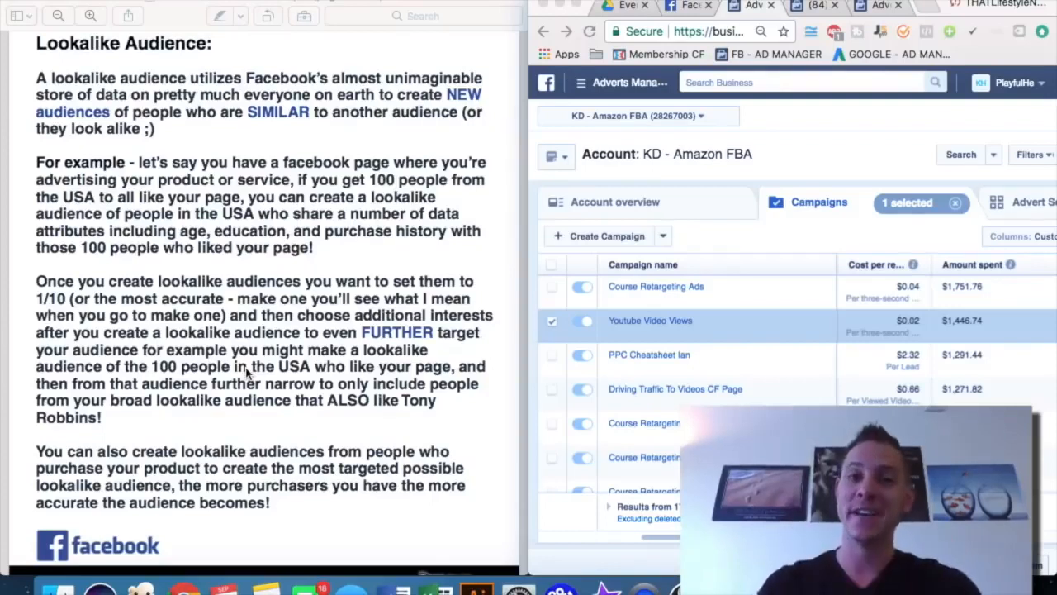
{"action": "scroll", "coordinate": [247, 374], "scroll_direction": "down", "scroll_amount": 10}
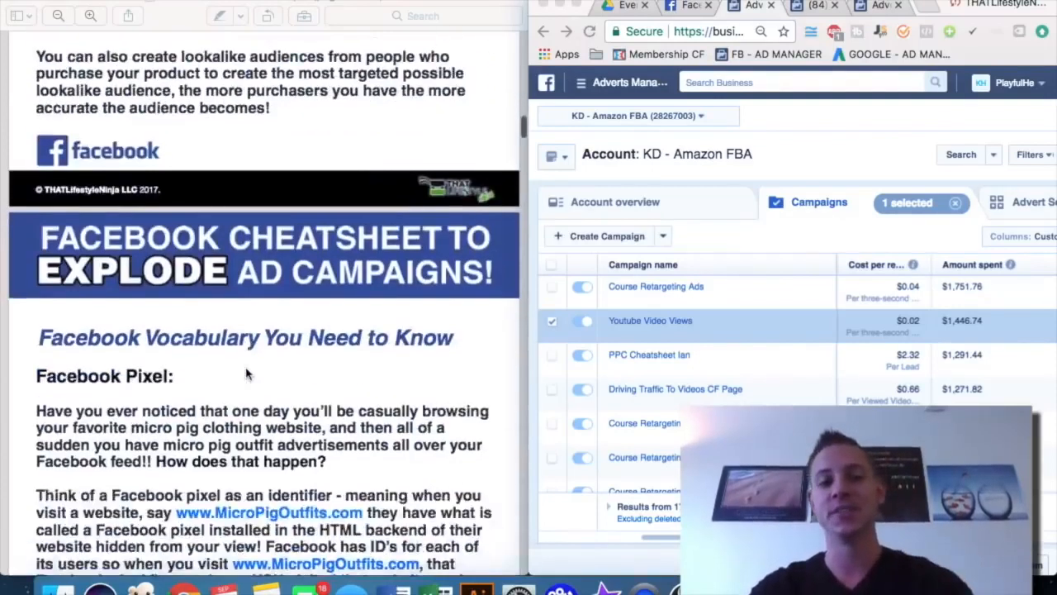
{"action": "scroll", "coordinate": [247, 373], "scroll_direction": "down", "scroll_amount": 3}
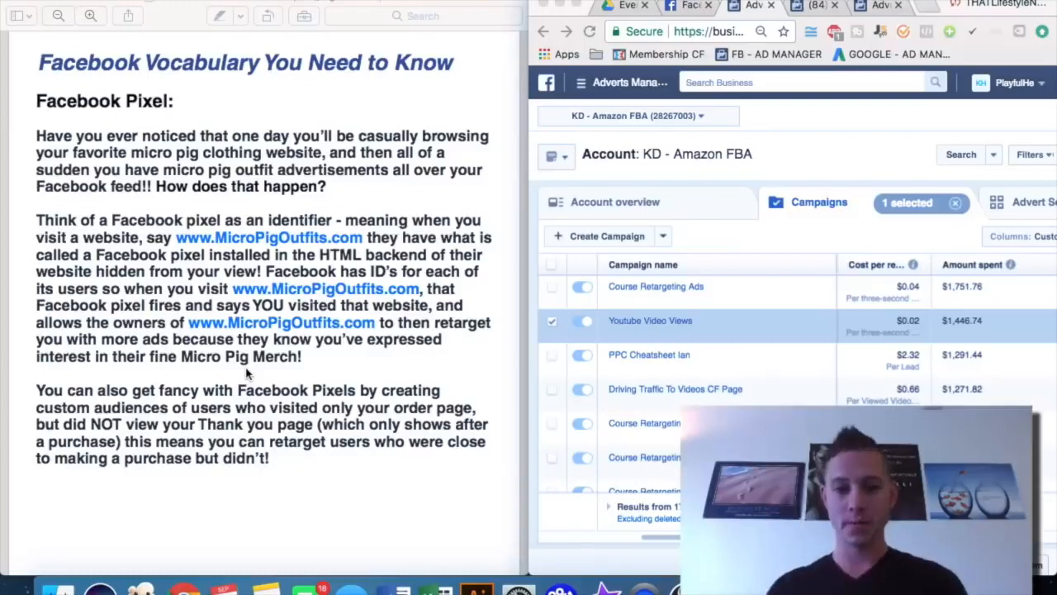
{"action": "scroll", "coordinate": [246, 373], "scroll_direction": "down", "scroll_amount": 2}
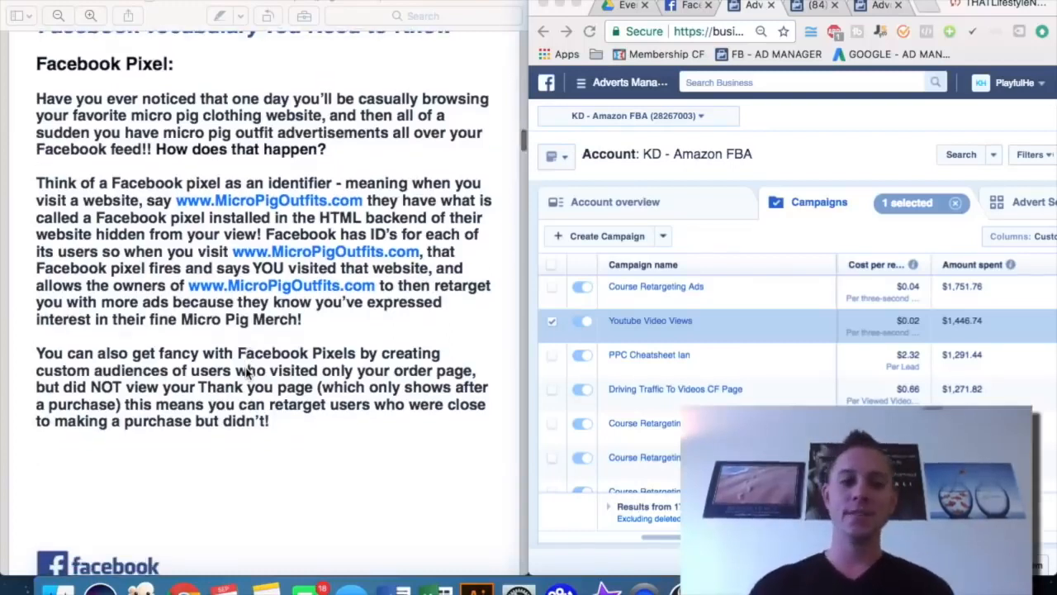
{"action": "scroll", "coordinate": [245, 373], "scroll_direction": "down", "scroll_amount": 2}
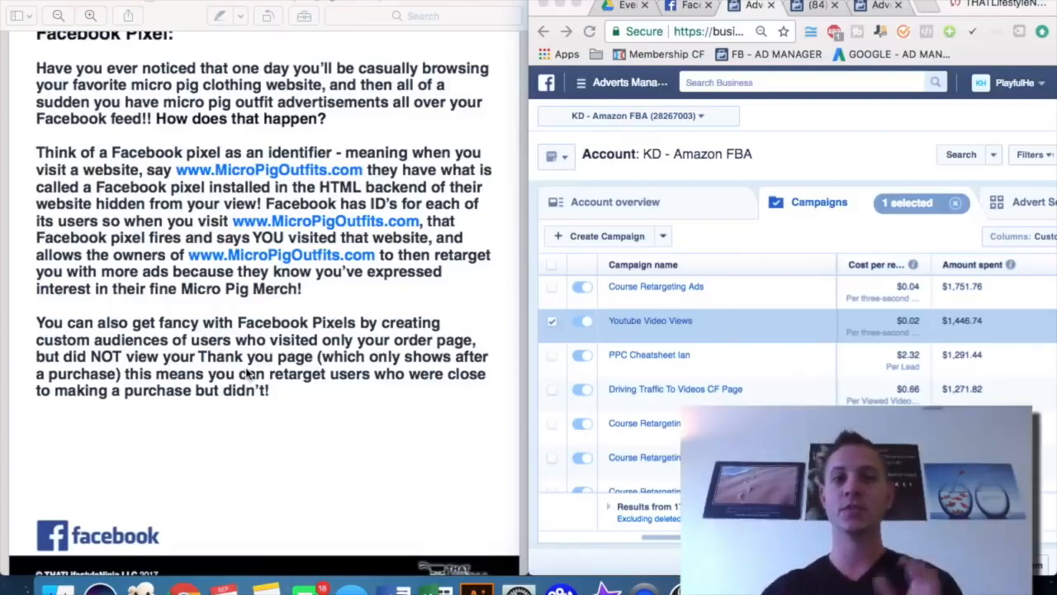
{"action": "scroll", "coordinate": [246, 374], "scroll_direction": "up", "scroll_amount": 2}
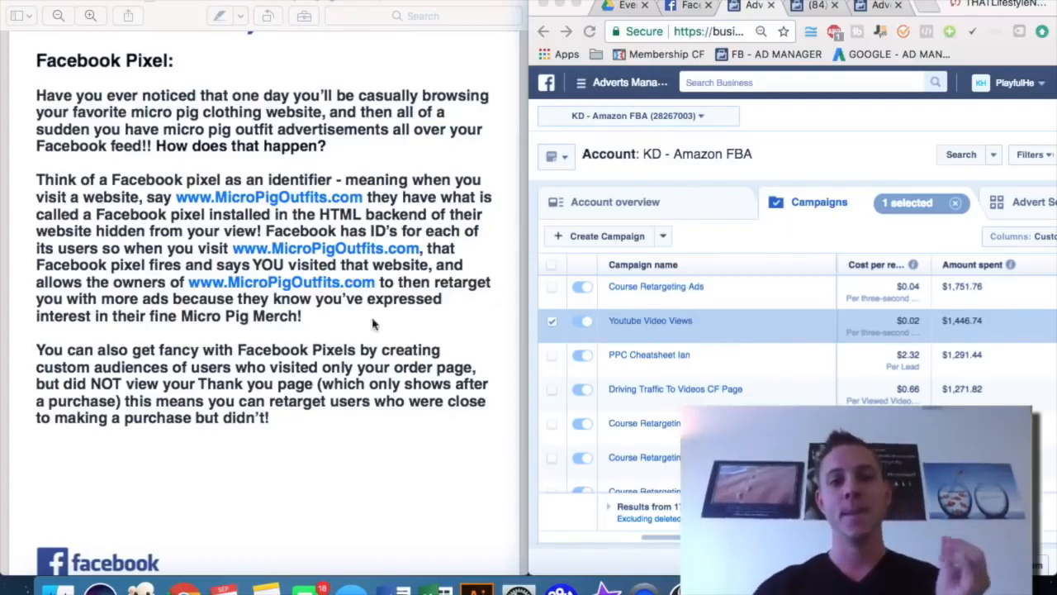
{"action": "scroll", "coordinate": [373, 324], "scroll_direction": "down", "scroll_amount": 10}
{"action": "scroll", "coordinate": [373, 325], "scroll_direction": "down", "scroll_amount": 2}
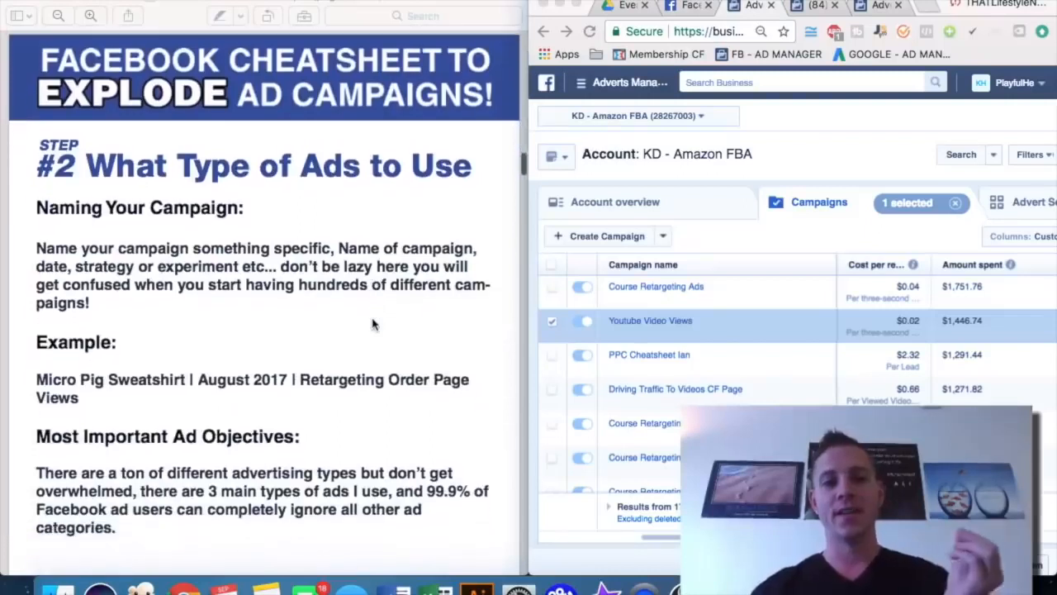
- Move the browser window over the cheat sheet and bring up the Help Centre article on signing up for Business Manager
{"action": "left_click_drag", "start_coordinate": [866, 5], "coordinate": [337, 5]}
{"action": "left_click_drag", "start_coordinate": [632, 3], "coordinate": [636, 2]}
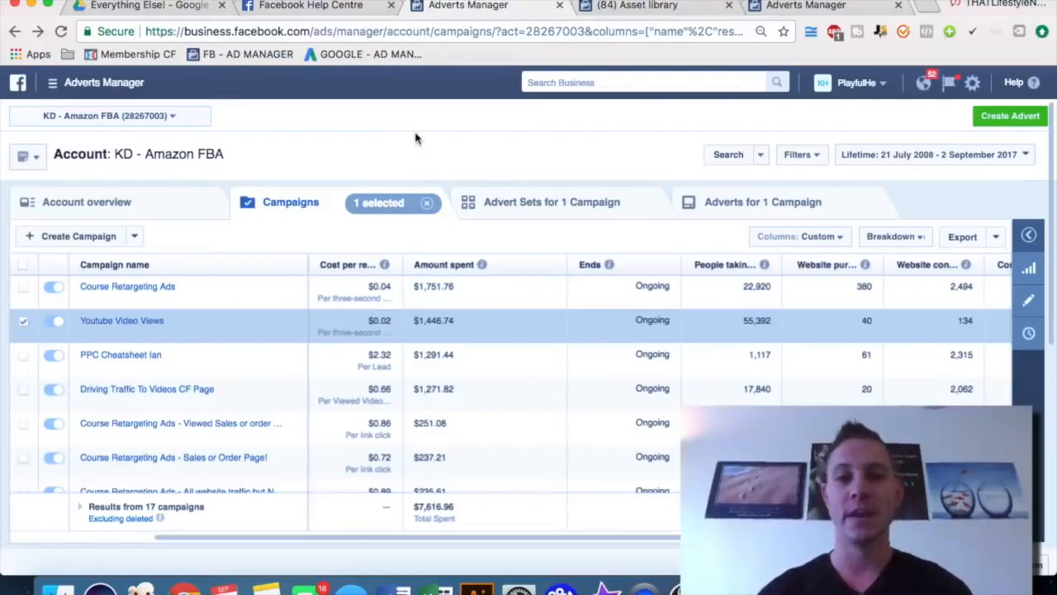
{"action": "left_click", "coordinate": [630, 6]}
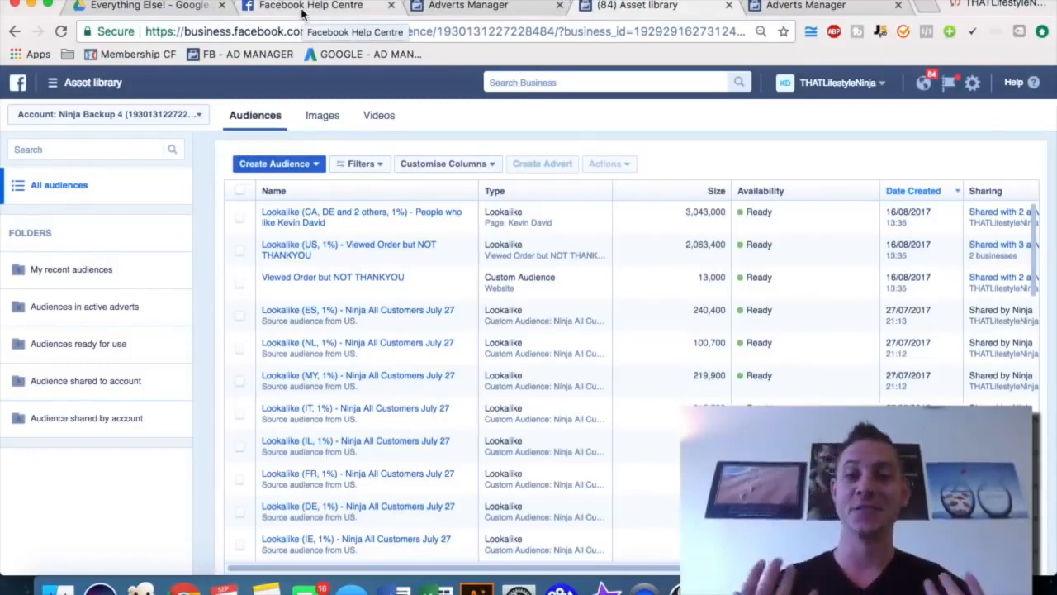
{"action": "left_click", "coordinate": [303, 12]}
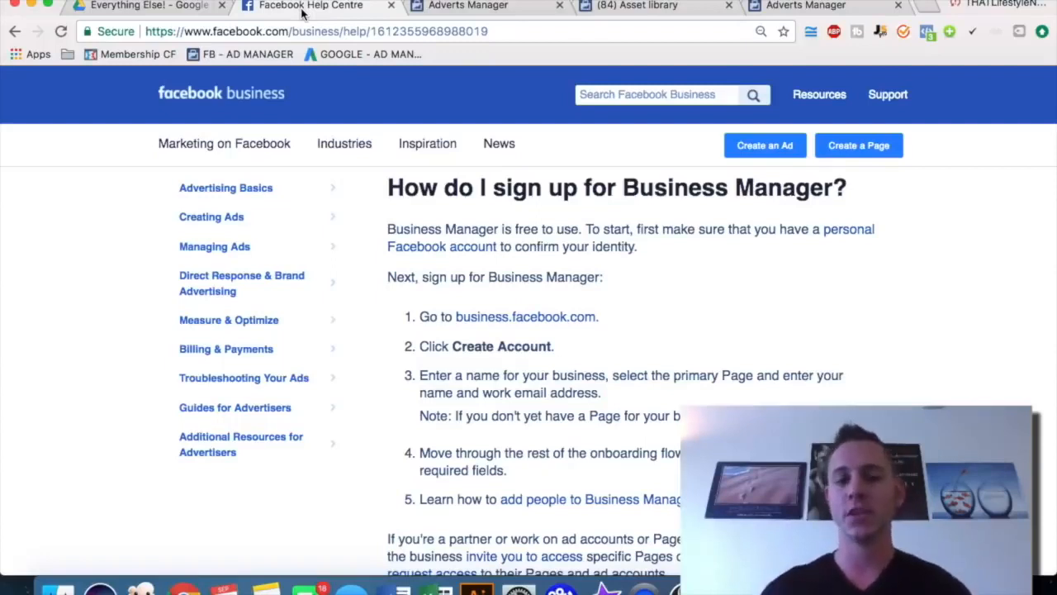
{"action": "left_click", "coordinate": [476, 8]}
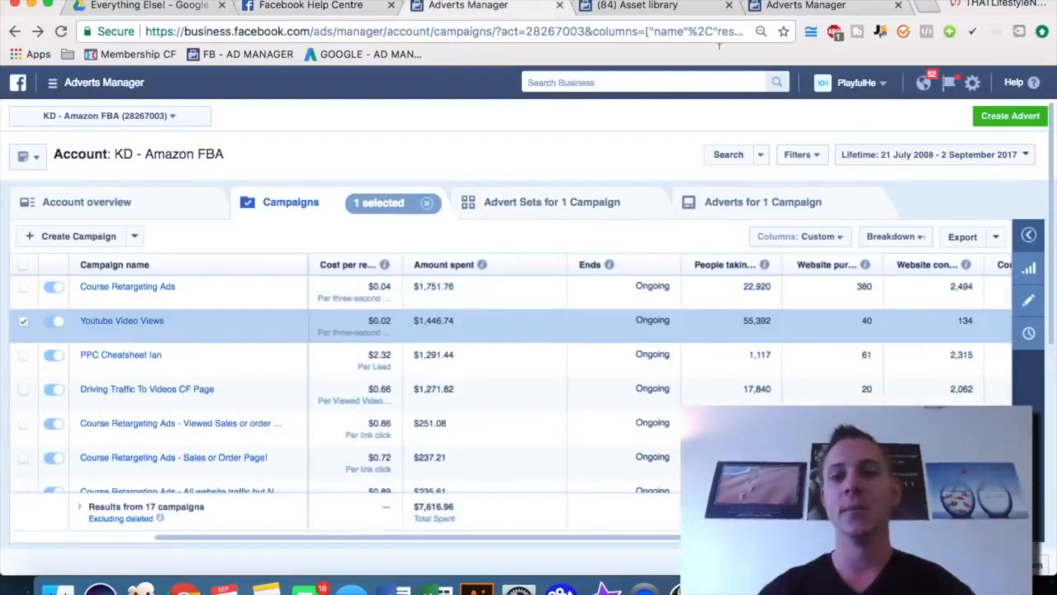
{"action": "left_click", "coordinate": [296, 7]}
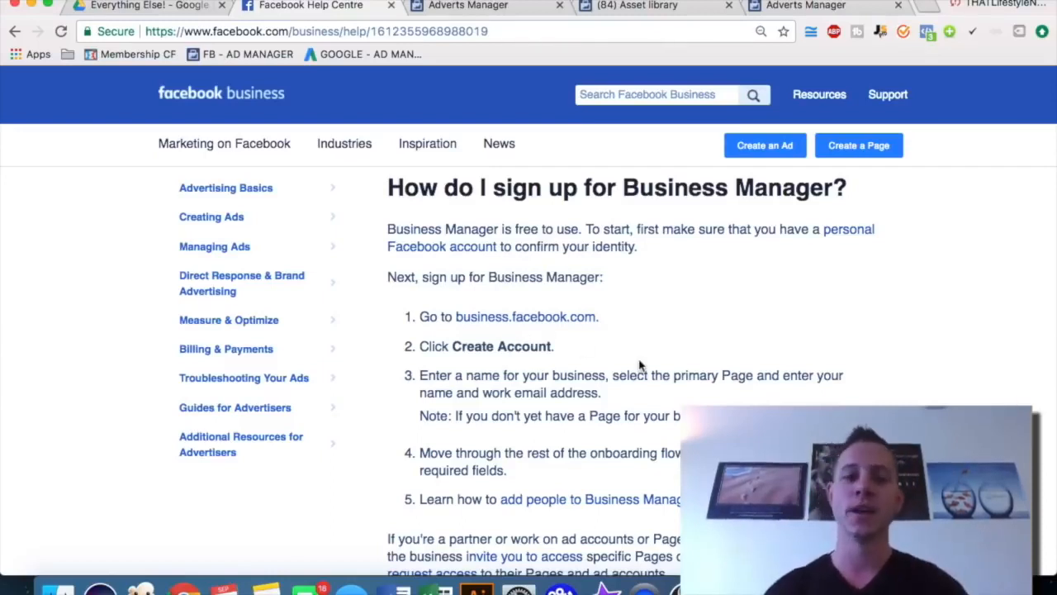
- Examine the Performance and Website conversion metrics available when customising the campaign table's columns in Adverts Manager, leaving the selection as it is
{"action": "left_click", "coordinate": [467, 5]}
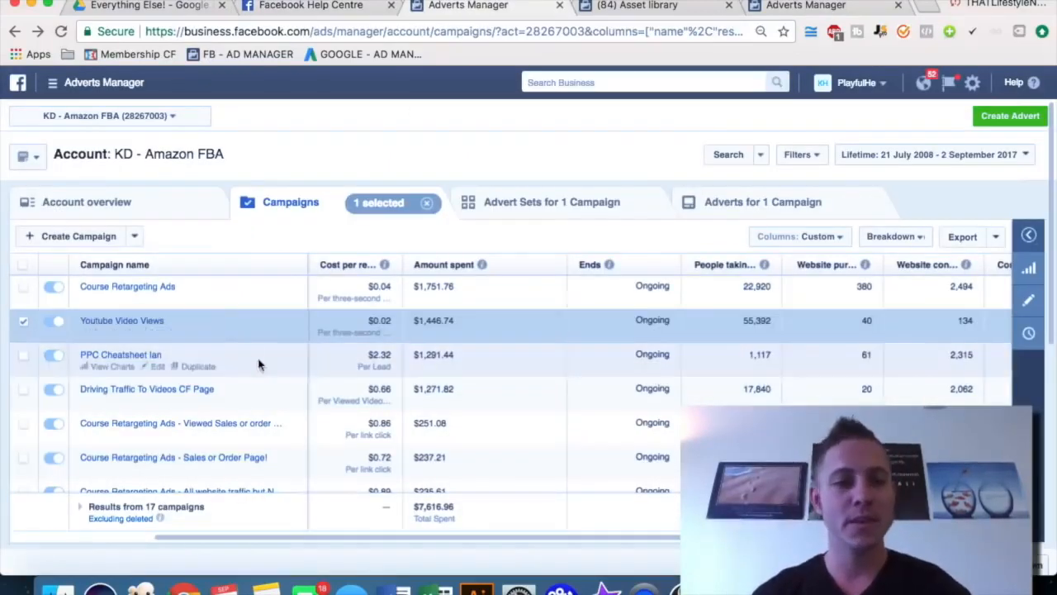
{"action": "scroll", "coordinate": [470, 367], "scroll_direction": "down", "scroll_amount": 1}
{"action": "scroll", "coordinate": [471, 367], "scroll_direction": "up", "scroll_amount": 1}
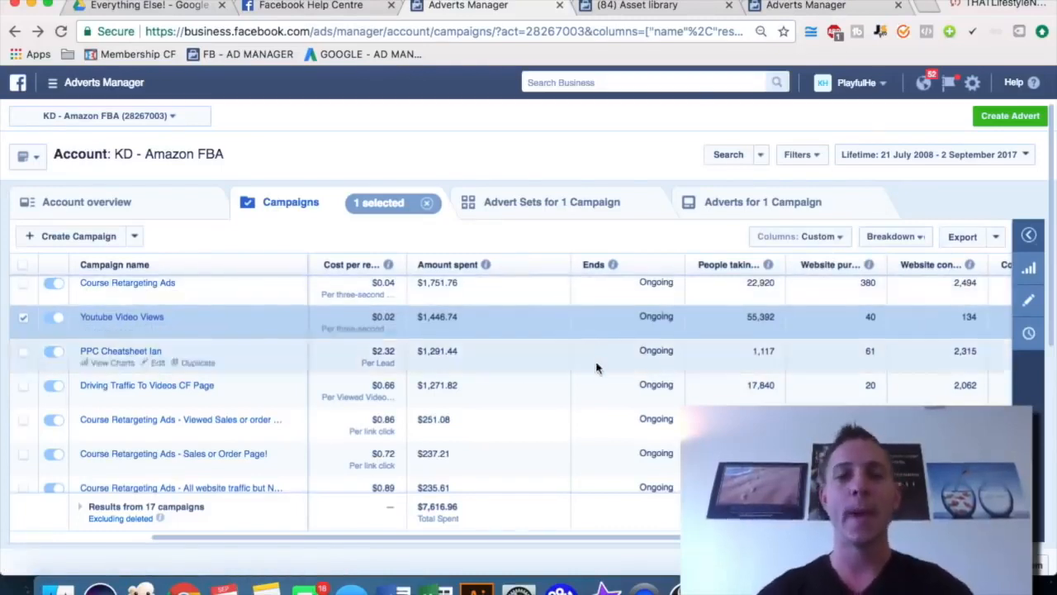
{"action": "left_click", "coordinate": [818, 236]}
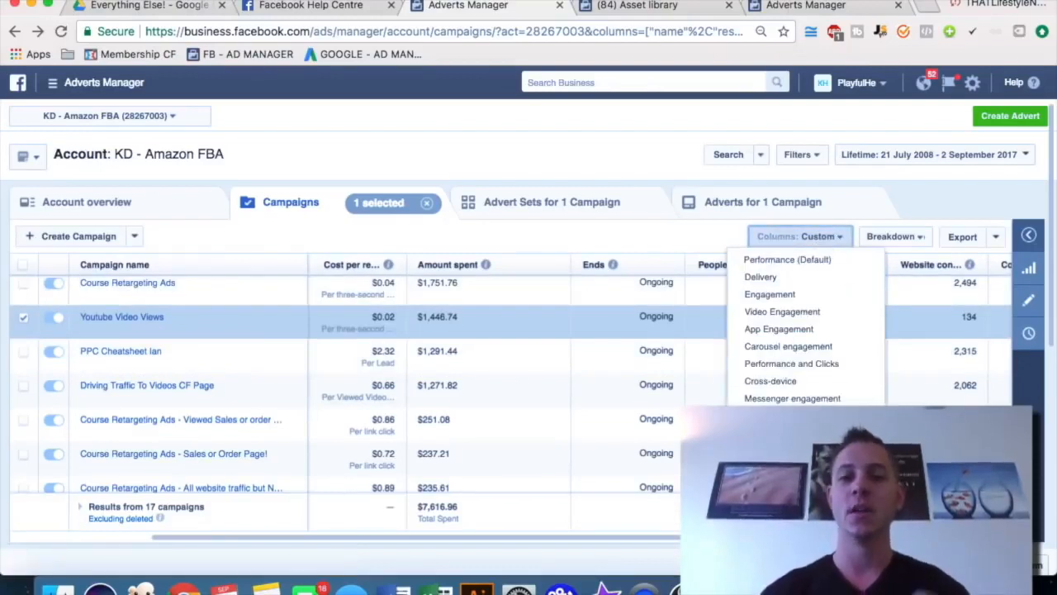
{"action": "left_click", "coordinate": [784, 442]}
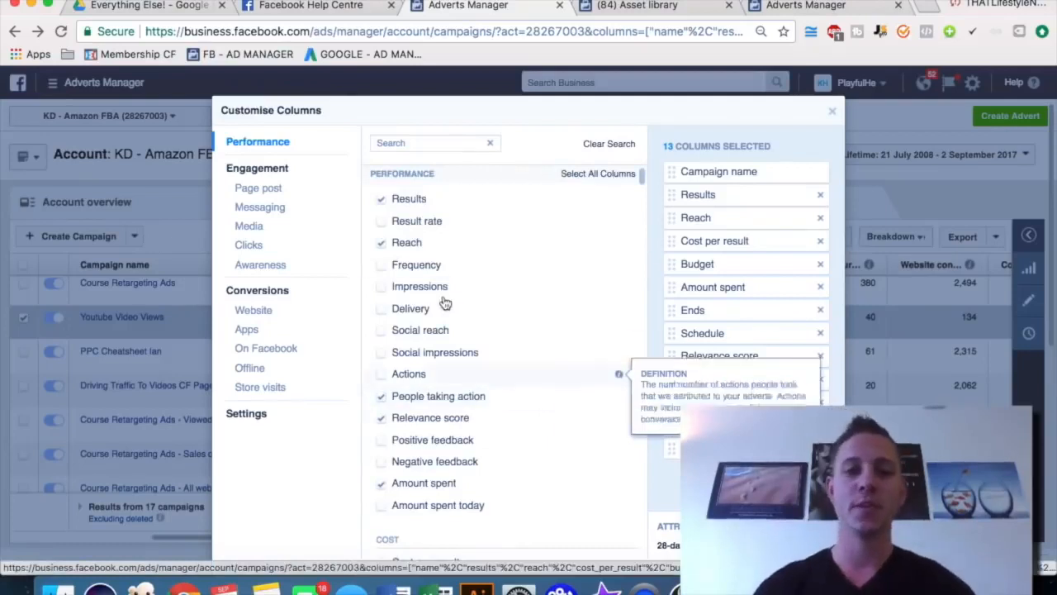
{"action": "left_click", "coordinate": [258, 316]}
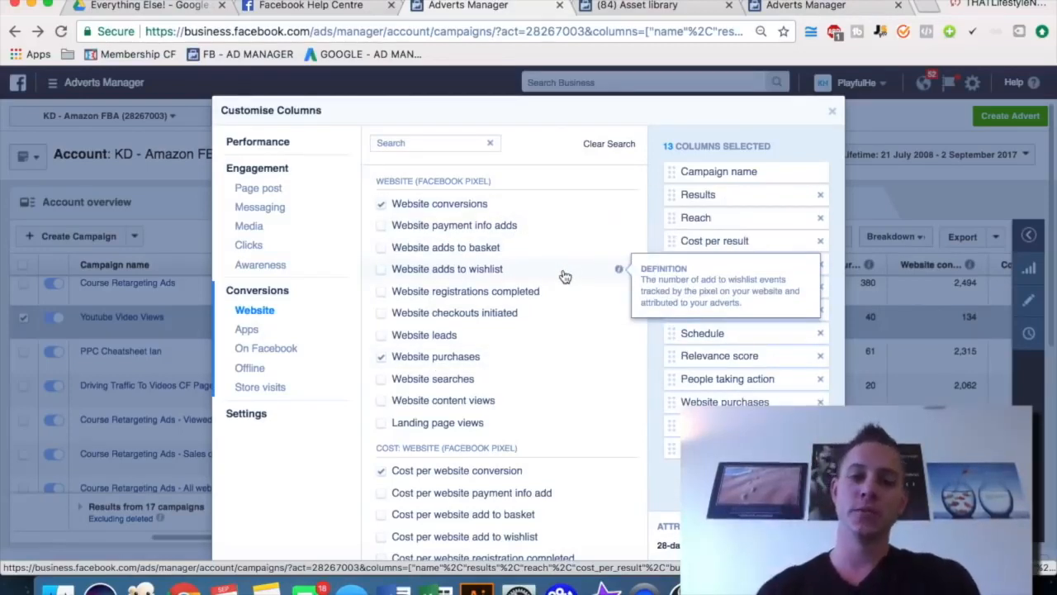
{"action": "left_click", "coordinate": [831, 110]}
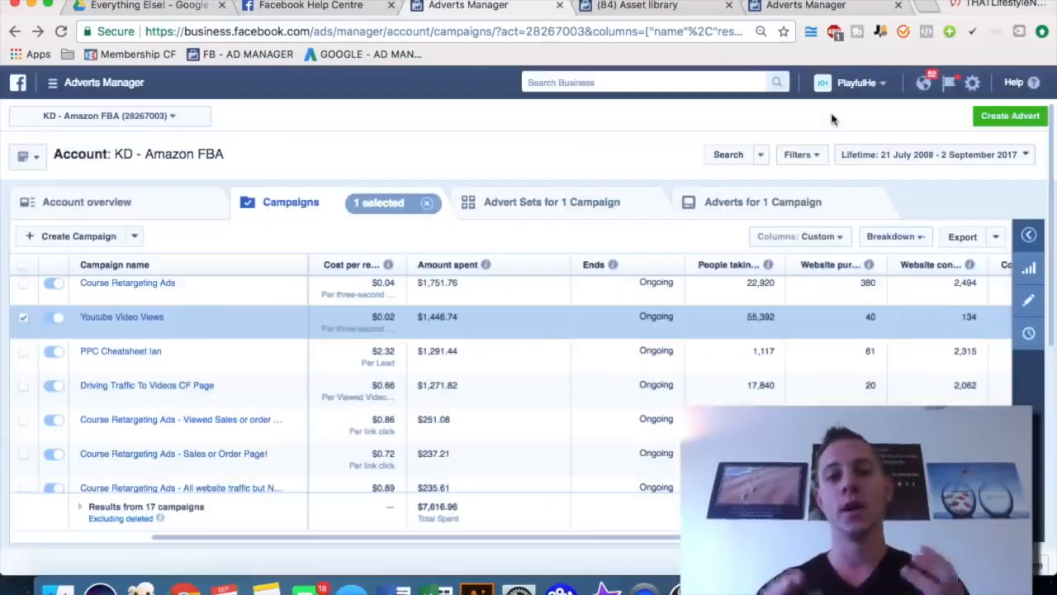
- View the audience list in the Asset library and check the frequently used Business Manager tools
{"action": "left_click", "coordinate": [640, 8]}
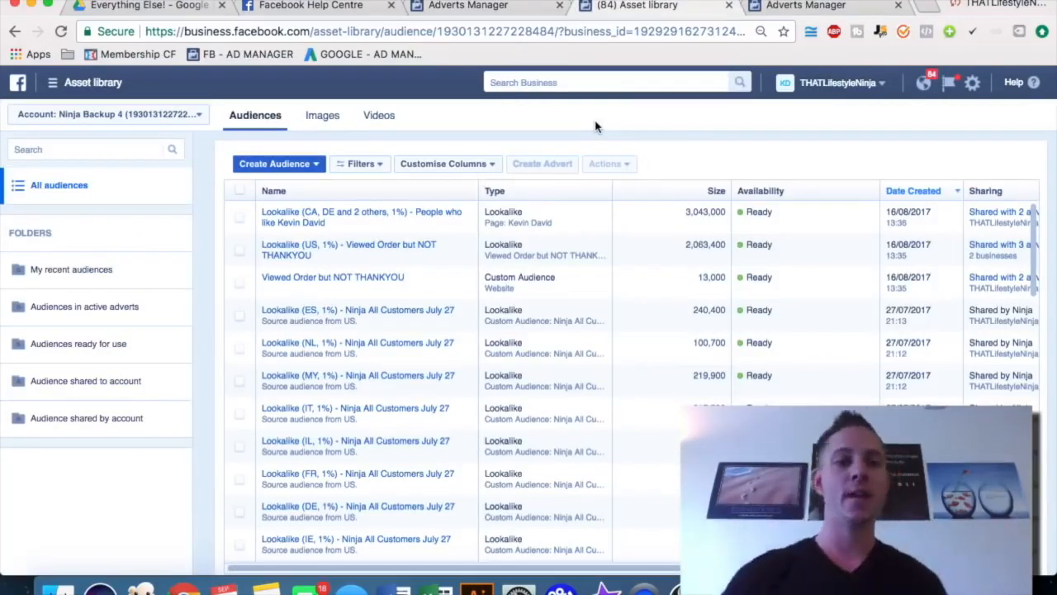
{"action": "left_click", "coordinate": [54, 86]}
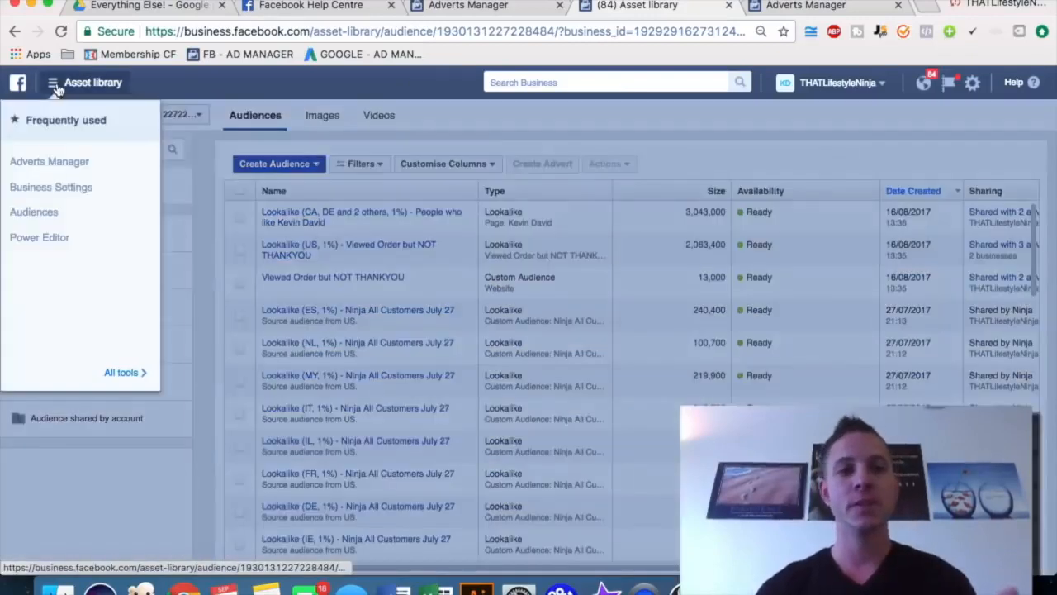
{"action": "left_click", "coordinate": [450, 121]}
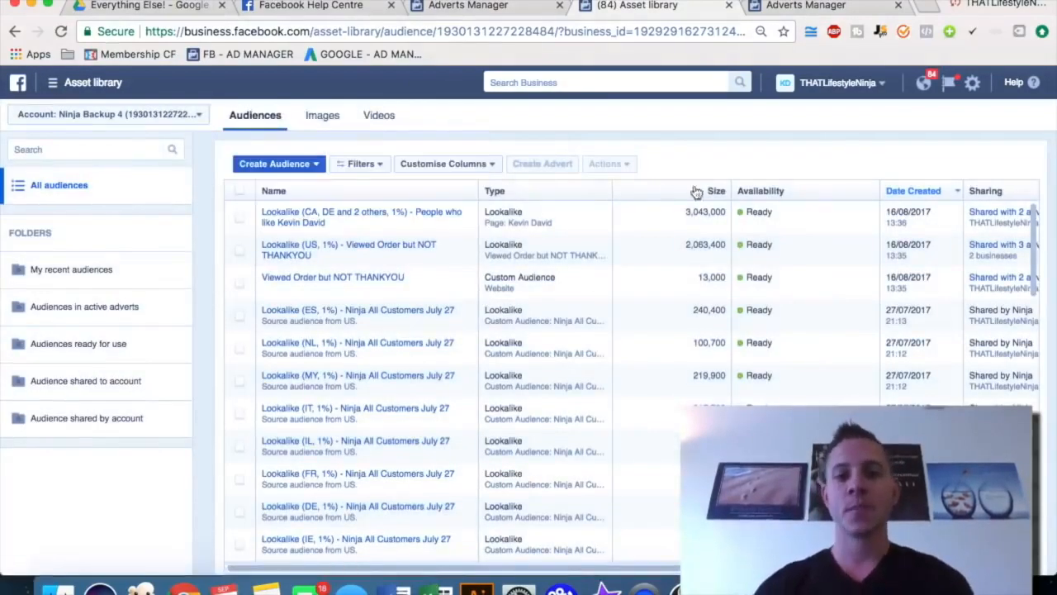
- Review the source options for creating a Custom Audience, then close the dialog without creating one
{"action": "left_click", "coordinate": [317, 165]}
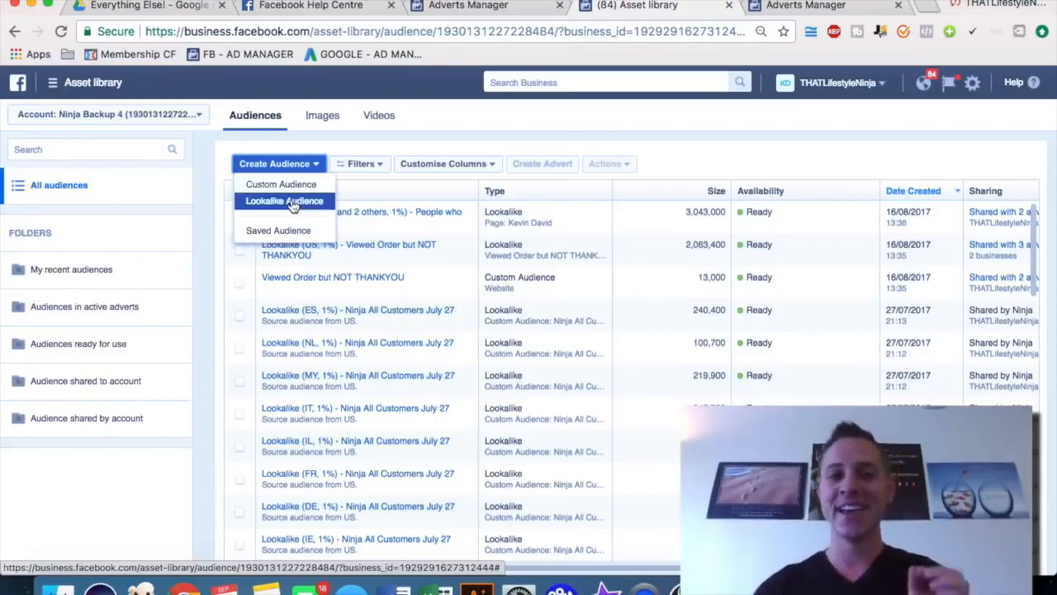
{"action": "left_click", "coordinate": [286, 191]}
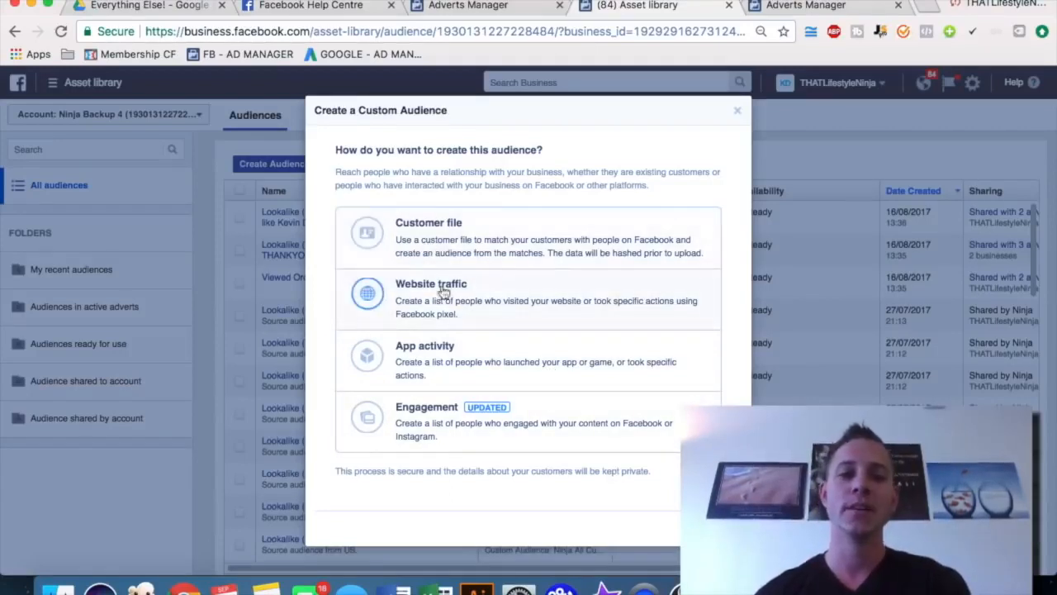
{"action": "left_click", "coordinate": [735, 111]}
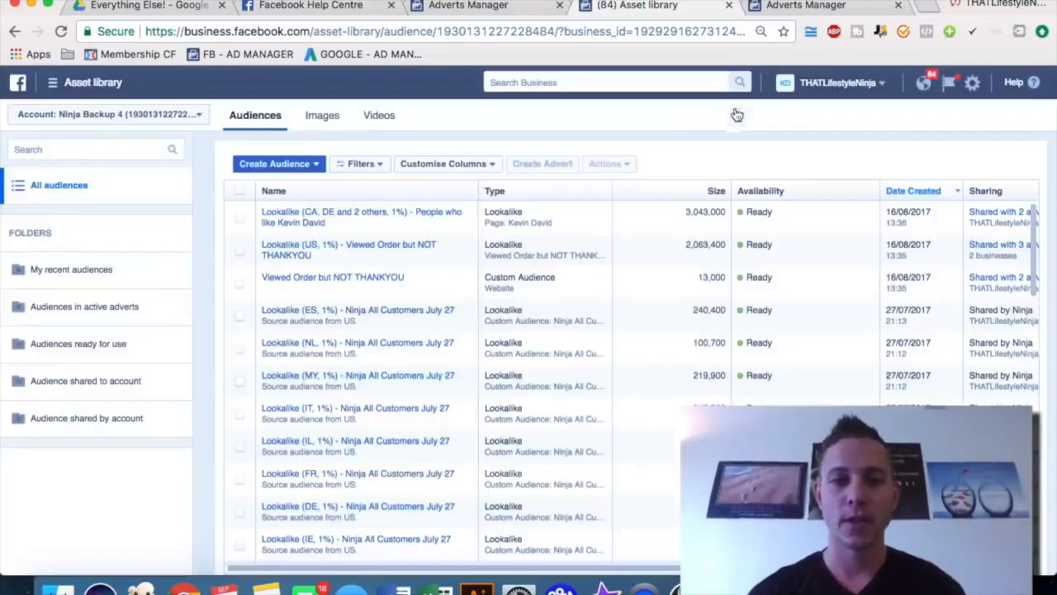
- Examine the source list and audience size settings for a Lookalike Audience, then close the dialog without creating one
{"action": "left_click", "coordinate": [309, 164]}
{"action": "left_click", "coordinate": [302, 203]}
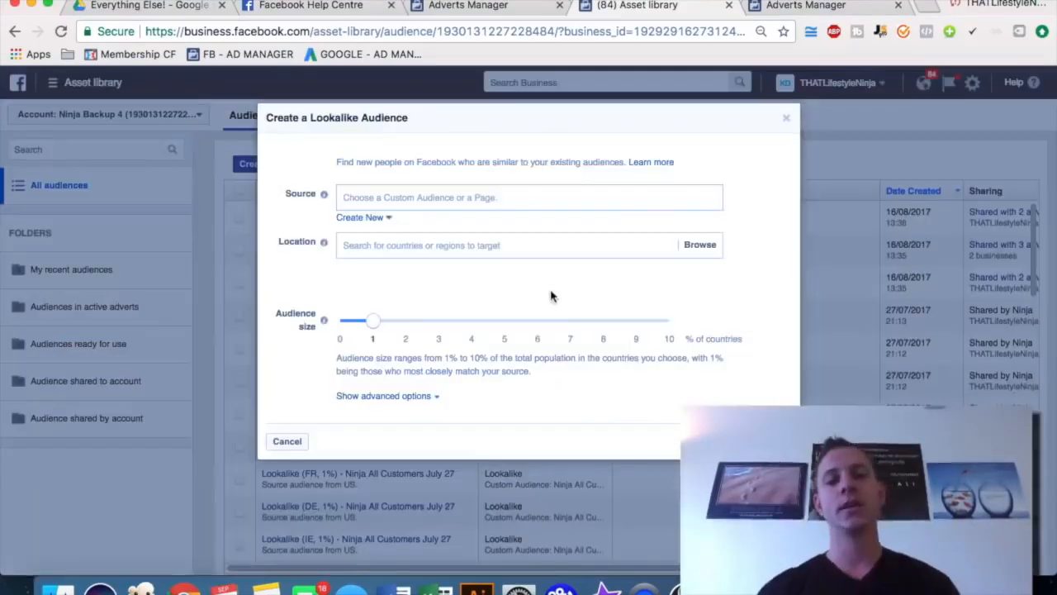
{"action": "left_click", "coordinate": [368, 198]}
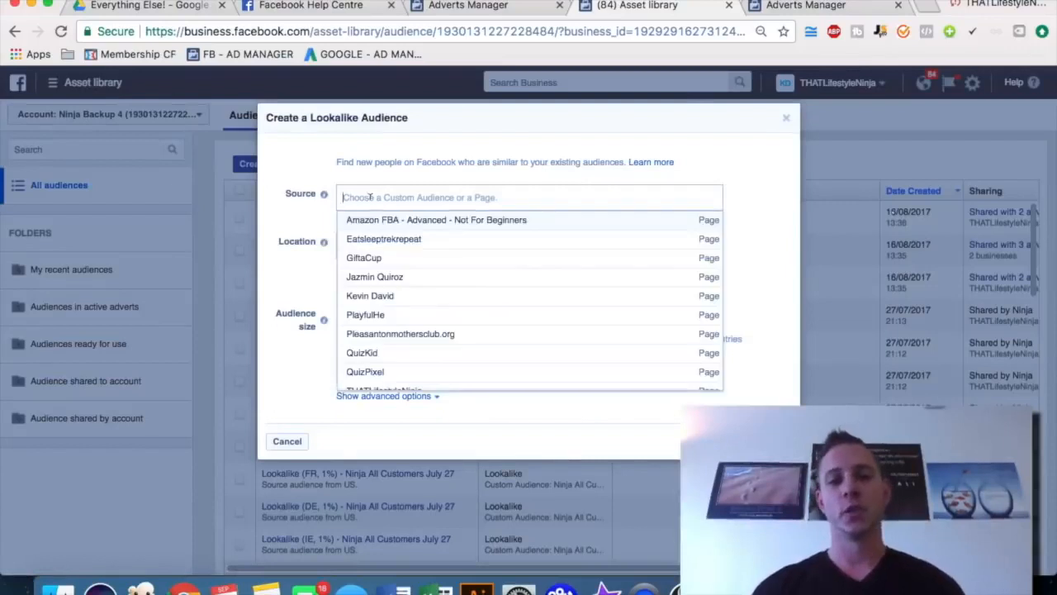
{"action": "left_click", "coordinate": [294, 224]}
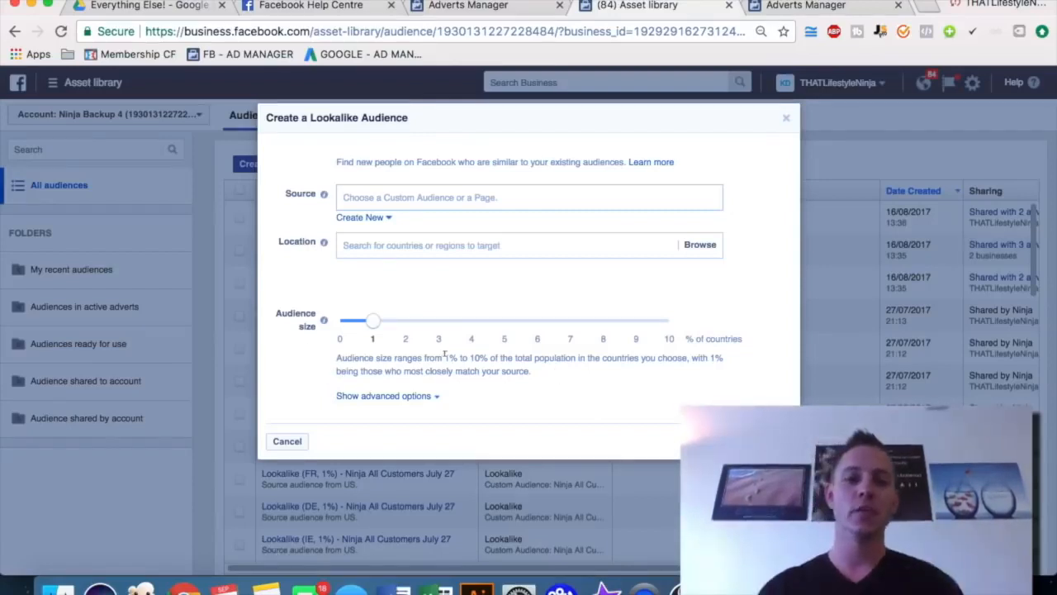
{"action": "mouse_move", "coordinate": [373, 321]}
{"action": "left_mouse_down"}
{"action": "mouse_move", "coordinate": [604, 322]}
{"action": "mouse_move", "coordinate": [373, 320]}
{"action": "left_mouse_up"}
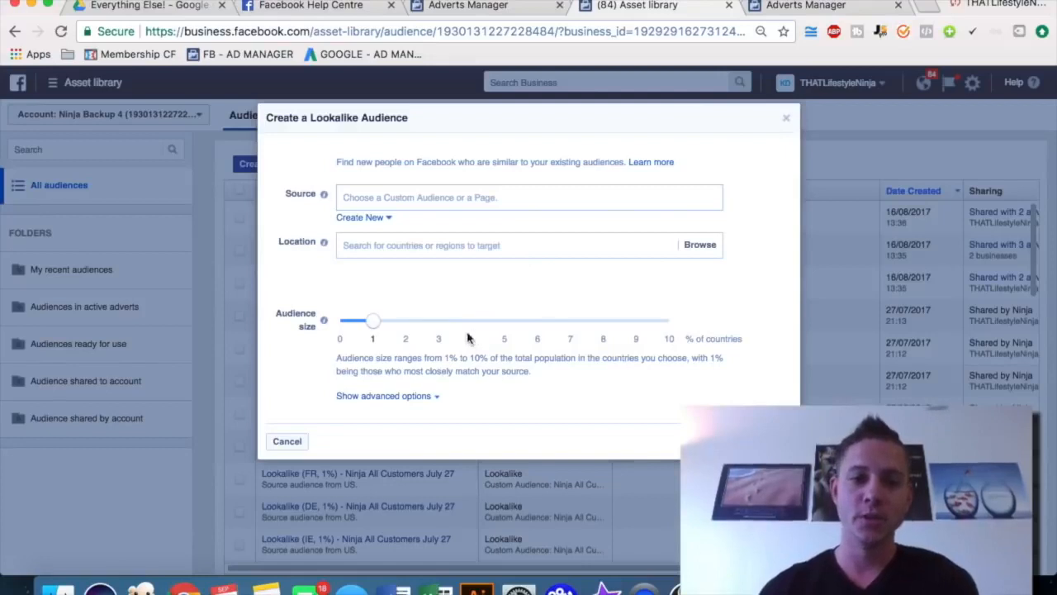
{"action": "left_click", "coordinate": [786, 119]}
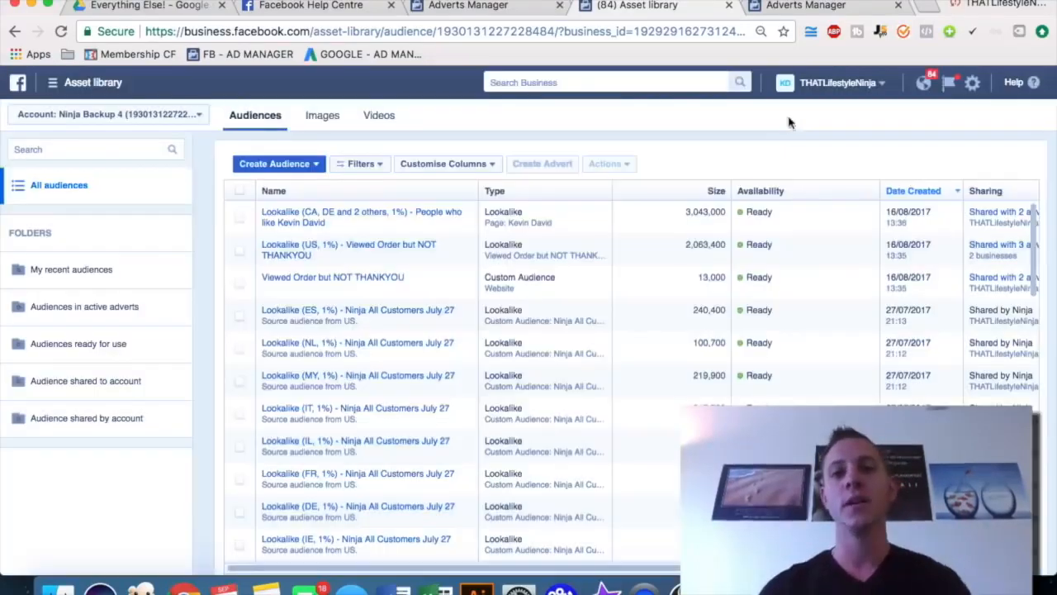
- Bring up the campaign objective page and skim the remaining cheat sheet pages from ad types to how long to run an ad
{"action": "left_click", "coordinate": [803, 6]}
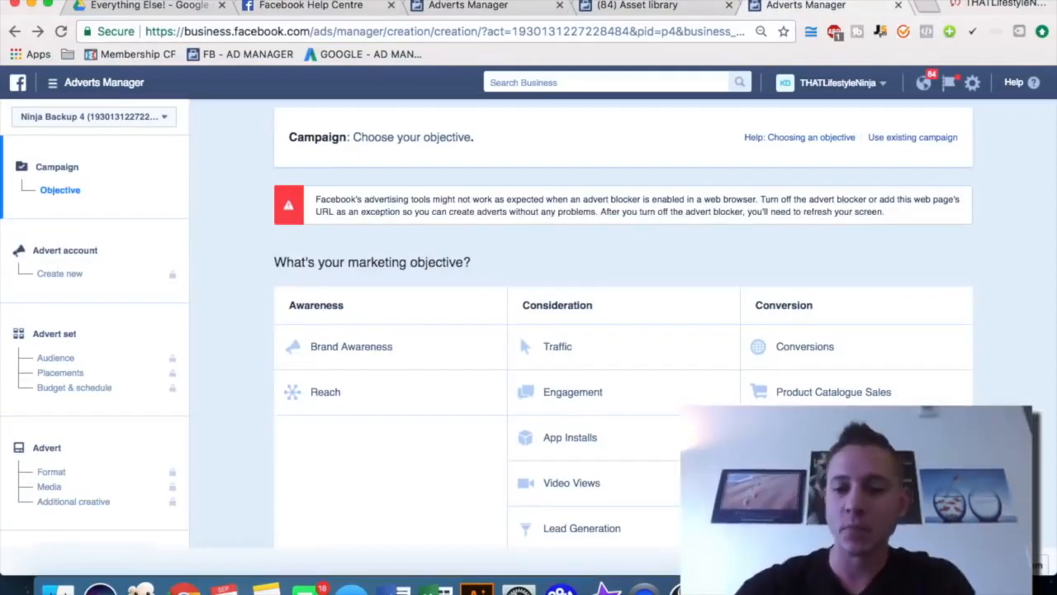
{"action": "key", "text": "super+Tab"}
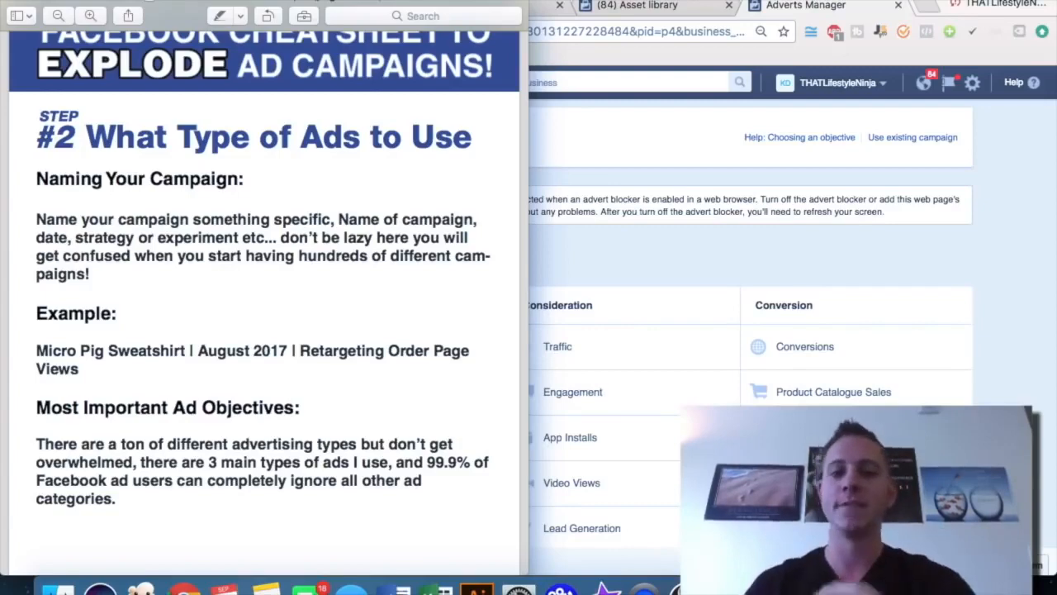
{"action": "scroll", "coordinate": [341, 331], "scroll_direction": "down", "scroll_amount": 15}
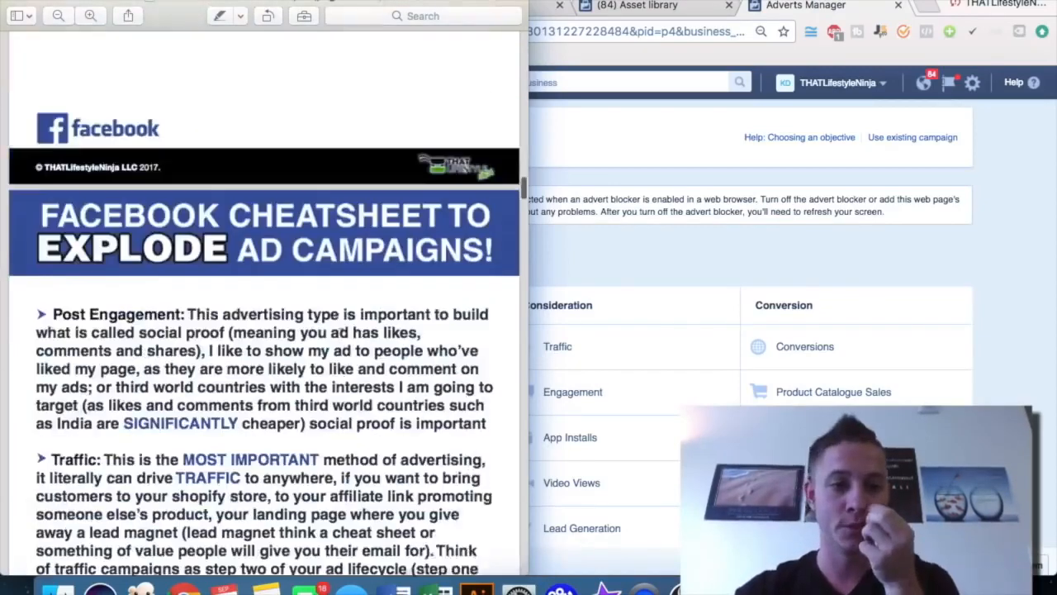
{"action": "scroll", "coordinate": [340, 331], "scroll_direction": "down", "scroll_amount": 20}
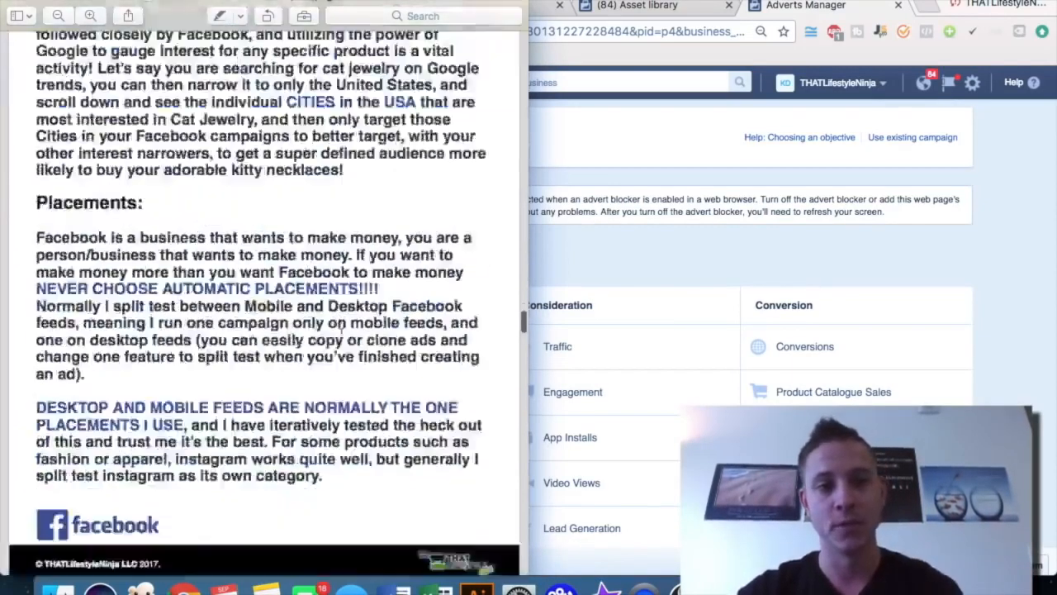
{"action": "scroll", "coordinate": [340, 331], "scroll_direction": "down", "scroll_amount": 20}
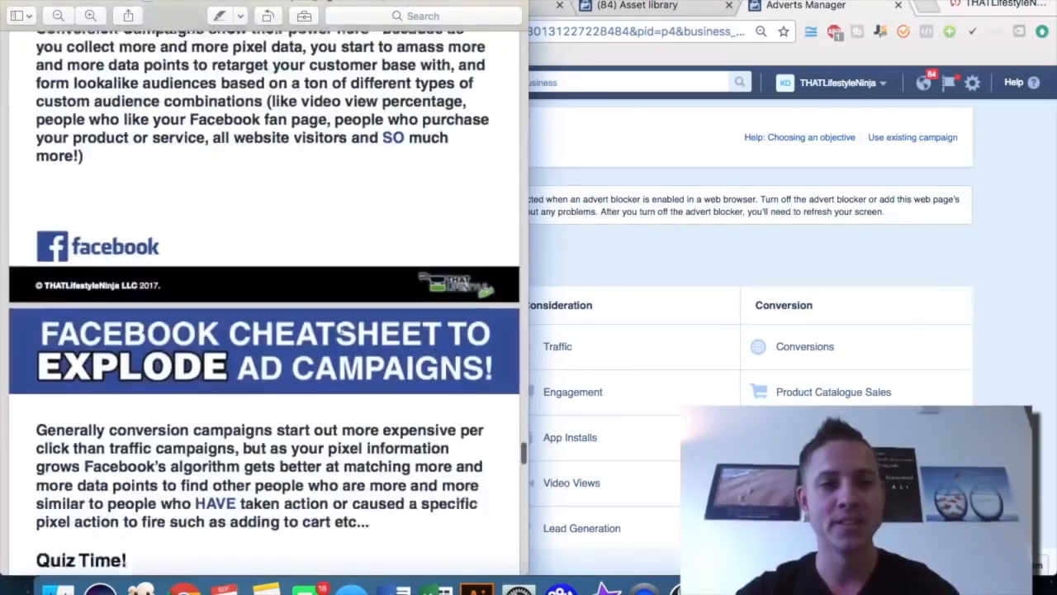
{"action": "scroll", "coordinate": [341, 331], "scroll_direction": "down", "scroll_amount": 10}
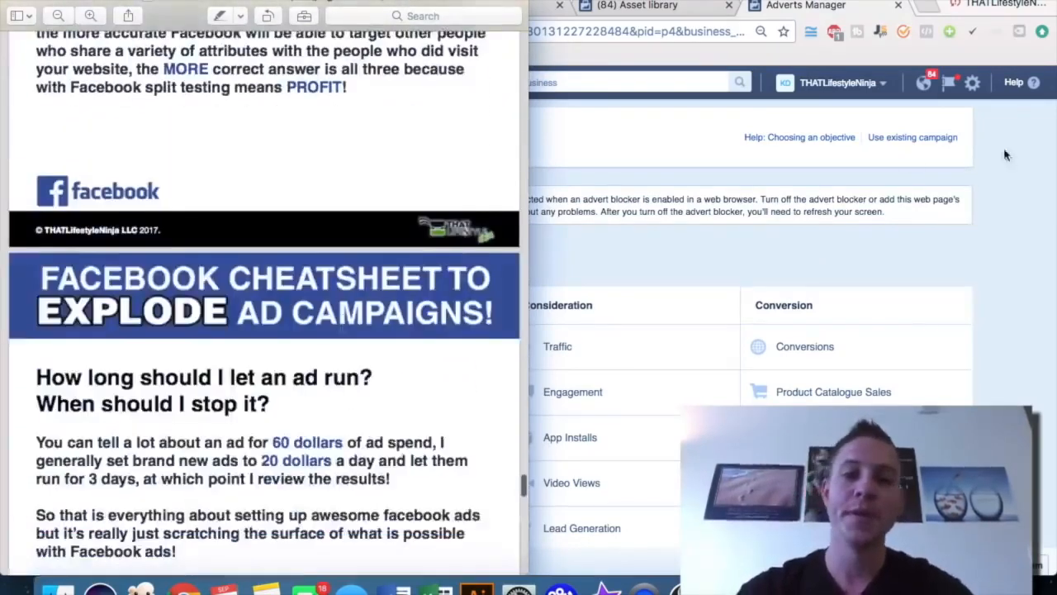
{"action": "left_click", "coordinate": [1027, 212]}
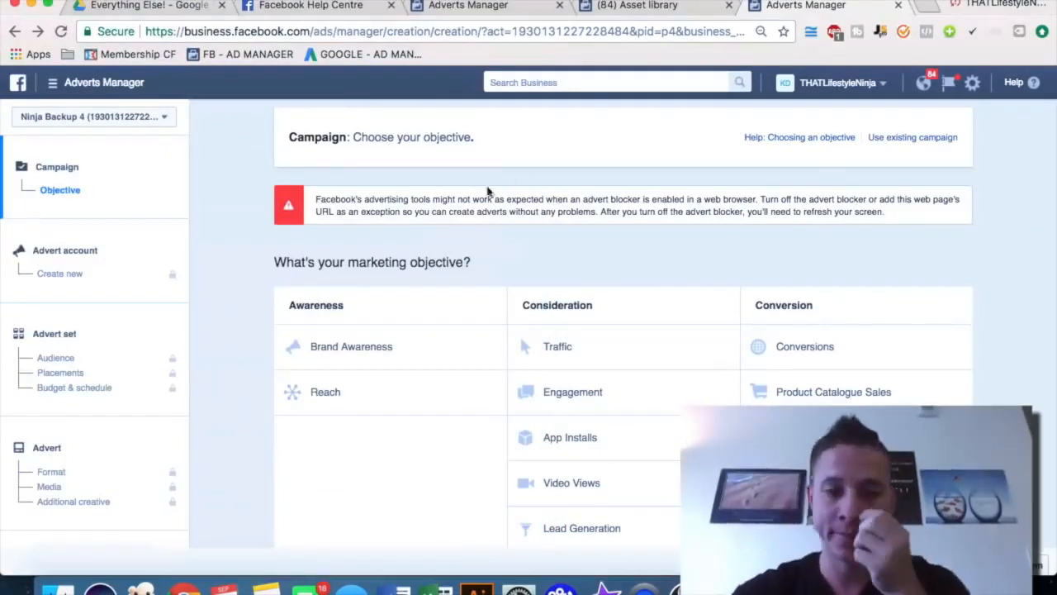
- Examine the marketing objectives under Awareness, Consideration and Conversion, including the descriptions of Brand Awareness and Reach
{"action": "scroll", "coordinate": [432, 229], "scroll_direction": "down", "scroll_amount": 1}
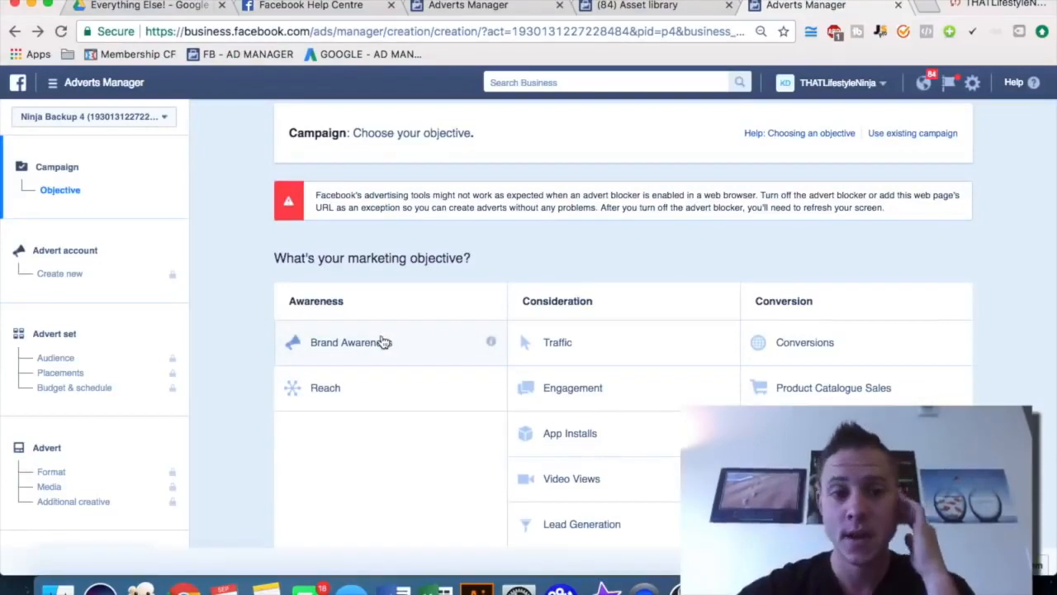
{"action": "mouse_move", "coordinate": [489, 344]}
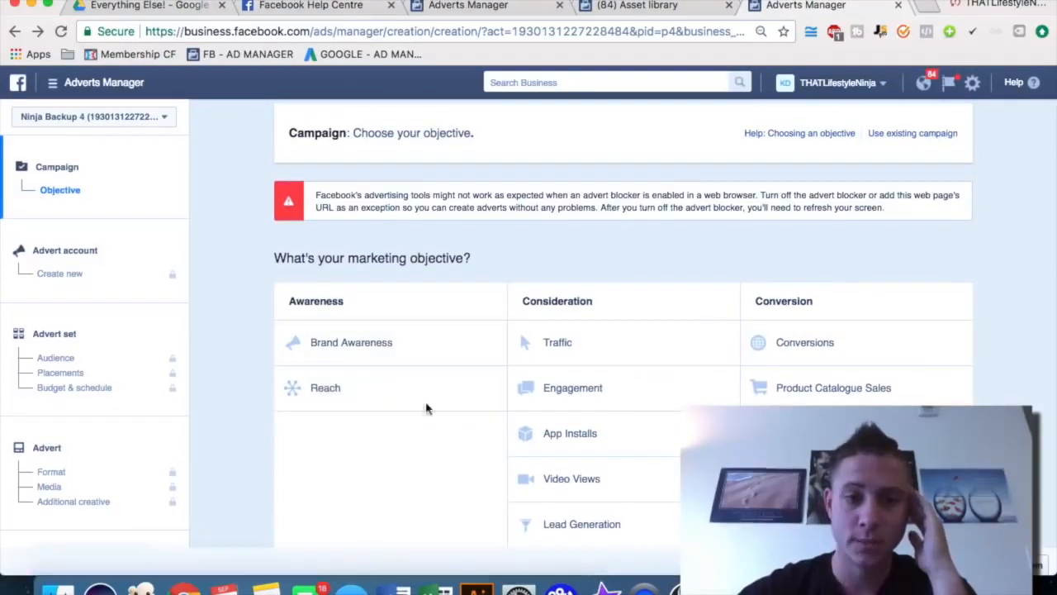
{"action": "mouse_move", "coordinate": [491, 388]}
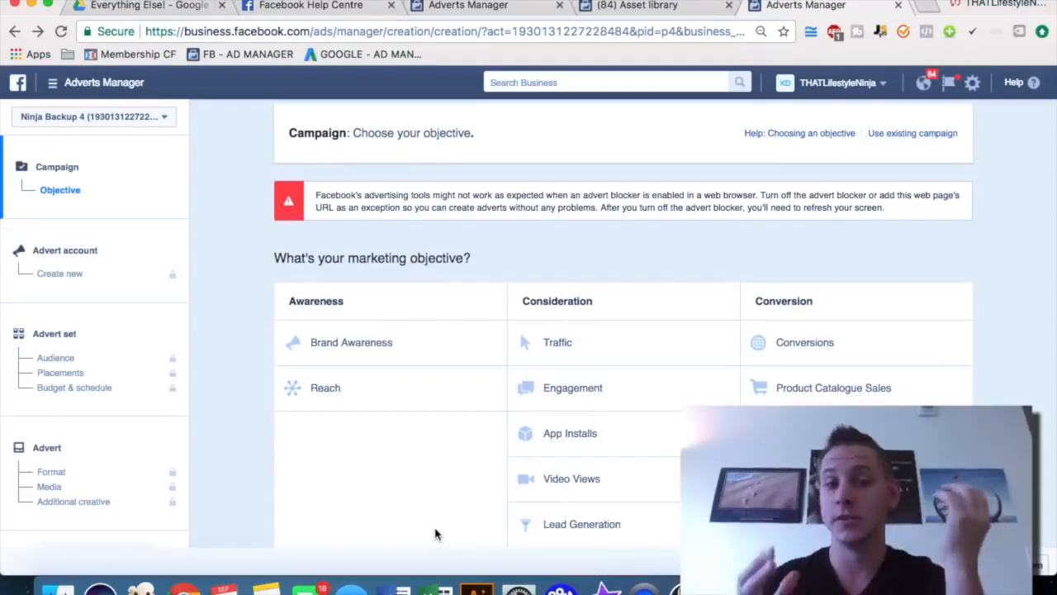
{"action": "scroll", "coordinate": [273, 445], "scroll_direction": "down", "scroll_amount": 1}
{"action": "scroll", "coordinate": [273, 445], "scroll_direction": "up", "scroll_amount": 1}
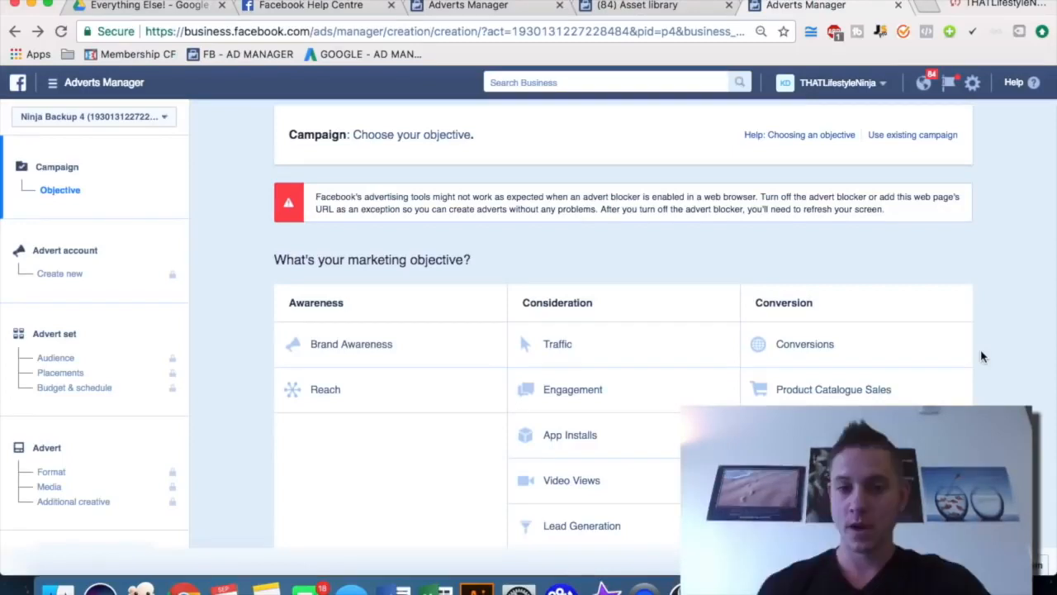
{"action": "scroll", "coordinate": [982, 357], "scroll_direction": "down", "scroll_amount": 1}
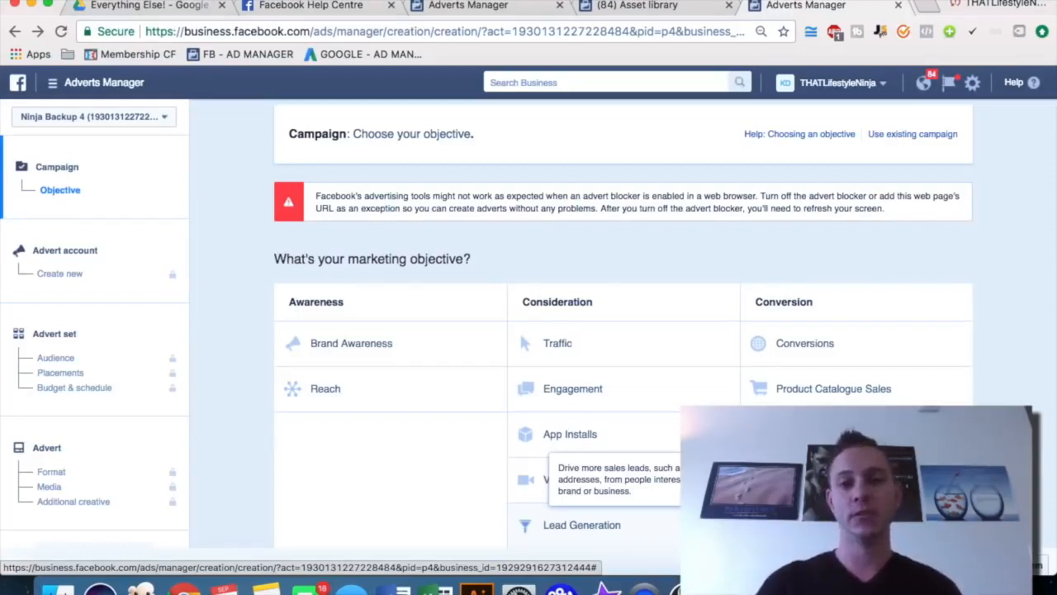
- Choose Traffic as the marketing objective and begin the campaign name with "Traffic"
{"action": "left_click", "coordinate": [606, 347]}
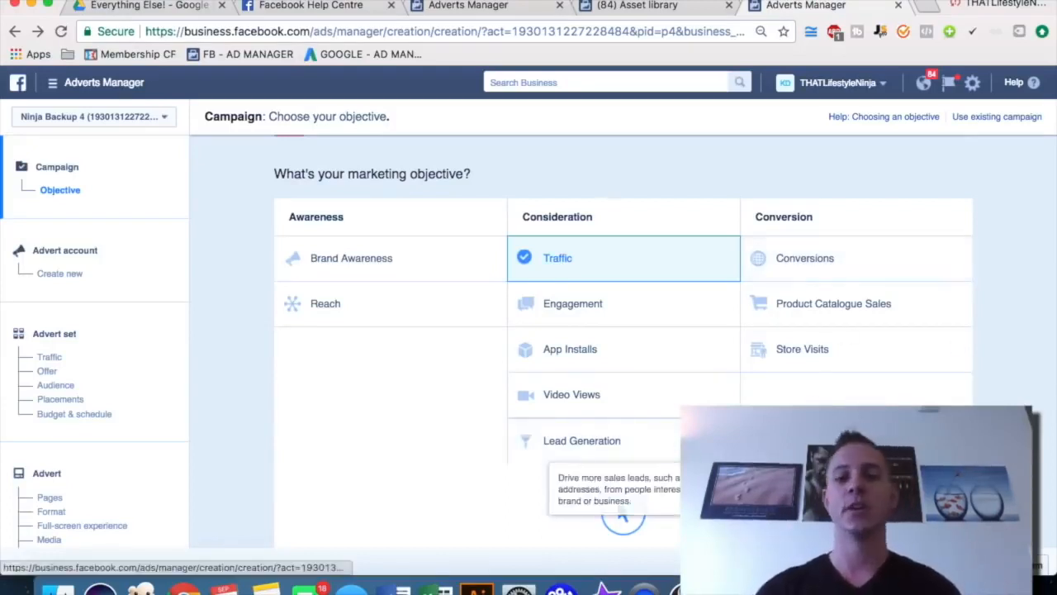
{"action": "scroll", "coordinate": [624, 347], "scroll_direction": "down", "scroll_amount": 5}
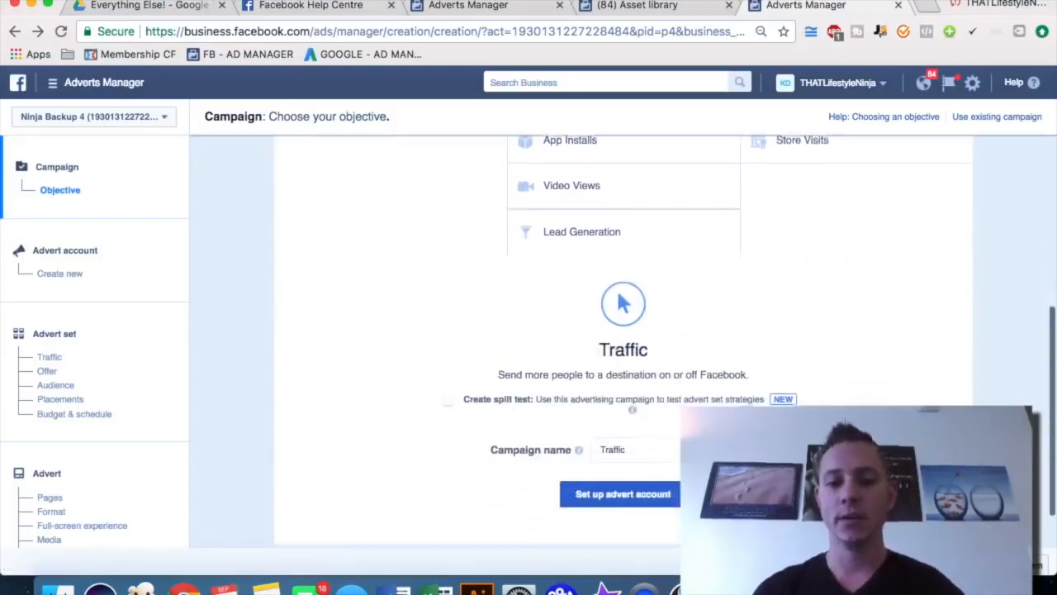
{"action": "double_click", "coordinate": [639, 443]}
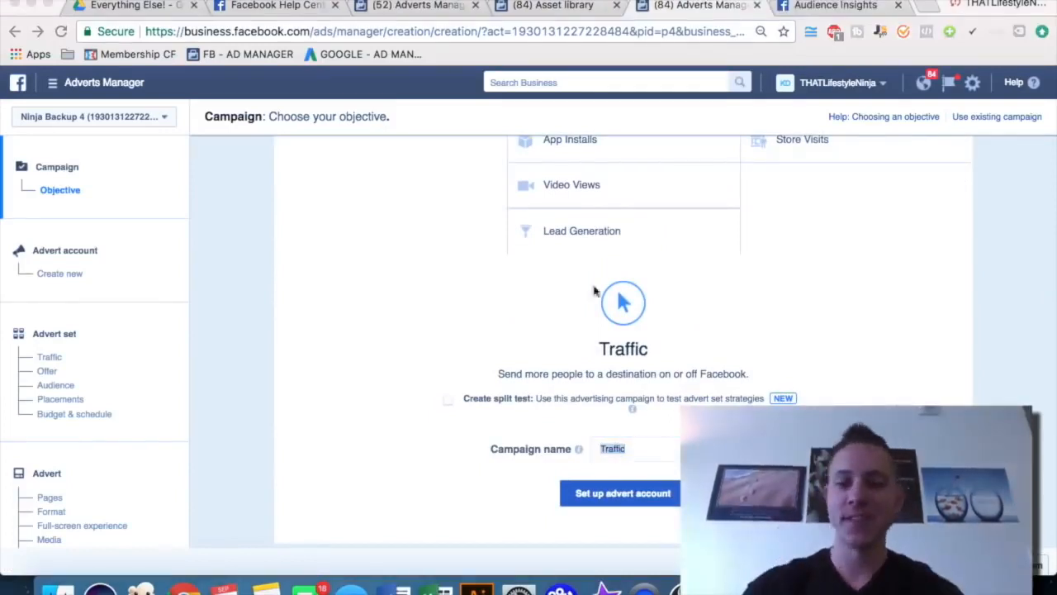
{"action": "left_click", "coordinate": [641, 449]}
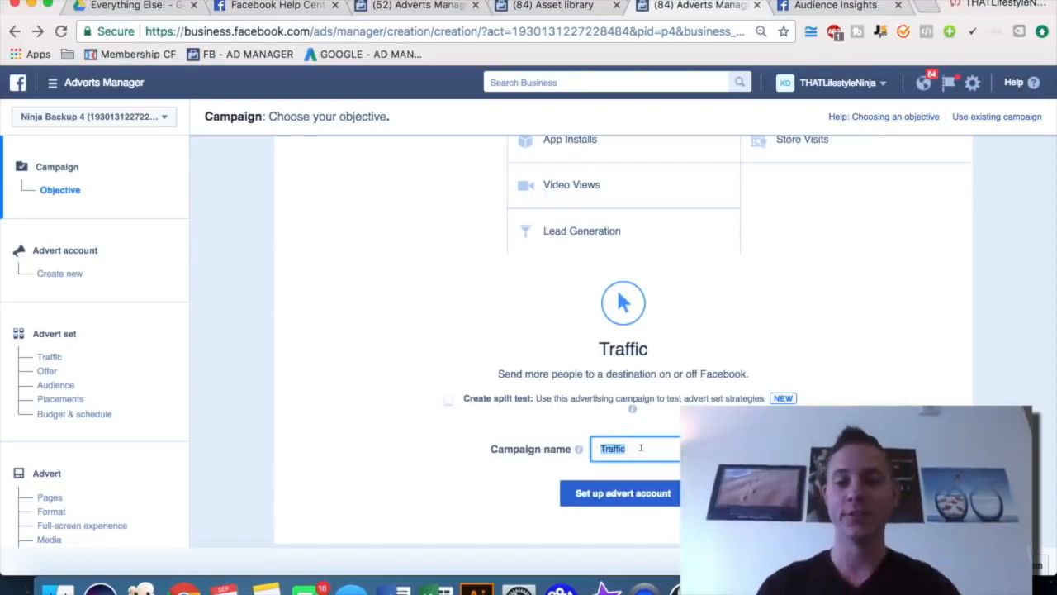
{"action": "type", "text": "Mic"}
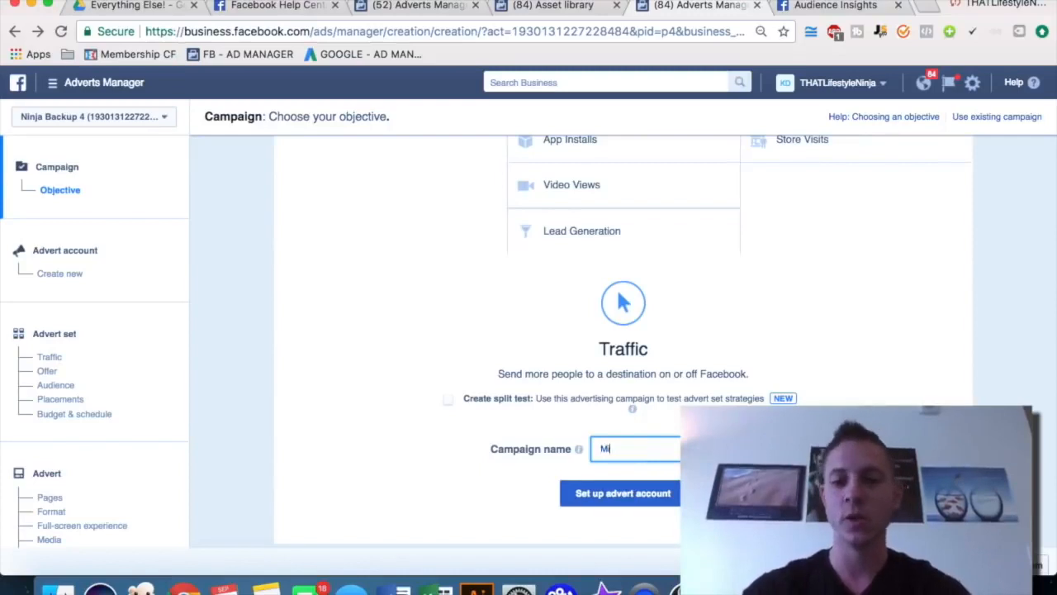
{"action": "key", "text": "BackSpace"}
{"action": "key", "text": "BackSpace"}
{"action": "key", "text": "BackSpace"}
{"action": "type", "text": "Traffic"}
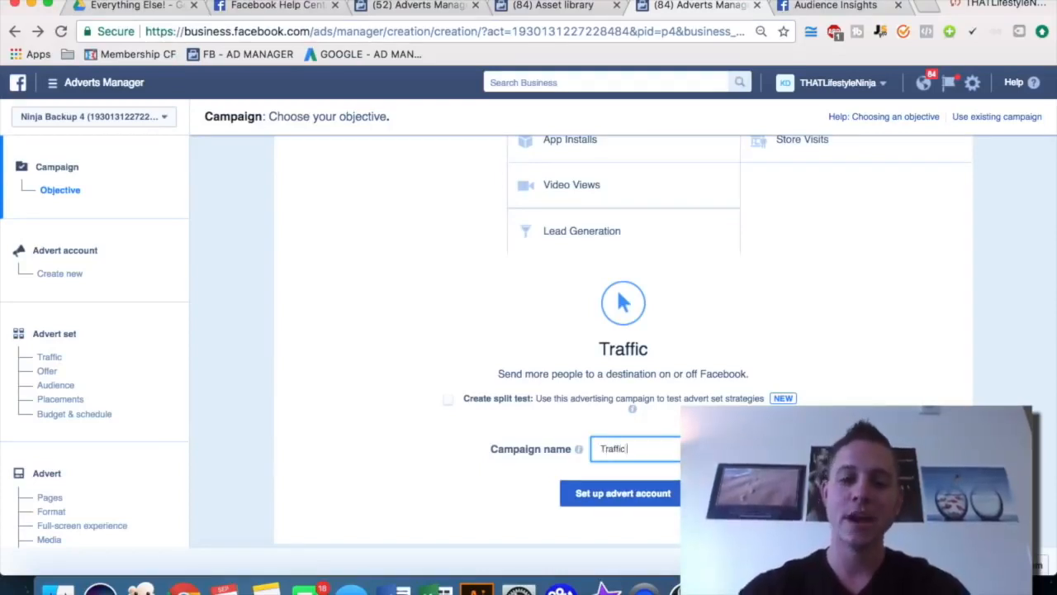
- Extend the campaign name to "Traffic Micro-pig 9.1"
{"action": "type", "text": " Micropig C"}
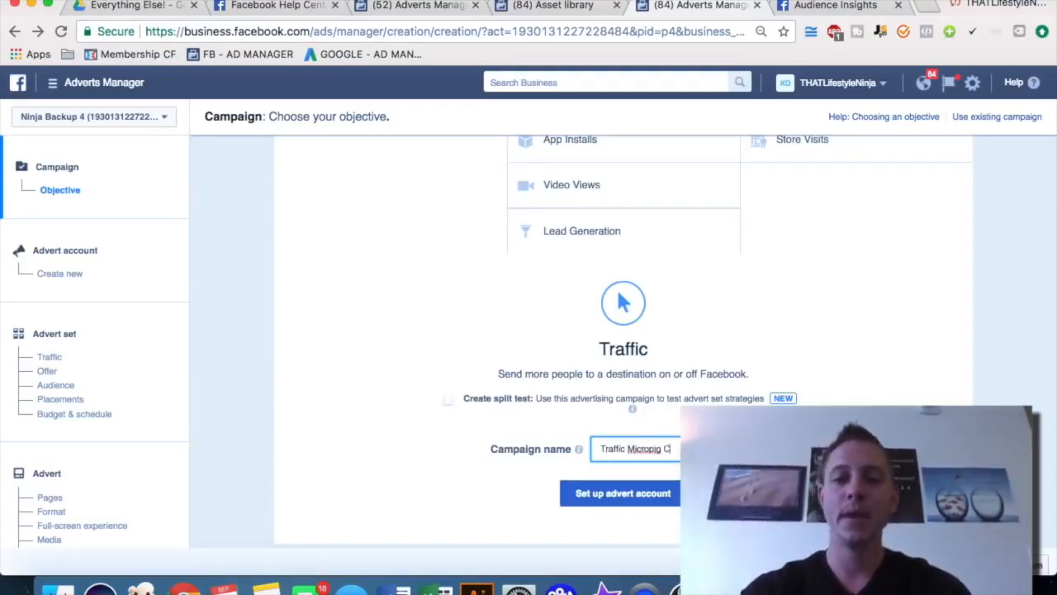
{"action": "key", "text": "BackSpace"}
{"action": "type", "text": "Se"}
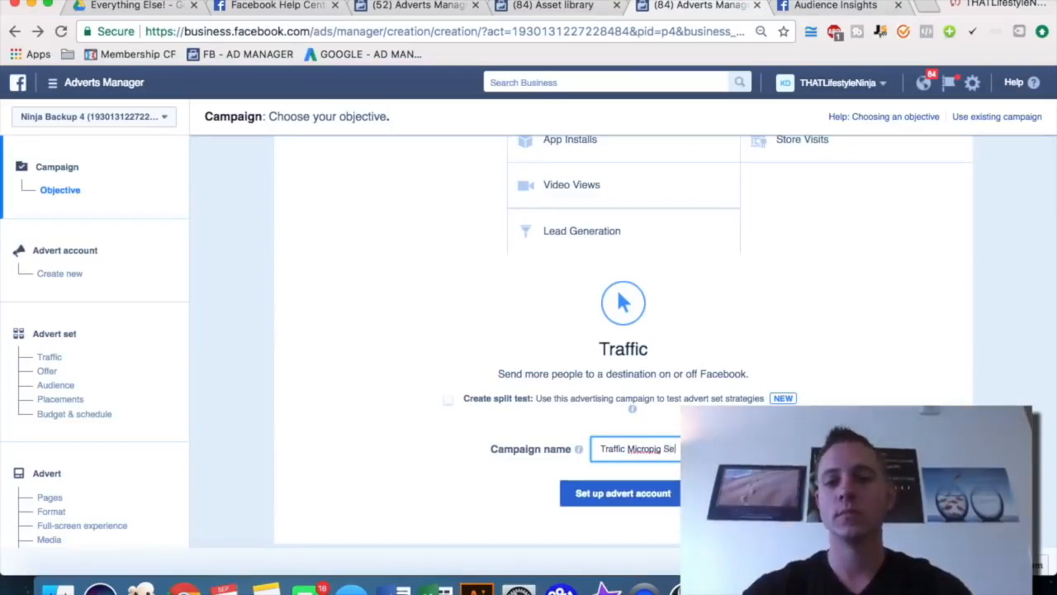
{"action": "key", "text": "BackSpace"}
{"action": "type", "text": "9.1"}
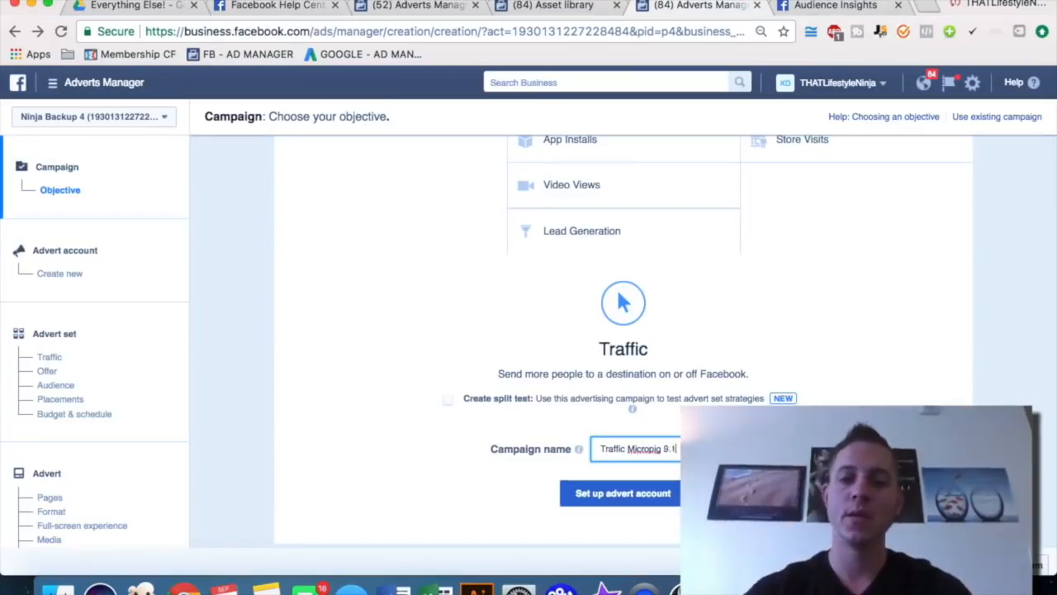
{"action": "left_click", "coordinate": [649, 448]}
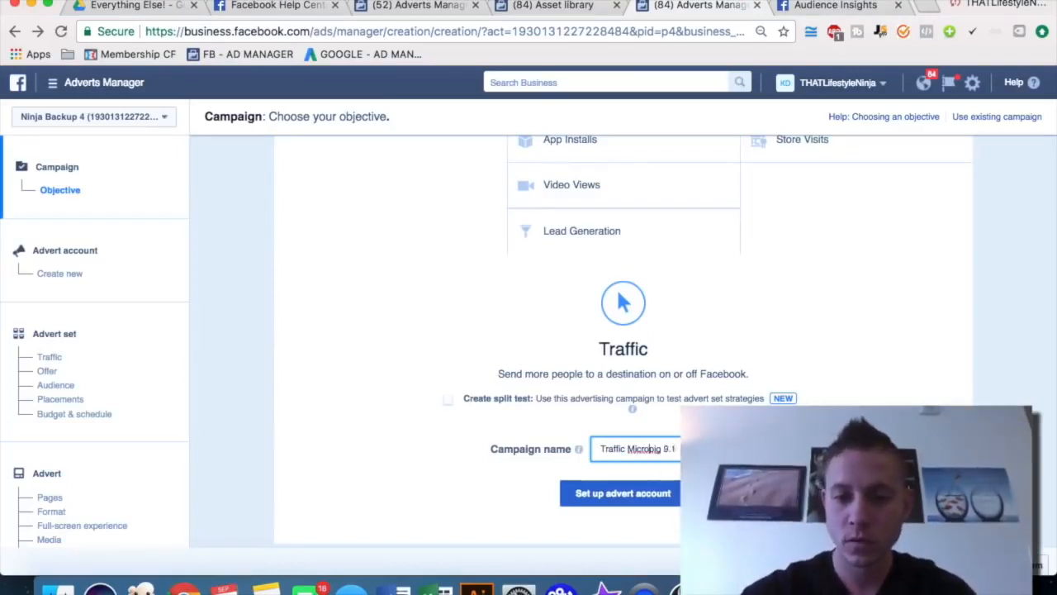
{"action": "type", "text": "-"}
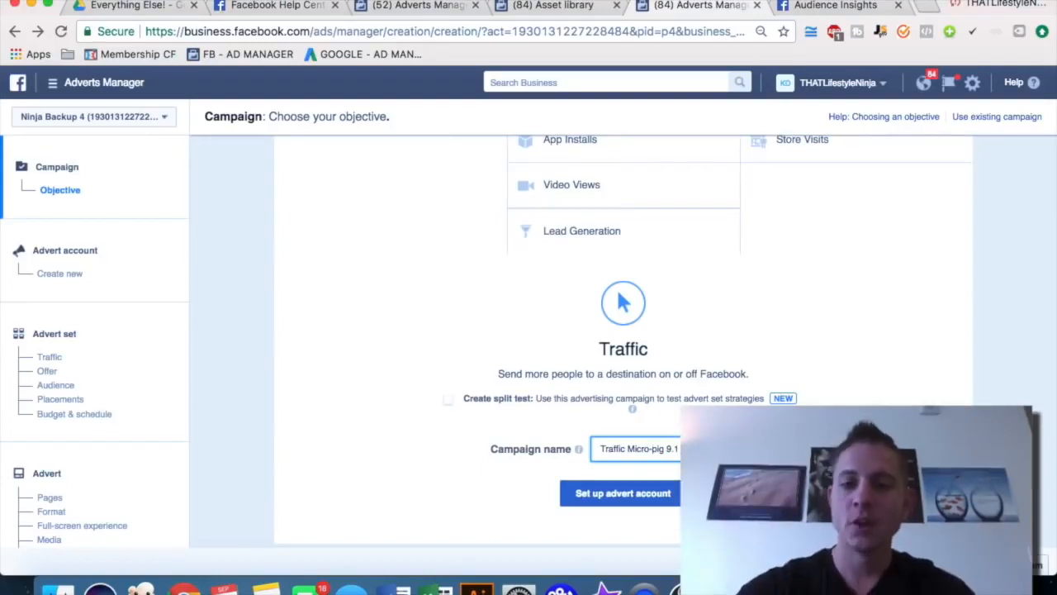
- Replace the "9.1" ending of the campaign name so that it reads "Traffic Micro-pig App"
{"action": "left_click", "coordinate": [663, 449]}
{"action": "type", "text": "App"}
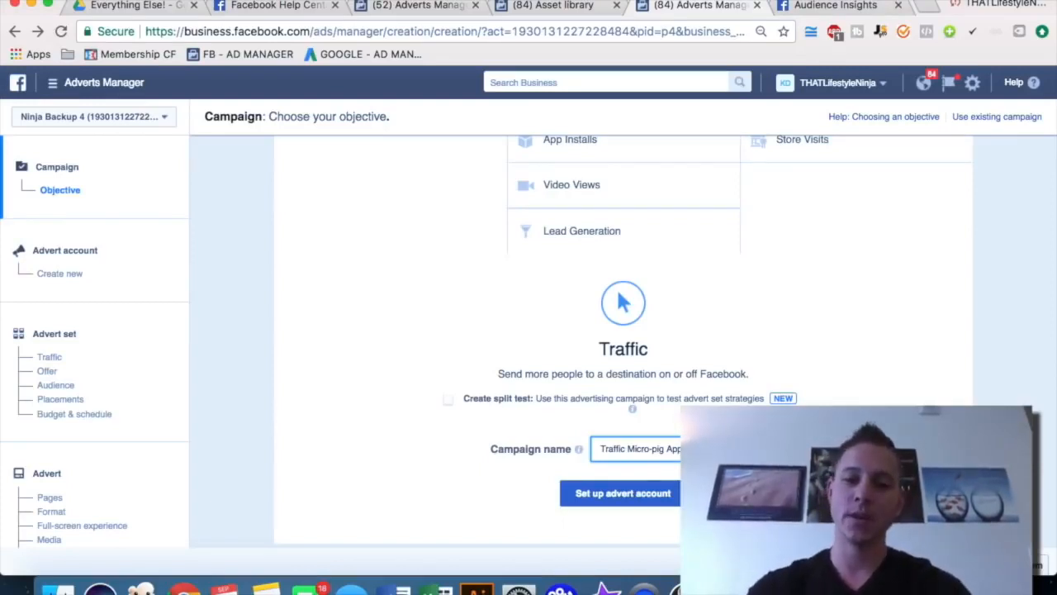
- Try extending the campaign name with "Likes Lookalike Aud", and remove that addition again
{"action": "type", "text": "Lik"}
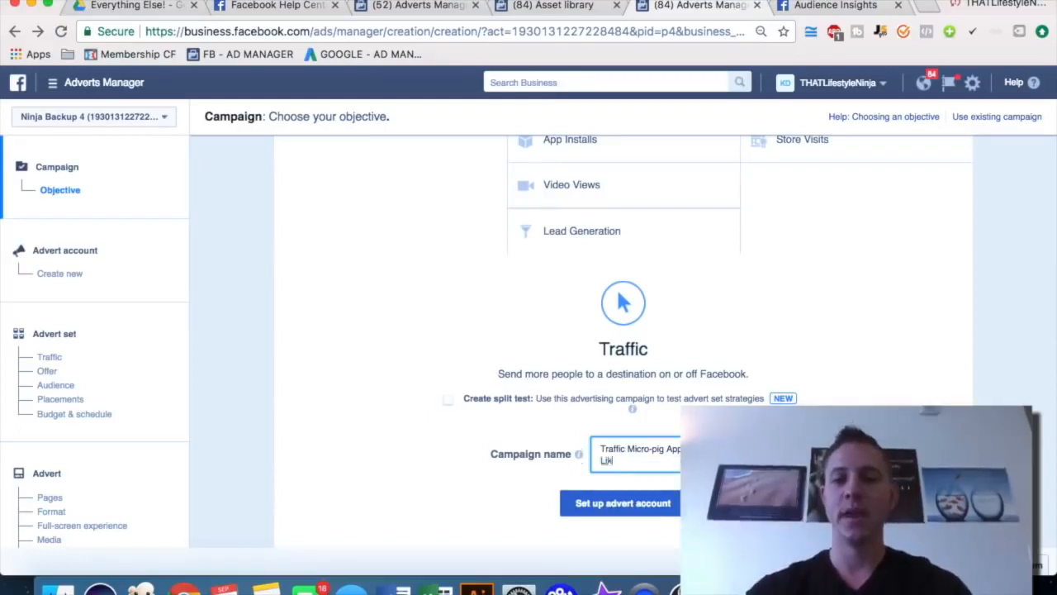
{"action": "type", "text": "es Lookalike Aud"}
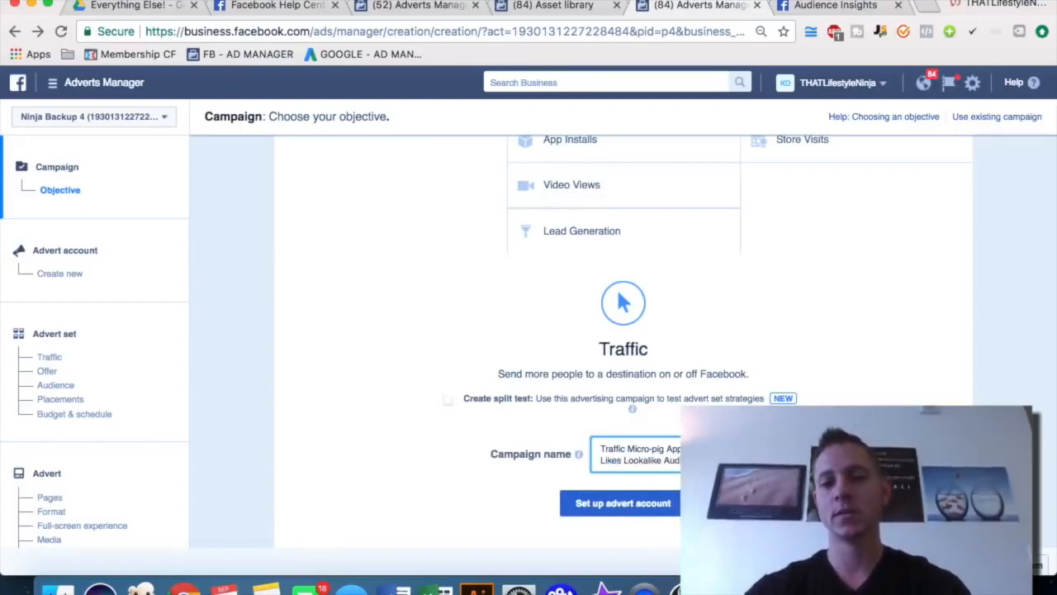
{"action": "key", "text": "shift+super+Left"}
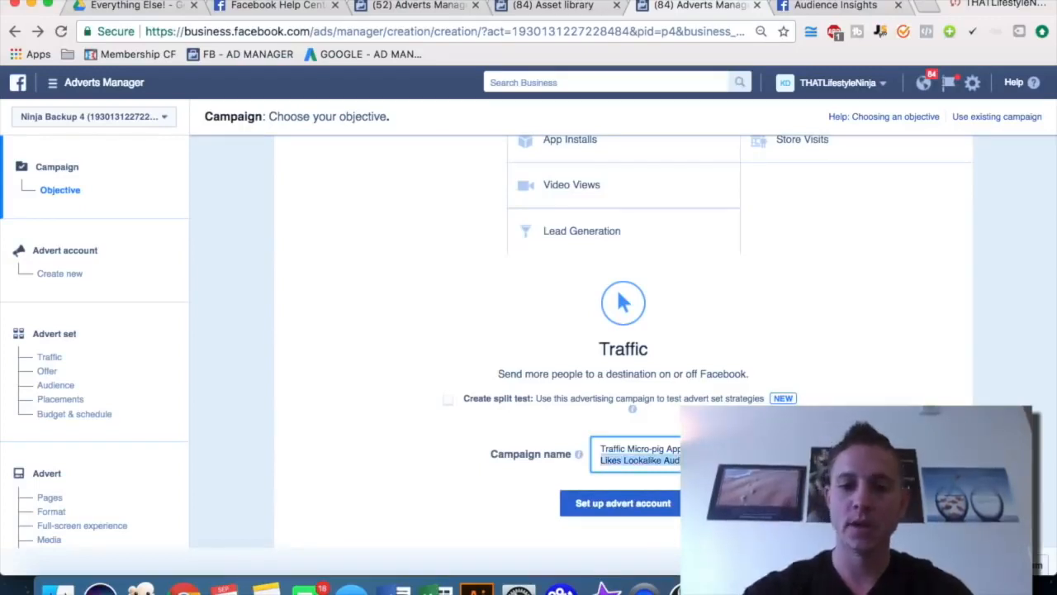
{"action": "key", "text": "BackSpace"}
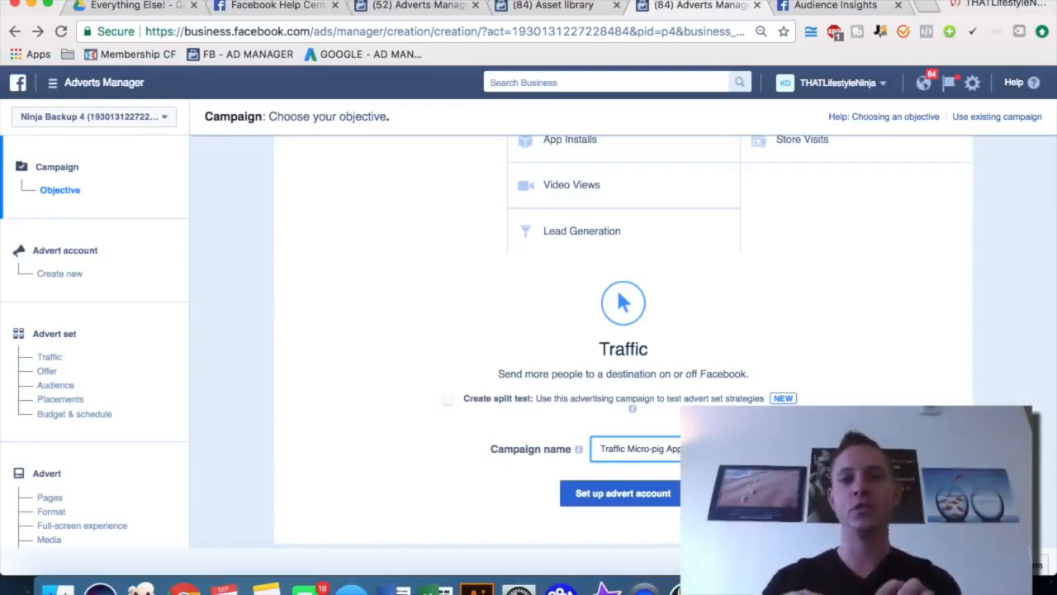
- Proceed to the advert account setup, accept its preset country, currency and time zone, and continue to the advert set
{"action": "left_click", "coordinate": [632, 504]}
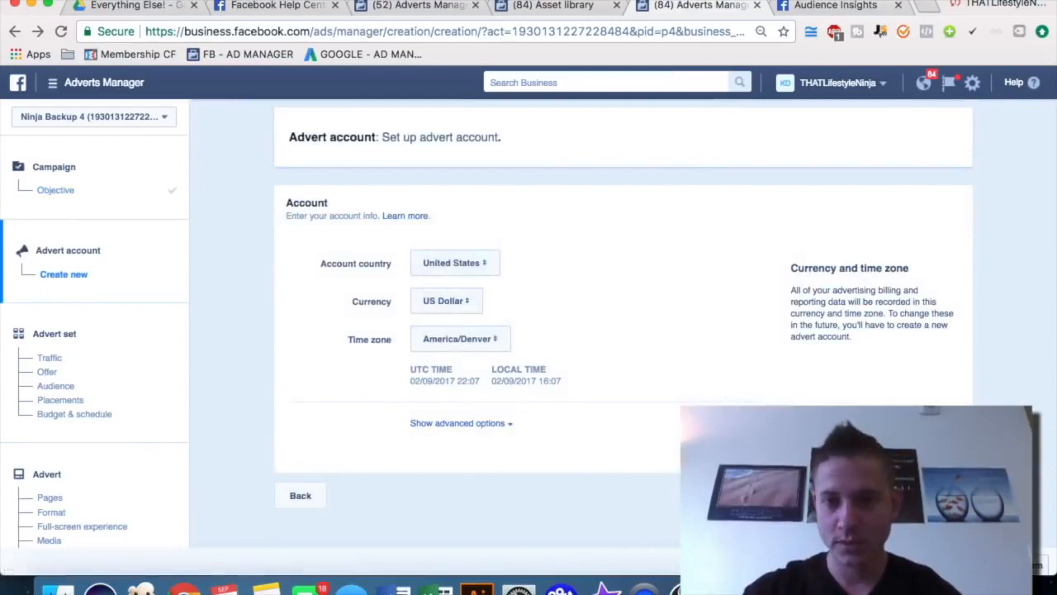
{"action": "left_click", "coordinate": [940, 496]}
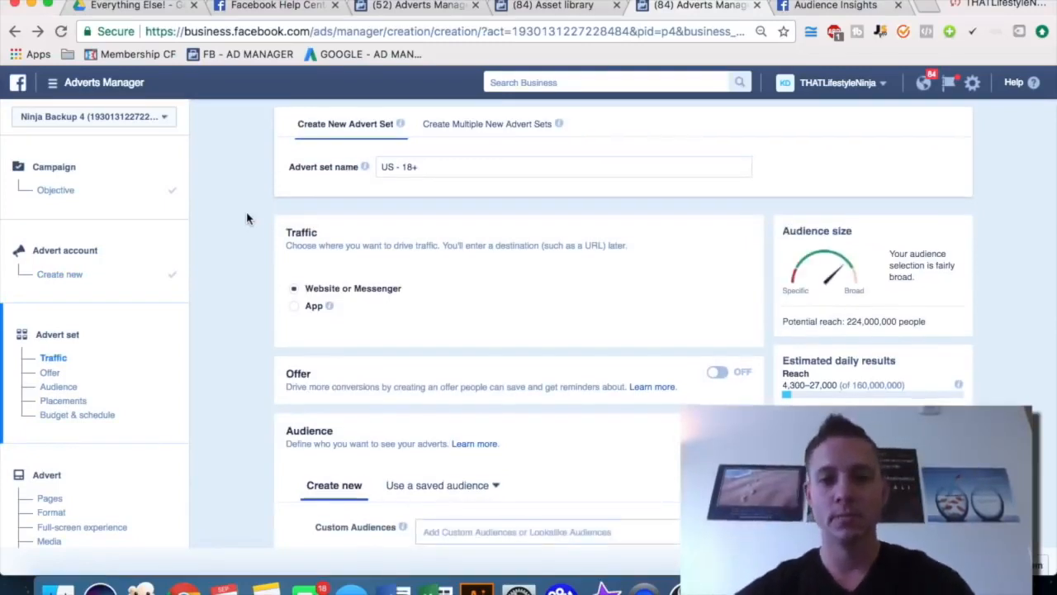
- Rename the advert set as "Micro-Pig Apparel Audience Insights"
{"action": "scroll", "coordinate": [246, 218], "scroll_direction": "down", "scroll_amount": 1}
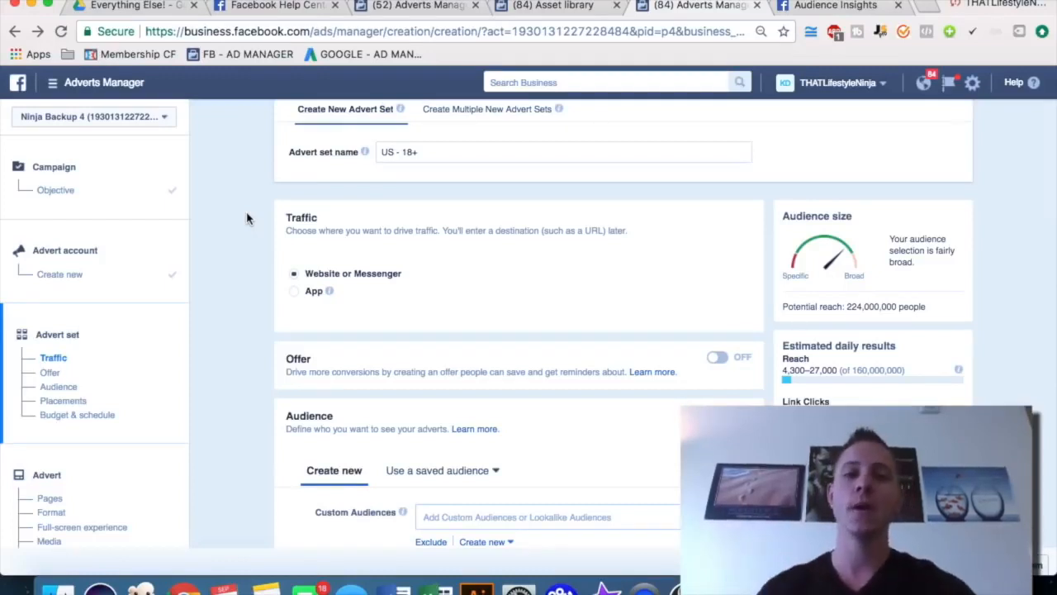
{"action": "left_click", "coordinate": [459, 150]}
{"action": "key", "text": "super+a"}
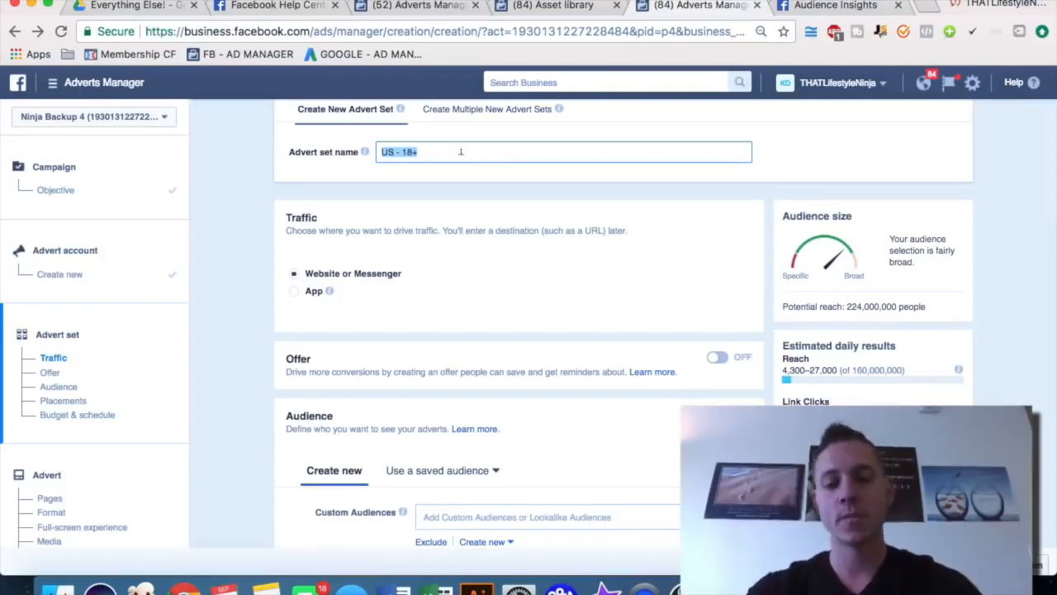
{"action": "type", "text": "Micro-"}
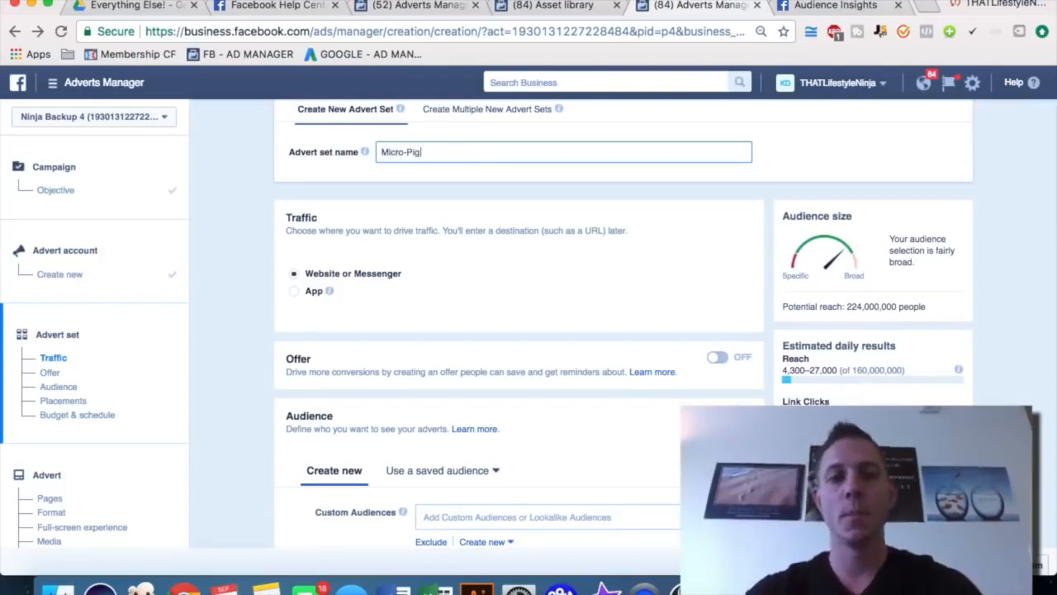
{"action": "type", "text": "Pig Apparel"}
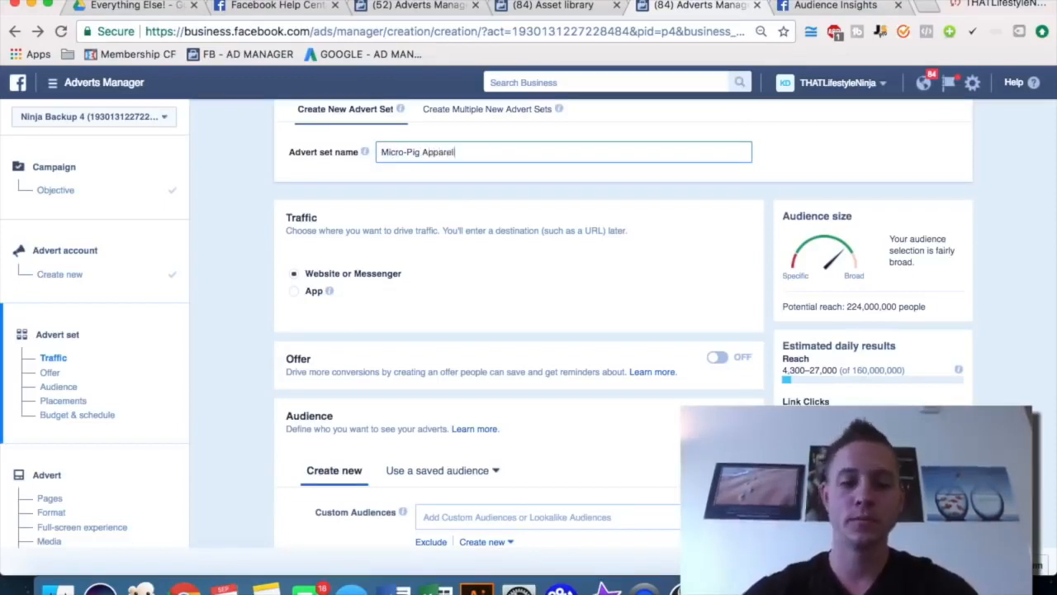
{"action": "type", "text": " Aud"}
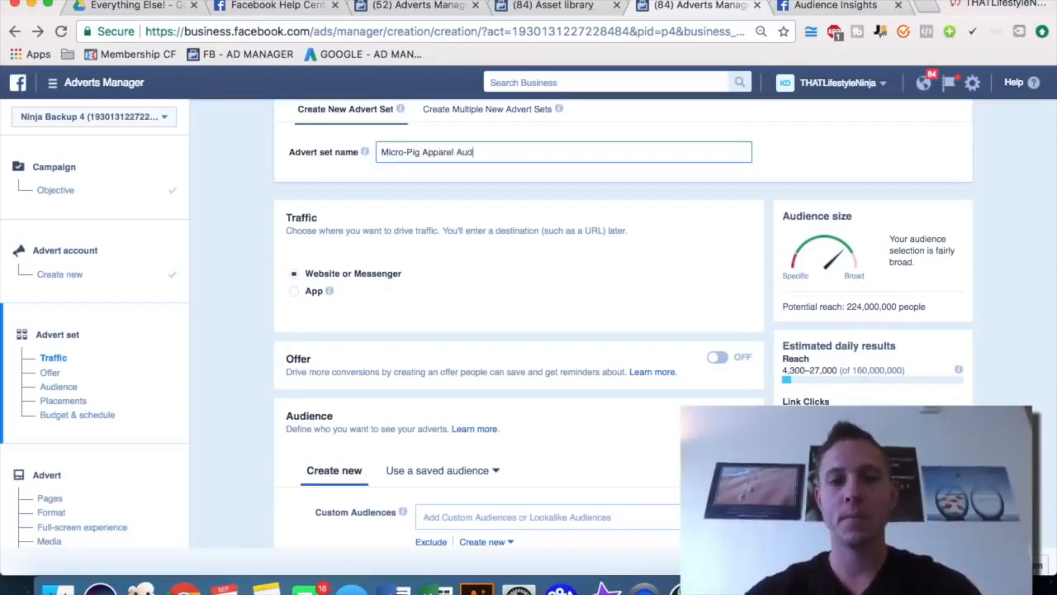
{"action": "type", "text": "ience SInisghts"}
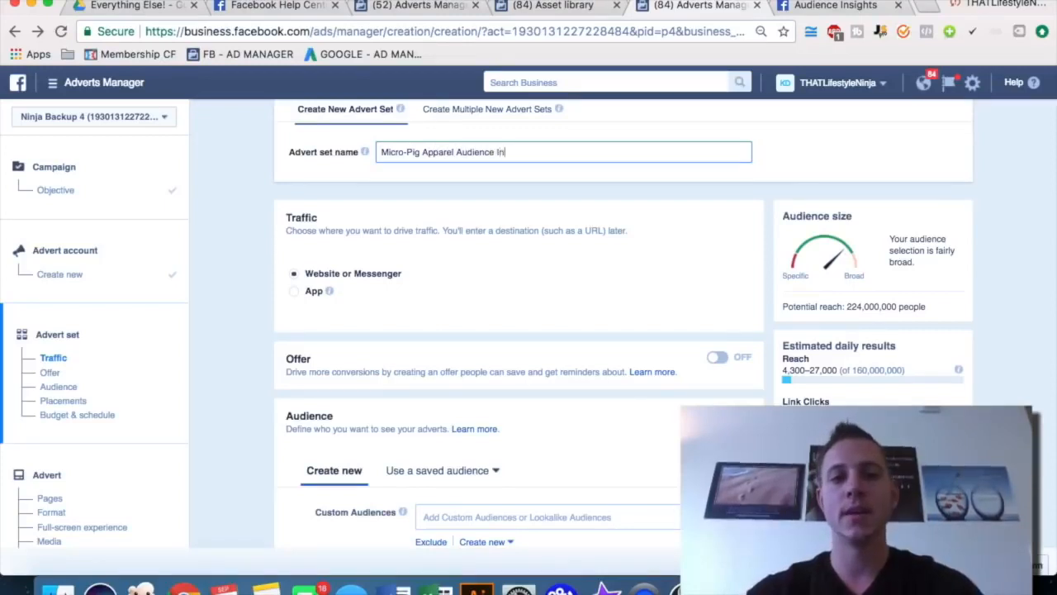
{"action": "key", "text": "BackSpace"}
{"action": "key", "text": "BackSpace"}
{"action": "key", "text": "BackSpace"}
{"action": "key", "text": "BackSpace"}
{"action": "key", "text": "BackSpace"}
{"action": "key", "text": "BackSpace"}
{"action": "type", "text": "sights"}
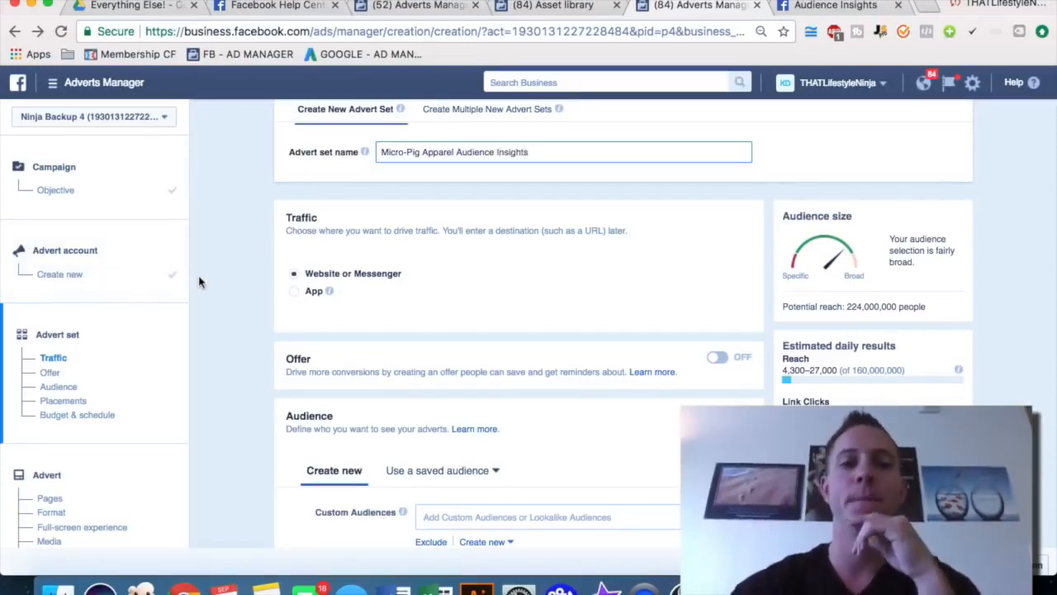
- Examine the advert set's Traffic, Offer and Audience sections, including custom audiences, locations, age, gender and languages
{"action": "scroll", "coordinate": [199, 283], "scroll_direction": "up", "scroll_amount": 1}
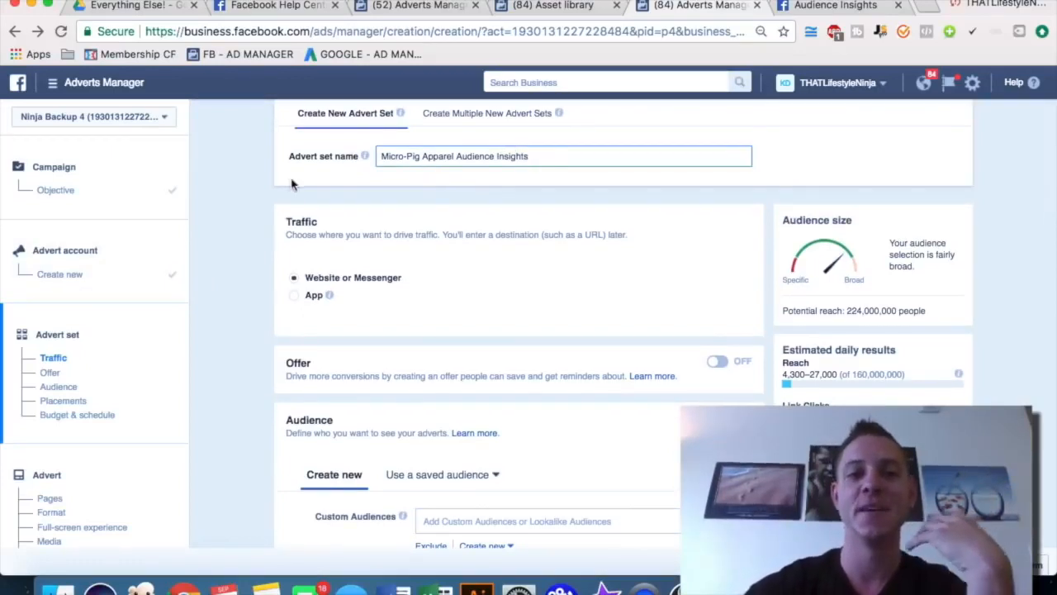
{"action": "scroll", "coordinate": [221, 234], "scroll_direction": "down", "scroll_amount": 1}
{"action": "scroll", "coordinate": [221, 235], "scroll_direction": "down", "scroll_amount": 3}
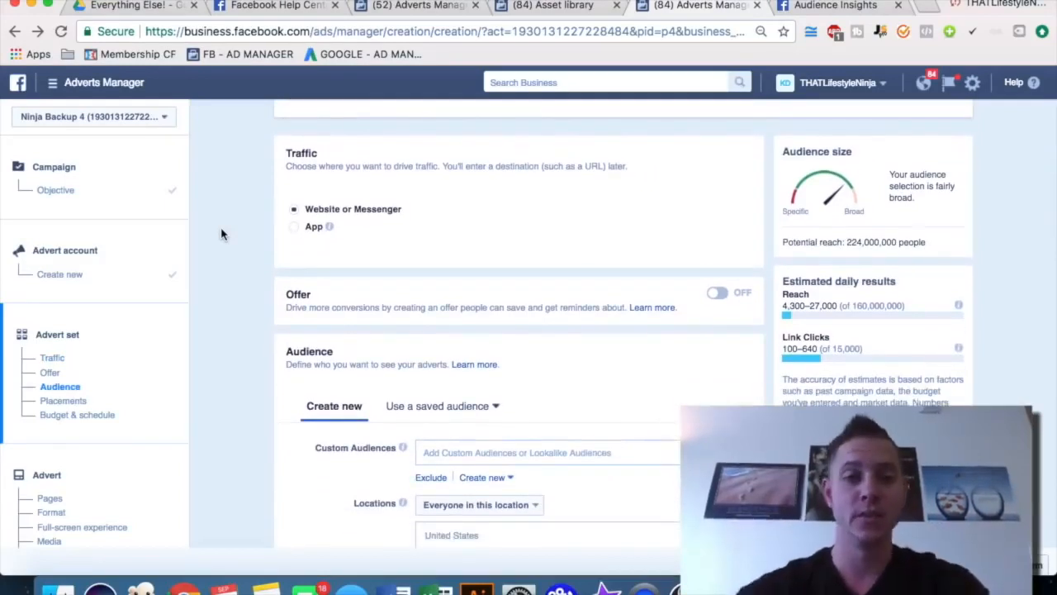
{"action": "scroll", "coordinate": [222, 234], "scroll_direction": "up", "scroll_amount": 1}
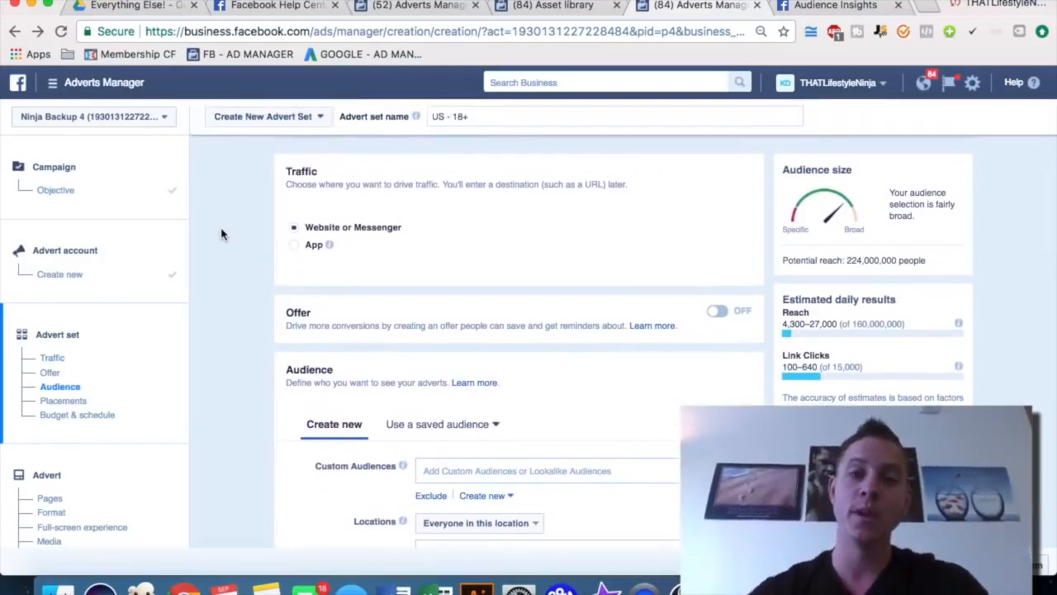
{"action": "scroll", "coordinate": [243, 160], "scroll_direction": "up", "scroll_amount": 2}
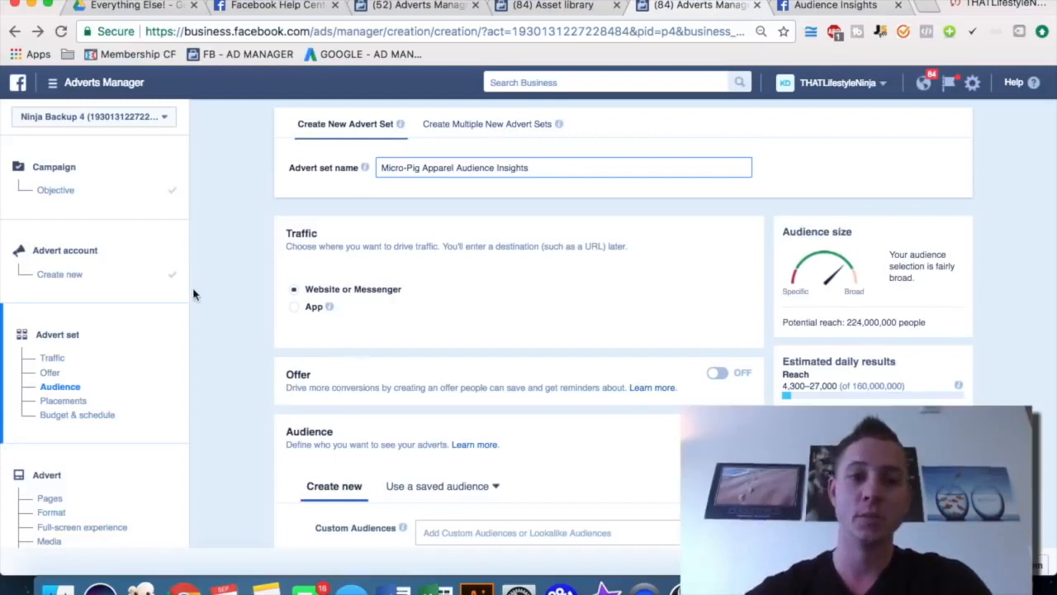
{"action": "scroll", "coordinate": [194, 295], "scroll_direction": "down", "scroll_amount": 2}
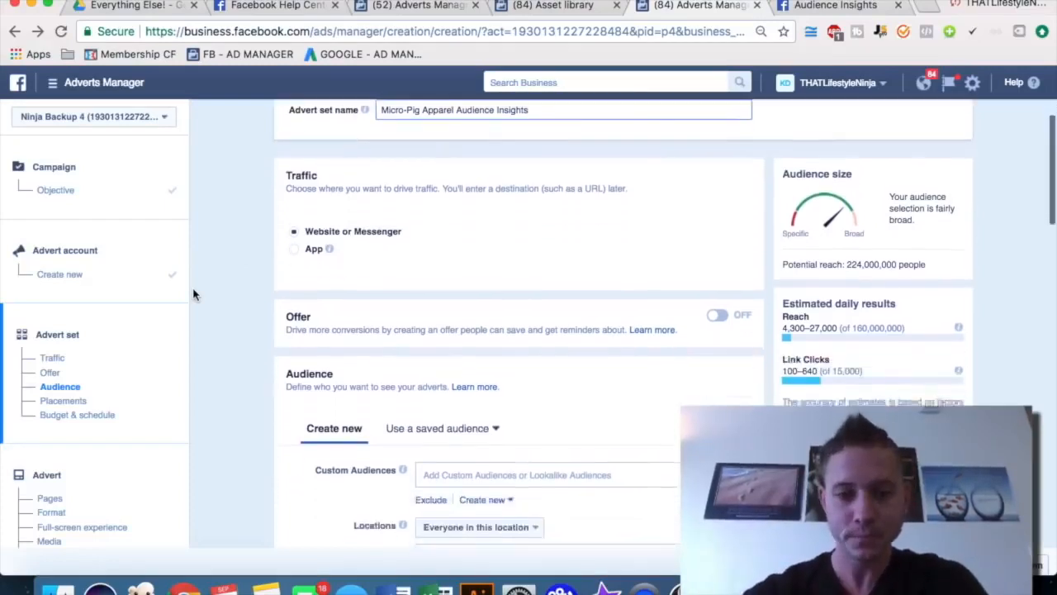
{"action": "scroll", "coordinate": [208, 307], "scroll_direction": "down", "scroll_amount": 4}
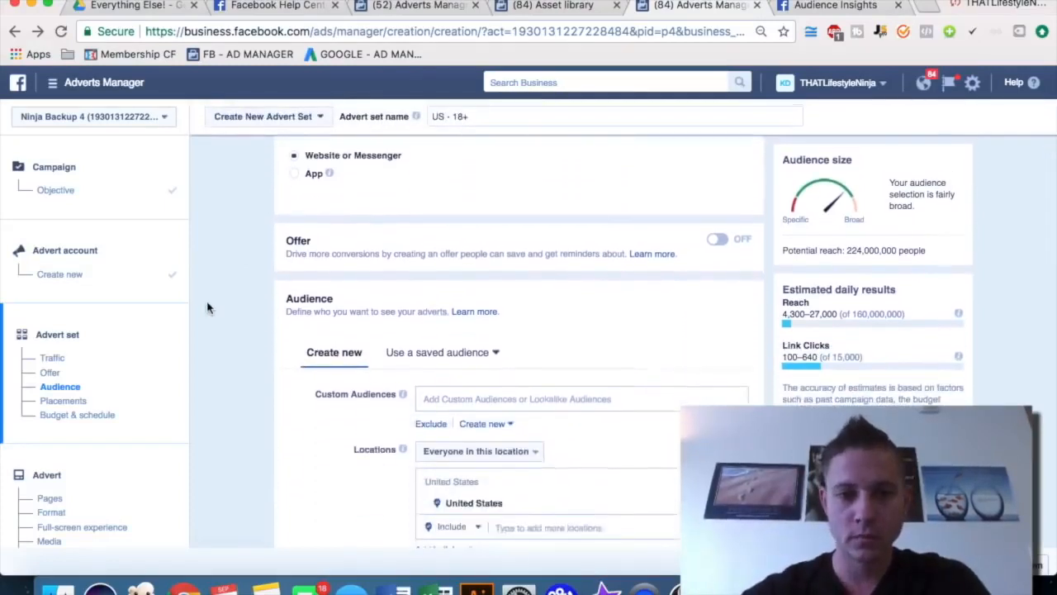
{"action": "scroll", "coordinate": [207, 307], "scroll_direction": "down", "scroll_amount": 1}
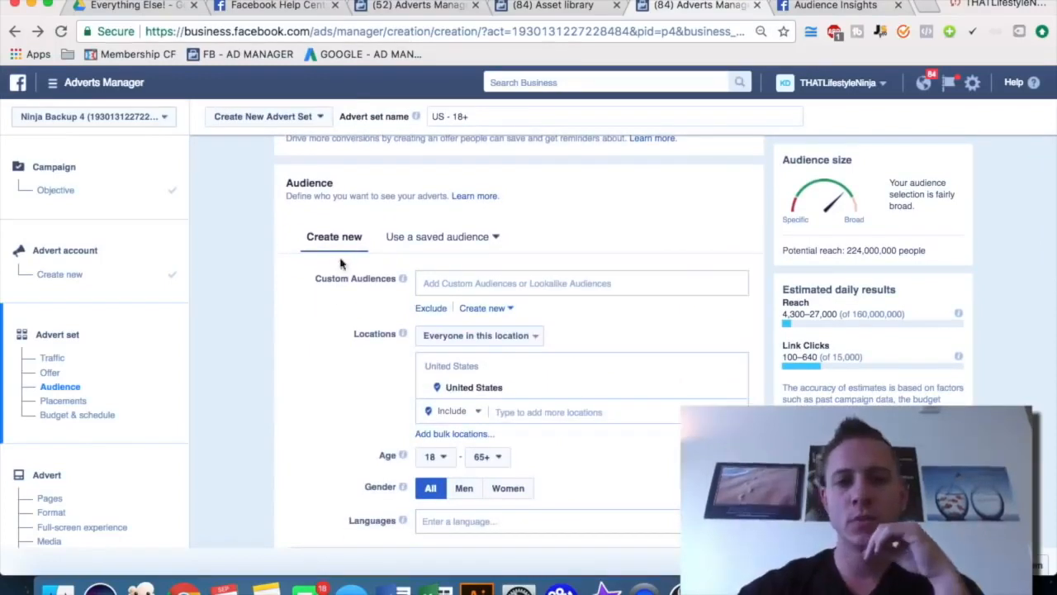
{"action": "scroll", "coordinate": [228, 249], "scroll_direction": "down", "scroll_amount": 1}
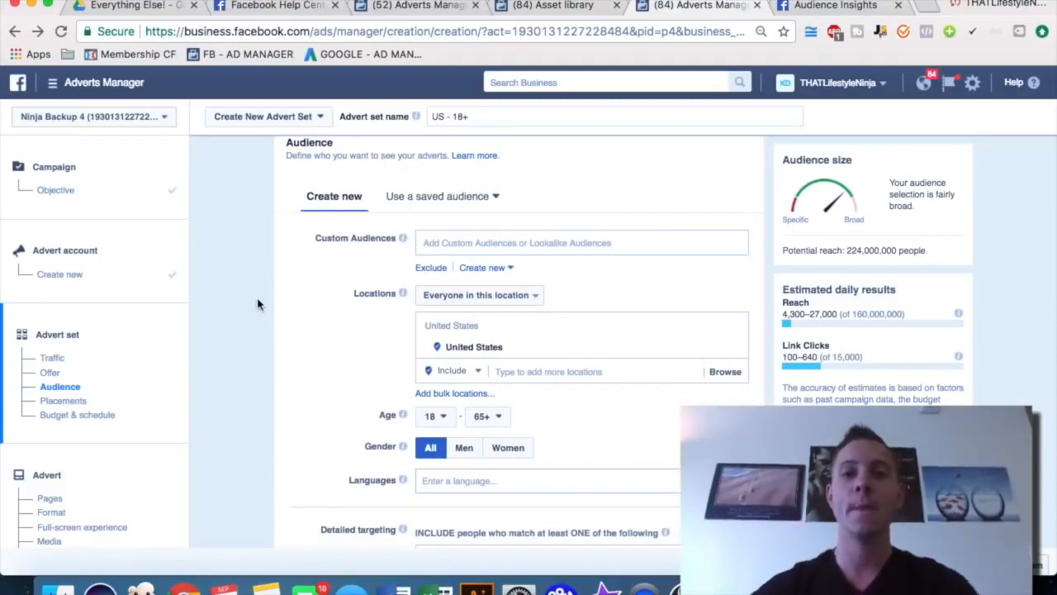
- Check which audience types can be created in the Asset library, and return to the advert set being created
{"action": "left_click", "coordinate": [512, 16]}
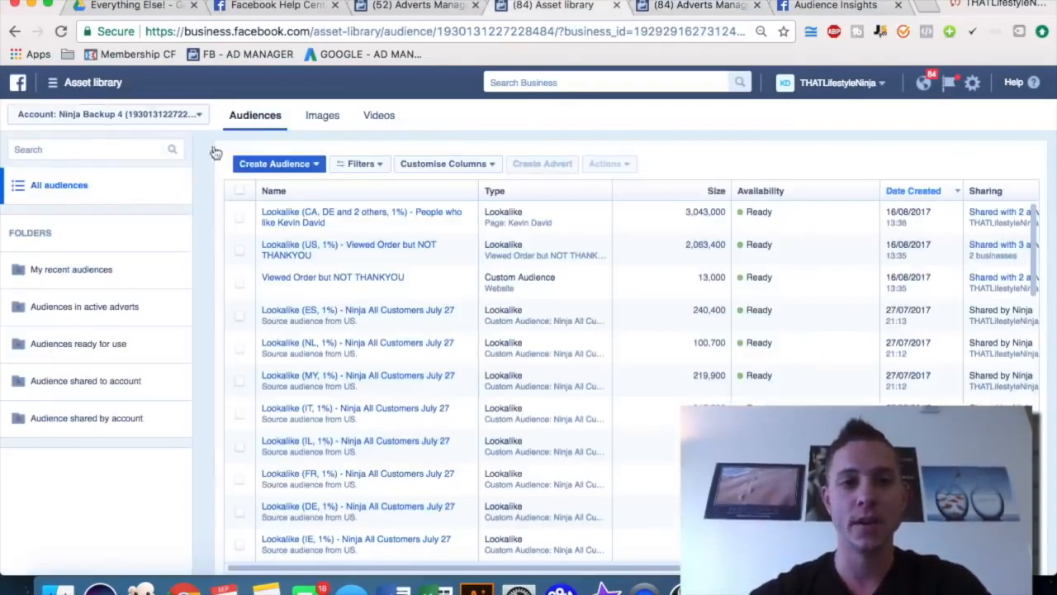
{"action": "left_click", "coordinate": [54, 83]}
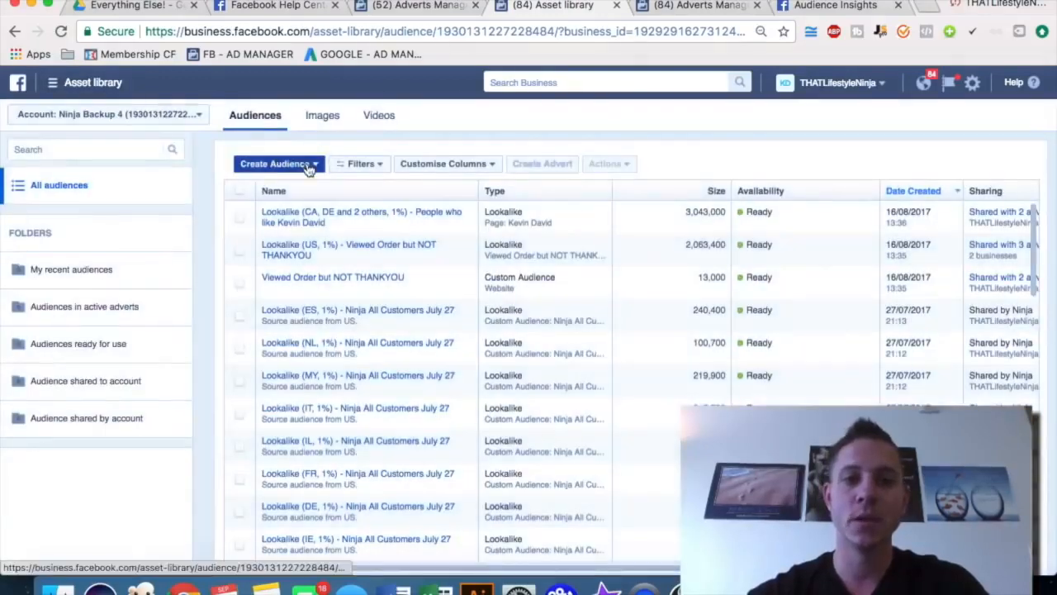
{"action": "left_click", "coordinate": [276, 163]}
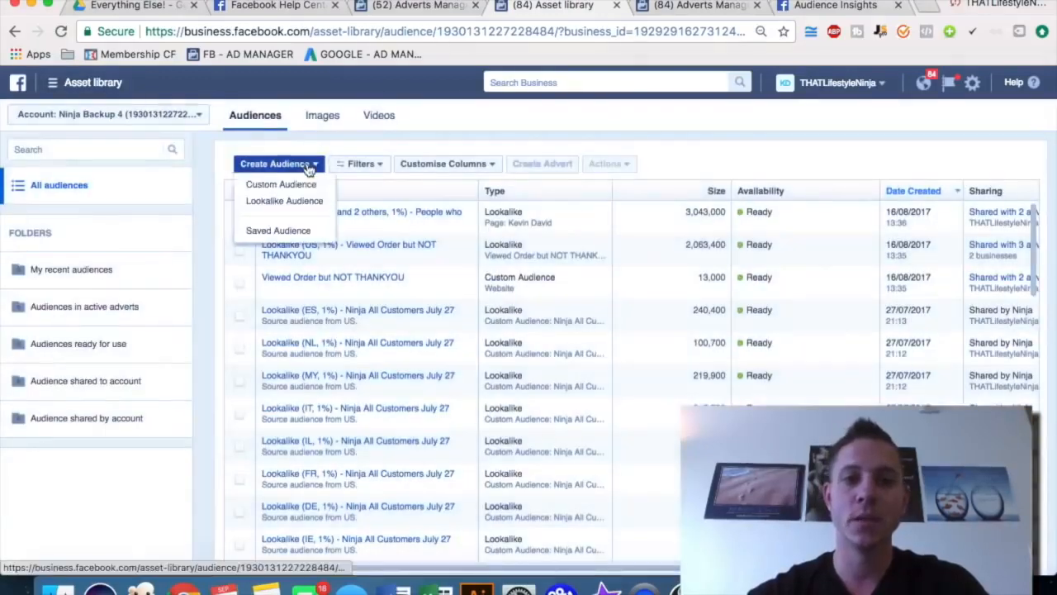
{"action": "left_click", "coordinate": [455, 118]}
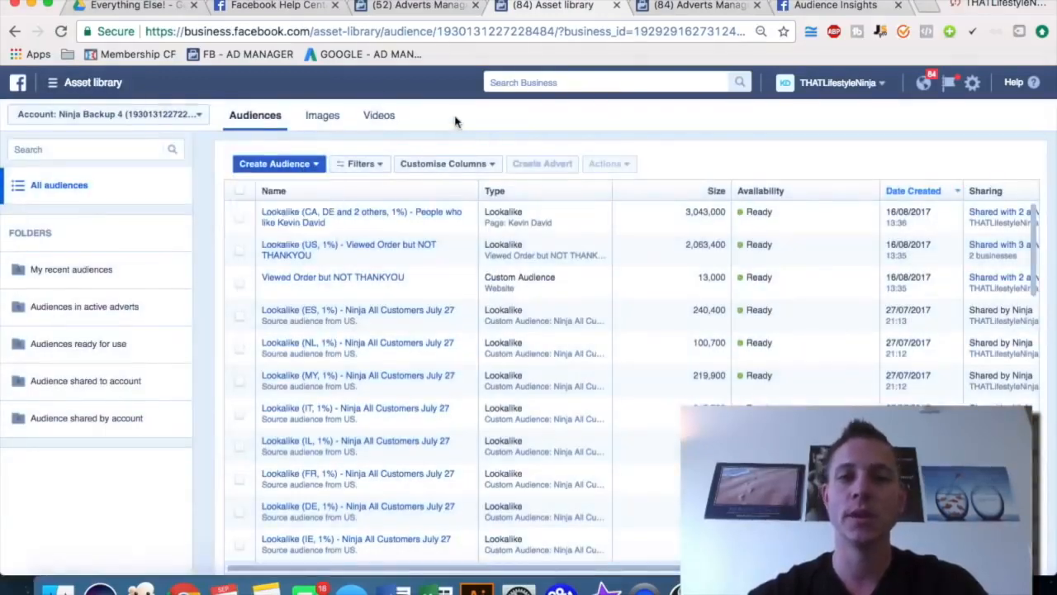
{"action": "left_click", "coordinate": [684, 10]}
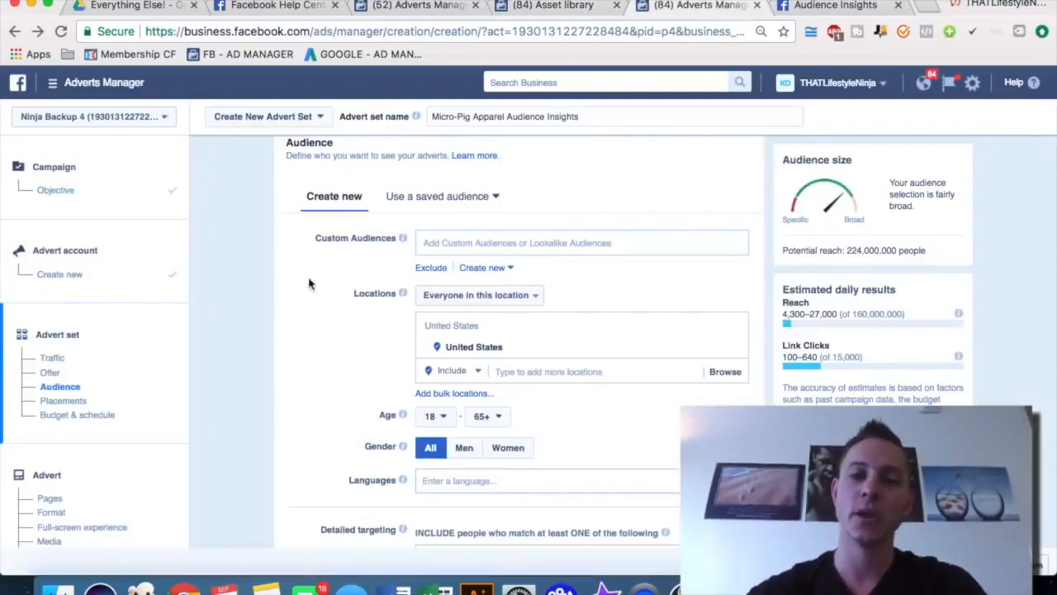
- Browse the existing custom and lookalike audiences available for the advert set without selecting one
{"action": "left_click", "coordinate": [438, 243]}
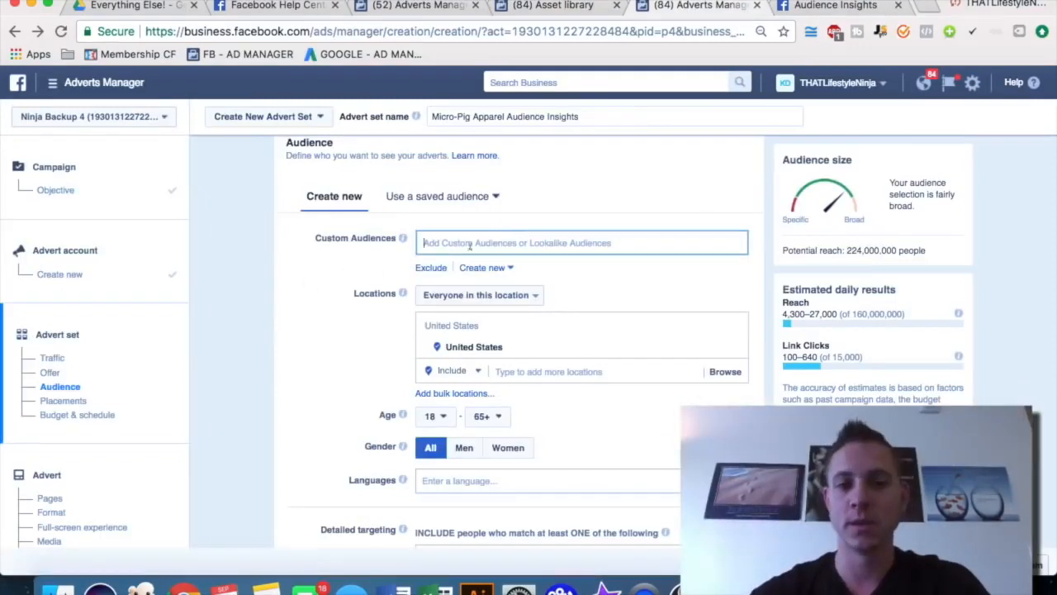
{"action": "scroll", "coordinate": [463, 353], "scroll_direction": "down", "scroll_amount": 5}
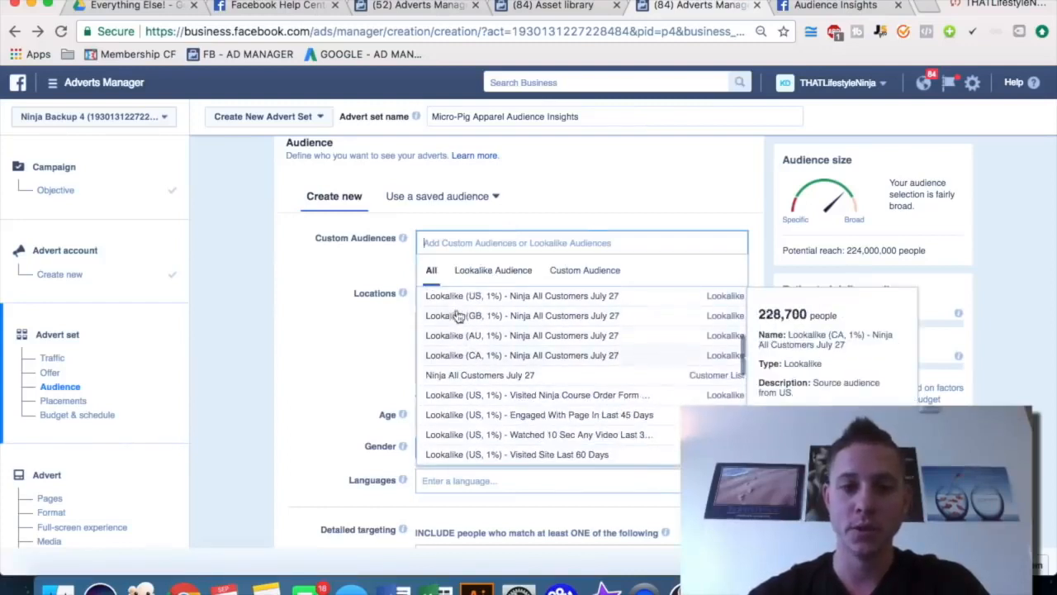
{"action": "scroll", "coordinate": [443, 345], "scroll_direction": "down", "scroll_amount": 1}
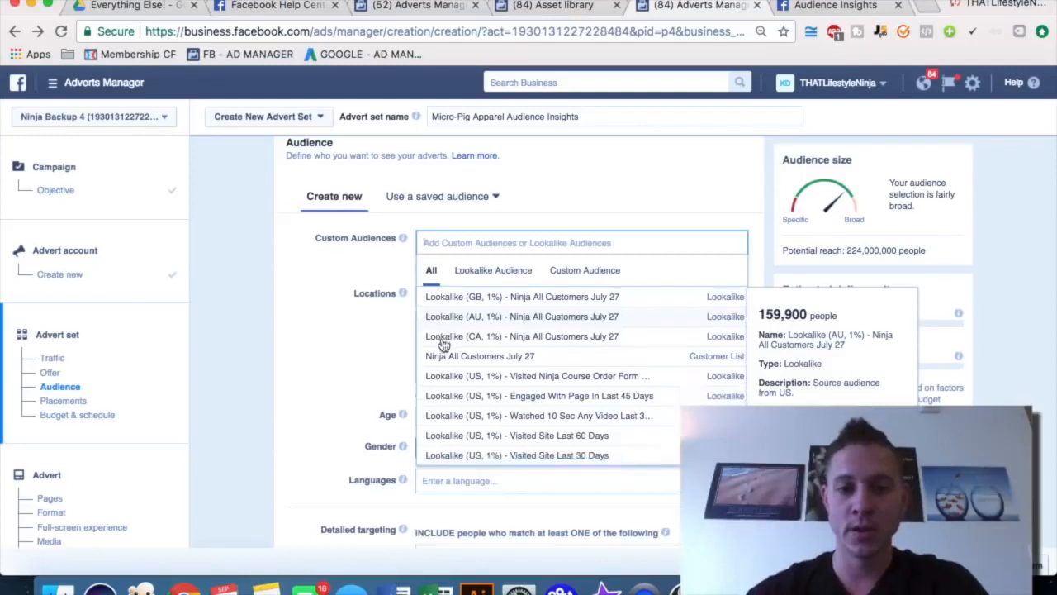
{"action": "scroll", "coordinate": [444, 346], "scroll_direction": "down", "scroll_amount": 1}
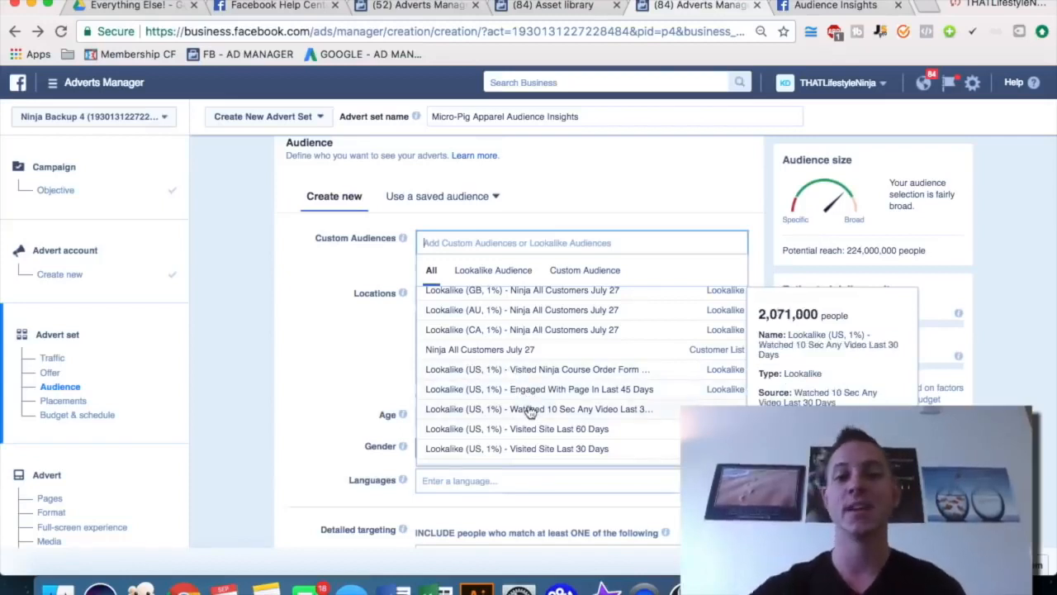
{"action": "scroll", "coordinate": [512, 413], "scroll_direction": "down", "scroll_amount": 2}
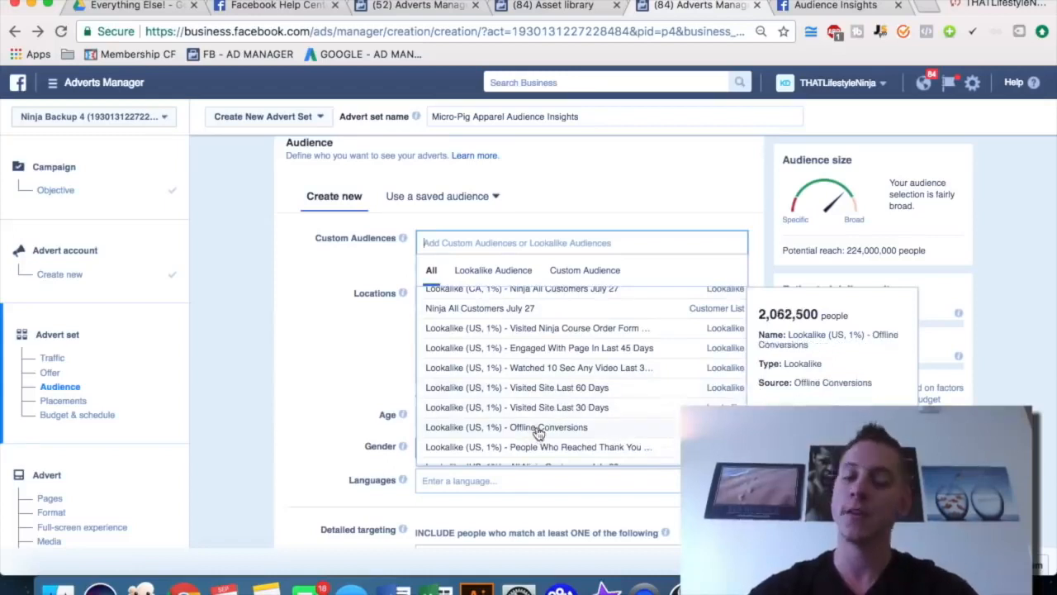
{"action": "left_click", "coordinate": [607, 181]}
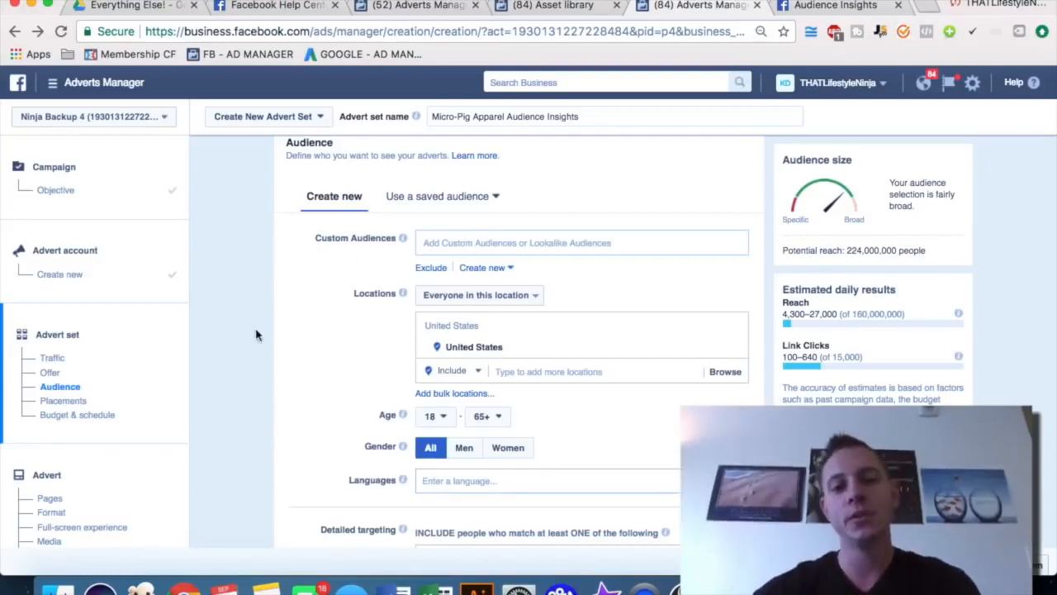
- Switch to Audience Insights, start a new audience from Everyone on Facebook, and show its demographics with the location tip dismissed
{"action": "scroll", "coordinate": [256, 335], "scroll_direction": "down", "scroll_amount": 1}
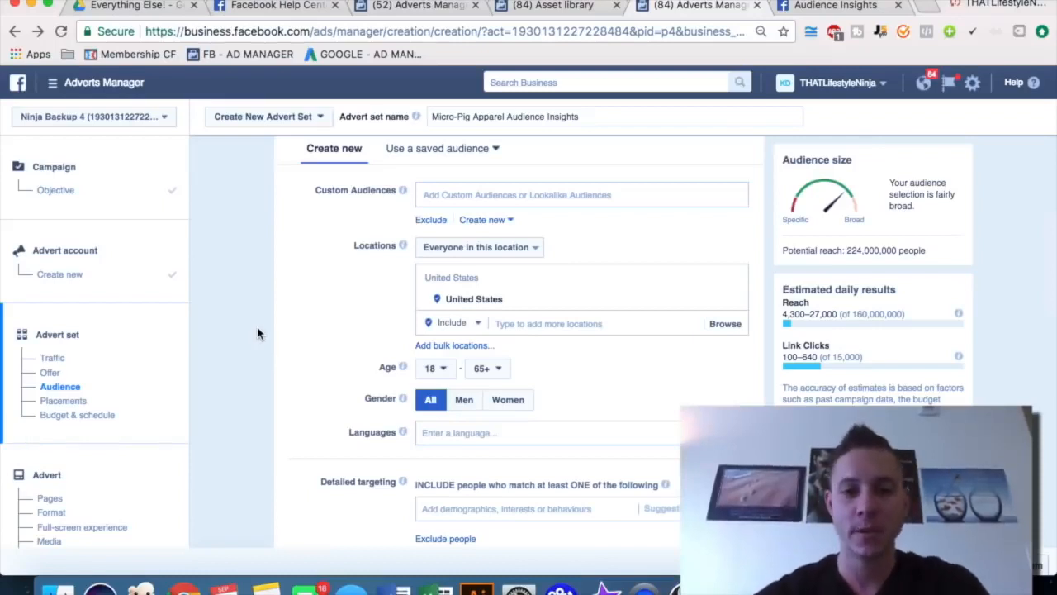
{"action": "scroll", "coordinate": [258, 333], "scroll_direction": "down", "scroll_amount": 2}
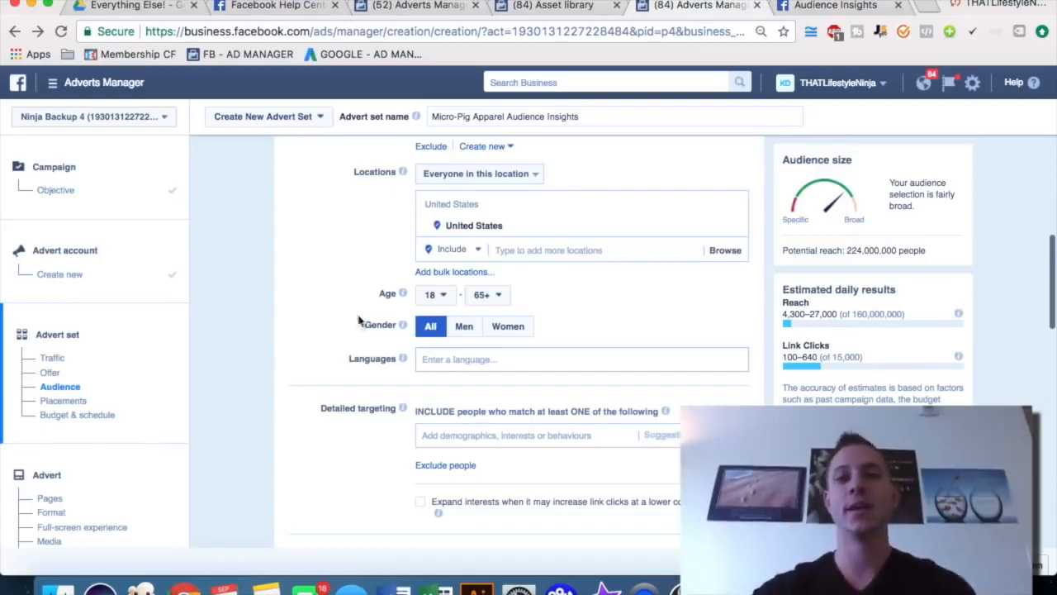
{"action": "left_click", "coordinate": [829, 7]}
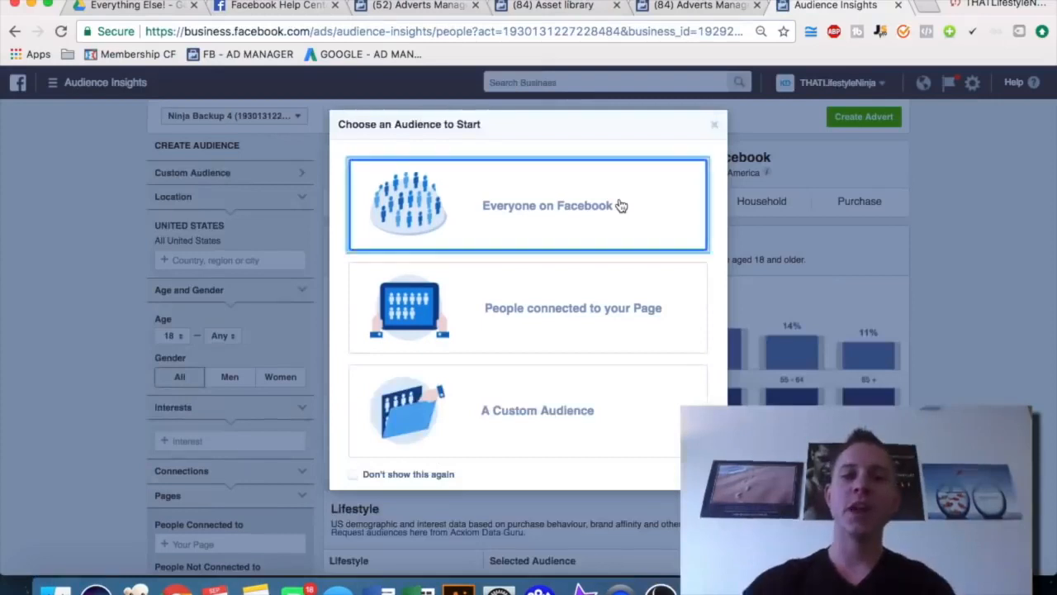
{"action": "left_click", "coordinate": [620, 206]}
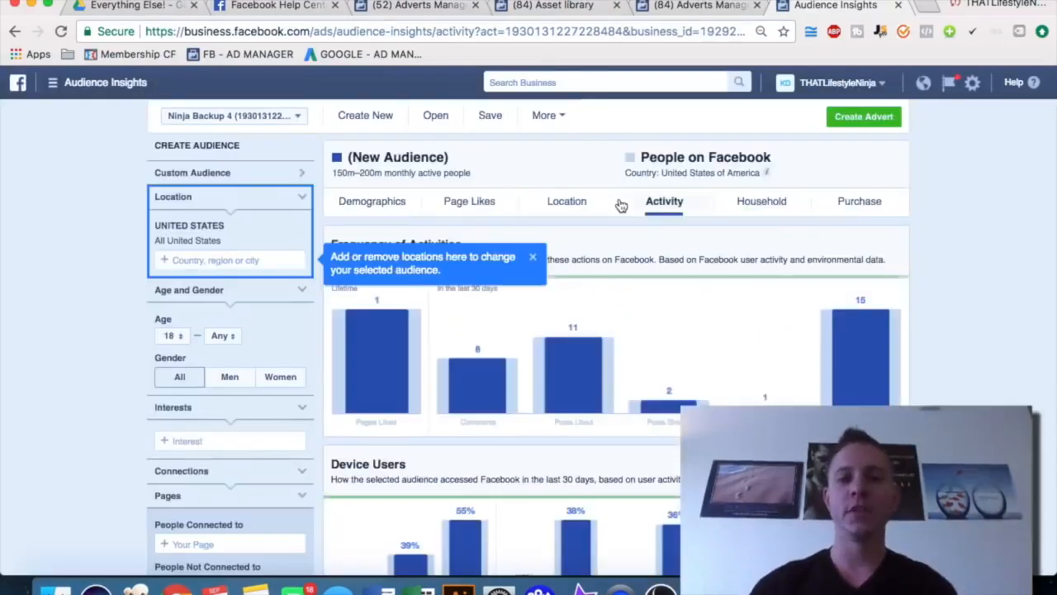
{"action": "left_click", "coordinate": [356, 206]}
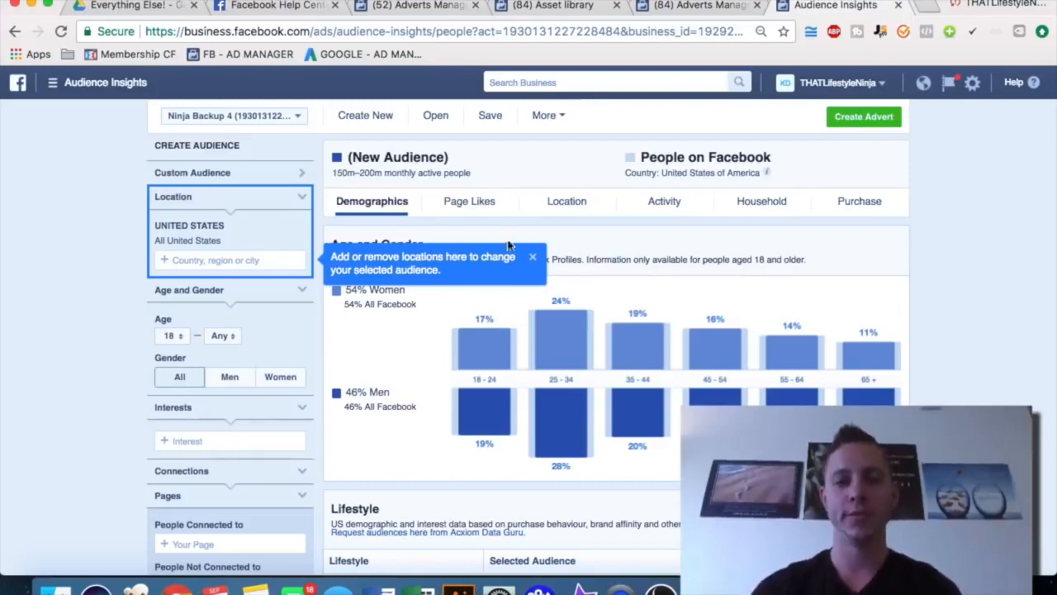
{"action": "left_click", "coordinate": [532, 256]}
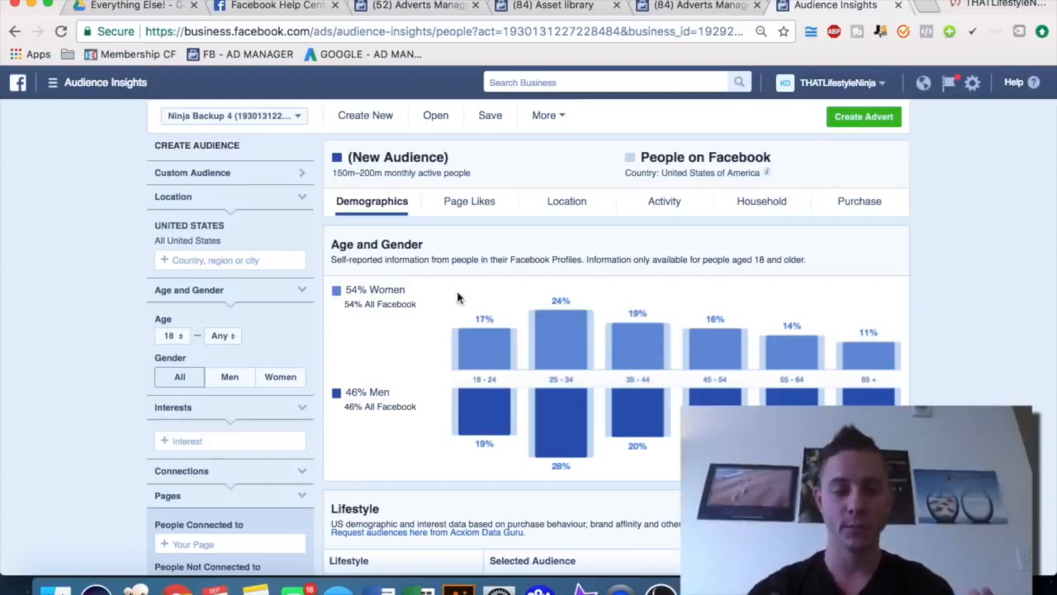
- Search the audience interests for "micro pig" and add Miniature pig as the interest
{"action": "scroll", "coordinate": [103, 239], "scroll_direction": "down", "scroll_amount": 1}
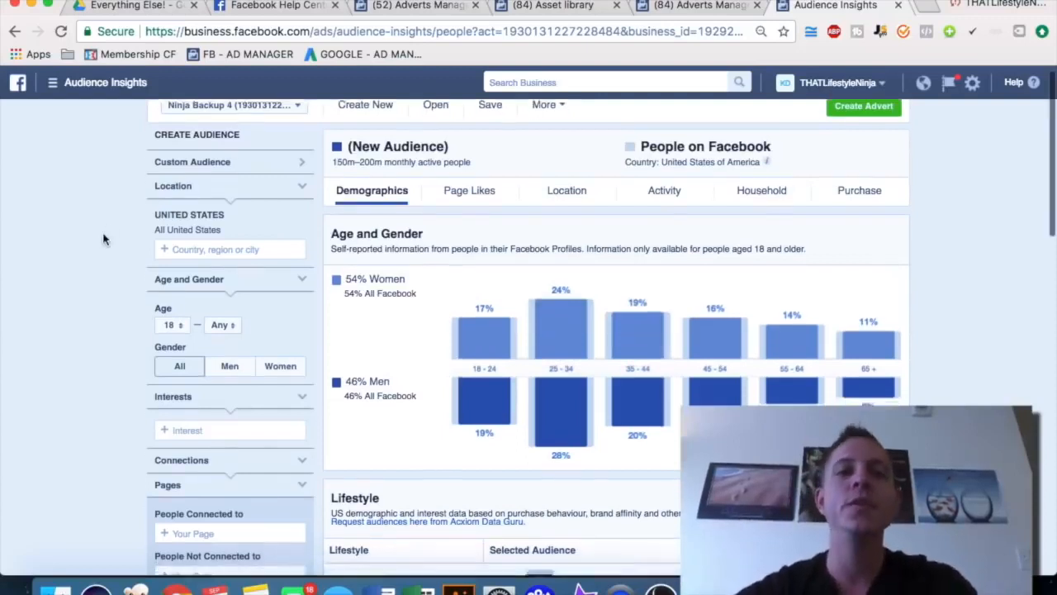
{"action": "scroll", "coordinate": [104, 239], "scroll_direction": "up", "scroll_amount": 1}
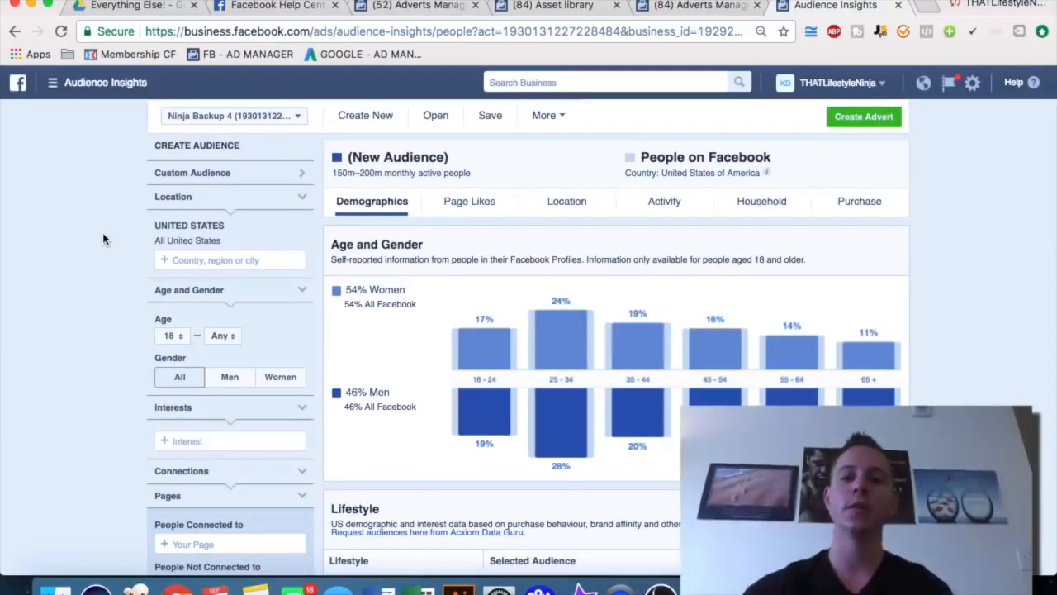
{"action": "scroll", "coordinate": [94, 328], "scroll_direction": "down", "scroll_amount": 1}
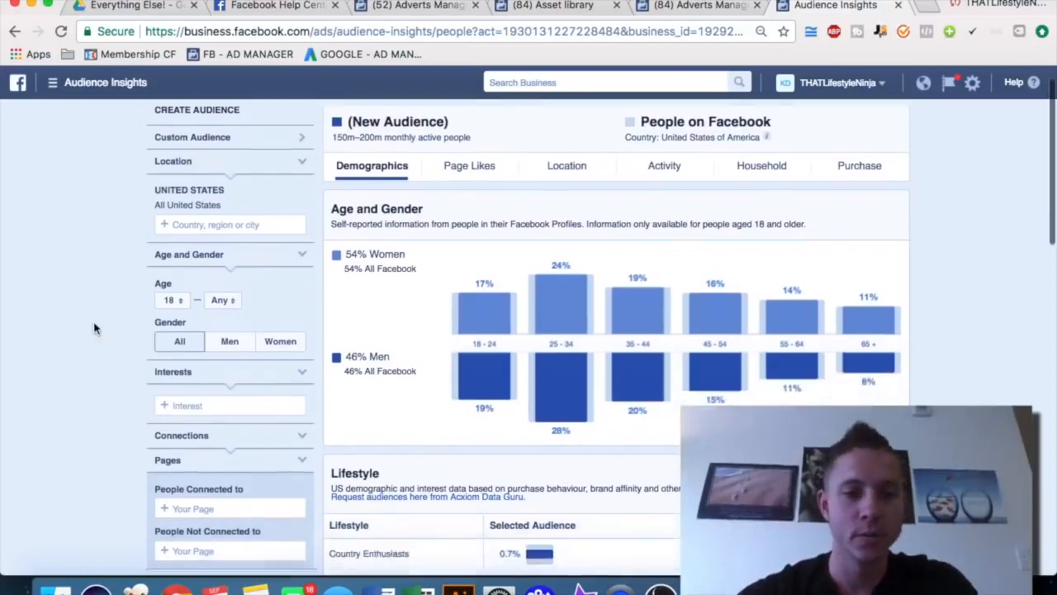
{"action": "scroll", "coordinate": [94, 328], "scroll_direction": "down", "scroll_amount": 1}
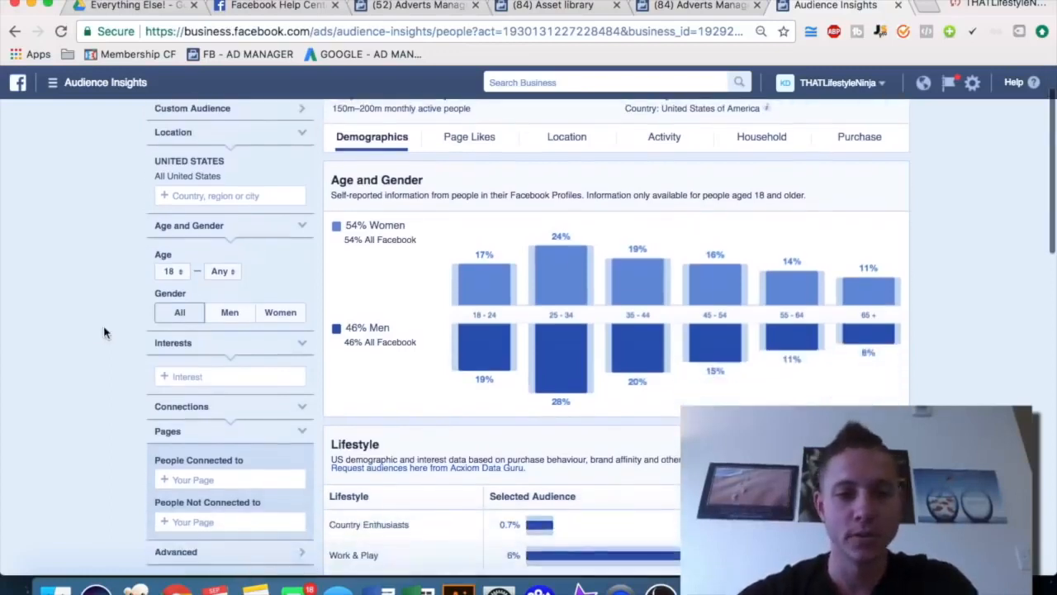
{"action": "left_click", "coordinate": [198, 376]}
{"action": "type", "text": "micro pig"}
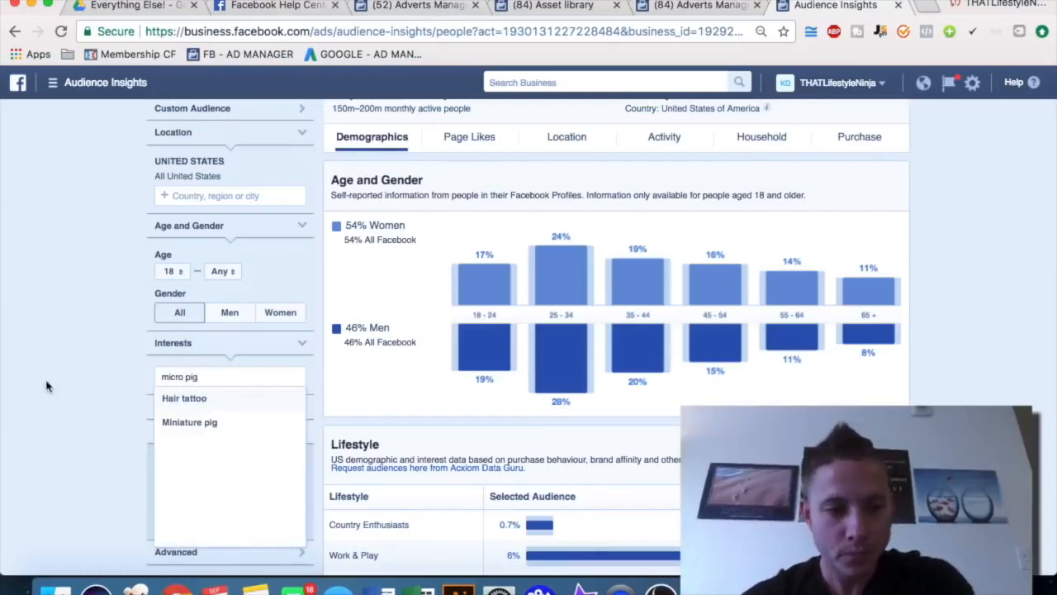
{"action": "left_click", "coordinate": [177, 422]}
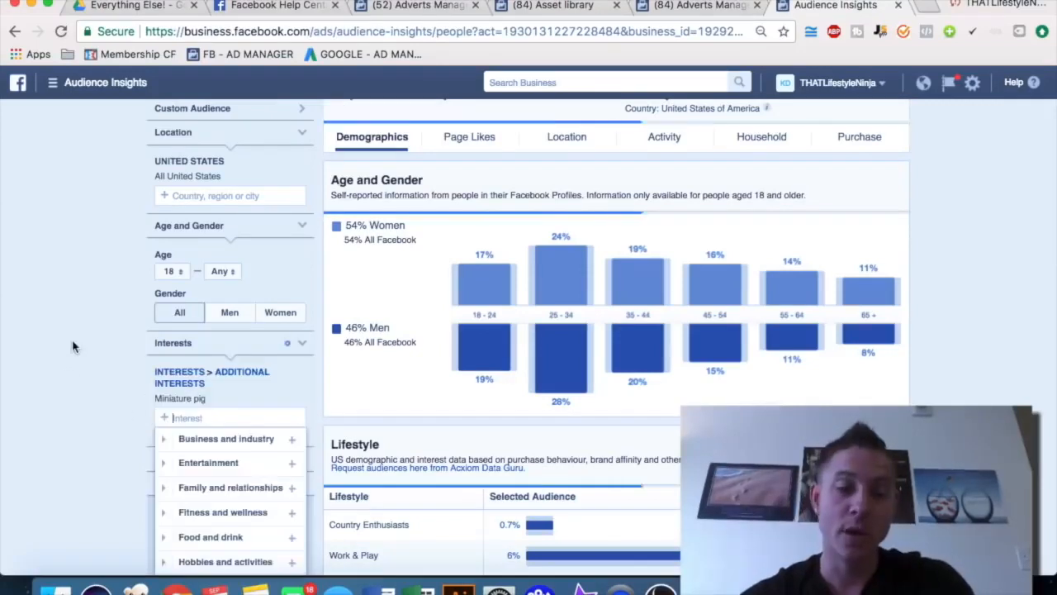
- Check the audience's age and gender breakdown, and set the advert set's gender targeting to Women in Adverts Manager
{"action": "scroll", "coordinate": [85, 349], "scroll_direction": "up", "scroll_amount": 2}
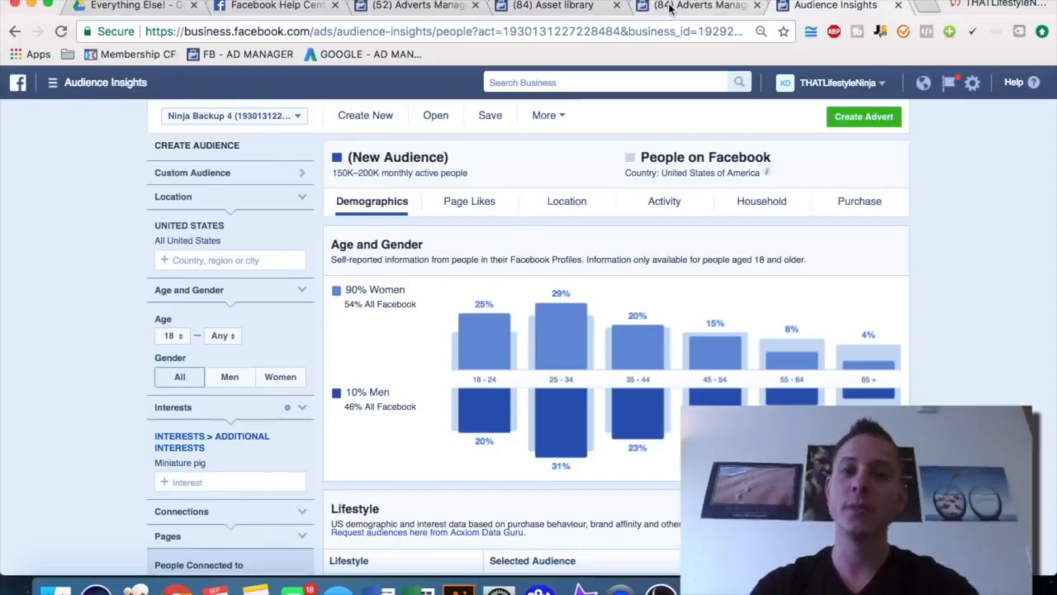
{"action": "left_click", "coordinate": [700, 6]}
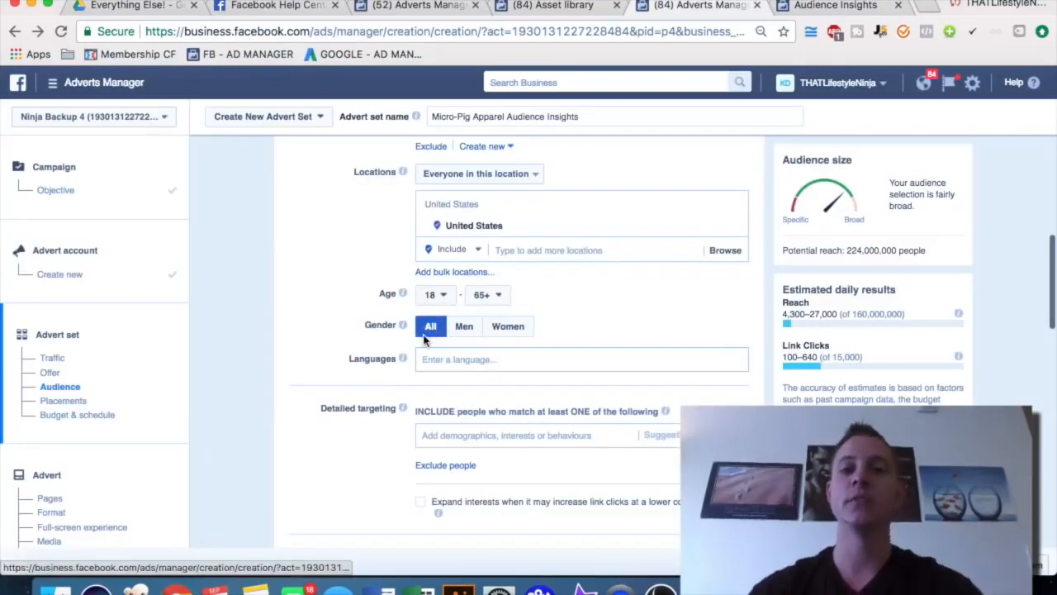
{"action": "left_click", "coordinate": [520, 331]}
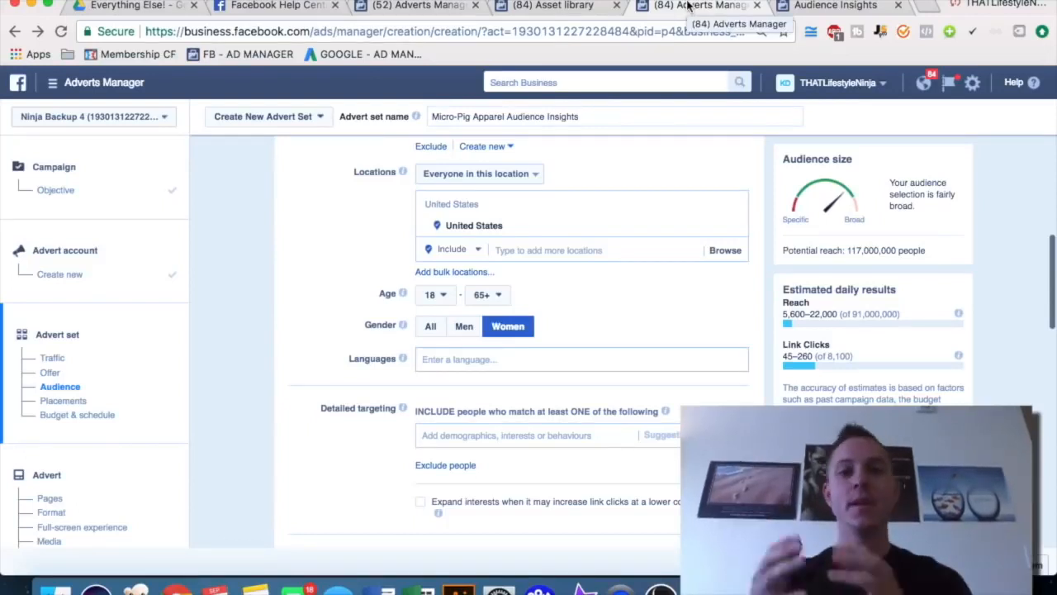
- Check the audience's top towns in Audience Insights, and replace United States with Lexington, Kentucky in the advert set's locations
{"action": "left_click", "coordinate": [815, 7]}
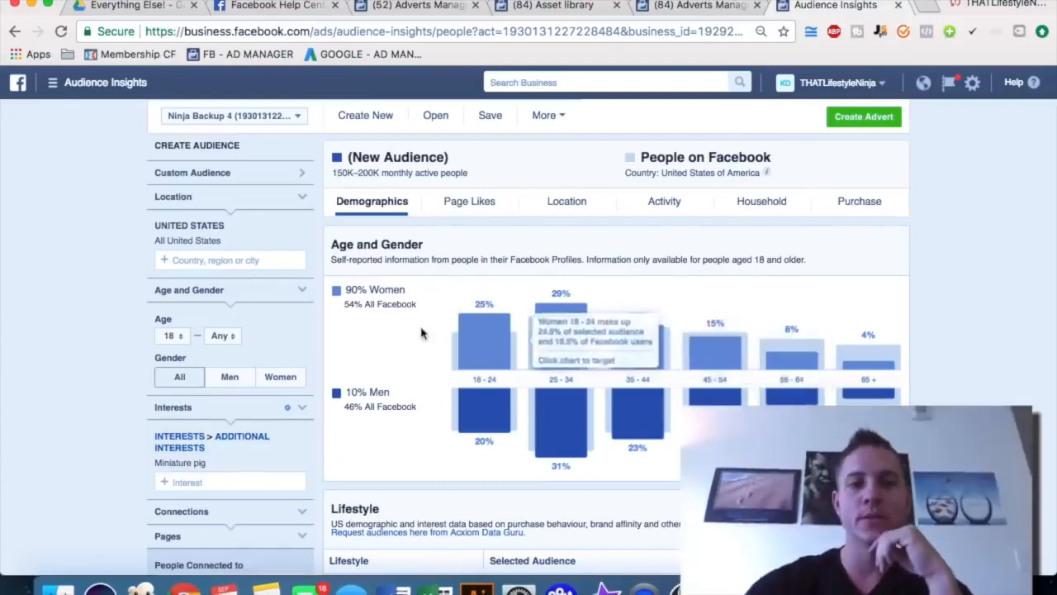
{"action": "left_click", "coordinate": [568, 212]}
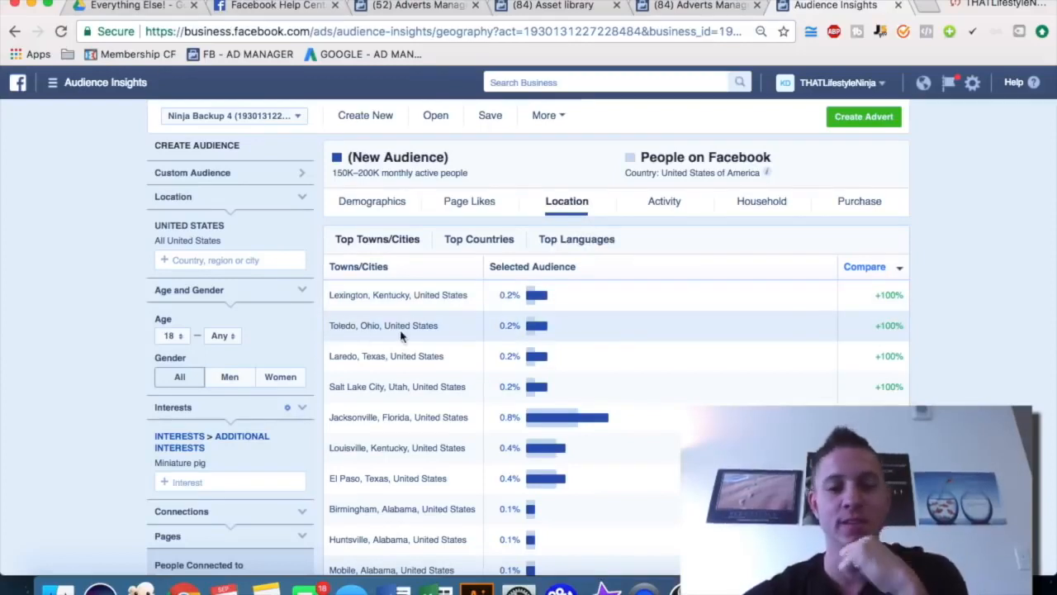
{"action": "left_click", "coordinate": [675, 7]}
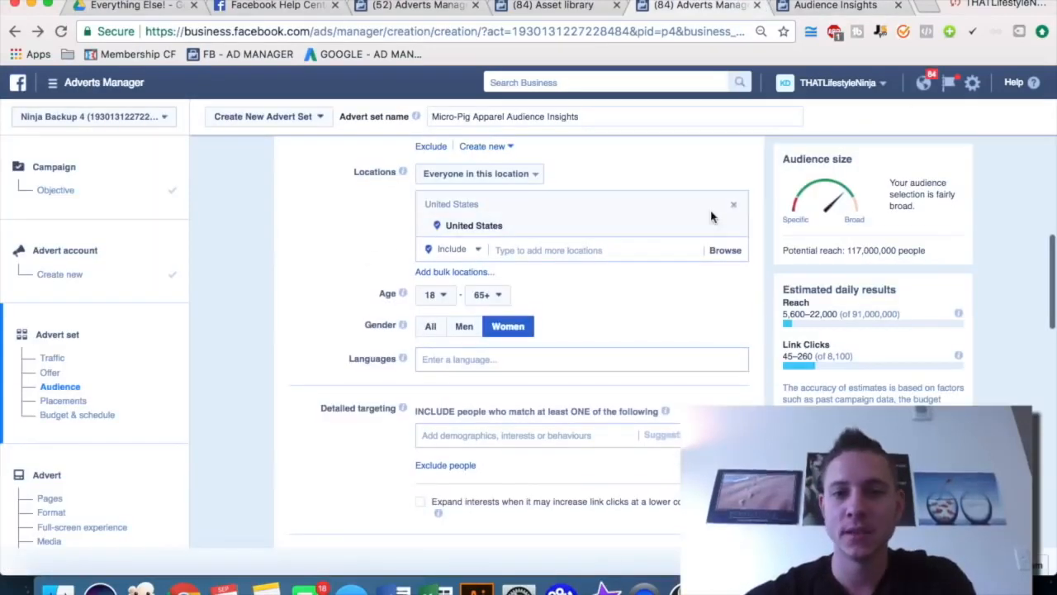
{"action": "left_click", "coordinate": [731, 230]}
{"action": "left_click", "coordinate": [545, 204]}
{"action": "type", "text": "ie"}
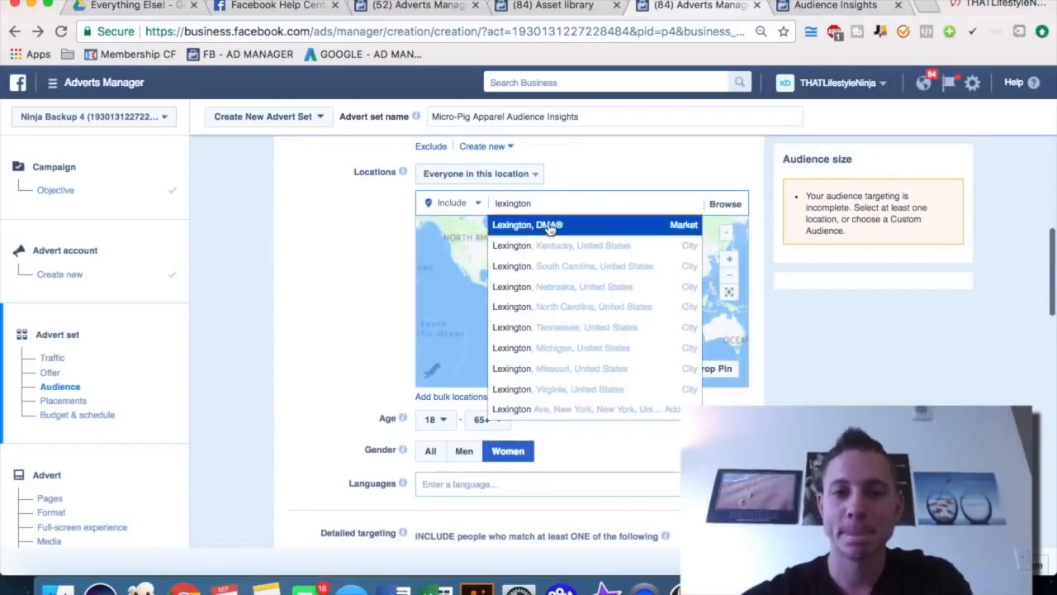
{"action": "left_click", "coordinate": [568, 245]}
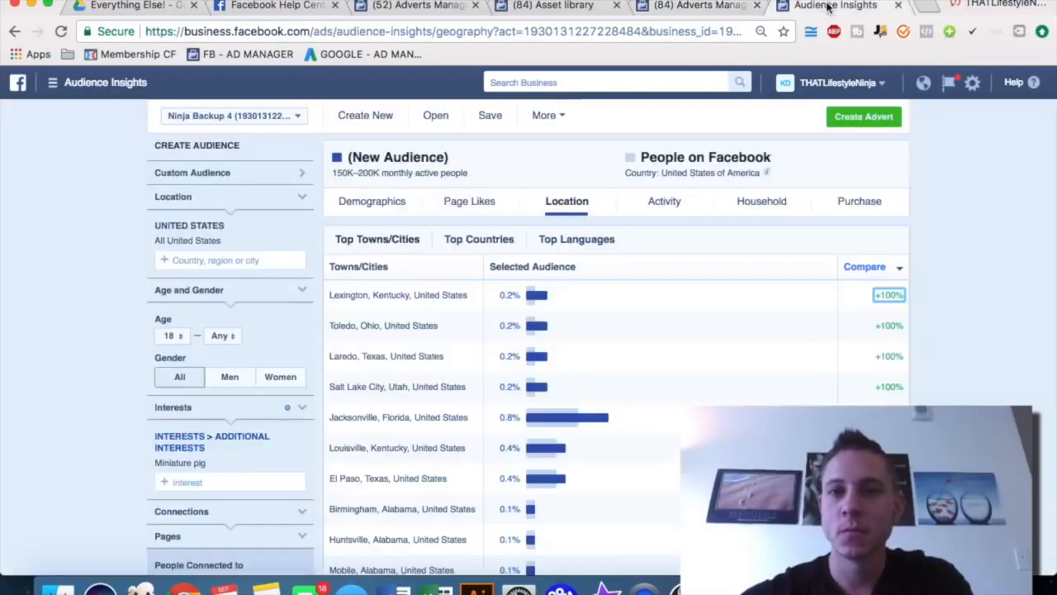
- Review the Miniature pig audience's top towns and cities, frequency of activities and device users in Audience Insights
{"action": "left_click", "coordinate": [834, 5]}
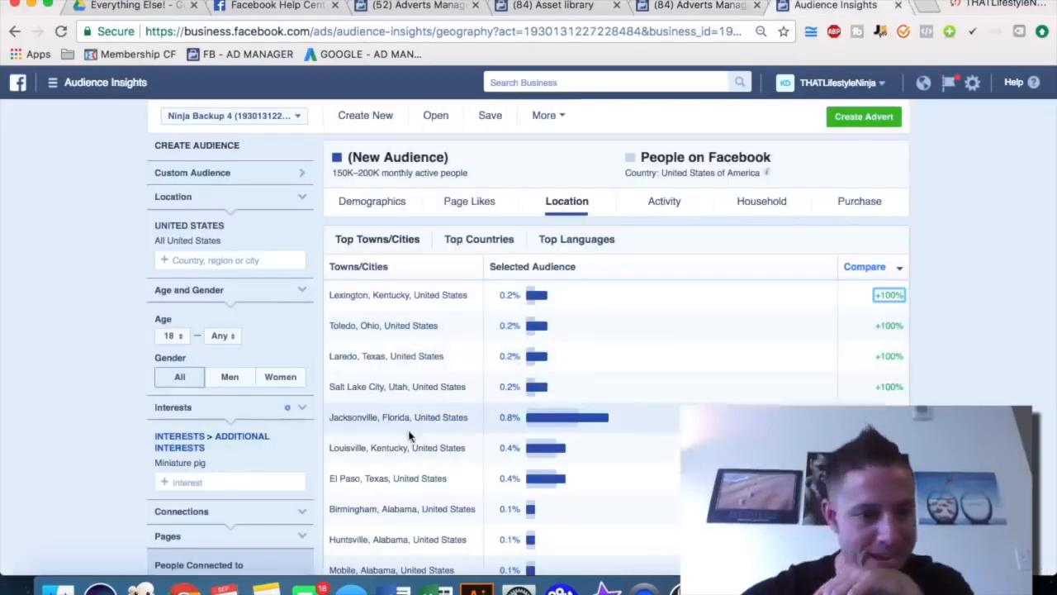
{"action": "scroll", "coordinate": [434, 439], "scroll_direction": "down", "scroll_amount": 3}
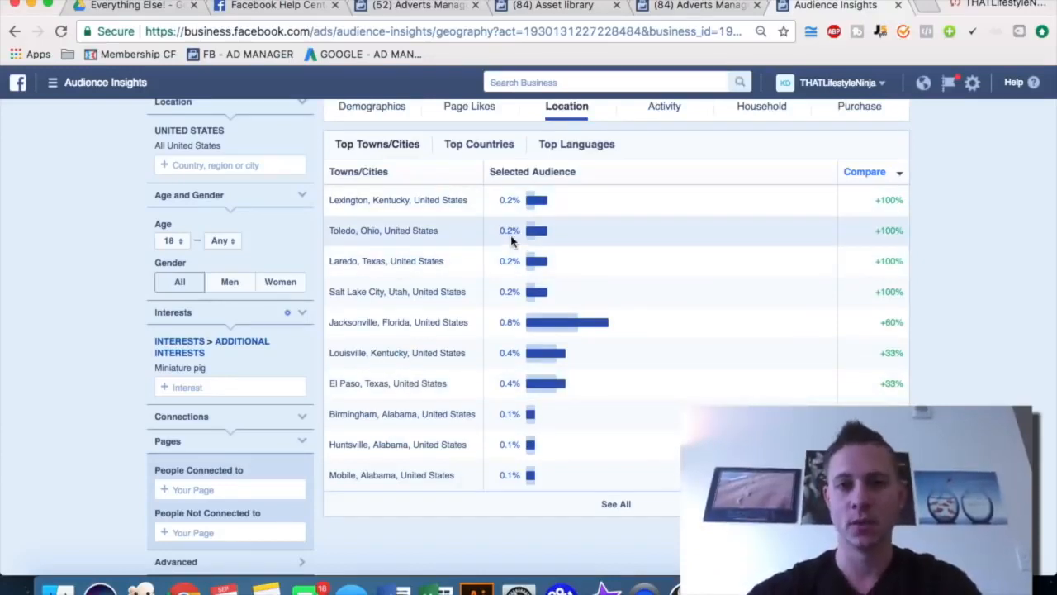
{"action": "scroll", "coordinate": [627, 146], "scroll_direction": "up", "scroll_amount": 1}
{"action": "left_click", "coordinate": [658, 147]}
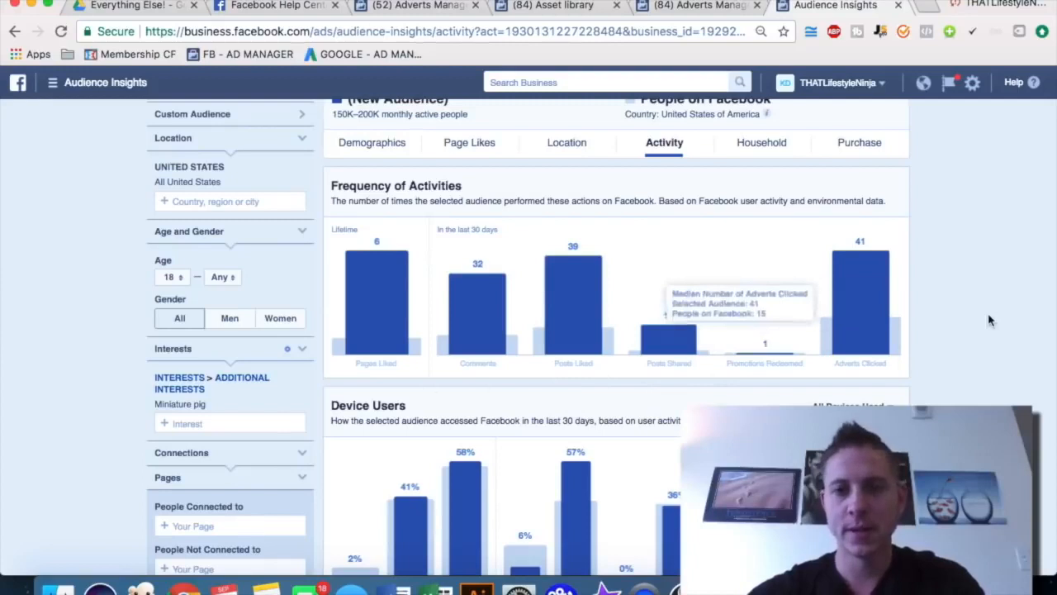
{"action": "scroll", "coordinate": [966, 337], "scroll_direction": "down", "scroll_amount": 1}
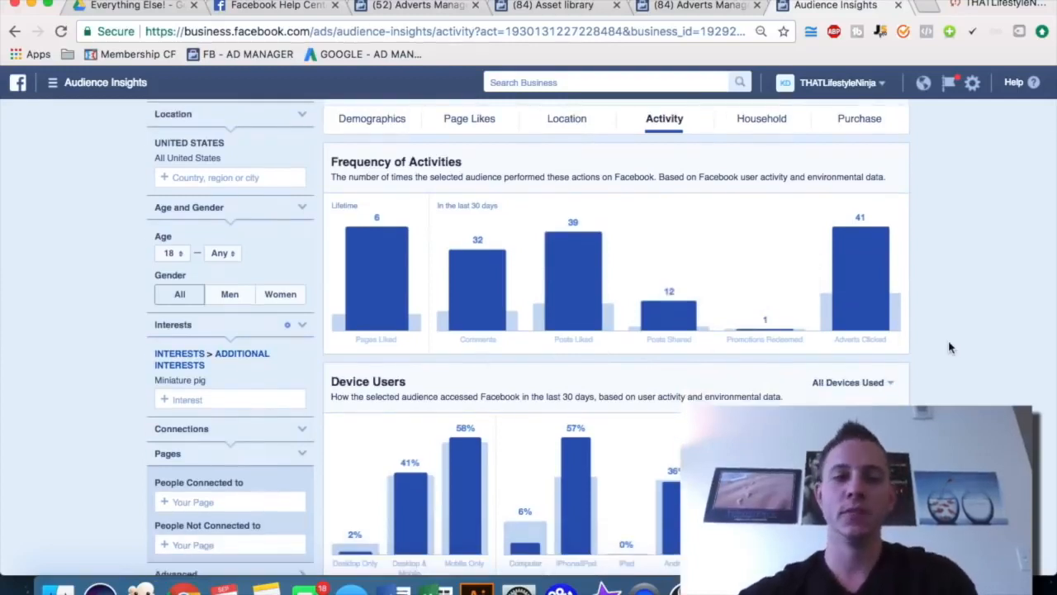
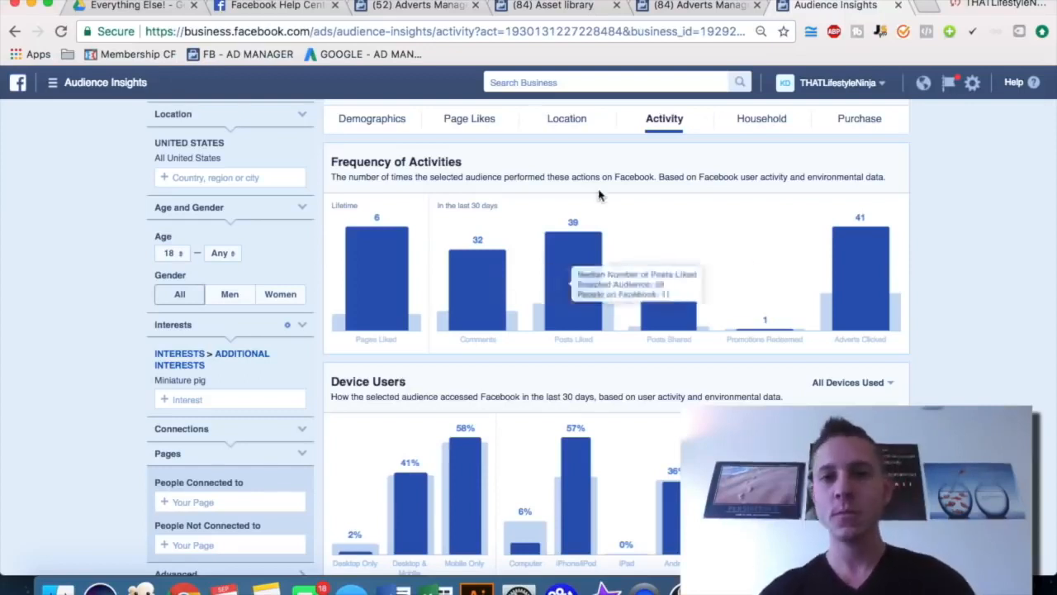
- Examine the audience's household income and home ownership data, and return to the advert set's detailed targeting in Adverts Manager
{"action": "left_click", "coordinate": [753, 120]}
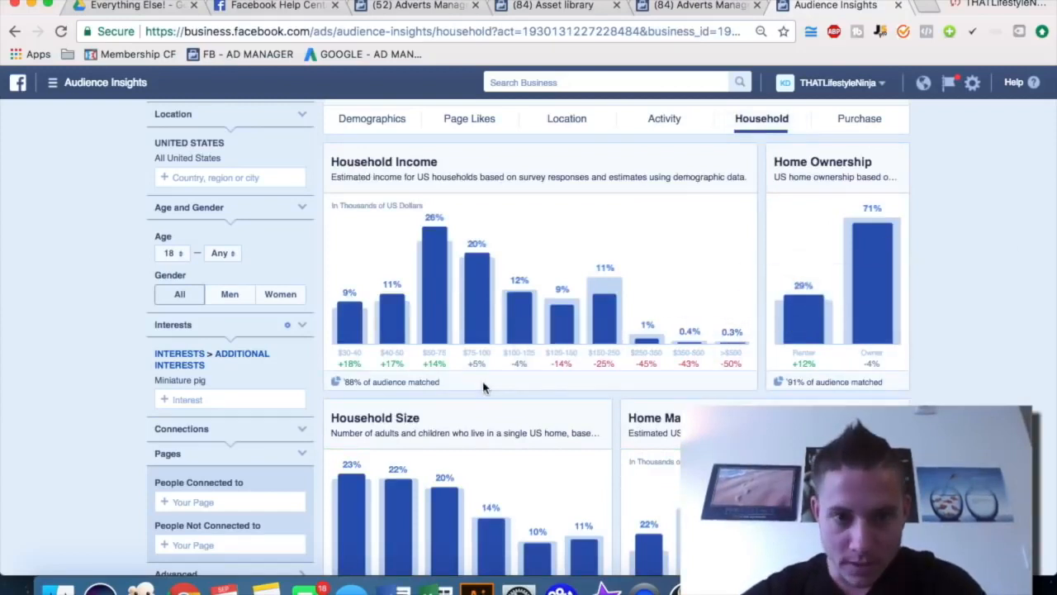
{"action": "mouse_move", "coordinate": [433, 360]}
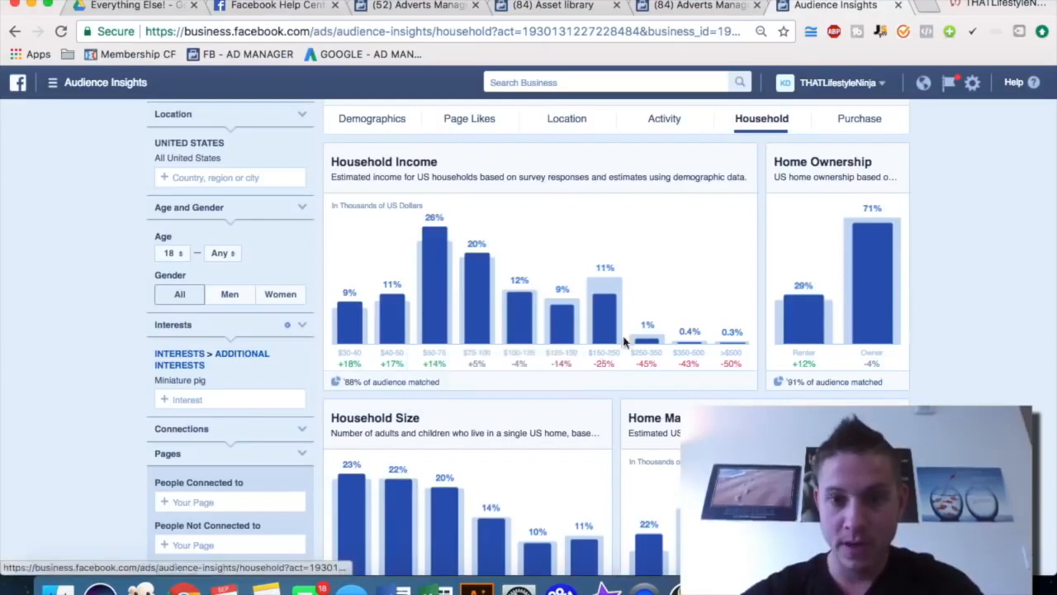
{"action": "mouse_move", "coordinate": [603, 280]}
{"action": "mouse_move", "coordinate": [605, 362]}
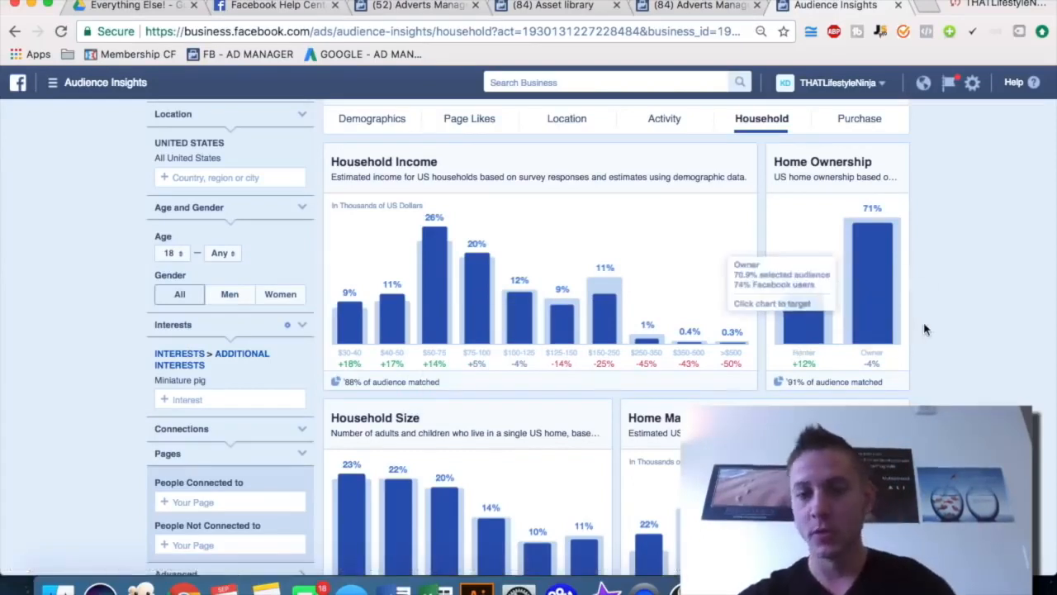
{"action": "scroll", "coordinate": [925, 329], "scroll_direction": "down", "scroll_amount": 2}
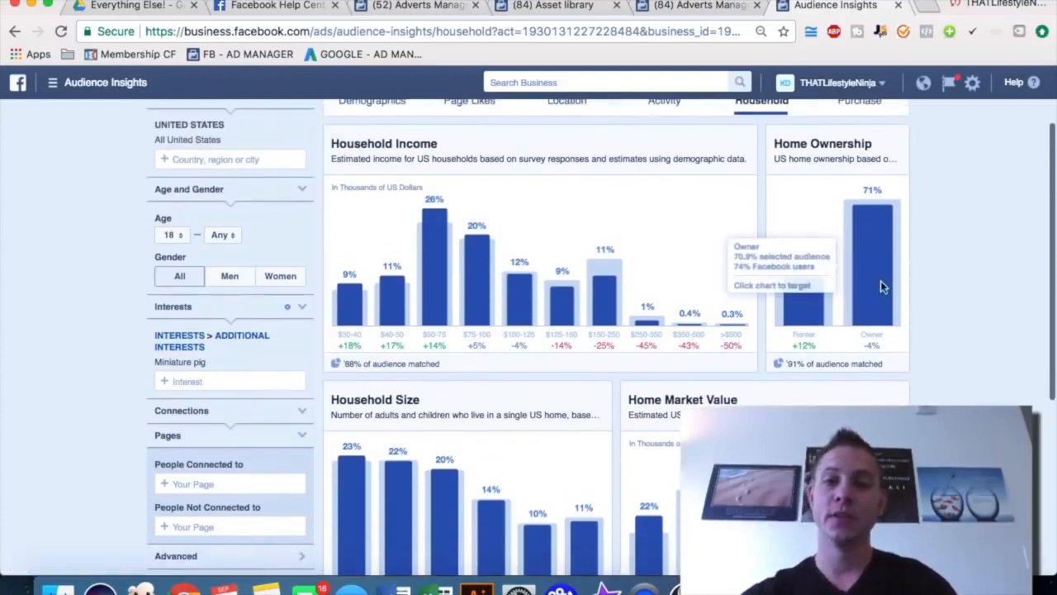
{"action": "left_click", "coordinate": [657, 7]}
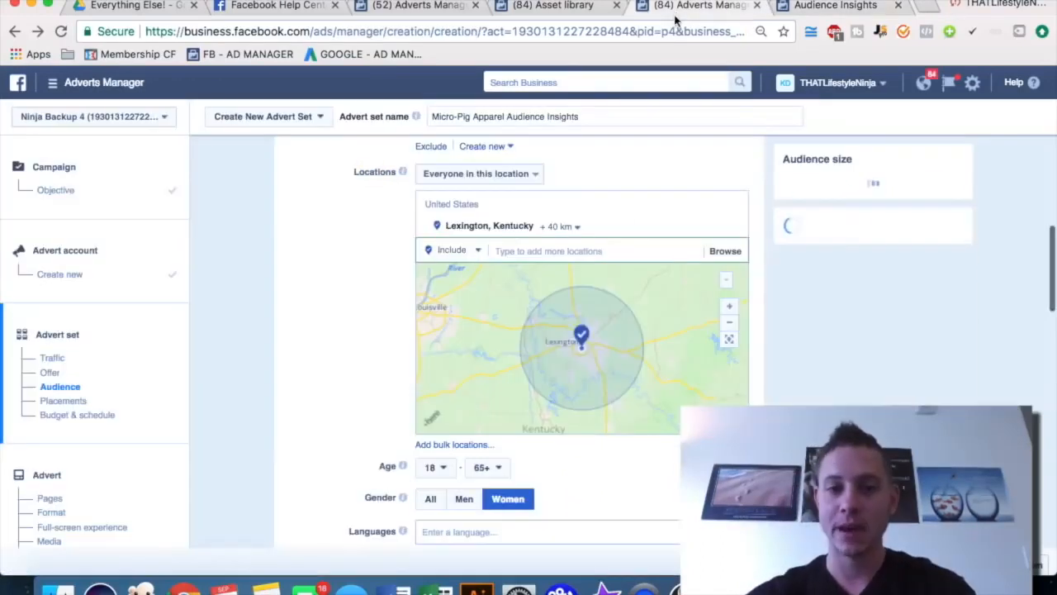
{"action": "scroll", "coordinate": [353, 319], "scroll_direction": "down", "scroll_amount": 5}
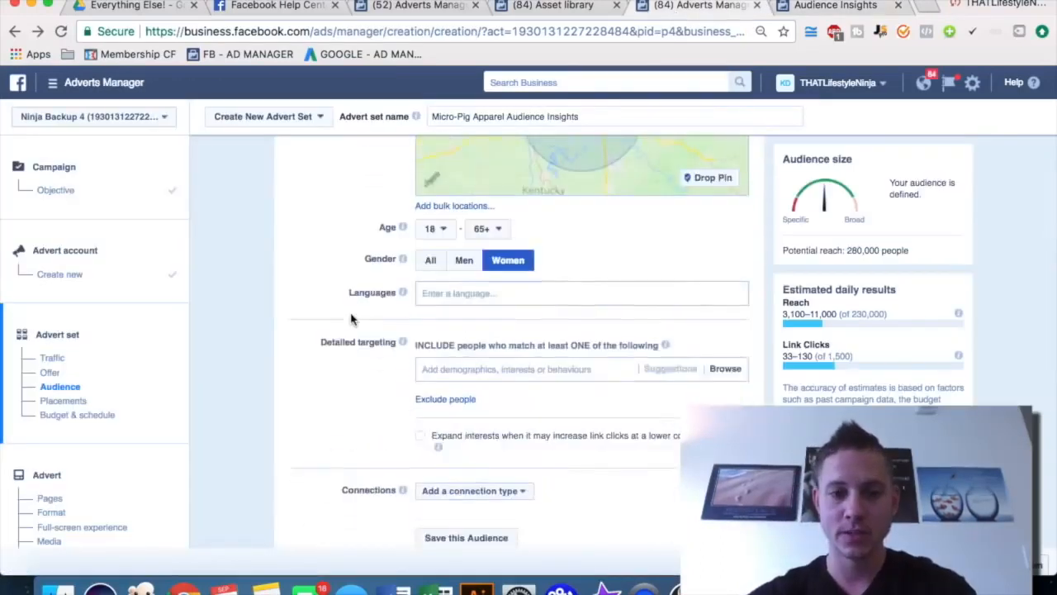
{"action": "left_click", "coordinate": [443, 355]}
{"action": "type", "text": "own"}
{"action": "key", "text": "BackSpace"}
{"action": "key", "text": "BackSpace"}
{"action": "type", "text": "home"}
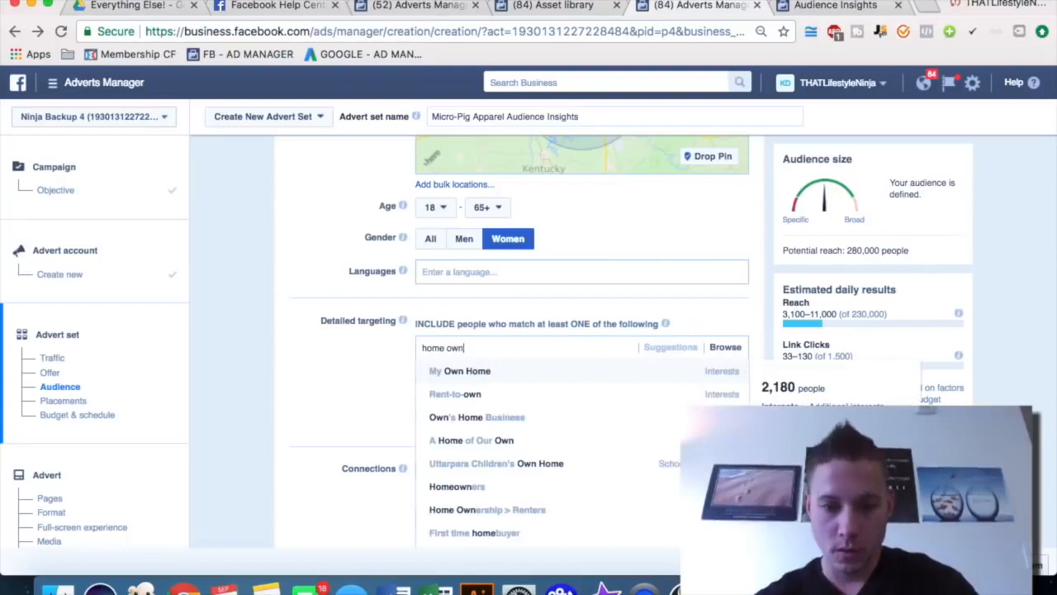
{"action": "left_click", "coordinate": [487, 505]}
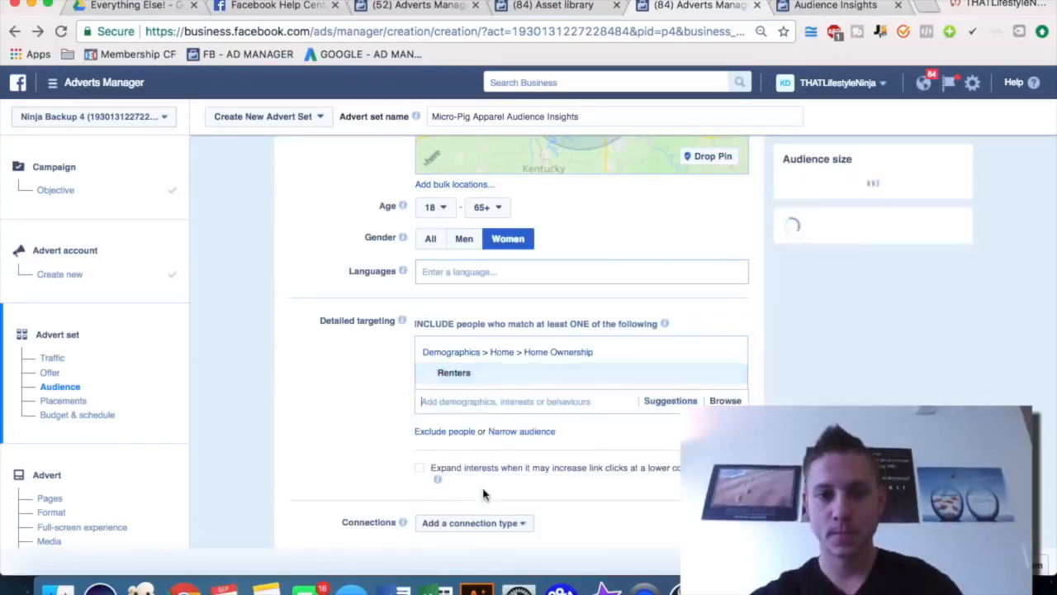
{"action": "left_click", "coordinate": [727, 377]}
- Search the detailed targeting for "homeowner" and include the Homeowners demographic under Home Ownership
{"action": "left_click", "coordinate": [552, 345]}
{"action": "type", "text": "homeowner"}
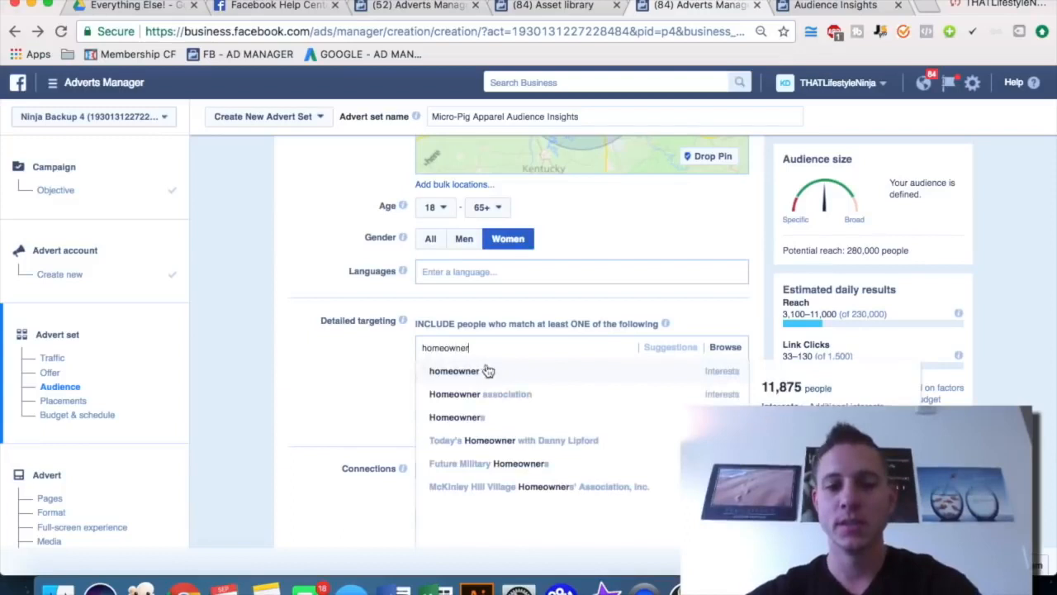
{"action": "left_click", "coordinate": [502, 424]}
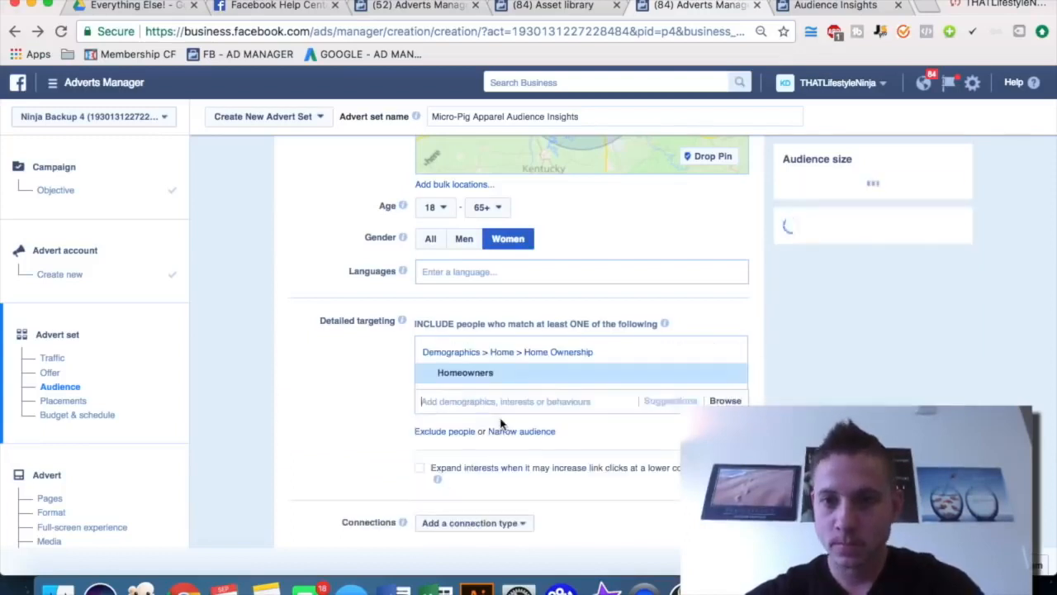
- Examine the Miniature pig audience's home ownership, household size, home market value and spending methods in Audience Insights
{"action": "left_click", "coordinate": [834, 6]}
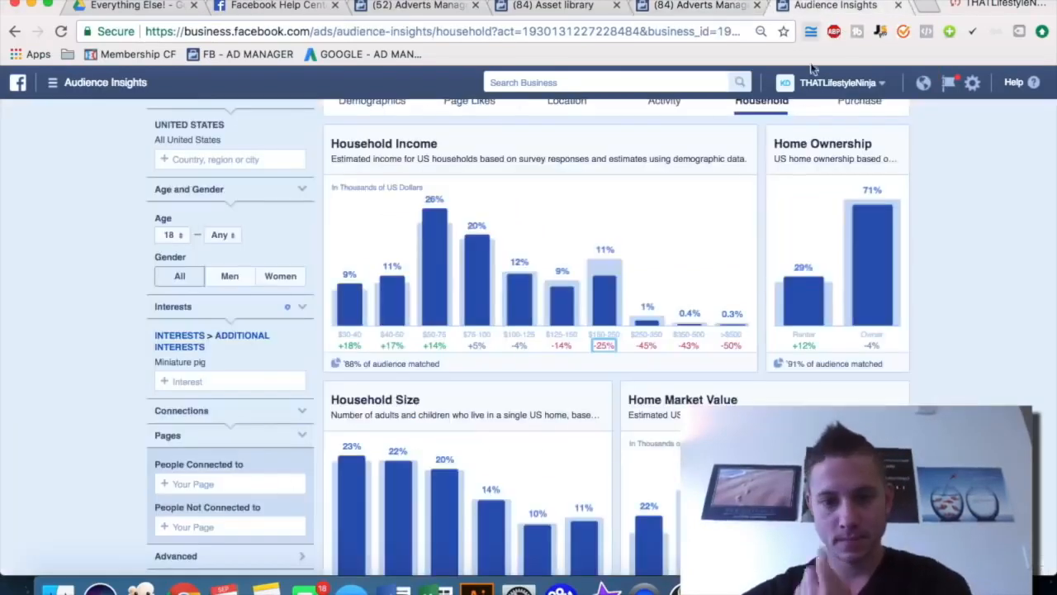
{"action": "mouse_move", "coordinate": [878, 227]}
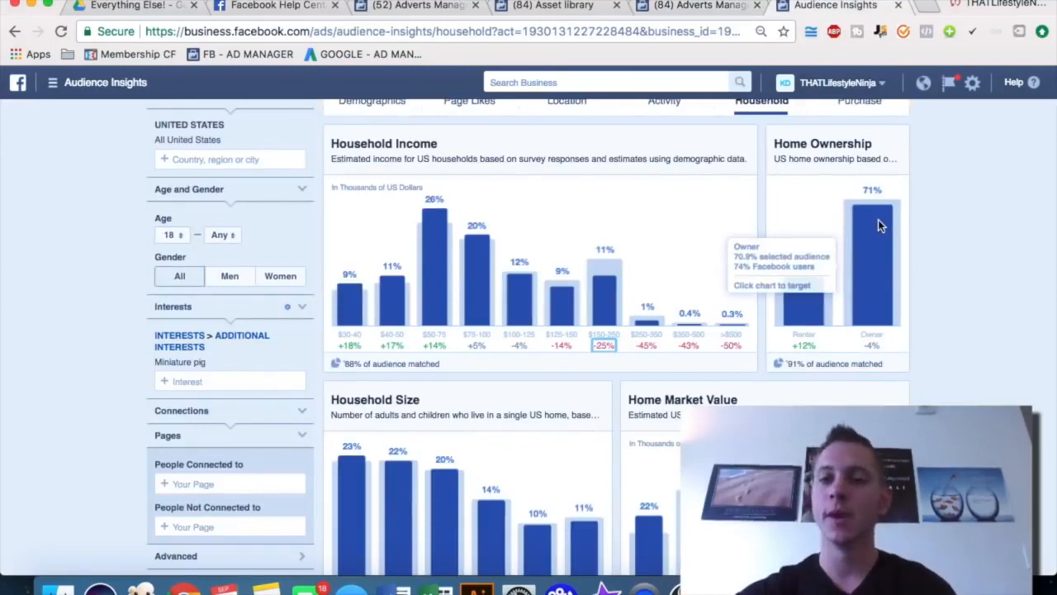
{"action": "scroll", "coordinate": [947, 309], "scroll_direction": "down", "scroll_amount": 2}
{"action": "scroll", "coordinate": [947, 309], "scroll_direction": "down", "scroll_amount": 3}
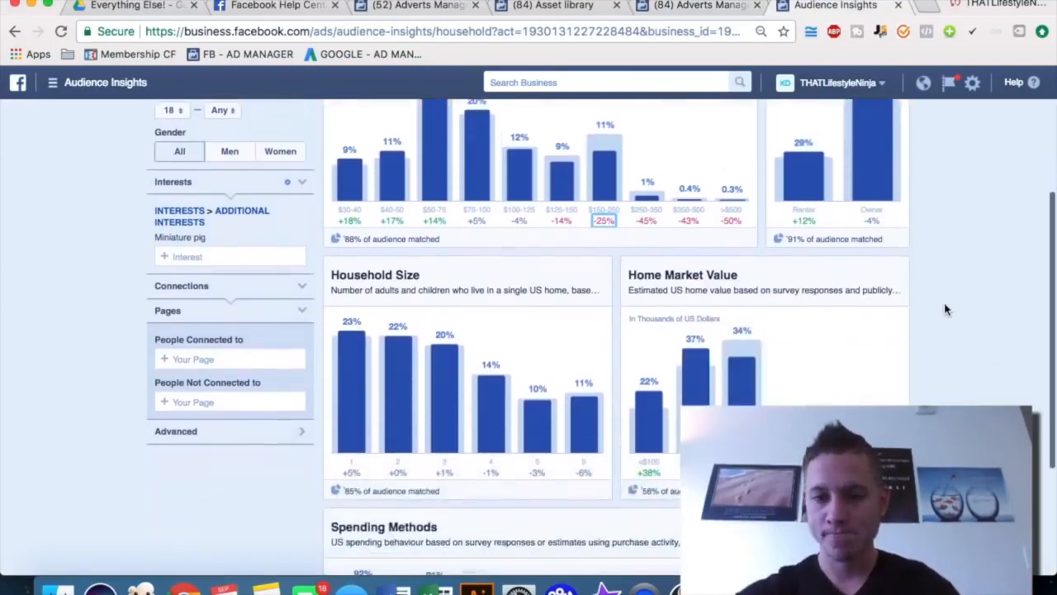
{"action": "scroll", "coordinate": [642, 428], "scroll_direction": "down", "scroll_amount": 1}
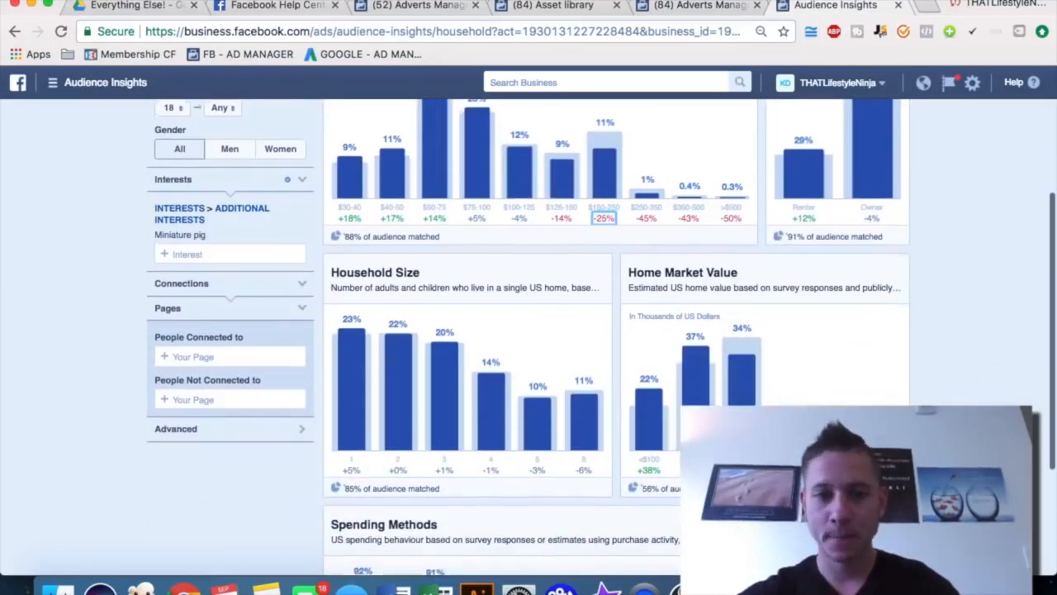
{"action": "scroll", "coordinate": [463, 397], "scroll_direction": "up", "scroll_amount": 3}
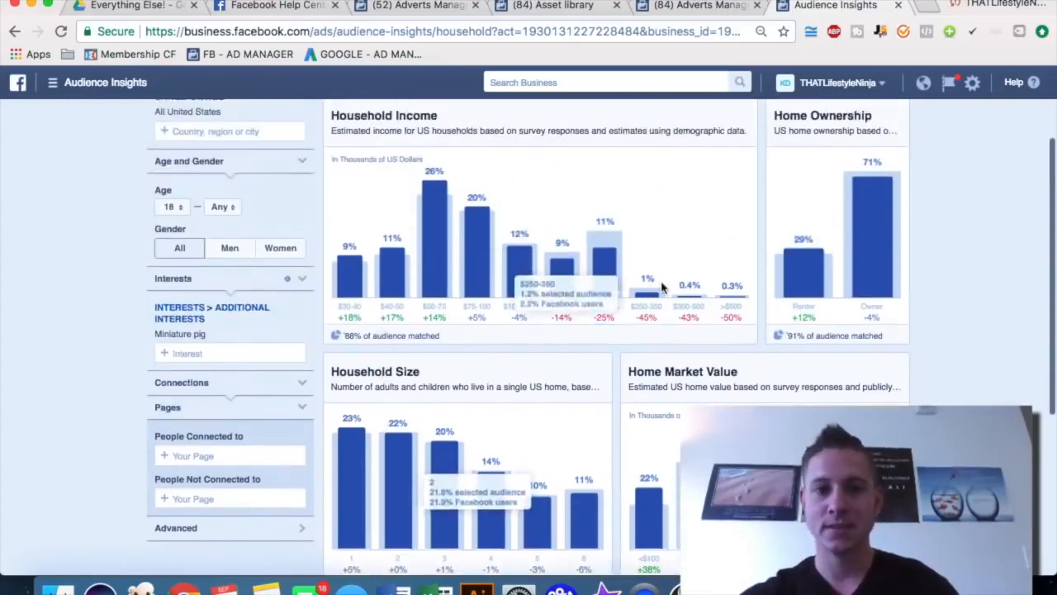
{"action": "scroll", "coordinate": [661, 287], "scroll_direction": "down", "scroll_amount": 5}
{"action": "scroll", "coordinate": [661, 288], "scroll_direction": "down", "scroll_amount": 4}
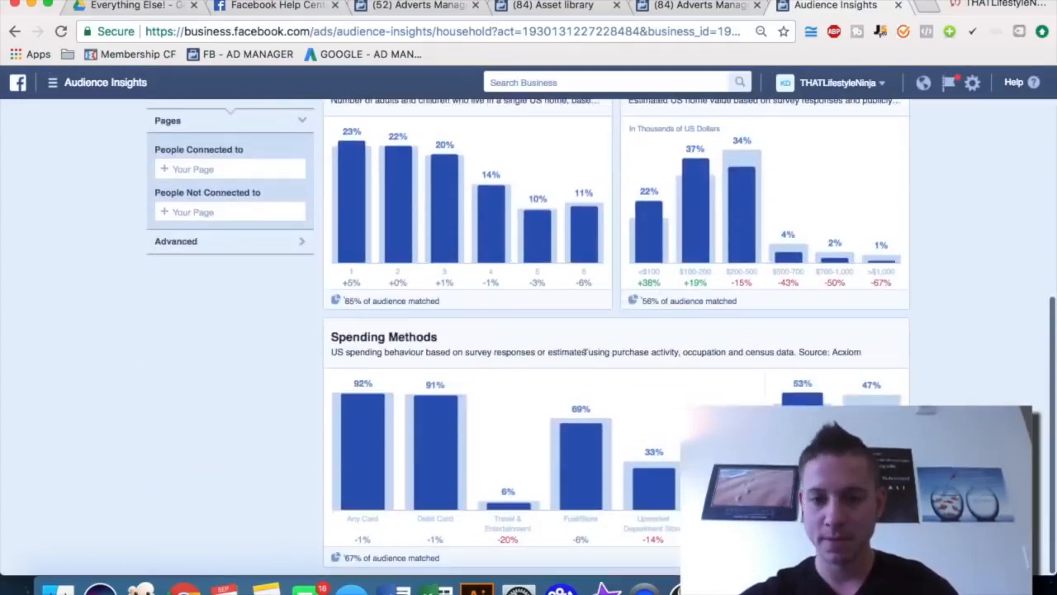
{"action": "scroll", "coordinate": [587, 363], "scroll_direction": "up", "scroll_amount": 12}
{"action": "scroll", "coordinate": [588, 363], "scroll_direction": "up", "scroll_amount": 1}
- Review the audience's purchase data, covering retail spending, online purchases and purchase behaviour
{"action": "left_click", "coordinate": [857, 205]}
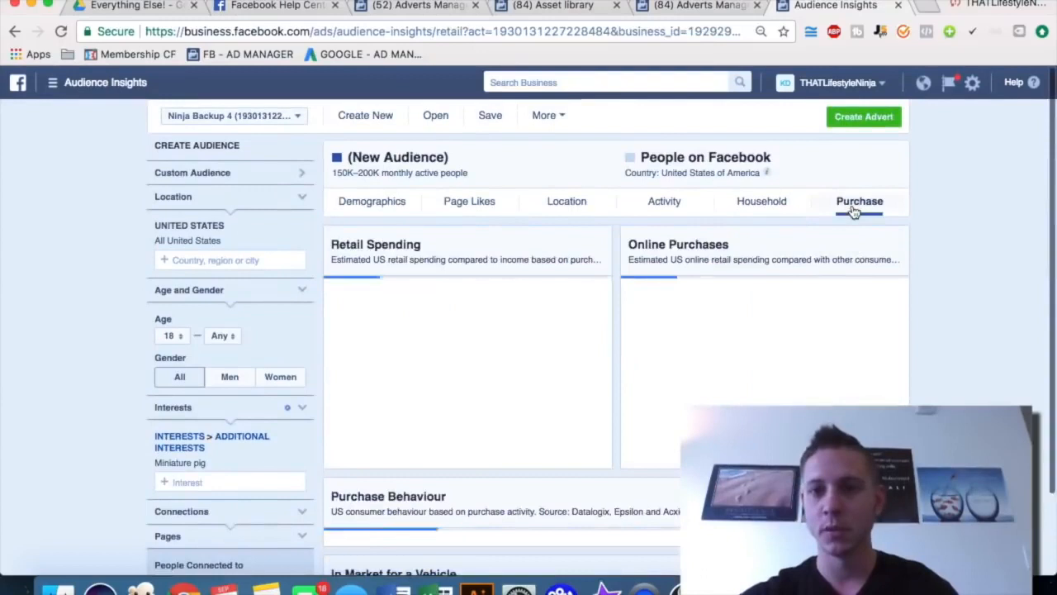
{"action": "scroll", "coordinate": [990, 320], "scroll_direction": "down", "scroll_amount": 3}
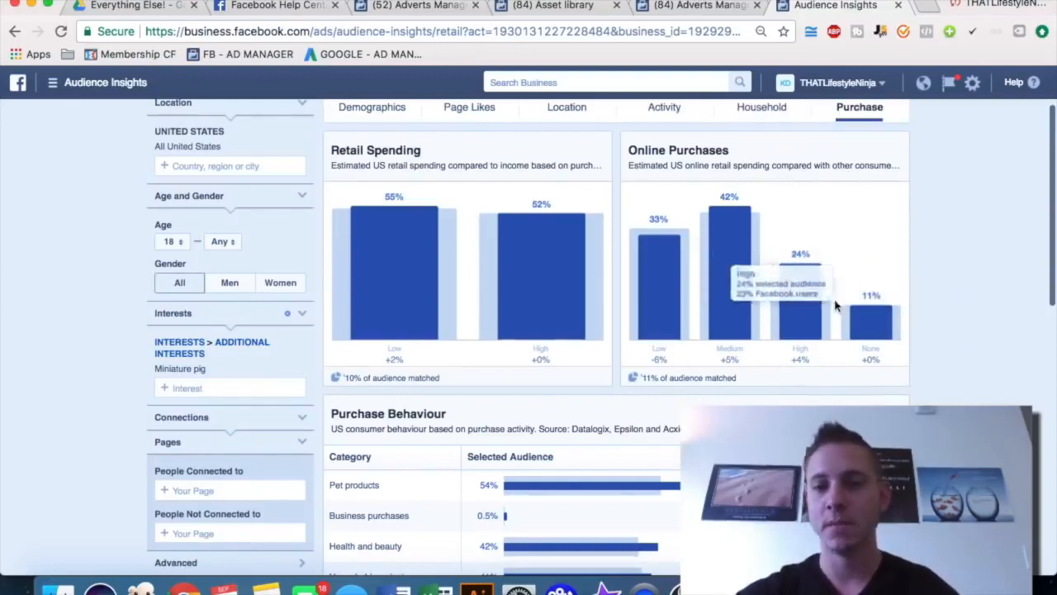
{"action": "scroll", "coordinate": [905, 302], "scroll_direction": "down", "scroll_amount": 3}
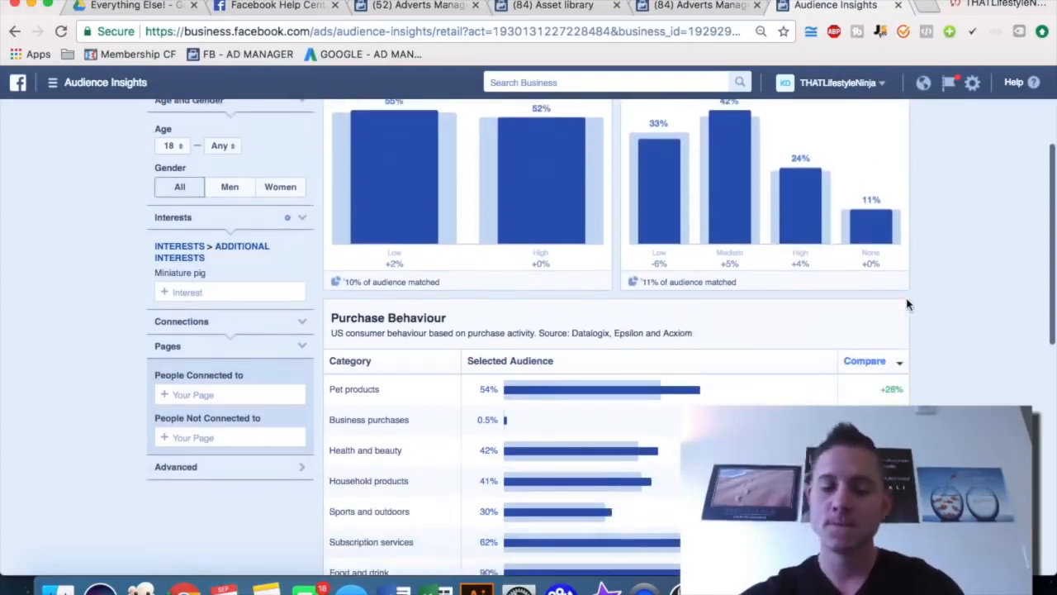
{"action": "scroll", "coordinate": [906, 304], "scroll_direction": "up", "scroll_amount": 5}
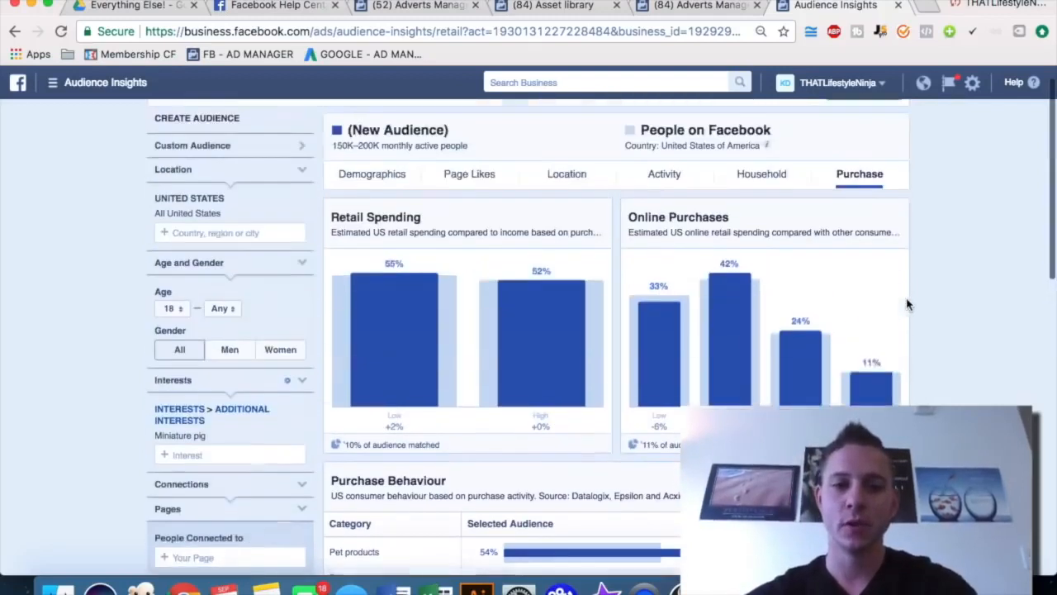
- From the audience's Page Likes categories, open the AMPA- American Mini Pig Association, Mini Pig World, Priscilla the Mini Pig and OMG pages in new tabs
{"action": "left_click", "coordinate": [458, 184]}
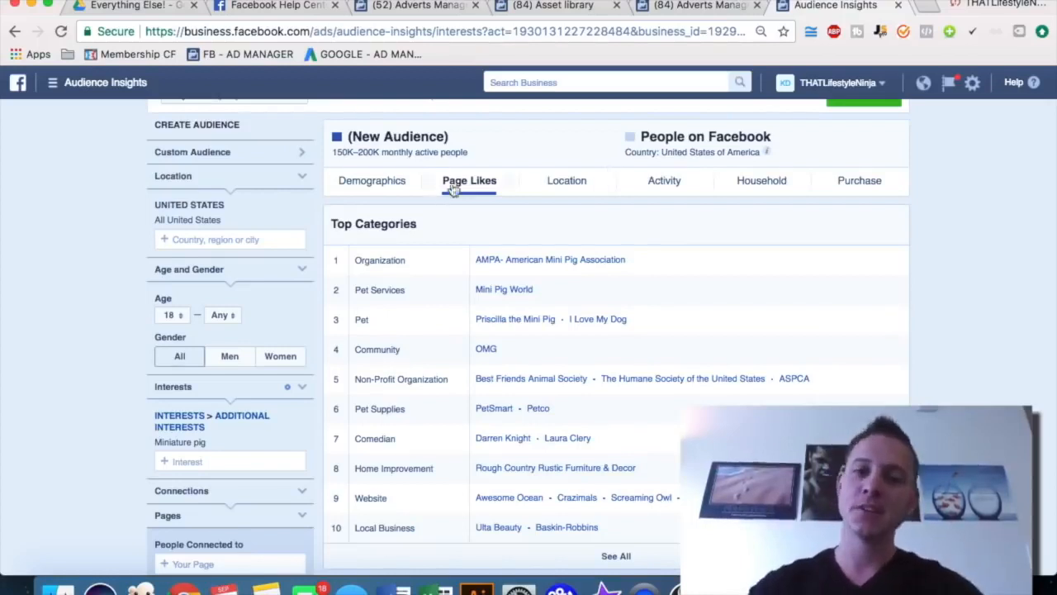
{"action": "scroll", "coordinate": [453, 189], "scroll_direction": "down", "scroll_amount": 1}
{"action": "scroll", "coordinate": [526, 218], "scroll_direction": "down", "scroll_amount": 2}
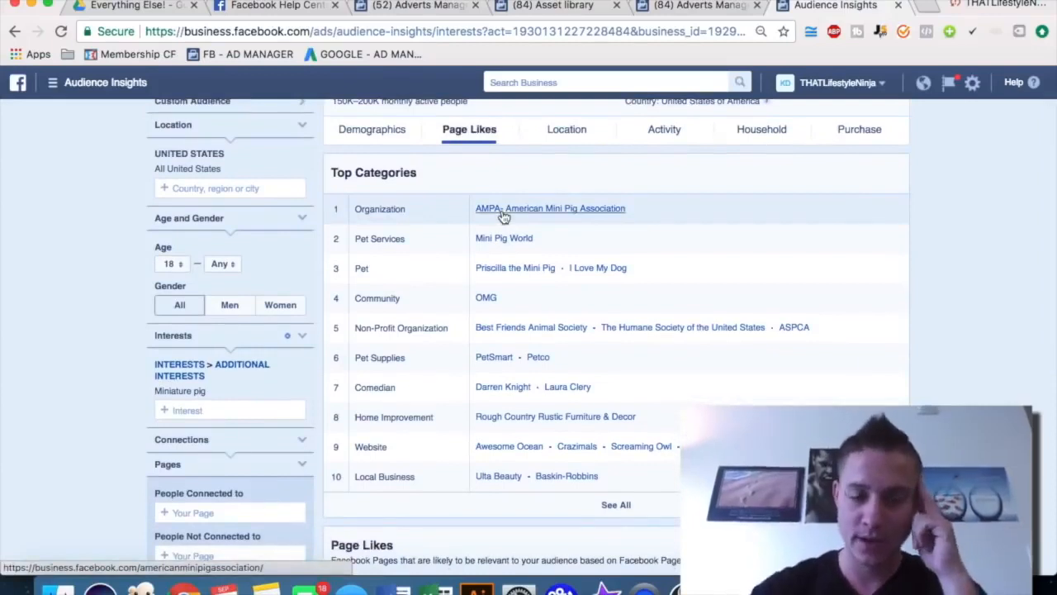
{"action": "right_click", "coordinate": [504, 217]}
{"action": "left_click", "coordinate": [516, 215]}
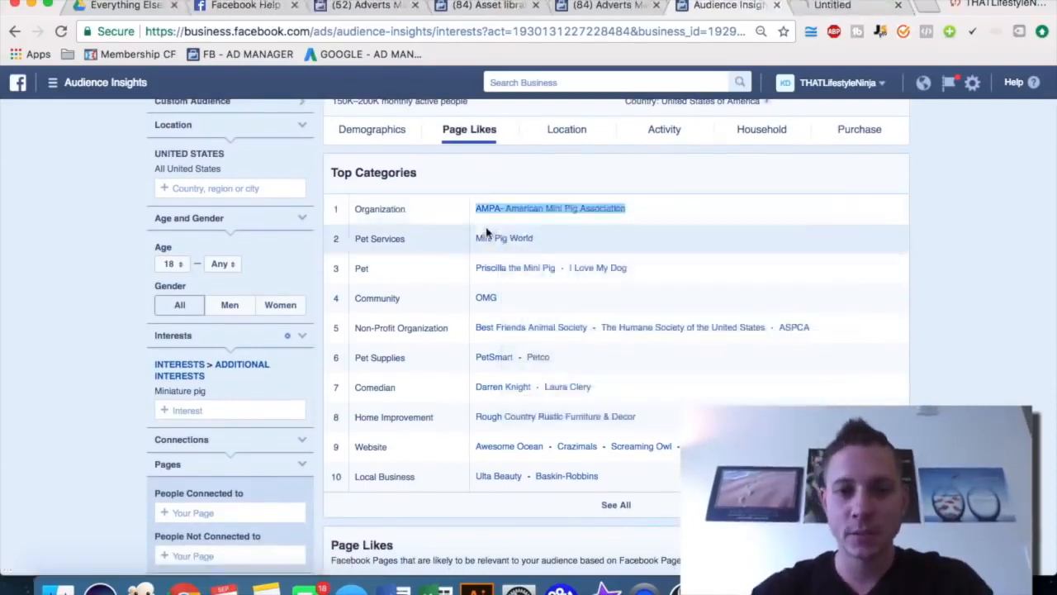
{"action": "right_click", "coordinate": [482, 239]}
{"action": "left_click", "coordinate": [529, 243]}
{"action": "scroll", "coordinate": [520, 240], "scroll_direction": "down", "scroll_amount": 1}
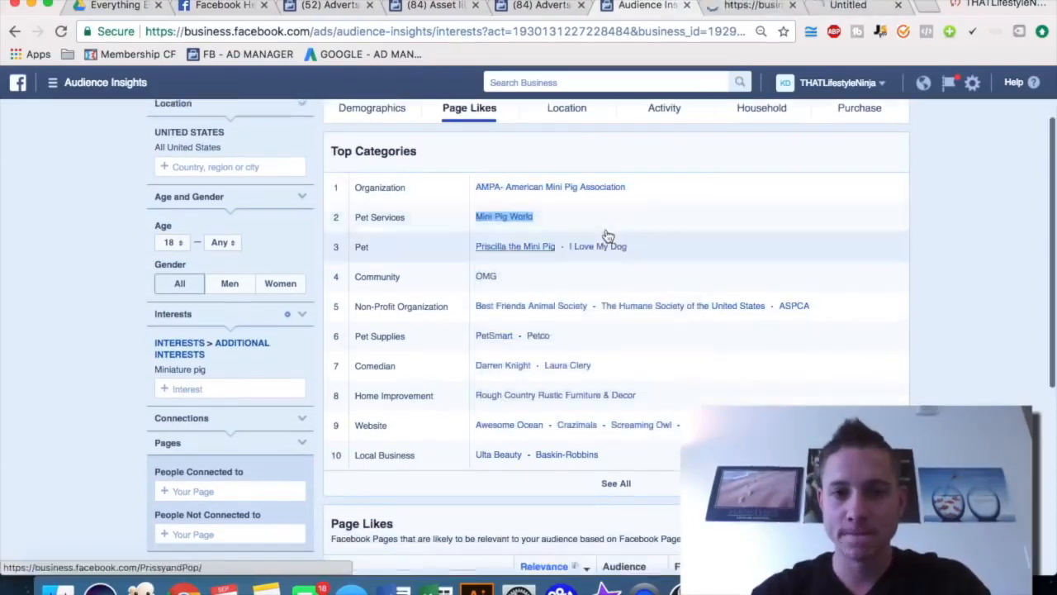
{"action": "right_click", "coordinate": [518, 246]}
{"action": "left_click", "coordinate": [533, 250]}
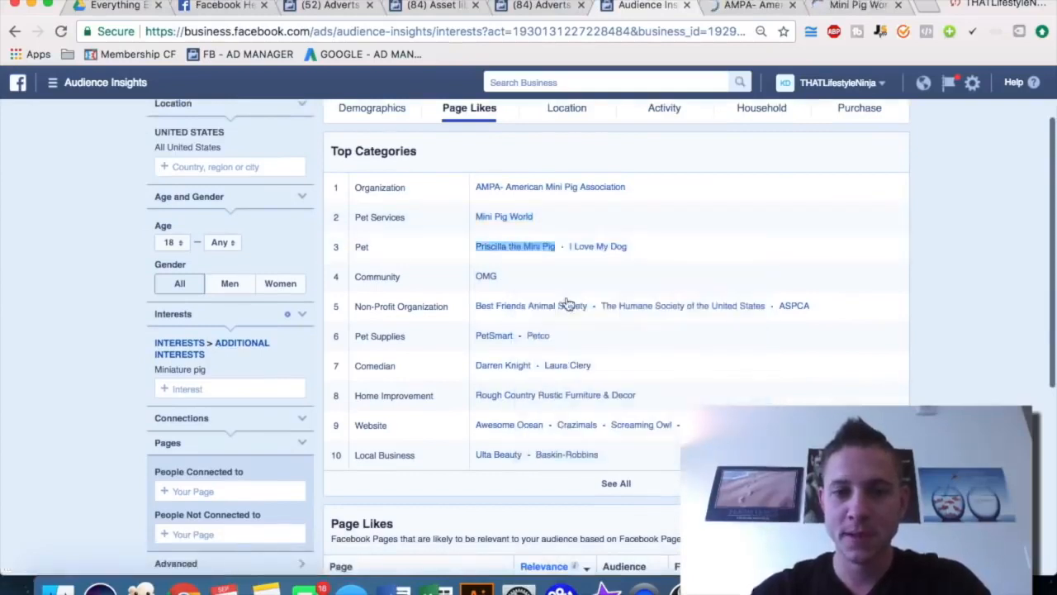
{"action": "scroll", "coordinate": [578, 258], "scroll_direction": "down", "scroll_amount": 1}
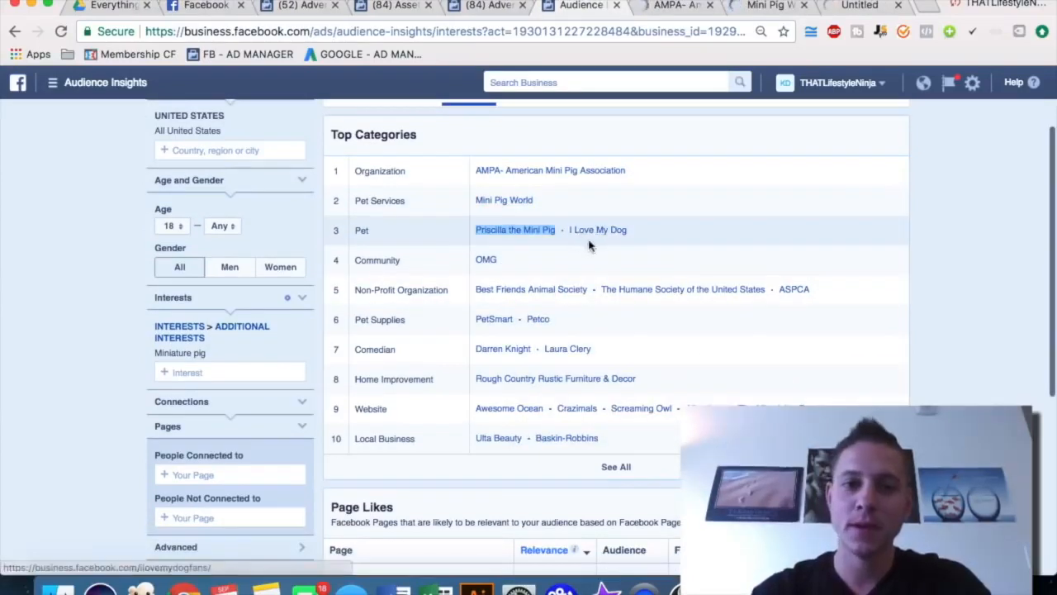
{"action": "right_click", "coordinate": [492, 259]}
{"action": "left_click", "coordinate": [511, 266]}
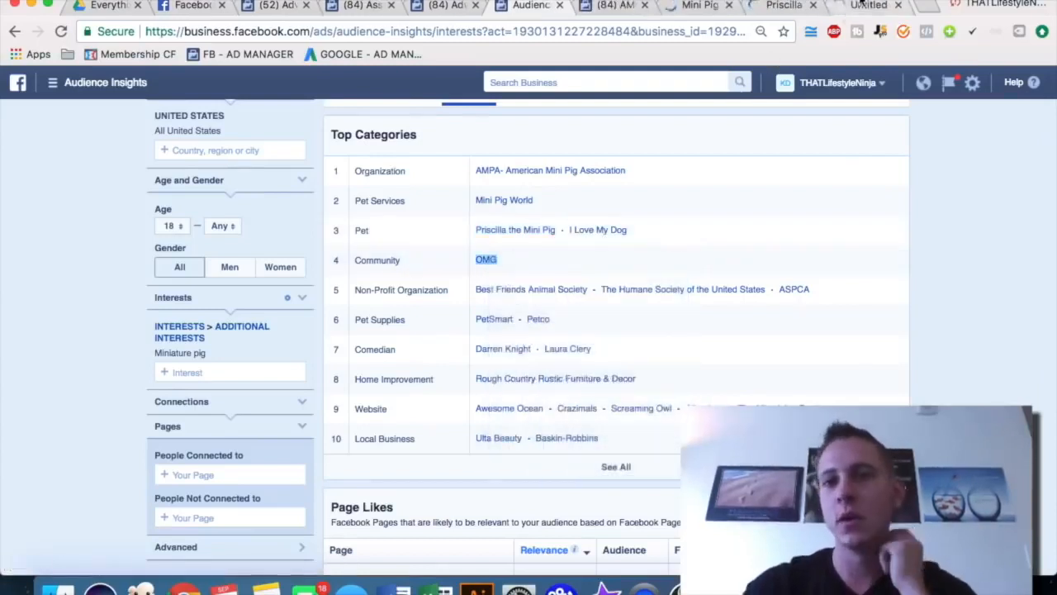
- Look through the OMG page's posts to judge its relevance to mini pigs, and close its tab
{"action": "left_click", "coordinate": [861, 5]}
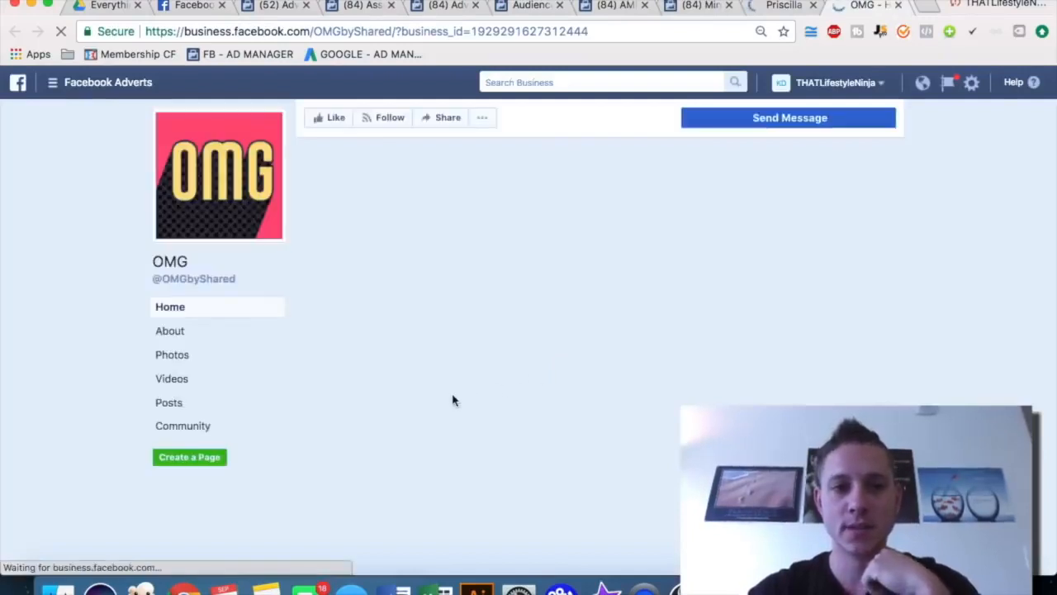
{"action": "scroll", "coordinate": [366, 355], "scroll_direction": "down", "scroll_amount": 5}
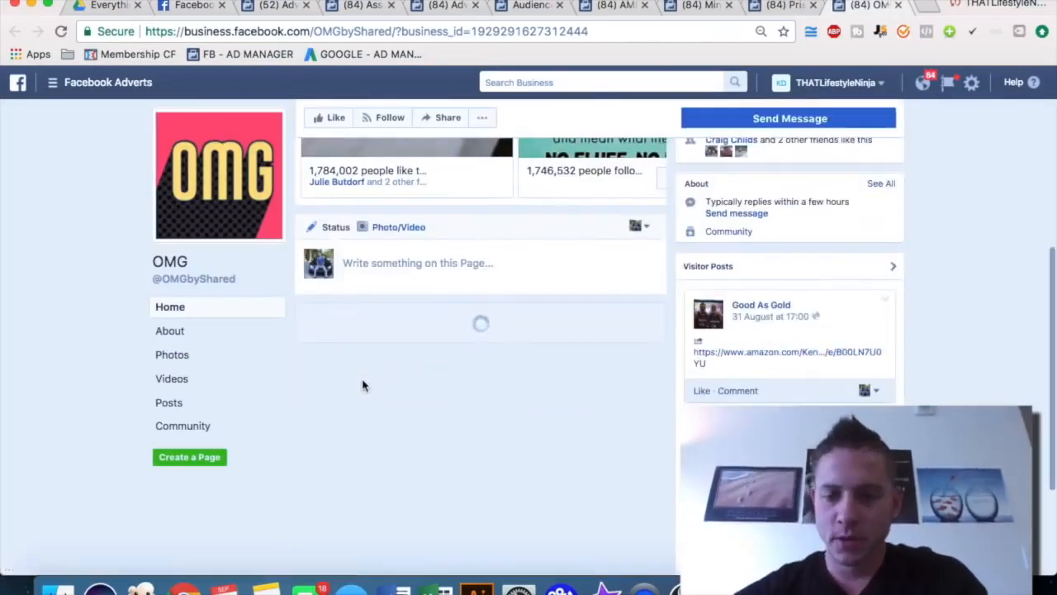
{"action": "scroll", "coordinate": [362, 385], "scroll_direction": "down", "scroll_amount": 6}
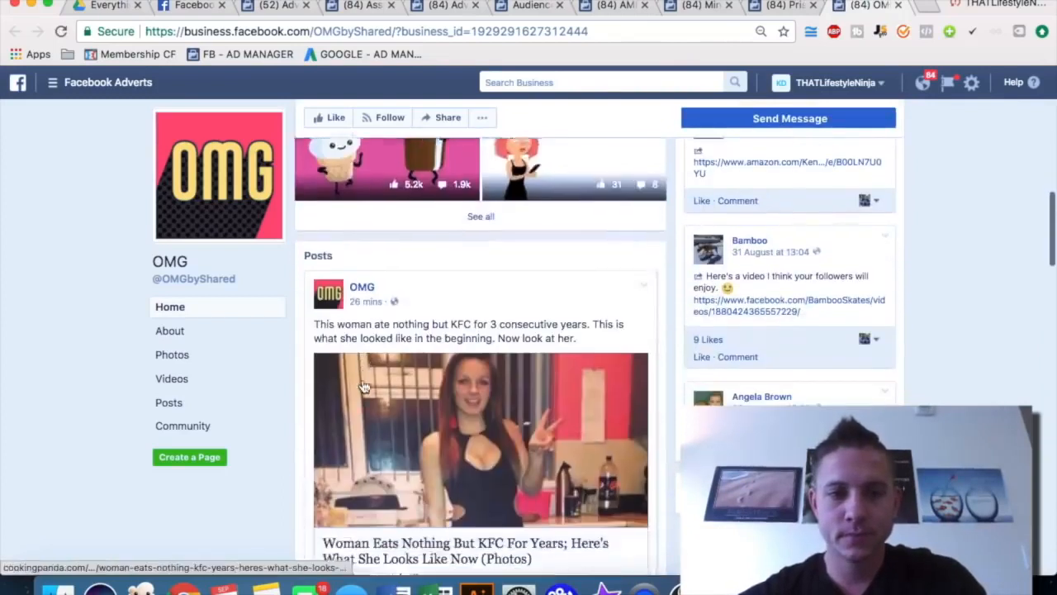
{"action": "key", "text": "ctrl+w"}
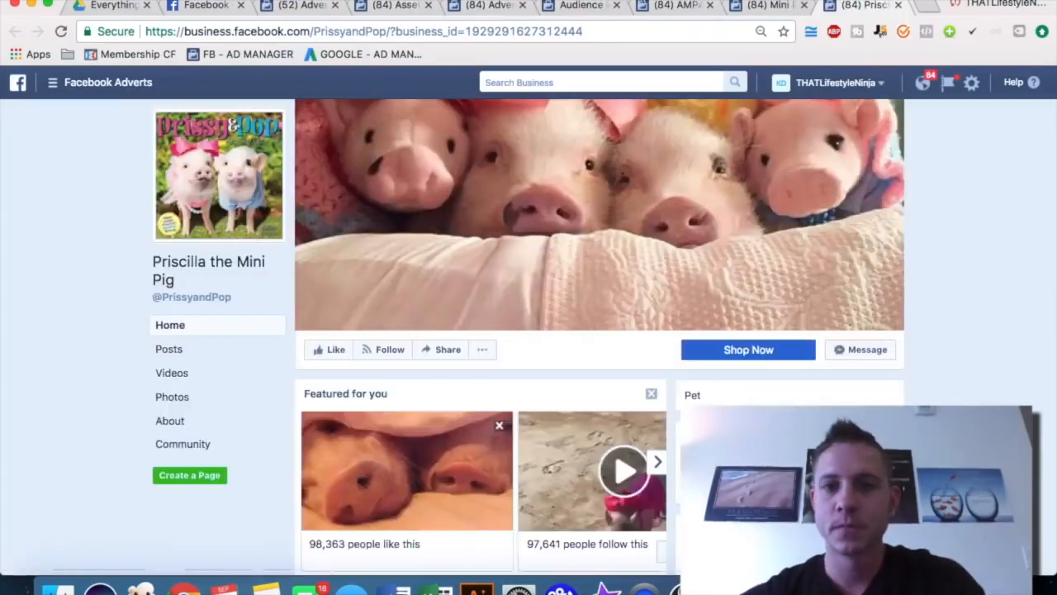
- Return to the Top Categories list in Audience Insights and open the Crazimals page from the Website category in a new tab
{"action": "left_click", "coordinate": [578, 6]}
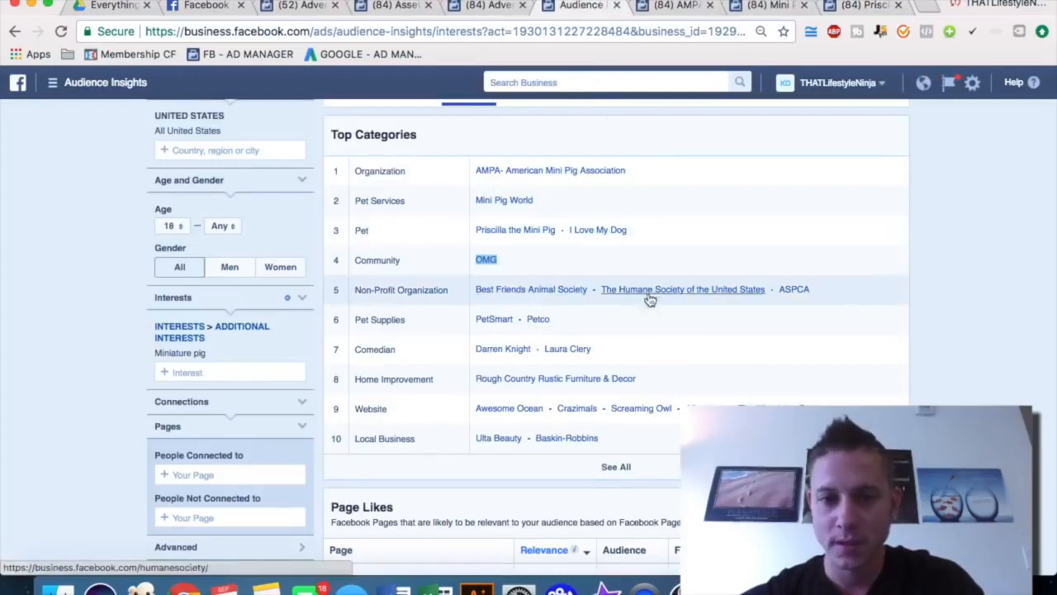
{"action": "scroll", "coordinate": [583, 328], "scroll_direction": "down", "scroll_amount": 1}
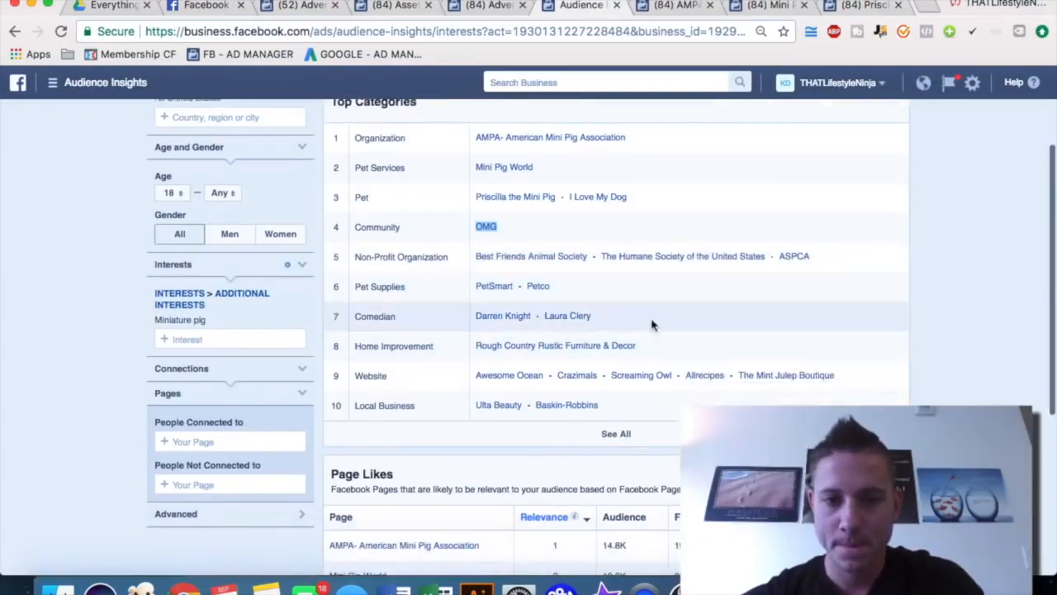
{"action": "scroll", "coordinate": [652, 324], "scroll_direction": "down", "scroll_amount": 1}
{"action": "scroll", "coordinate": [598, 328], "scroll_direction": "down", "scroll_amount": 1}
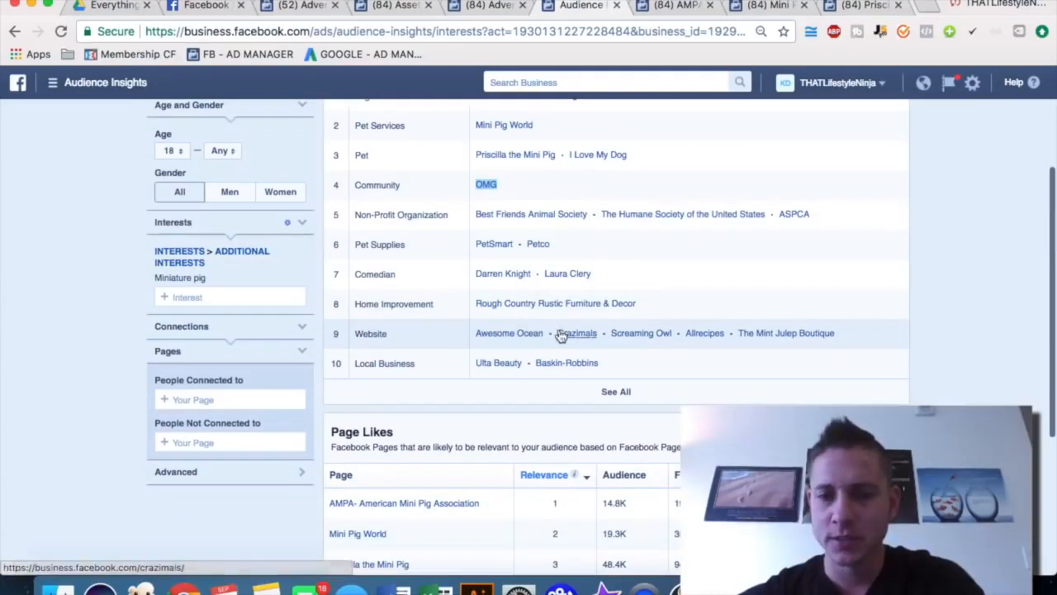
{"action": "right_click", "coordinate": [581, 335]}
{"action": "key", "text": "Escape"}
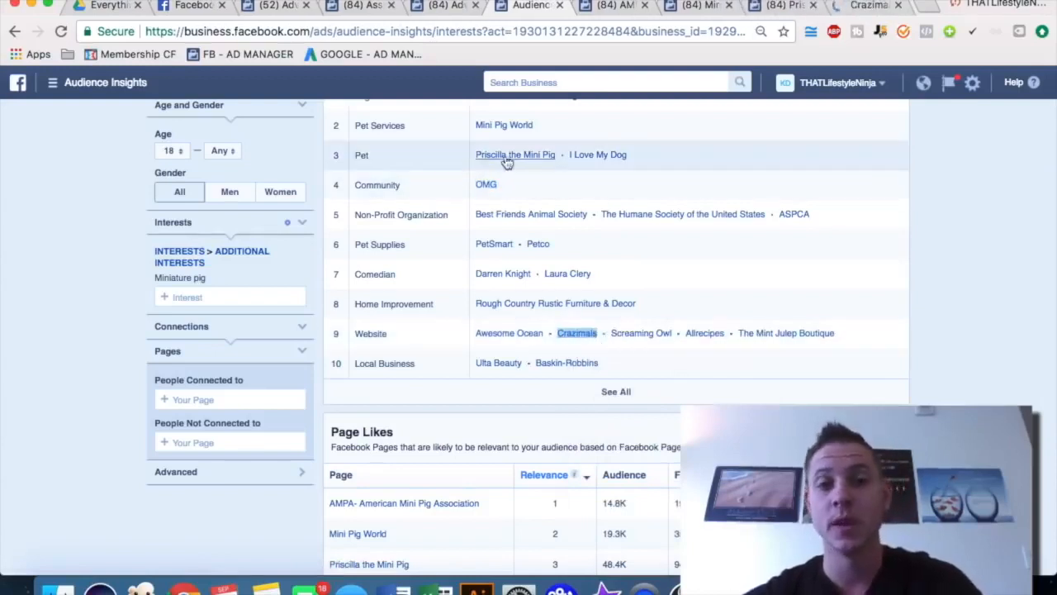
- Look through the posts on the Crazimals page to judge its relevance, and close its tab
{"action": "scroll", "coordinate": [554, 183], "scroll_direction": "up", "scroll_amount": 2}
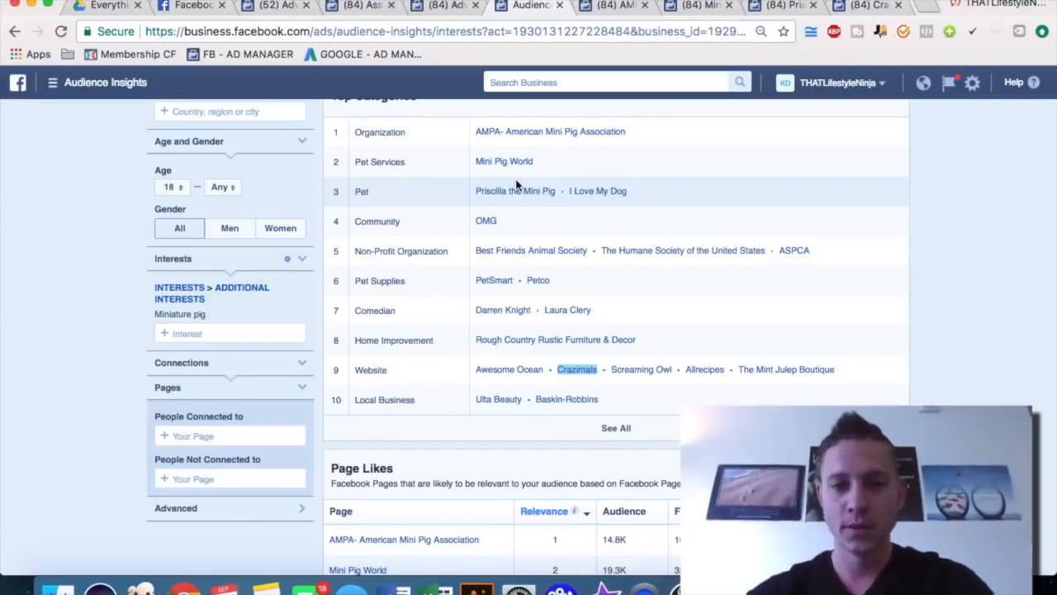
{"action": "left_click", "coordinate": [863, 9]}
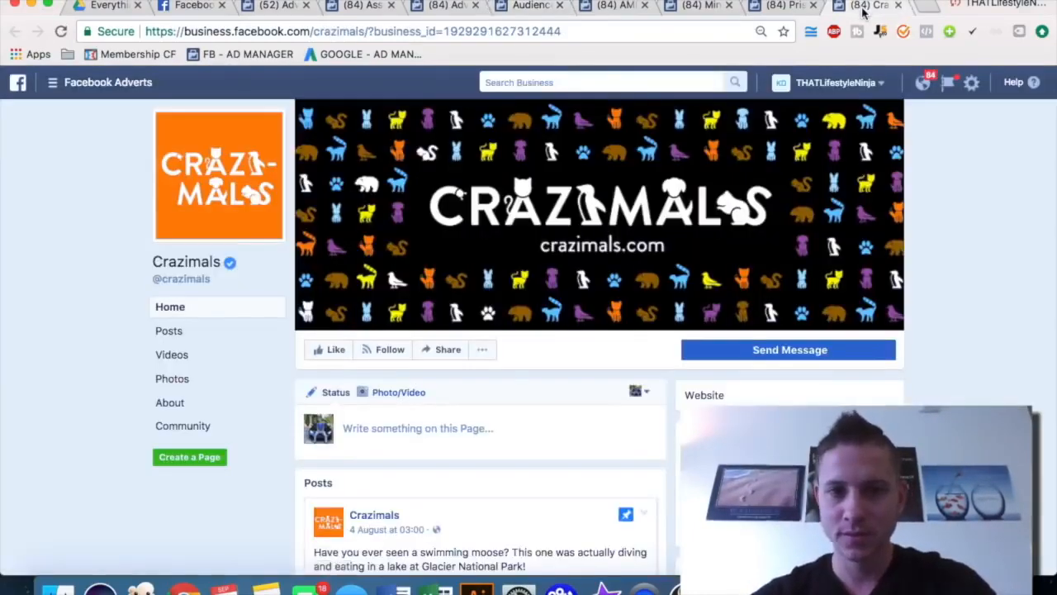
{"action": "scroll", "coordinate": [927, 183], "scroll_direction": "down", "scroll_amount": 6}
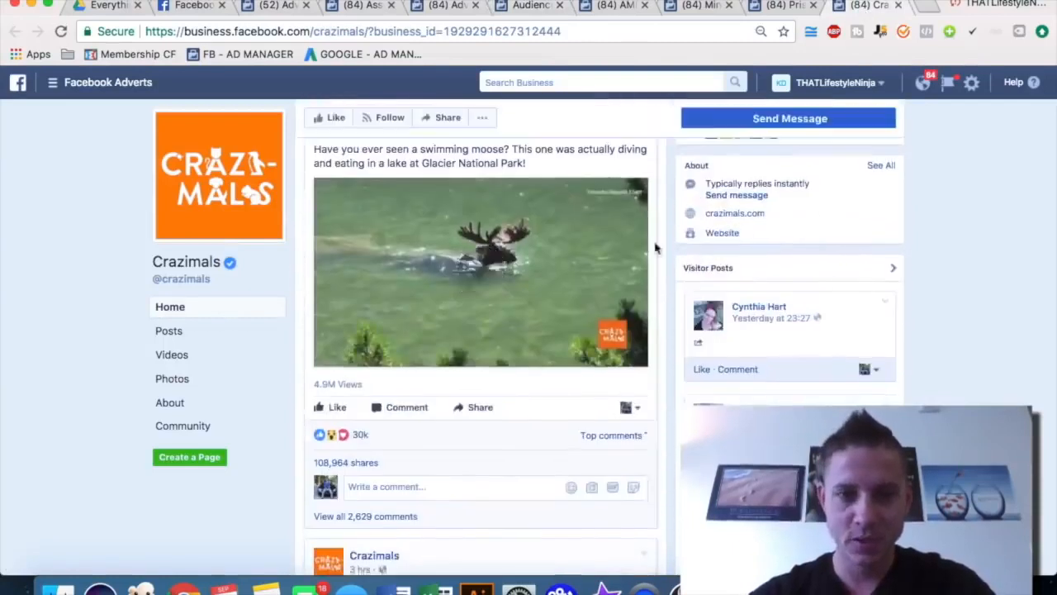
{"action": "scroll", "coordinate": [615, 257], "scroll_direction": "down", "scroll_amount": 3}
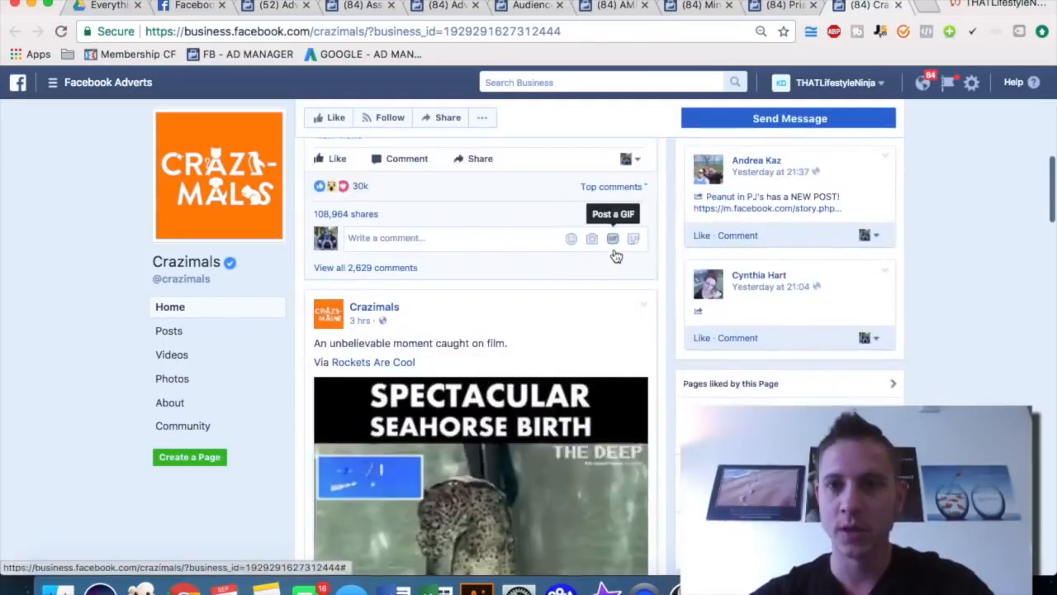
{"action": "key", "text": "super+w"}
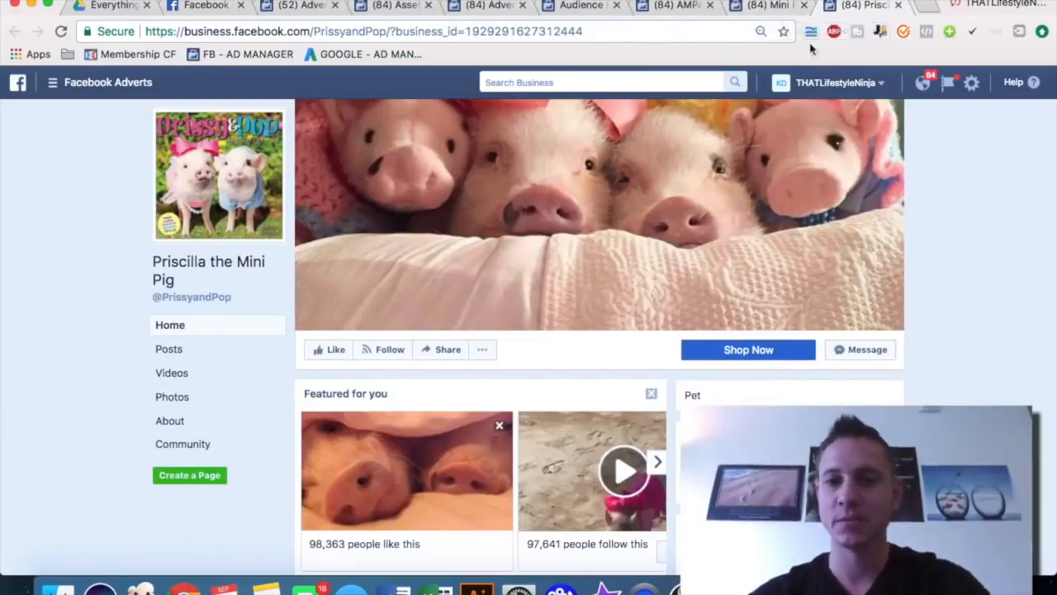
- Check the Mini Pig World and AMPA- American Mini Pig Association pages, and return to the Page Likes list in Audience Insights
{"action": "left_click", "coordinate": [773, 6]}
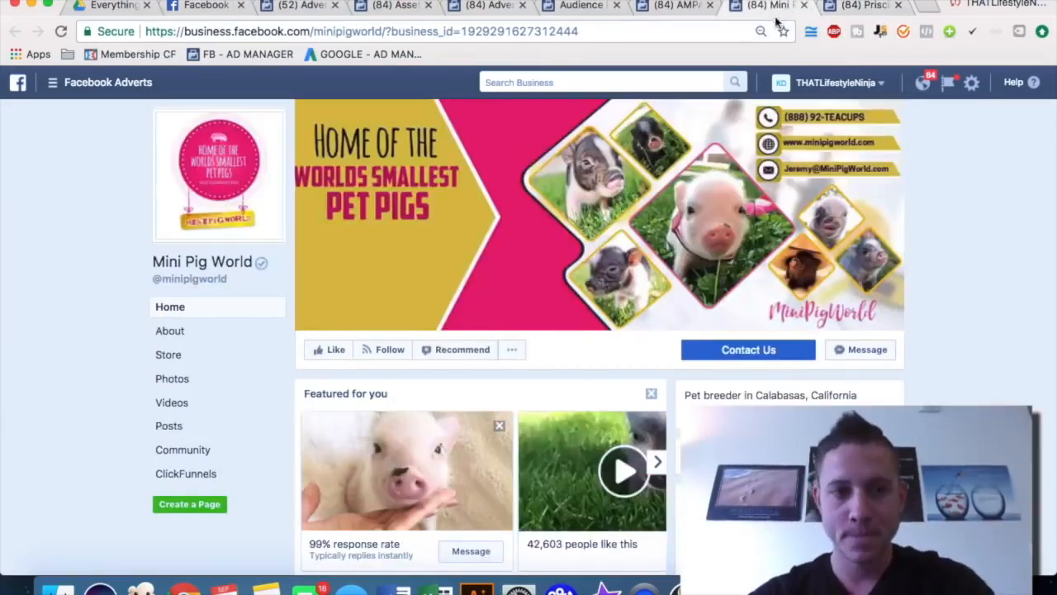
{"action": "scroll", "coordinate": [974, 364], "scroll_direction": "down", "scroll_amount": 1}
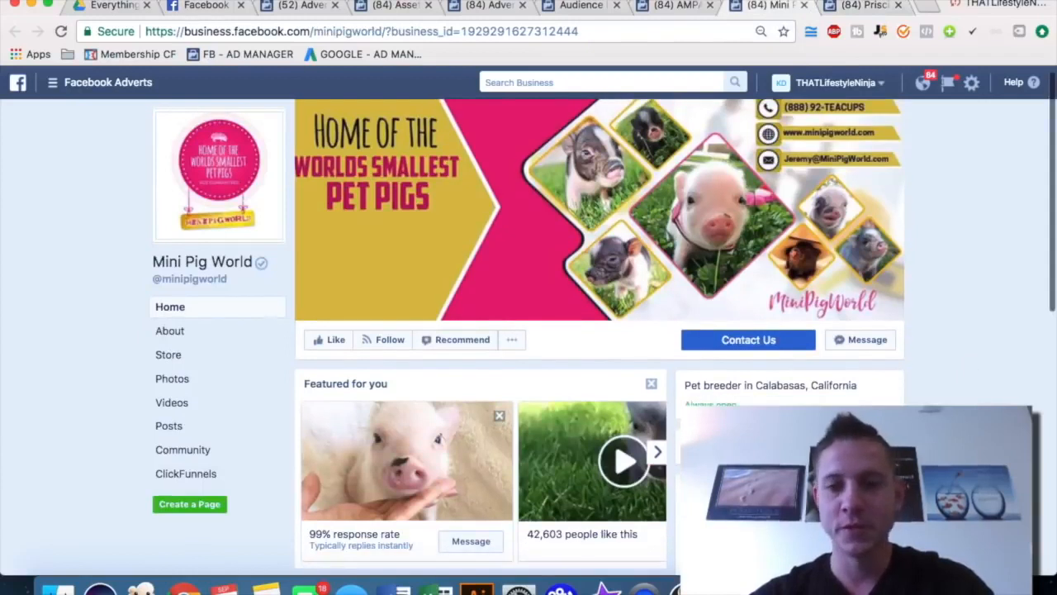
{"action": "left_click", "coordinate": [663, 6]}
{"action": "scroll", "coordinate": [962, 403], "scroll_direction": "down", "scroll_amount": 1}
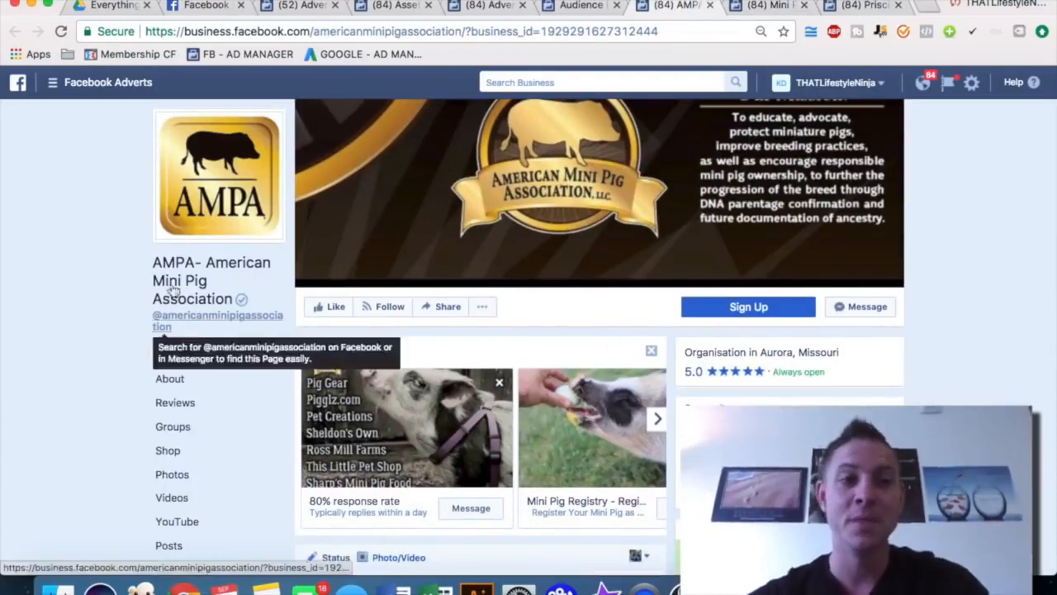
{"action": "left_click", "coordinate": [584, 6]}
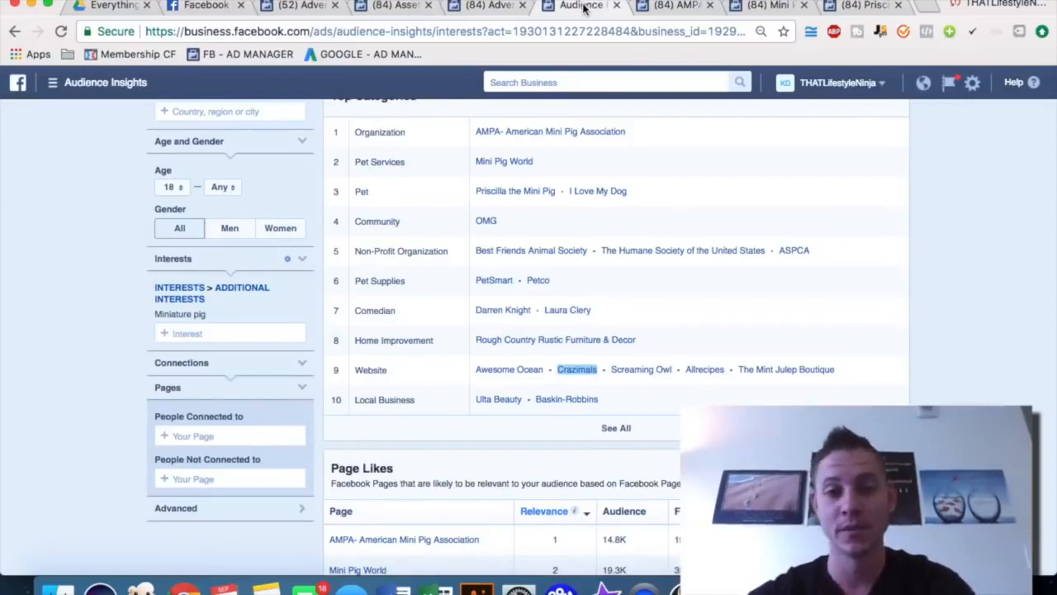
{"action": "scroll", "coordinate": [935, 224], "scroll_direction": "up", "scroll_amount": 1}
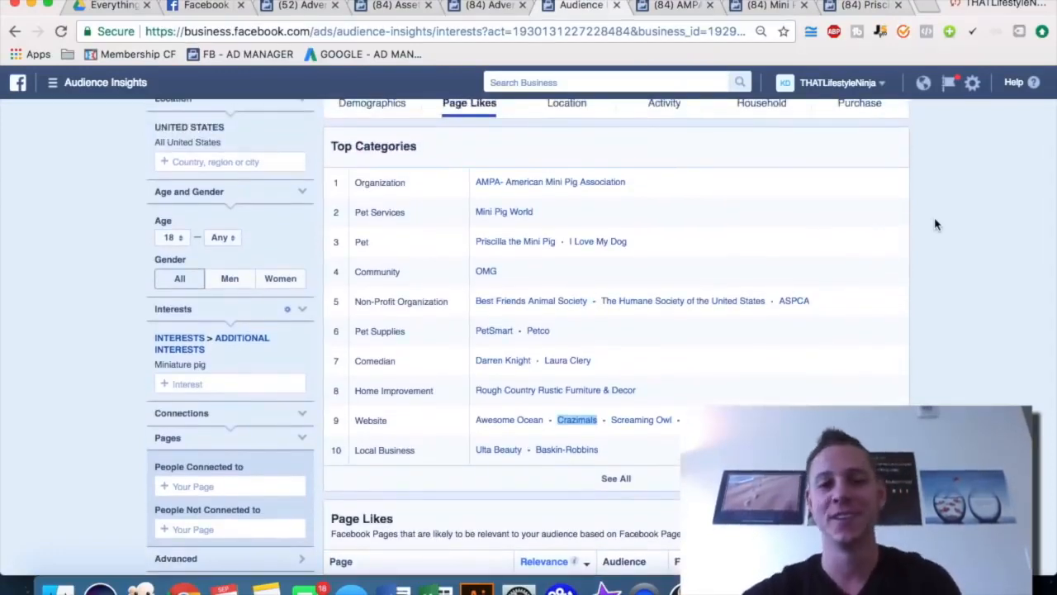
- Open the Best Friends Animal Society page from Top Categories in a new tab and skim it to judge its relevance
{"action": "scroll", "coordinate": [935, 224], "scroll_direction": "up", "scroll_amount": 1}
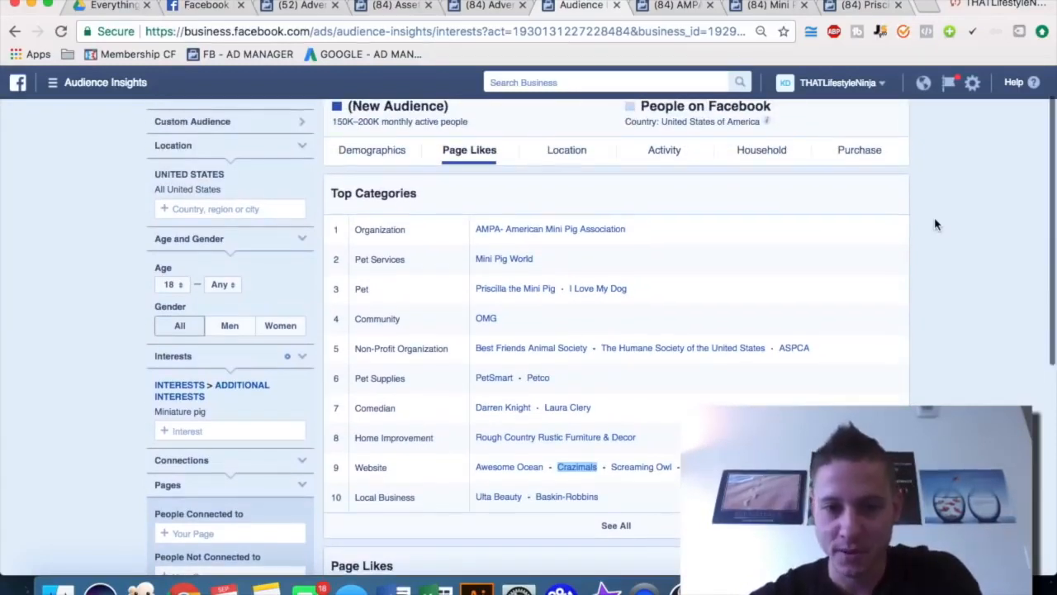
{"action": "right_click", "coordinate": [560, 350]}
{"action": "left_click", "coordinate": [568, 358]}
{"action": "left_click", "coordinate": [851, 5]}
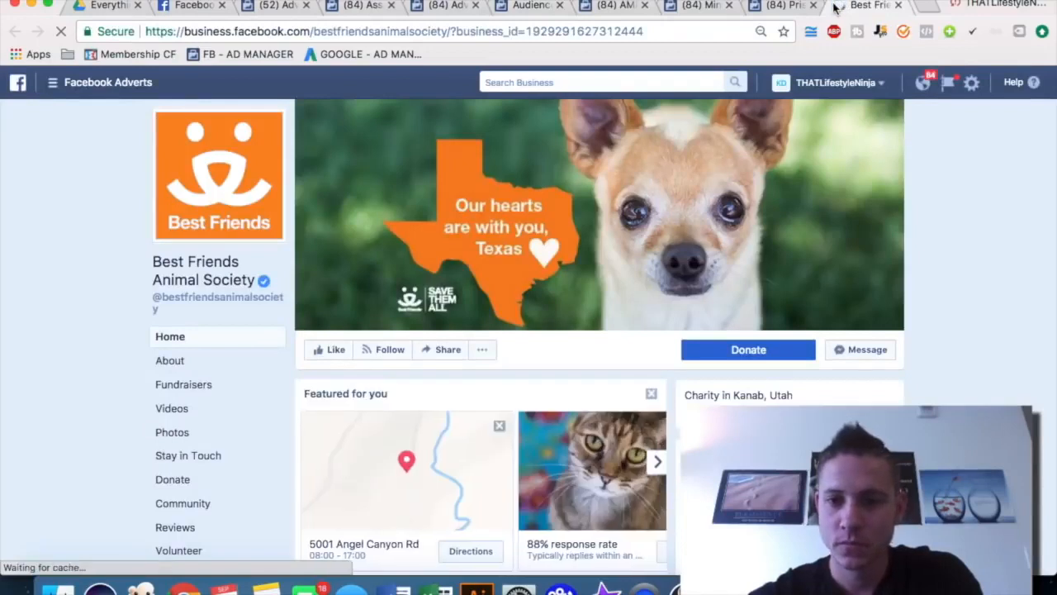
{"action": "scroll", "coordinate": [863, 140], "scroll_direction": "down", "scroll_amount": 3}
{"action": "scroll", "coordinate": [944, 173], "scroll_direction": "down", "scroll_amount": 2}
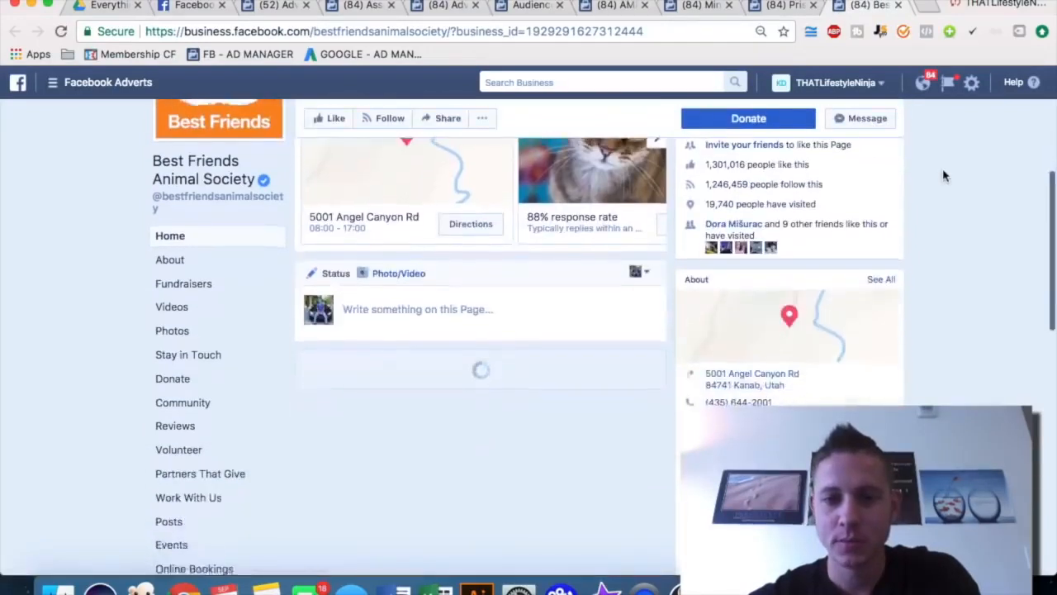
{"action": "scroll", "coordinate": [944, 173], "scroll_direction": "up", "scroll_amount": 5}
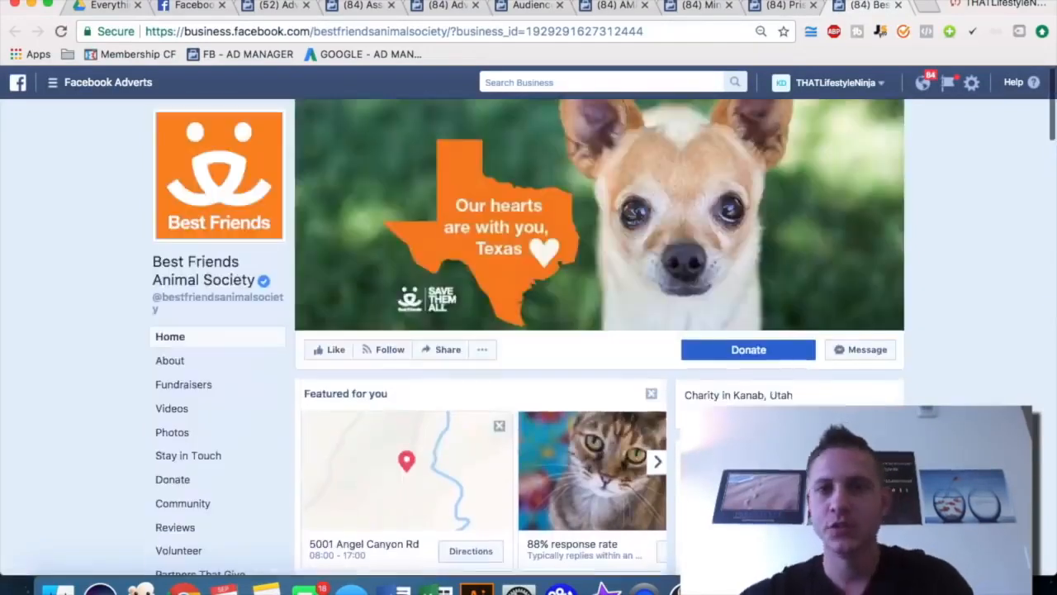
- Open the Google Trends site in a new browser tab
{"action": "left_click", "coordinate": [931, 10]}
{"action": "type", "text": "google.ocm"}
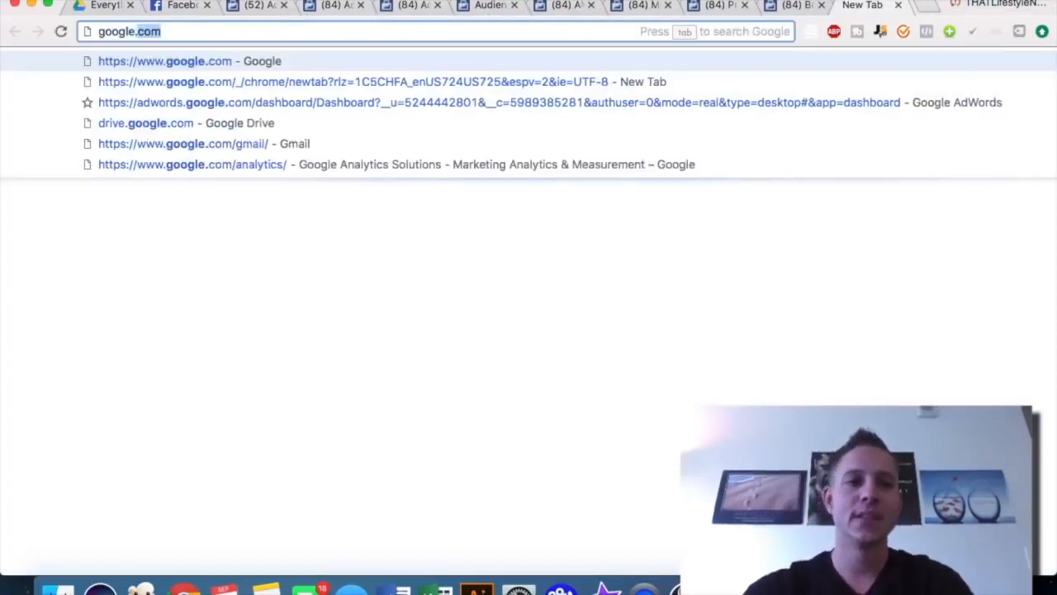
{"action": "key", "text": "BackSpace"}
{"action": "key", "text": "BackSpace"}
{"action": "key", "text": "BackSpace"}
{"action": "type", "text": "com/tre"}
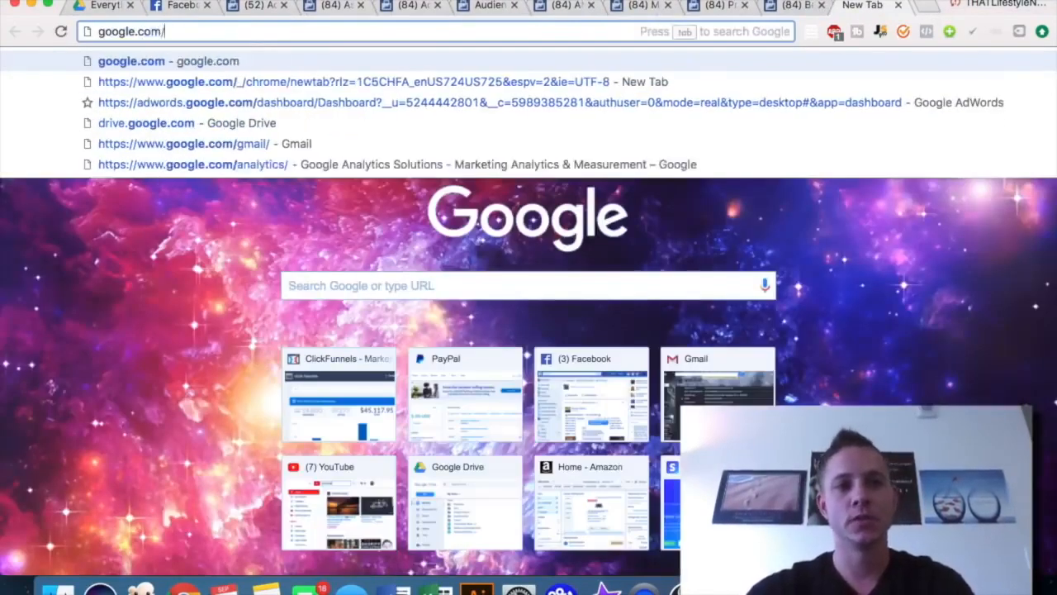
{"action": "key", "text": "Return"}
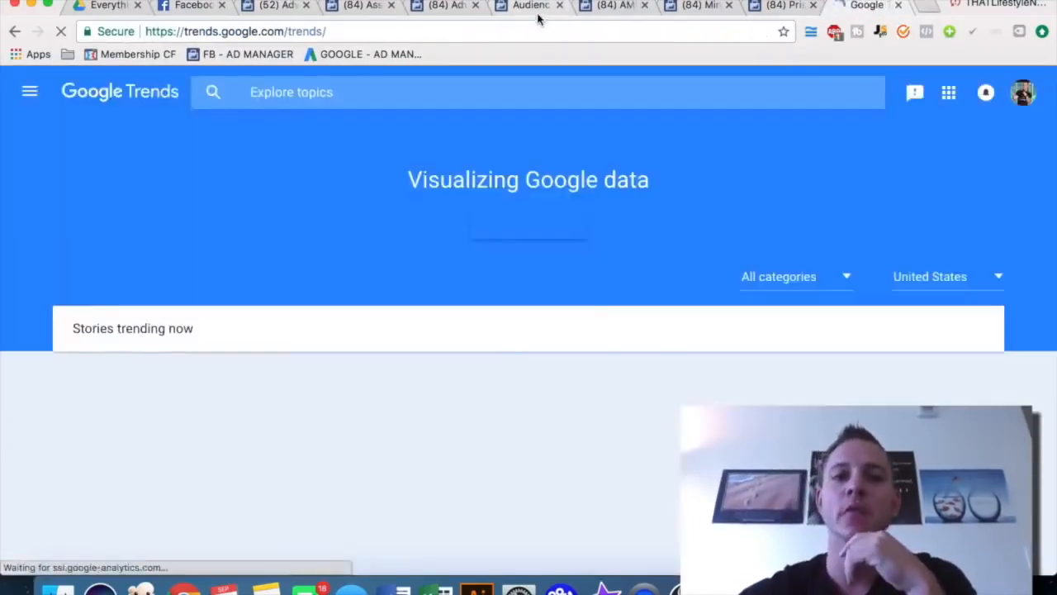
- Show the Location data for the audience in Audience Insights, and return to Google Trends
{"action": "left_click", "coordinate": [537, 14]}
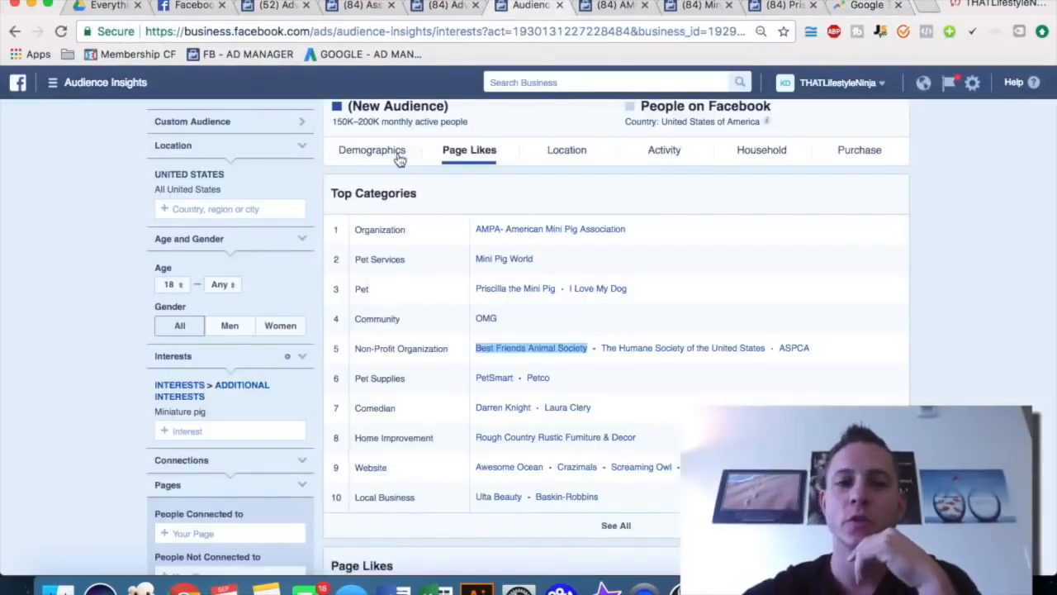
{"action": "left_click", "coordinate": [551, 154]}
{"action": "left_click", "coordinate": [850, 6]}
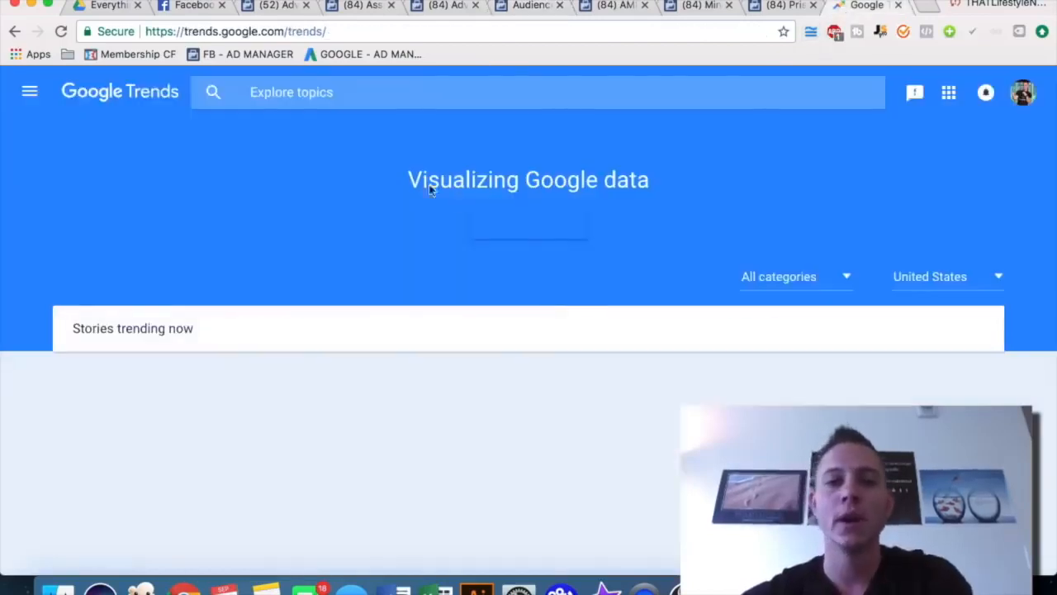
- Explore the search term "miniature pig" in Google Trends and limit the results to United States
{"action": "left_click", "coordinate": [271, 93]}
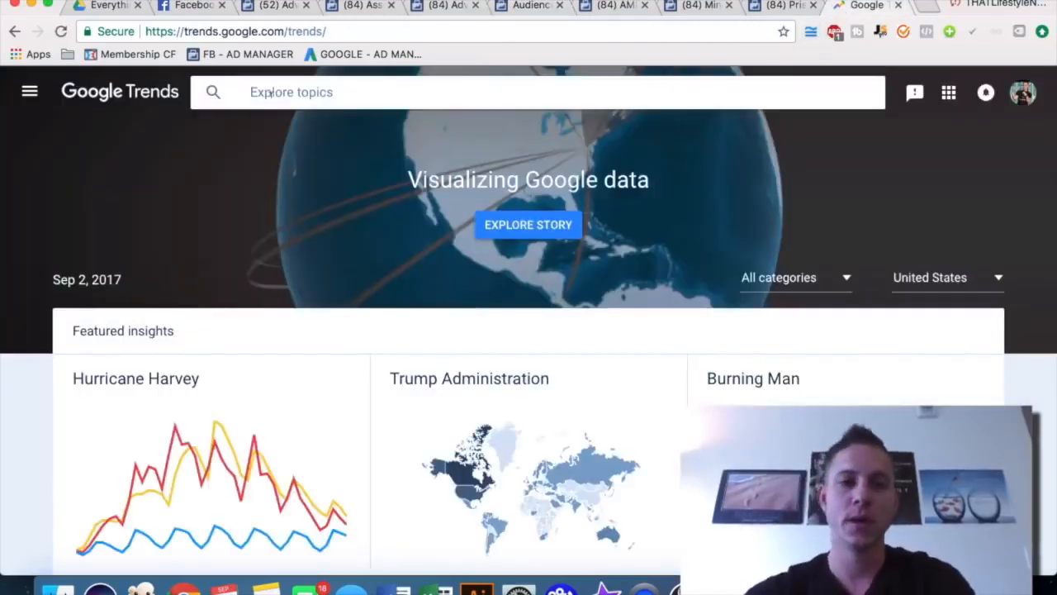
{"action": "type", "text": "mini"}
{"action": "key", "text": "BackSpace"}
{"action": "type", "text": "iature pig"}
{"action": "key", "text": "Return"}
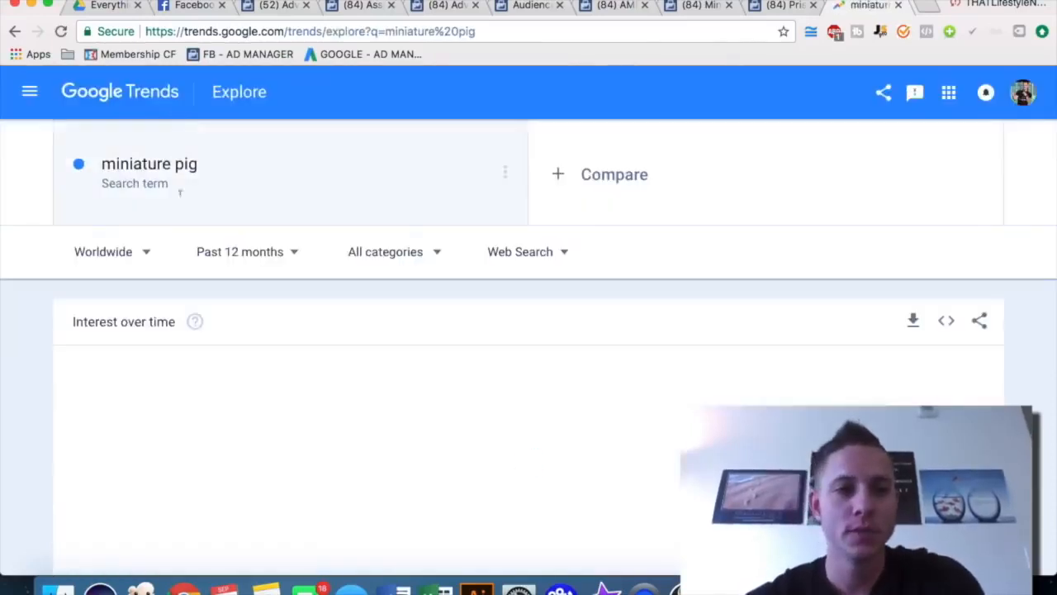
{"action": "left_click", "coordinate": [105, 258]}
{"action": "type", "text": "united"}
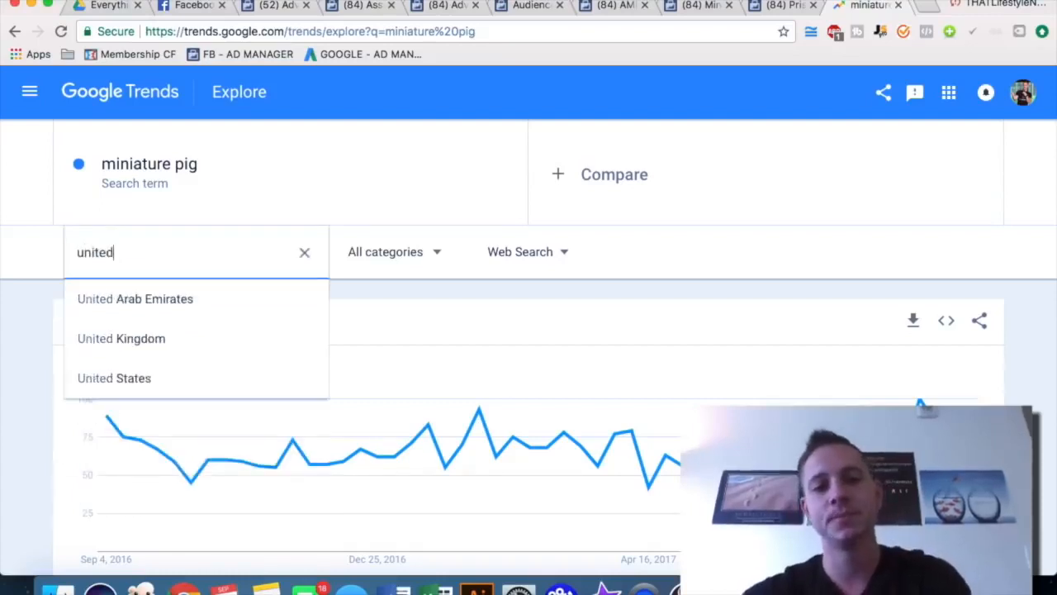
{"action": "left_click", "coordinate": [128, 376]}
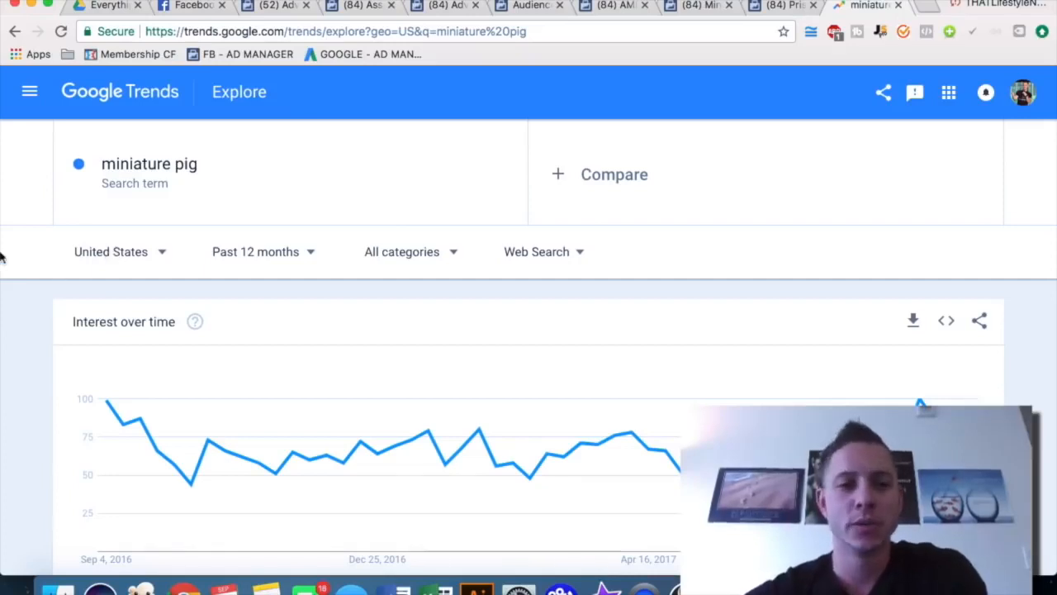
- Examine interest over time for miniature pig, and view the subregion interest by Metro and by City
{"action": "scroll", "coordinate": [3, 256], "scroll_direction": "down", "scroll_amount": 4}
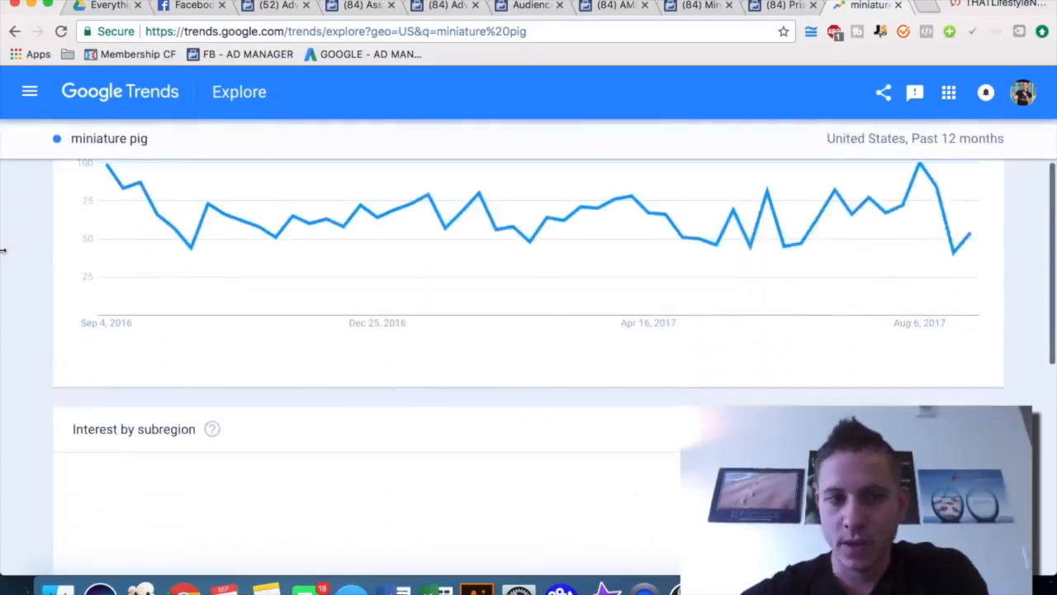
{"action": "scroll", "coordinate": [124, 250], "scroll_direction": "up", "scroll_amount": 1}
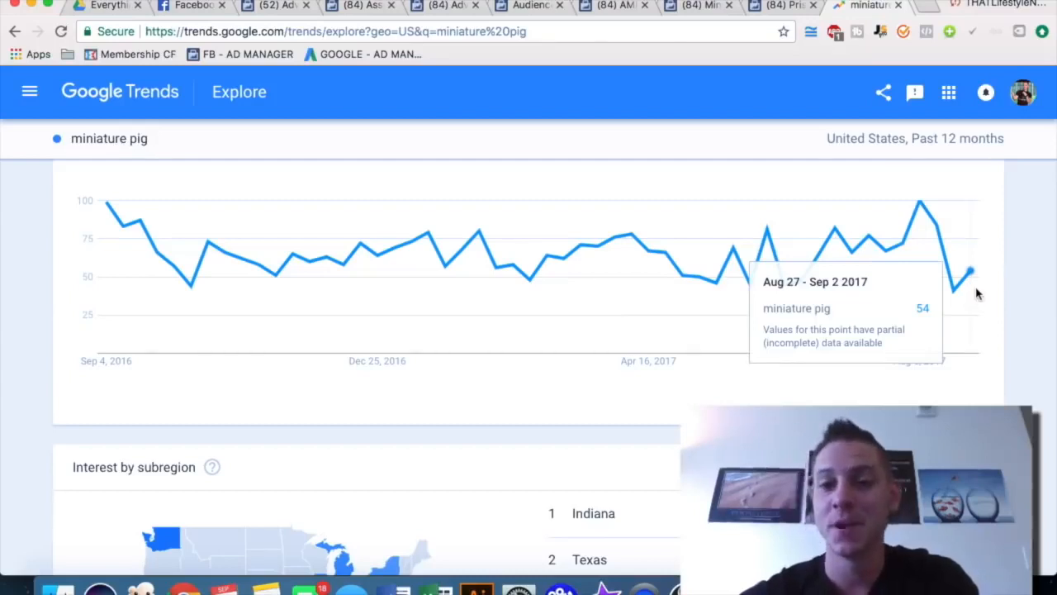
{"action": "scroll", "coordinate": [518, 304], "scroll_direction": "down", "scroll_amount": 3}
{"action": "scroll", "coordinate": [519, 304], "scroll_direction": "down", "scroll_amount": 2}
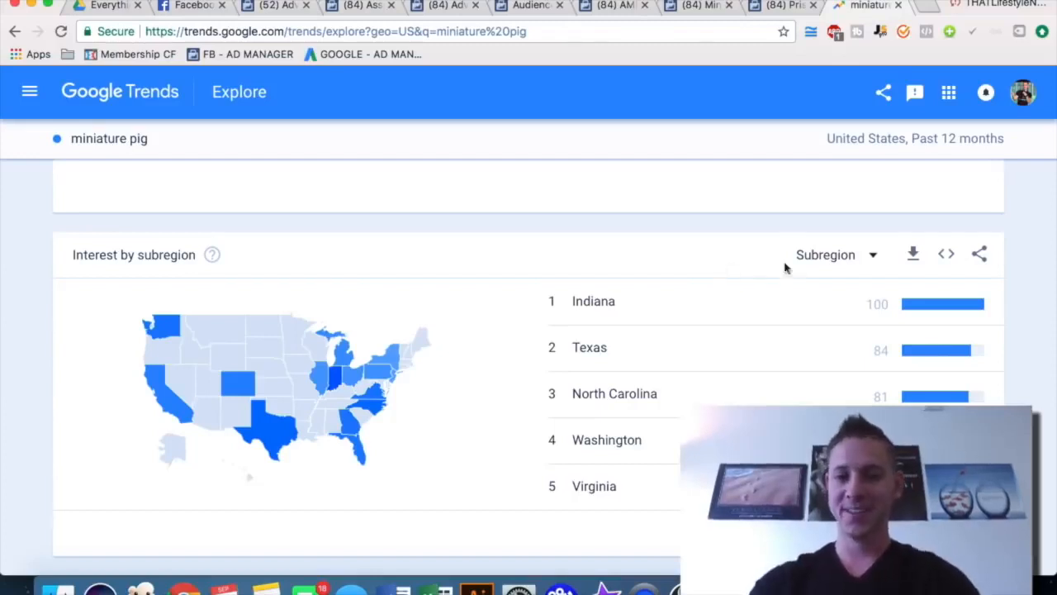
{"action": "left_click", "coordinate": [830, 260]}
{"action": "left_click", "coordinate": [794, 307]}
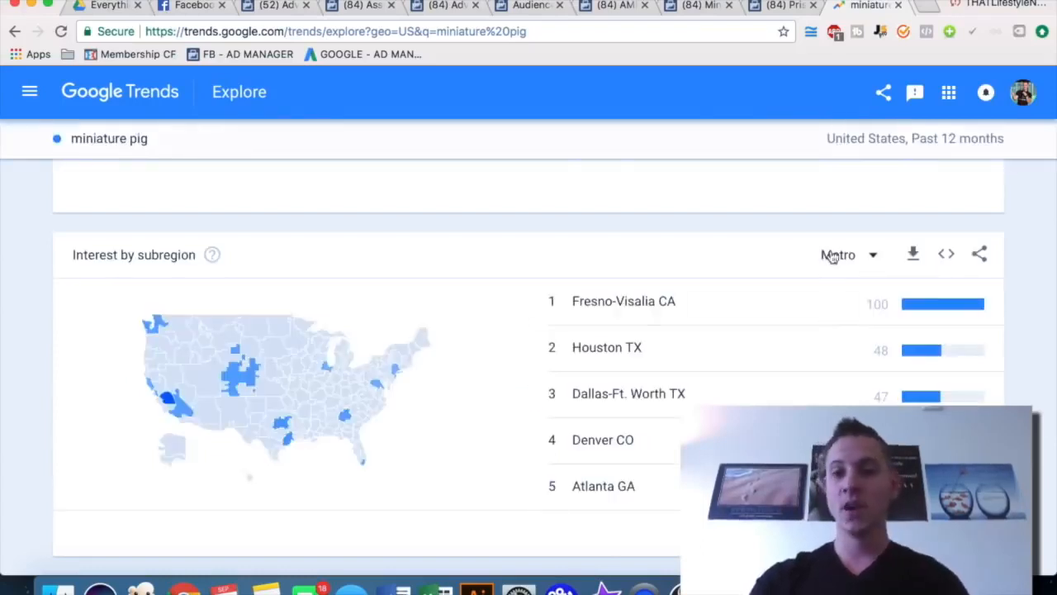
{"action": "left_click", "coordinate": [830, 255]}
{"action": "left_click", "coordinate": [821, 311]}
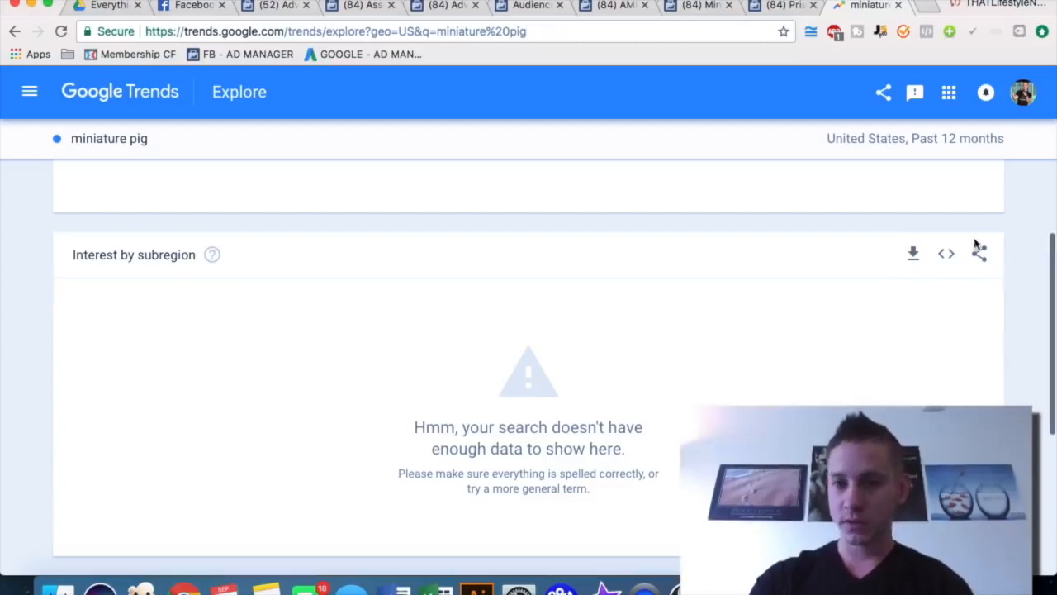
{"action": "scroll", "coordinate": [853, 321], "scroll_direction": "down", "scroll_amount": 1}
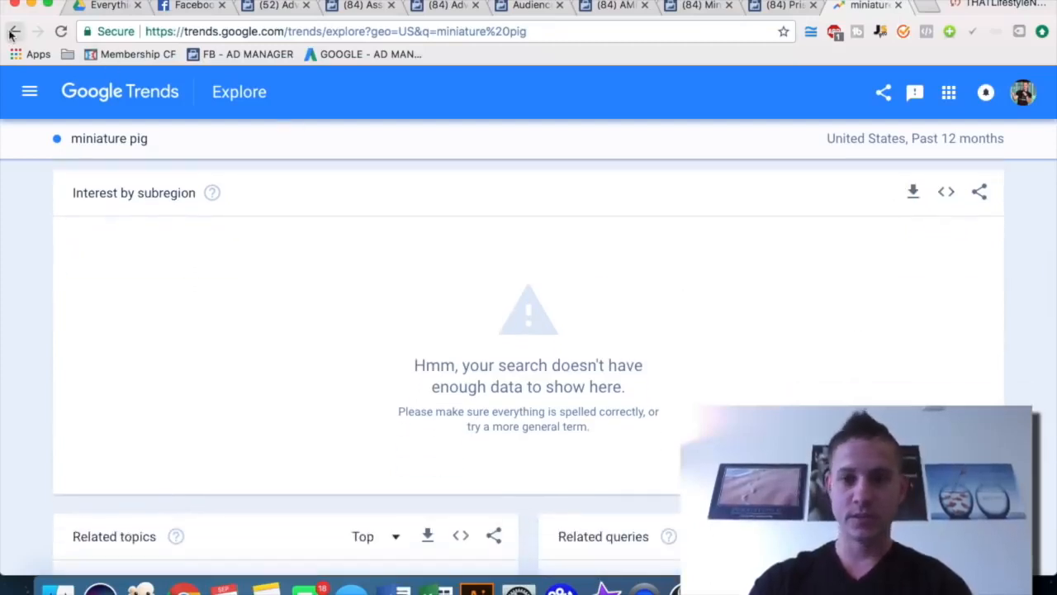
- Go back to the worldwide miniature pig results, check the region breakdown options, and set the location to United States again
{"action": "left_click", "coordinate": [15, 31]}
{"action": "scroll", "coordinate": [899, 300], "scroll_direction": "down", "scroll_amount": 5}
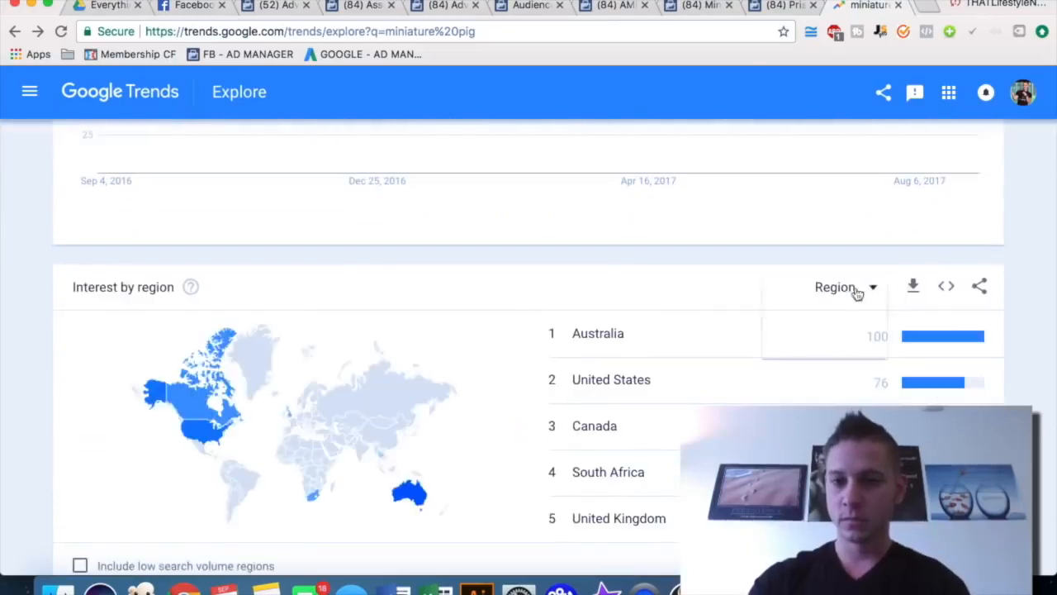
{"action": "left_click", "coordinate": [861, 285]}
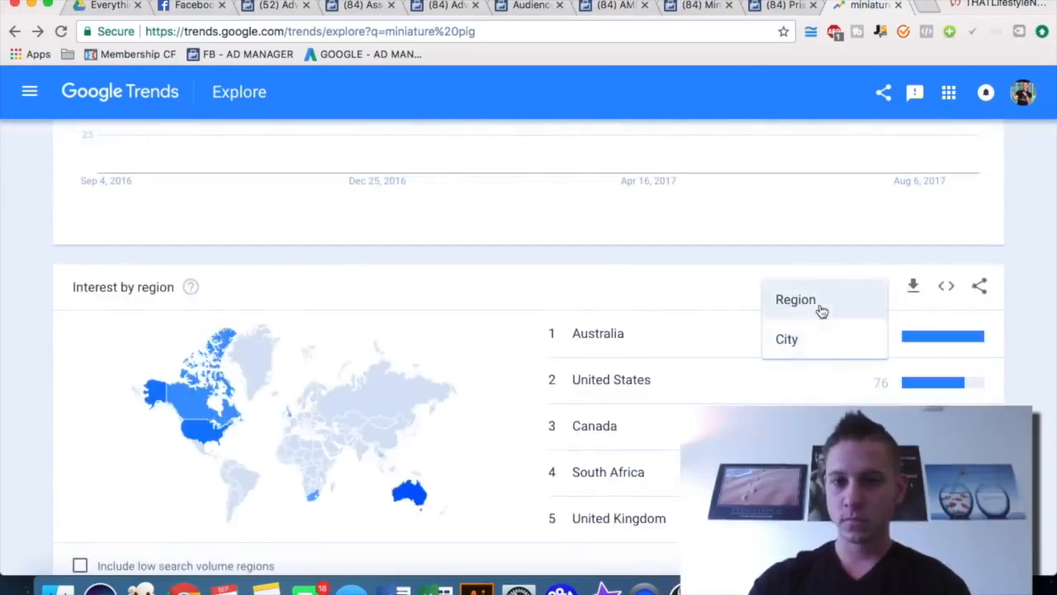
{"action": "left_click", "coordinate": [633, 286]}
{"action": "scroll", "coordinate": [633, 286], "scroll_direction": "up", "scroll_amount": 5}
{"action": "left_click", "coordinate": [113, 251]}
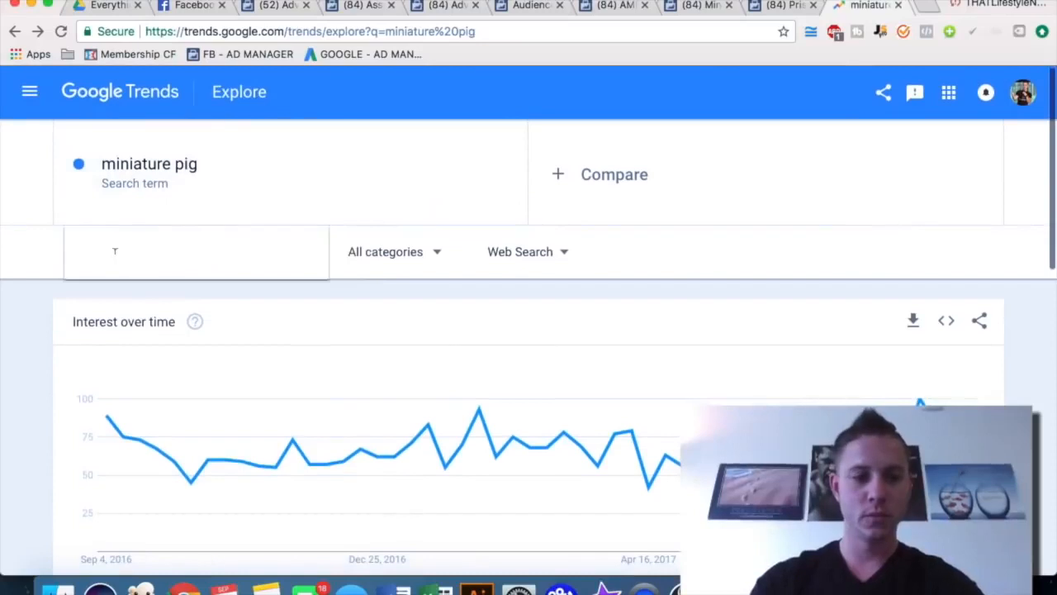
{"action": "type", "text": "united states"}
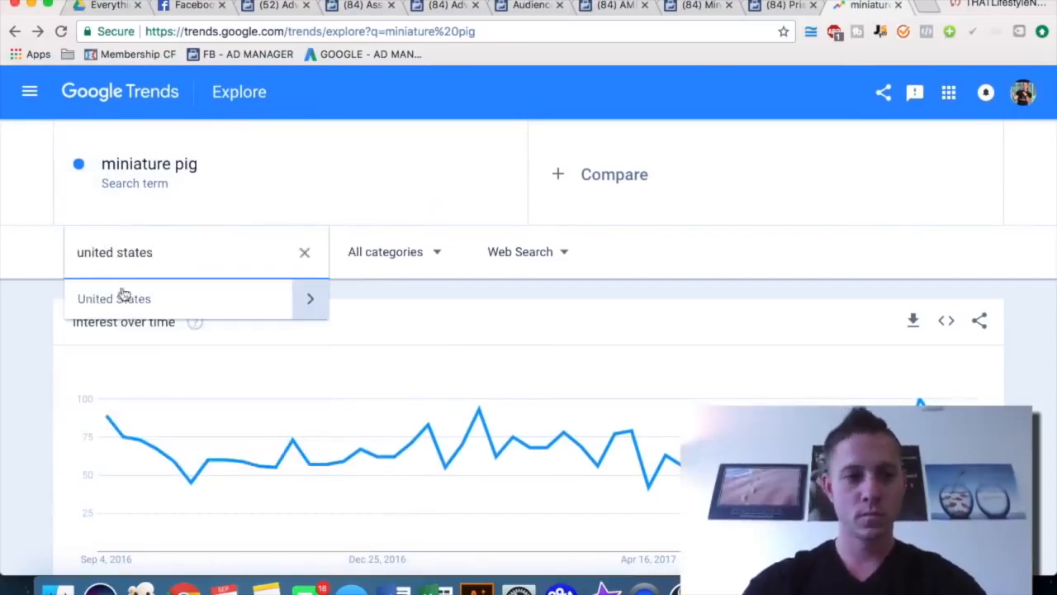
{"action": "left_click", "coordinate": [118, 293]}
- Break the United States interest in miniature pig down by Metro and examine the ranked areas
{"action": "scroll", "coordinate": [728, 390], "scroll_direction": "down", "scroll_amount": 2}
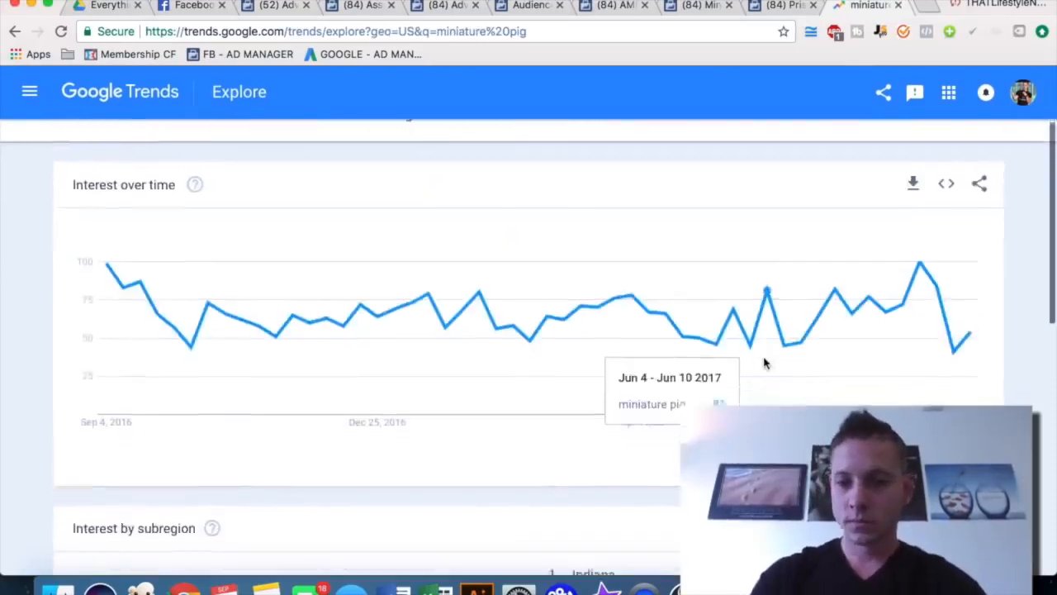
{"action": "scroll", "coordinate": [763, 361], "scroll_direction": "down", "scroll_amount": 3}
{"action": "left_click", "coordinate": [835, 326]}
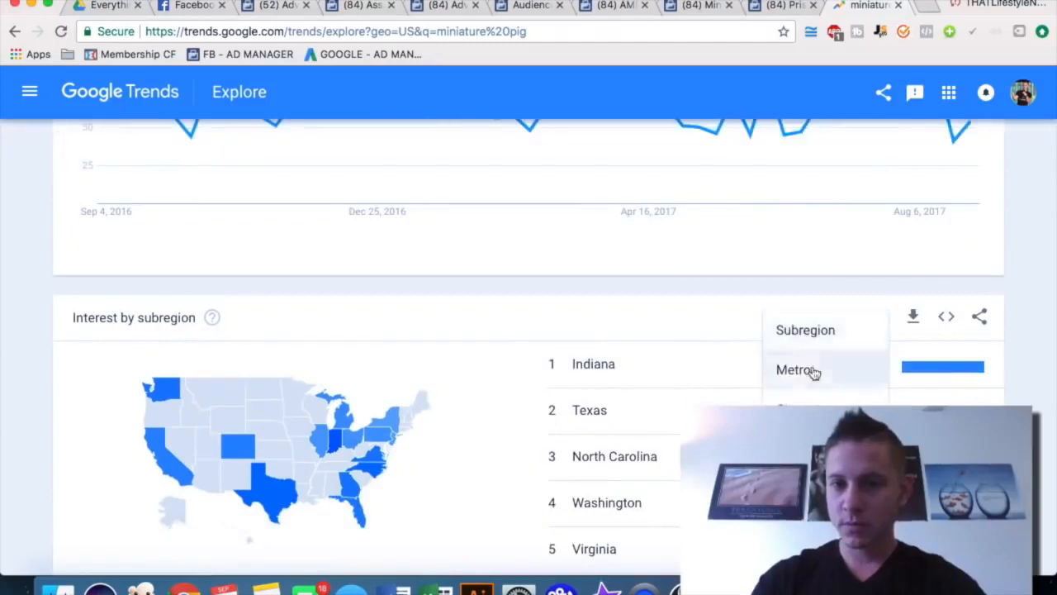
{"action": "left_click", "coordinate": [813, 370]}
{"action": "scroll", "coordinate": [507, 321], "scroll_direction": "down", "scroll_amount": 1}
{"action": "scroll", "coordinate": [507, 320], "scroll_direction": "down", "scroll_amount": 1}
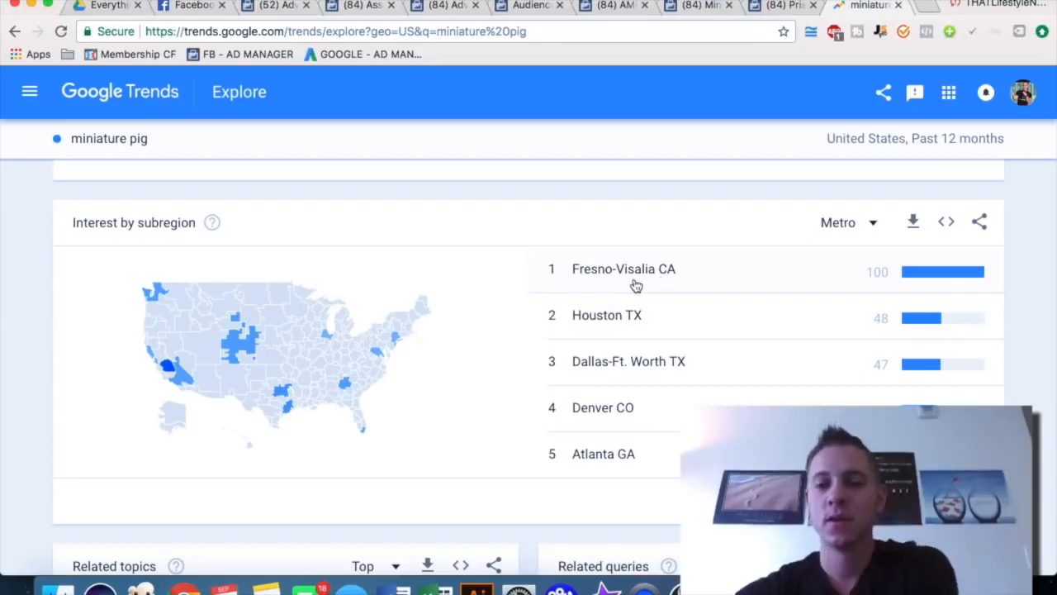
- Compare the Subregion and Metro breakdowns of United States interest, ending on the Subregion view
{"action": "left_click", "coordinate": [830, 229]}
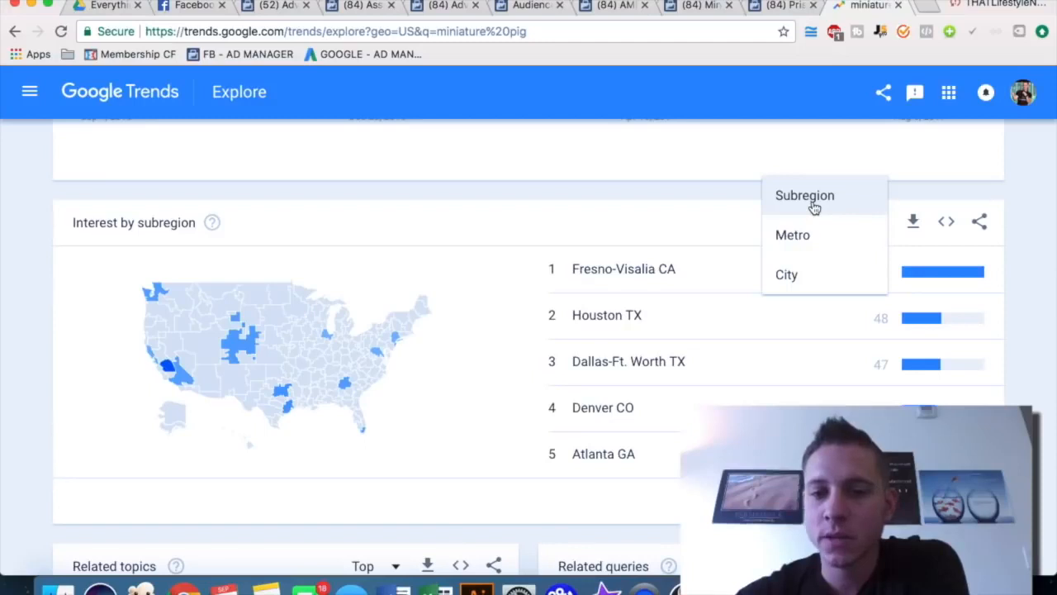
{"action": "left_click", "coordinate": [815, 207]}
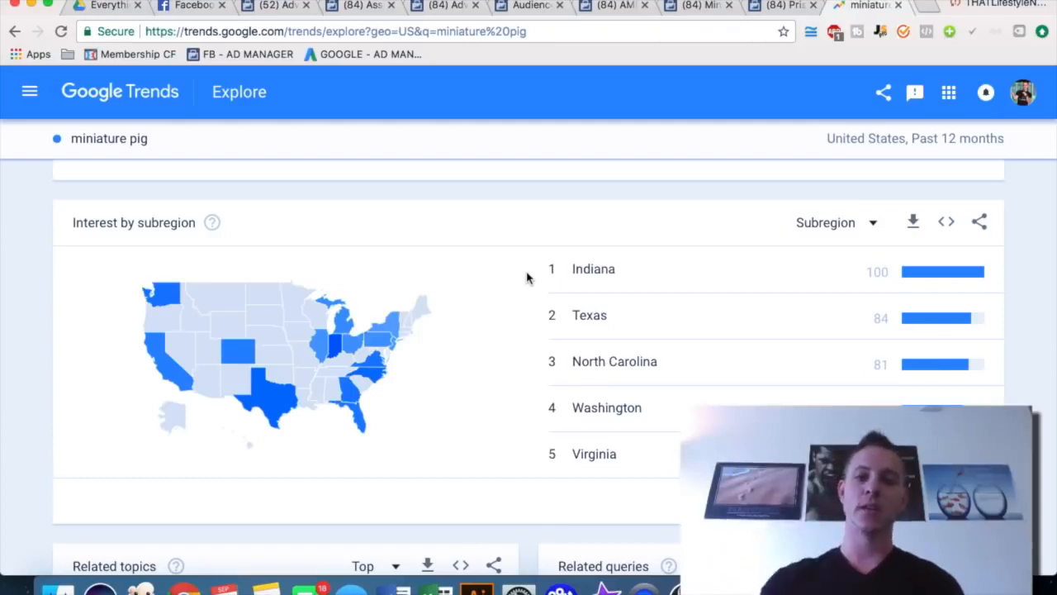
{"action": "left_click", "coordinate": [809, 222]}
{"action": "left_click", "coordinate": [818, 273]}
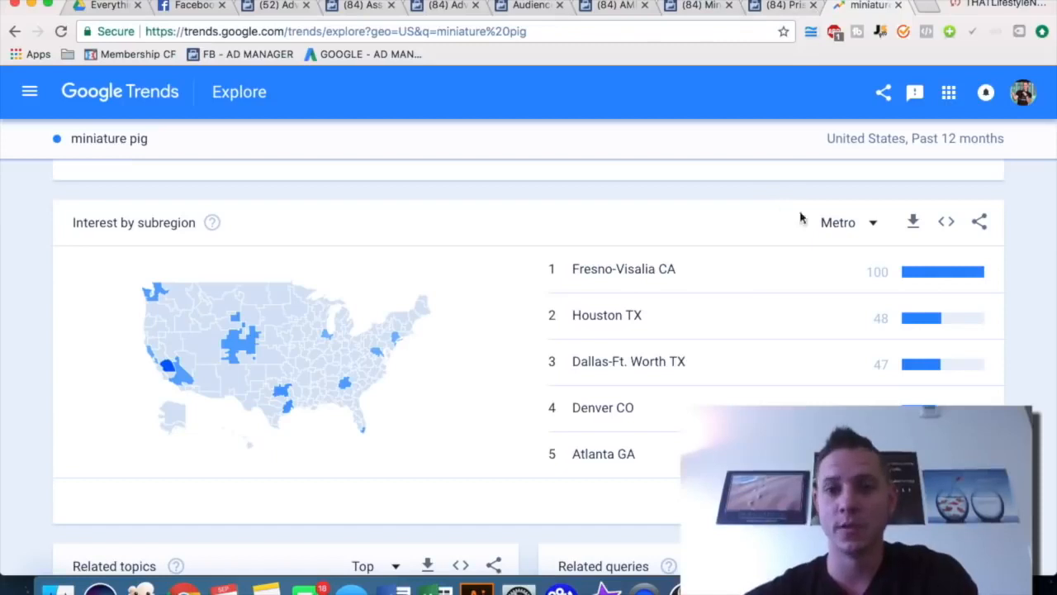
{"action": "left_click", "coordinate": [844, 223]}
{"action": "left_click", "coordinate": [805, 196]}
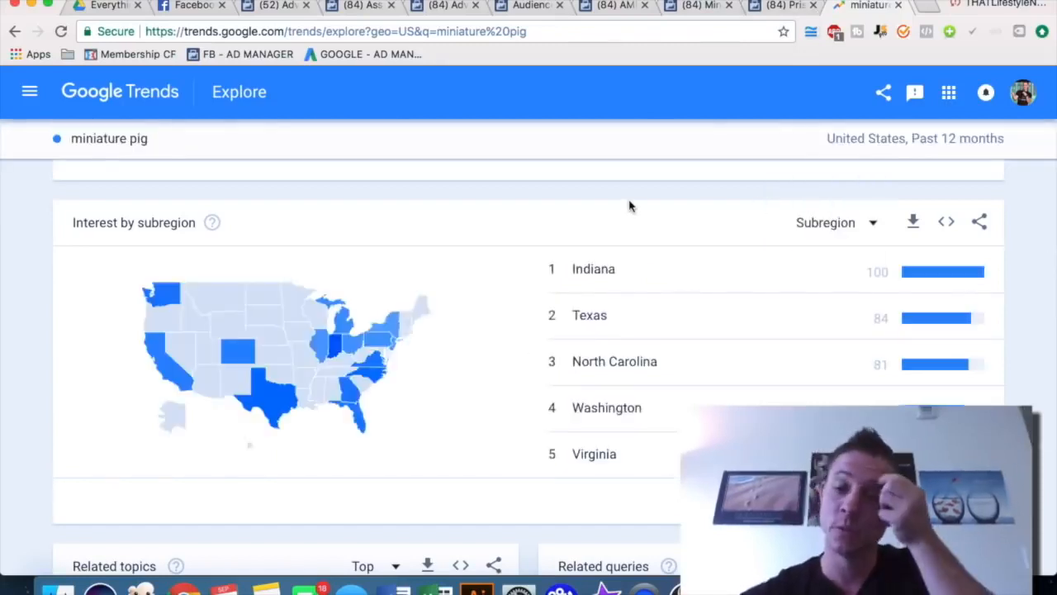
- Revisit the open mini pig page tabs, and return to the Page Likes data in Audience Insights
{"action": "left_click", "coordinate": [778, 5]}
{"action": "left_click", "coordinate": [690, 5]}
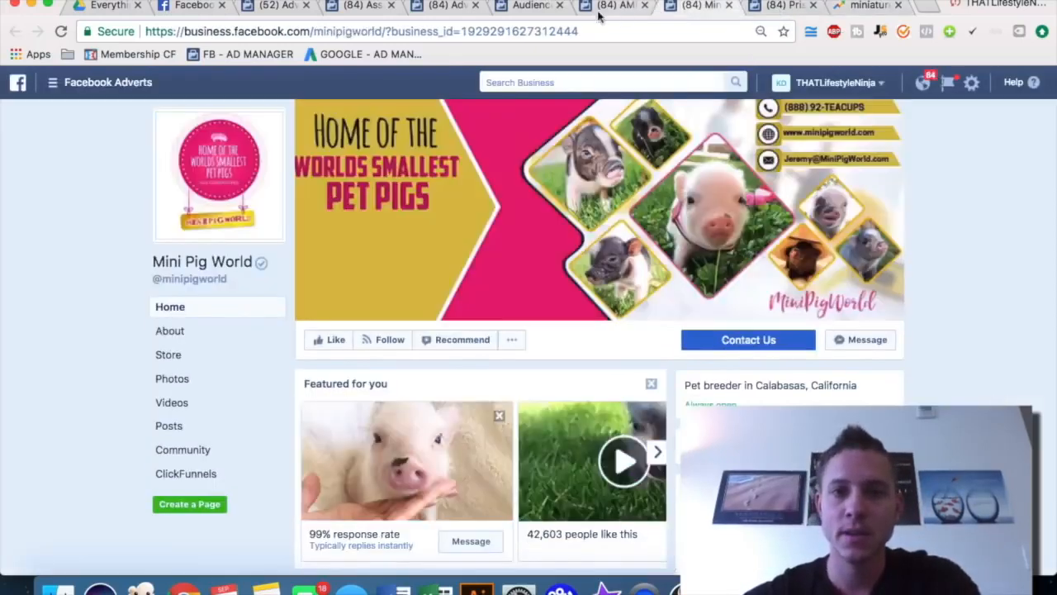
{"action": "left_click", "coordinate": [595, 5]}
{"action": "left_click", "coordinate": [522, 5]}
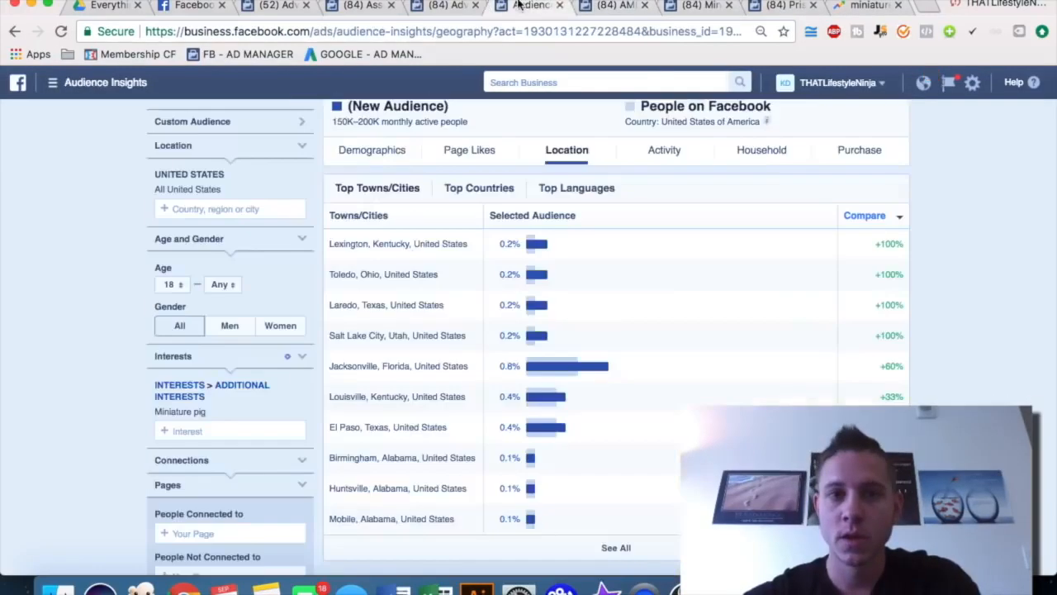
{"action": "left_click", "coordinate": [469, 151]}
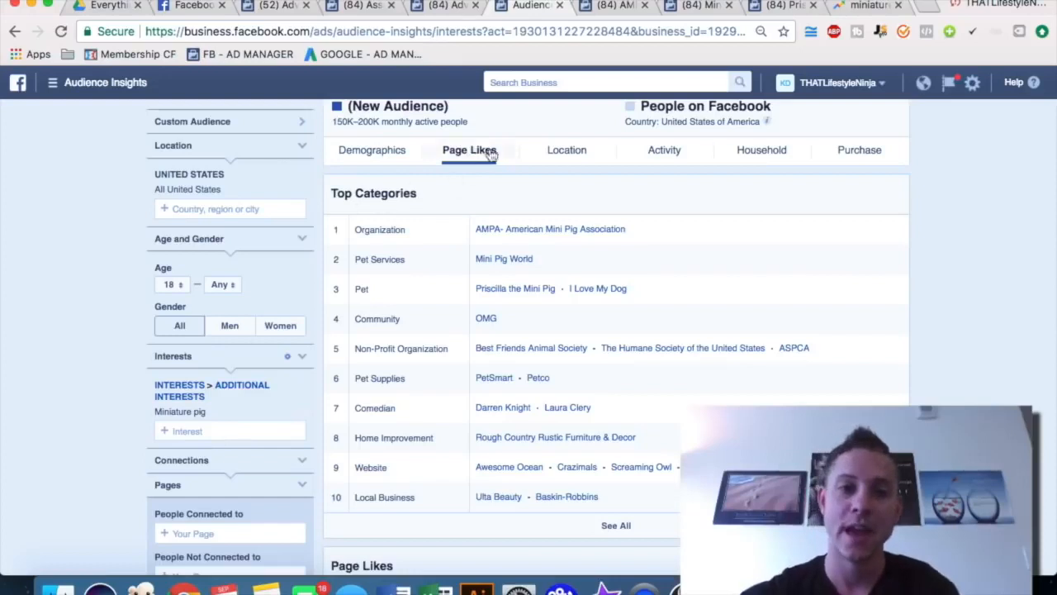
- Return to the advert set's audience settings and set the language to English (All)
{"action": "left_click", "coordinate": [445, 6]}
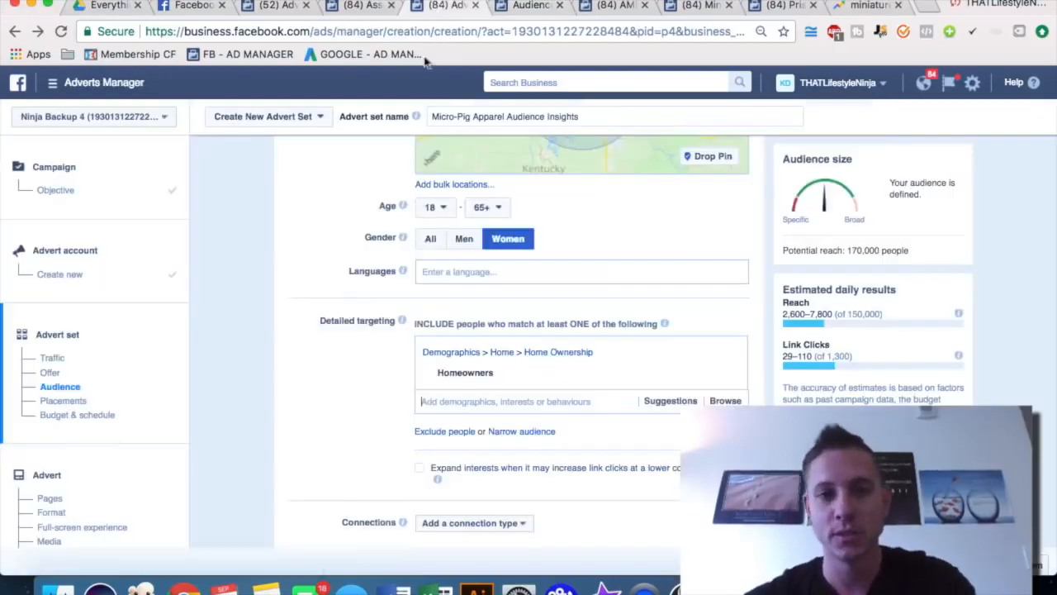
{"action": "left_click", "coordinate": [462, 276]}
{"action": "type", "text": "engl"}
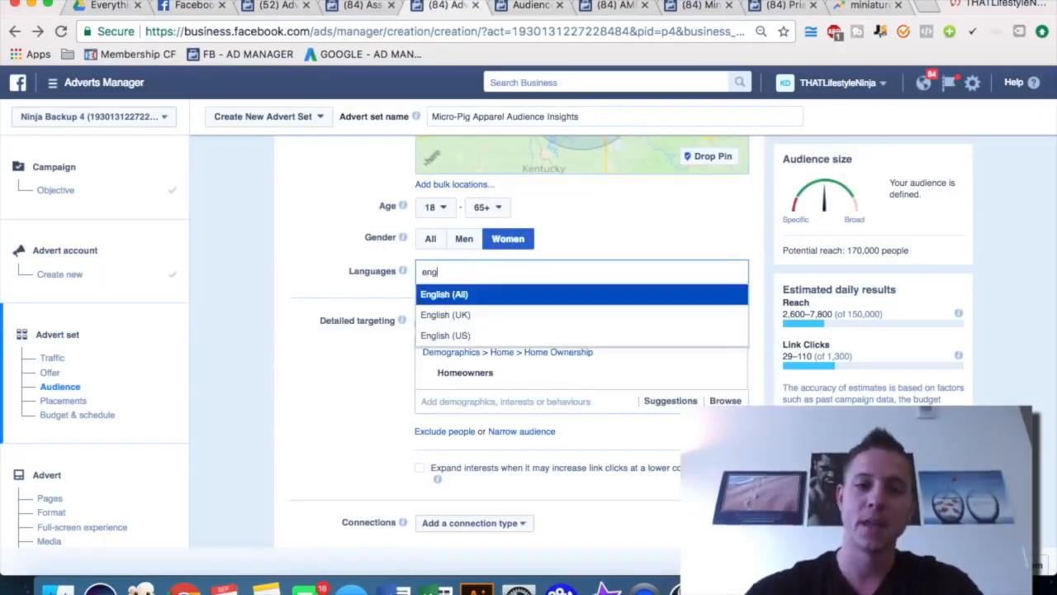
{"action": "type", "text": "ish"}
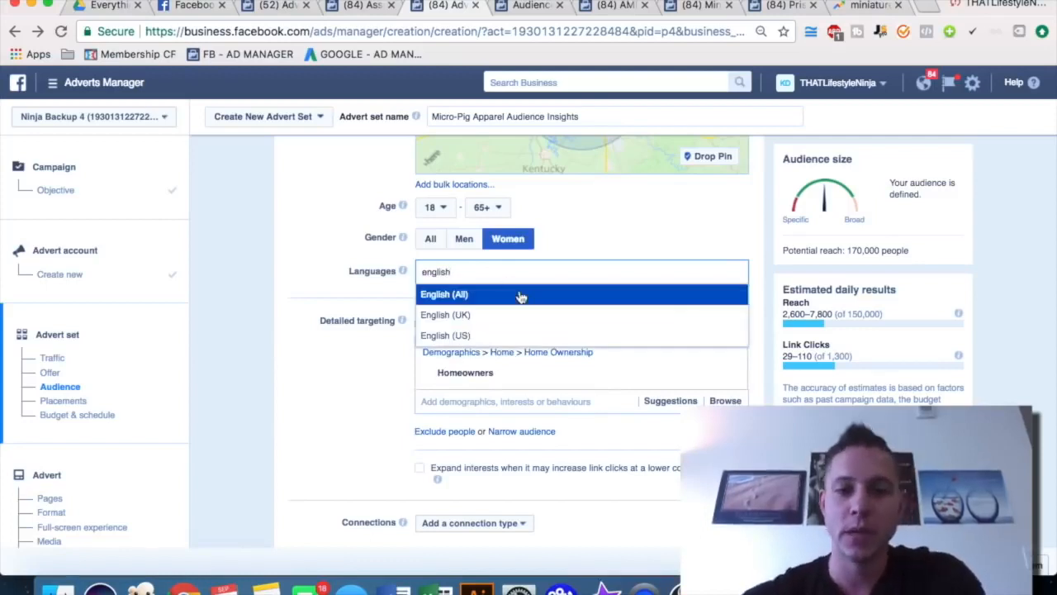
{"action": "key", "text": "Return"}
- Narrow the detailed targeting with a second condition group that people must also match, and highlight its heading
{"action": "scroll", "coordinate": [324, 304], "scroll_direction": "down", "scroll_amount": 2}
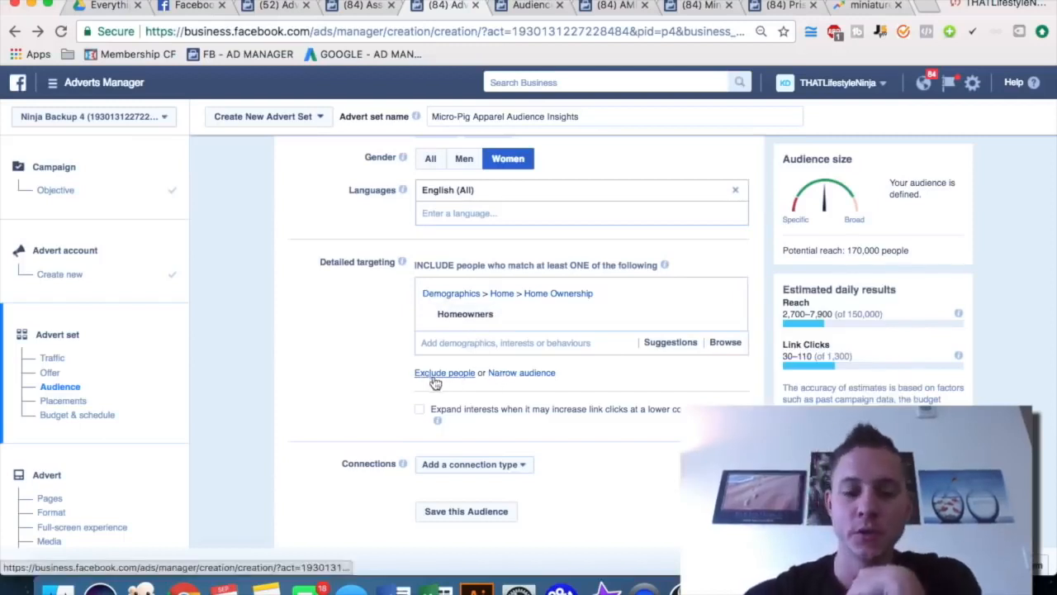
{"action": "left_click", "coordinate": [530, 373]}
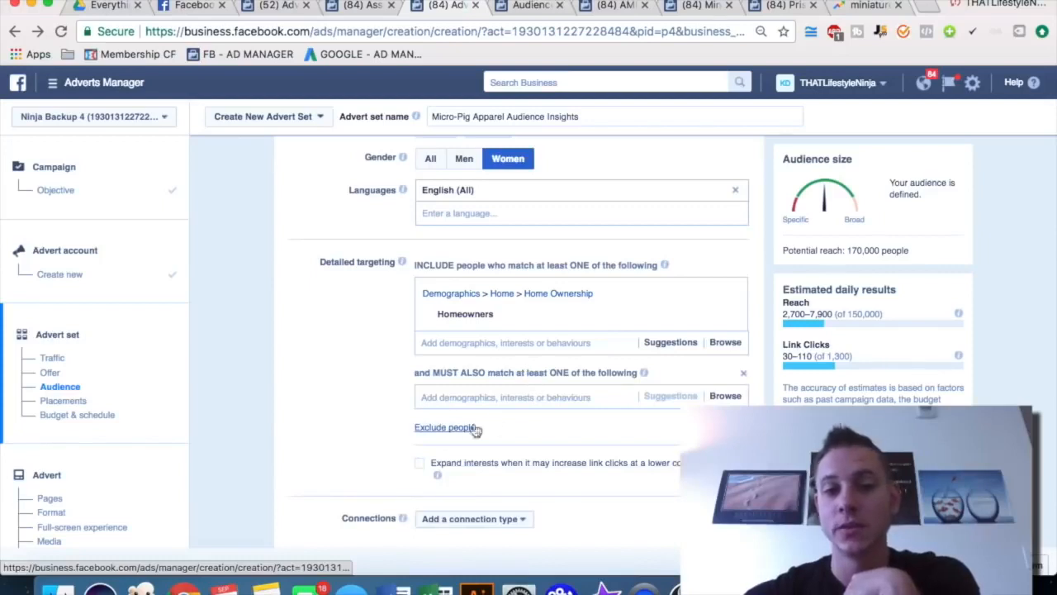
{"action": "triple_click", "coordinate": [452, 369]}
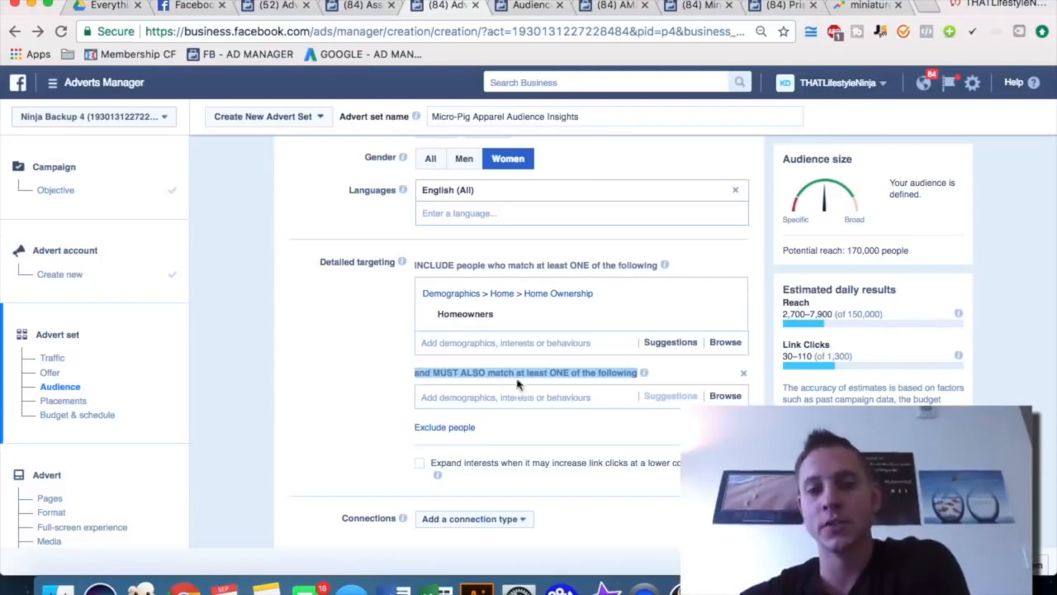
{"action": "left_click", "coordinate": [321, 369]}
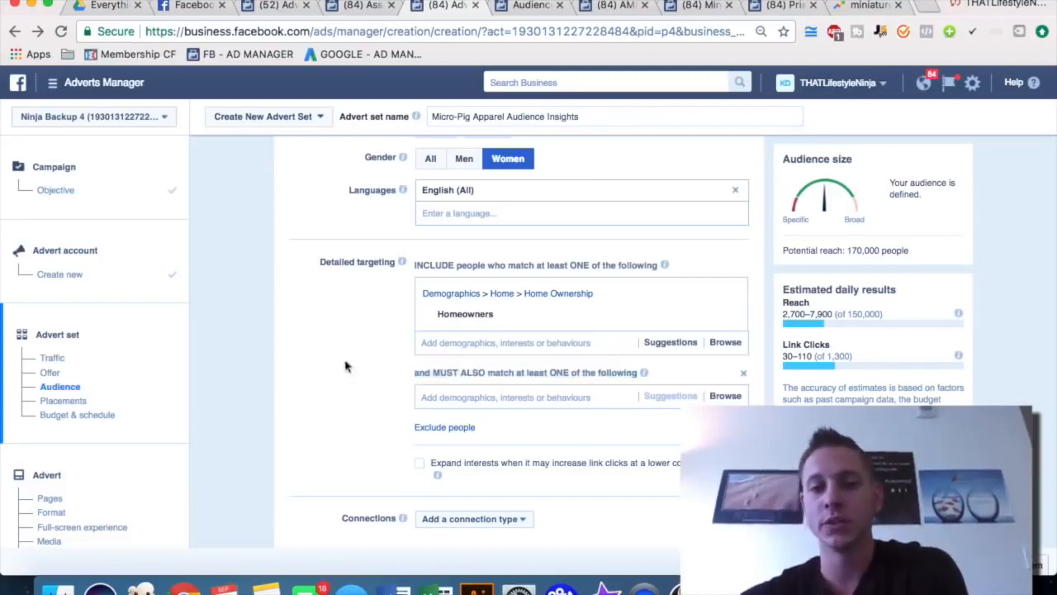
- Check the targeting suggestions for Homeowners, revisit the mini pig pages and Page Likes data, and return to the advert set
{"action": "left_click", "coordinate": [455, 336]}
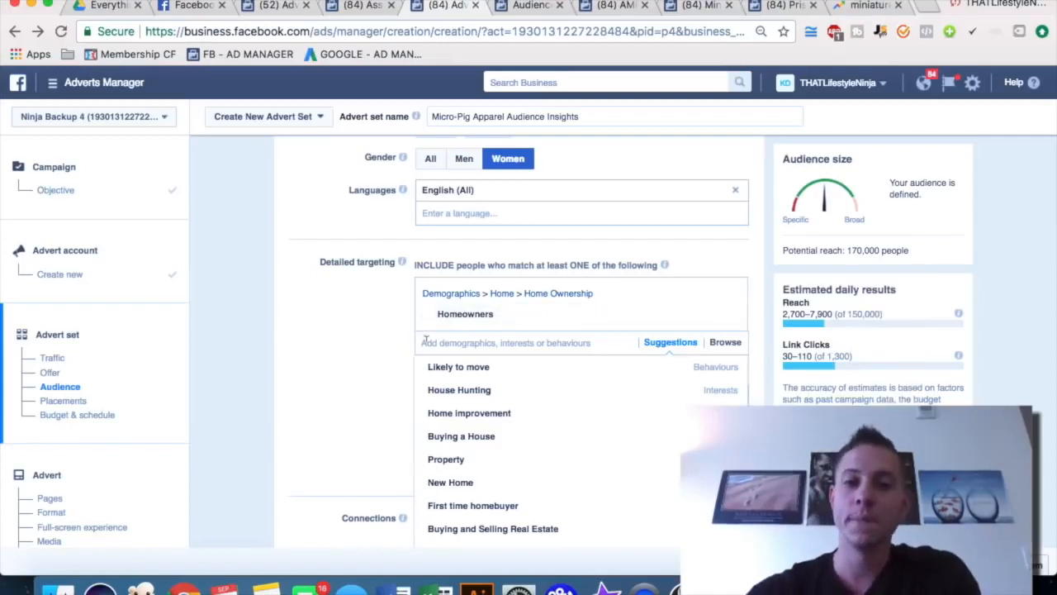
{"action": "left_click", "coordinate": [615, 6]}
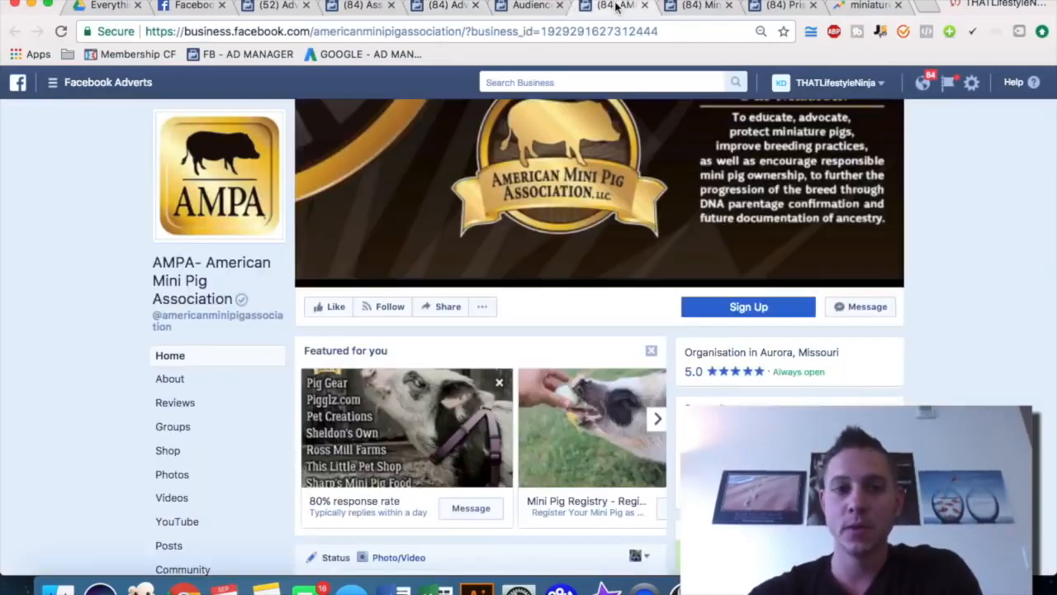
{"action": "left_click", "coordinate": [683, 6]}
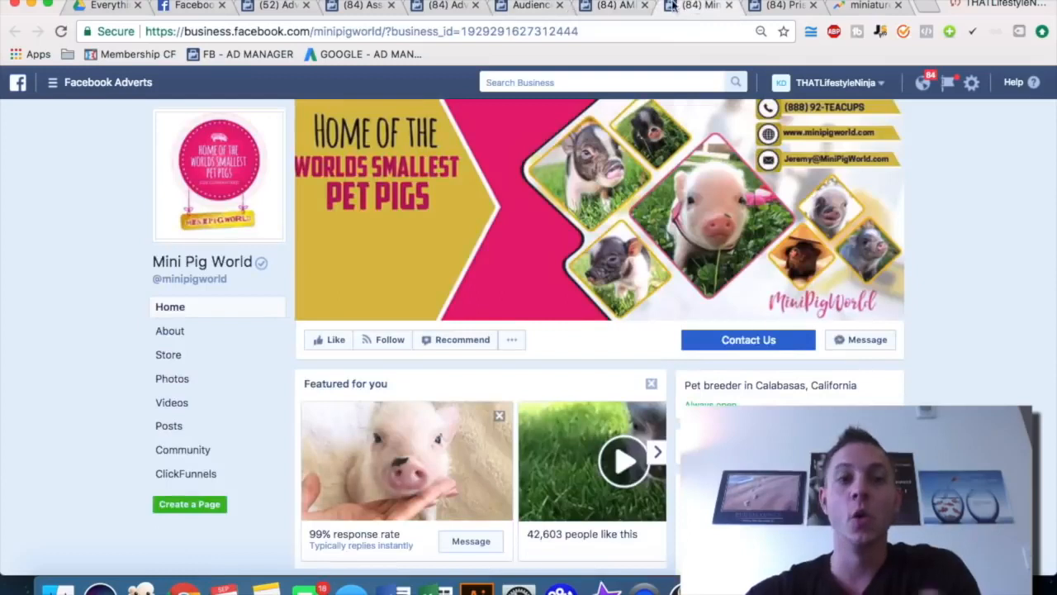
{"action": "left_click", "coordinate": [529, 6]}
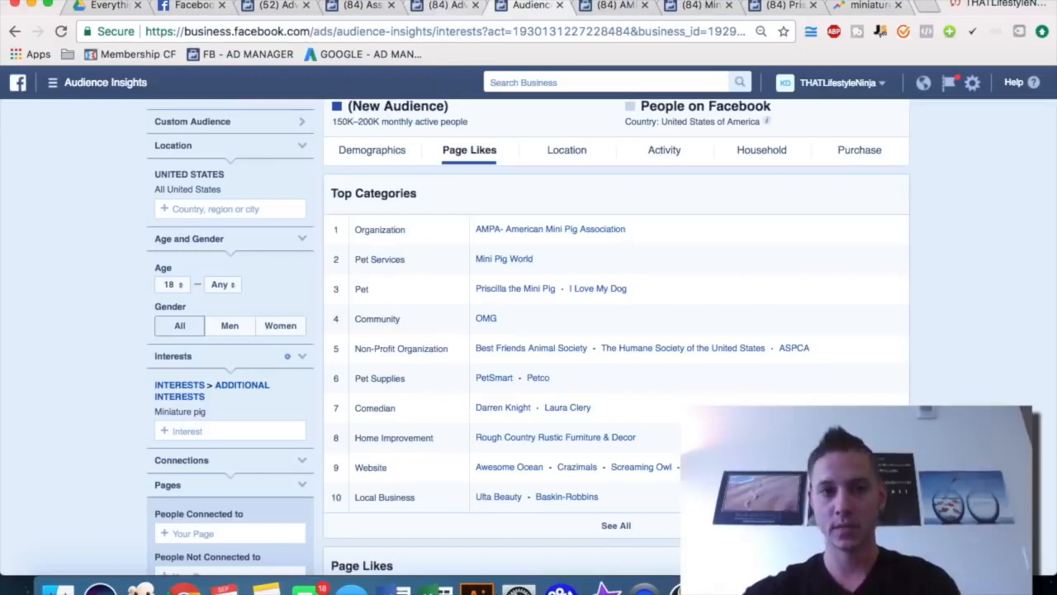
{"action": "left_click", "coordinate": [446, 6]}
{"action": "left_click", "coordinate": [362, 346]}
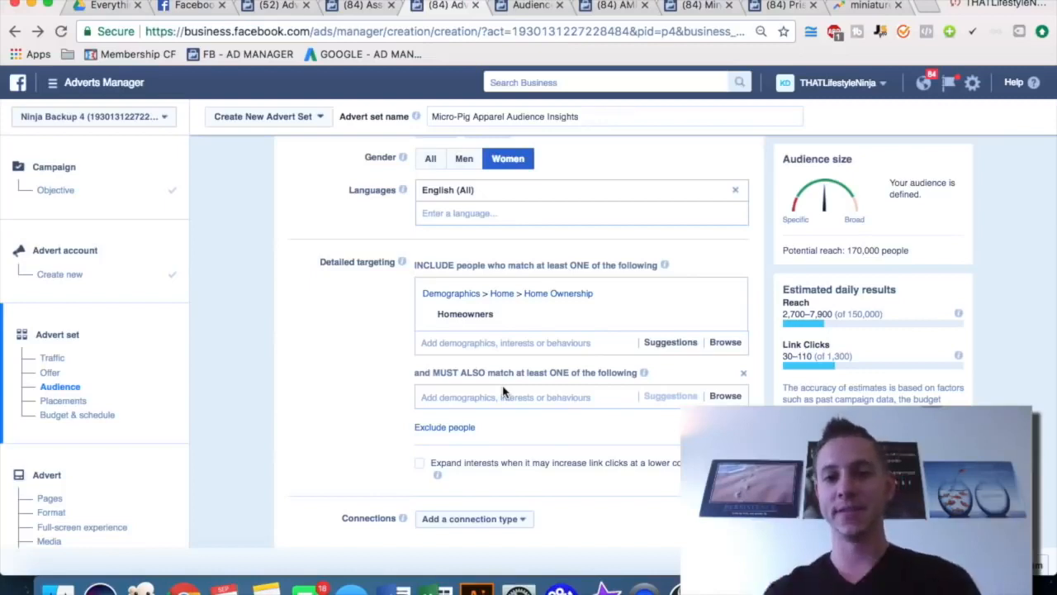
- Add the interest Miniature pig to the must-also-match targeting group
{"action": "scroll", "coordinate": [504, 392], "scroll_direction": "down", "scroll_amount": 2}
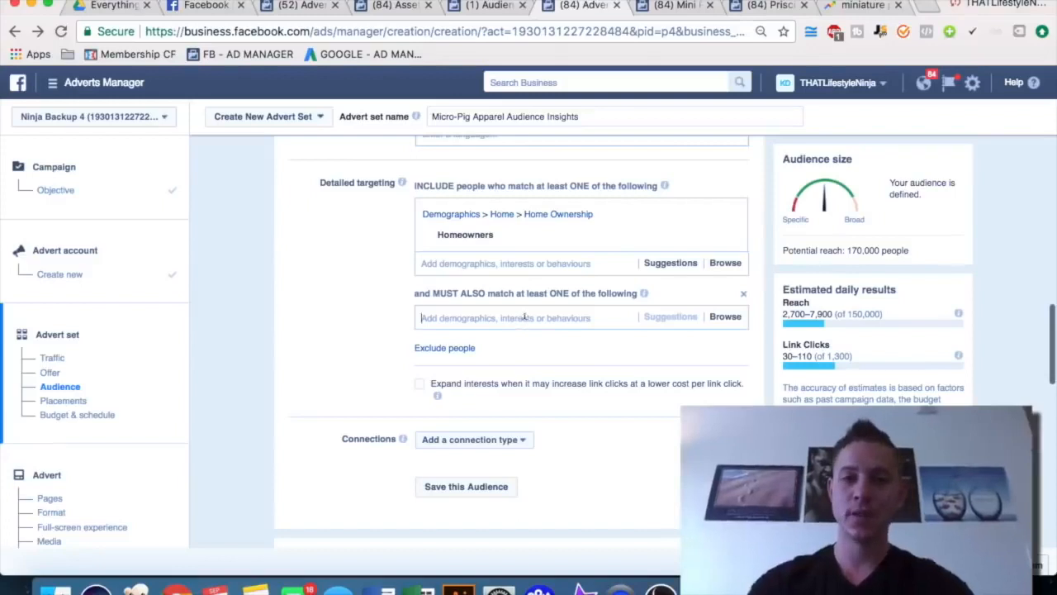
{"action": "left_click", "coordinate": [524, 318]}
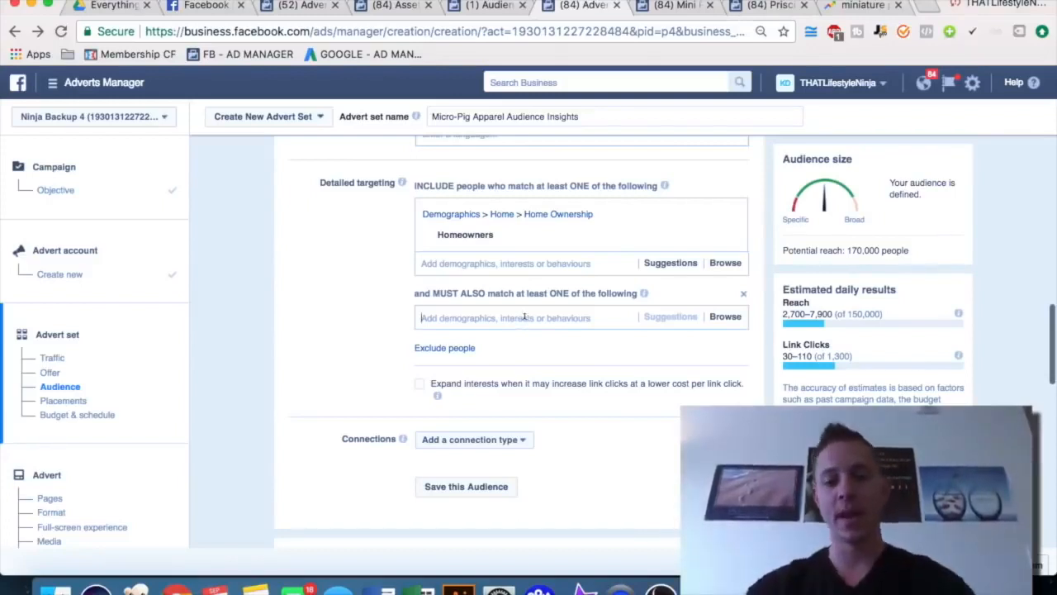
{"action": "type", "text": "miniature pig"}
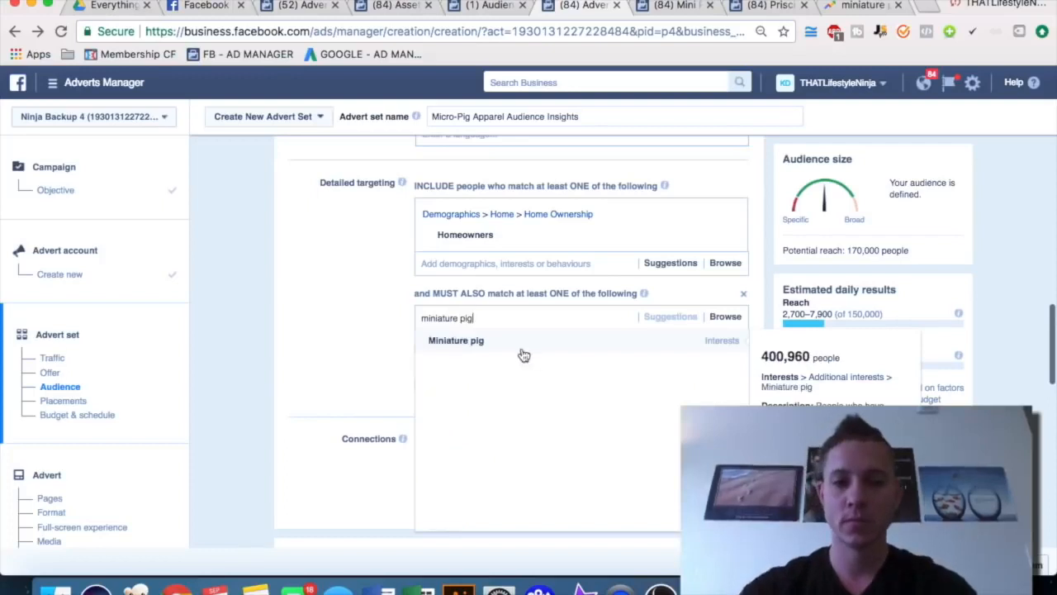
{"action": "left_click", "coordinate": [511, 348]}
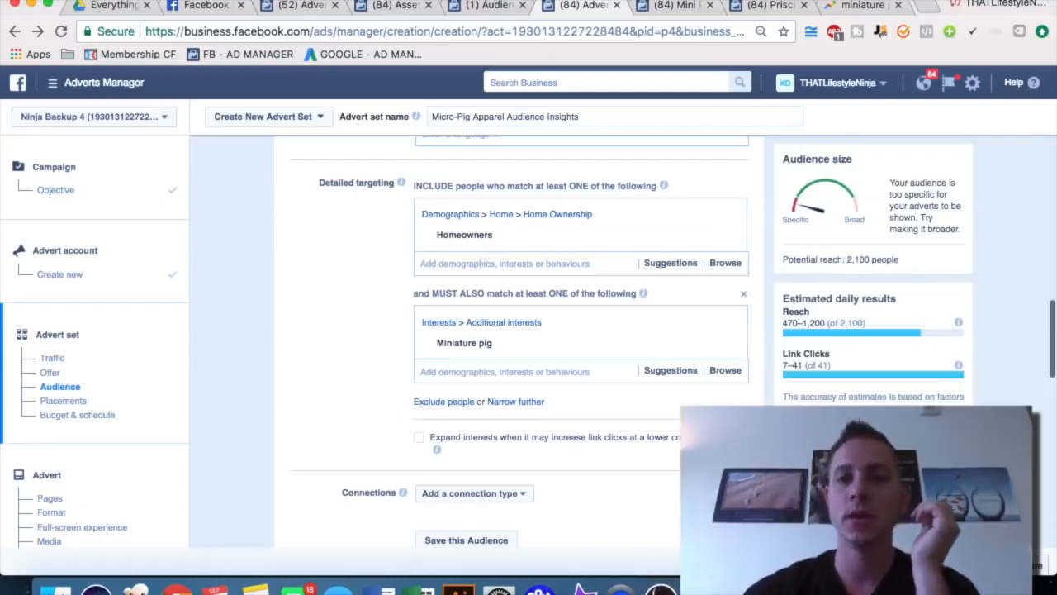
- Review the relevant pages under Page Likes and the Household data for the miniature pig audience in Audience Insights
{"action": "left_click", "coordinate": [489, 5]}
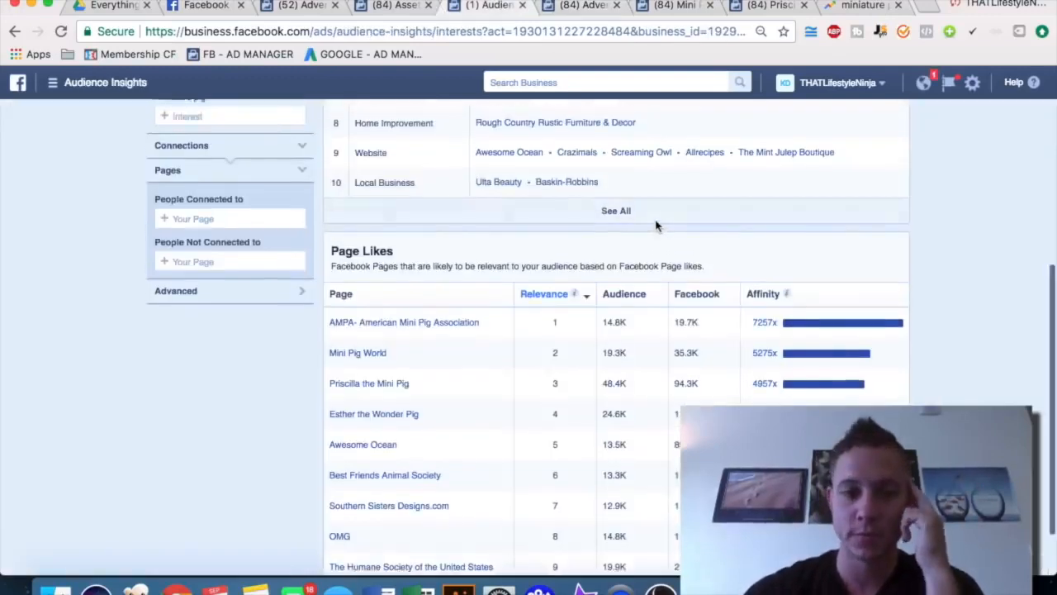
{"action": "scroll", "coordinate": [656, 223], "scroll_direction": "down", "scroll_amount": 2}
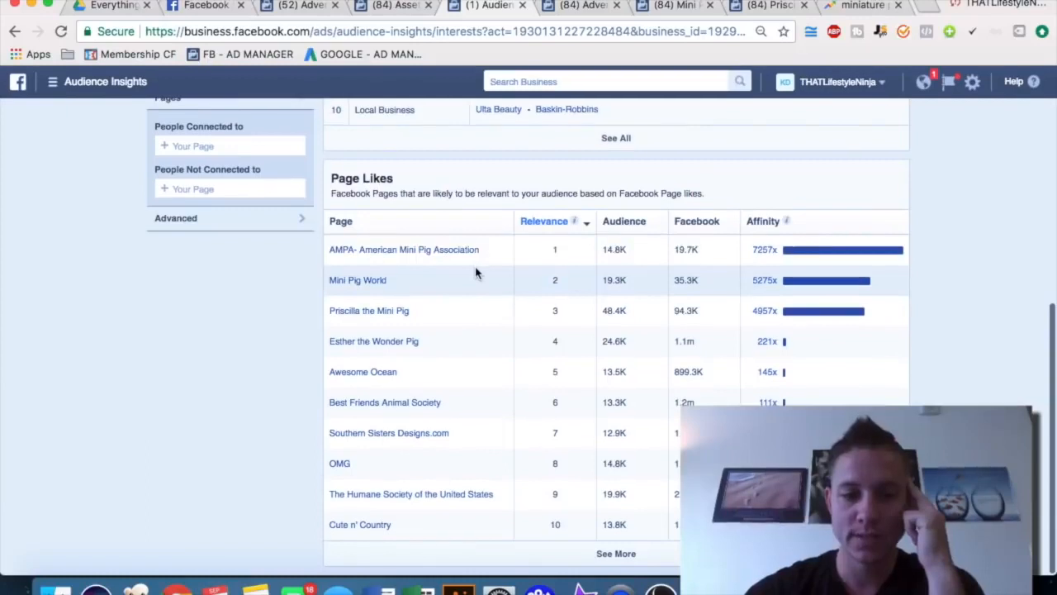
{"action": "scroll", "coordinate": [472, 281], "scroll_direction": "up", "scroll_amount": 8}
{"action": "scroll", "coordinate": [469, 291], "scroll_direction": "up", "scroll_amount": 3}
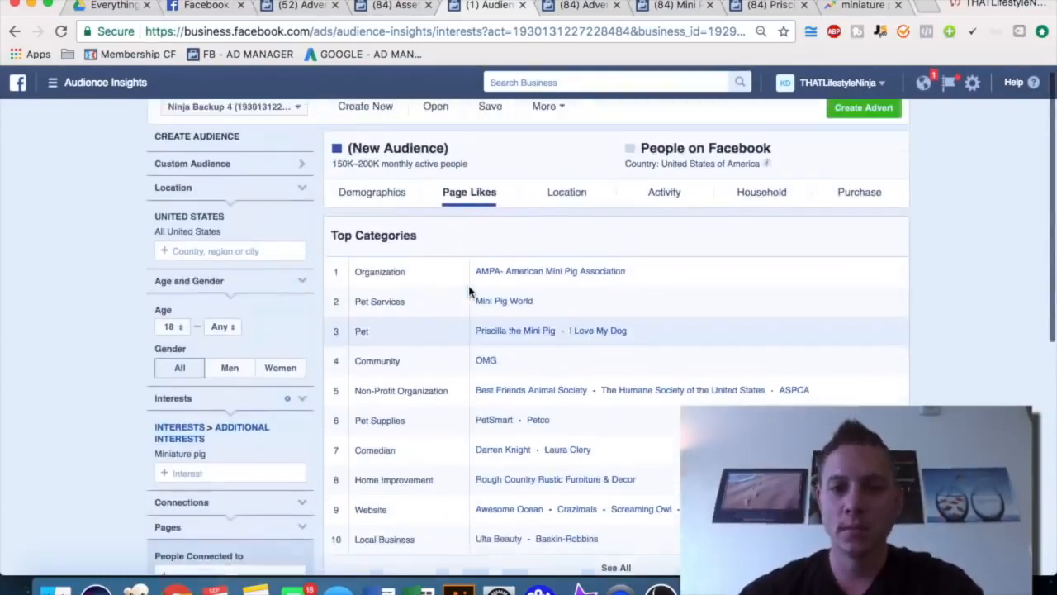
{"action": "left_click", "coordinate": [771, 202]}
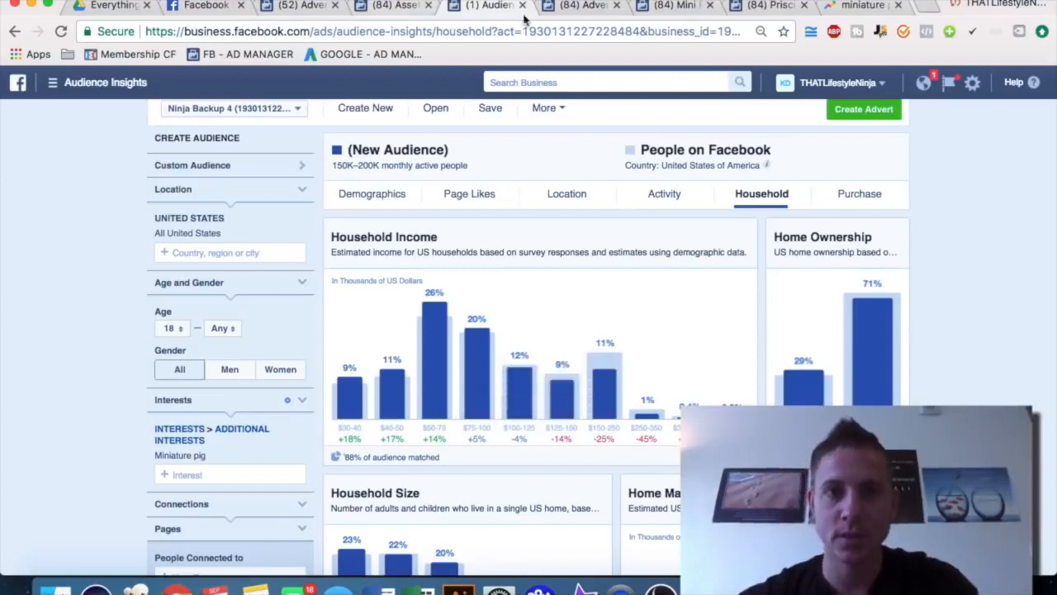
- Return to the advert set and open the Demographics > Financial > Income brackets for the Homeowners targeting group
{"action": "left_click", "coordinate": [582, 6]}
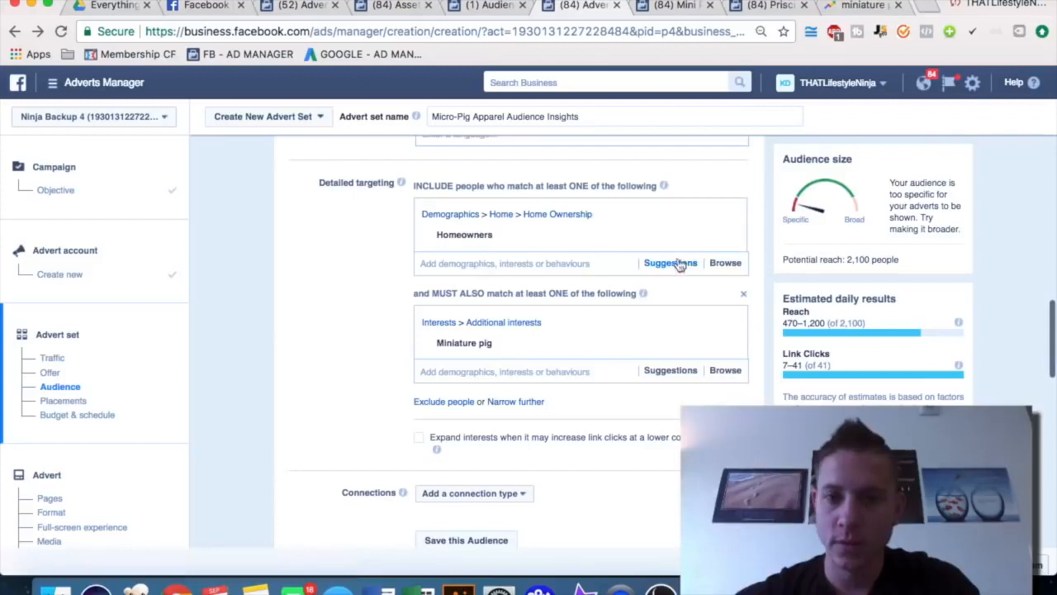
{"action": "left_click", "coordinate": [723, 264]}
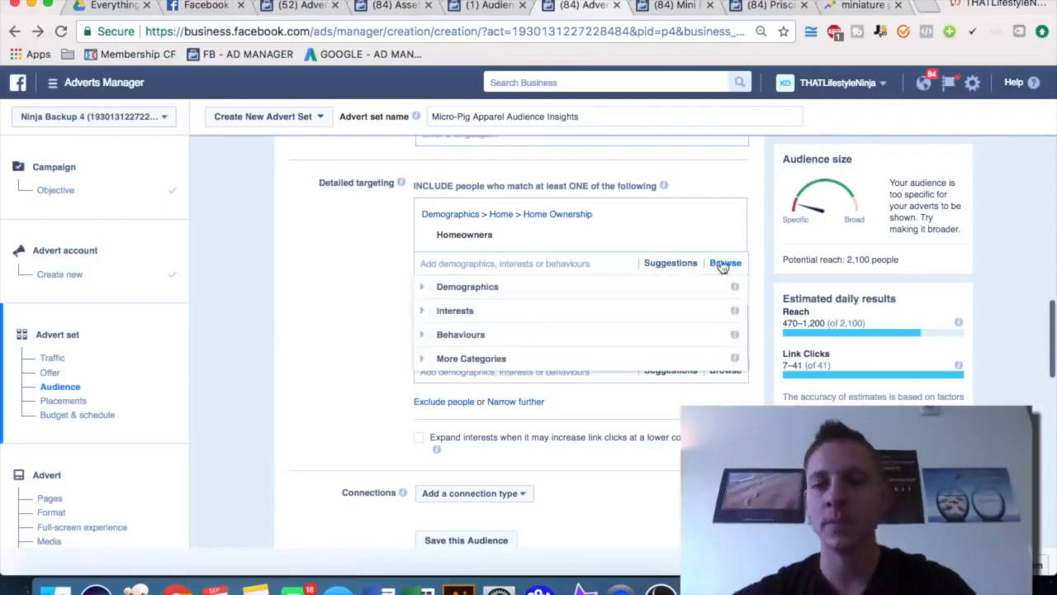
{"action": "left_click", "coordinate": [586, 296]}
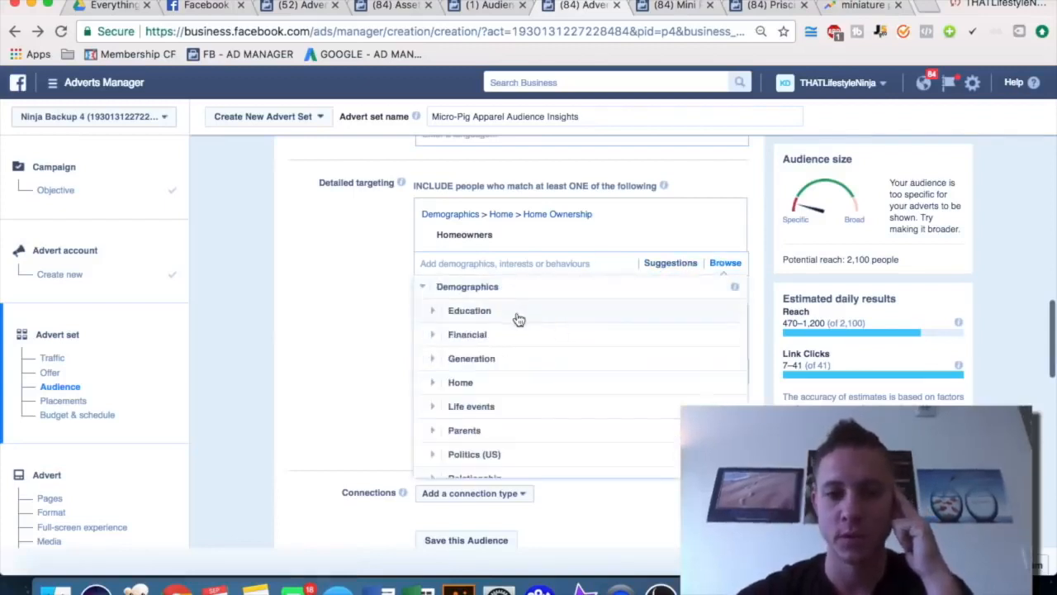
{"action": "left_click", "coordinate": [469, 335]}
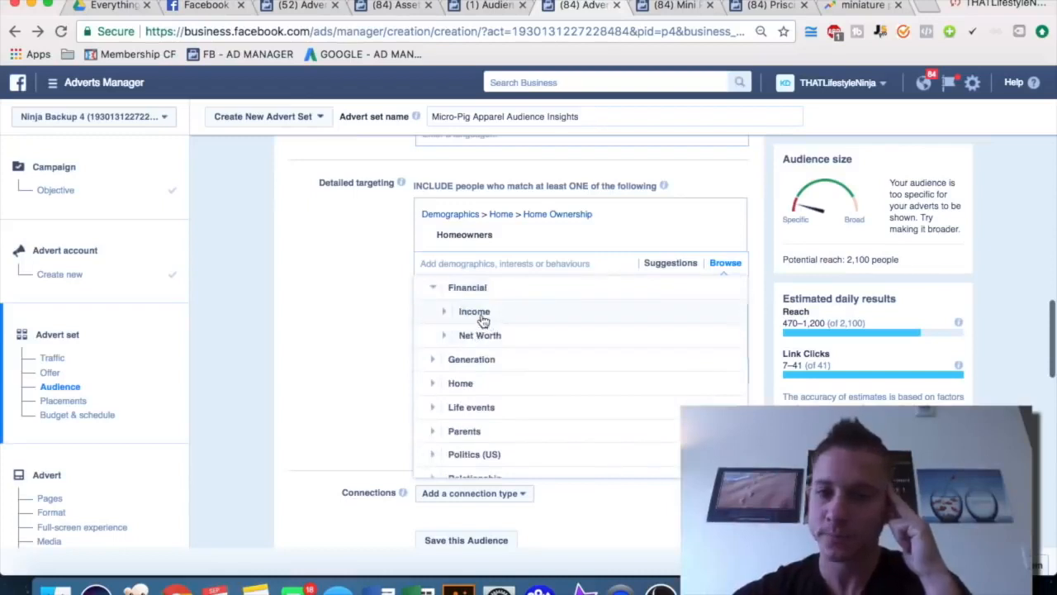
{"action": "left_click", "coordinate": [483, 321]}
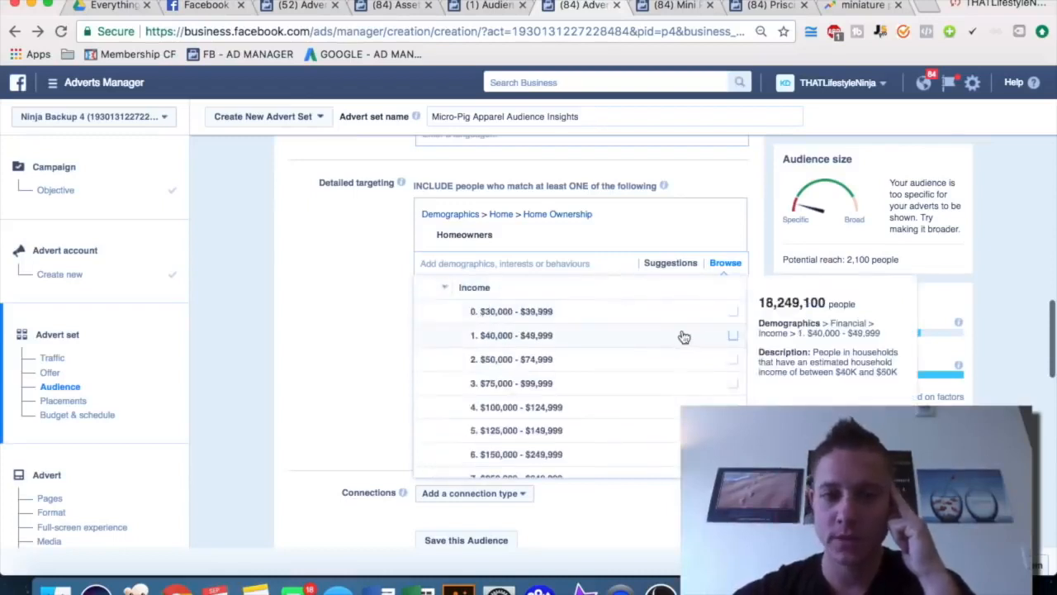
- Check the household income chart and add the $50,000 - $74,999 and $75,000 - $99,999 income brackets to the Homeowners group
{"action": "left_click", "coordinate": [487, 5]}
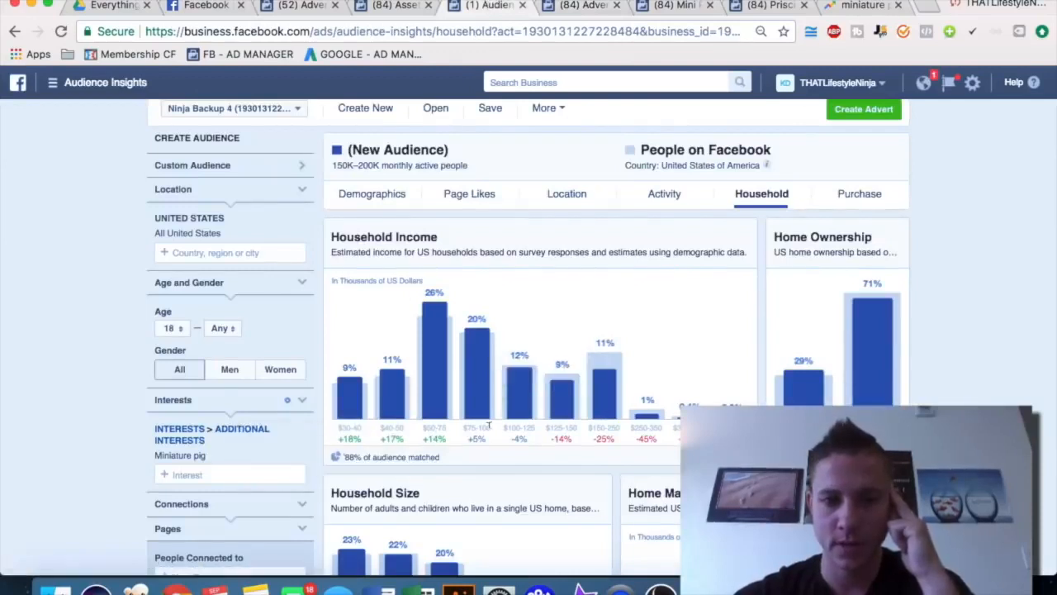
{"action": "left_click", "coordinate": [578, 14]}
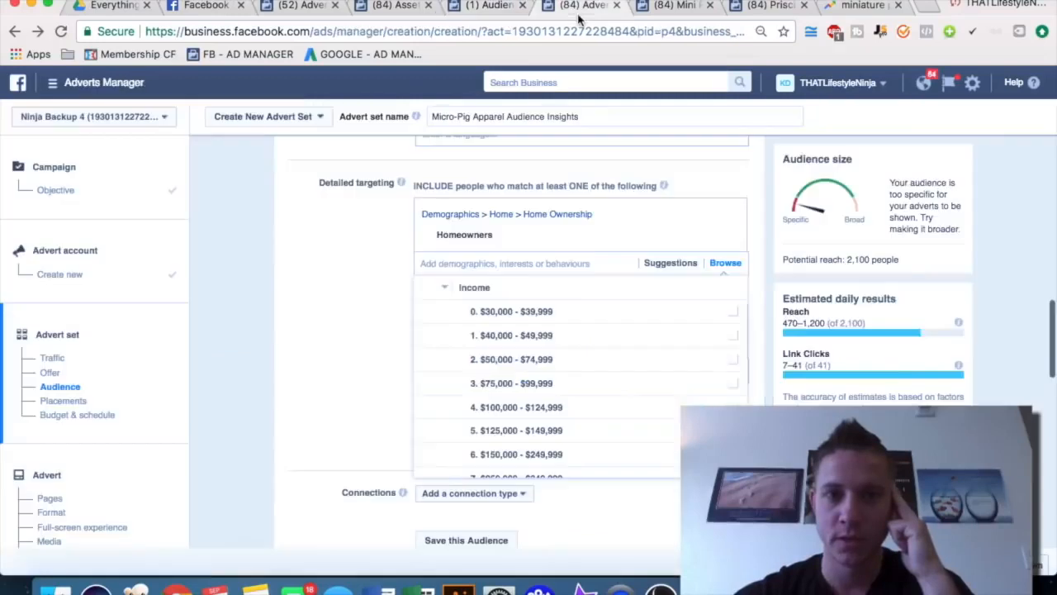
{"action": "left_click", "coordinate": [733, 364]}
{"action": "left_click", "coordinate": [732, 377]}
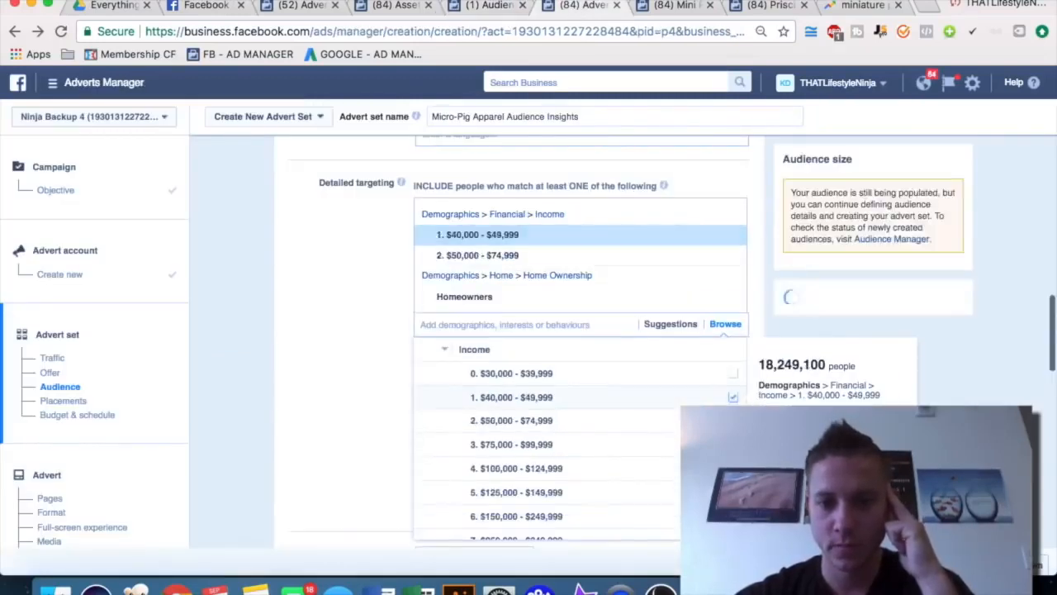
{"action": "left_click", "coordinate": [733, 398]}
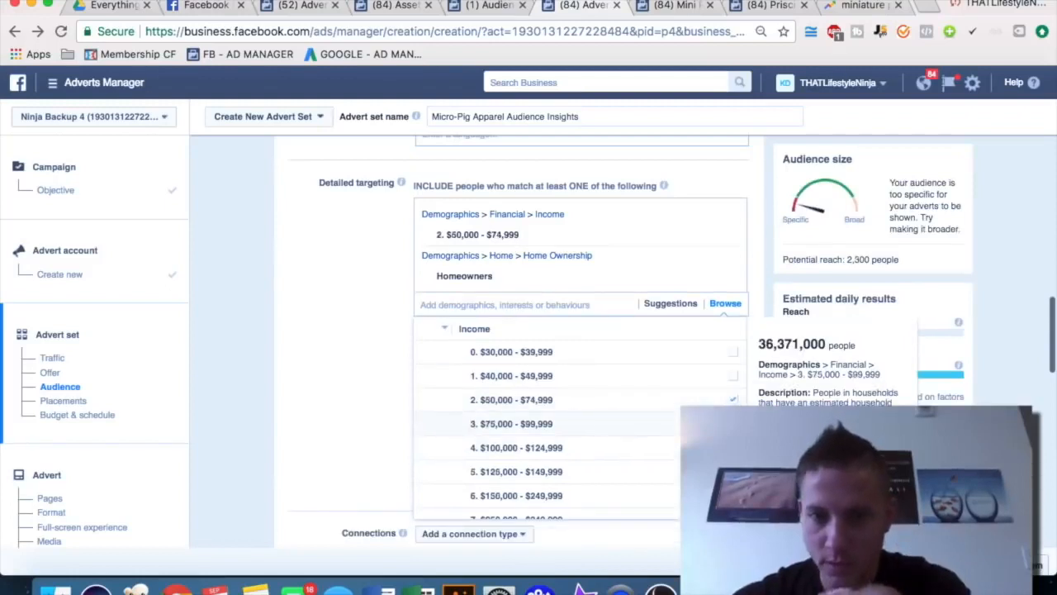
{"action": "left_click", "coordinate": [545, 423]}
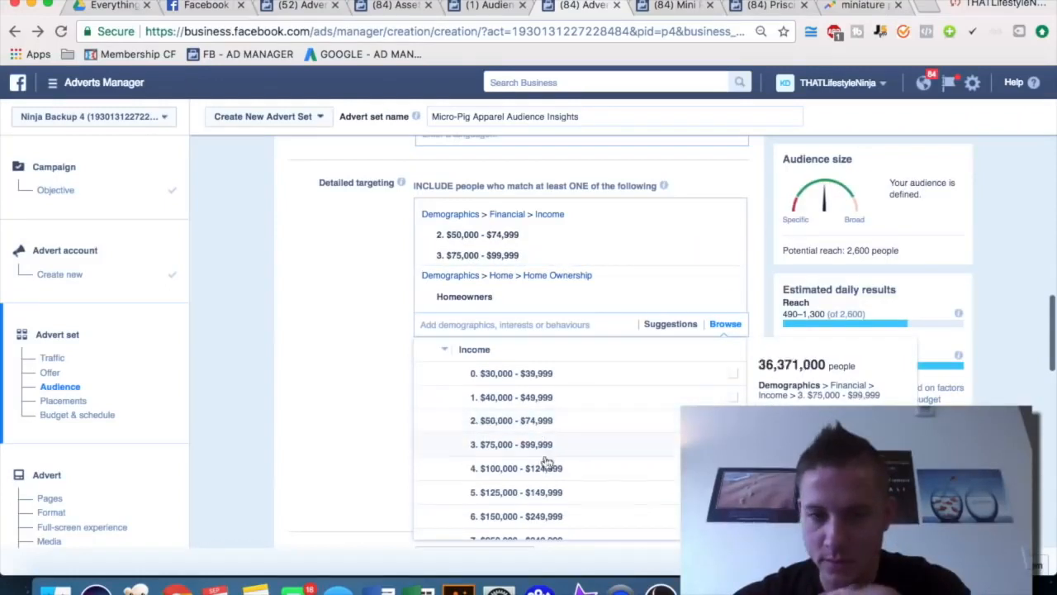
{"action": "left_click", "coordinate": [337, 393]}
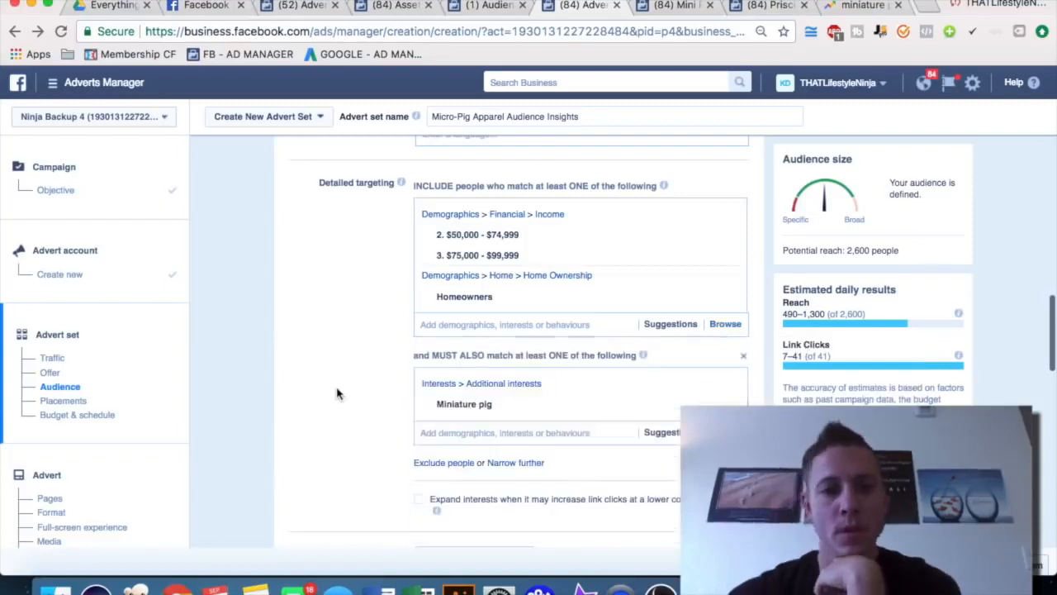
- Search for Mini Pig World as an interest in the must-also-match targeting group and clear the entry
{"action": "mouse_move", "coordinate": [434, 237]}
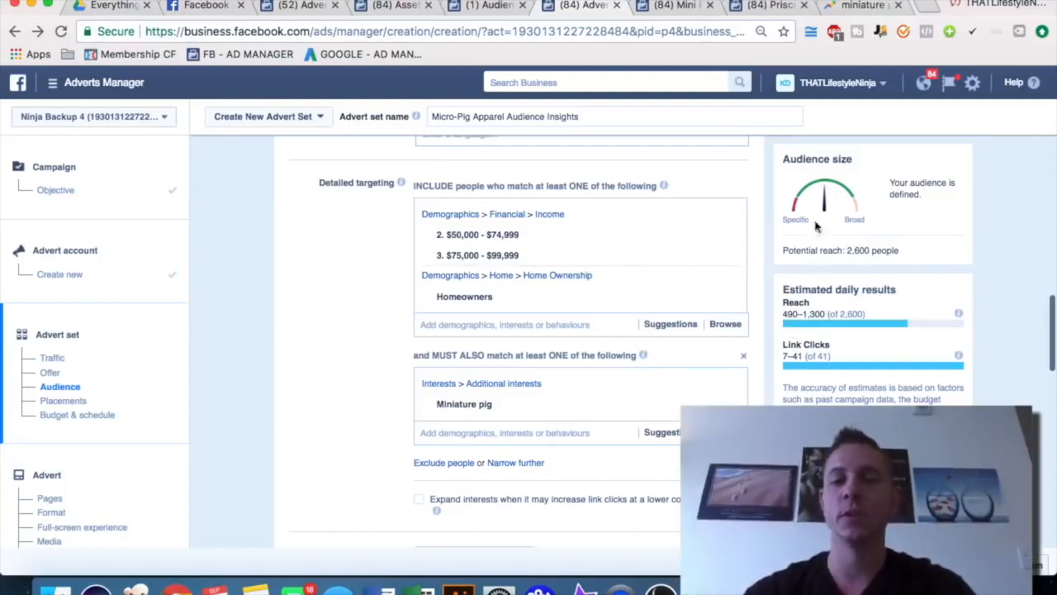
{"action": "left_click", "coordinate": [513, 465]}
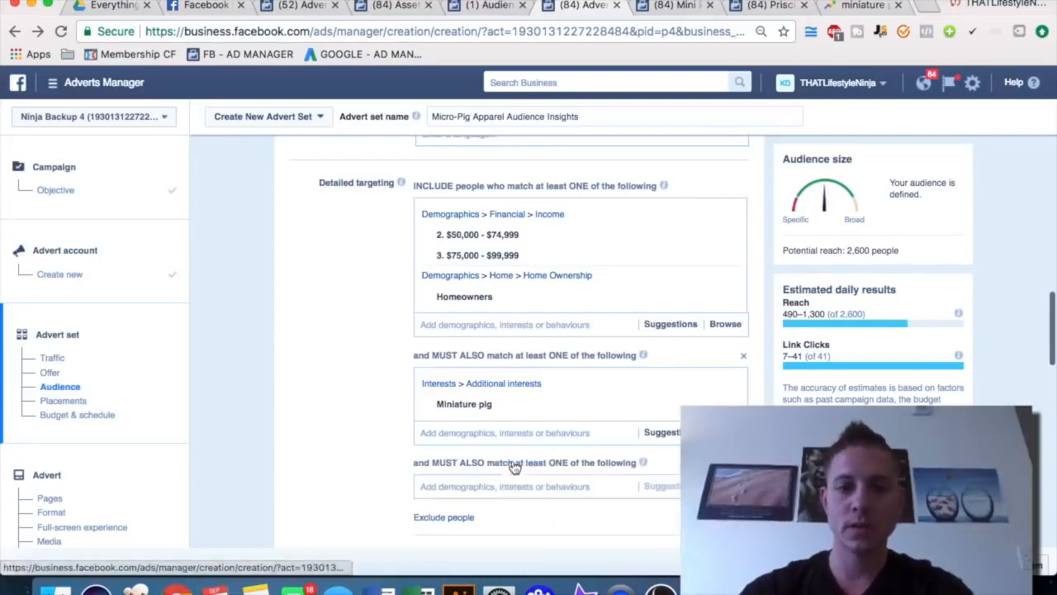
{"action": "left_click", "coordinate": [524, 427]}
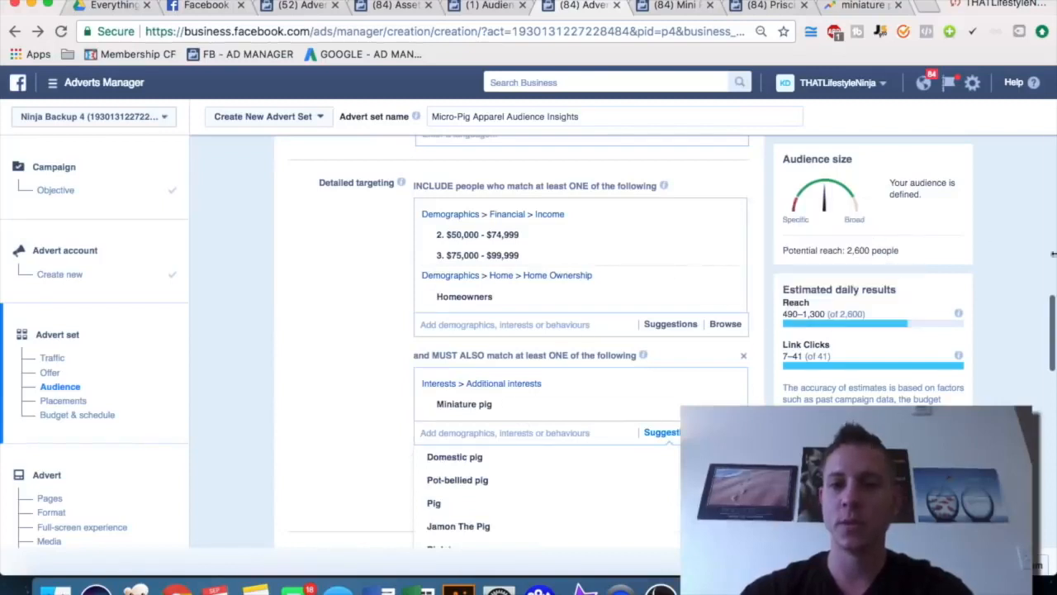
{"action": "left_click", "coordinate": [665, 6]}
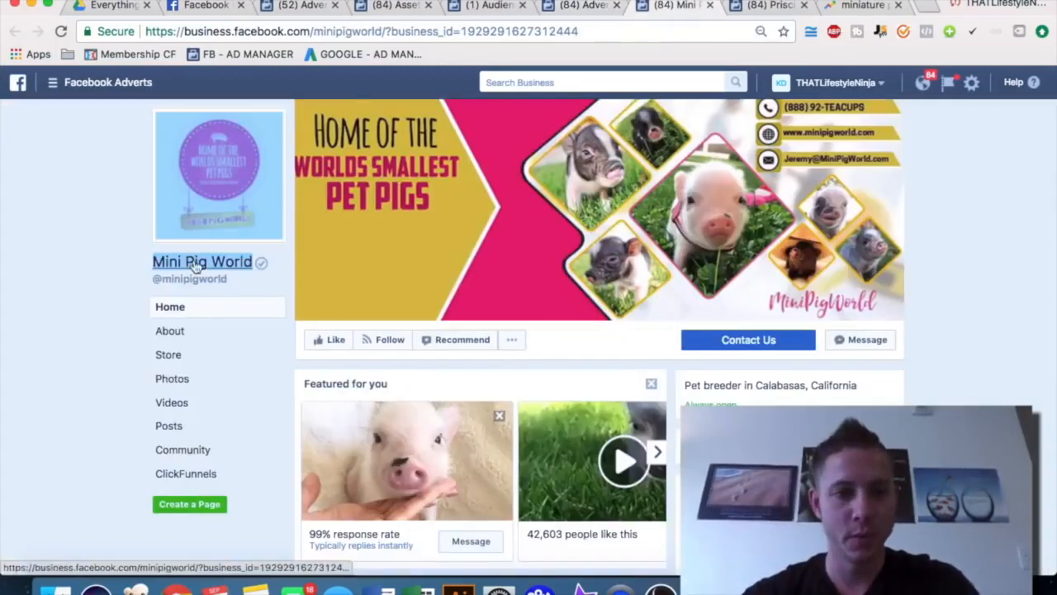
{"action": "left_click", "coordinate": [570, 6]}
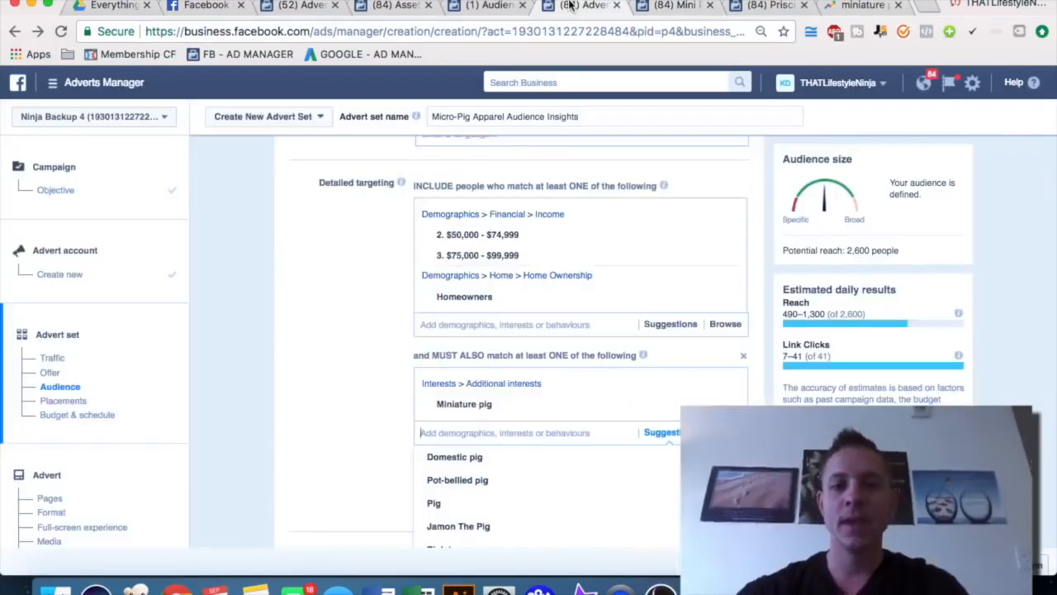
{"action": "type", "text": "Mini Pig World"}
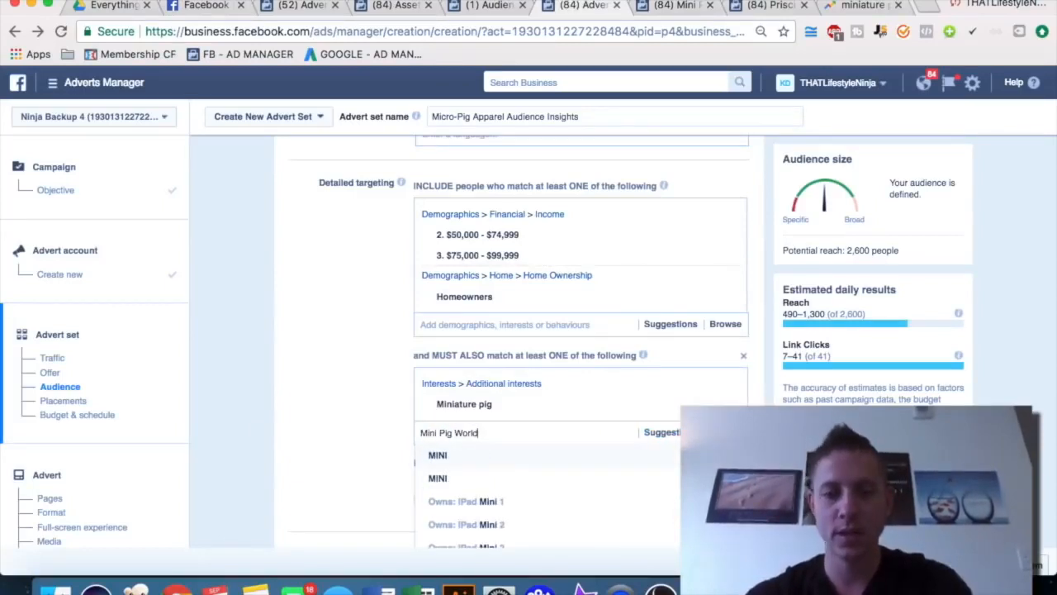
{"action": "scroll", "coordinate": [283, 373], "scroll_direction": "down", "scroll_amount": 3}
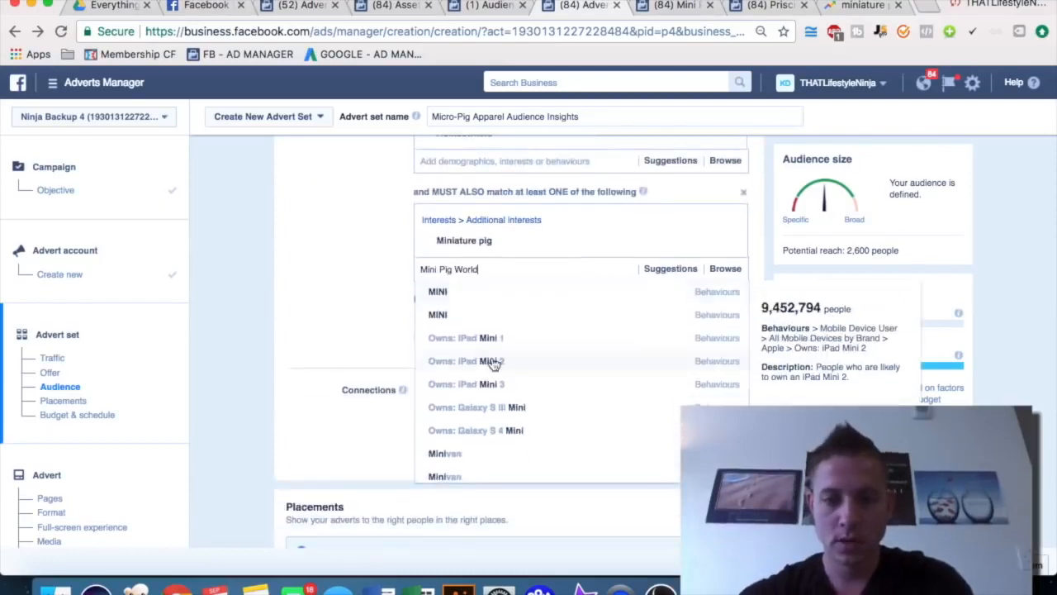
{"action": "scroll", "coordinate": [494, 364], "scroll_direction": "down", "scroll_amount": 1}
{"action": "scroll", "coordinate": [347, 243], "scroll_direction": "up", "scroll_amount": 2}
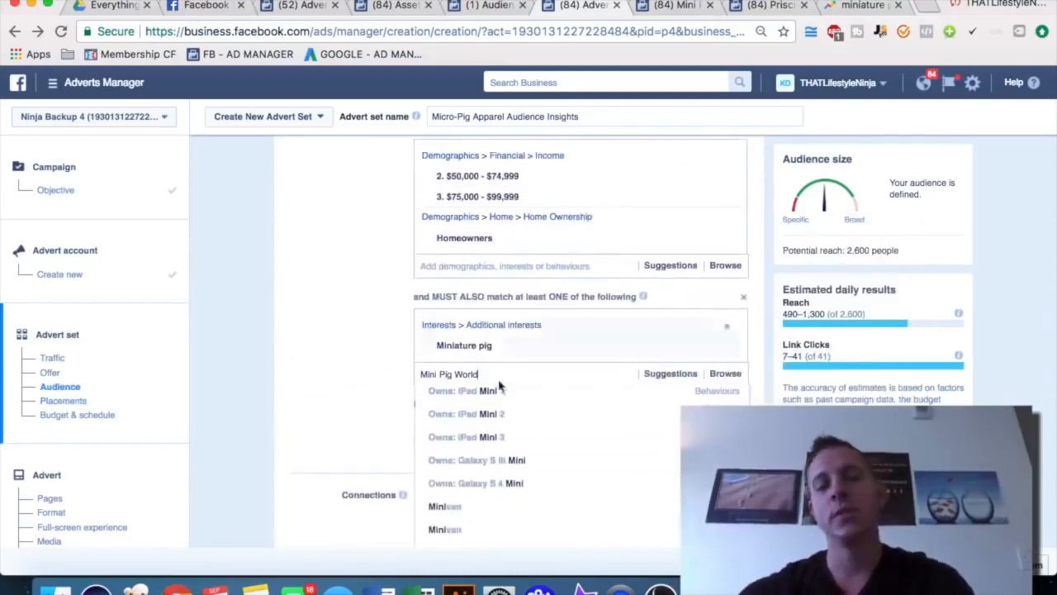
{"action": "triple_click", "coordinate": [492, 373]}
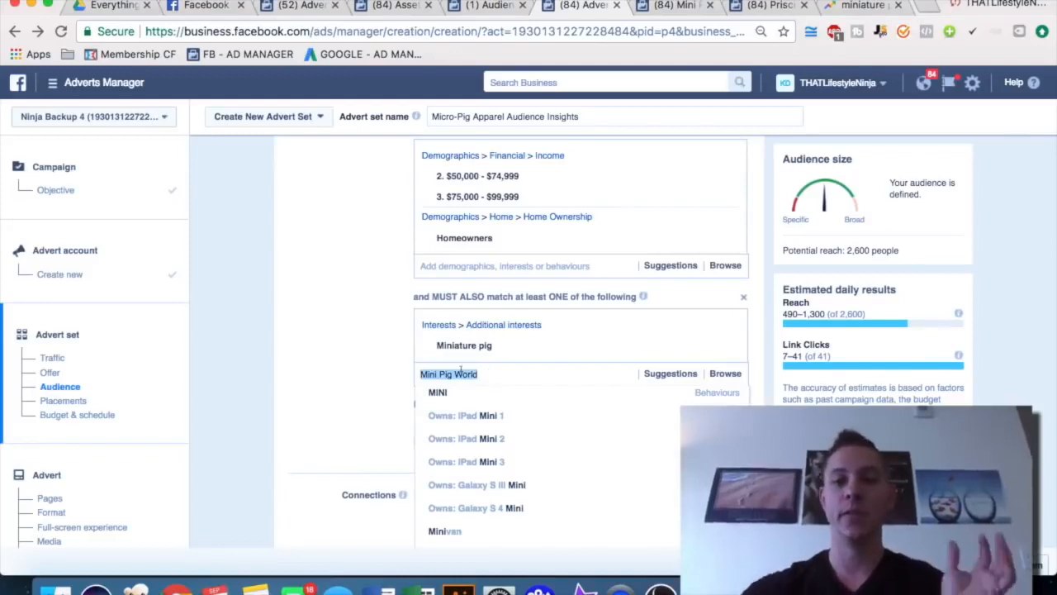
{"action": "key", "text": "BackSpace"}
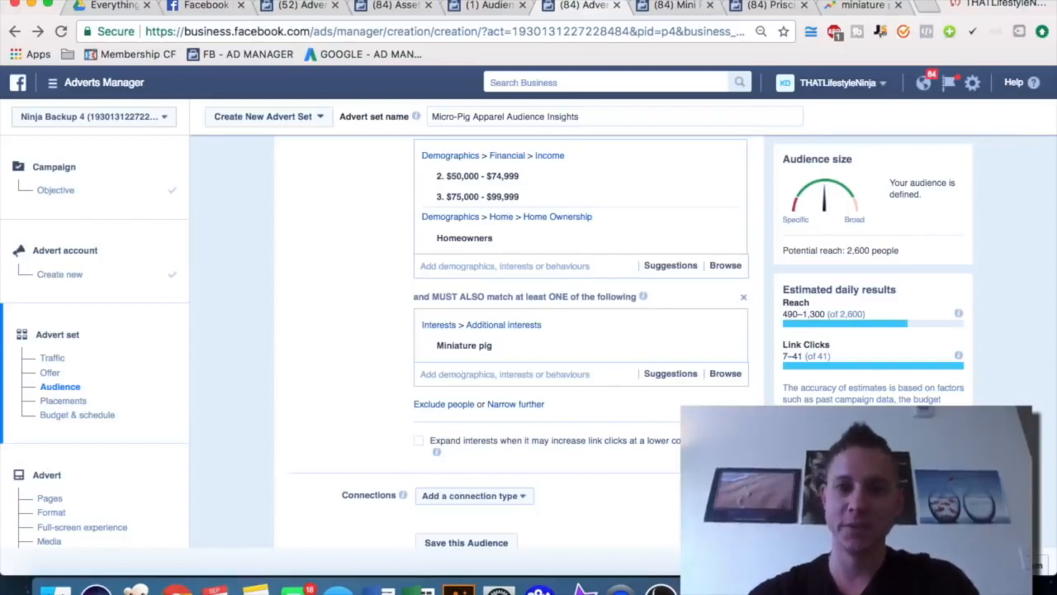
- Copy the page name Priscilla the Mini Pig, search for it in the must-also-match targeting group and clear the entry
{"action": "left_click", "coordinate": [672, 8]}
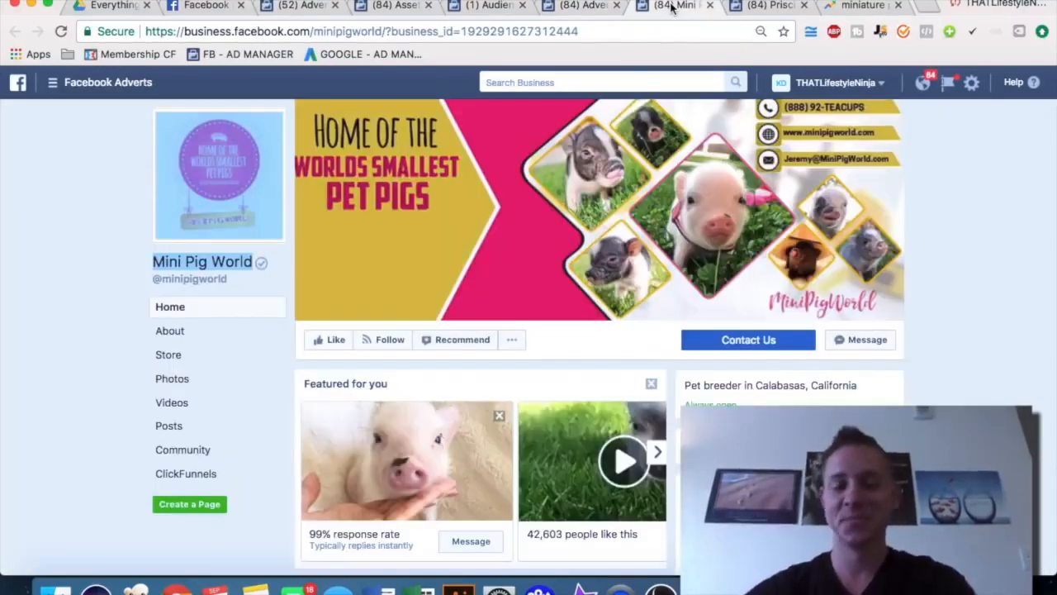
{"action": "left_click", "coordinate": [754, 6]}
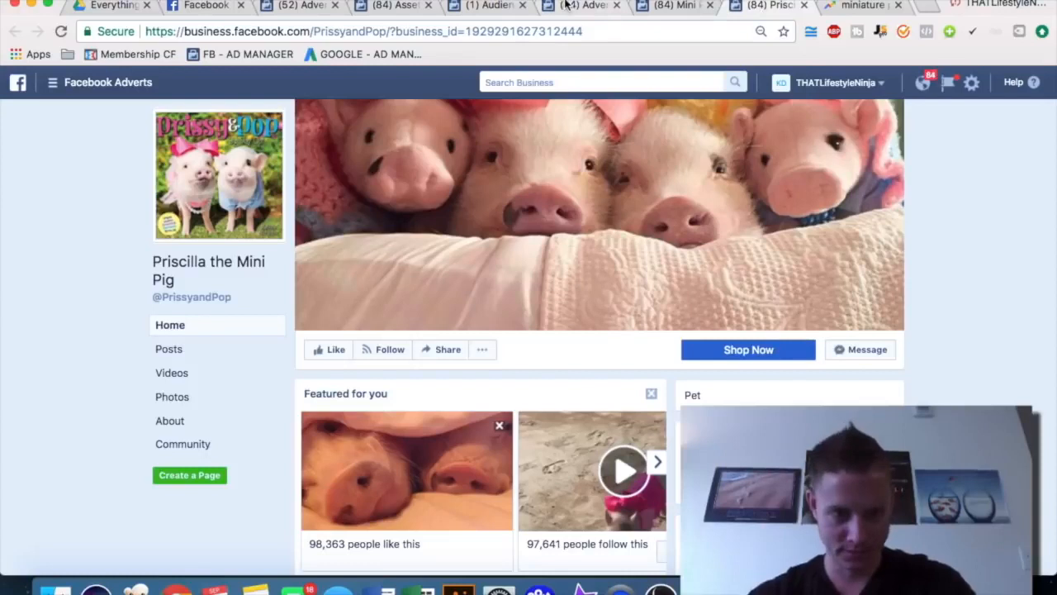
{"action": "left_click_drag", "start_coordinate": [170, 281], "coordinate": [157, 270]}
{"action": "key", "text": "super+c"}
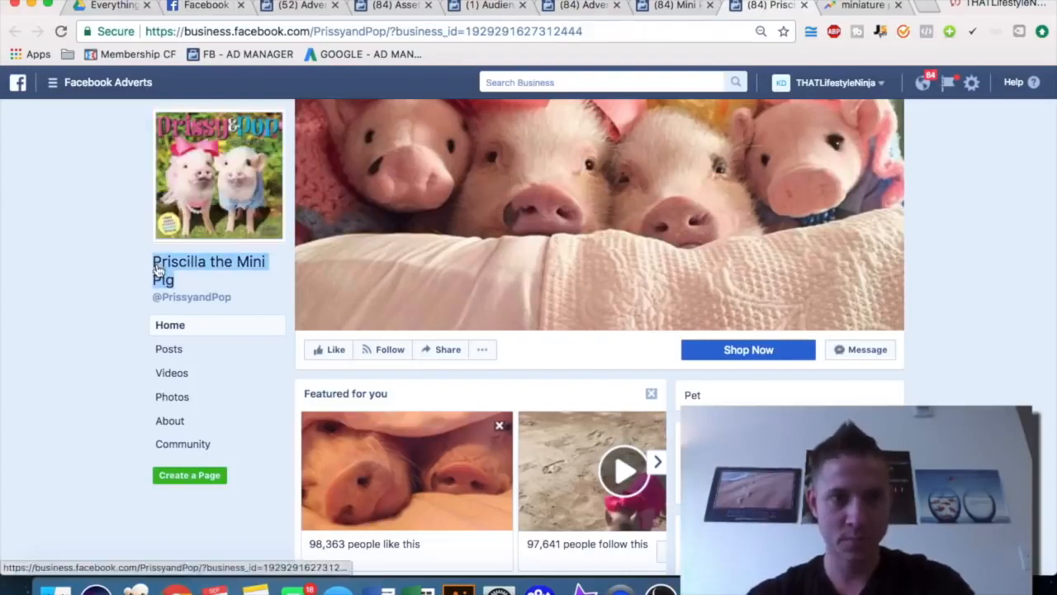
{"action": "left_click", "coordinate": [677, 5]}
{"action": "left_click", "coordinate": [561, 6]}
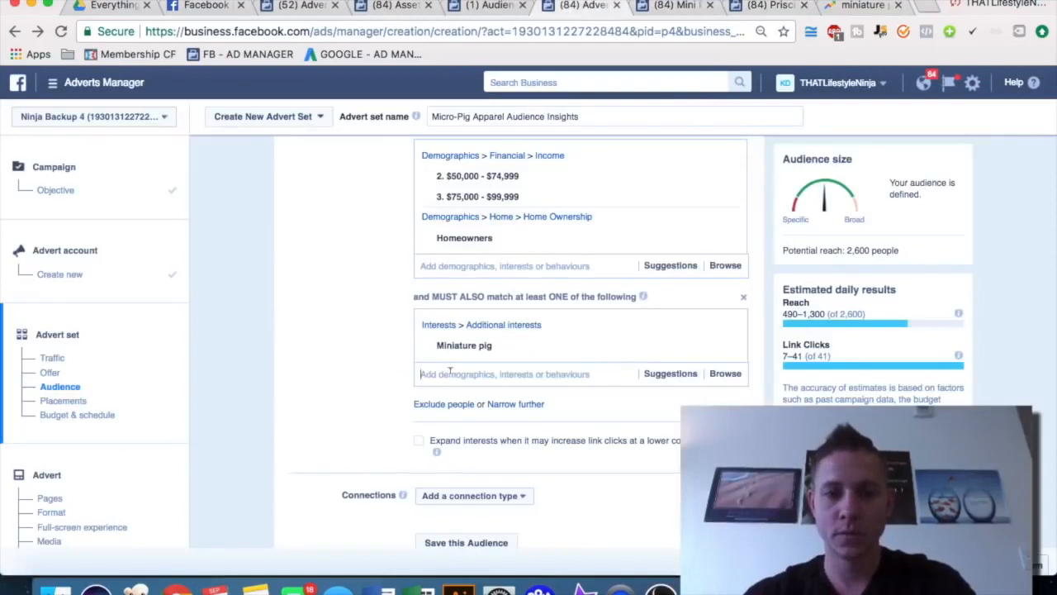
{"action": "key", "text": "super+v"}
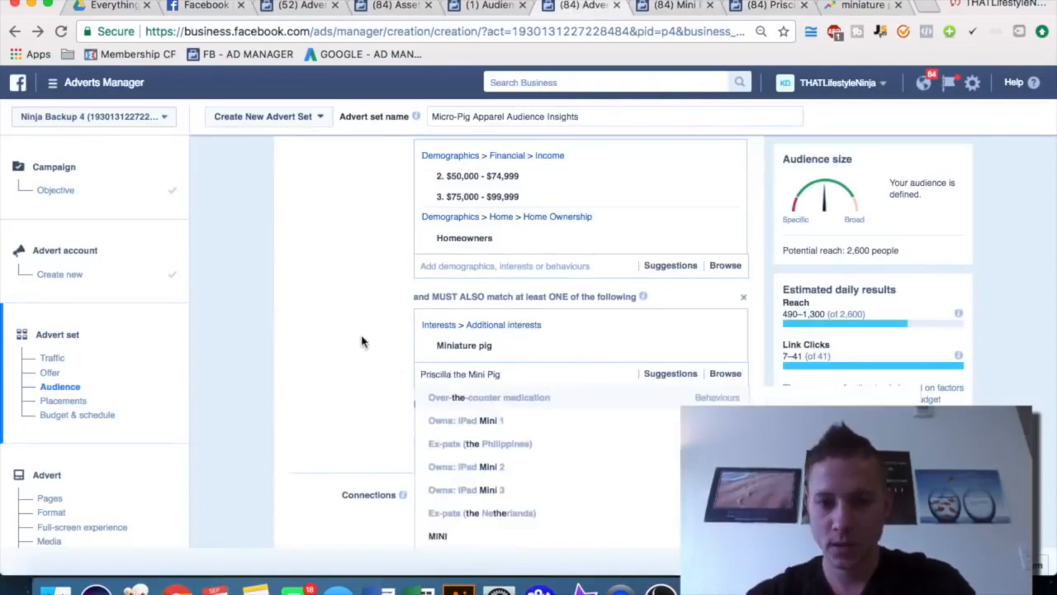
{"action": "scroll", "coordinate": [360, 342], "scroll_direction": "down", "scroll_amount": 2}
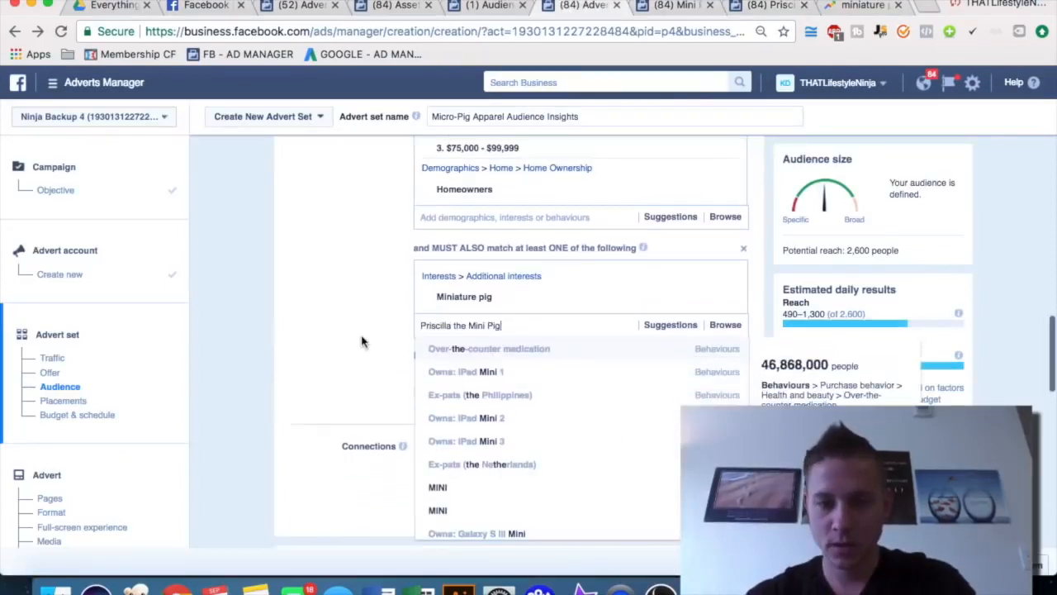
{"action": "key", "text": "super+a"}
{"action": "key", "text": "BackSpace"}
{"action": "left_click", "coordinate": [347, 293]}
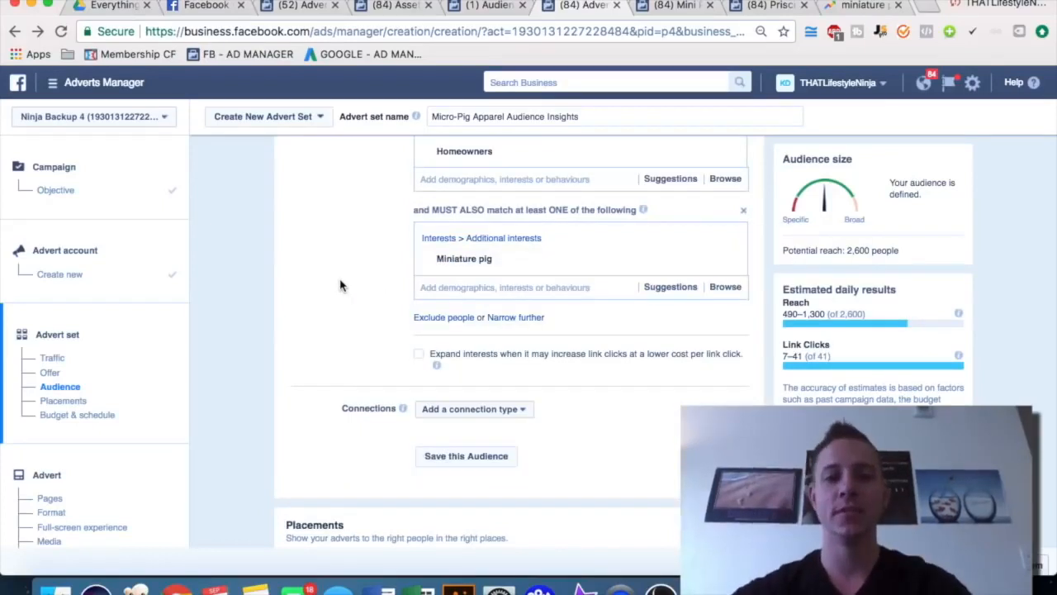
- Switch to Audience Insights, replace the interest Miniature pig with Tony Robbins and show the audience's Page Likes
{"action": "scroll", "coordinate": [341, 284], "scroll_direction": "up", "scroll_amount": 4}
{"action": "scroll", "coordinate": [340, 285], "scroll_direction": "down", "scroll_amount": 1}
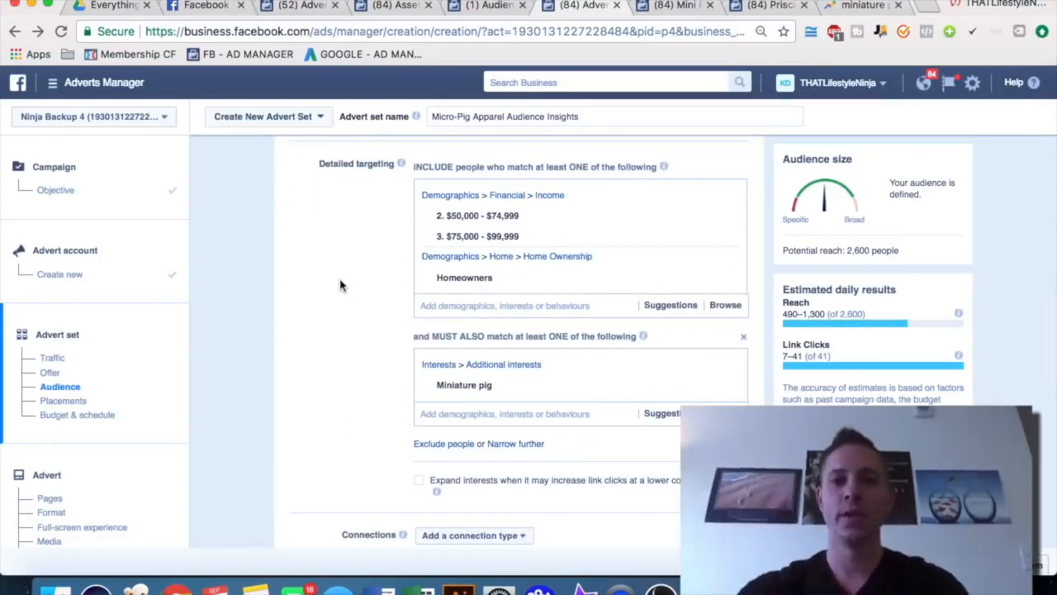
{"action": "left_click", "coordinate": [496, 12]}
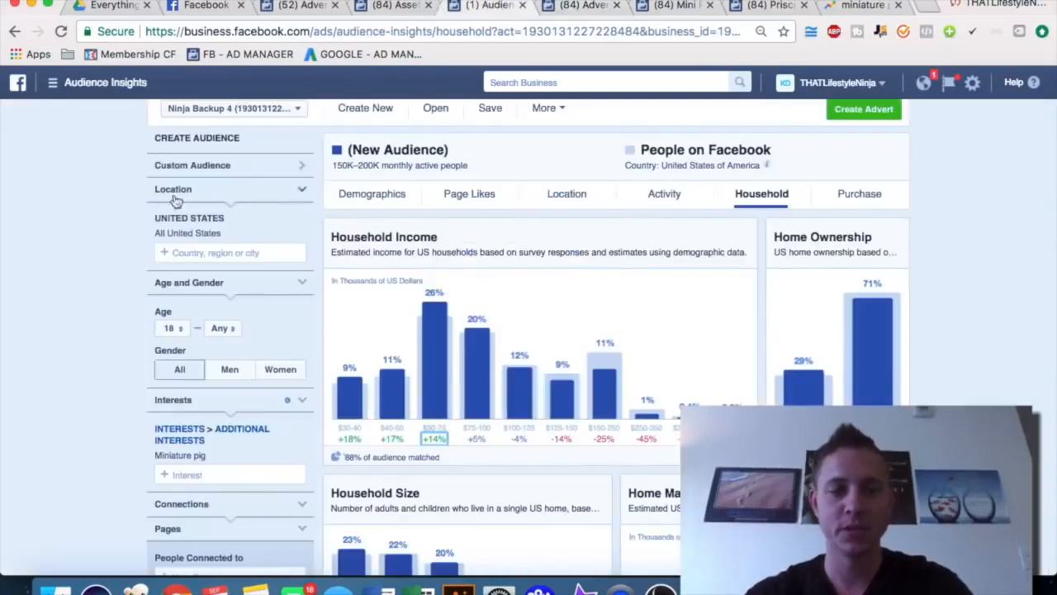
{"action": "scroll", "coordinate": [103, 264], "scroll_direction": "down", "scroll_amount": 1}
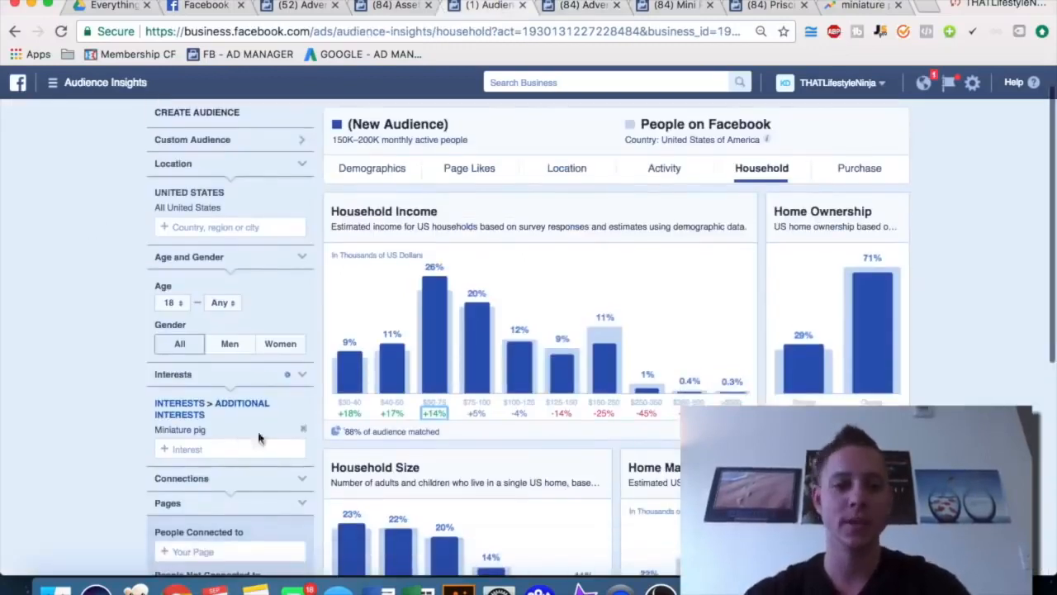
{"action": "left_click", "coordinate": [302, 431]}
{"action": "left_click", "coordinate": [235, 408]}
{"action": "type", "text": "tony robbins"}
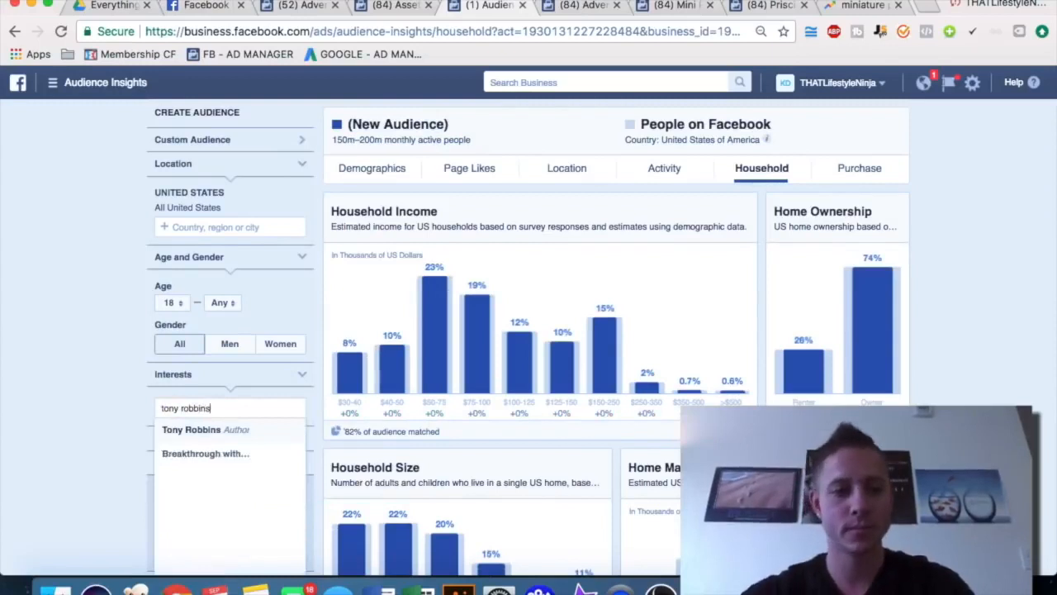
{"action": "left_click", "coordinate": [229, 433]}
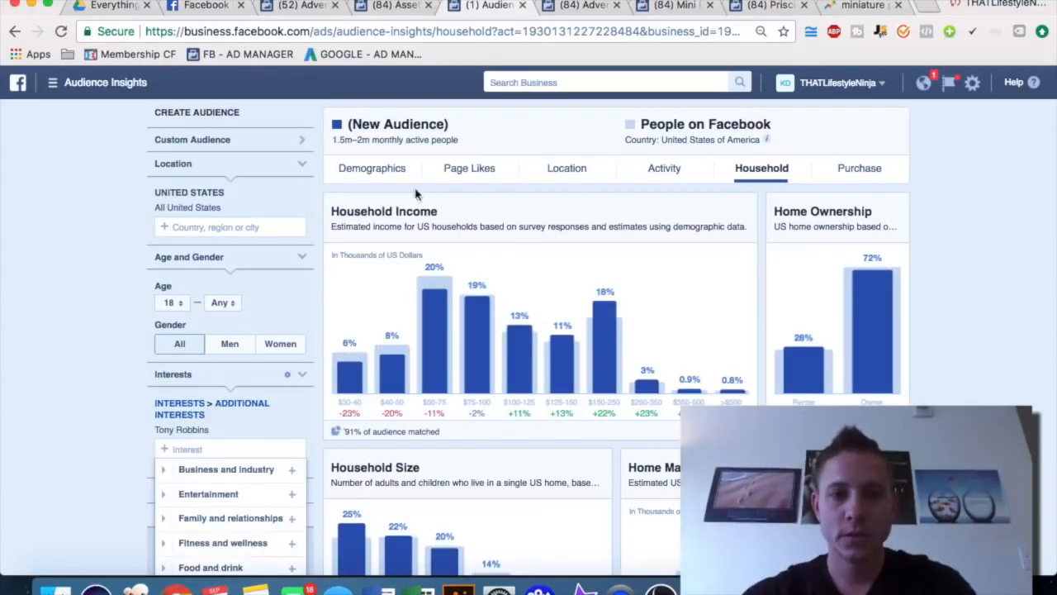
{"action": "left_click", "coordinate": [456, 170]}
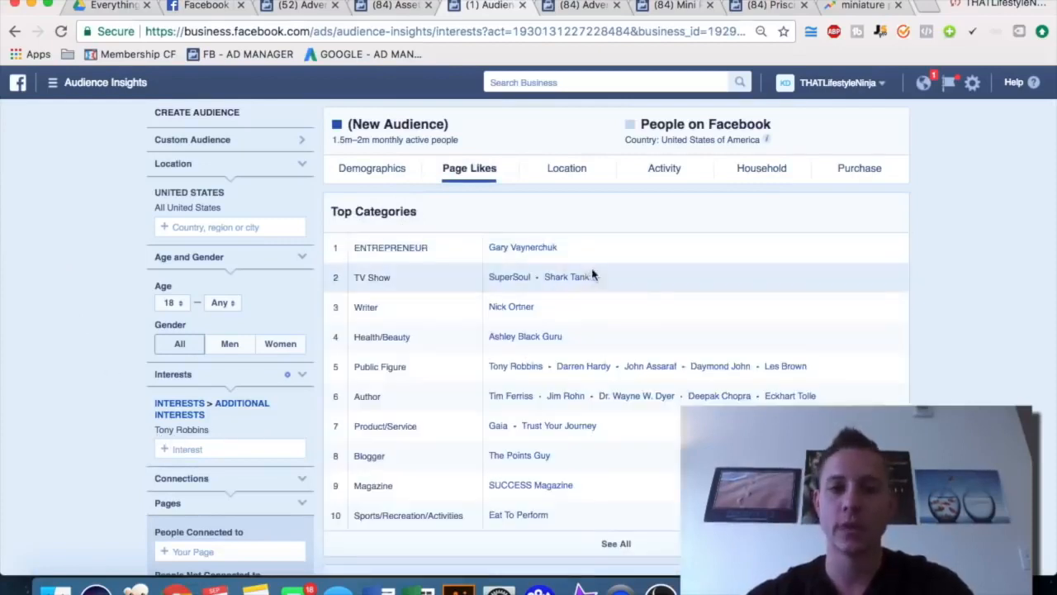
- Return to the advert set, search the must-also-match targeting group for "gary vayn" and clear the entry
{"action": "left_click", "coordinate": [580, 11]}
{"action": "left_click", "coordinate": [461, 413]}
{"action": "type", "text": "gary"}
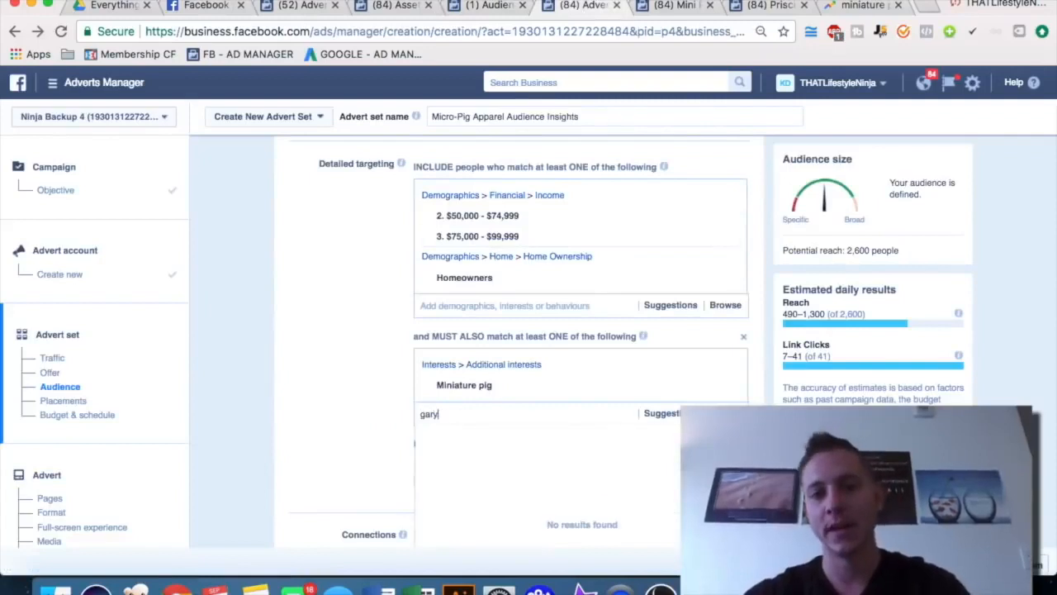
{"action": "type", "text": " vayn"}
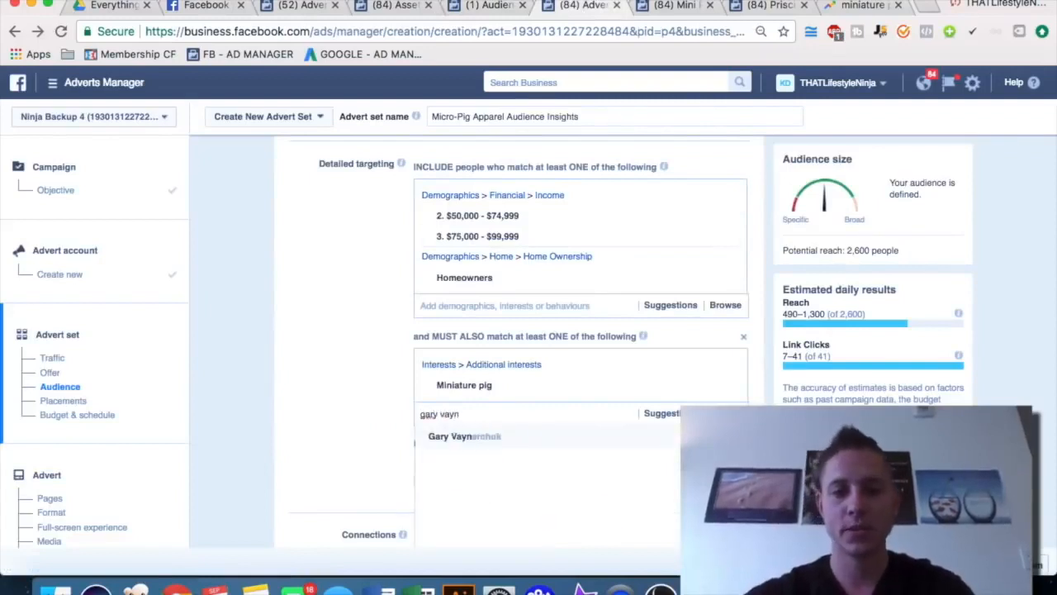
{"action": "left_click_drag", "start_coordinate": [519, 413], "coordinate": [380, 402]}
{"action": "key", "text": "BackSpace"}
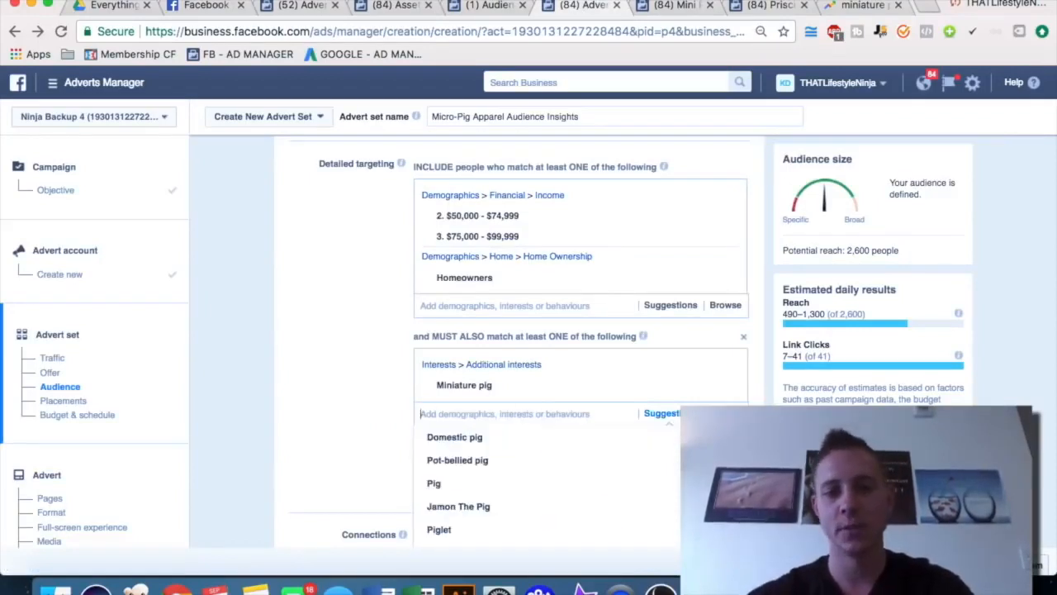
{"action": "left_click", "coordinate": [345, 390]}
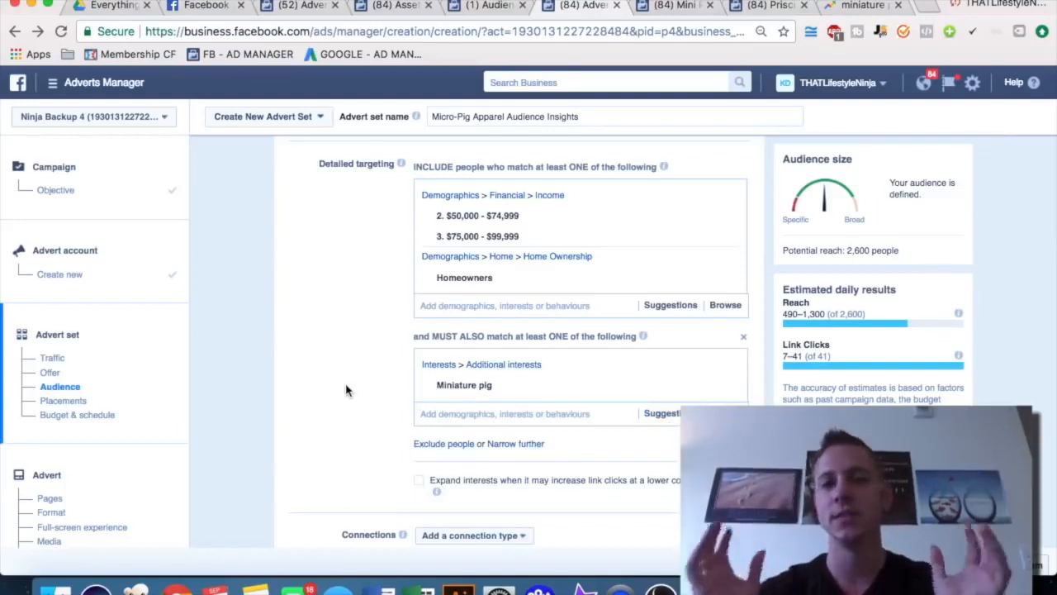
- Review the Tony Robbins audience's relevant pages under Page Likes in Audience Insights and return to the advert set
{"action": "left_click", "coordinate": [473, 6]}
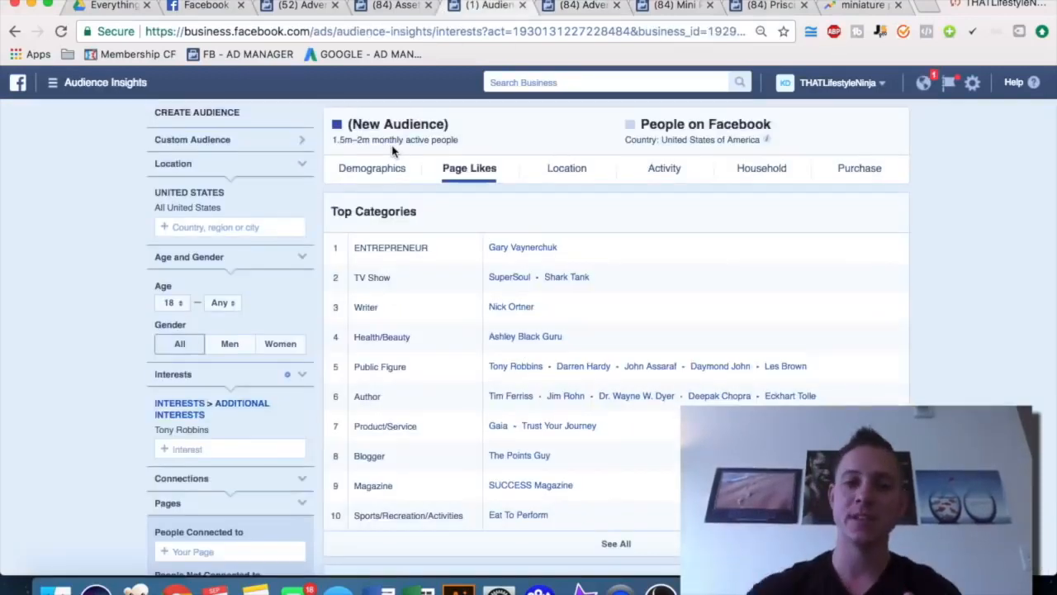
{"action": "scroll", "coordinate": [505, 323], "scroll_direction": "down", "scroll_amount": 3}
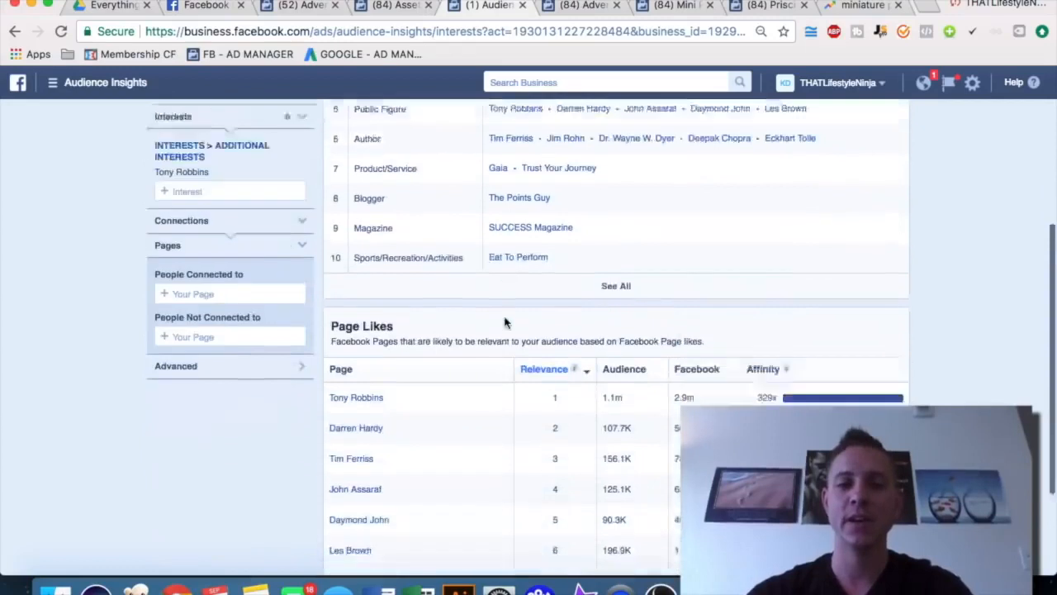
{"action": "left_click", "coordinate": [582, 7]}
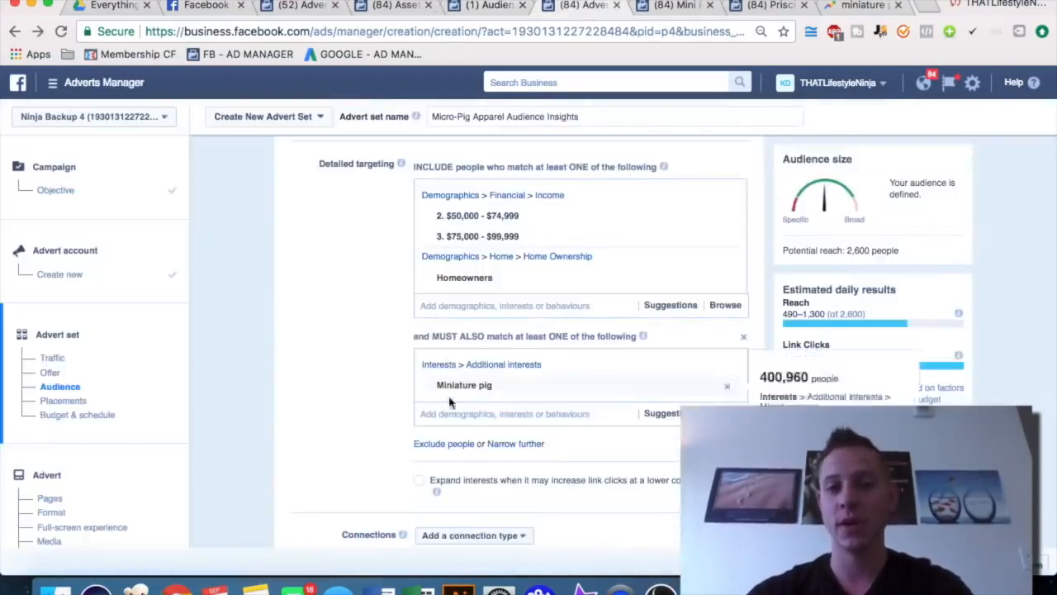
- Close the Mini Pig World and Priscilla the Mini Pig pages
{"action": "left_click", "coordinate": [669, 6]}
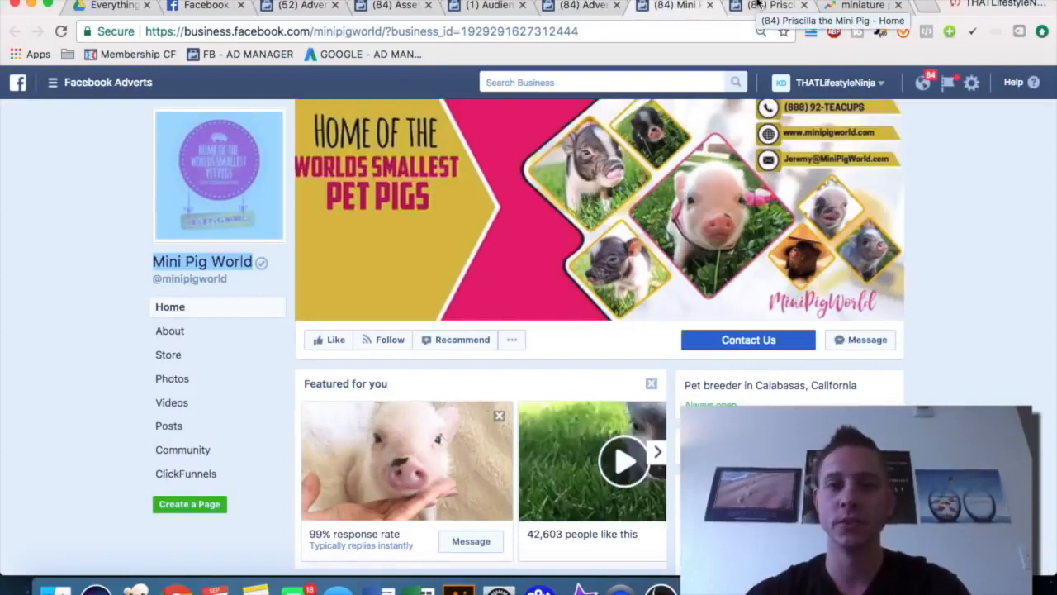
{"action": "left_click", "coordinate": [756, 5]}
{"action": "key", "text": "super+w"}
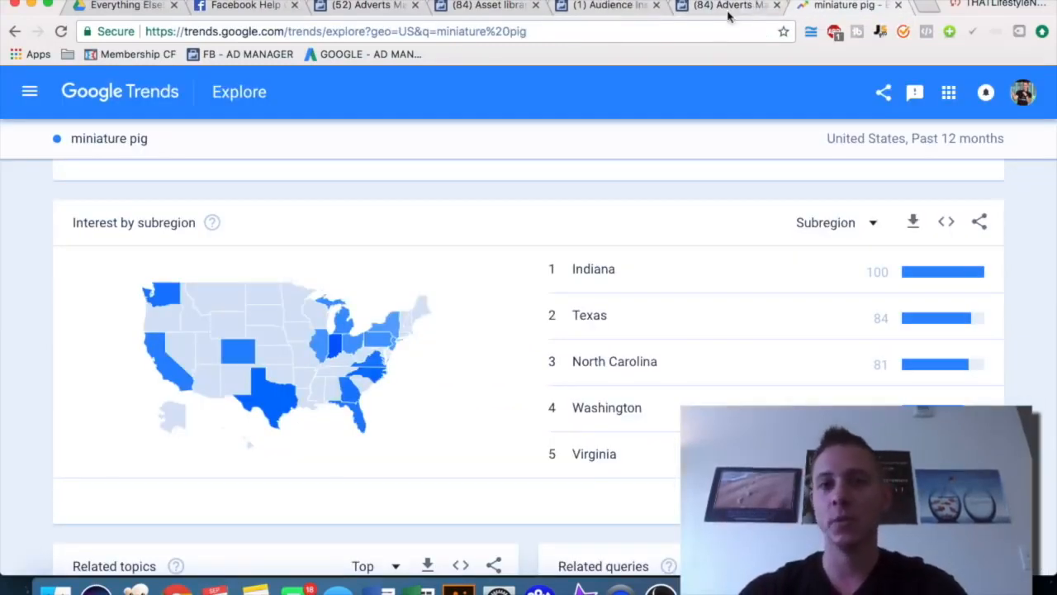
- Search Google for "mini pigs magazine" in a new browser tab
{"action": "left_click", "coordinate": [929, 8]}
{"action": "type", "text": "mini"}
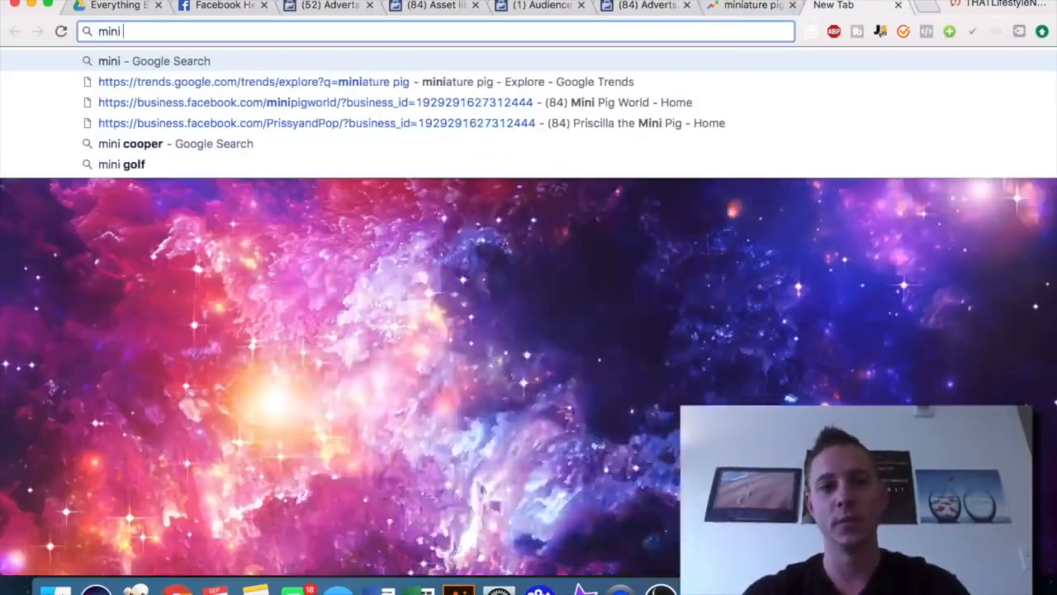
{"action": "type", "text": " pigs magazine"}
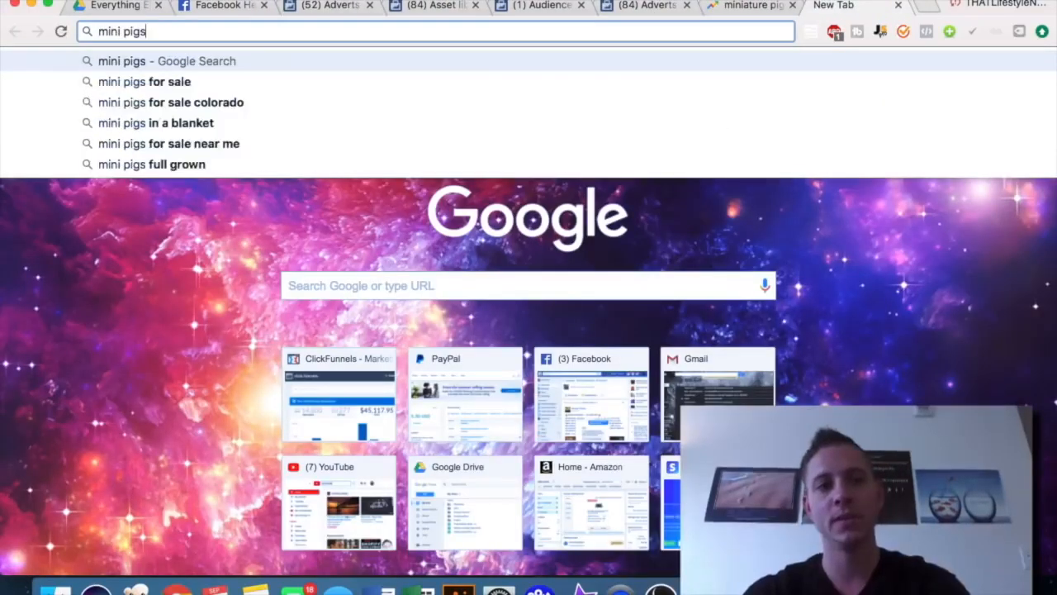
{"action": "key", "text": "Return"}
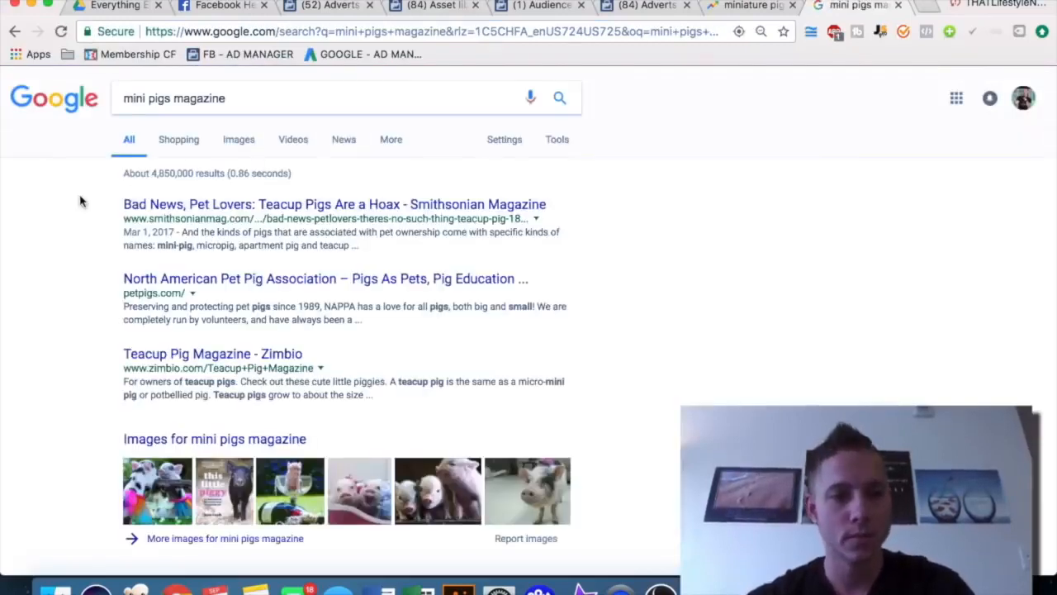
- Return to the advert set and search the must-also-match targeting group for "pet pig" and "pig", browsing the suggested interests
{"action": "scroll", "coordinate": [80, 269], "scroll_direction": "down", "scroll_amount": 1}
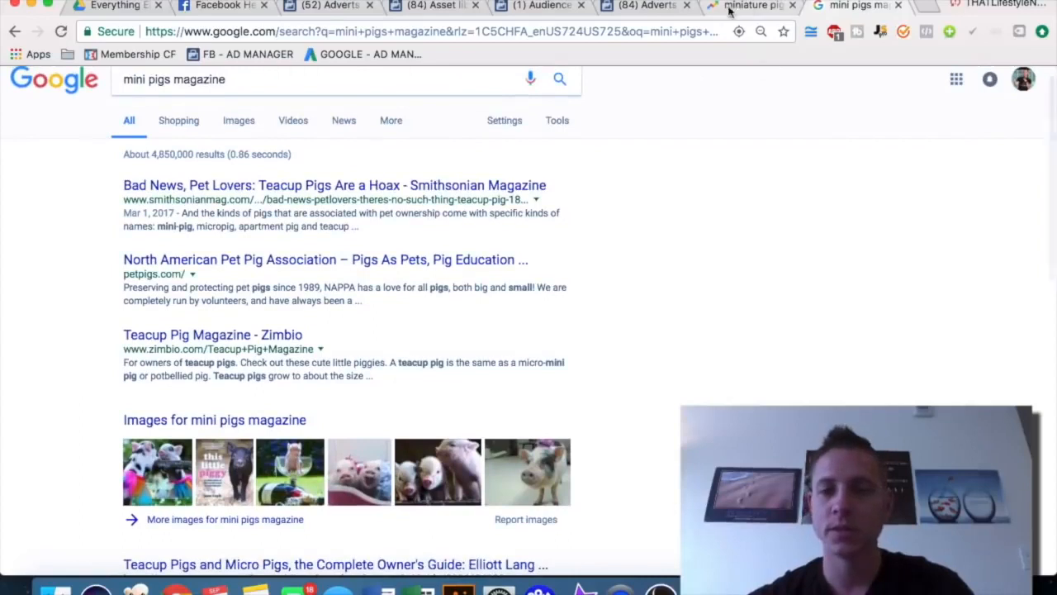
{"action": "left_click", "coordinate": [651, 6]}
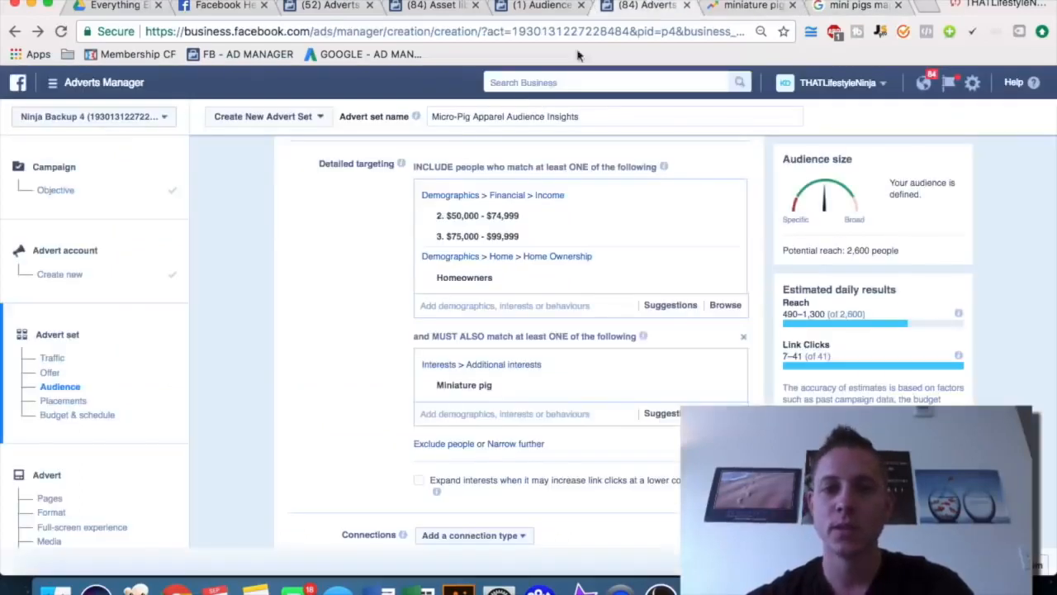
{"action": "left_click", "coordinate": [461, 413]}
{"action": "type", "text": "pet pig"}
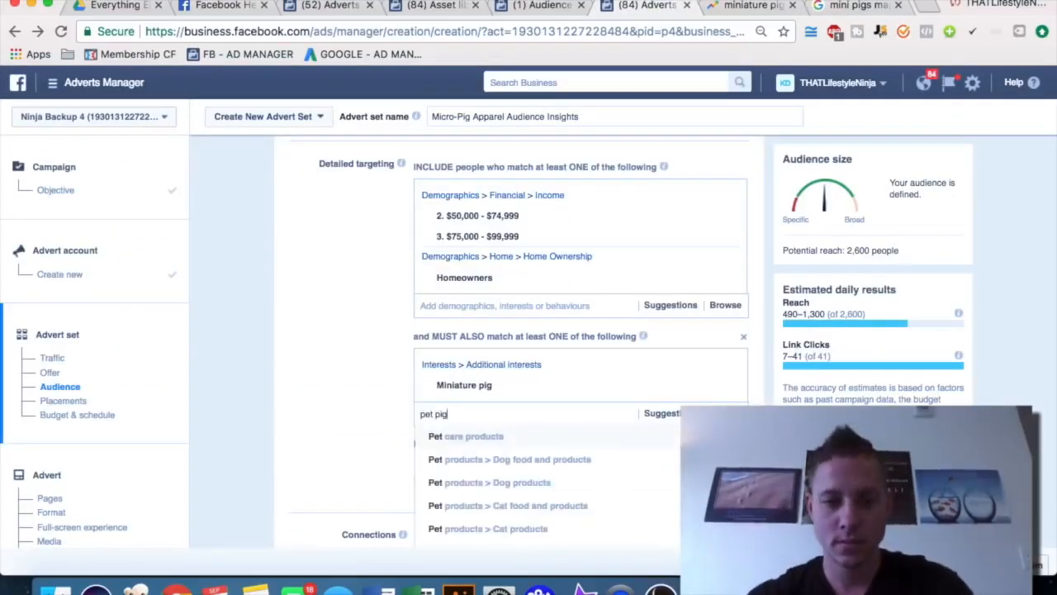
{"action": "key", "text": "ctrl+a"}
{"action": "type", "text": "p"}
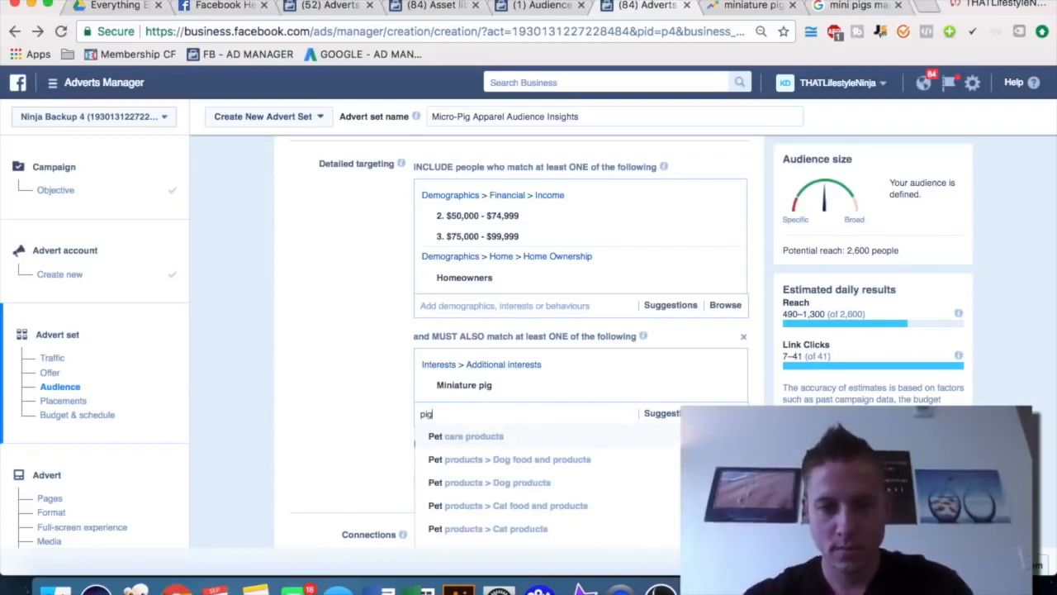
{"action": "scroll", "coordinate": [370, 332], "scroll_direction": "down", "scroll_amount": 2}
{"action": "scroll", "coordinate": [457, 360], "scroll_direction": "down", "scroll_amount": 5}
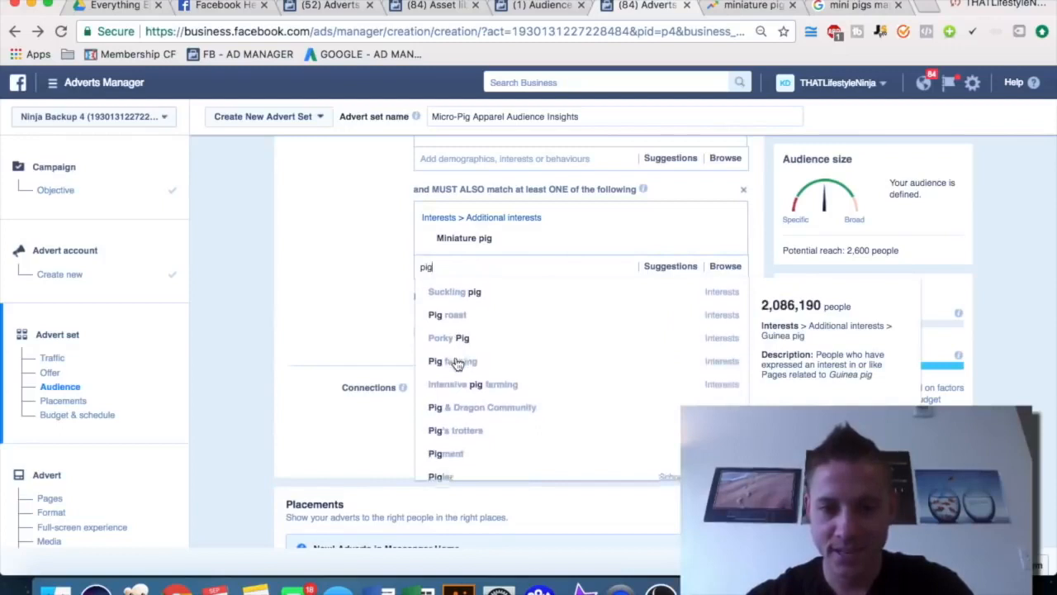
{"action": "scroll", "coordinate": [456, 360], "scroll_direction": "down", "scroll_amount": 1}
{"action": "scroll", "coordinate": [555, 370], "scroll_direction": "down", "scroll_amount": 4}
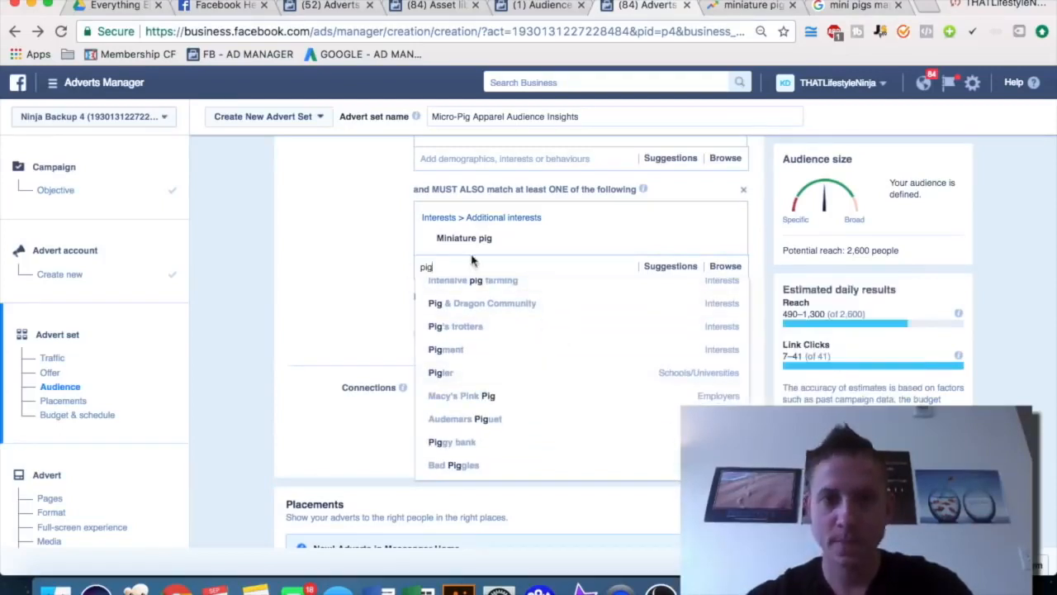
- Search the must-also-match targeting group for "mini pig", "oink" and "pig", and clear the entry
{"action": "key", "text": "BackSpace"}
{"action": "key", "text": "BackSpace"}
{"action": "key", "text": "BackSpace"}
{"action": "type", "text": "micro pig"}
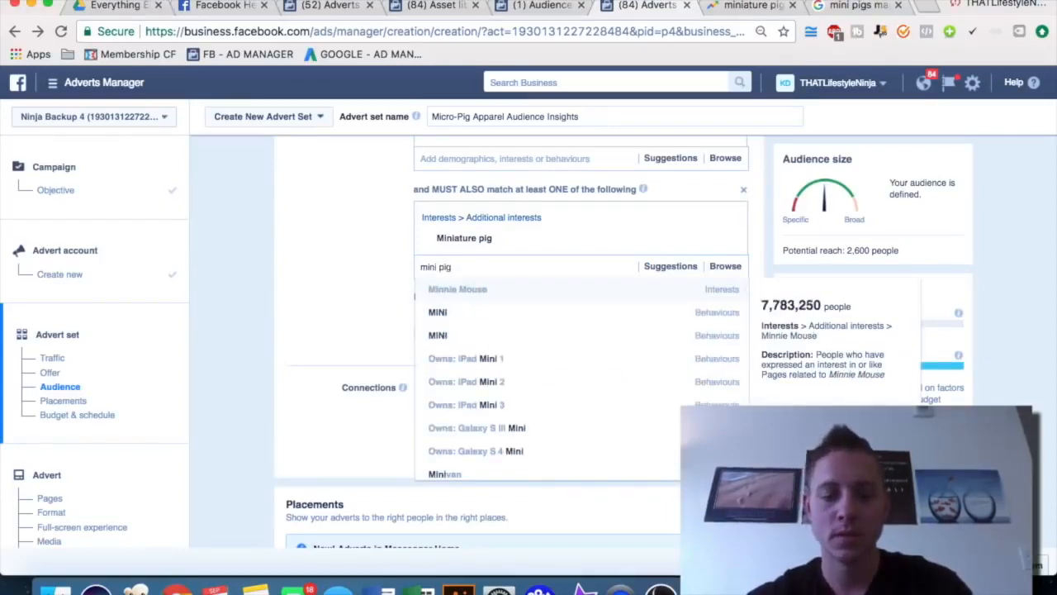
{"action": "type", "text": "ink"}
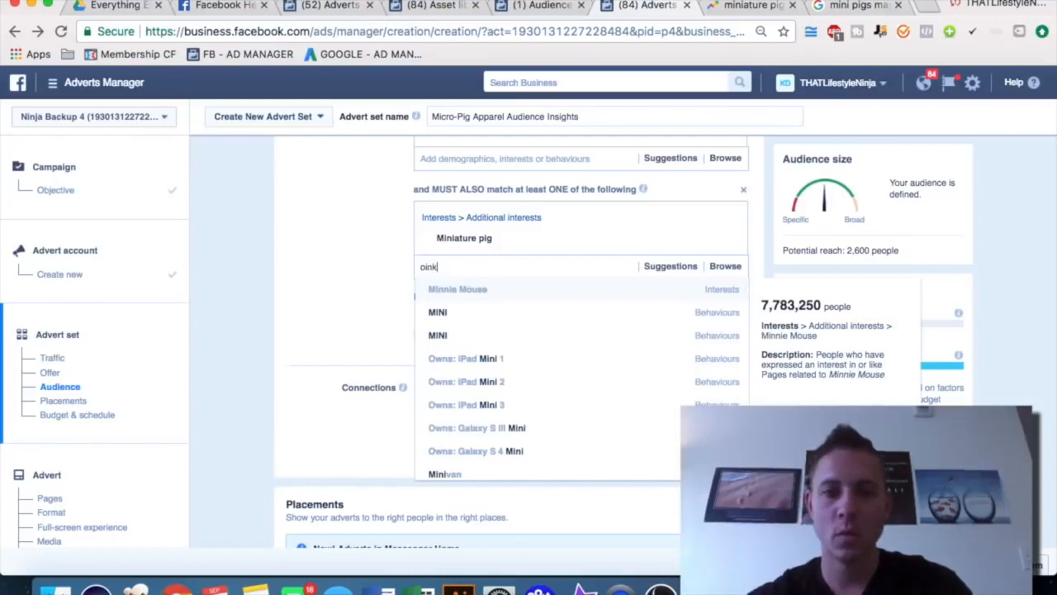
{"action": "key", "text": "BackSpace"}
{"action": "key", "text": "BackSpace"}
{"action": "key", "text": "BackSpace"}
{"action": "key", "text": "BackSpace"}
{"action": "type", "text": "pig"}
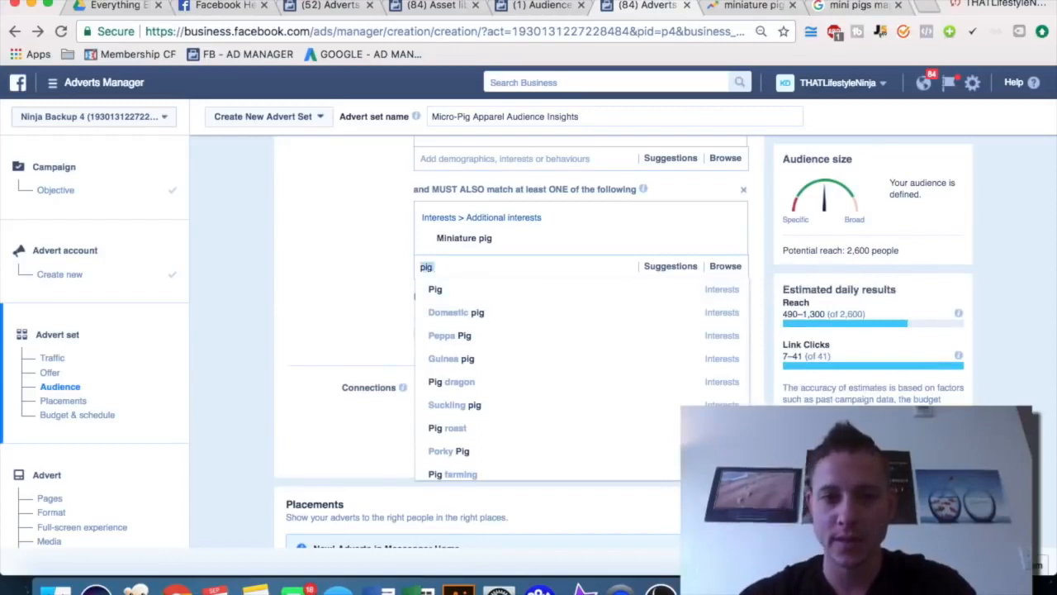
{"action": "key", "text": "BackSpace"}
{"action": "left_click", "coordinate": [339, 243]}
- Review the detailed targeting groups and remove Lexington, Kentucky from the audience's locations
{"action": "scroll", "coordinate": [339, 243], "scroll_direction": "up", "scroll_amount": 1}
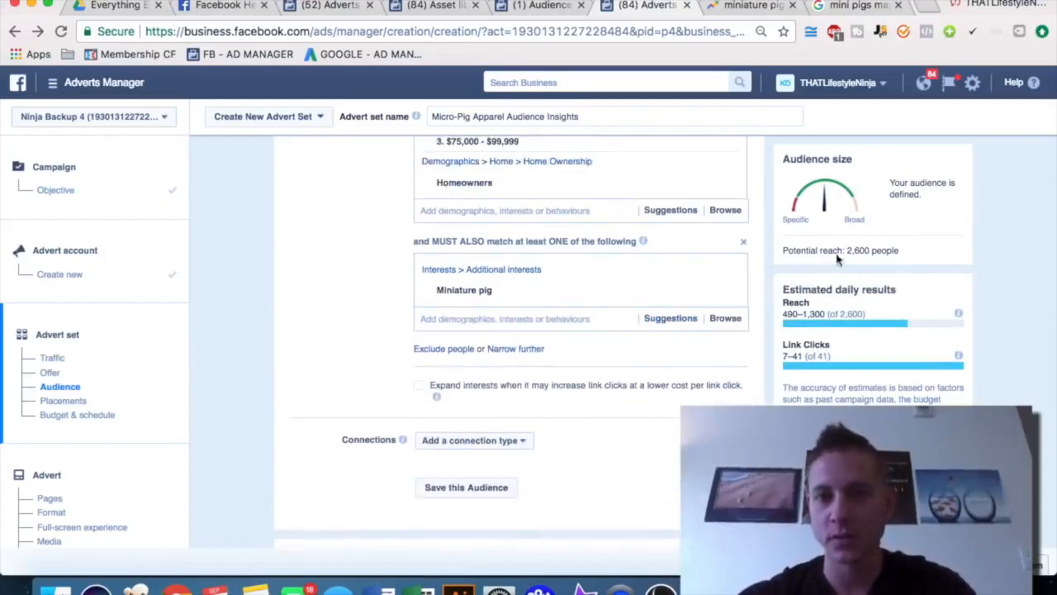
{"action": "scroll", "coordinate": [390, 292], "scroll_direction": "up", "scroll_amount": 2}
{"action": "scroll", "coordinate": [390, 292], "scroll_direction": "up", "scroll_amount": 1}
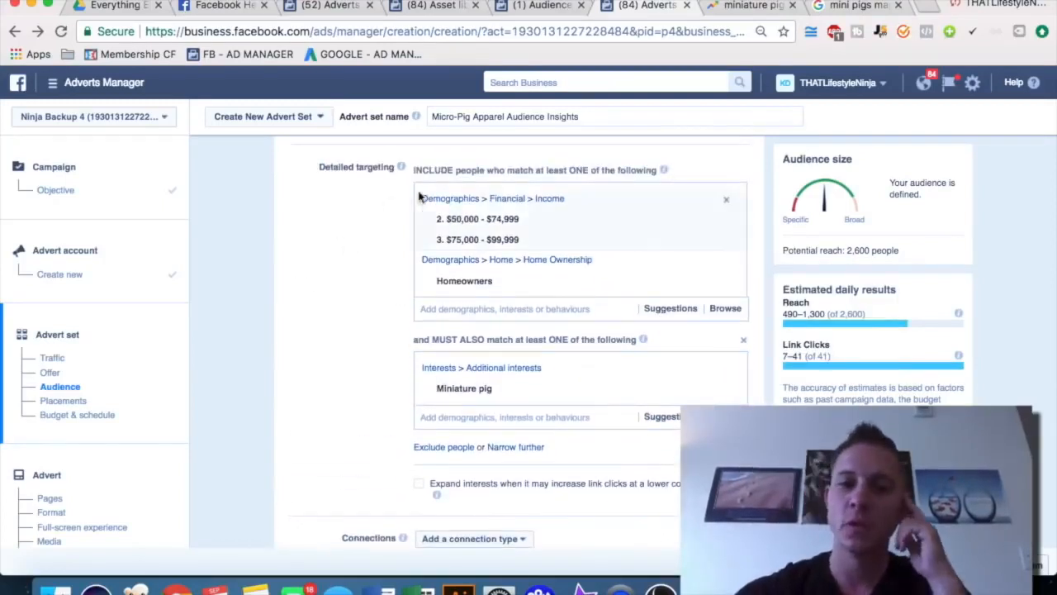
{"action": "mouse_move", "coordinate": [491, 220]}
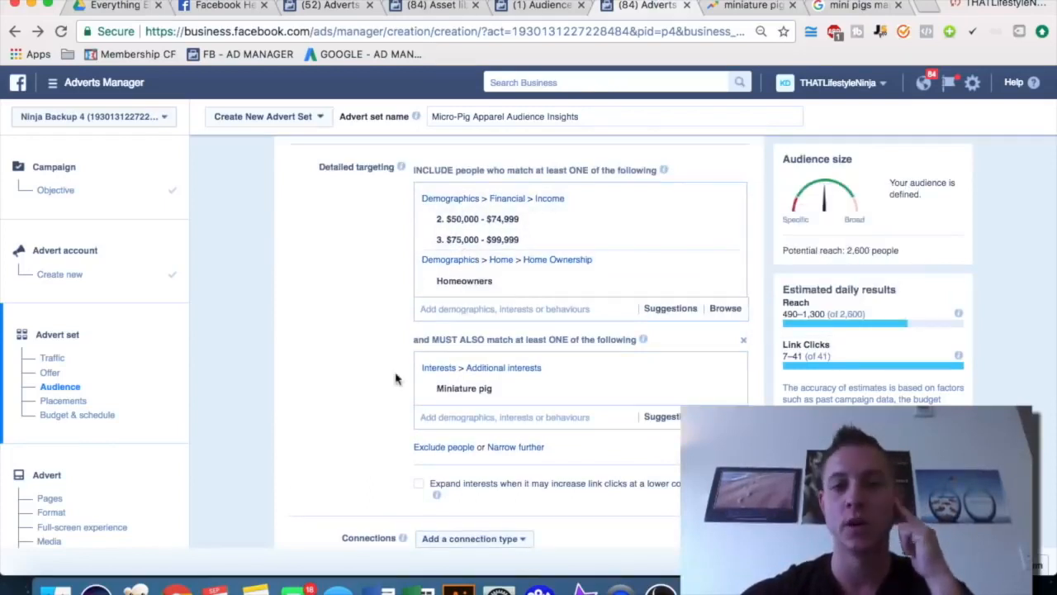
{"action": "scroll", "coordinate": [366, 363], "scroll_direction": "down", "scroll_amount": 1}
{"action": "scroll", "coordinate": [281, 404], "scroll_direction": "down", "scroll_amount": 1}
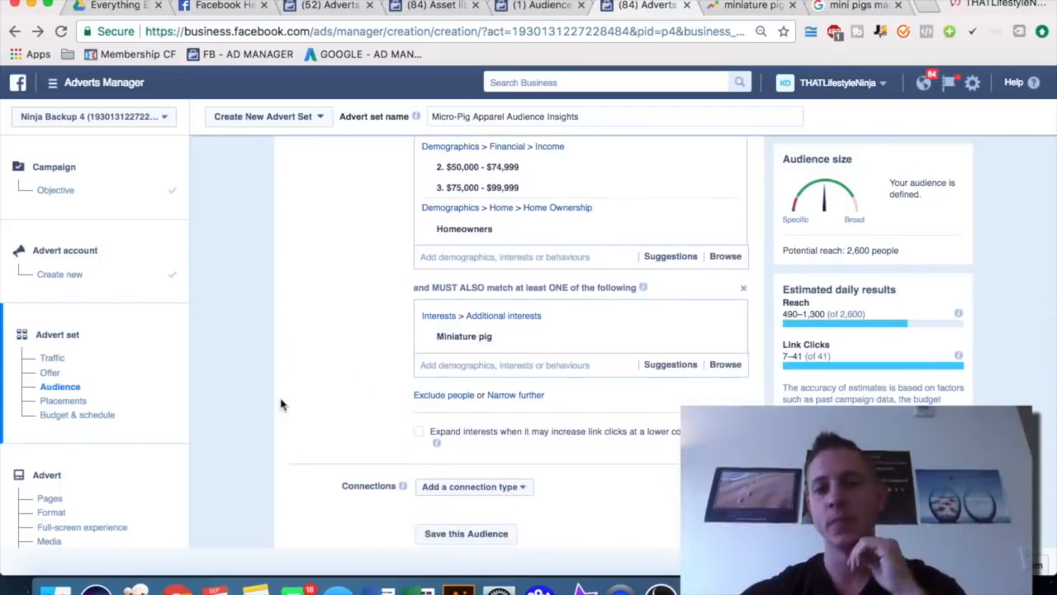
{"action": "scroll", "coordinate": [335, 398], "scroll_direction": "up", "scroll_amount": 10}
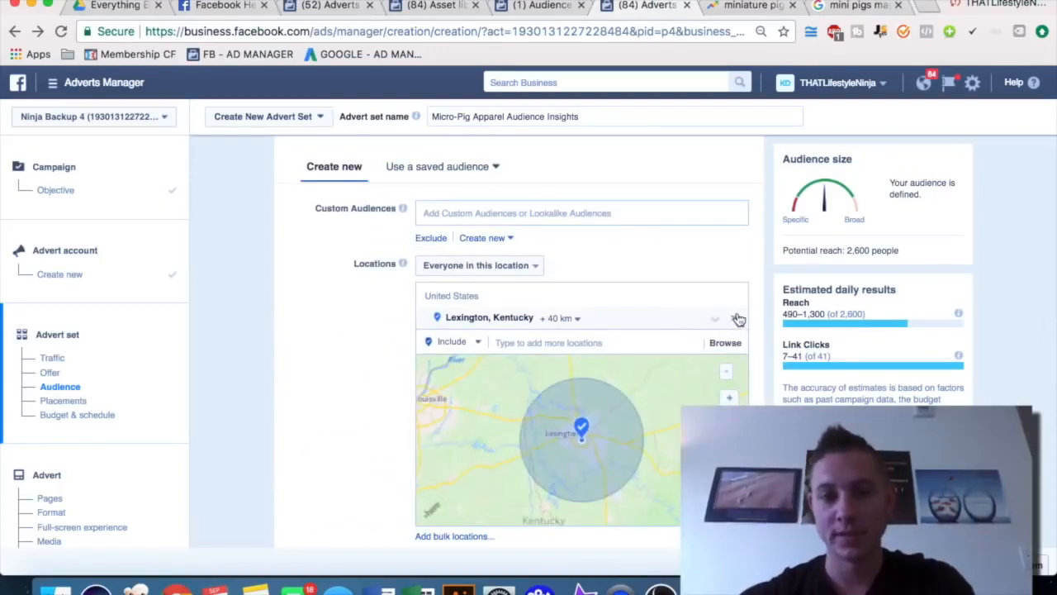
{"action": "left_click", "coordinate": [734, 320]}
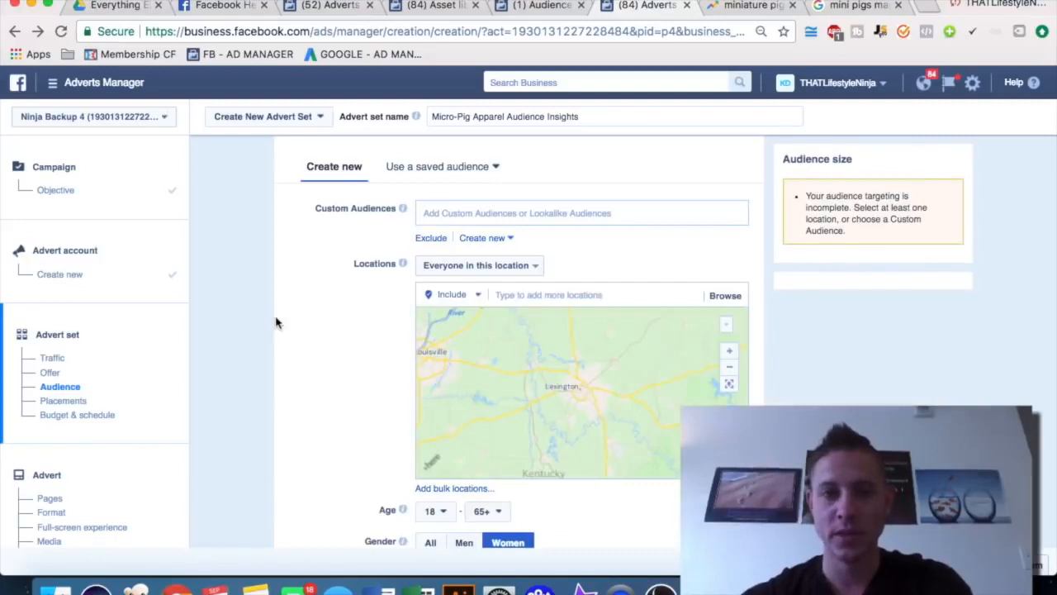
- Check the miniature pig interest by subregion in Google Trends
{"action": "scroll", "coordinate": [303, 356], "scroll_direction": "up", "scroll_amount": 1}
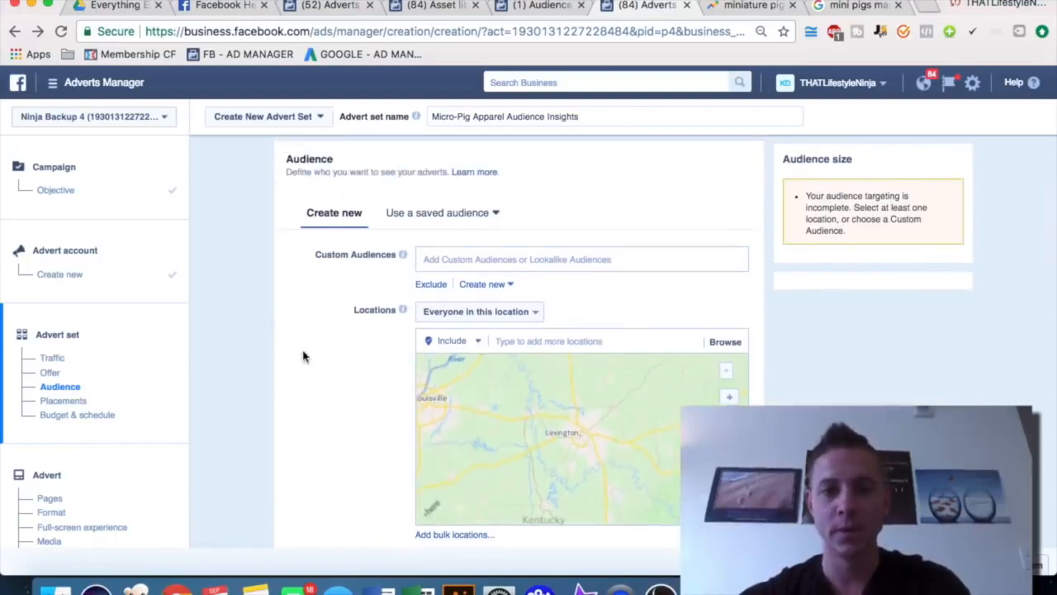
{"action": "scroll", "coordinate": [303, 355], "scroll_direction": "down", "scroll_amount": 1}
{"action": "left_click_drag", "start_coordinate": [844, 5], "coordinate": [745, 6]}
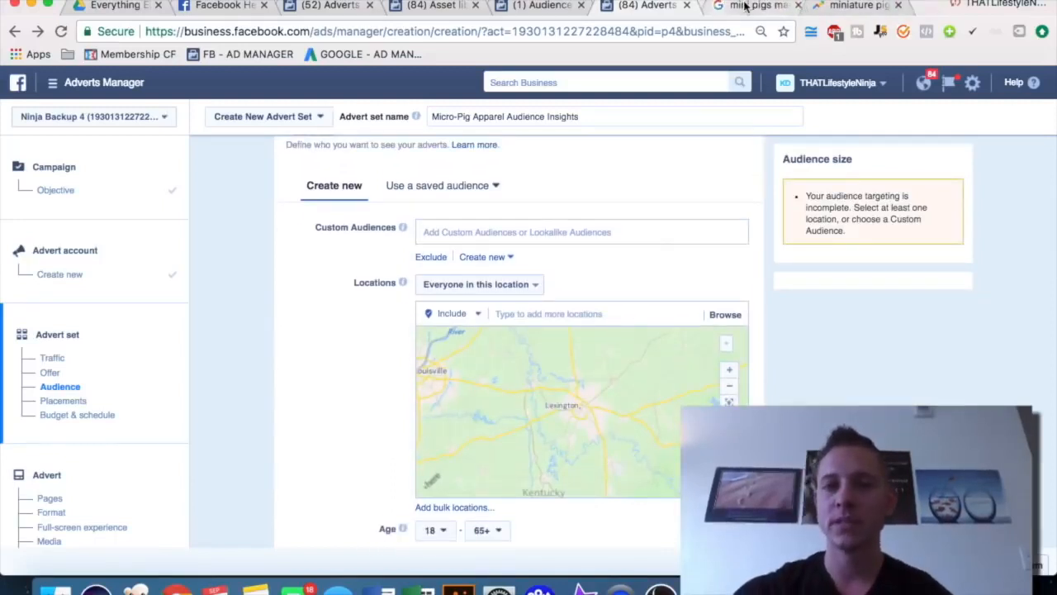
{"action": "left_click_drag", "start_coordinate": [828, 5], "coordinate": [738, 5]}
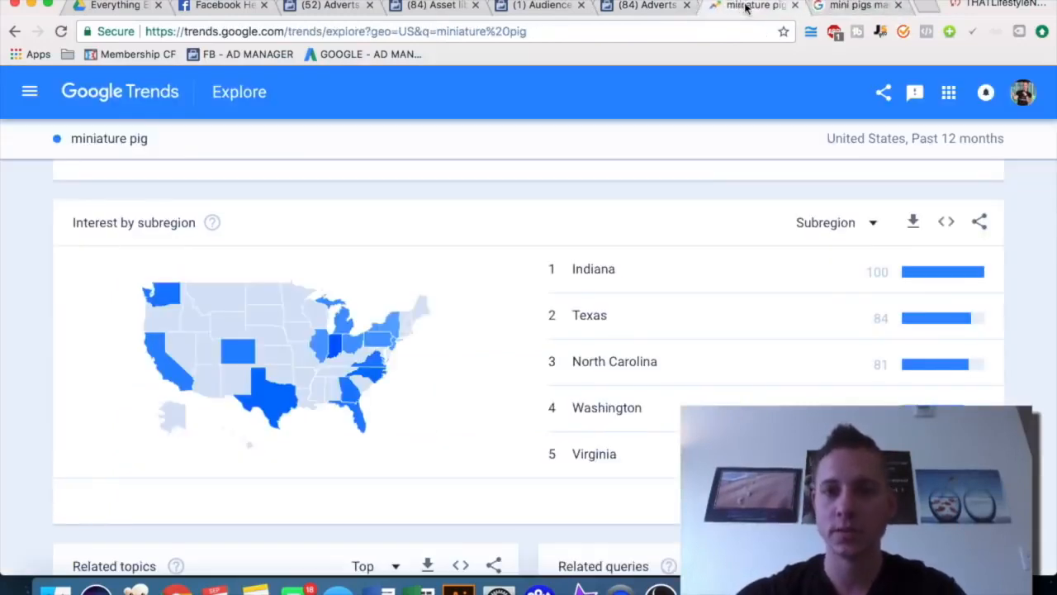
- Return to the advert set and add Indiana, Texas and North Carolina as included locations
{"action": "left_click", "coordinate": [646, 7]}
{"action": "left_click", "coordinate": [507, 307]}
{"action": "type", "text": "in"}
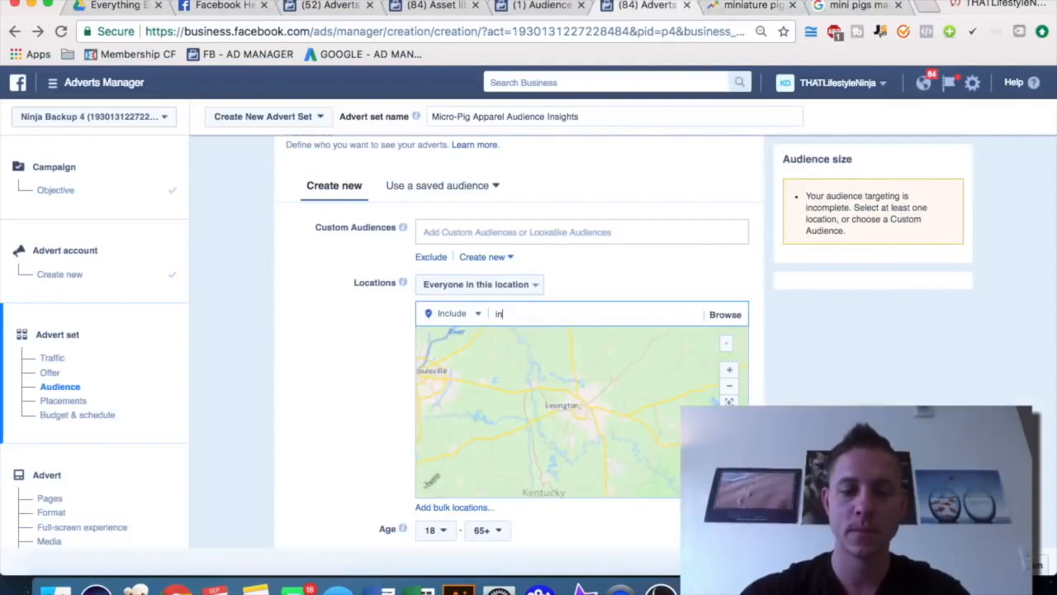
{"action": "key", "text": "BackSpace"}
{"action": "key", "text": "BackSpace"}
{"action": "type", "text": "indiana"}
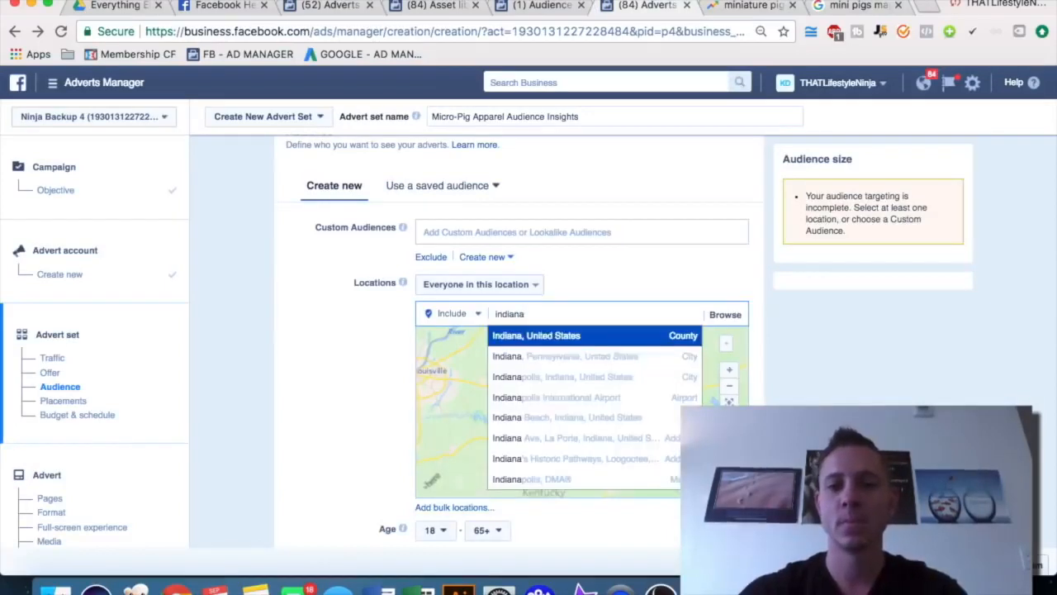
{"action": "key", "text": "Return"}
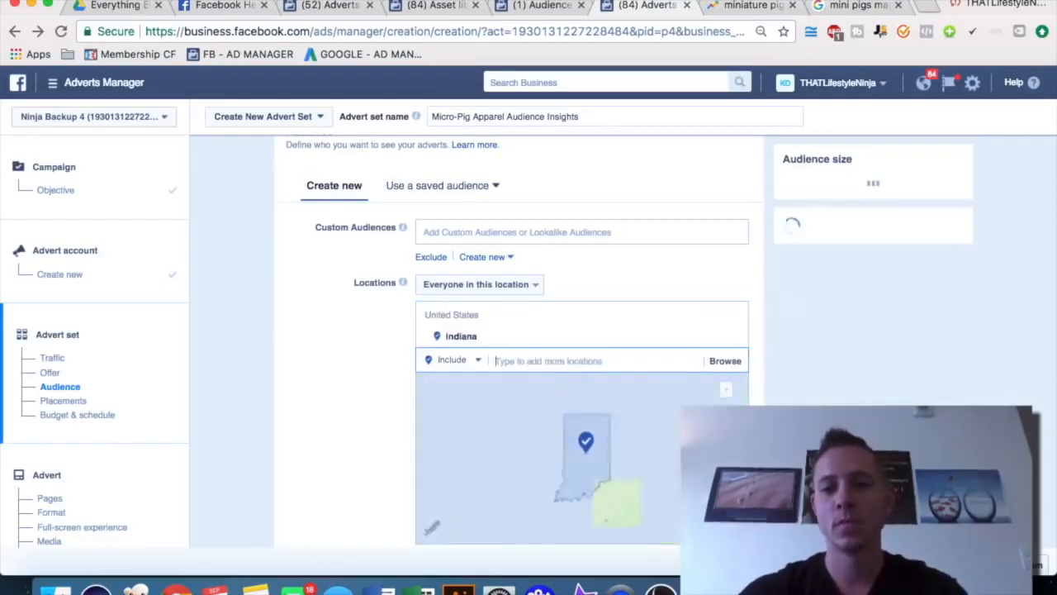
{"action": "type", "text": "texas"}
{"action": "key", "text": "Return"}
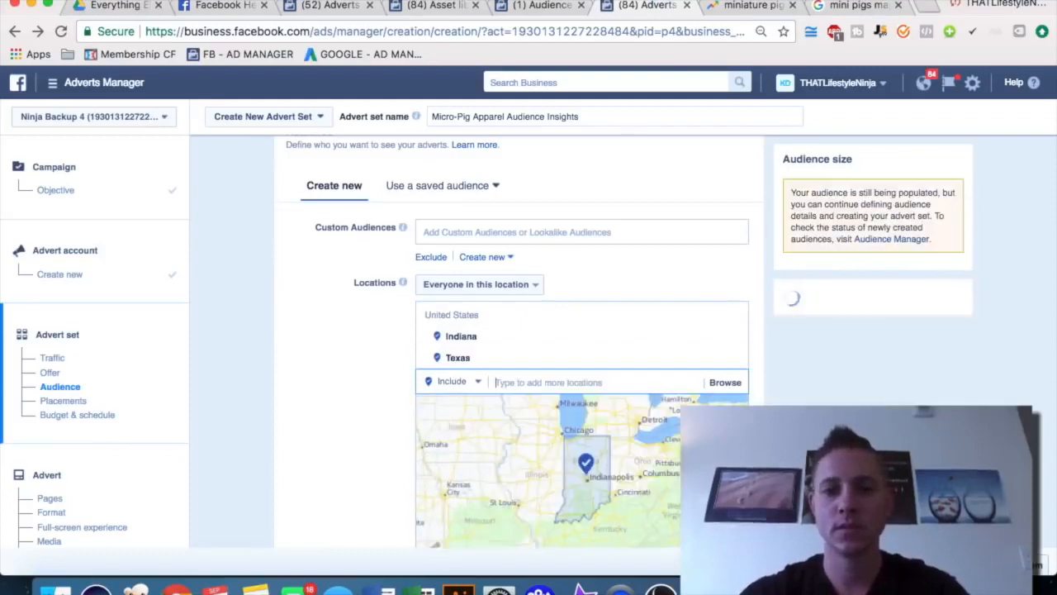
{"action": "type", "text": "north carolina"}
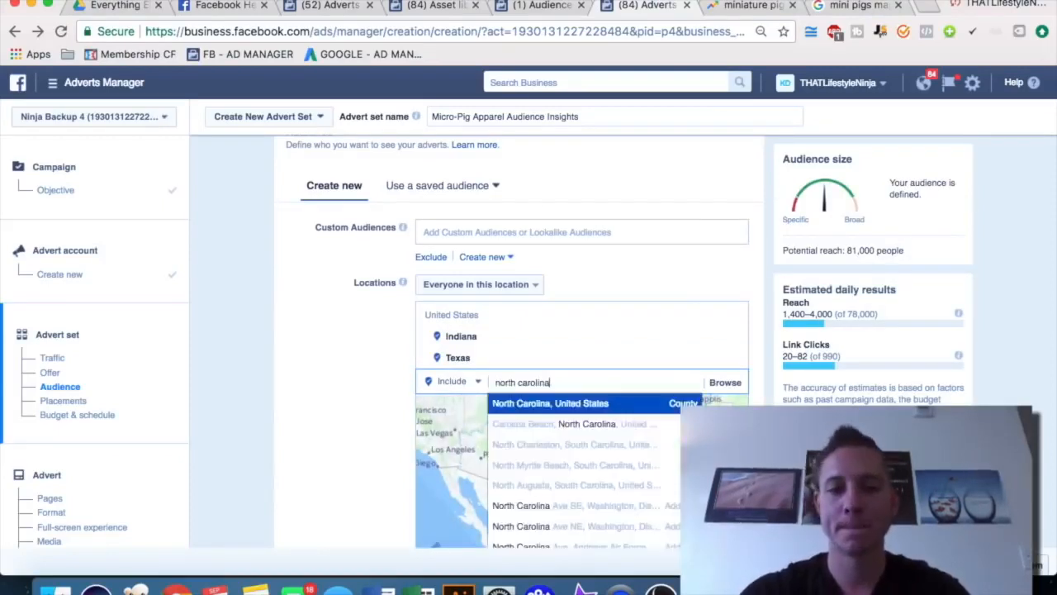
{"action": "key", "text": "Return"}
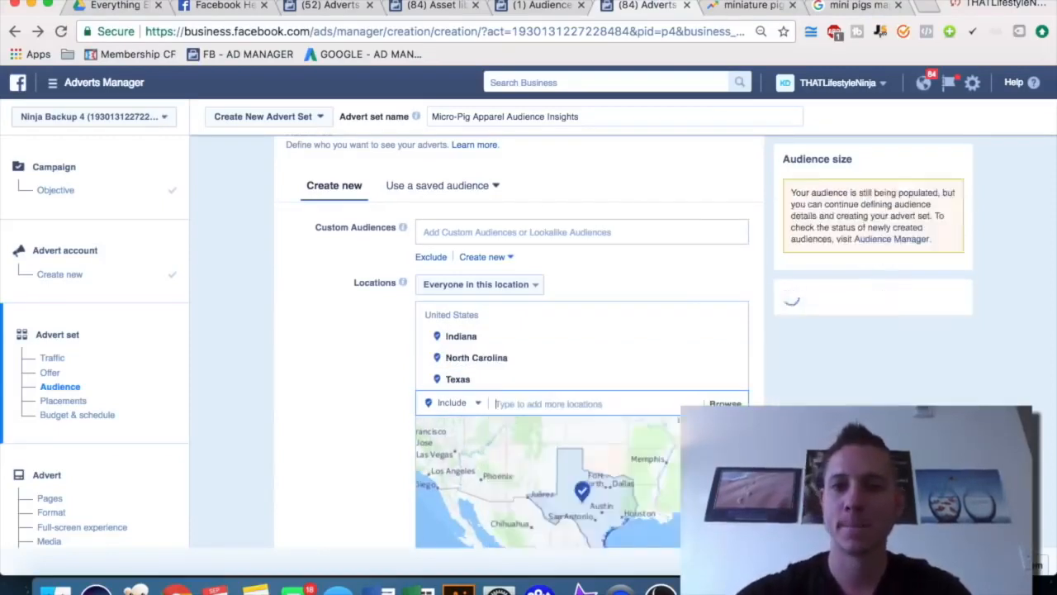
- Check the Google Trends subregion ranking again and add Washington and Virginia to the advert set's included locations
{"action": "left_click", "coordinate": [762, 6]}
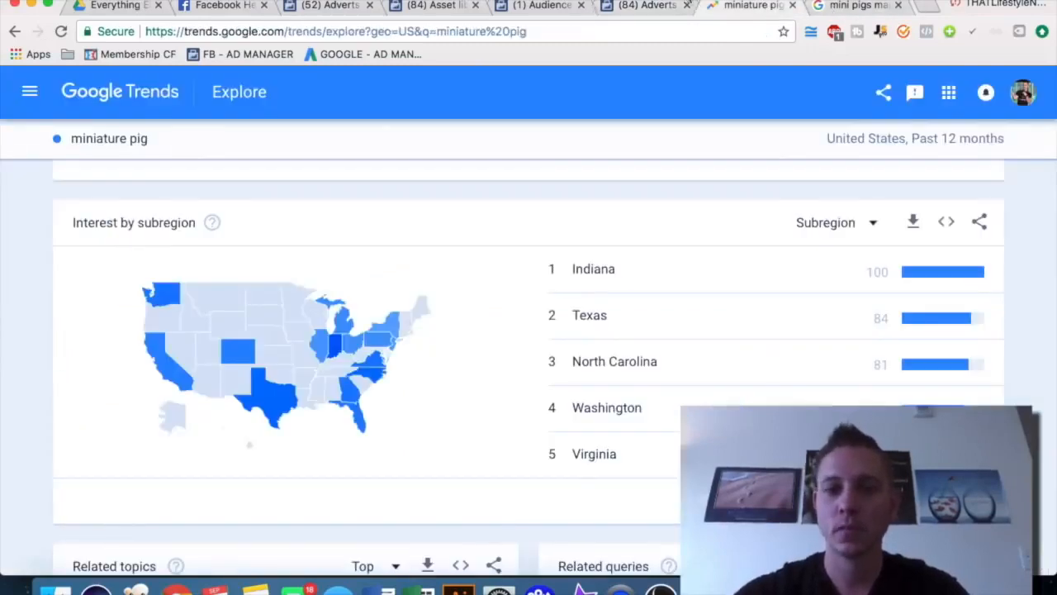
{"action": "left_click", "coordinate": [636, 6]}
{"action": "type", "text": "wash"}
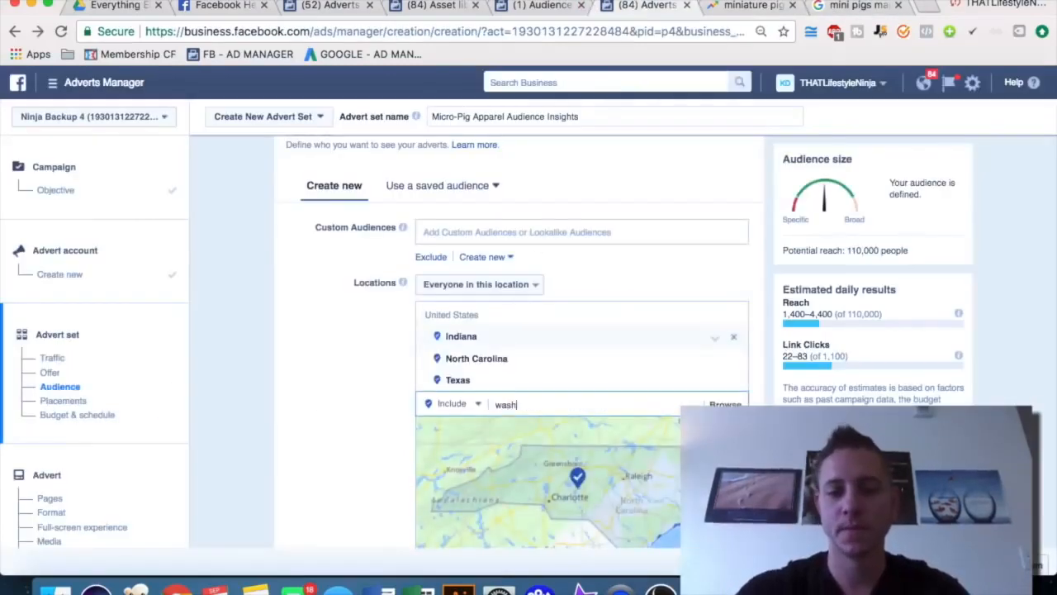
{"action": "type", "text": "ington"}
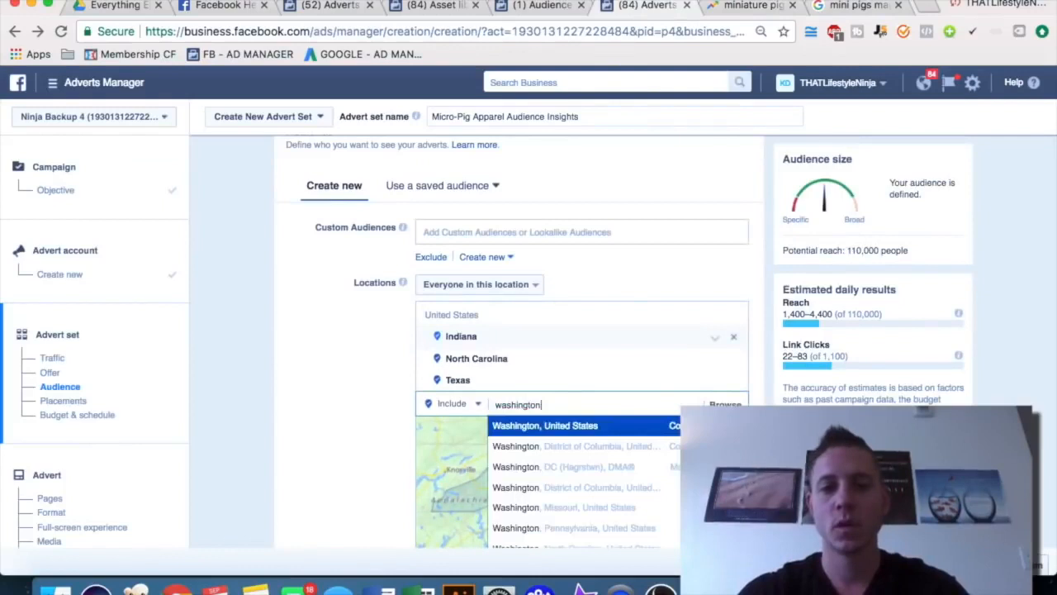
{"action": "key", "text": "Return"}
{"action": "type", "text": "virgini"}
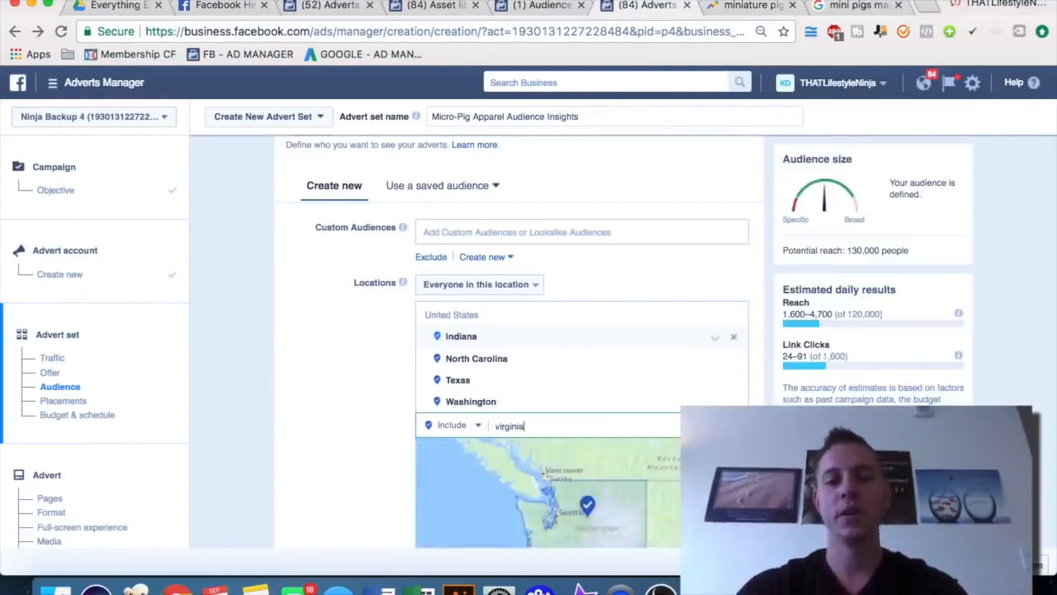
{"action": "type", "text": "a"}
{"action": "key", "text": "Return"}
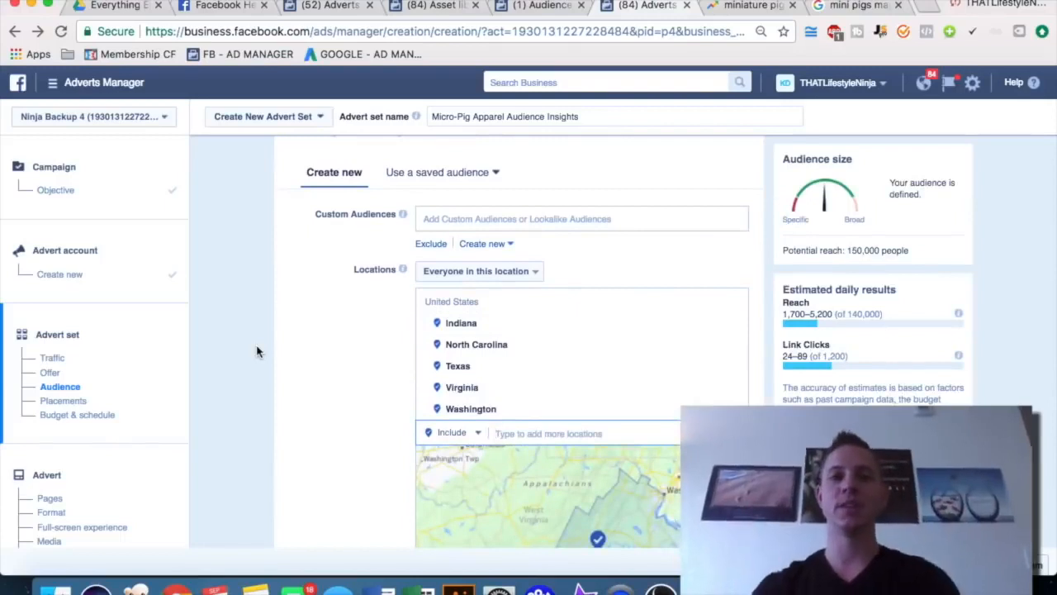
- In Audience Insights, replace the Tony Robbins interest with Miniature pig and show the audience's top towns and cities
{"action": "left_click", "coordinate": [537, 5]}
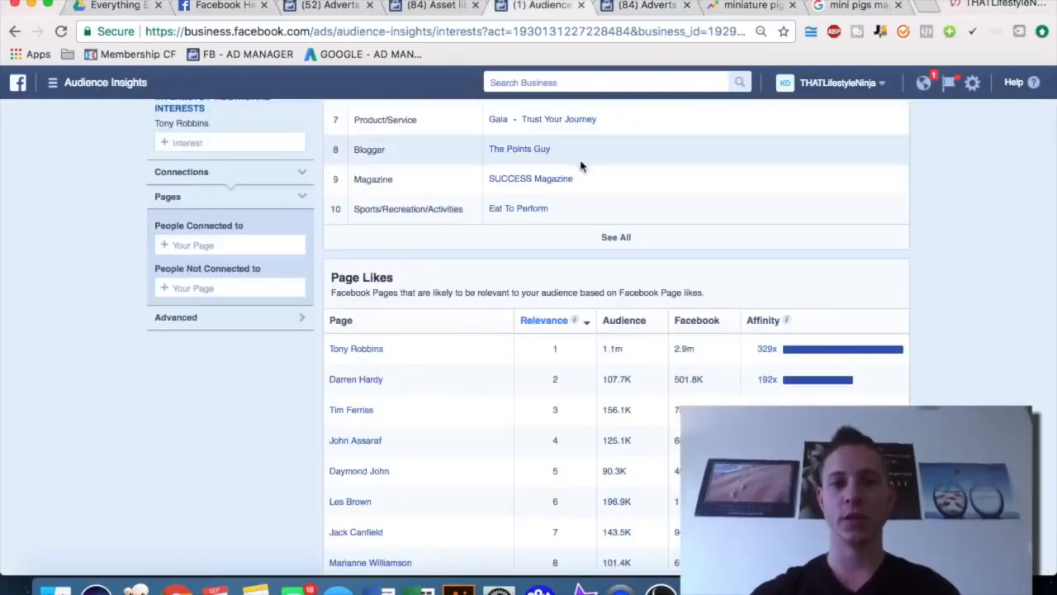
{"action": "scroll", "coordinate": [586, 253], "scroll_direction": "up", "scroll_amount": 5}
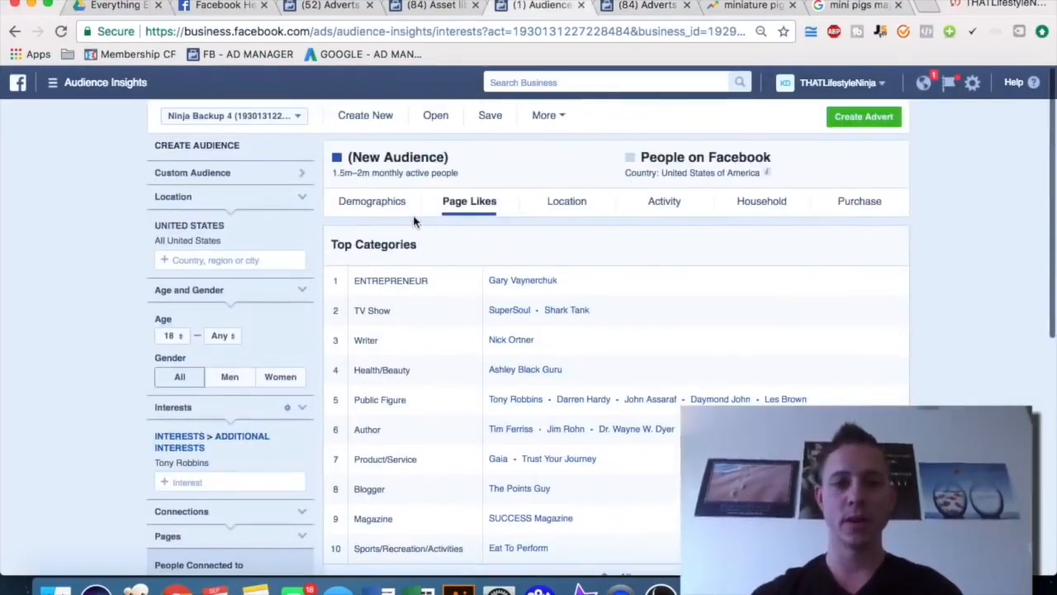
{"action": "left_click", "coordinate": [303, 463]}
{"action": "left_click", "coordinate": [241, 435]}
{"action": "type", "text": "miniature"}
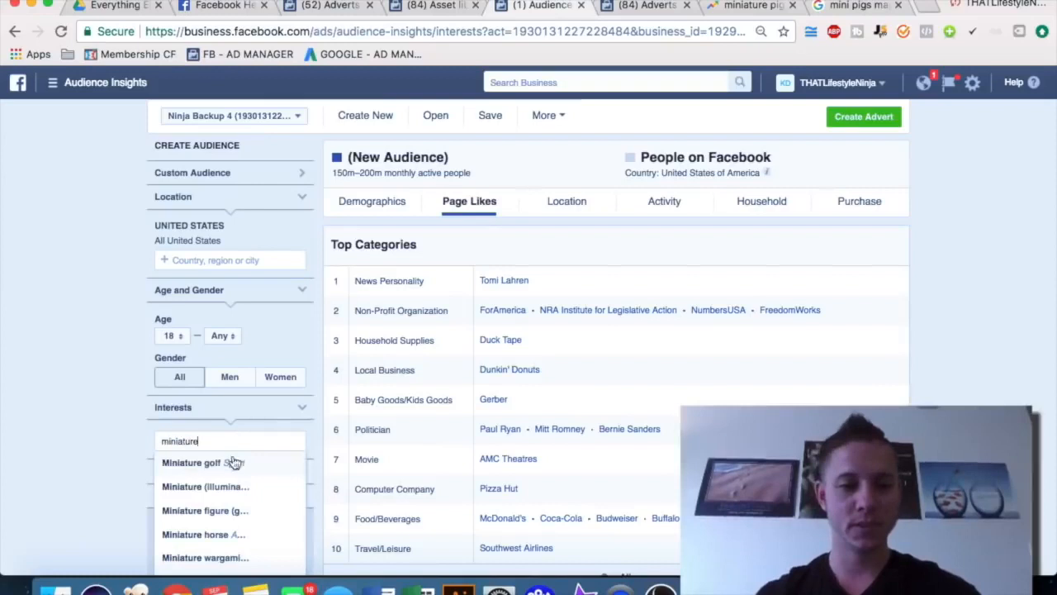
{"action": "type", "text": " pig"}
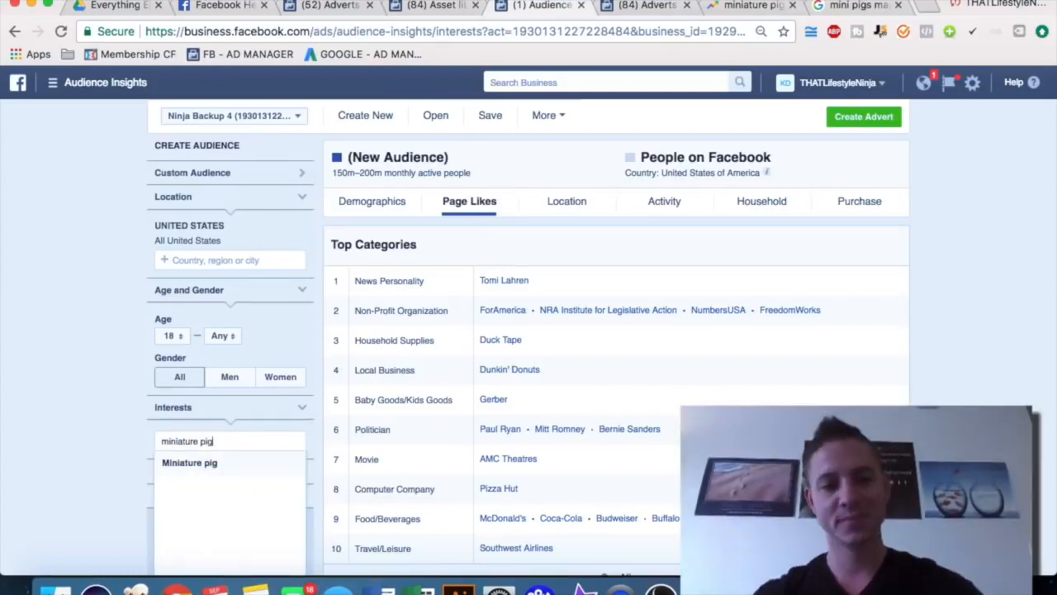
{"action": "left_click", "coordinate": [192, 463]}
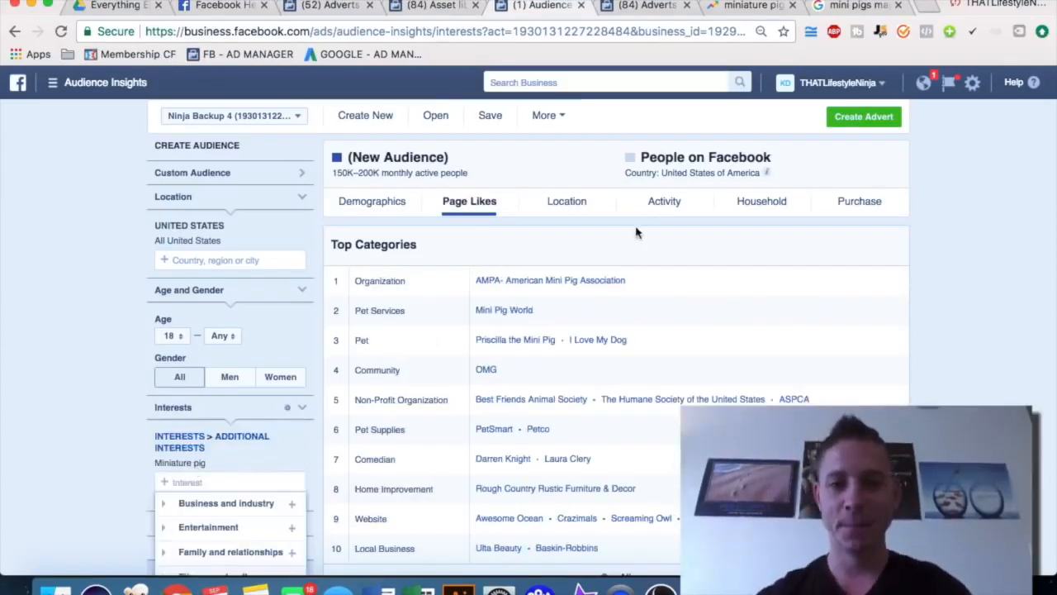
{"action": "left_click", "coordinate": [570, 204]}
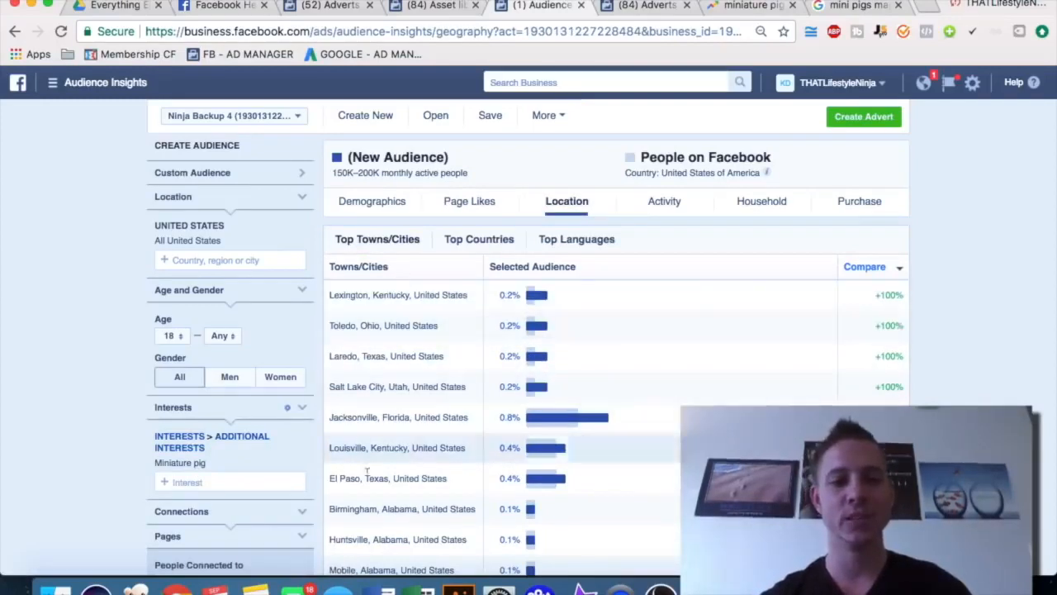
- Return to the advert set and review its locations, demographics and detailed targeting against the audience size estimate
{"action": "left_click", "coordinate": [714, 7]}
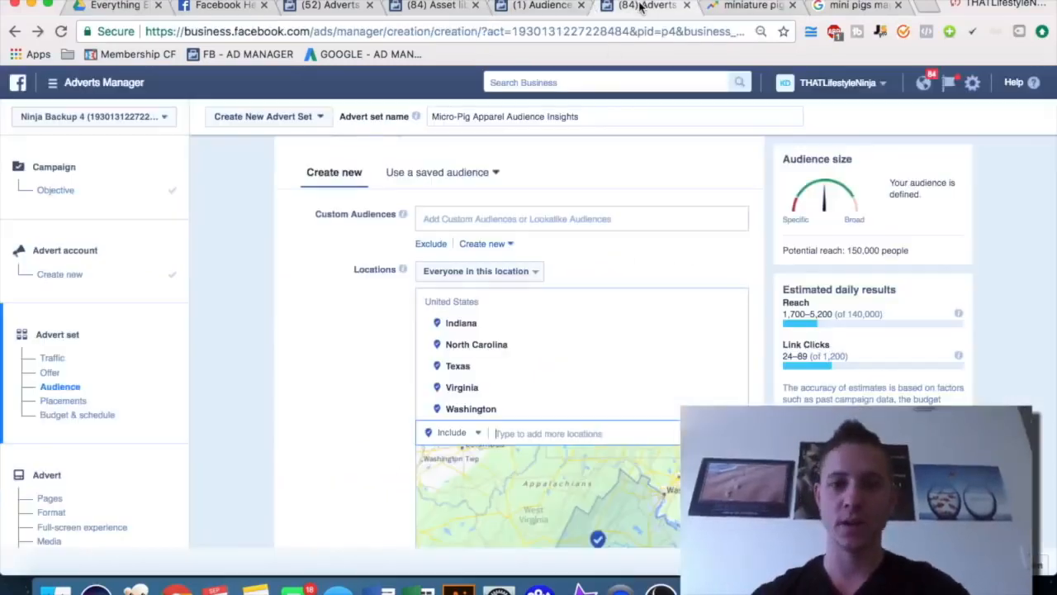
{"action": "left_click", "coordinate": [641, 7]}
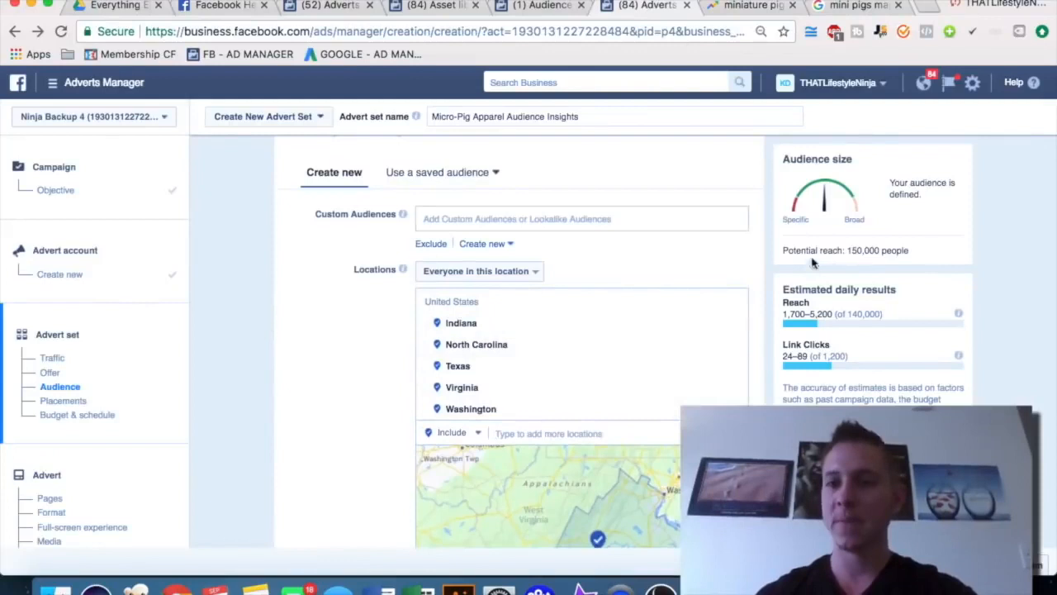
{"action": "scroll", "coordinate": [995, 333], "scroll_direction": "down", "scroll_amount": 5}
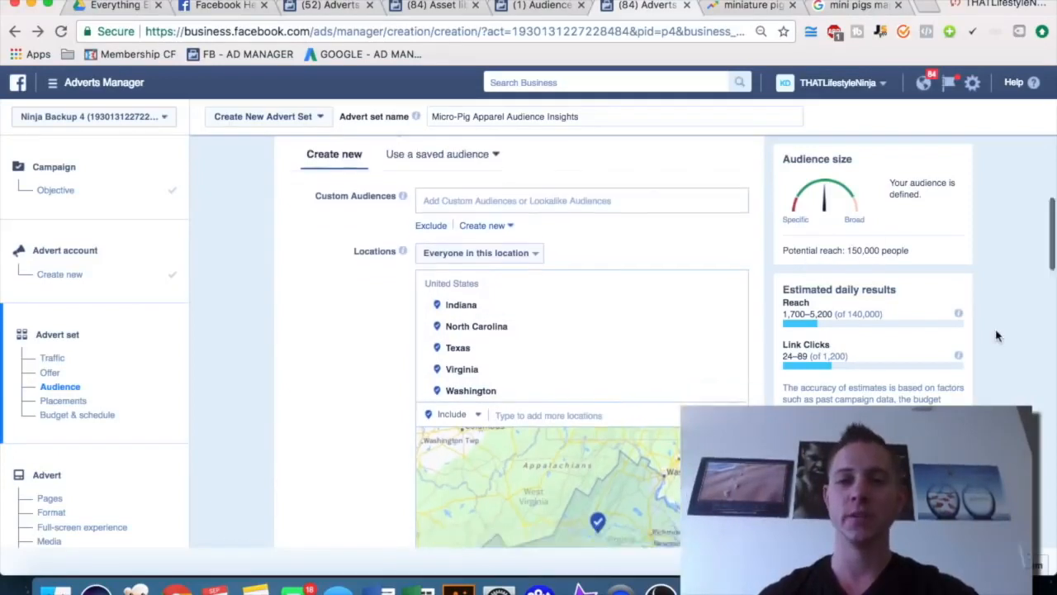
{"action": "scroll", "coordinate": [372, 310], "scroll_direction": "down", "scroll_amount": 4}
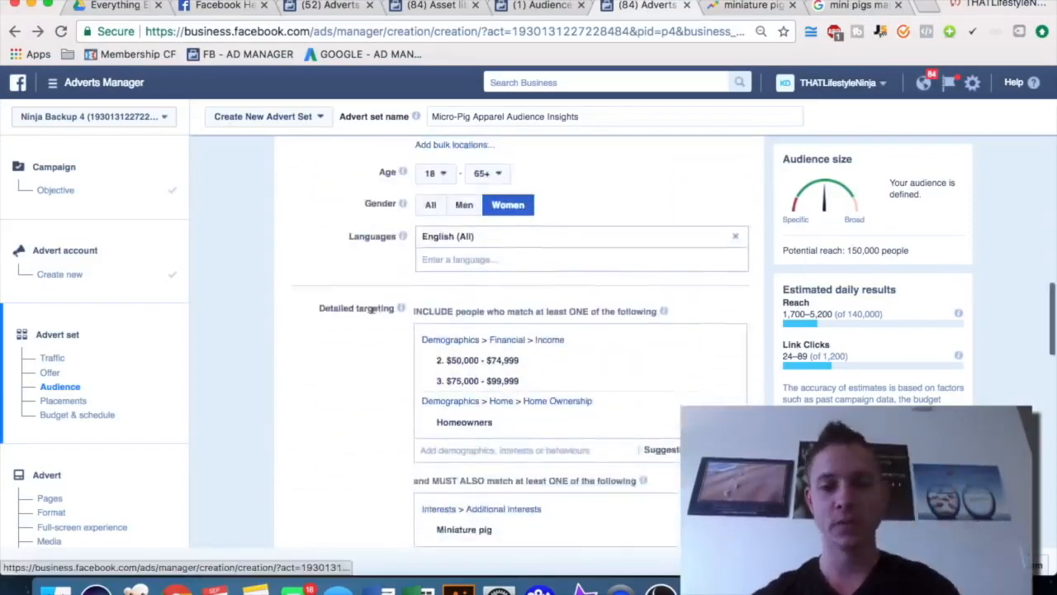
{"action": "scroll", "coordinate": [371, 310], "scroll_direction": "up", "scroll_amount": 1}
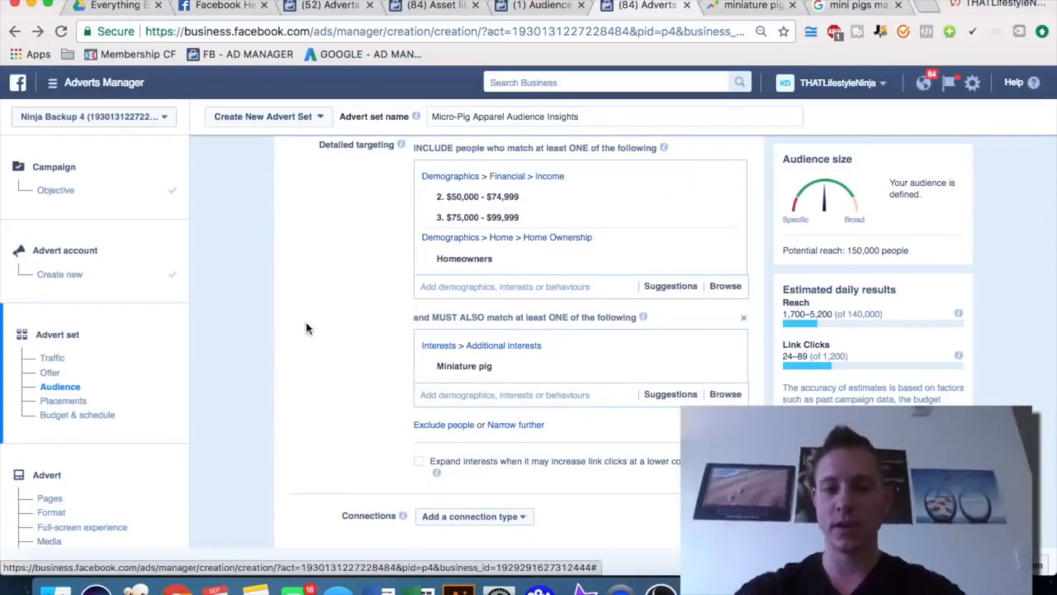
{"action": "mouse_move", "coordinate": [535, 378]}
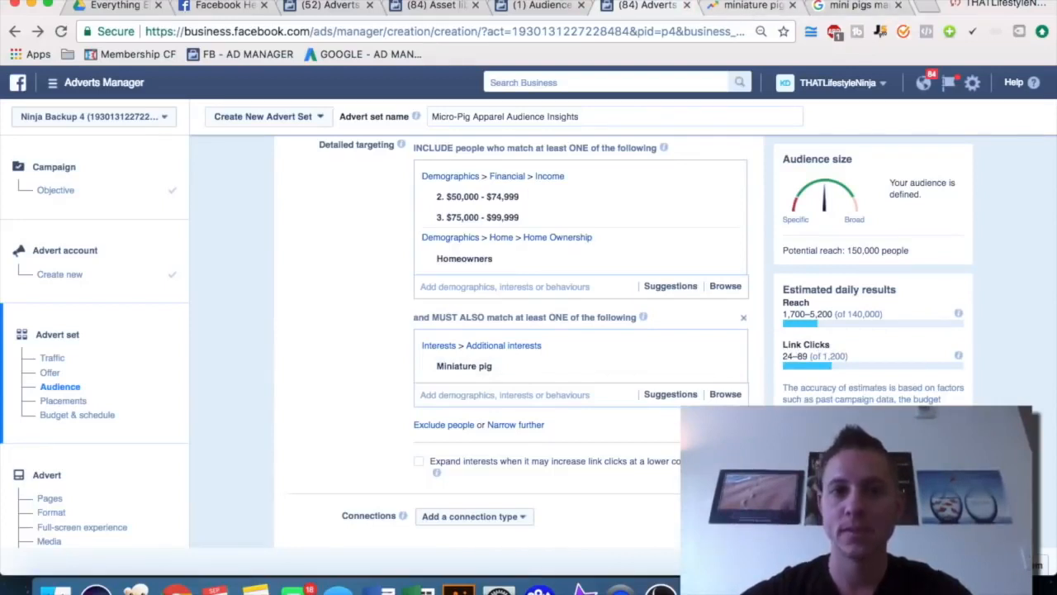
- In Audience Insights, examine the Miniature pig audience's page likes, including the top categories and each page's relevance and affinity
{"action": "left_click", "coordinate": [532, 8]}
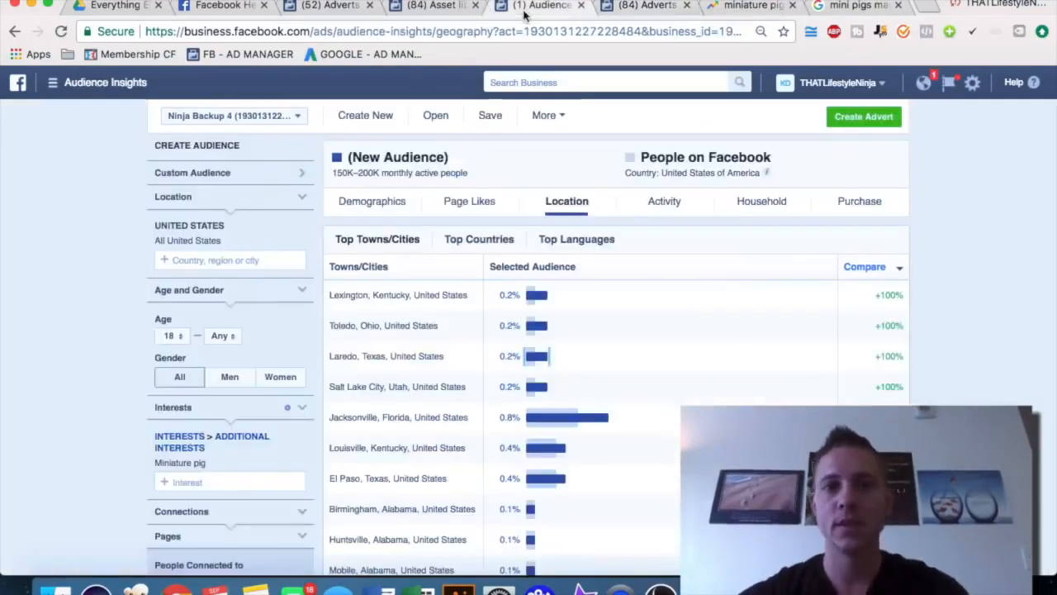
{"action": "left_click", "coordinate": [473, 205]}
{"action": "scroll", "coordinate": [600, 265], "scroll_direction": "down", "scroll_amount": 1}
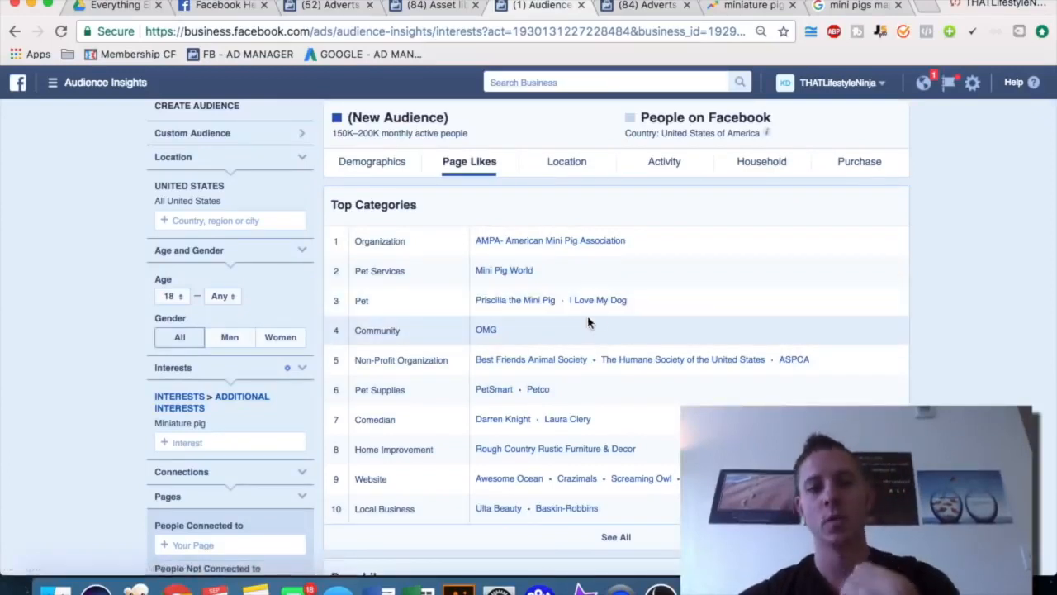
{"action": "scroll", "coordinate": [732, 342], "scroll_direction": "down", "scroll_amount": 5}
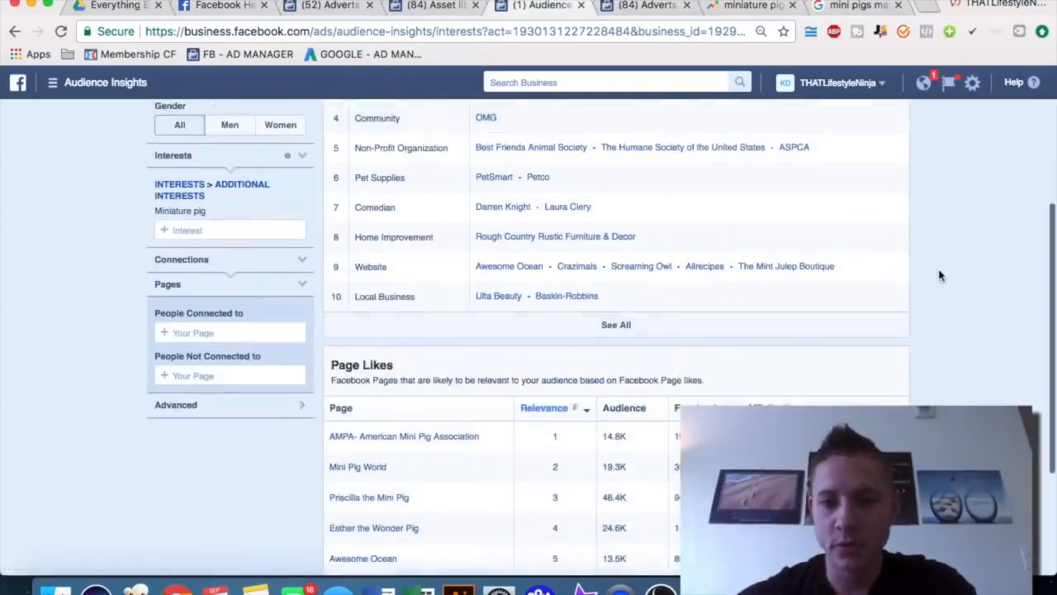
{"action": "mouse_move", "coordinate": [786, 332]}
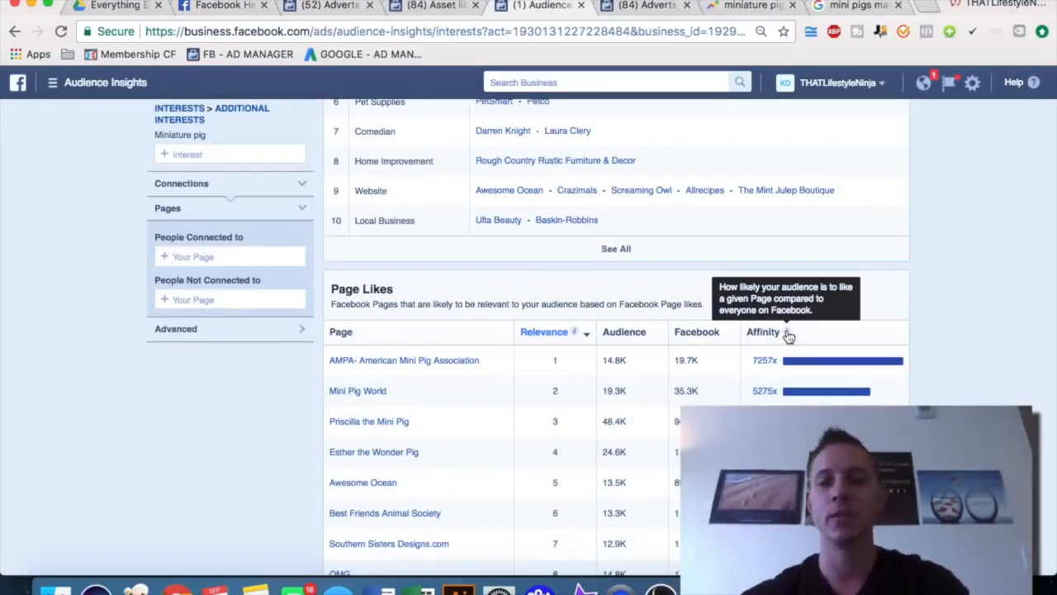
{"action": "mouse_move", "coordinate": [754, 363]}
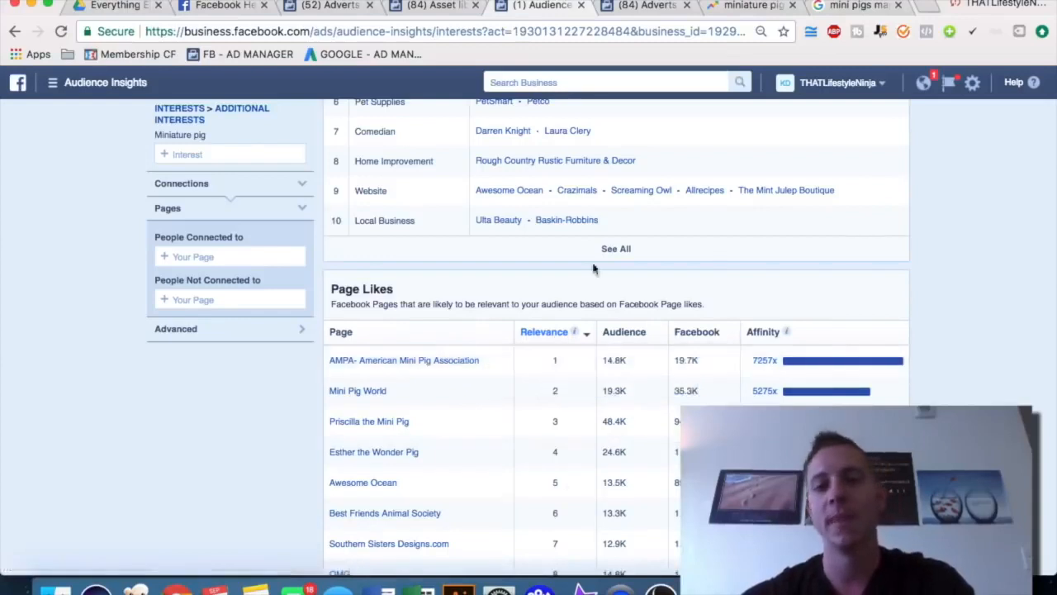
{"action": "scroll", "coordinate": [991, 371], "scroll_direction": "down", "scroll_amount": 2}
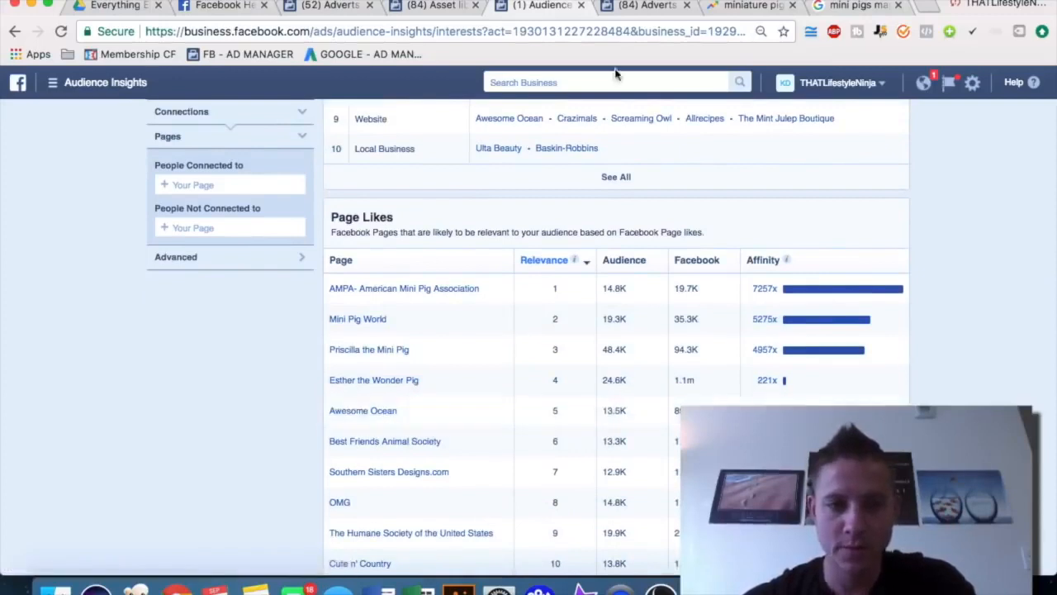
- Return to the advert set and search the Miniature pig targeting group for the Awesome Ocean interest
{"action": "left_click", "coordinate": [648, 6]}
{"action": "left_click", "coordinate": [483, 394]}
{"action": "type", "text": "awesome ocean"}
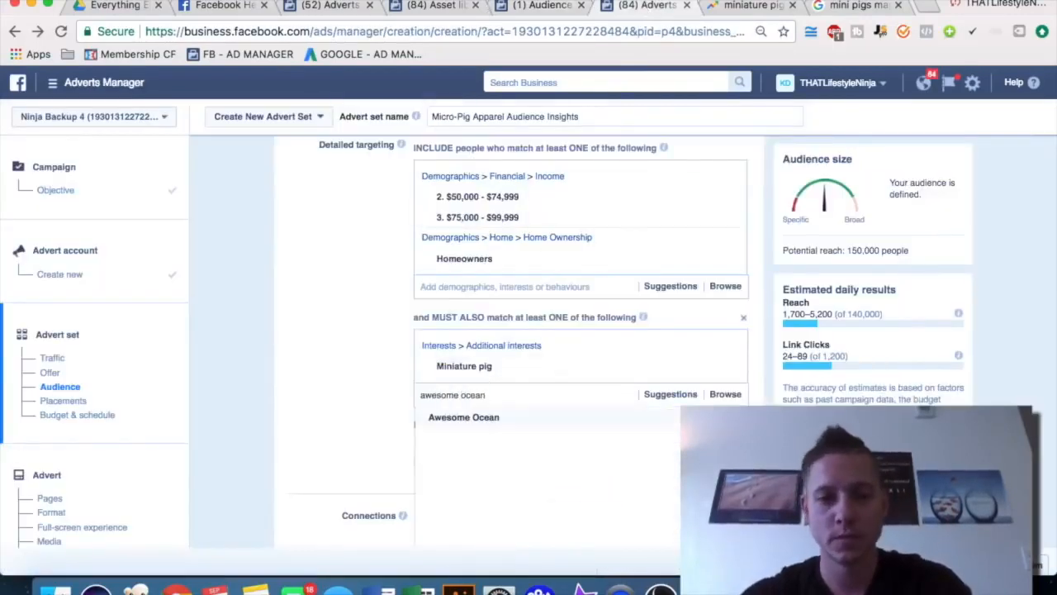
{"action": "left_click", "coordinate": [368, 405]}
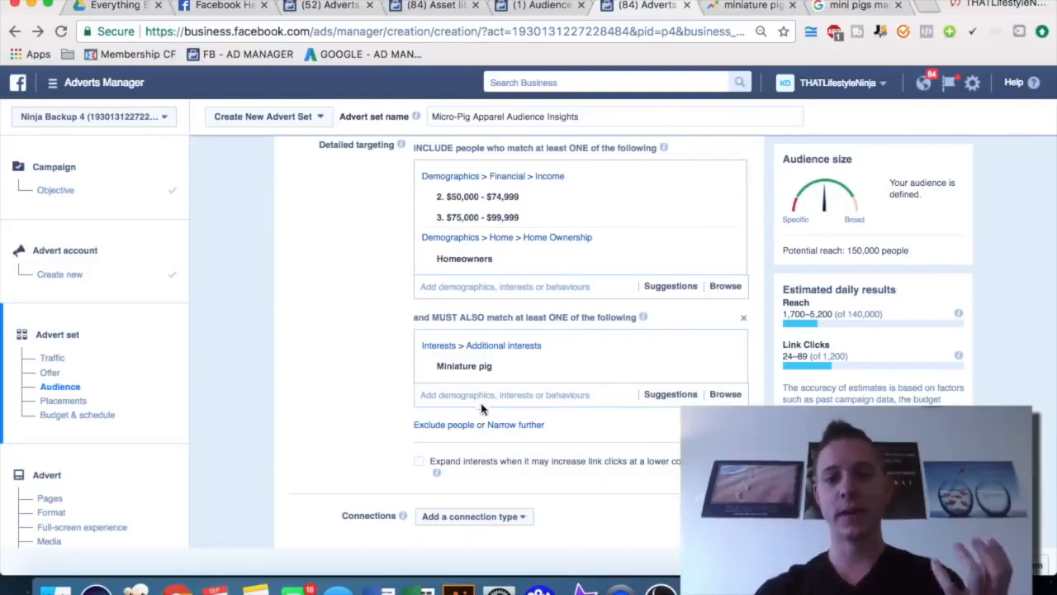
- Narrow the detailed targeting with another must-also-match group and copy the Awesome Ocean page name from Audience Insights
{"action": "left_click", "coordinate": [509, 426]}
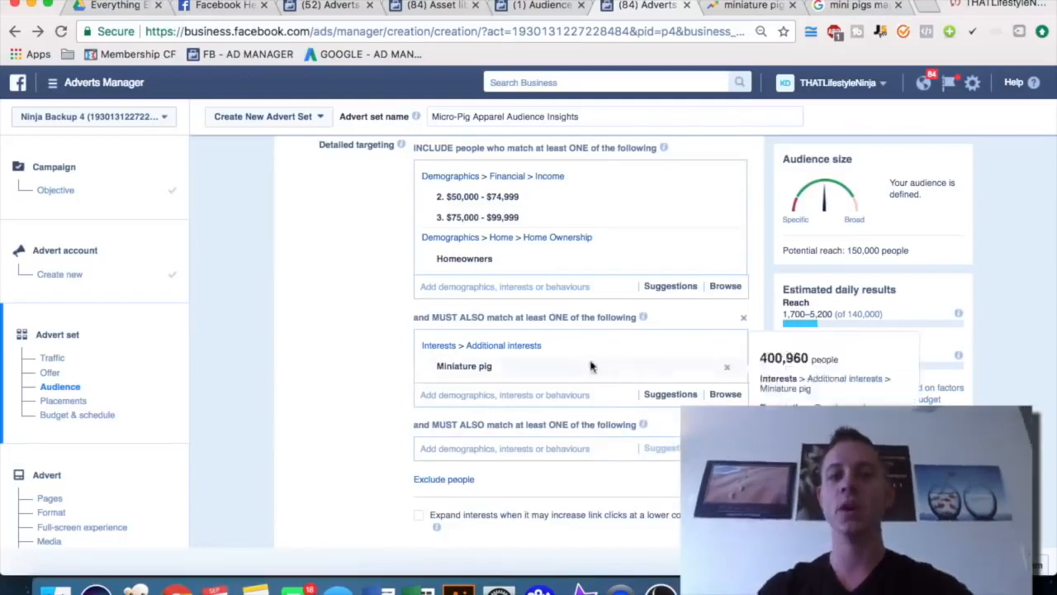
{"action": "left_click", "coordinate": [454, 440]}
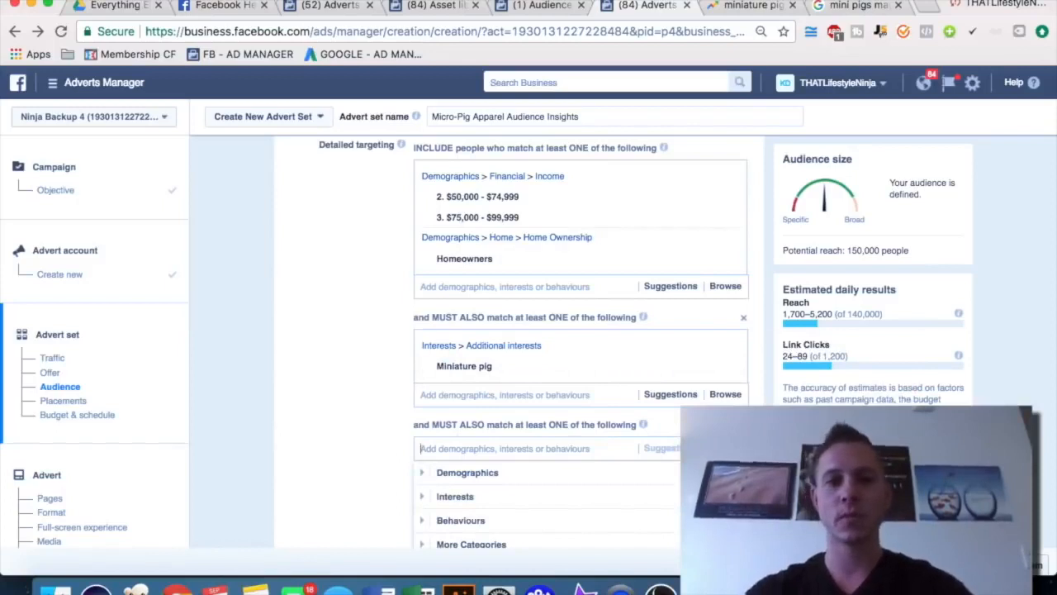
{"action": "left_click", "coordinate": [537, 5]}
{"action": "right_click", "coordinate": [369, 405]}
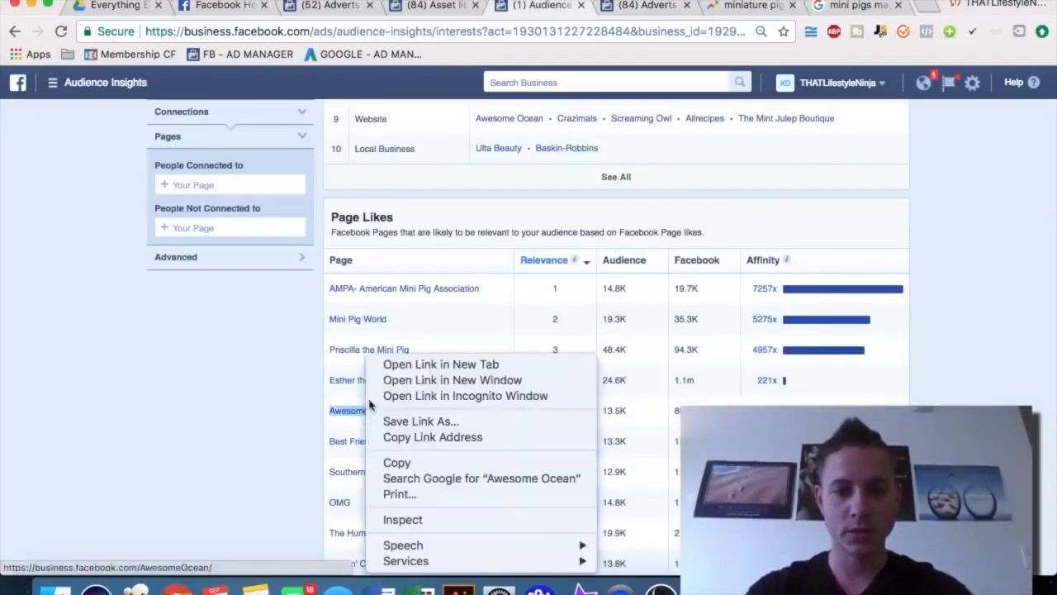
- Open the Awesome Ocean page from the Page Likes list separately, look through its posts and close it
{"action": "left_click", "coordinate": [417, 364]}
{"action": "key", "text": "ctrl+Tab"}
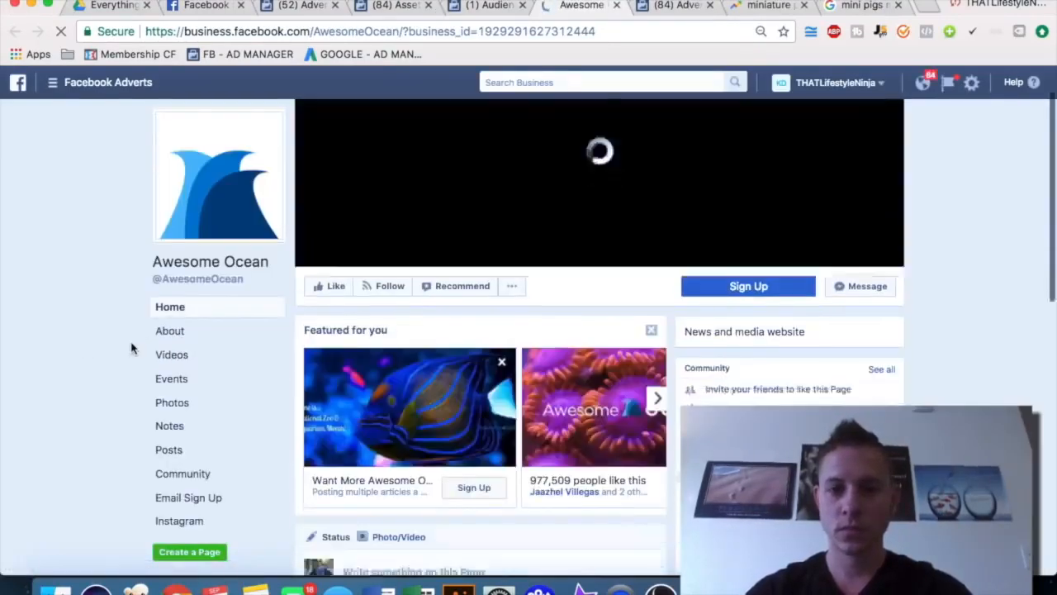
{"action": "scroll", "coordinate": [130, 348], "scroll_direction": "down", "scroll_amount": 3}
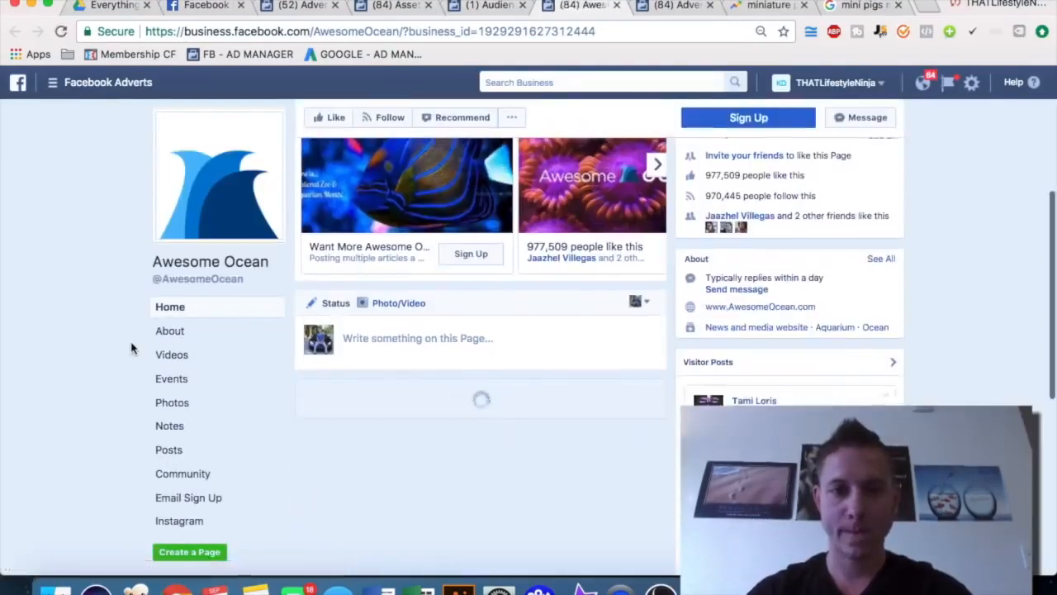
{"action": "scroll", "coordinate": [131, 348], "scroll_direction": "down", "scroll_amount": 4}
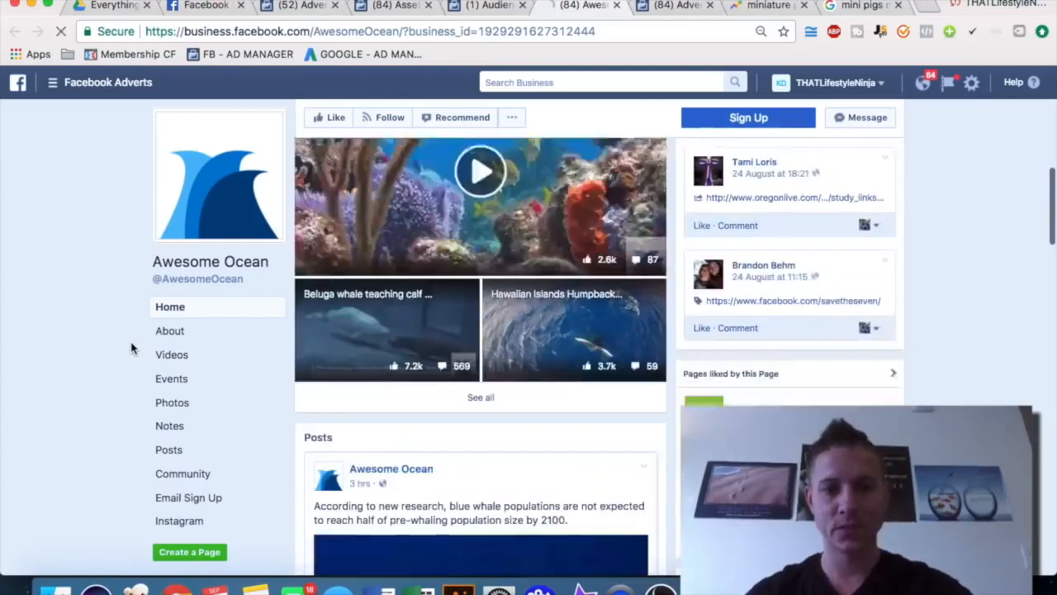
{"action": "scroll", "coordinate": [130, 348], "scroll_direction": "down", "scroll_amount": 4}
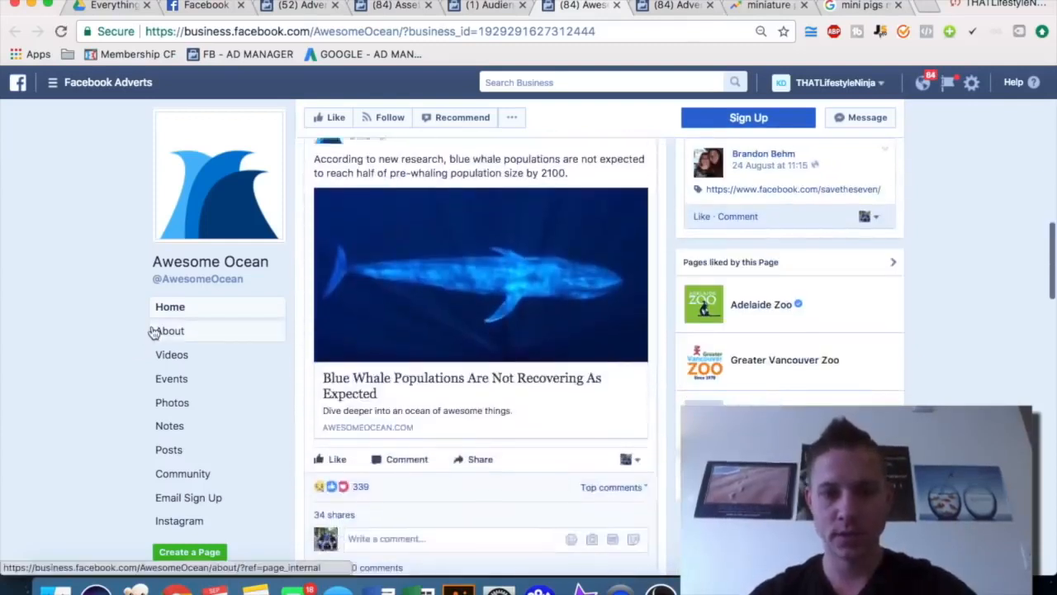
{"action": "scroll", "coordinate": [154, 332], "scroll_direction": "down", "scroll_amount": 3}
{"action": "key", "text": "super+w"}
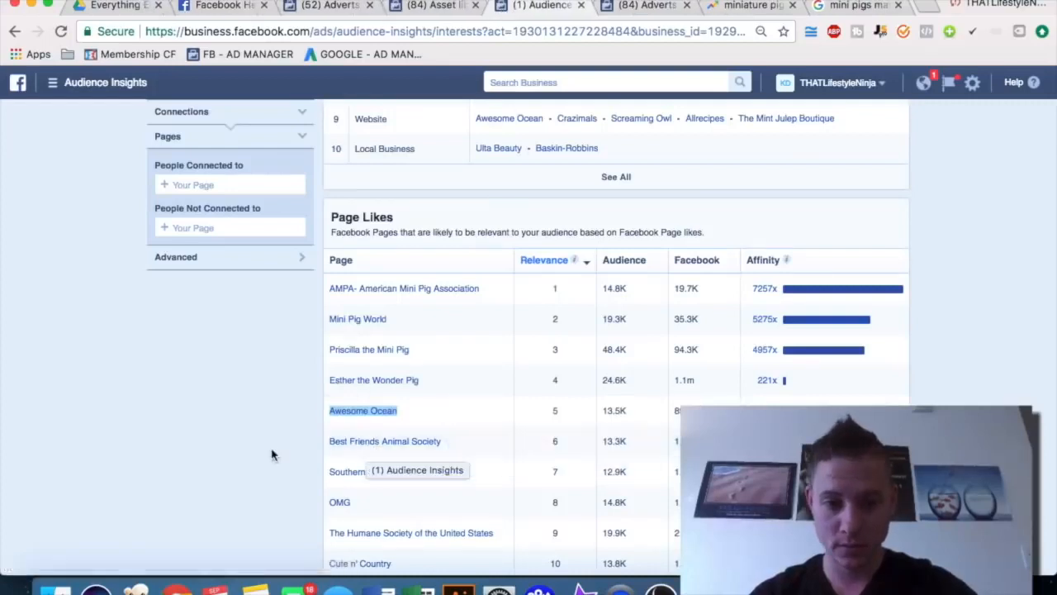
- Return to the advert set and add the Best Friends Animal Society interest to the empty must-also-match group below Miniature pig
{"action": "scroll", "coordinate": [272, 454], "scroll_direction": "down", "scroll_amount": 1}
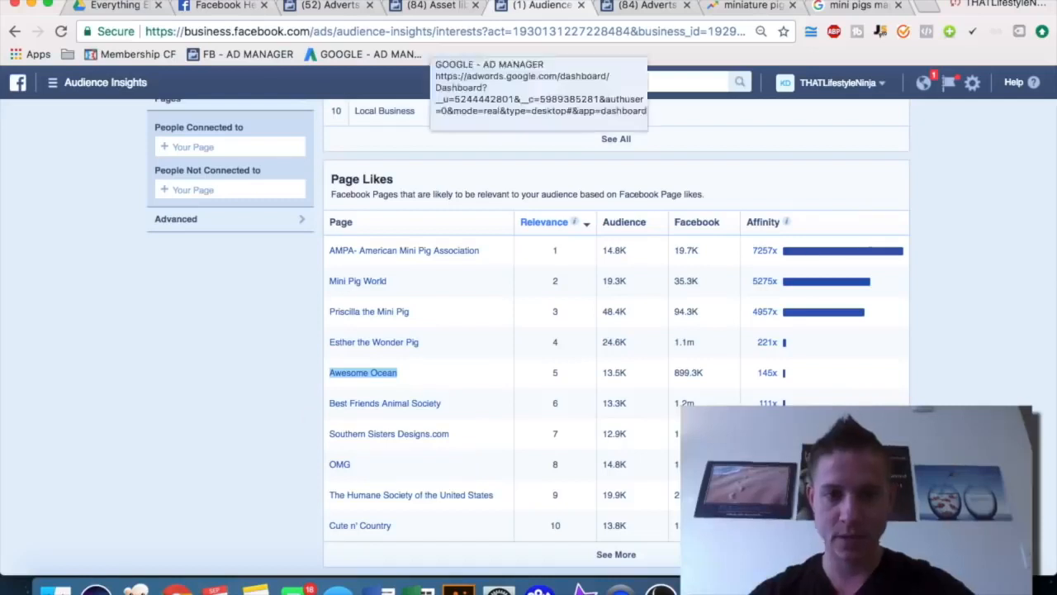
{"action": "left_click", "coordinate": [627, 10]}
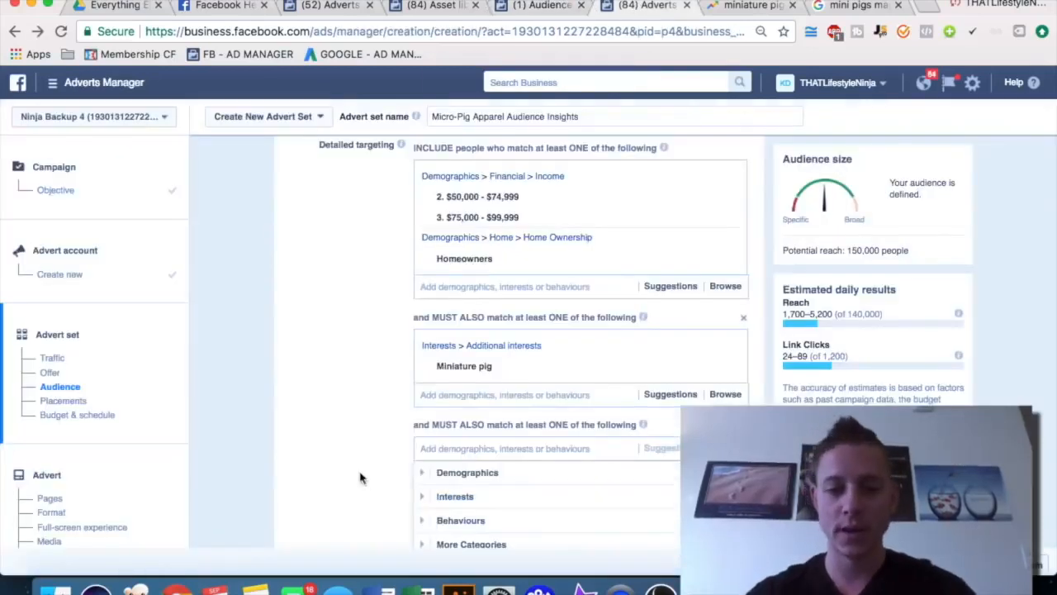
{"action": "type", "text": "best friends animal"}
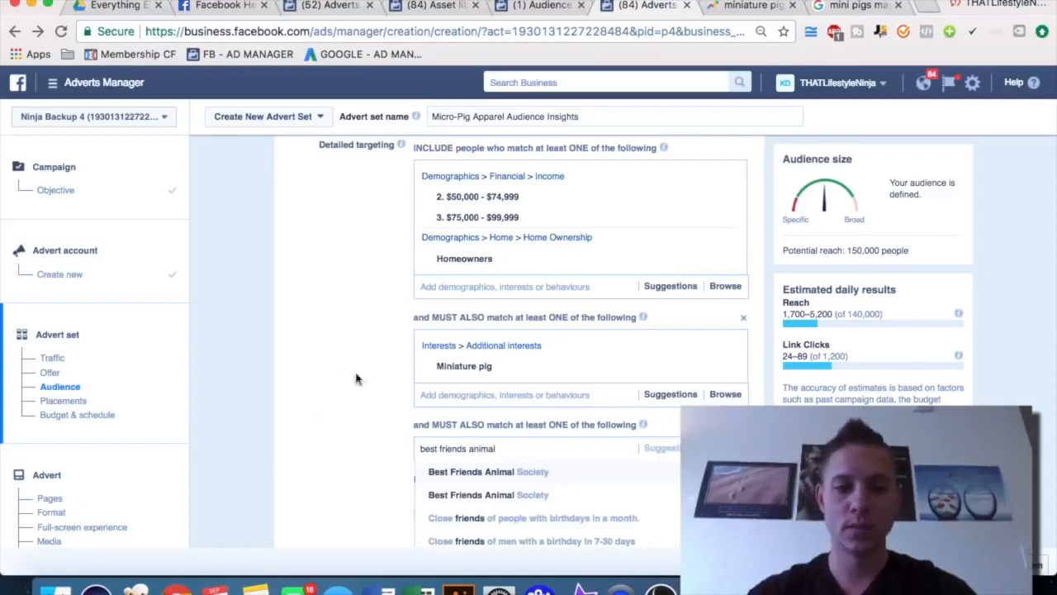
{"action": "left_click", "coordinate": [545, 476]}
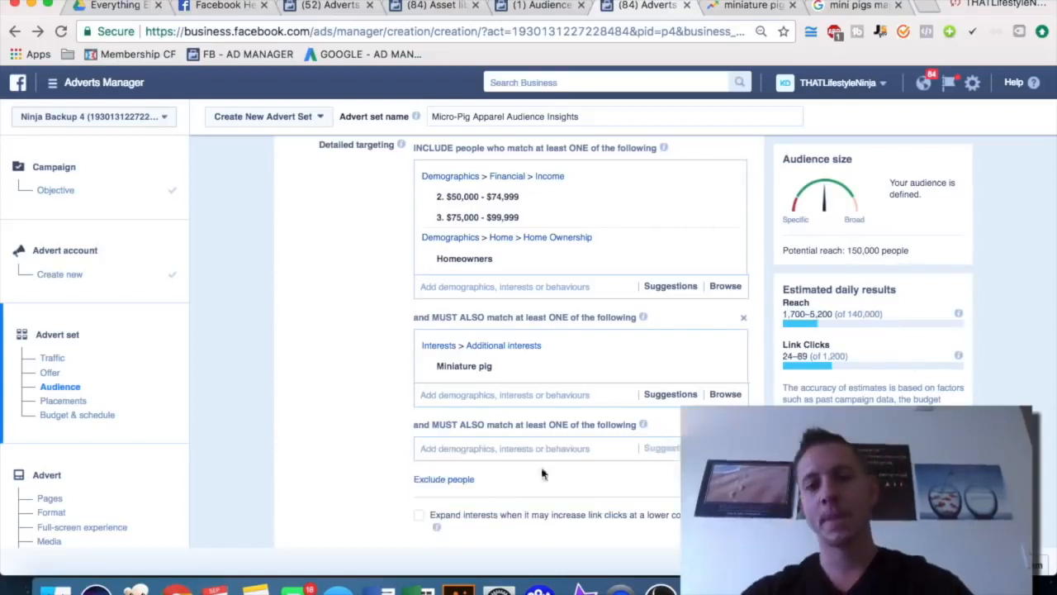
{"action": "left_click", "coordinate": [532, 450]}
{"action": "type", "text": "bes"}
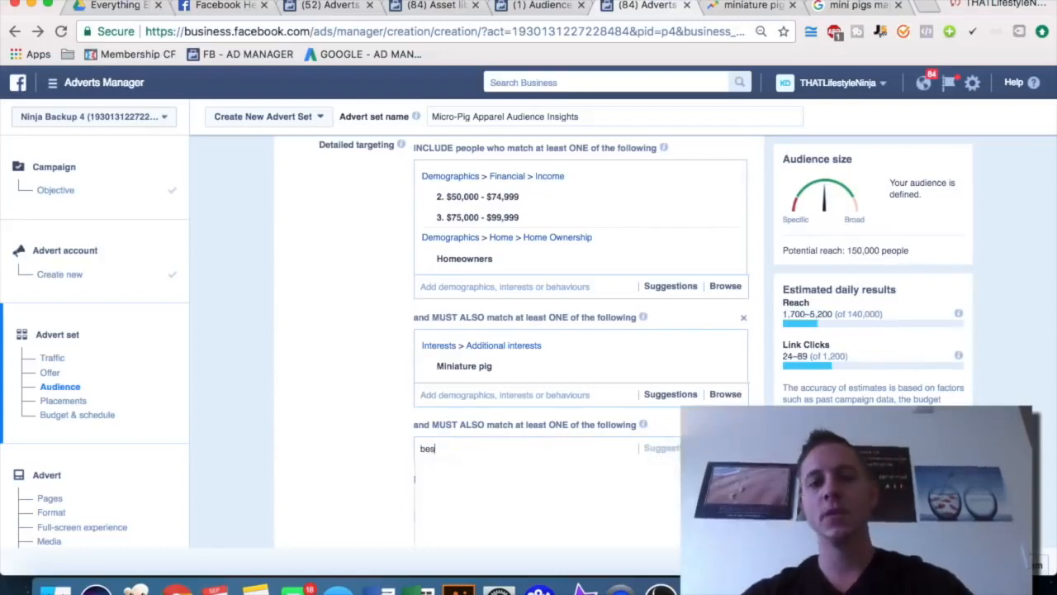
{"action": "type", "text": "t friends animal"}
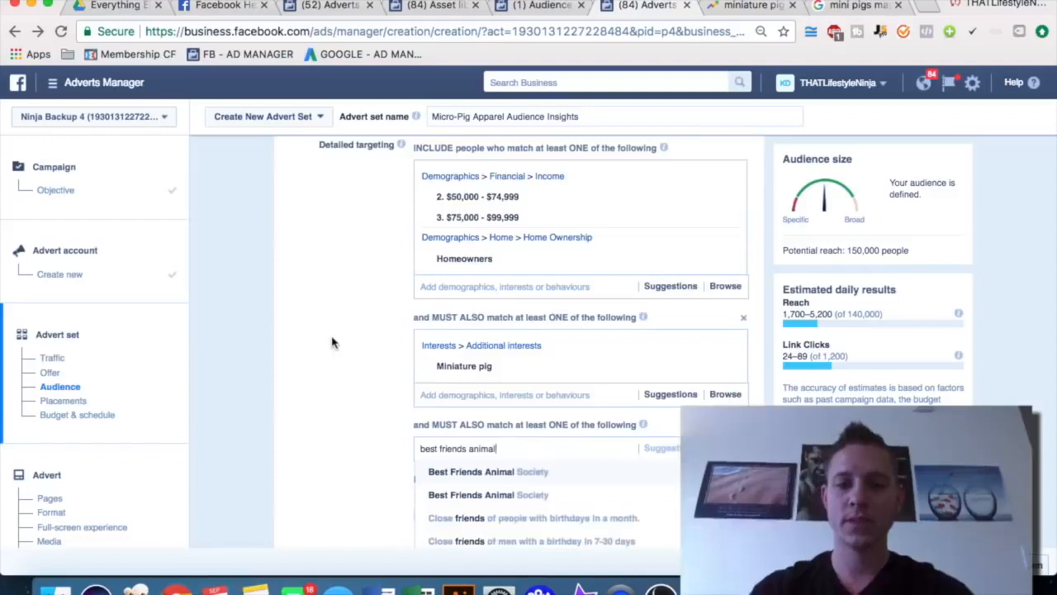
{"action": "scroll", "coordinate": [342, 355], "scroll_direction": "down", "scroll_amount": 2}
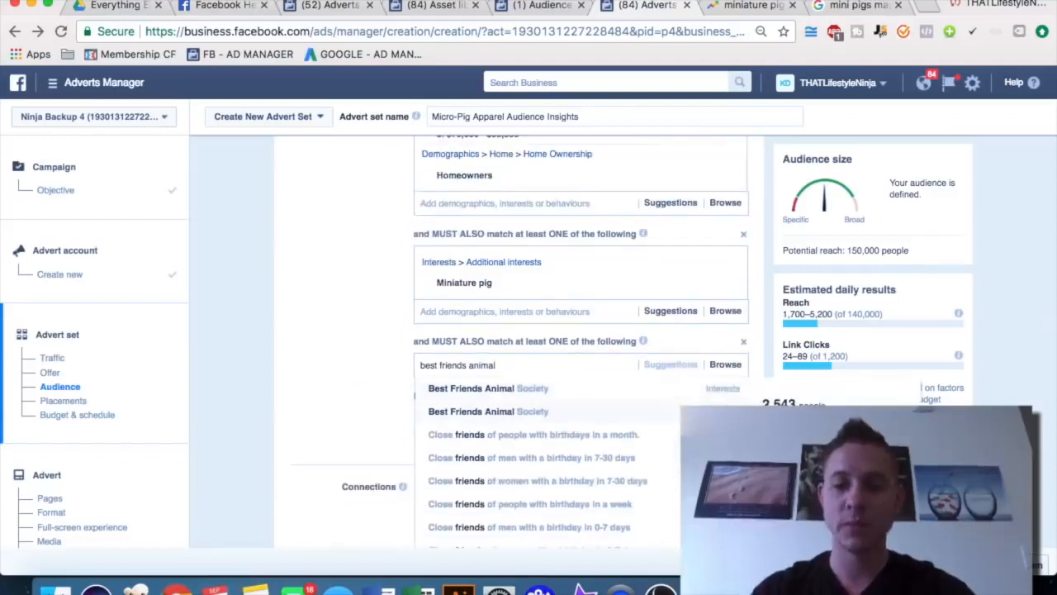
{"action": "left_click", "coordinate": [720, 391]}
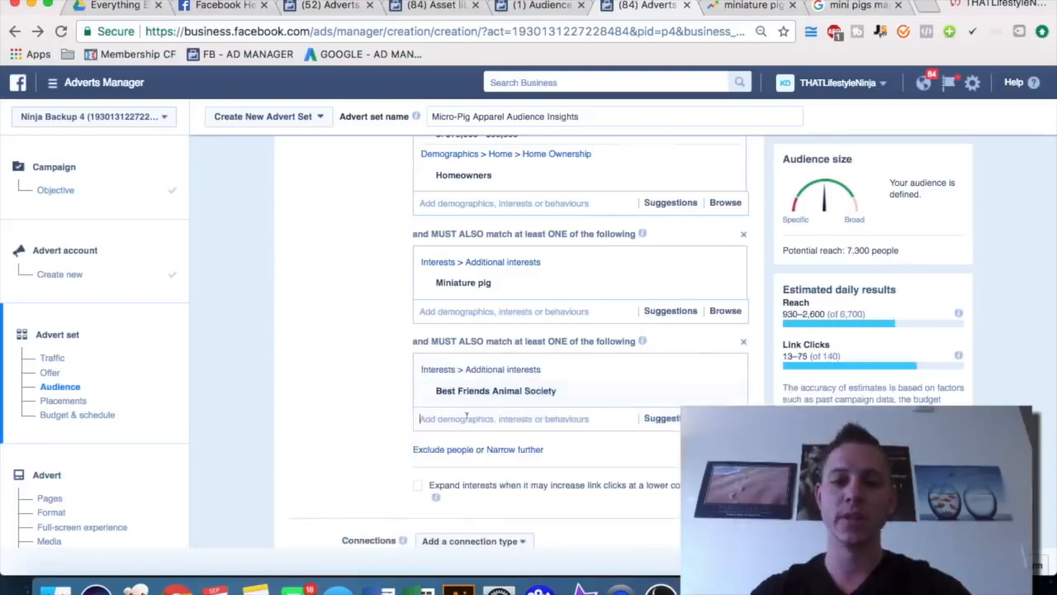
- Narrow the audience further with another must-also-match group containing the interest The Humane Society of the United States
{"action": "type", "text": "the humane"}
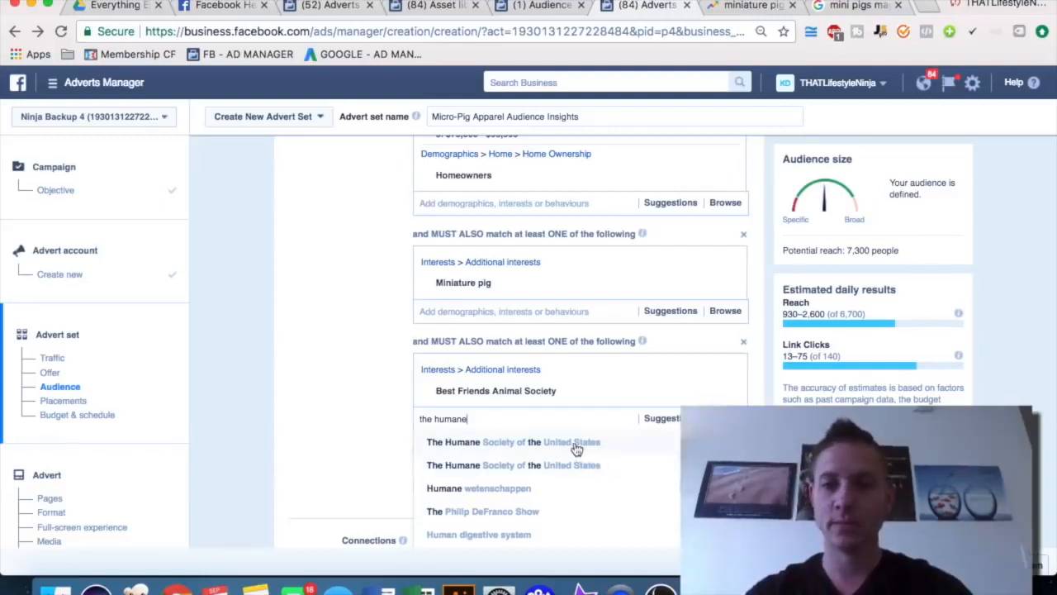
{"action": "left_click", "coordinate": [362, 390]}
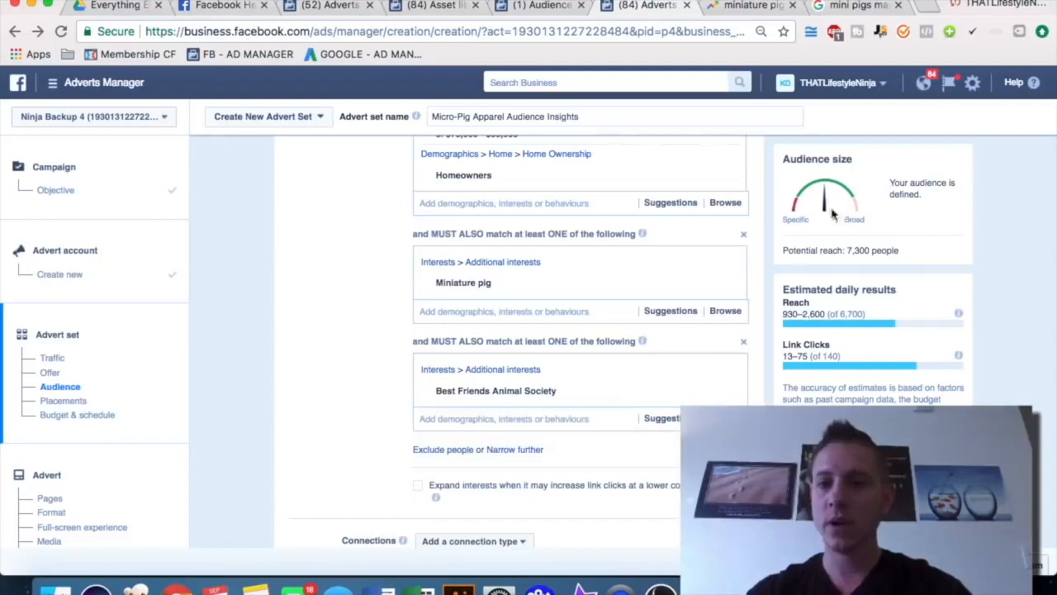
{"action": "left_click", "coordinate": [520, 451]}
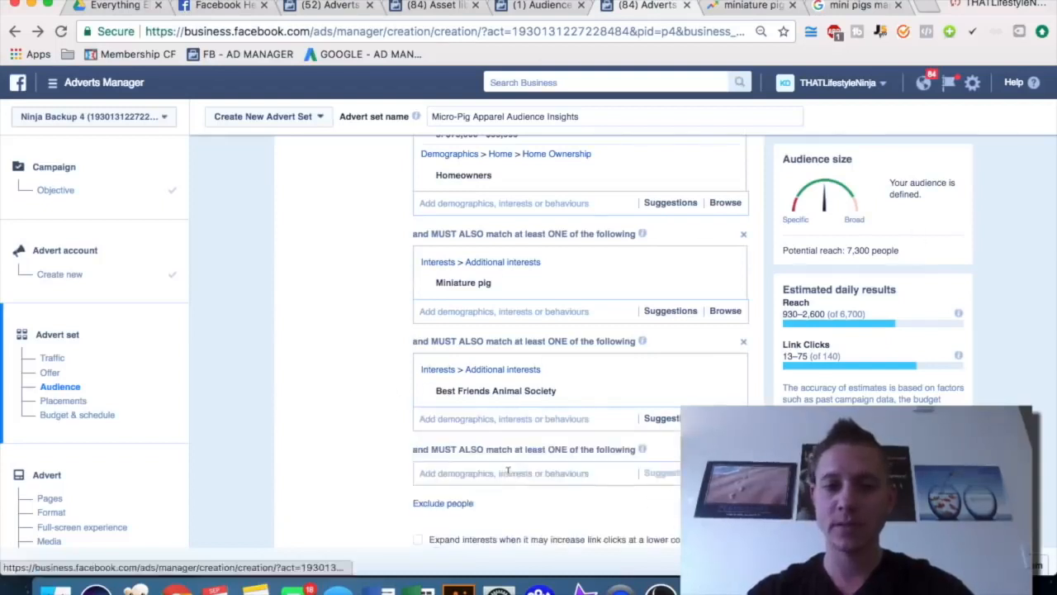
{"action": "type", "text": "the humane society"}
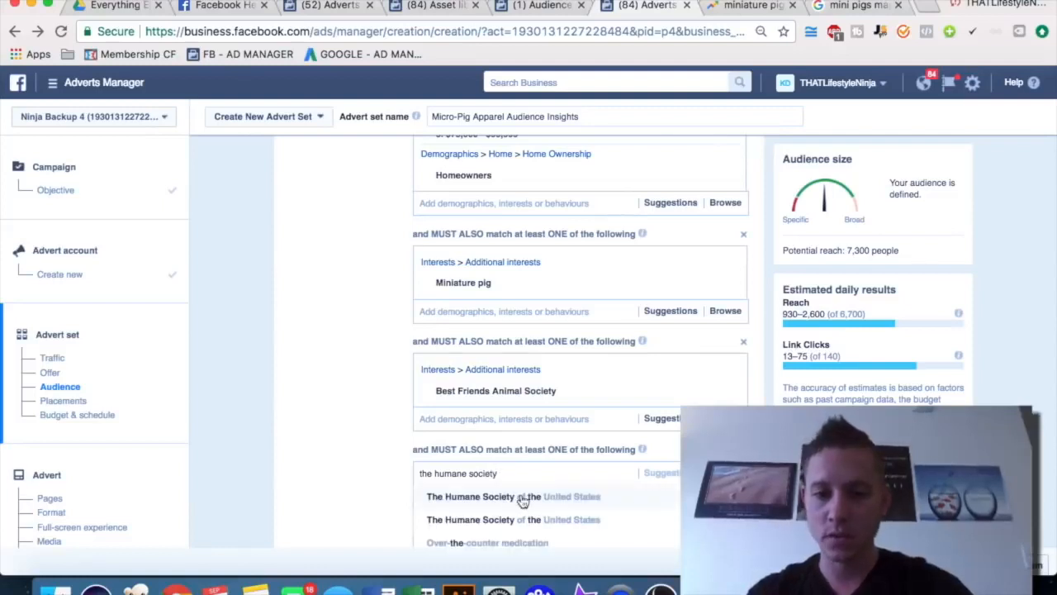
{"action": "left_click", "coordinate": [493, 499]}
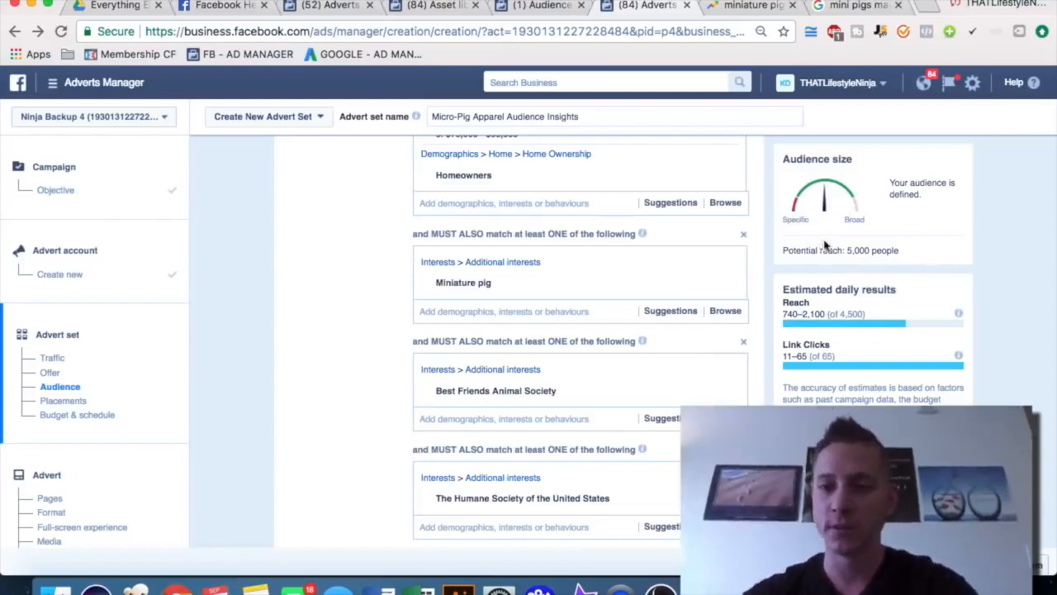
- Review the detailed targeting layers, from income and home ownership through the three must-also-match interest groups
{"action": "scroll", "coordinate": [370, 471], "scroll_direction": "up", "scroll_amount": 5}
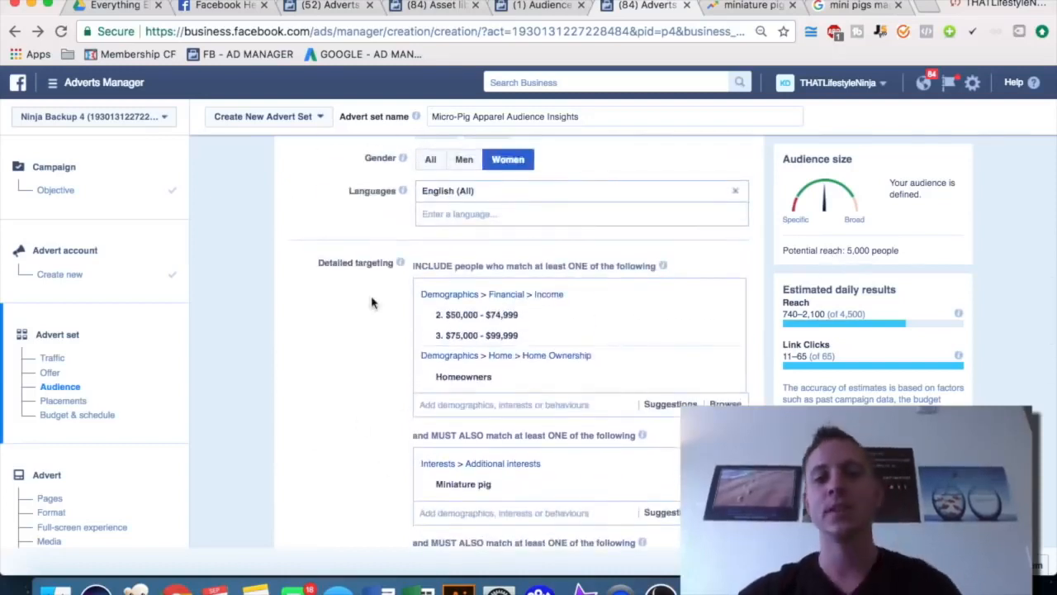
{"action": "mouse_move", "coordinate": [452, 345]}
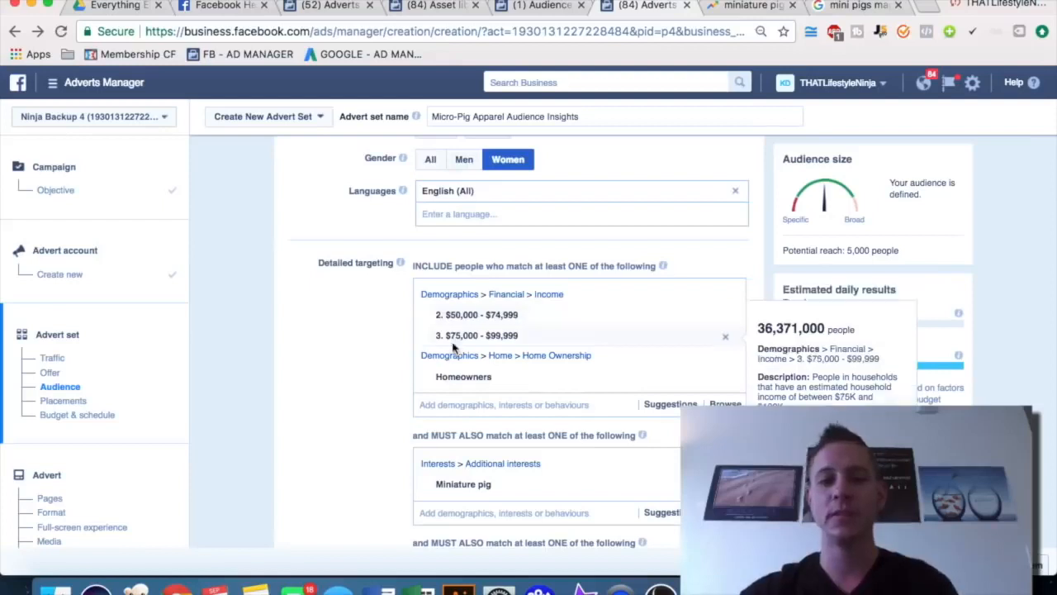
{"action": "mouse_move", "coordinate": [466, 381]}
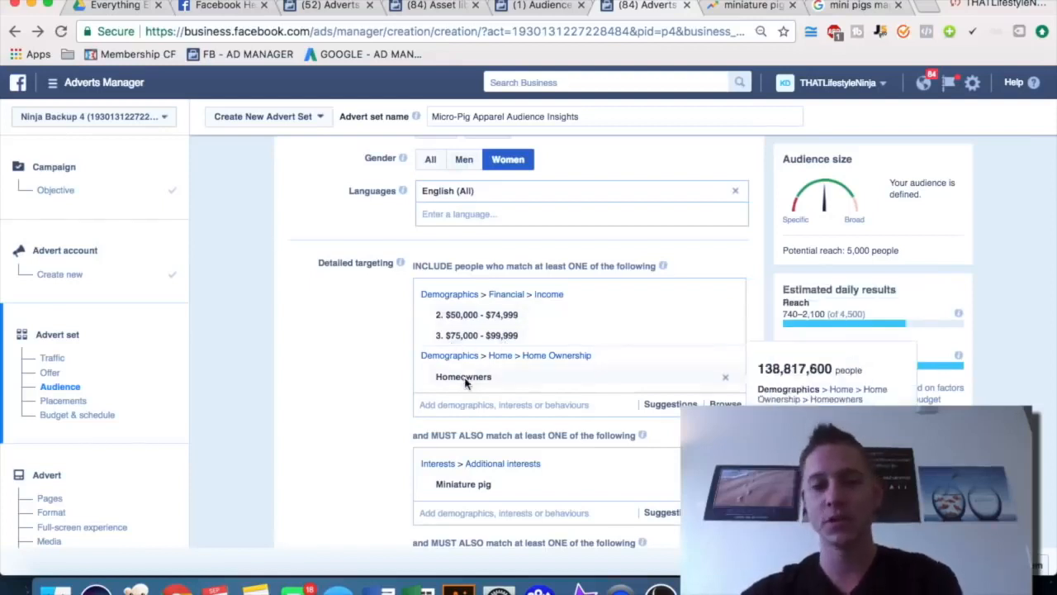
{"action": "scroll", "coordinate": [331, 396], "scroll_direction": "down", "scroll_amount": 5}
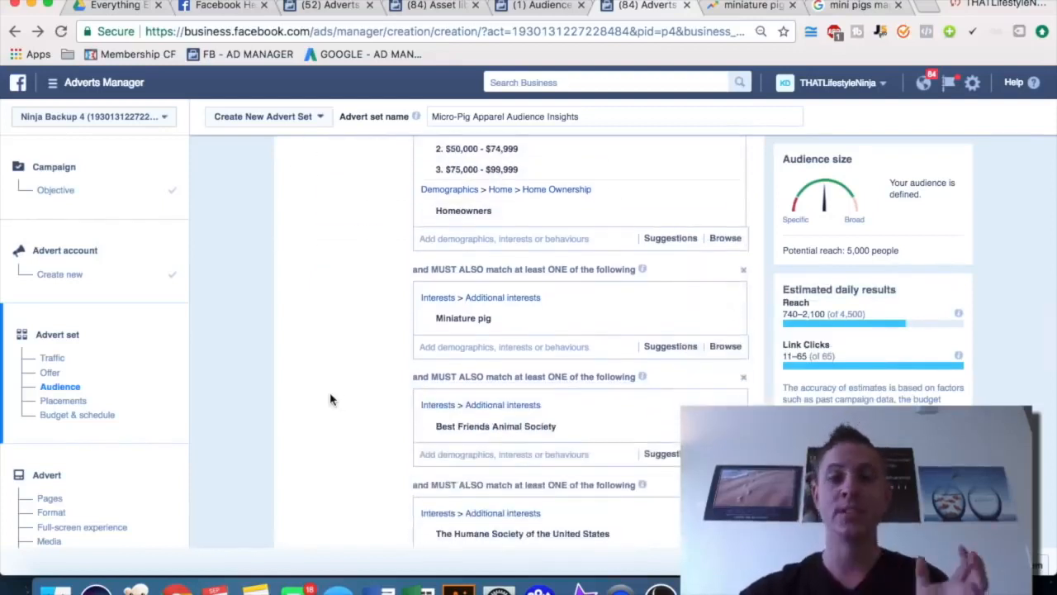
{"action": "mouse_move", "coordinate": [464, 326]}
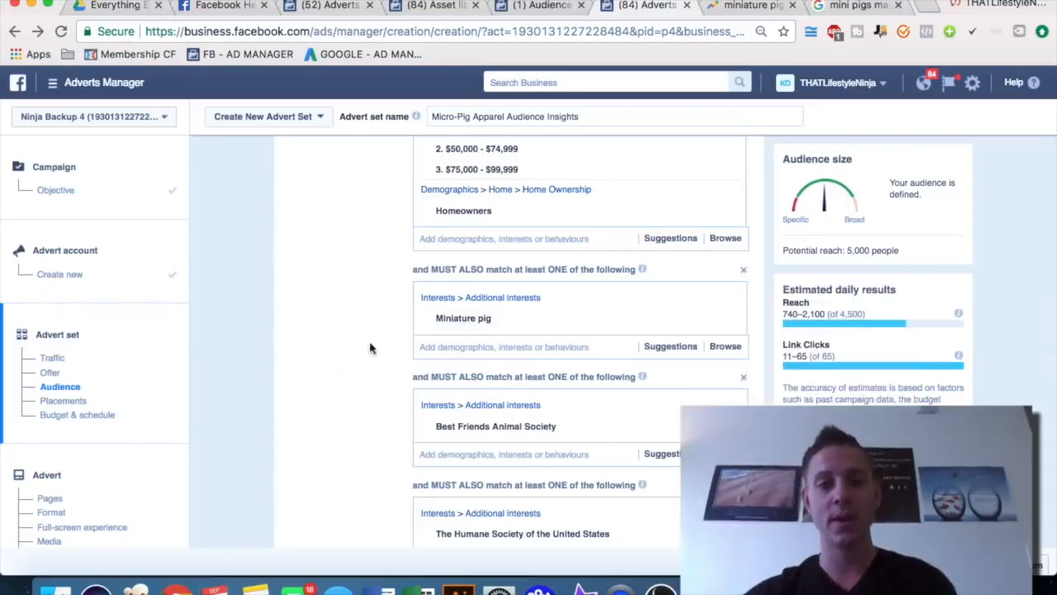
{"action": "scroll", "coordinate": [319, 377], "scroll_direction": "down", "scroll_amount": 3}
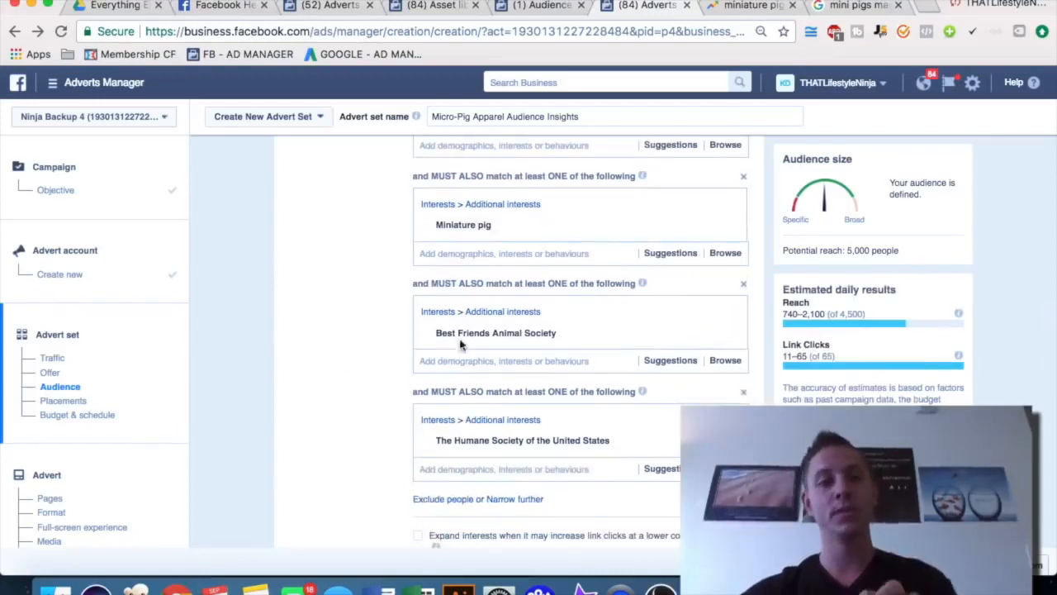
{"action": "scroll", "coordinate": [334, 371], "scroll_direction": "down", "scroll_amount": 3}
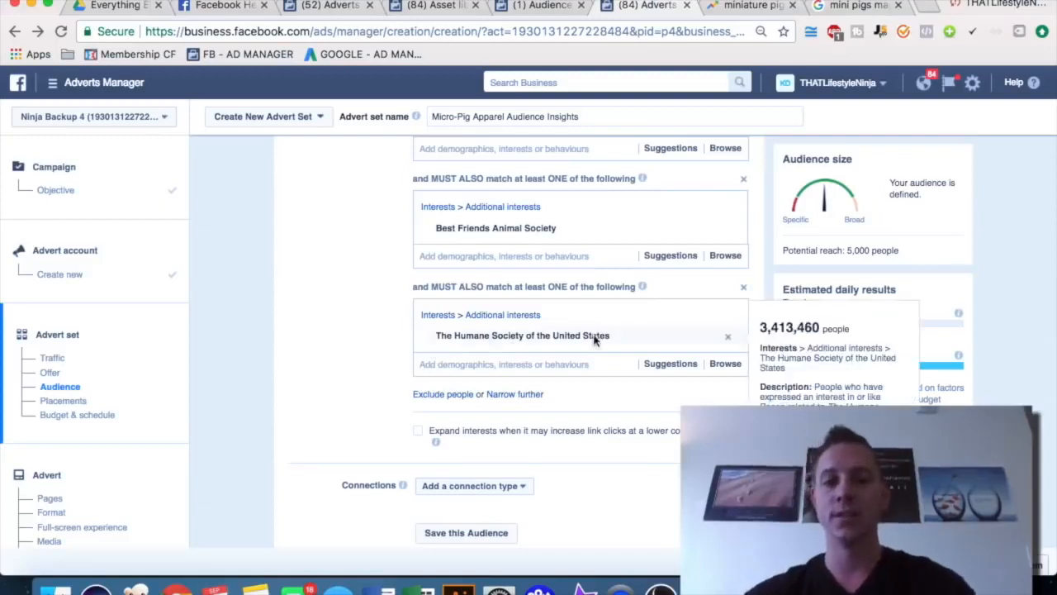
- Switch the advert set from automatic placements to Edit placements and check the available device type options
{"action": "scroll", "coordinate": [286, 355], "scroll_direction": "down", "scroll_amount": 5}
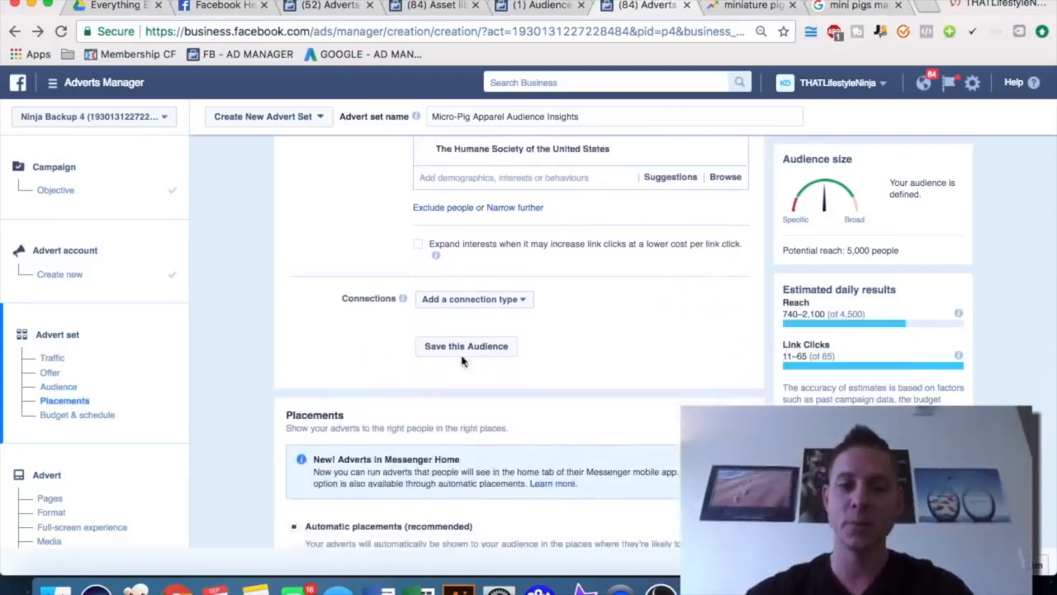
{"action": "scroll", "coordinate": [630, 346], "scroll_direction": "down", "scroll_amount": 5}
{"action": "scroll", "coordinate": [630, 347], "scroll_direction": "down", "scroll_amount": 2}
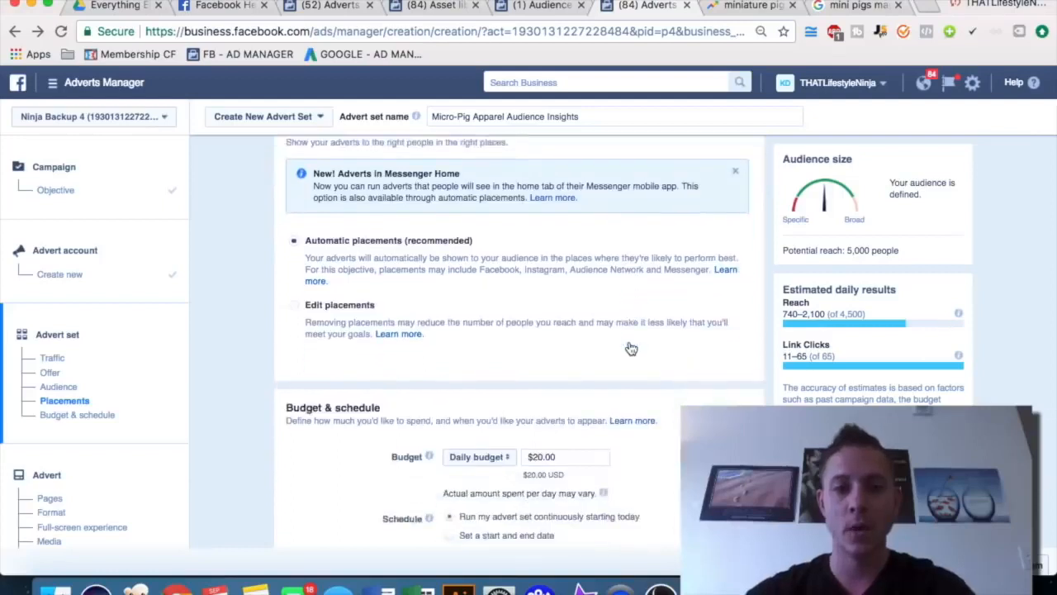
{"action": "scroll", "coordinate": [630, 349], "scroll_direction": "up", "scroll_amount": 2}
{"action": "scroll", "coordinate": [631, 347], "scroll_direction": "up", "scroll_amount": 2}
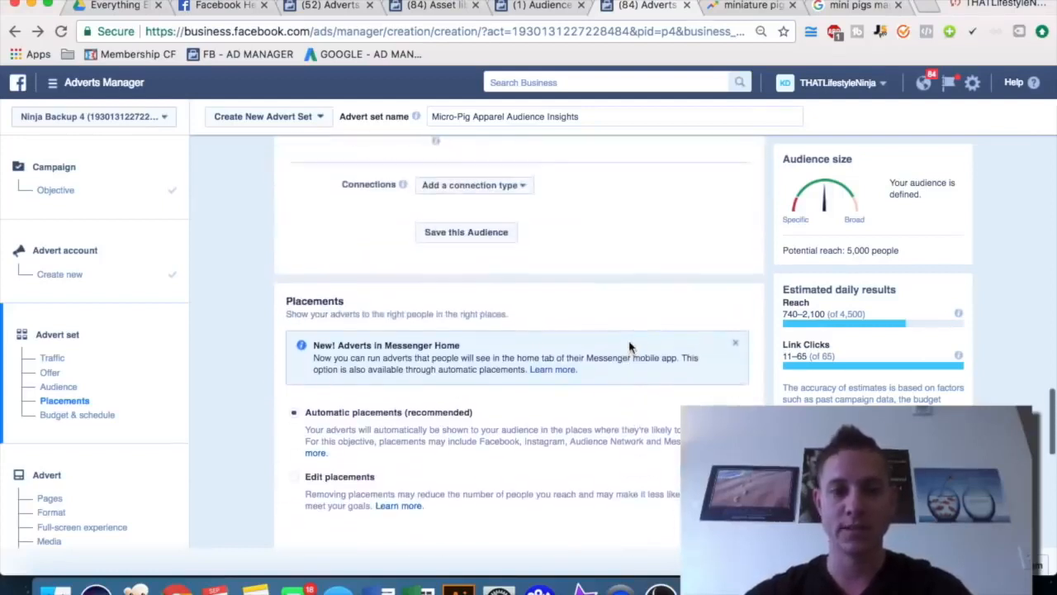
{"action": "scroll", "coordinate": [630, 347], "scroll_direction": "down", "scroll_amount": 3}
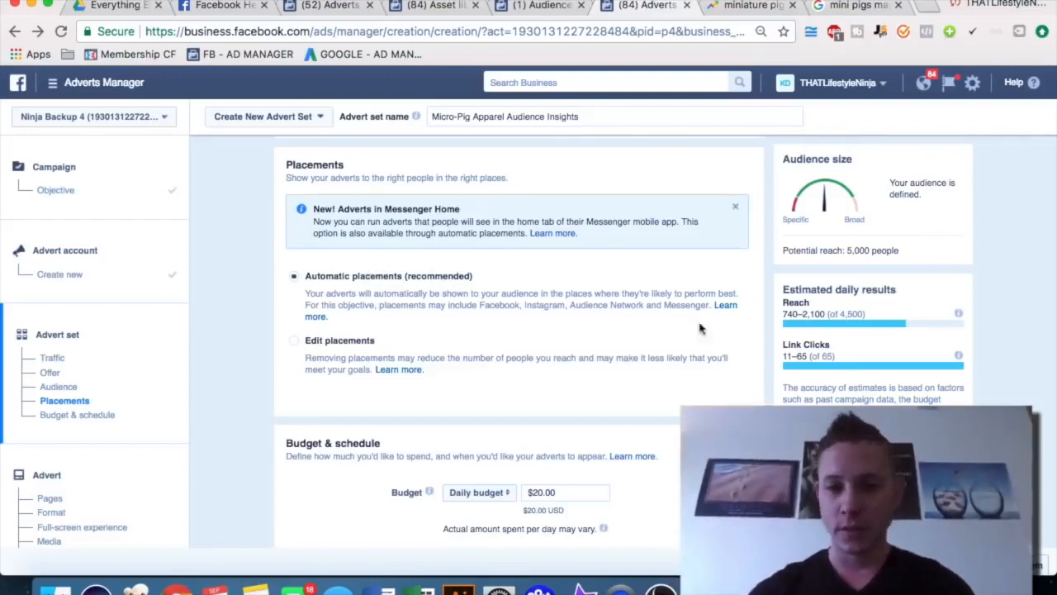
{"action": "left_click", "coordinate": [297, 342]}
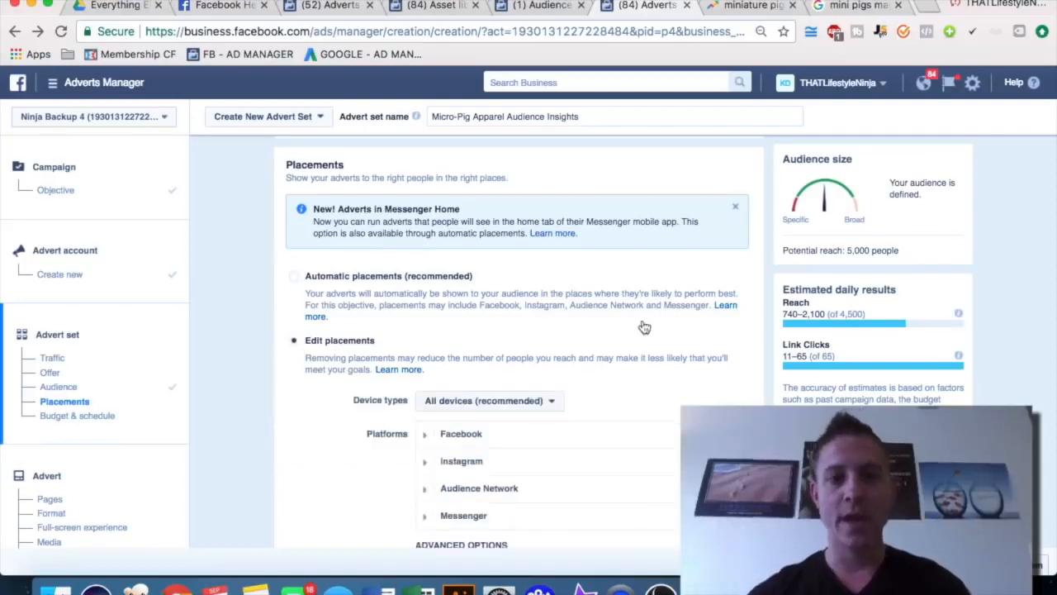
{"action": "scroll", "coordinate": [630, 327], "scroll_direction": "down", "scroll_amount": 2}
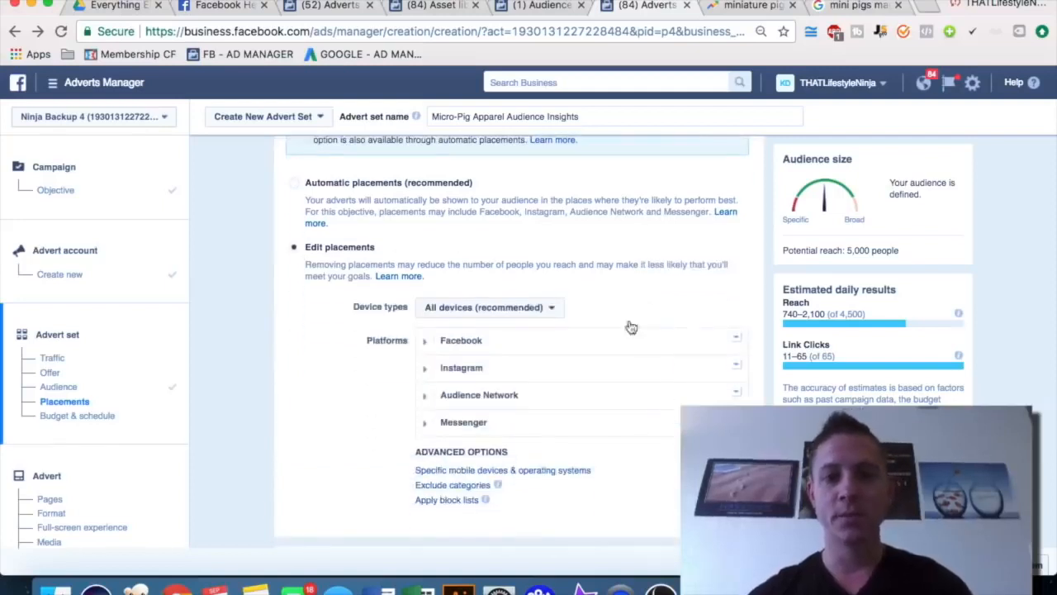
{"action": "left_click", "coordinate": [500, 312]}
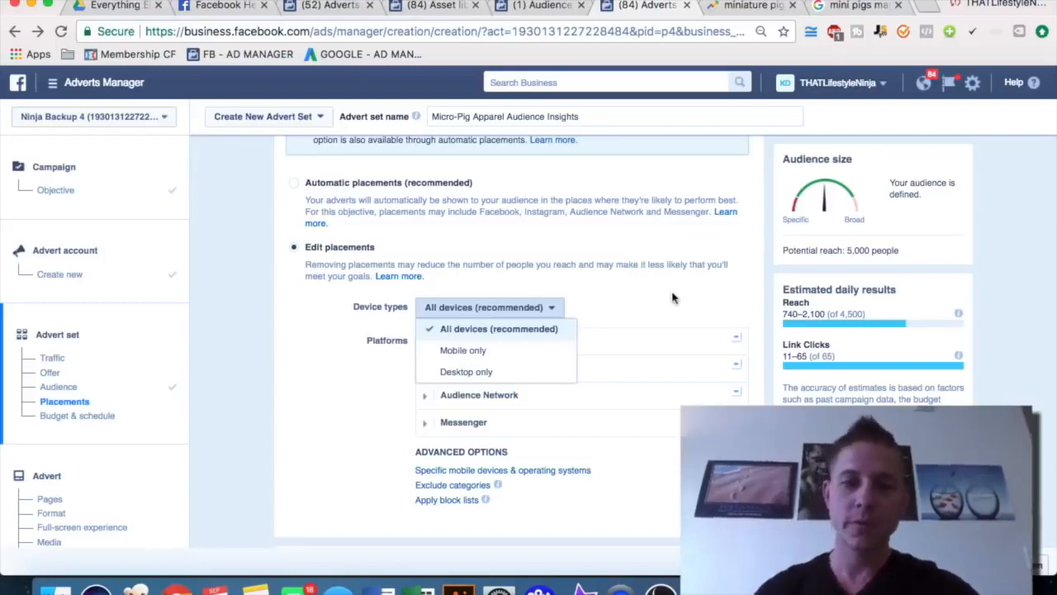
{"action": "left_click", "coordinate": [650, 293]}
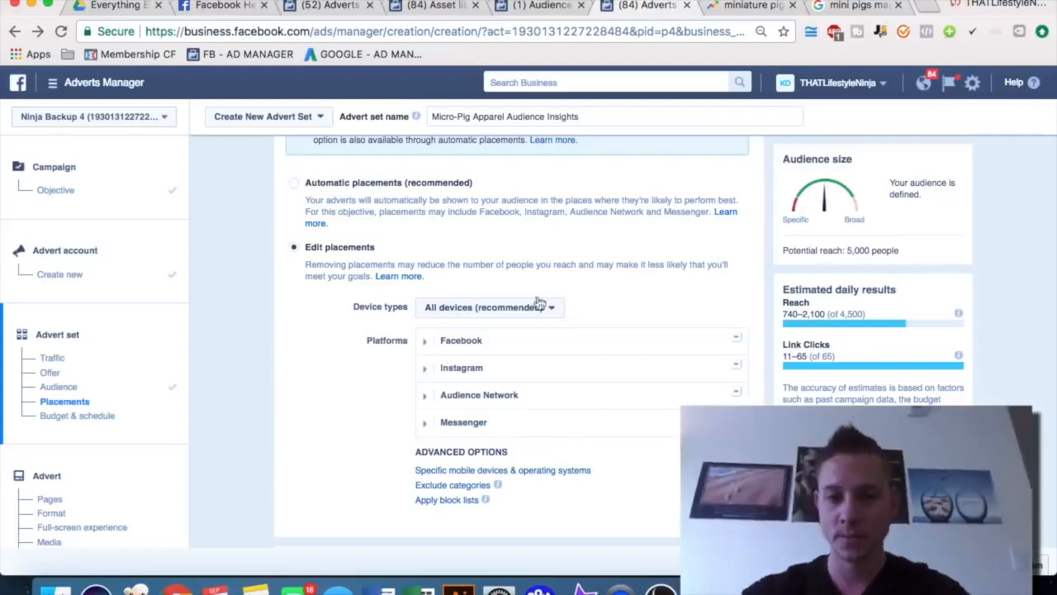
- Expand the Facebook, Instagram, Audience Network and Messenger platforms to list their individual placements
{"action": "left_click", "coordinate": [424, 340]}
{"action": "scroll", "coordinate": [643, 242], "scroll_direction": "down", "scroll_amount": 2}
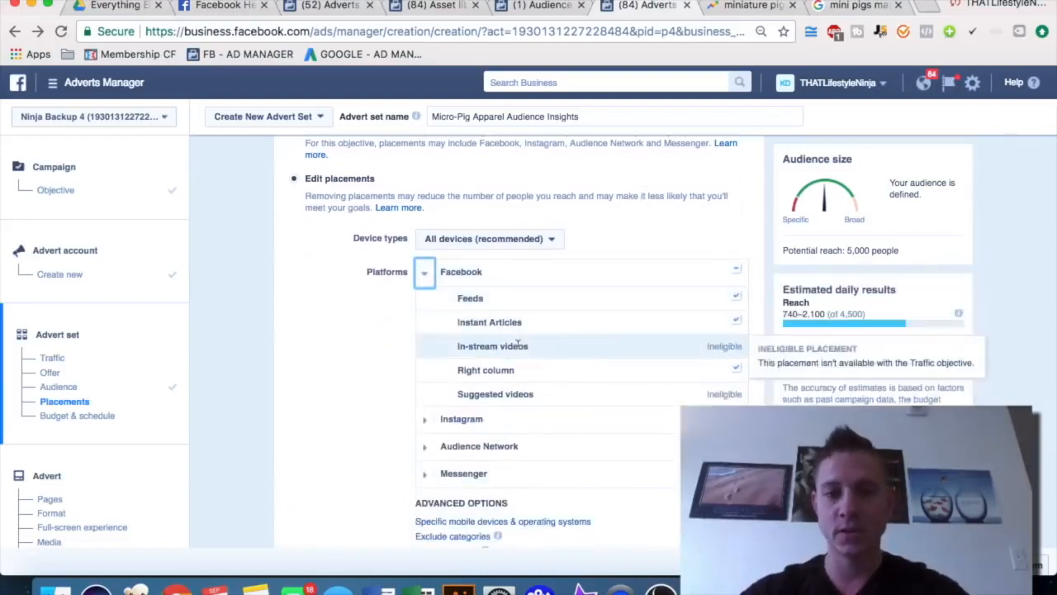
{"action": "left_click", "coordinate": [425, 418]}
{"action": "scroll", "coordinate": [426, 429], "scroll_direction": "down", "scroll_amount": 2}
{"action": "left_click", "coordinate": [425, 418]}
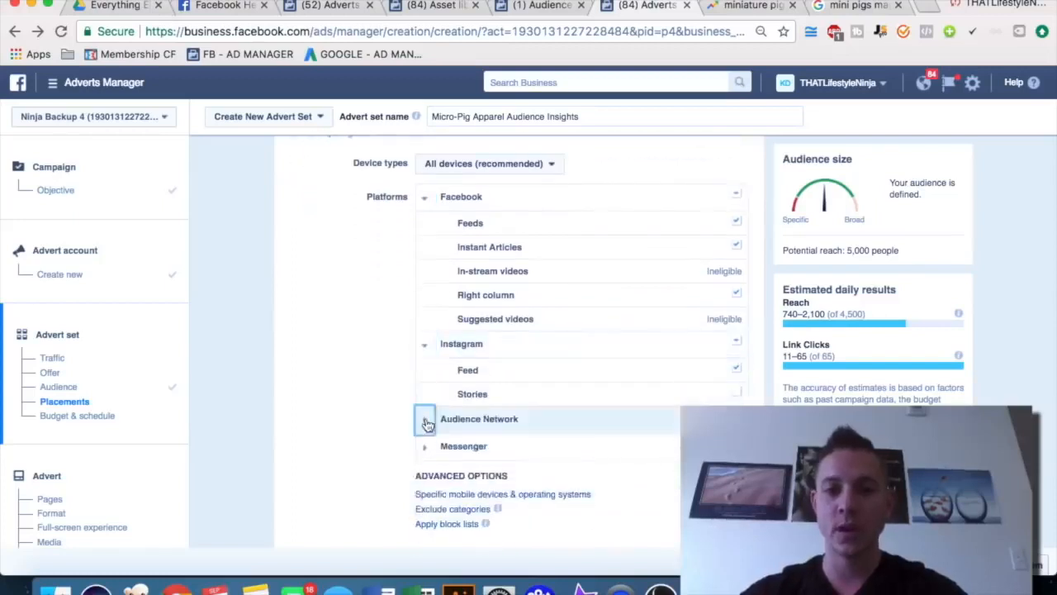
{"action": "scroll", "coordinate": [463, 397], "scroll_direction": "down", "scroll_amount": 2}
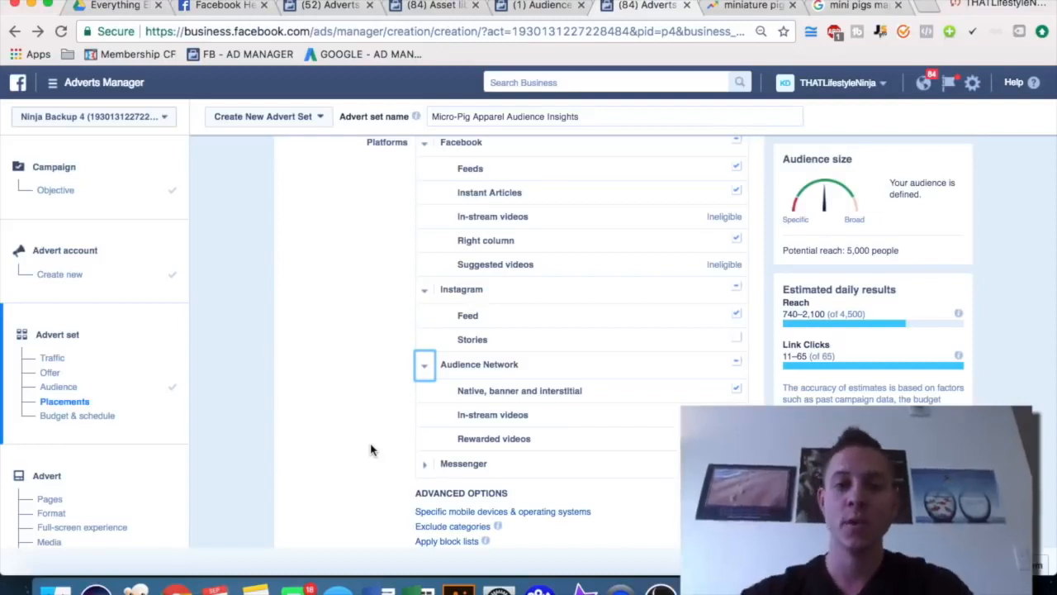
{"action": "scroll", "coordinate": [331, 385], "scroll_direction": "down", "scroll_amount": 1}
{"action": "left_click", "coordinate": [422, 441]}
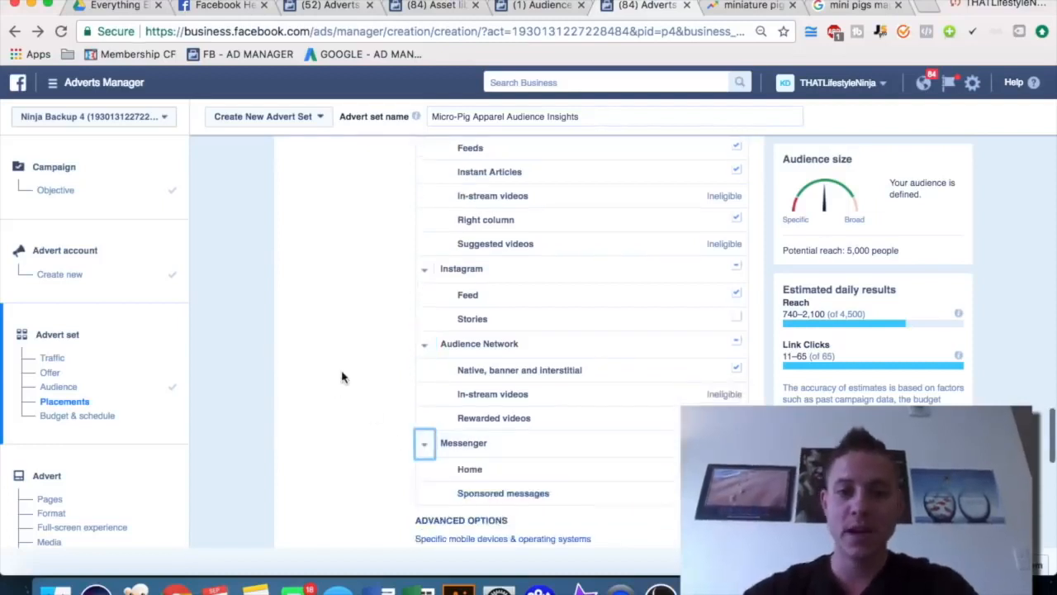
- Deselect the Messenger Home placement and the Audience Network placement Native, banner and interstitial
{"action": "scroll", "coordinate": [345, 380], "scroll_direction": "down", "scroll_amount": 2}
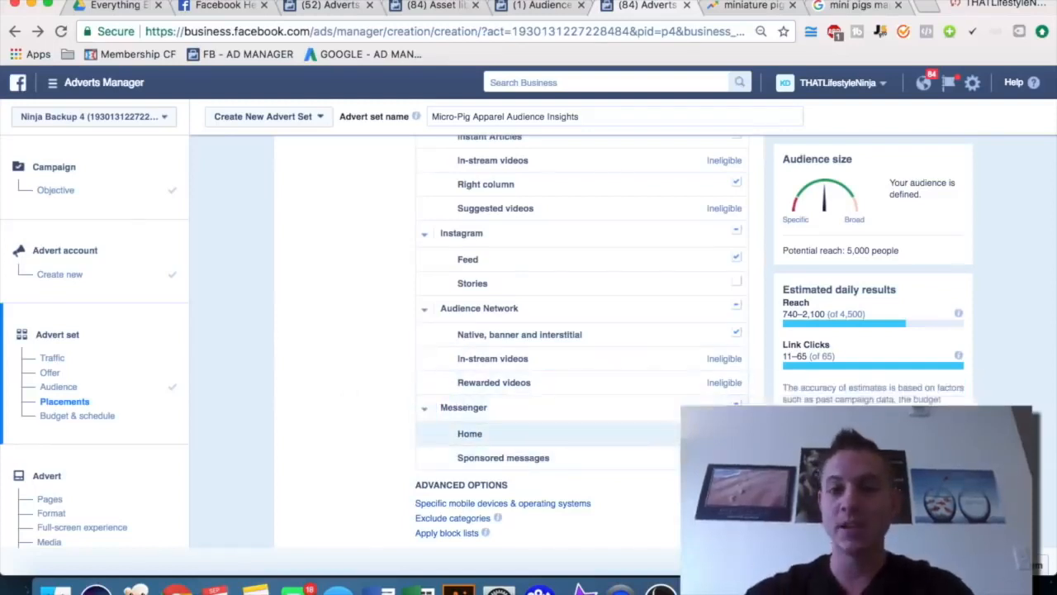
{"action": "left_click", "coordinate": [735, 431]}
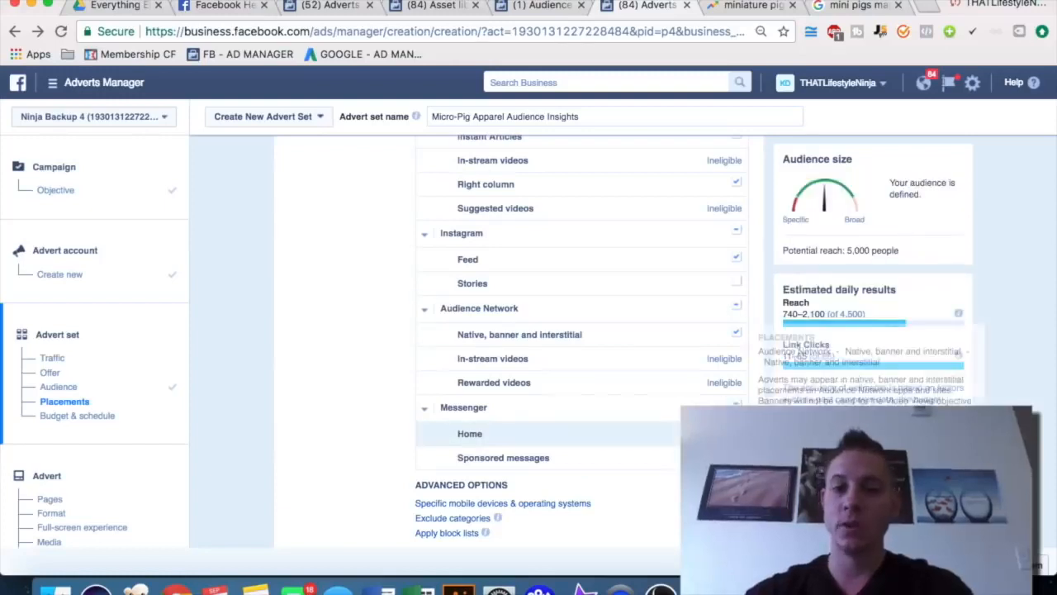
{"action": "scroll", "coordinate": [702, 363], "scroll_direction": "up", "scroll_amount": 2}
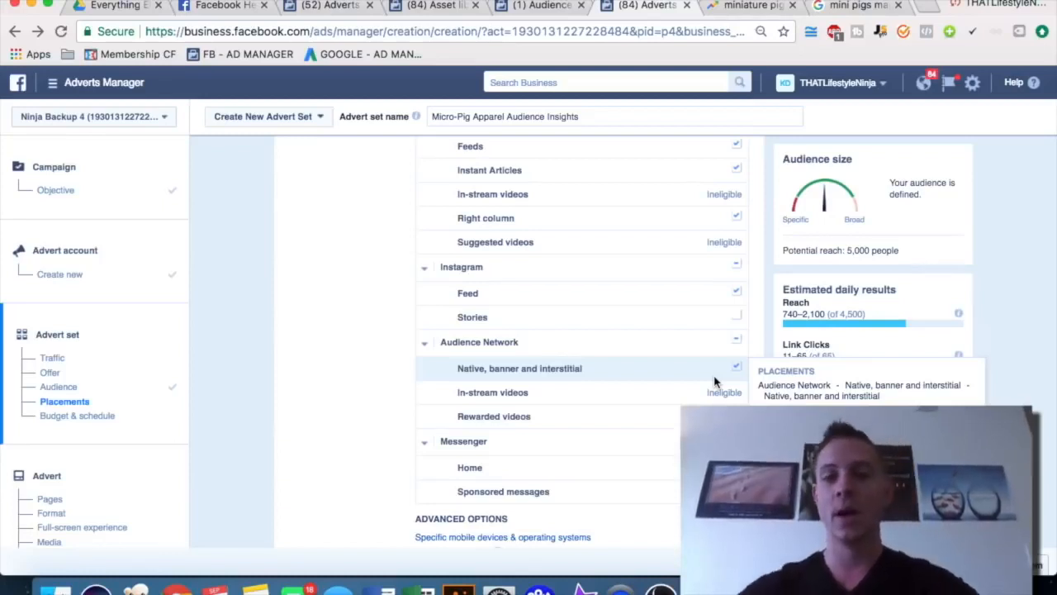
{"action": "left_click", "coordinate": [736, 368]}
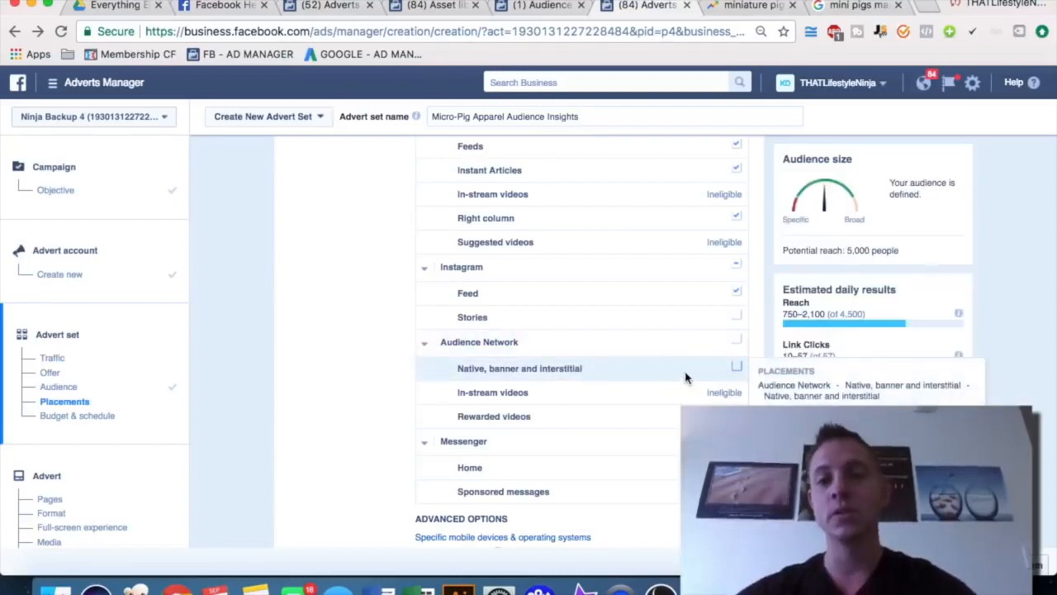
- Deselect Facebook Instant Articles, Facebook Right column and Instagram Feed so that only Facebook Feeds remains selected
{"action": "scroll", "coordinate": [685, 378], "scroll_direction": "up", "scroll_amount": 5}
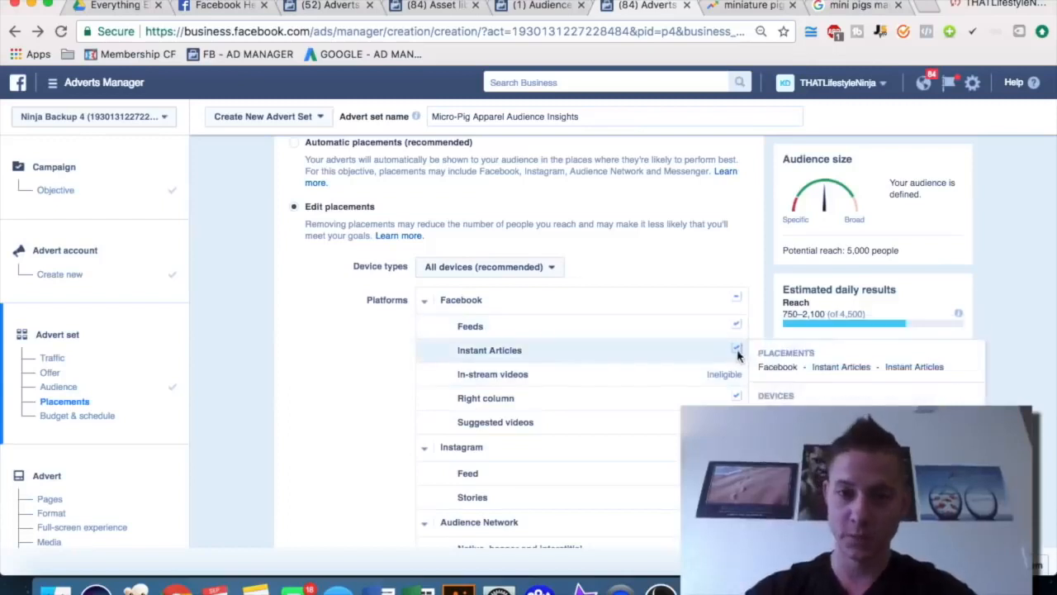
{"action": "left_click", "coordinate": [737, 397]}
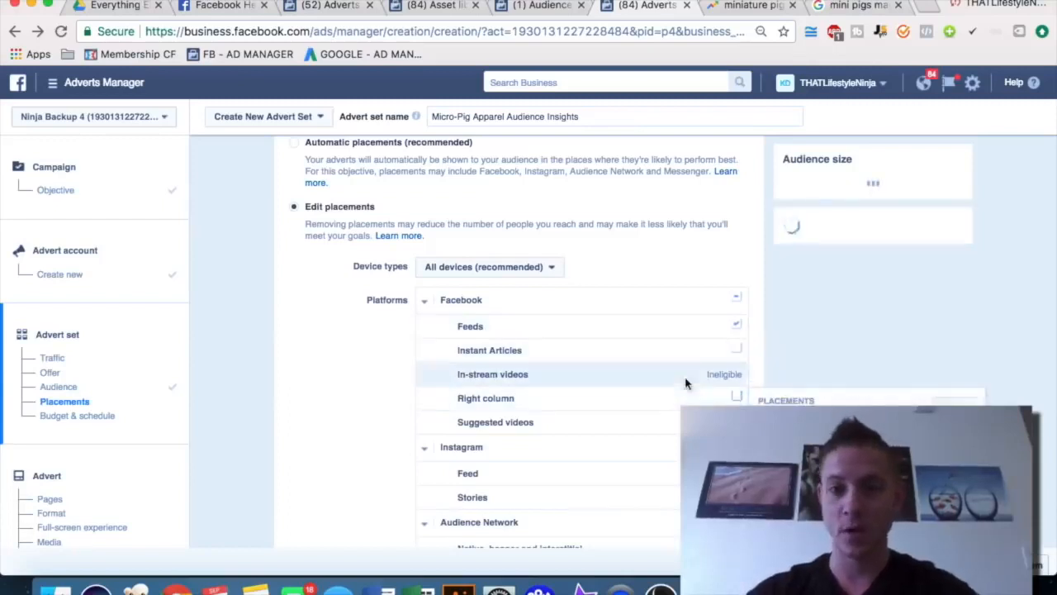
{"action": "scroll", "coordinate": [687, 384], "scroll_direction": "down", "scroll_amount": 1}
{"action": "left_click", "coordinate": [736, 429]}
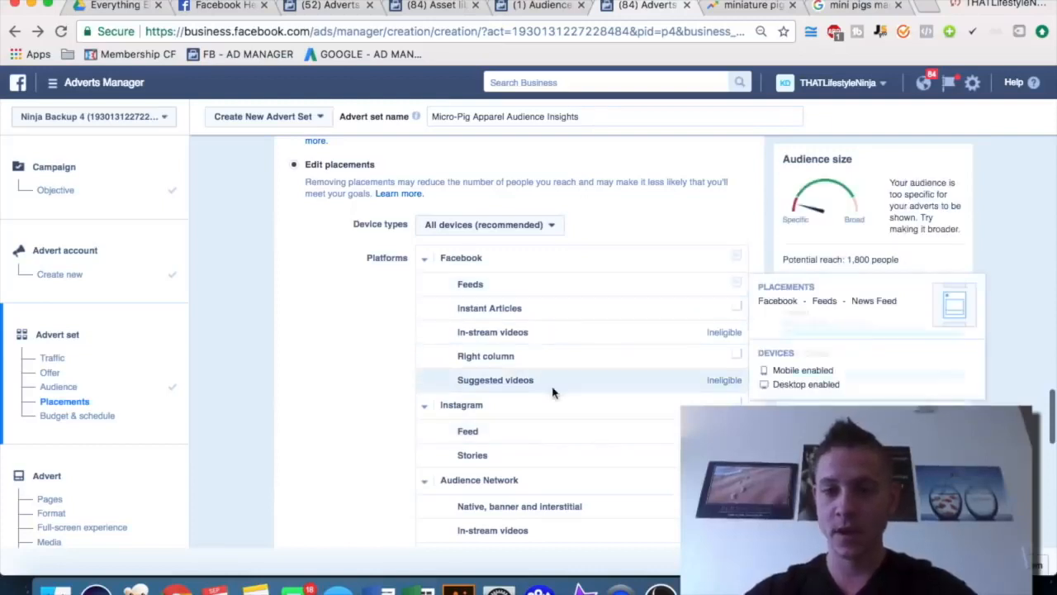
{"action": "scroll", "coordinate": [552, 389], "scroll_direction": "down", "scroll_amount": 1}
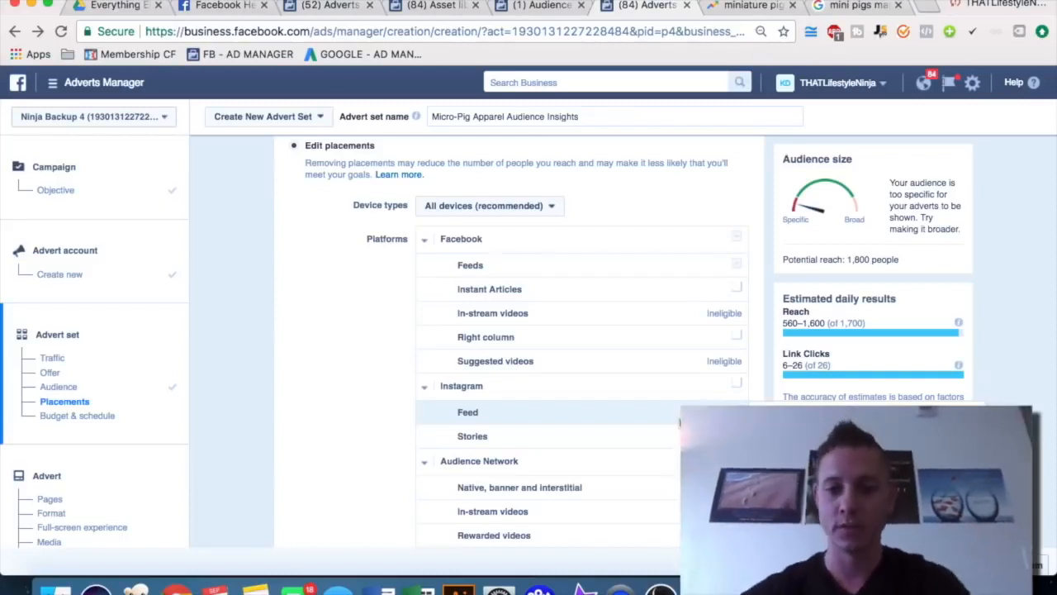
{"action": "scroll", "coordinate": [352, 372], "scroll_direction": "down", "scroll_amount": 3}
{"action": "scroll", "coordinate": [351, 376], "scroll_direction": "down", "scroll_amount": 1}
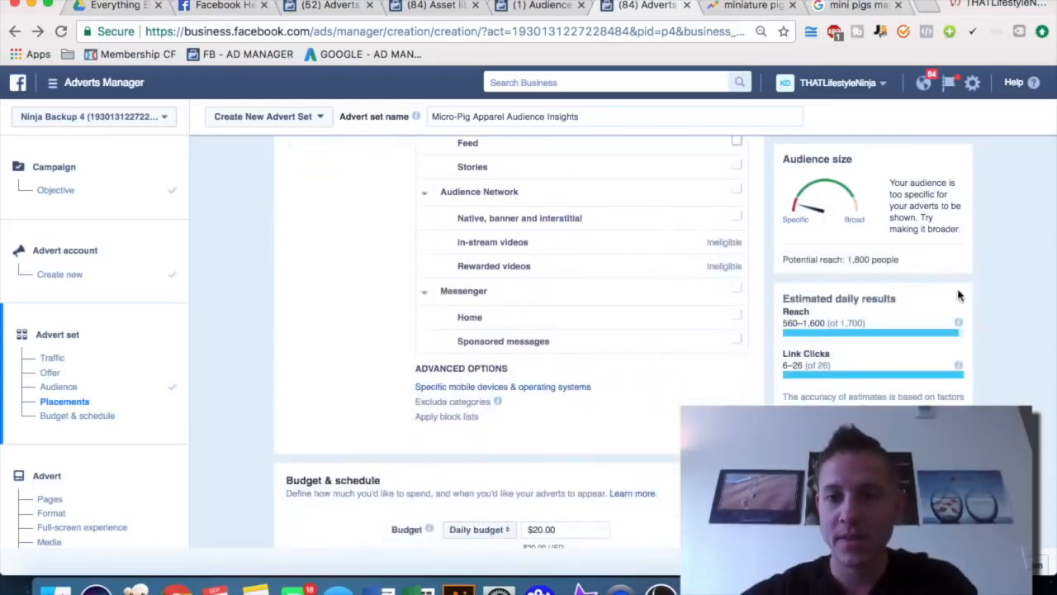
- Remove the separate Humane Society group and add The Humane Society of the United States interest to the Best Friends Animal Society group
{"action": "scroll", "coordinate": [342, 268], "scroll_direction": "up", "scroll_amount": 7}
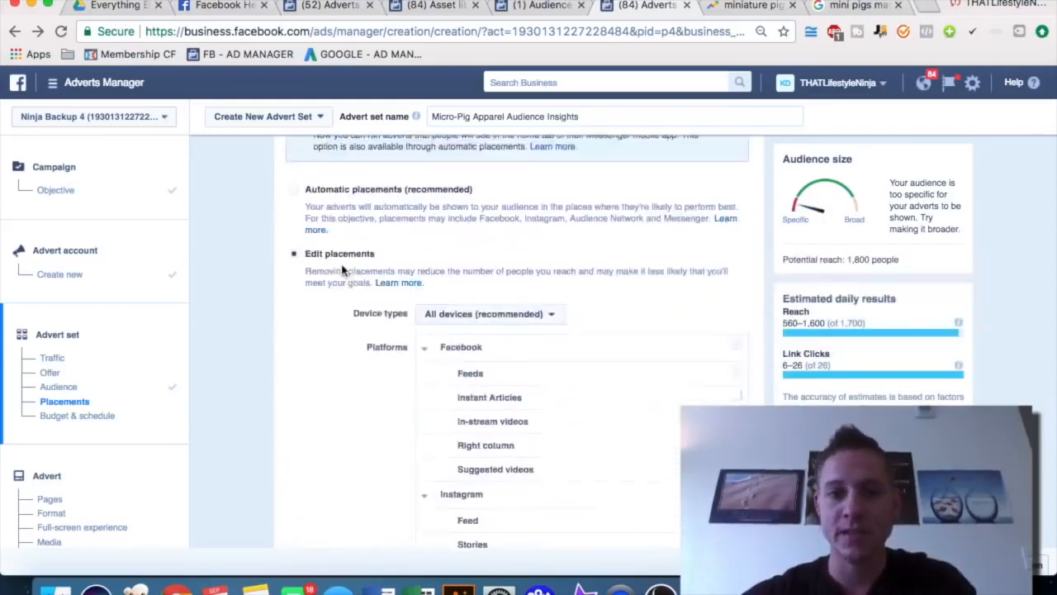
{"action": "scroll", "coordinate": [342, 271], "scroll_direction": "up", "scroll_amount": 5}
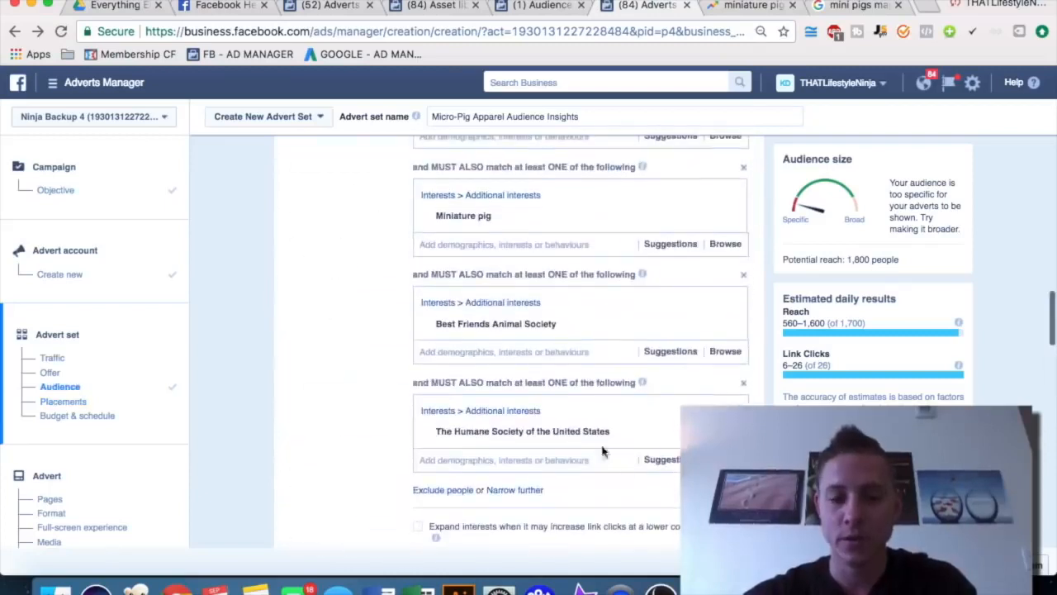
{"action": "left_click", "coordinate": [726, 431]}
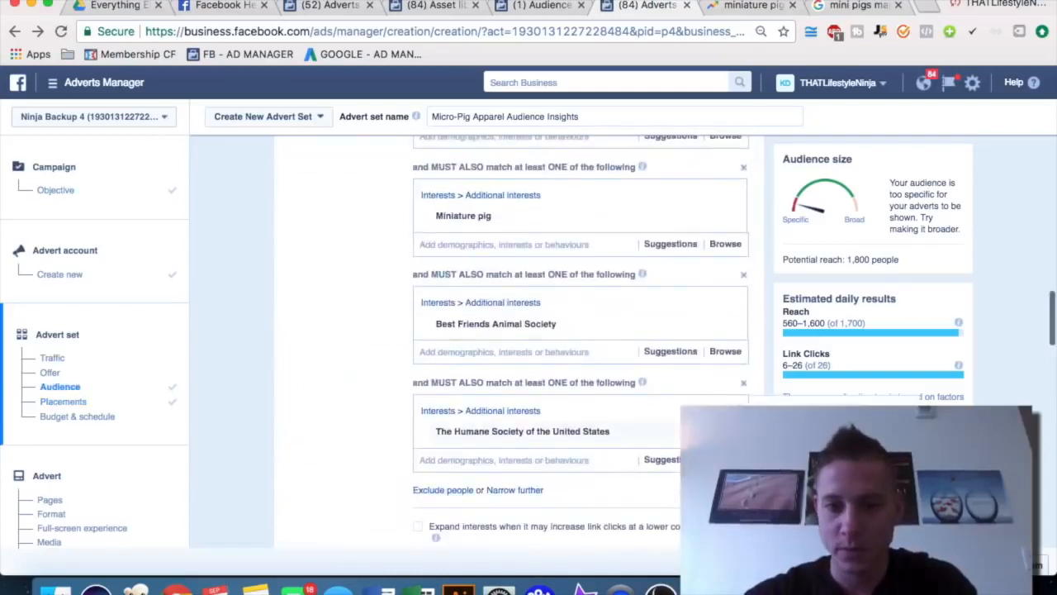
{"action": "left_click", "coordinate": [474, 351]}
{"action": "type", "text": "the humane"}
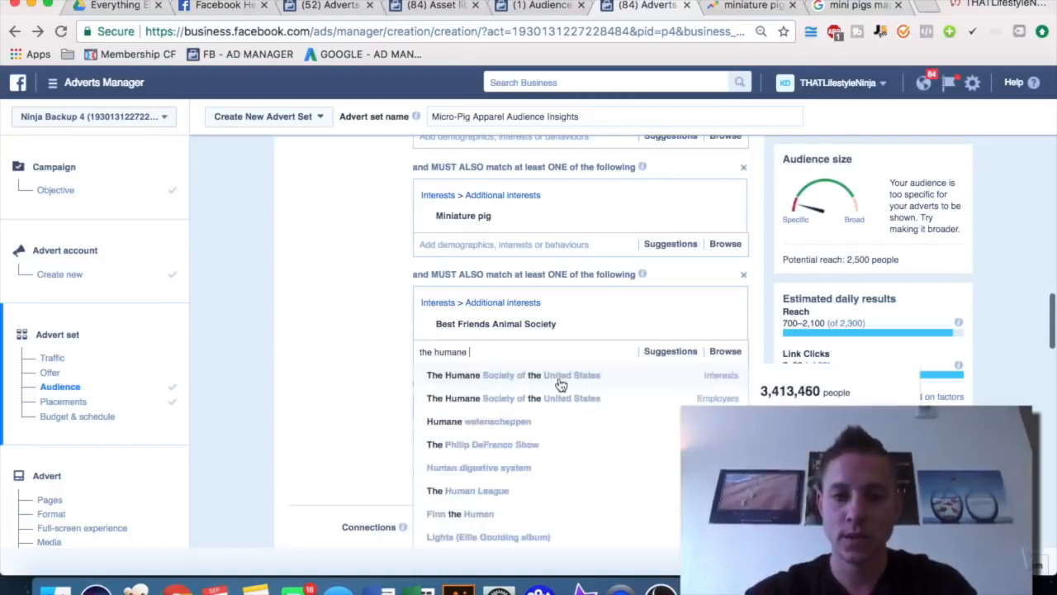
{"action": "left_click", "coordinate": [608, 390]}
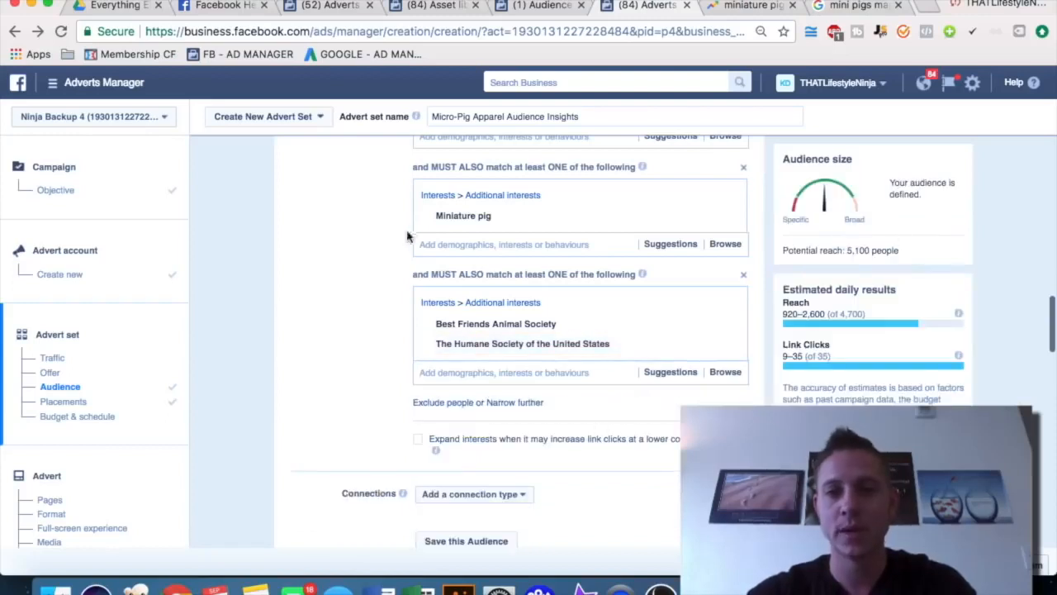
- Try a daily budget of $10.00 for the advert set
{"action": "scroll", "coordinate": [349, 281], "scroll_direction": "down", "scroll_amount": 10}
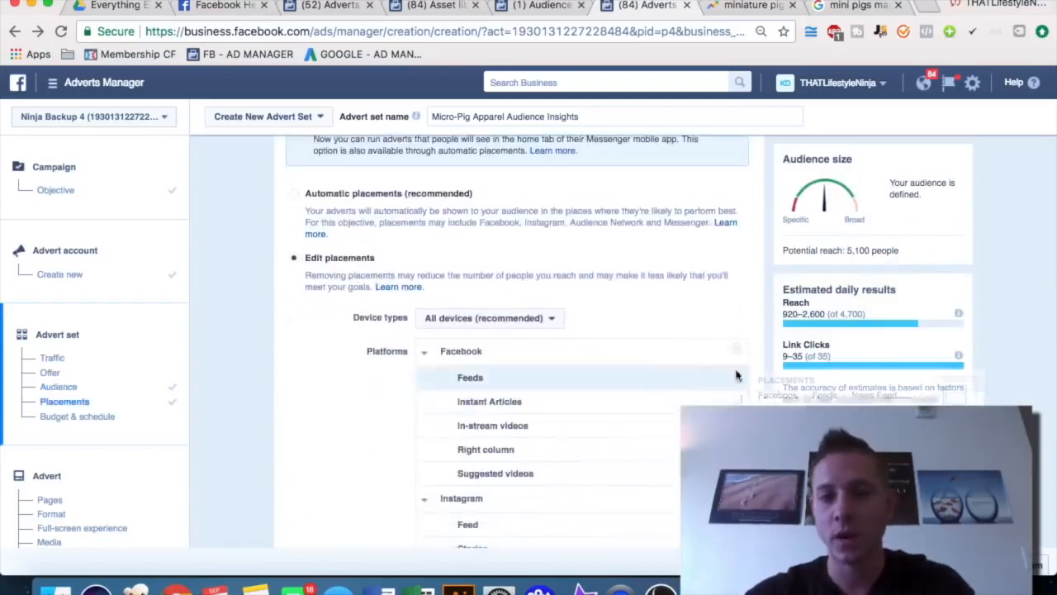
{"action": "scroll", "coordinate": [354, 457], "scroll_direction": "down", "scroll_amount": 8}
{"action": "scroll", "coordinate": [355, 457], "scroll_direction": "down", "scroll_amount": 6}
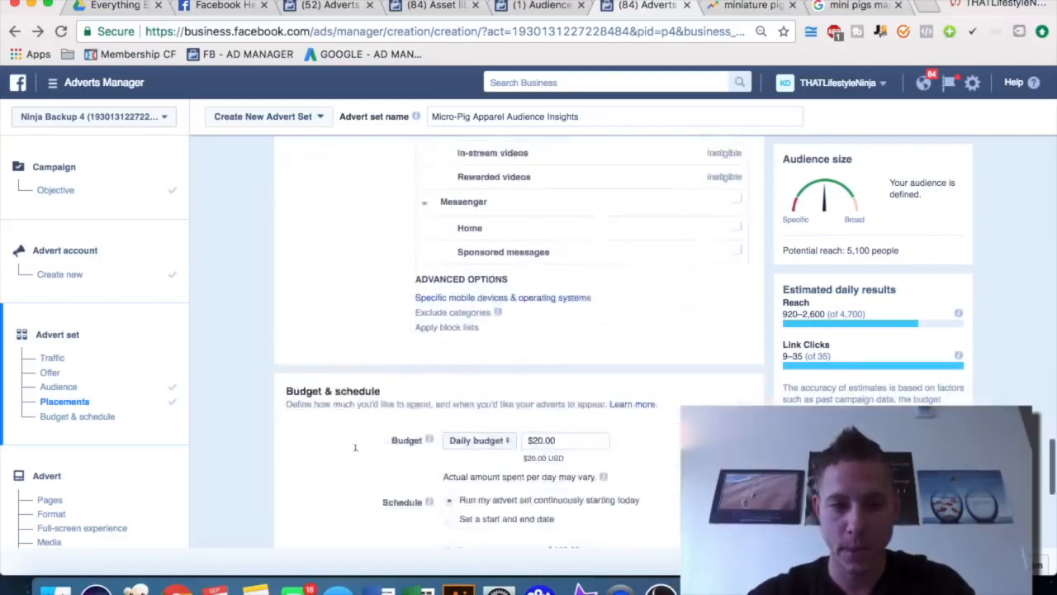
{"action": "left_click", "coordinate": [537, 326]}
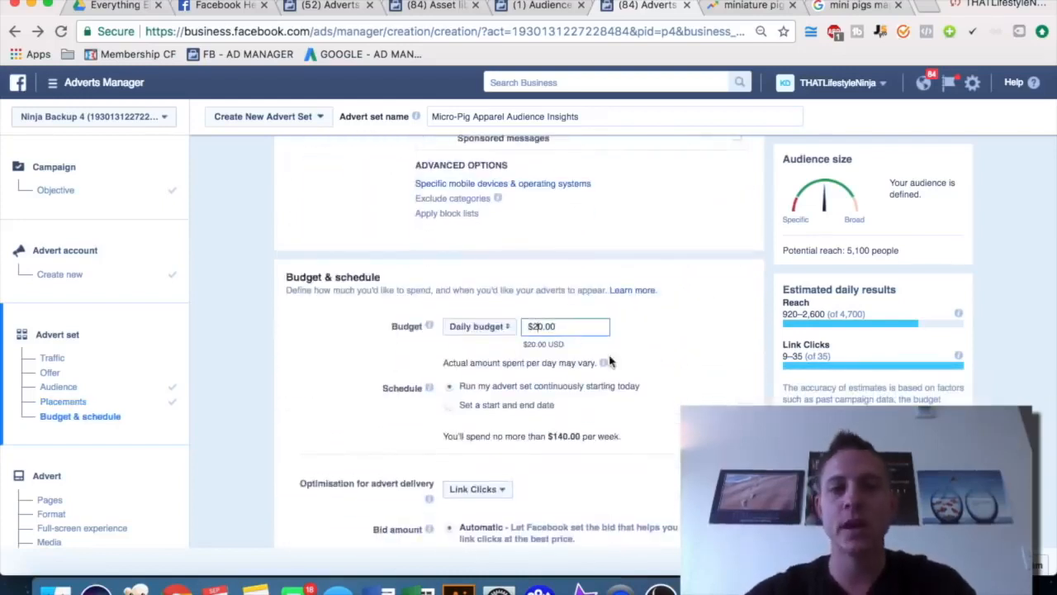
{"action": "key", "text": "BackSpace"}
{"action": "type", "text": "1"}
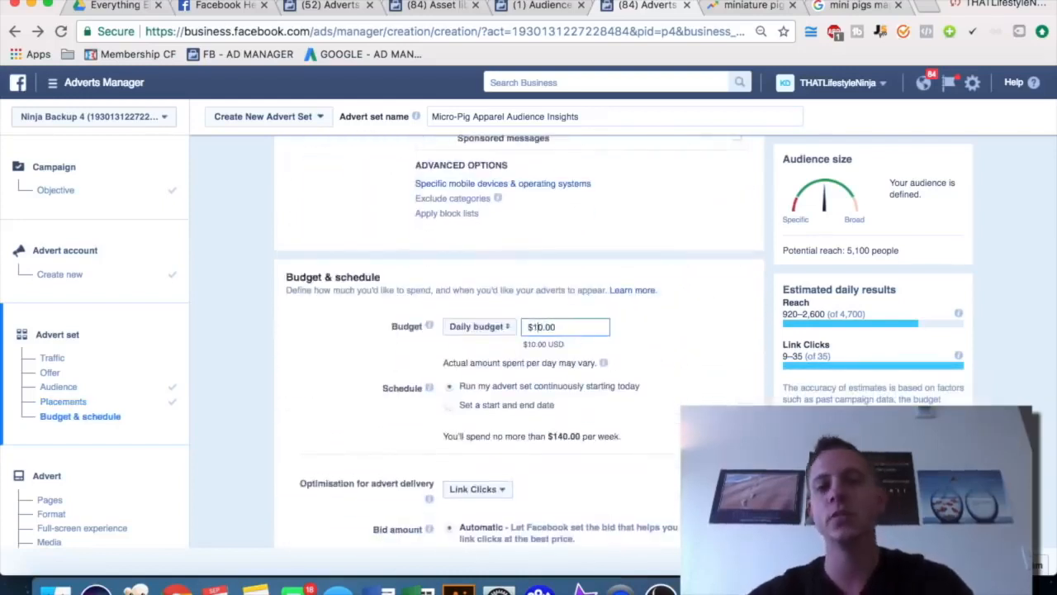
{"action": "key", "text": "BackSpace"}
{"action": "type", "text": "2"}
{"action": "left_click", "coordinate": [675, 306]}
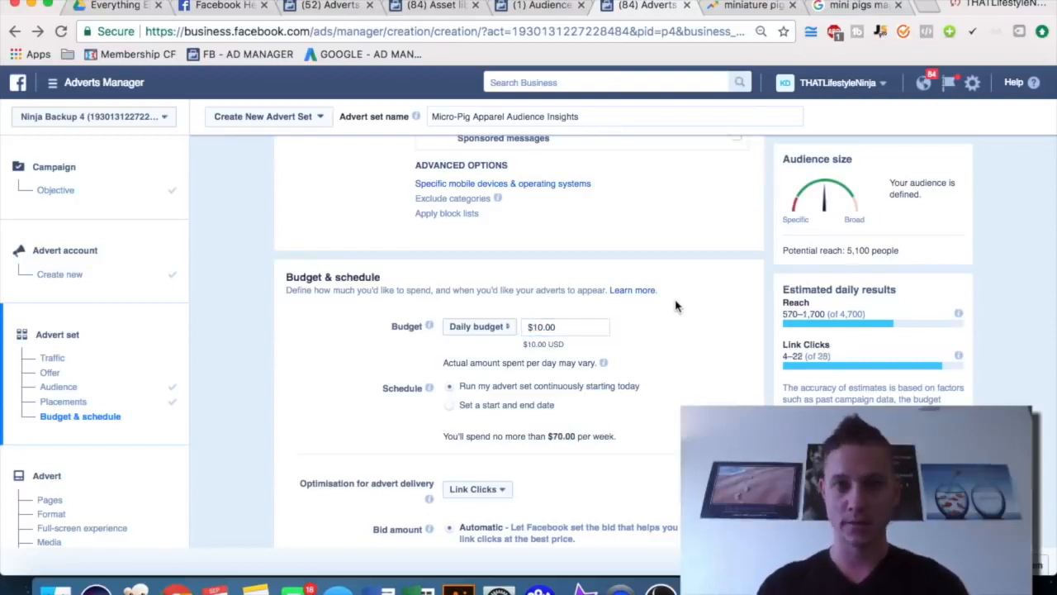
- Set the advert set's daily budget to $20.00
{"action": "left_click", "coordinate": [541, 326]}
{"action": "key", "text": "BackSpace"}
{"action": "type", "text": "2"}
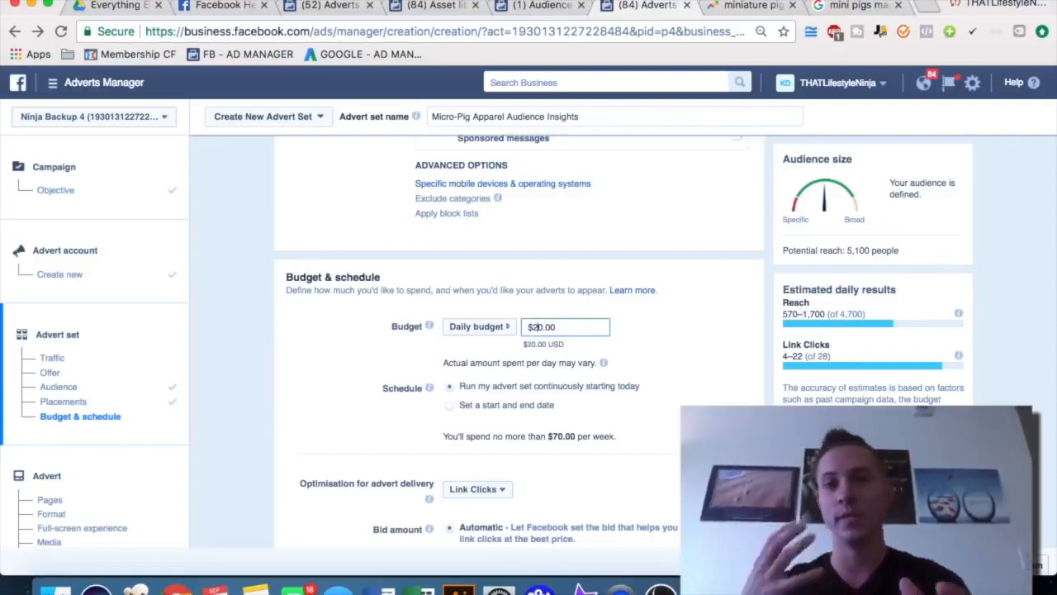
{"action": "key", "text": "BackSpace"}
{"action": "type", "text": "1"}
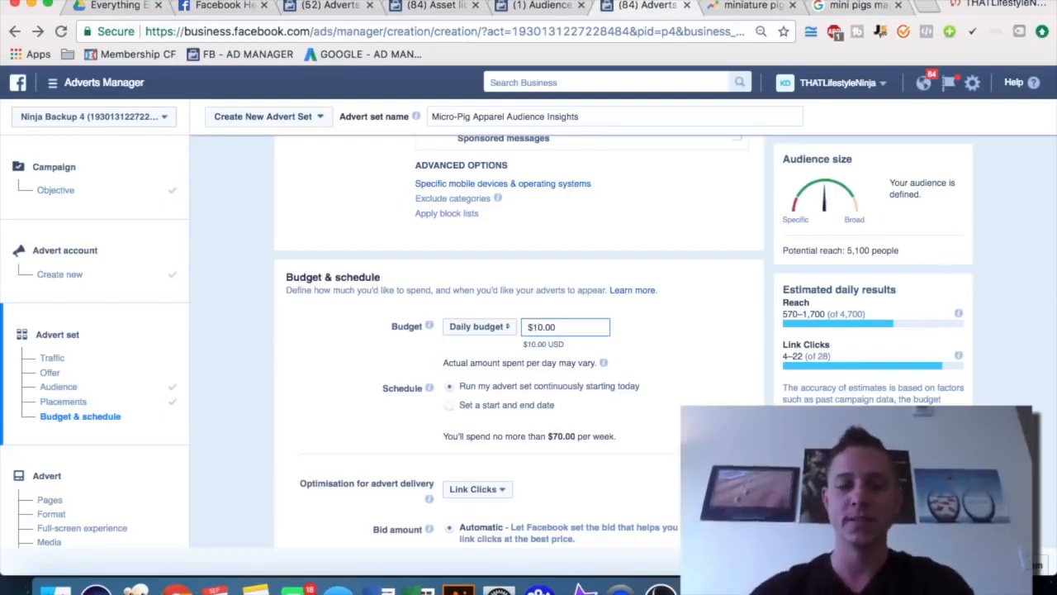
{"action": "key", "text": "BackSpace"}
{"action": "type", "text": "2"}
{"action": "left_click", "coordinate": [716, 318]}
{"action": "scroll", "coordinate": [716, 319], "scroll_direction": "down", "scroll_amount": 1}
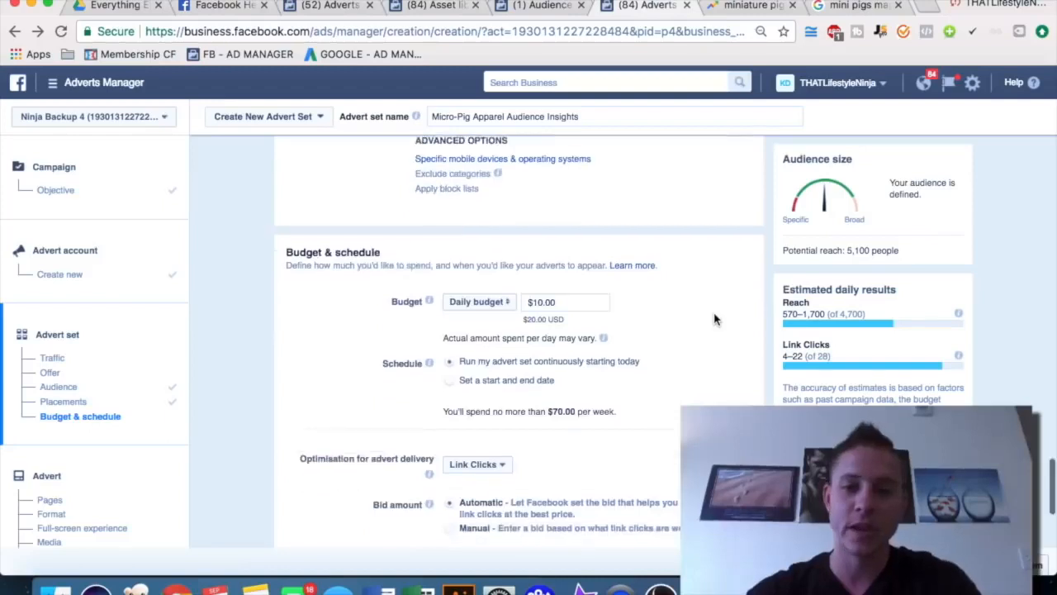
- Review the schedule, bid and delivery settings and the available choices for Optimisation for advert delivery, keeping Link Clicks
{"action": "scroll", "coordinate": [712, 320], "scroll_direction": "down", "scroll_amount": 2}
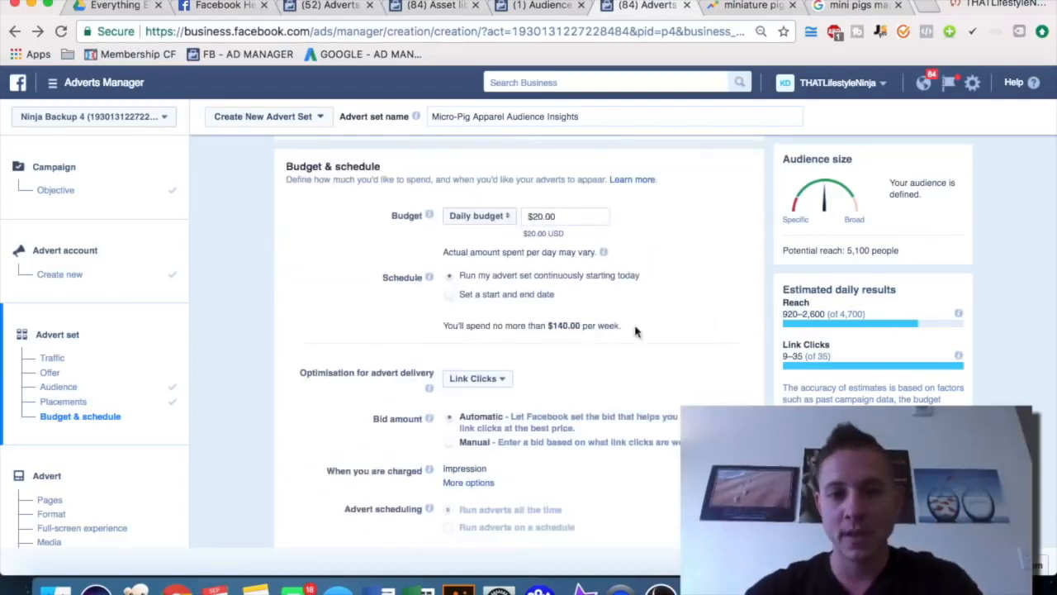
{"action": "scroll", "coordinate": [537, 343], "scroll_direction": "down", "scroll_amount": 2}
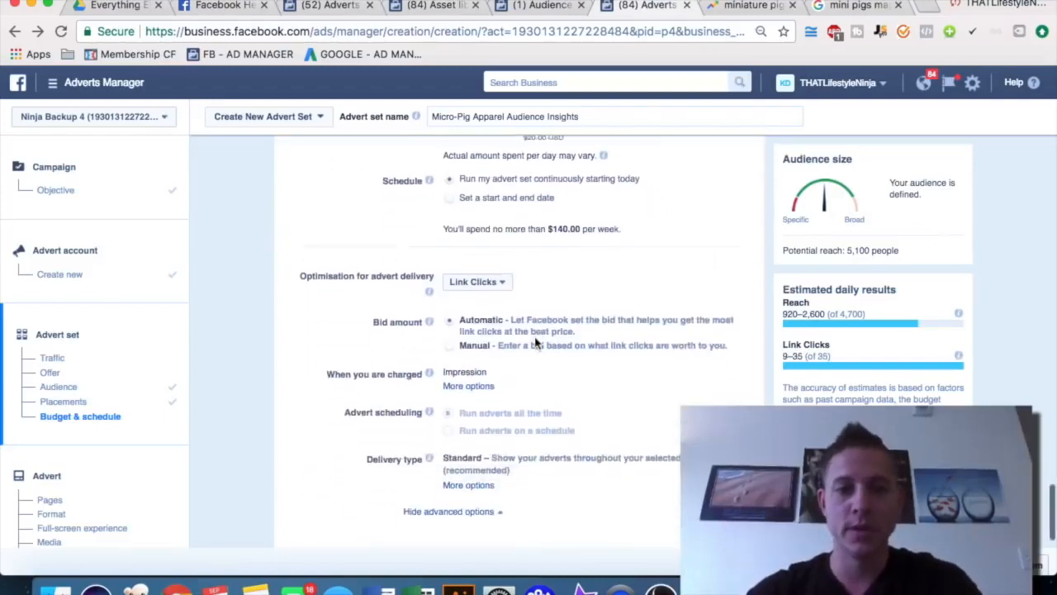
{"action": "mouse_move", "coordinate": [506, 285]}
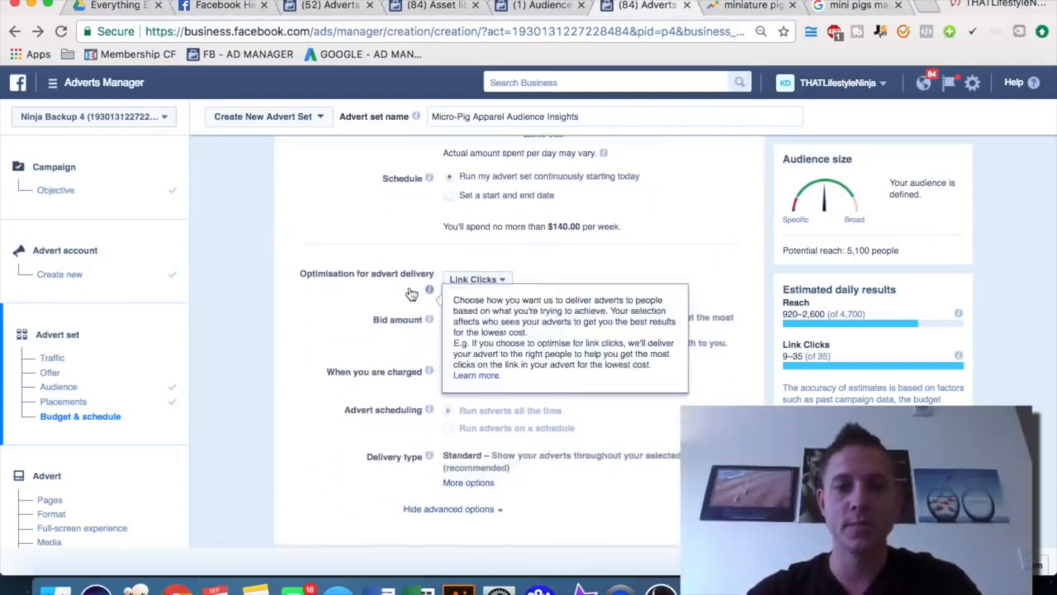
{"action": "left_click", "coordinate": [496, 279]}
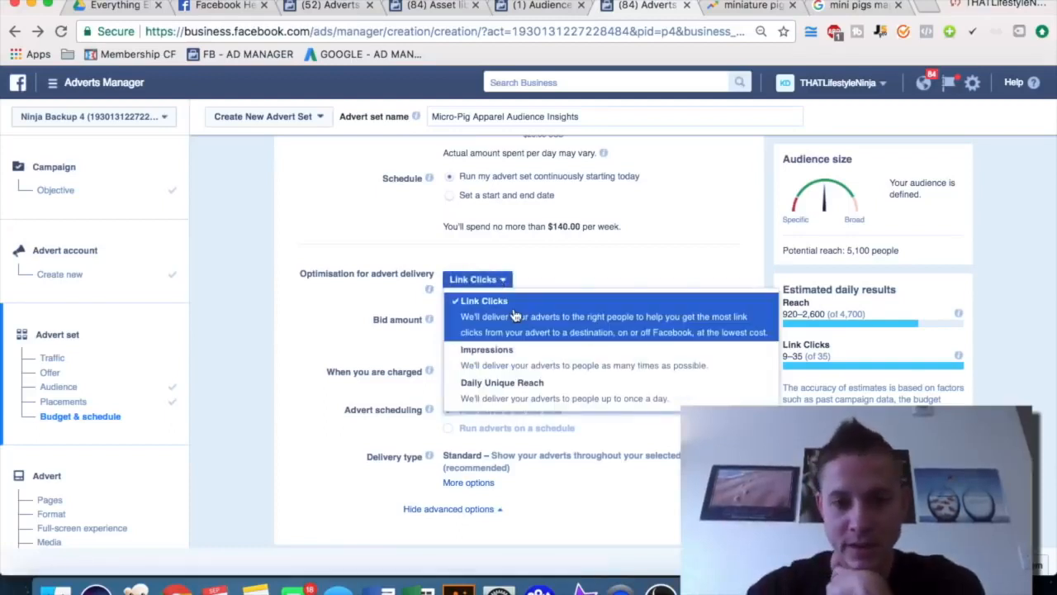
{"action": "left_click", "coordinate": [624, 266]}
{"action": "scroll", "coordinate": [620, 262], "scroll_direction": "down", "scroll_amount": 1}
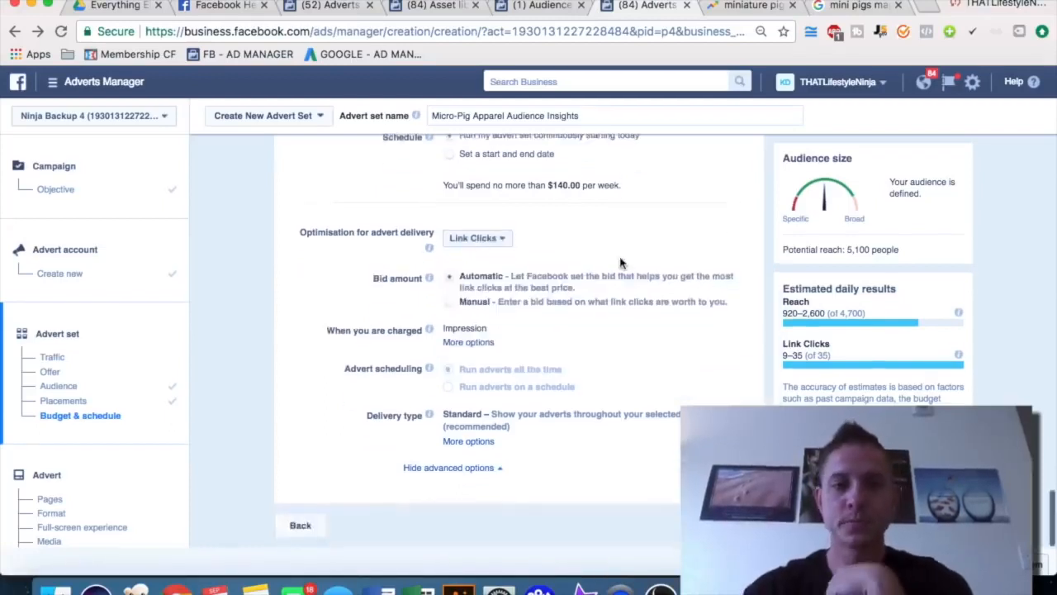
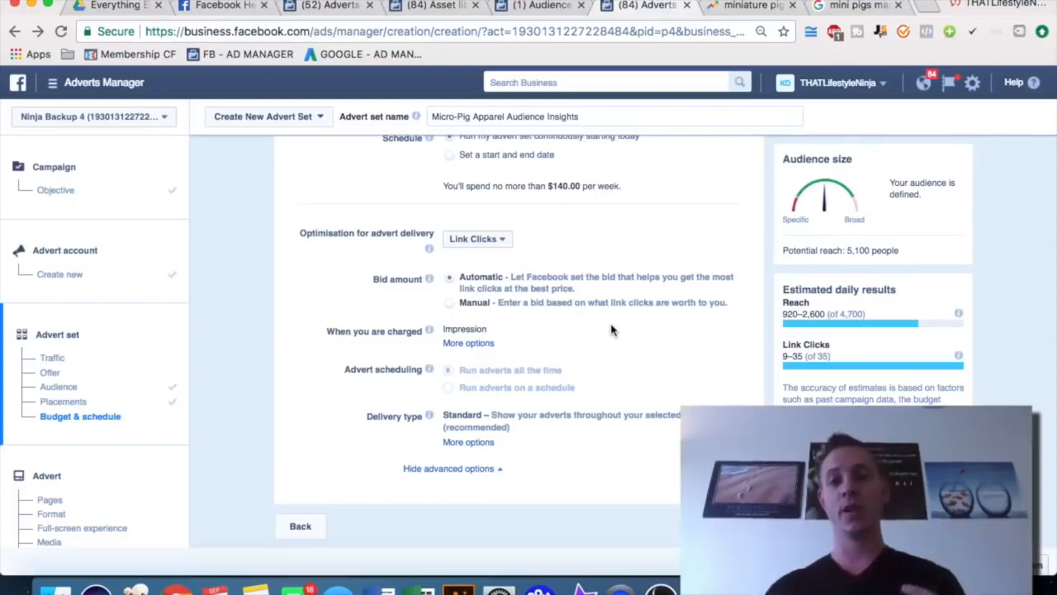
- Continue to the advert level and name the advert "Micro Pig Single Image TODAY ONLY"
{"action": "scroll", "coordinate": [645, 346], "scroll_direction": "down", "scroll_amount": 1}
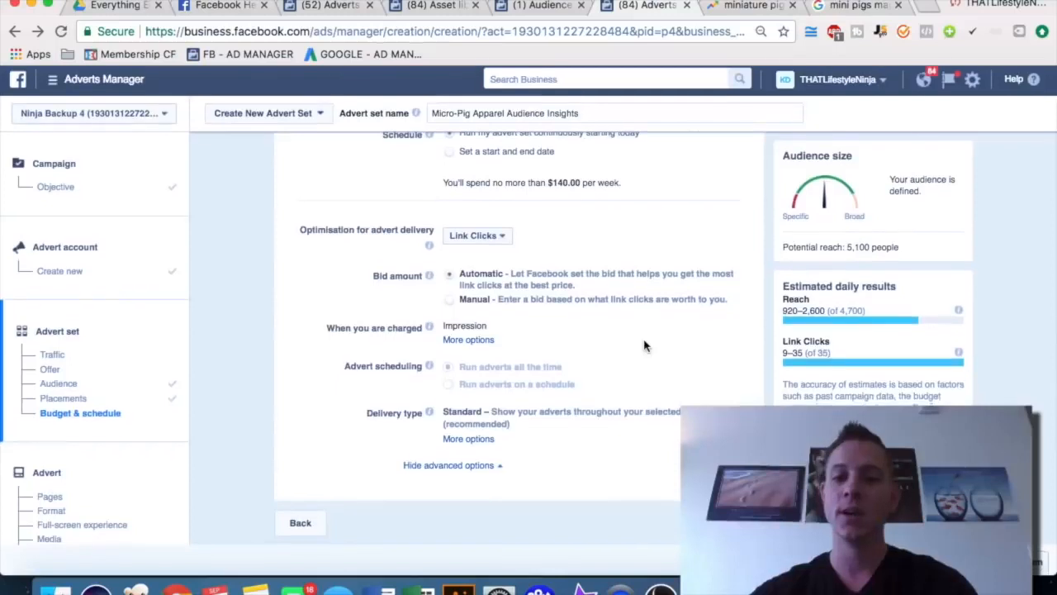
{"action": "left_click", "coordinate": [734, 525]}
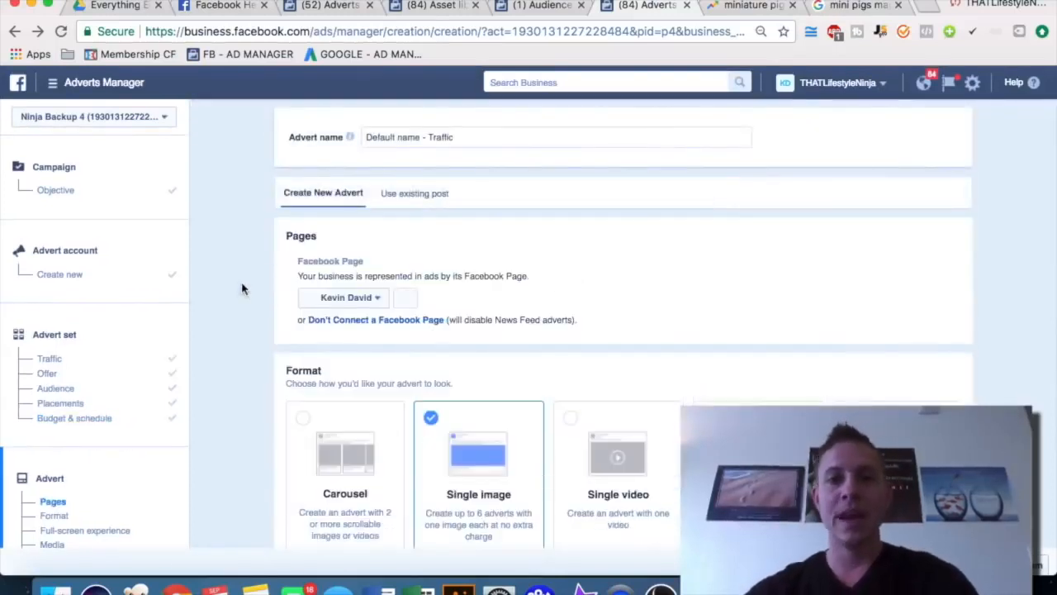
{"action": "triple_click", "coordinate": [414, 134]}
{"action": "type", "text": "Micro Pig"}
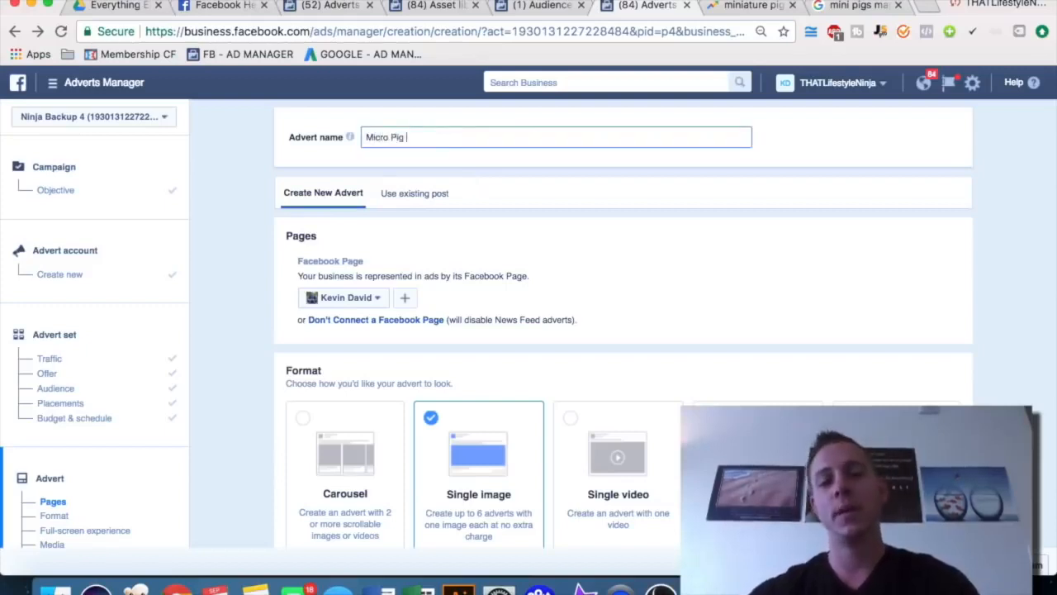
{"action": "type", "text": " Single Image"}
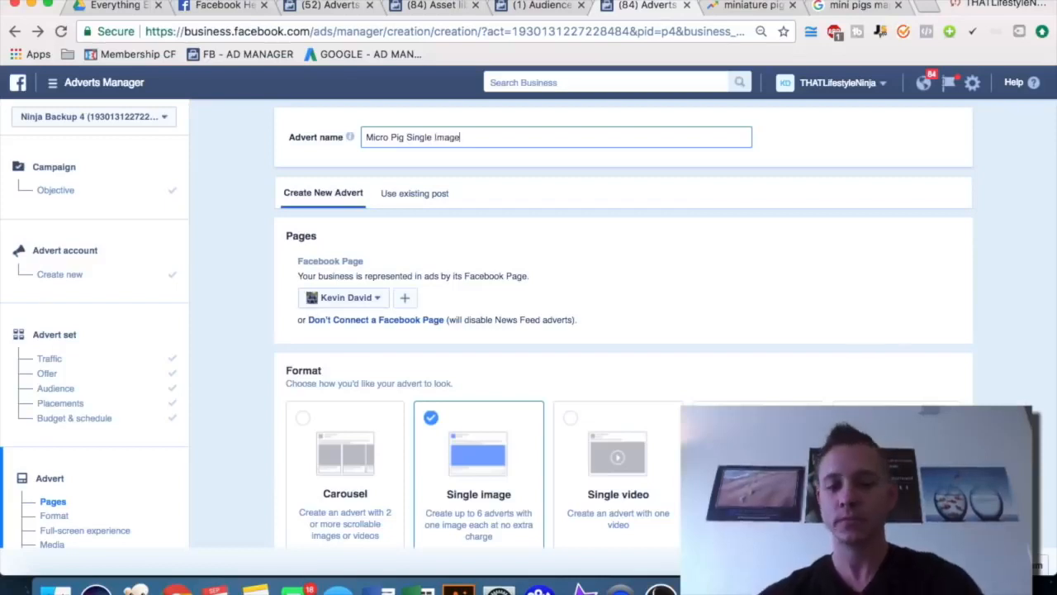
{"action": "type", "text": " TODAY ONLY"}
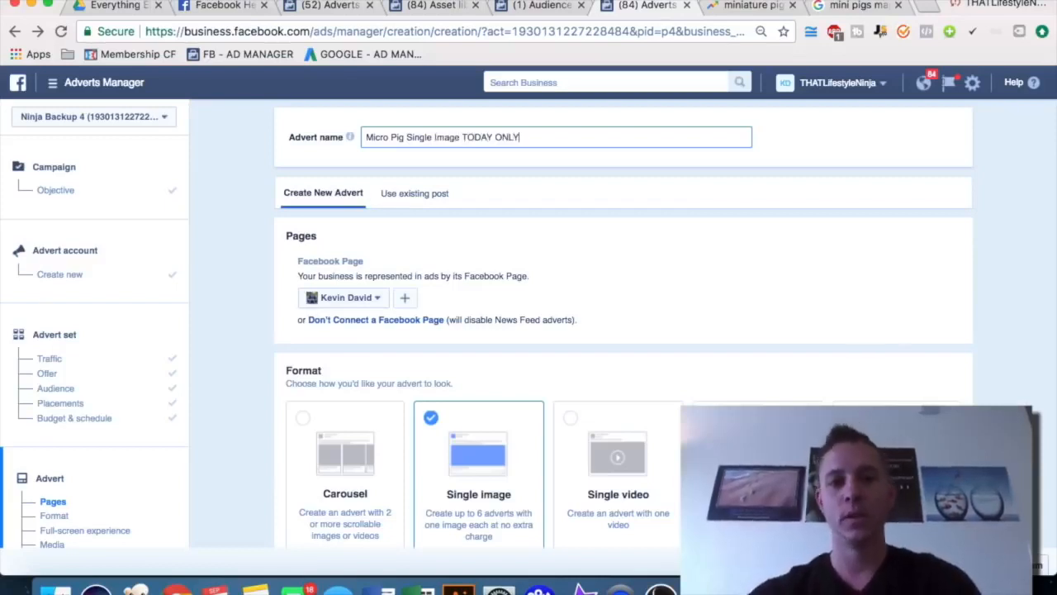
- Review the advert's Facebook Page, format choices, full-screen experience and image sections, keeping the Single image format
{"action": "scroll", "coordinate": [230, 270], "scroll_direction": "down", "scroll_amount": 1}
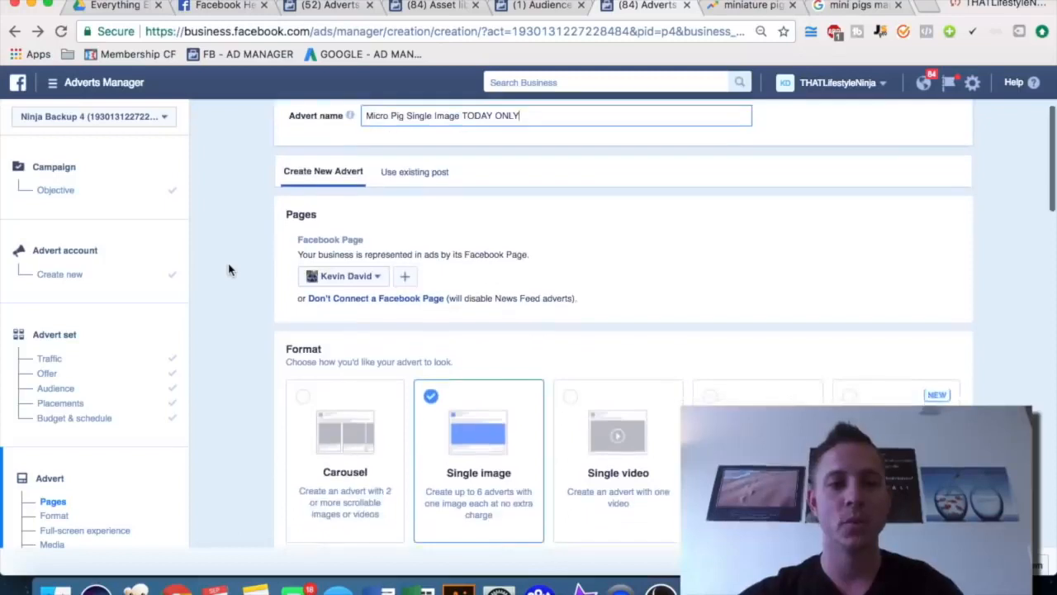
{"action": "scroll", "coordinate": [230, 270], "scroll_direction": "down", "scroll_amount": 1}
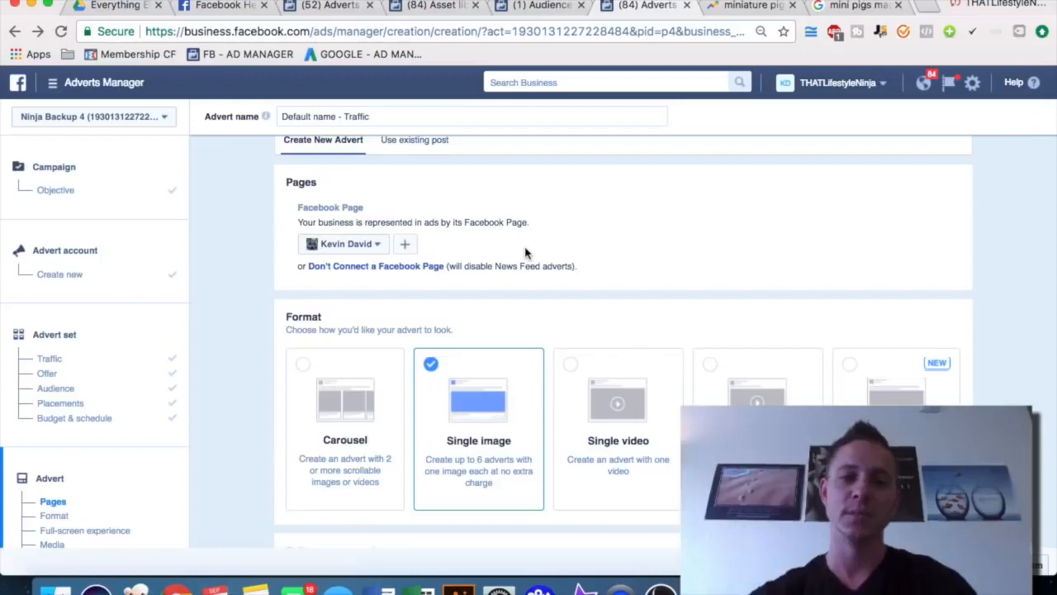
{"action": "scroll", "coordinate": [526, 253], "scroll_direction": "down", "scroll_amount": 2}
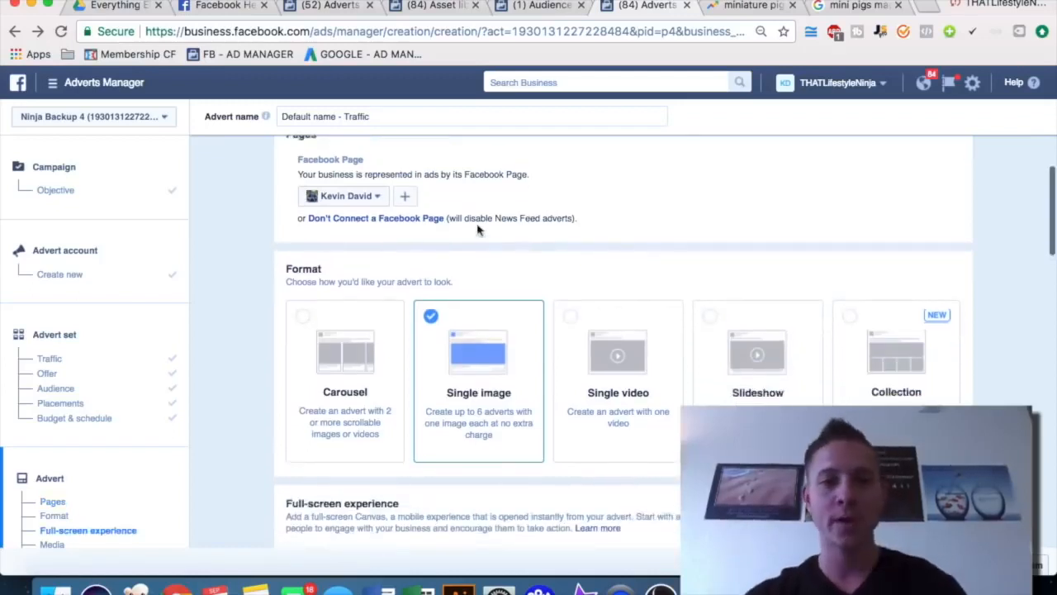
{"action": "scroll", "coordinate": [506, 214], "scroll_direction": "down", "scroll_amount": 5}
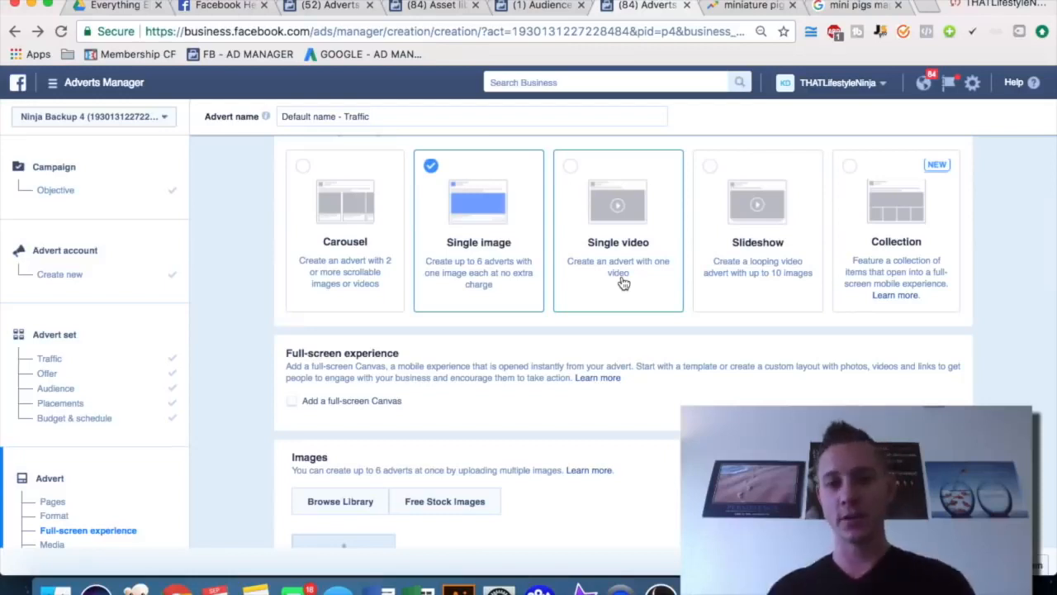
{"action": "scroll", "coordinate": [623, 284], "scroll_direction": "up", "scroll_amount": 1}
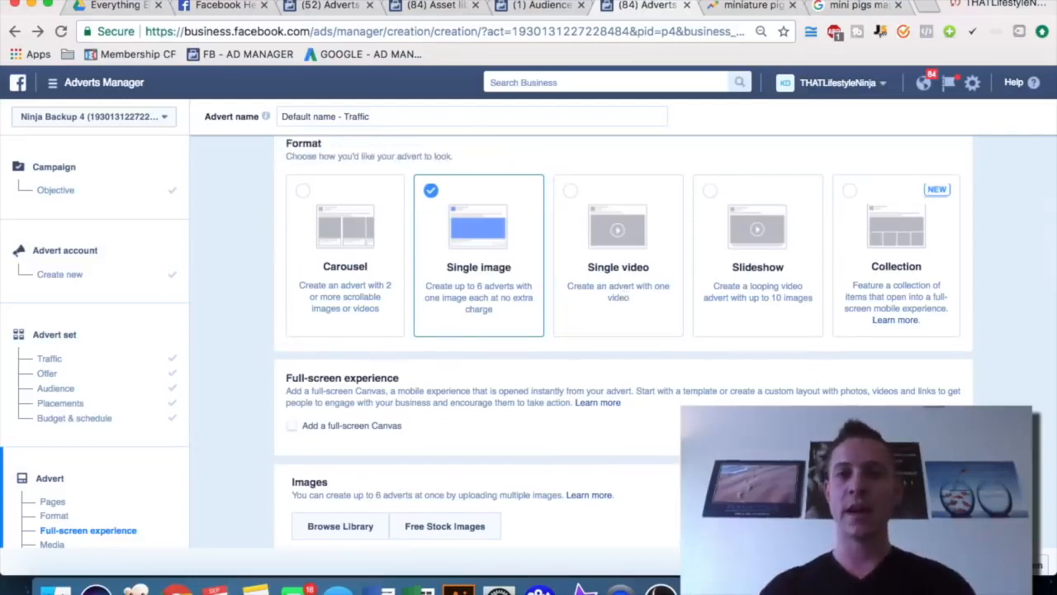
- Open AdEspresso's Facebook ad examples page at adespresso.com/academy/ads-examples/ in a new browser tab
{"action": "left_click", "coordinate": [929, 5]}
{"action": "type", "text": "ad"}
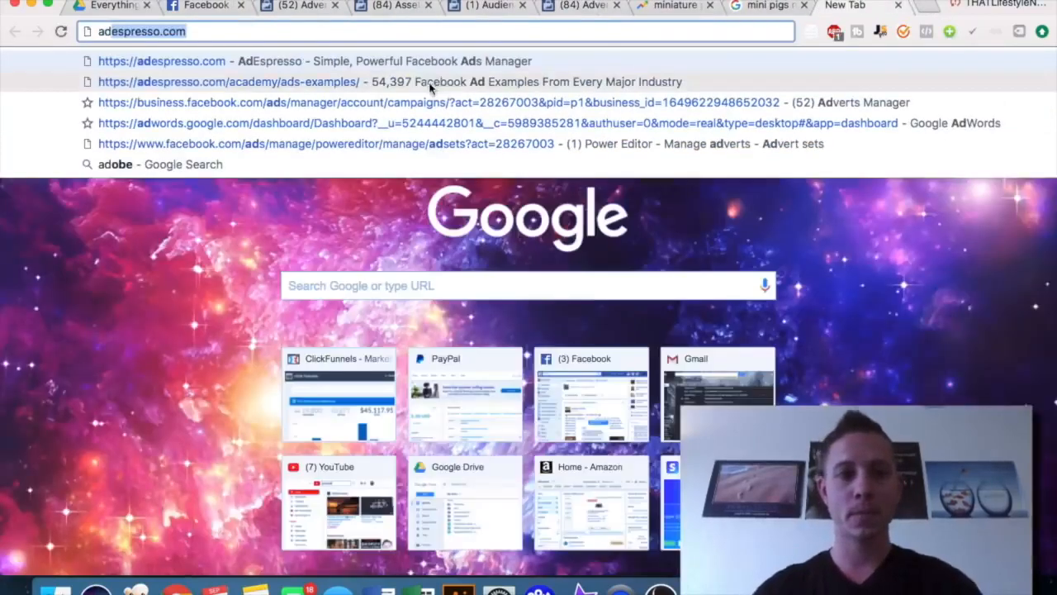
{"action": "left_click", "coordinate": [432, 83]}
{"action": "left_click", "coordinate": [338, 31]}
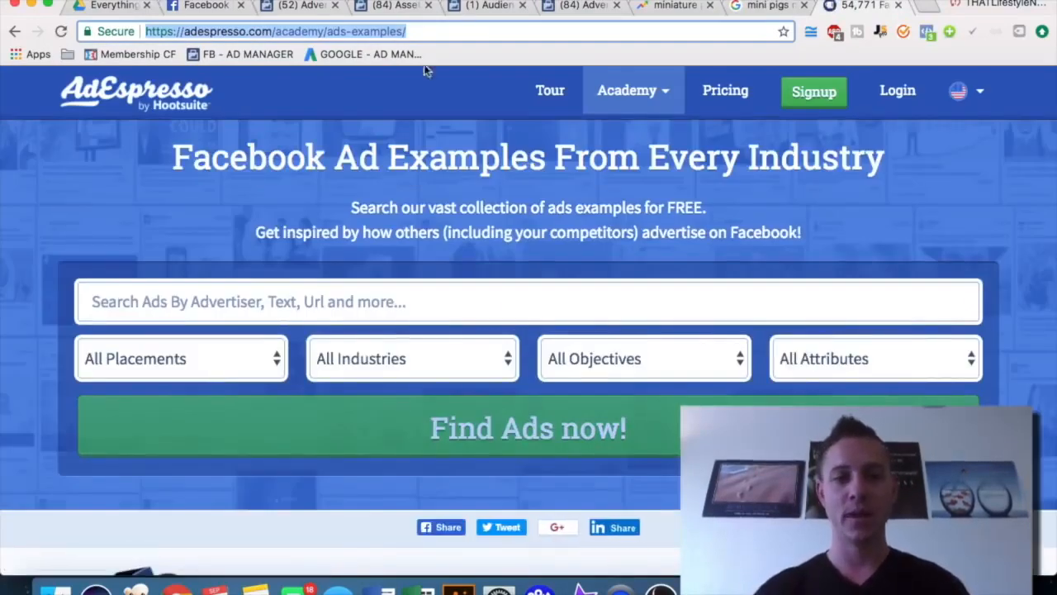
- Try "miniature pig" as the ad examples search term and clear it again
{"action": "left_click", "coordinate": [228, 318]}
{"action": "type", "text": "miniature pig"}
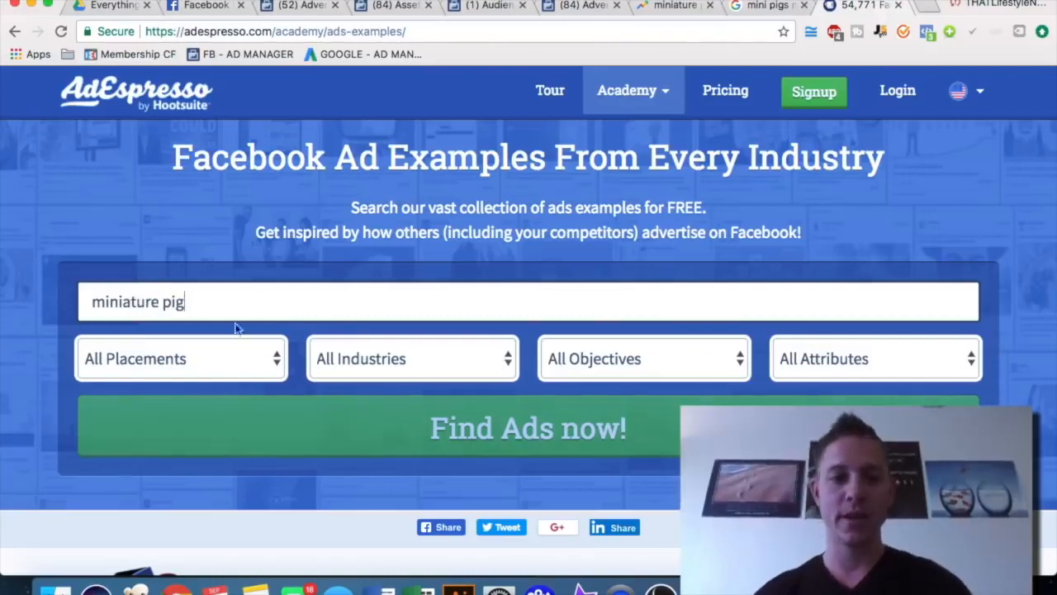
{"action": "triple_click", "coordinate": [219, 303]}
{"action": "key", "text": "BackSpace"}
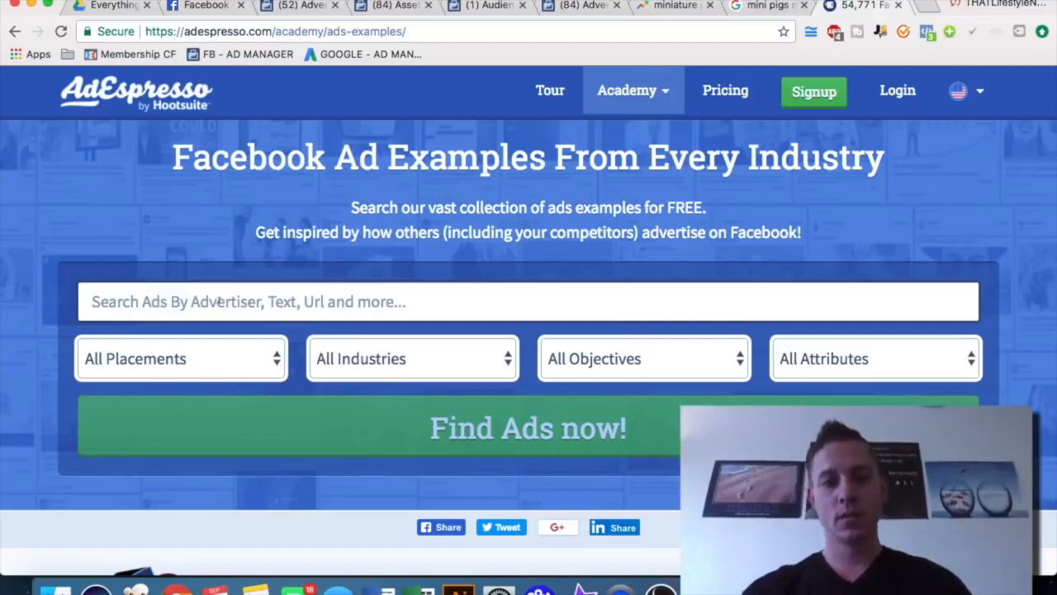
- Load the same AdEspresso ad examples address in a new incognito window and enlarge that window to full width
{"action": "key", "text": "super+shift+n"}
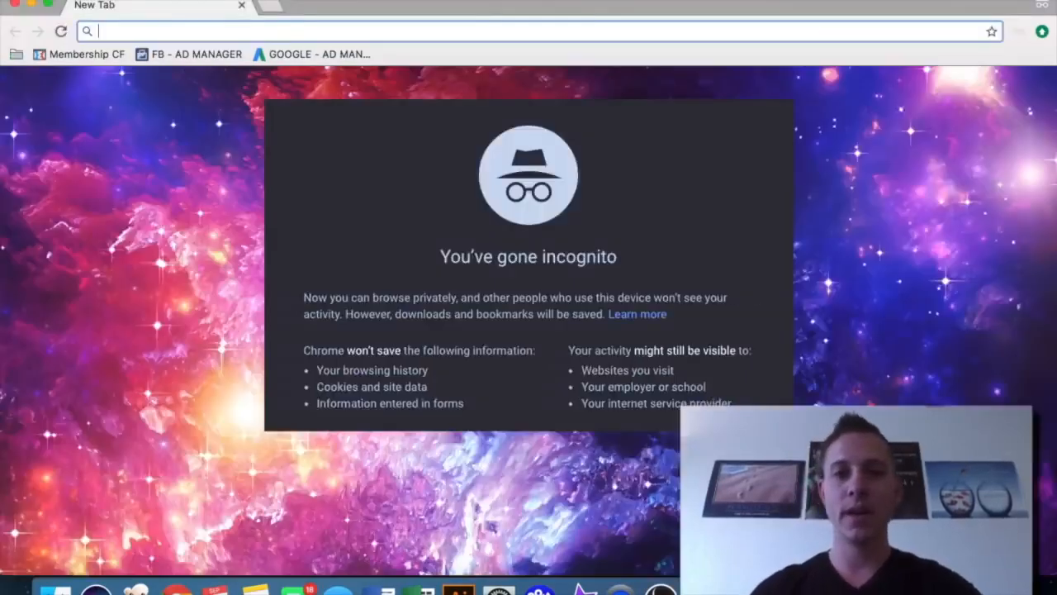
{"action": "key", "text": "super+alt+Right"}
{"action": "left_click", "coordinate": [463, 35]}
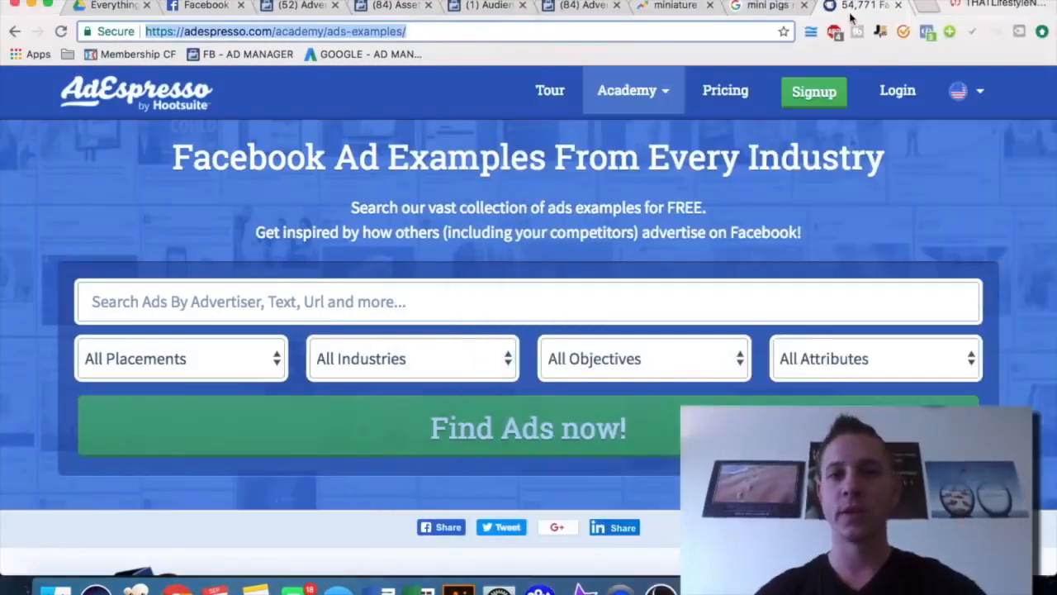
{"action": "key", "text": "super+c"}
{"action": "key", "text": "super+alt+Left"}
{"action": "left_click", "coordinate": [814, 66]}
{"action": "key", "text": "super+v"}
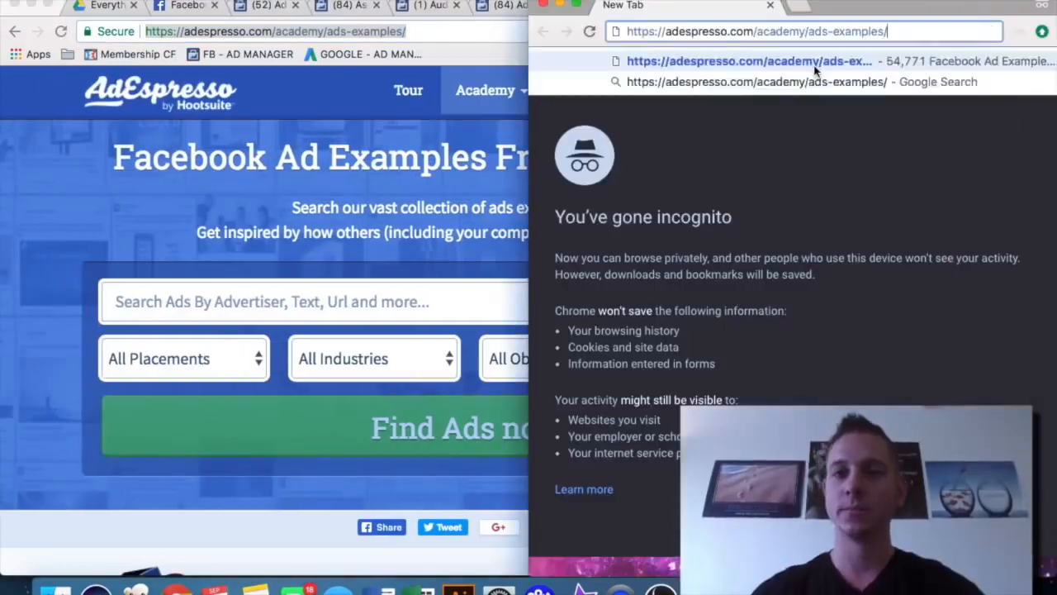
{"action": "key", "text": "Return"}
{"action": "left_click_drag", "start_coordinate": [871, 3], "coordinate": [605, 21]}
{"action": "double_click", "coordinate": [605, 21]}
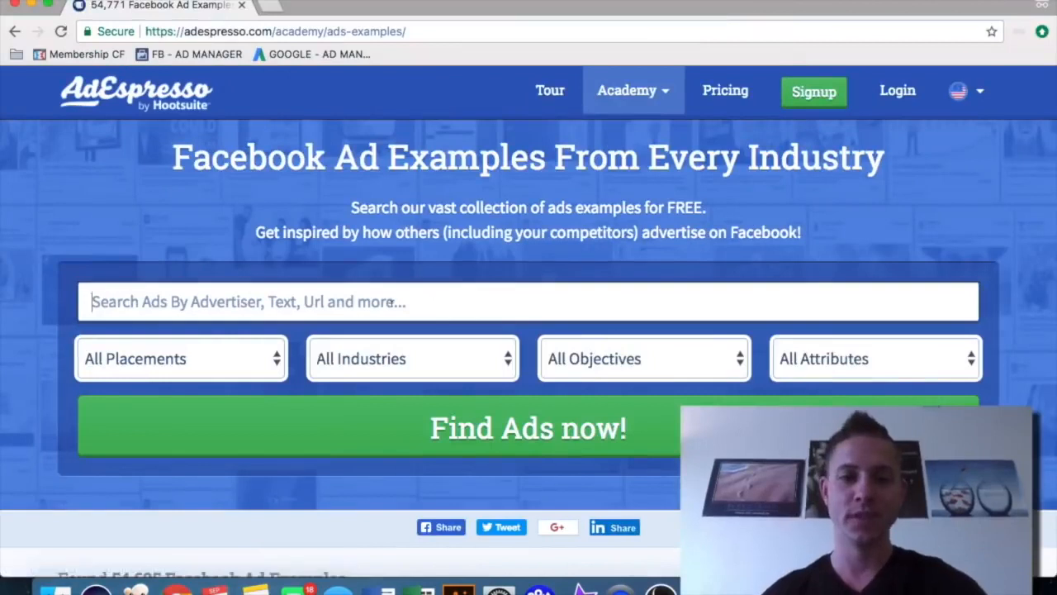
- Search the ad examples for "Miniature Pig" and check the results
{"action": "left_click", "coordinate": [391, 302]}
{"action": "key", "text": "super+v"}
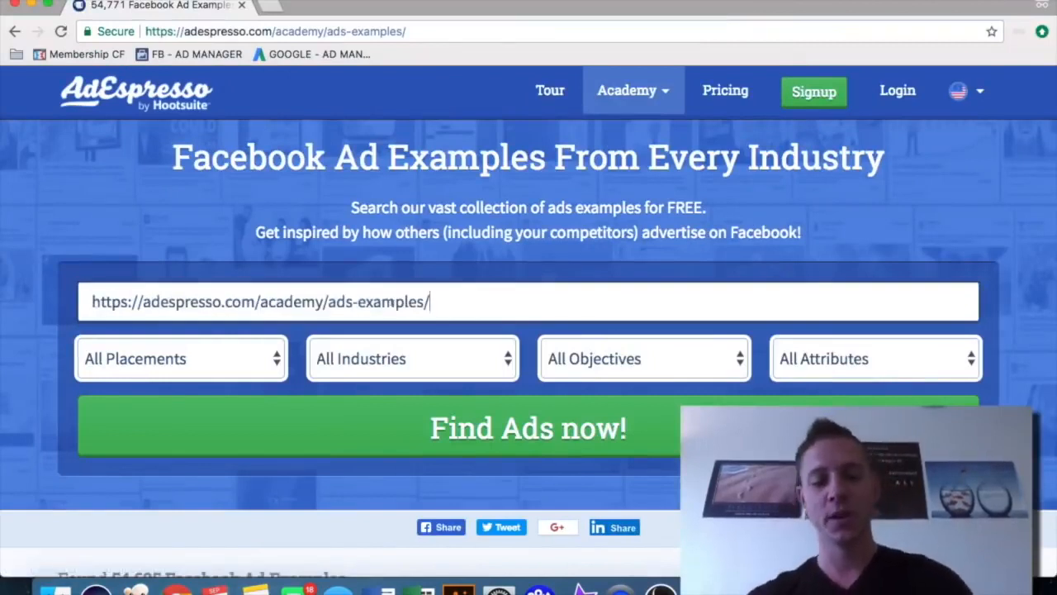
{"action": "key", "text": "super+a"}
{"action": "type", "text": "M"}
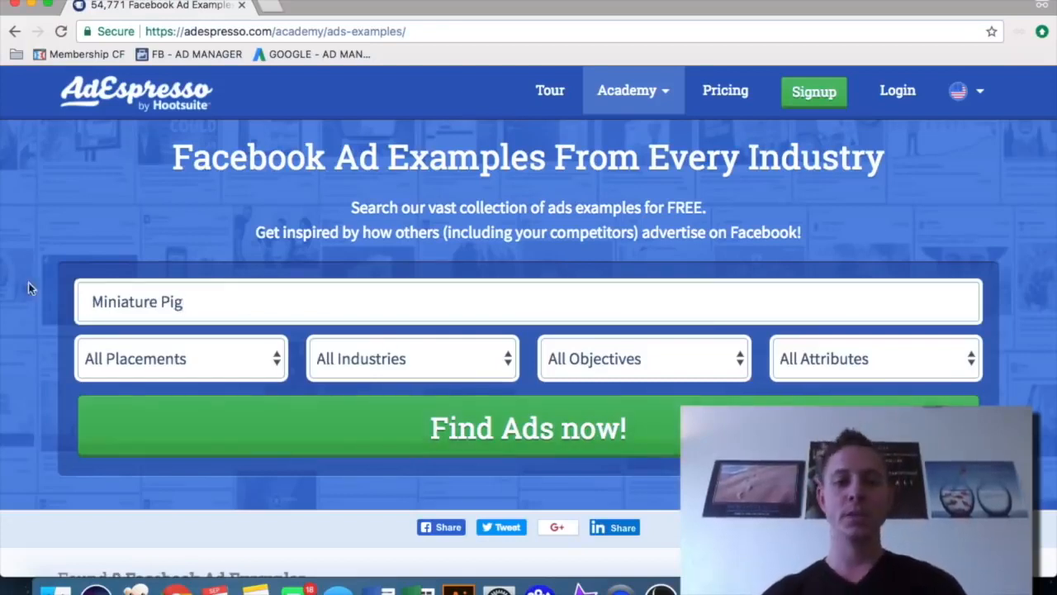
{"action": "scroll", "coordinate": [12, 318], "scroll_direction": "down", "scroll_amount": 3}
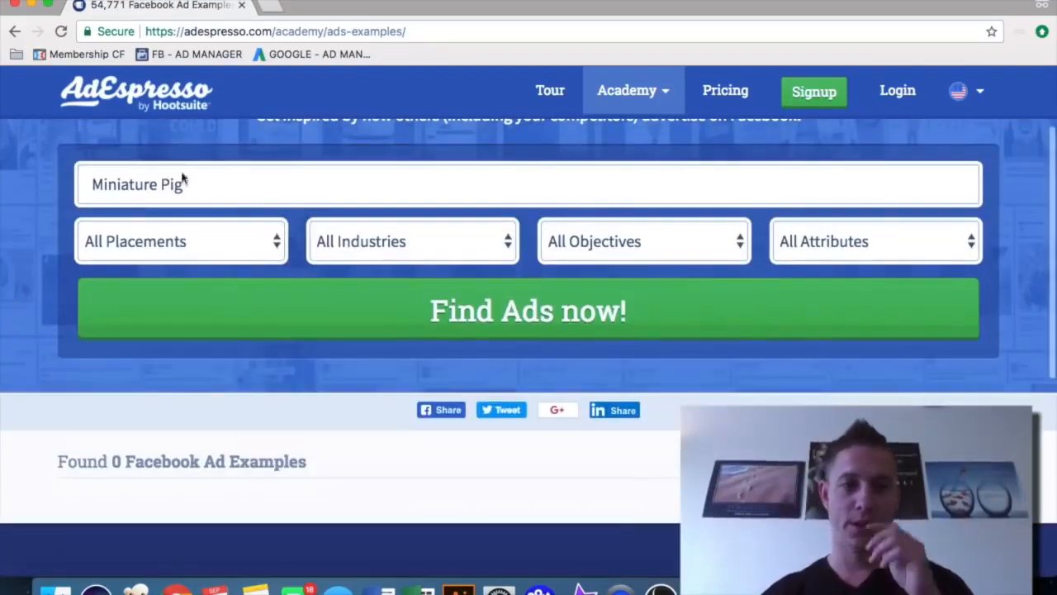
- Search the ad examples for "jewelry" instead
{"action": "double_click", "coordinate": [183, 179]}
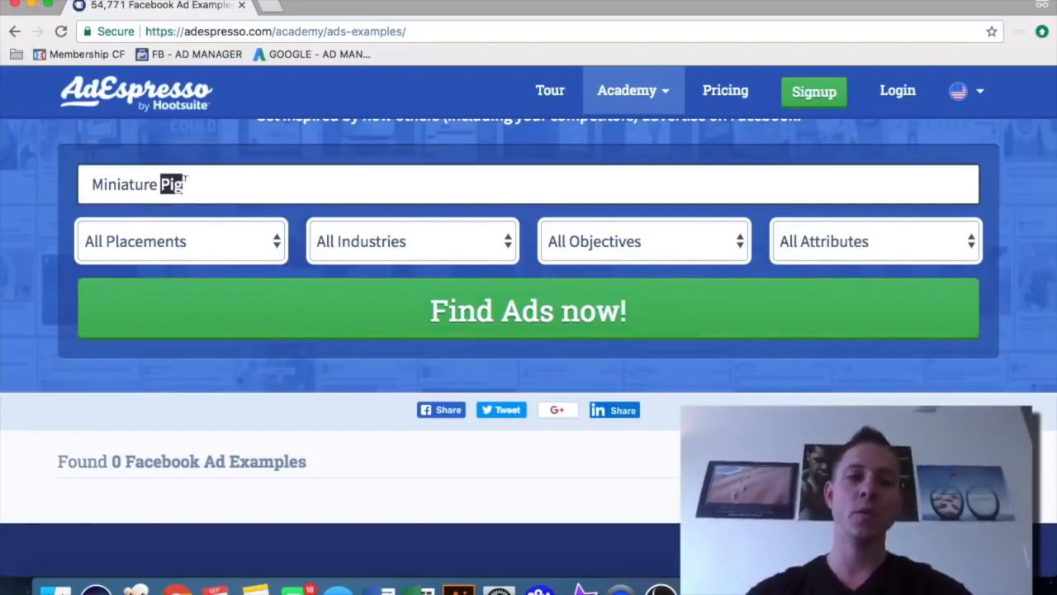
{"action": "key", "text": "super+a"}
{"action": "type", "text": "cjewajew"}
{"action": "key", "text": "super+a"}
{"action": "type", "text": "jewelry"}
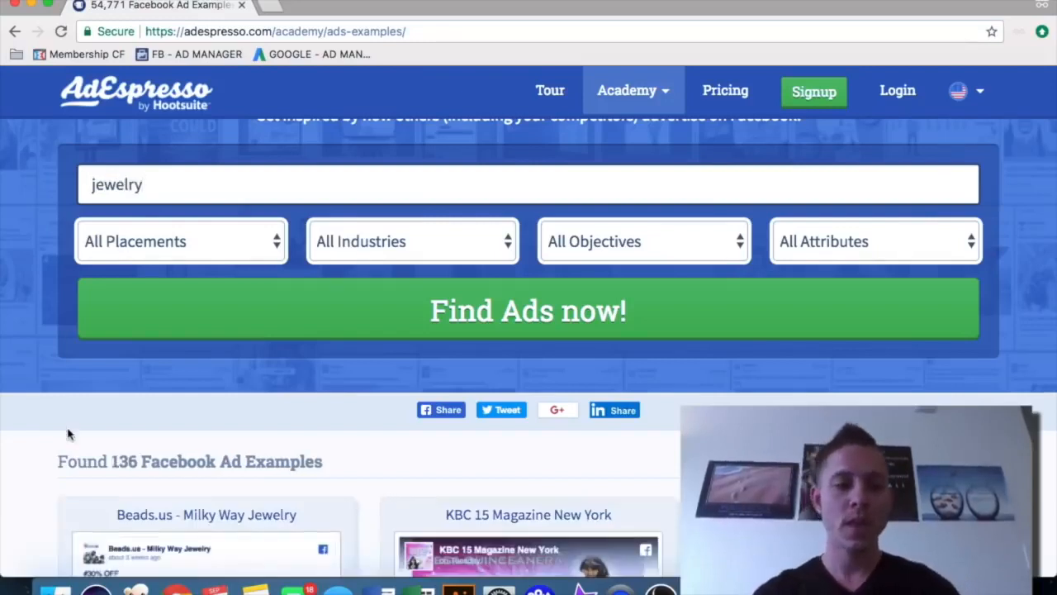
- Look through the jewelry ad examples, comparing their images, videos, discount offers, ad copy and engagement
{"action": "scroll", "coordinate": [69, 434], "scroll_direction": "down", "scroll_amount": 3}
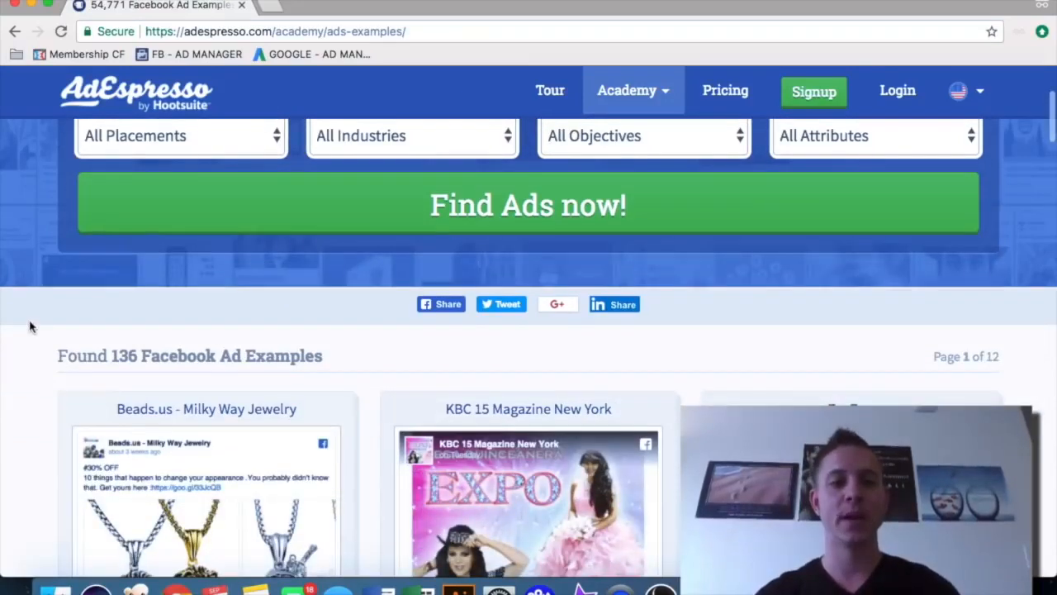
{"action": "scroll", "coordinate": [29, 328], "scroll_direction": "down", "scroll_amount": 3}
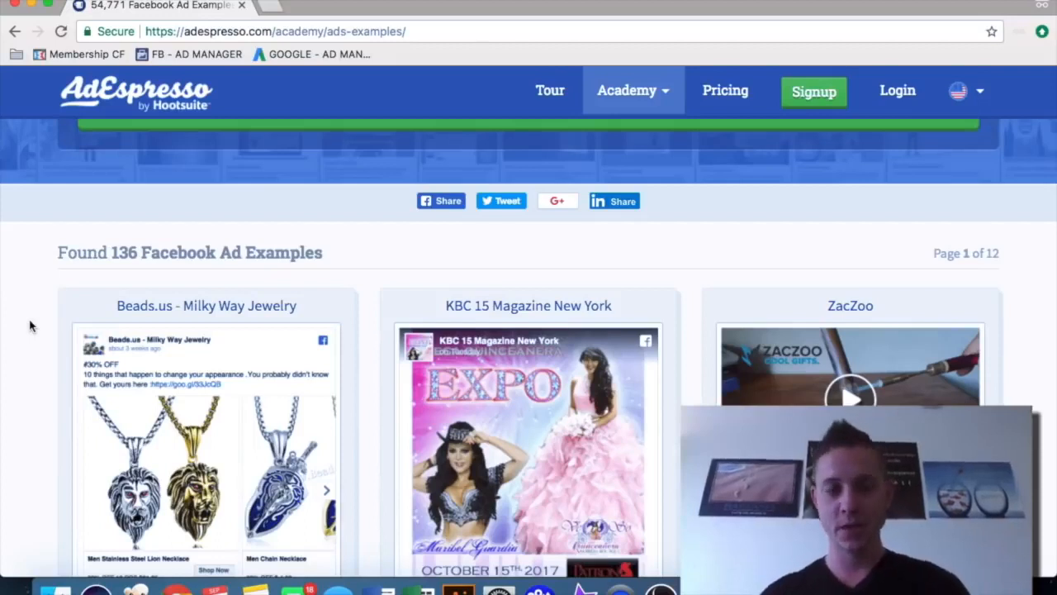
{"action": "scroll", "coordinate": [29, 327], "scroll_direction": "down", "scroll_amount": 3}
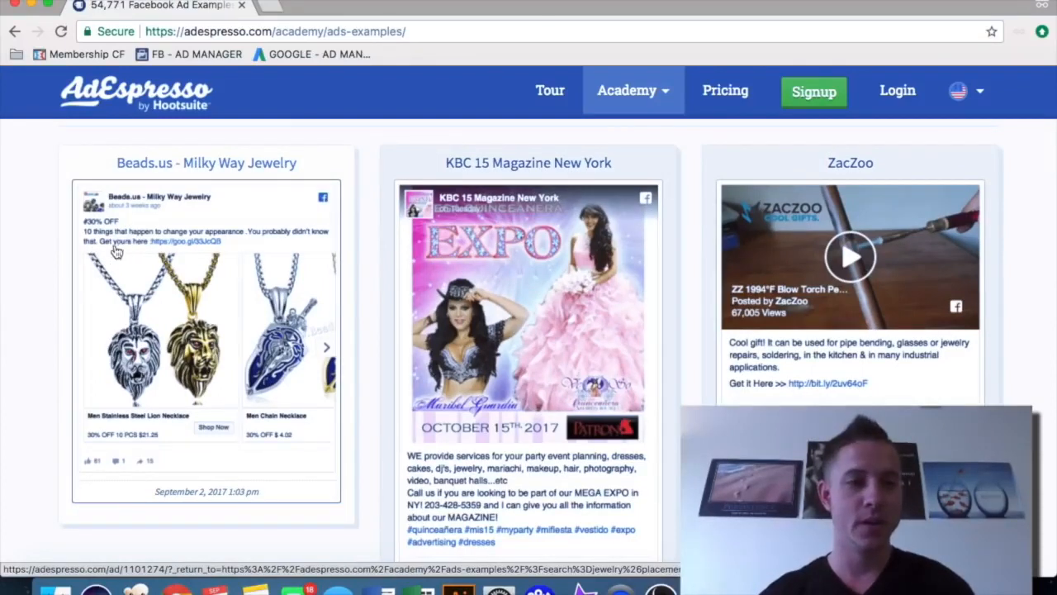
{"action": "scroll", "coordinate": [799, 363], "scroll_direction": "down", "scroll_amount": 1}
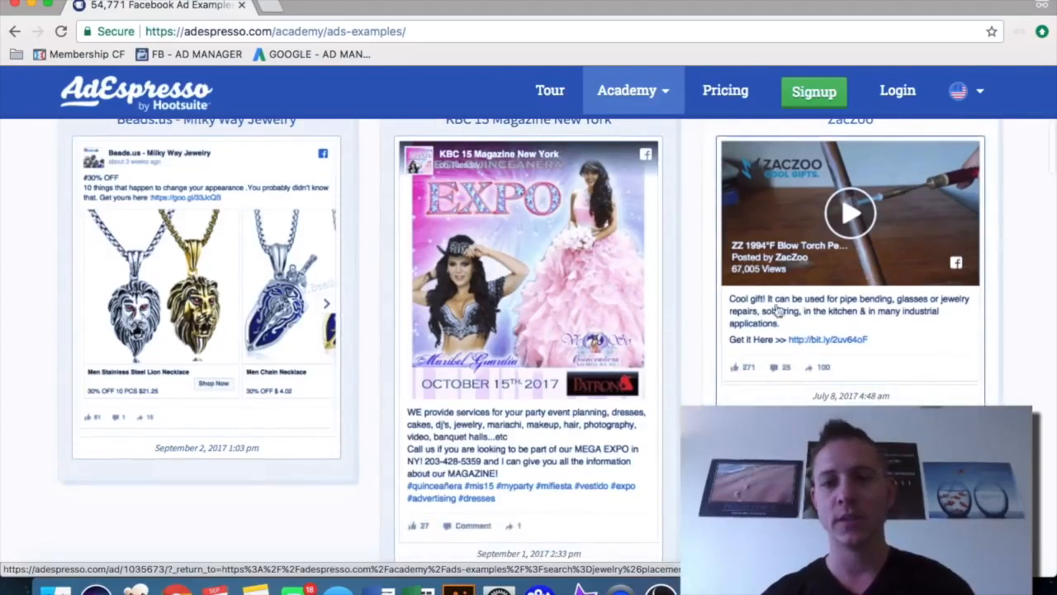
{"action": "scroll", "coordinate": [796, 376], "scroll_direction": "down", "scroll_amount": 6}
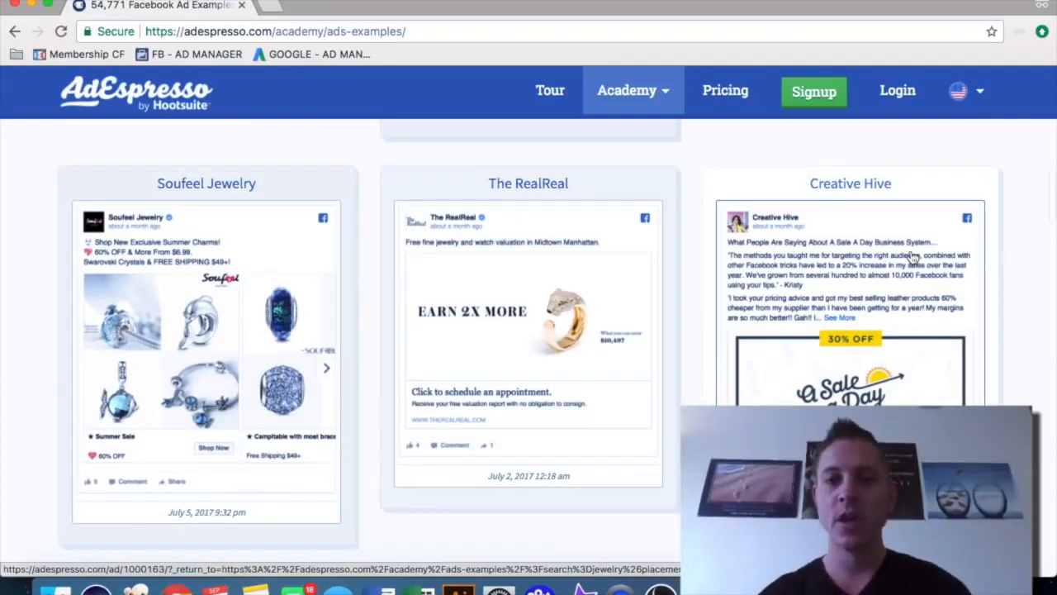
{"action": "scroll", "coordinate": [912, 257], "scroll_direction": "down", "scroll_amount": 5}
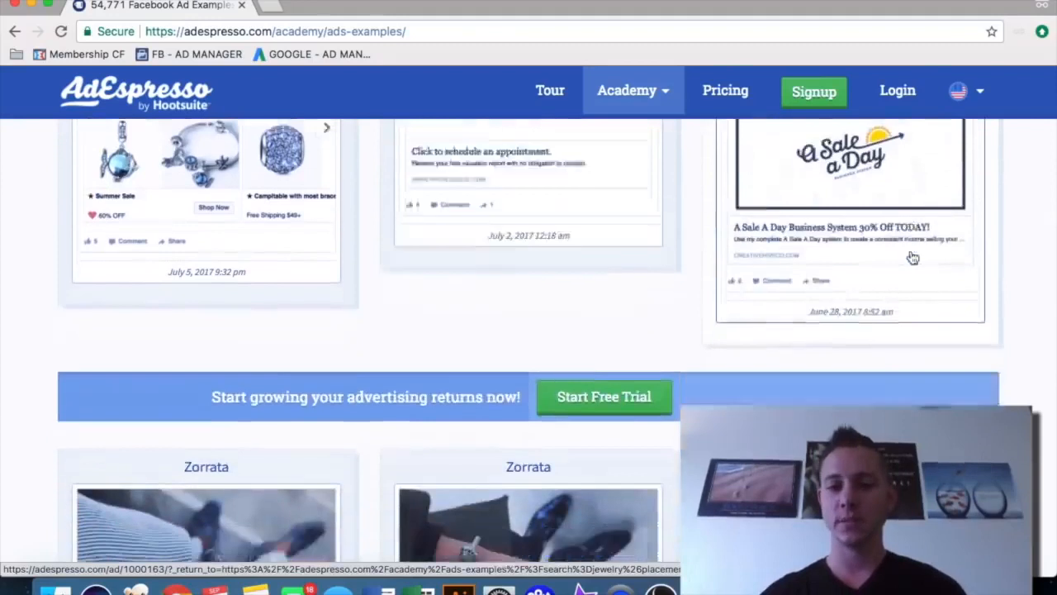
{"action": "scroll", "coordinate": [913, 257], "scroll_direction": "down", "scroll_amount": 3}
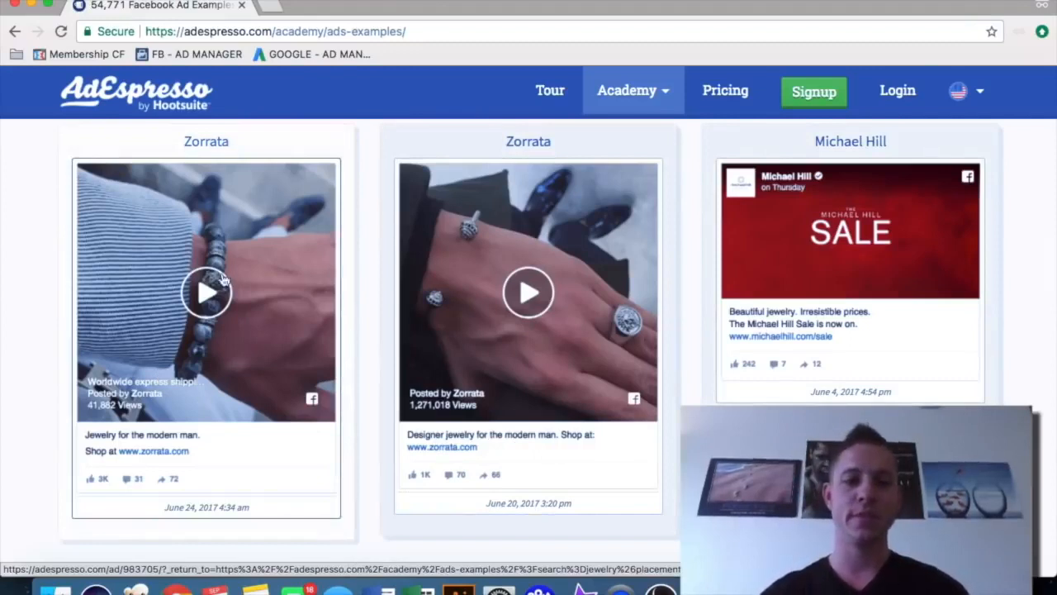
{"action": "scroll", "coordinate": [221, 281], "scroll_direction": "down", "scroll_amount": 2}
{"action": "scroll", "coordinate": [591, 209], "scroll_direction": "down", "scroll_amount": 1}
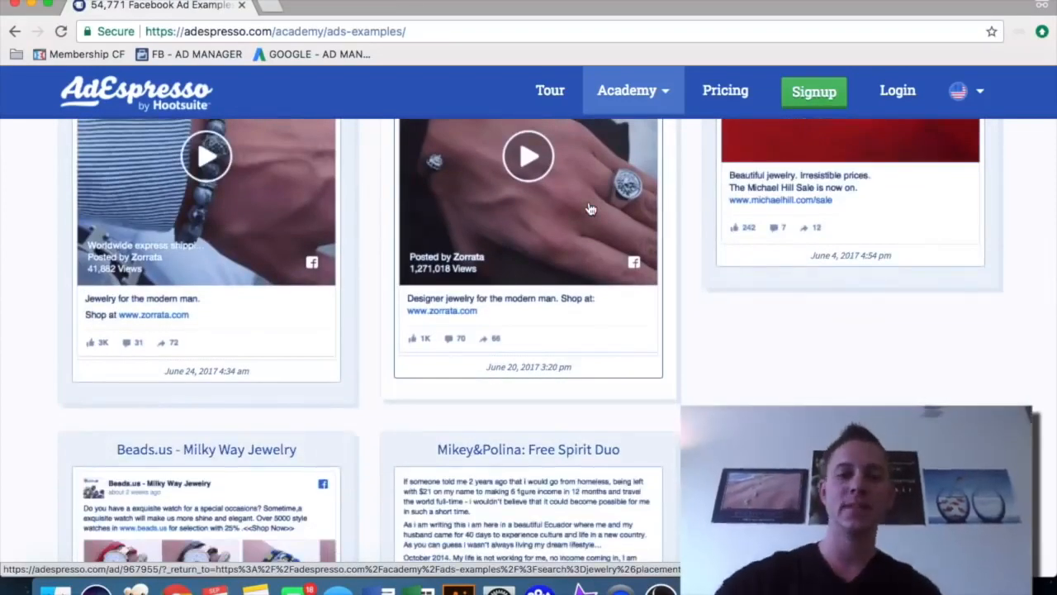
{"action": "scroll", "coordinate": [591, 208], "scroll_direction": "down", "scroll_amount": 4}
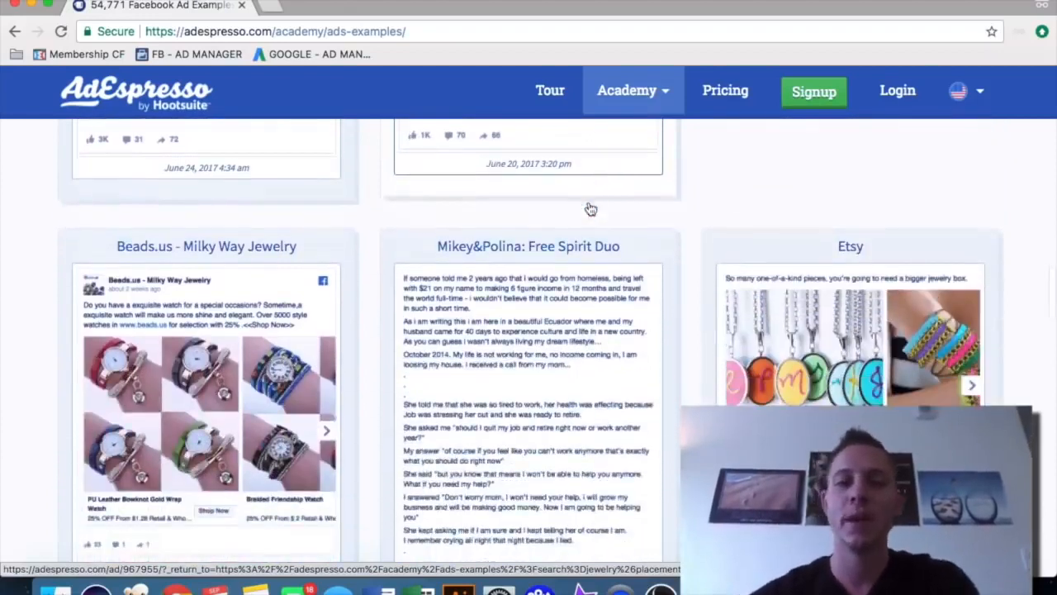
- Return to the ad examples search and look for ads matching "tony robbins"
{"action": "scroll", "coordinate": [426, 186], "scroll_direction": "up", "scroll_amount": 10}
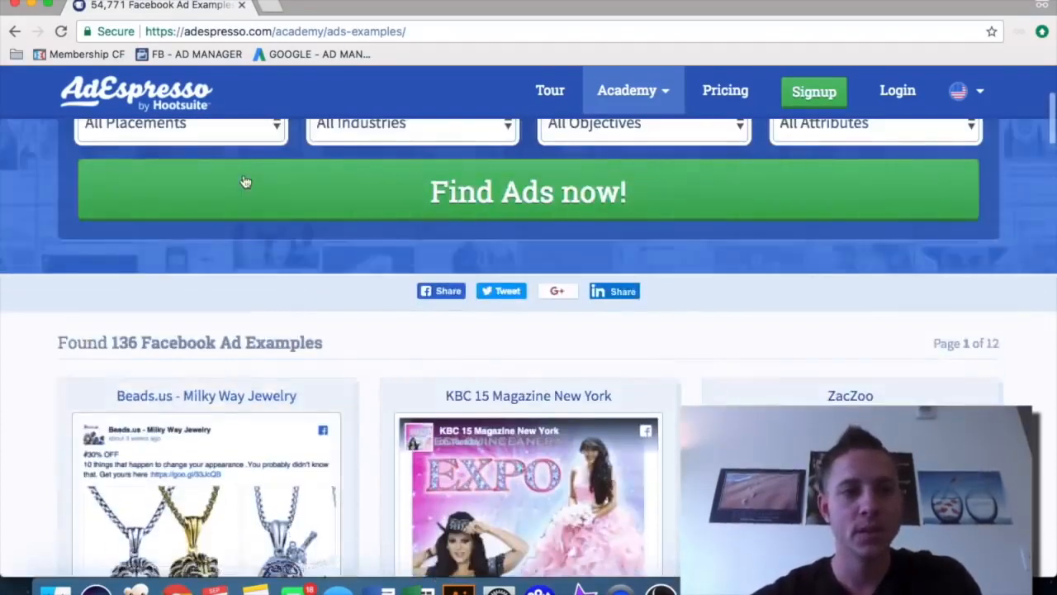
{"action": "scroll", "coordinate": [245, 182], "scroll_direction": "up", "scroll_amount": 2}
{"action": "double_click", "coordinate": [217, 158]}
{"action": "type", "text": "tony robbins"}
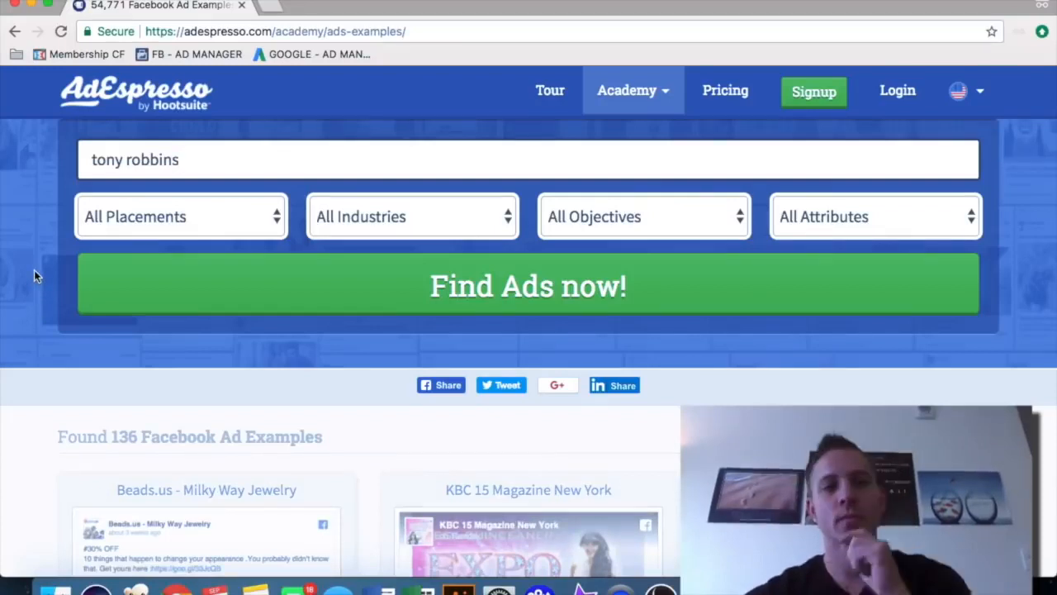
{"action": "left_click", "coordinate": [403, 281]}
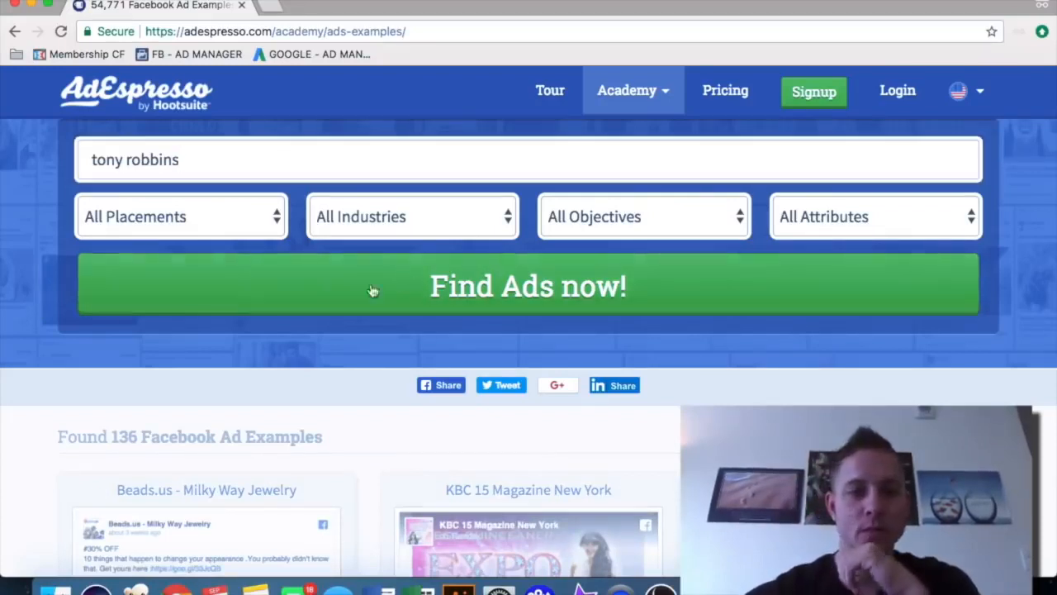
- Run the ad examples search again for "tony robbins"
{"action": "scroll", "coordinate": [29, 283], "scroll_direction": "down", "scroll_amount": 5}
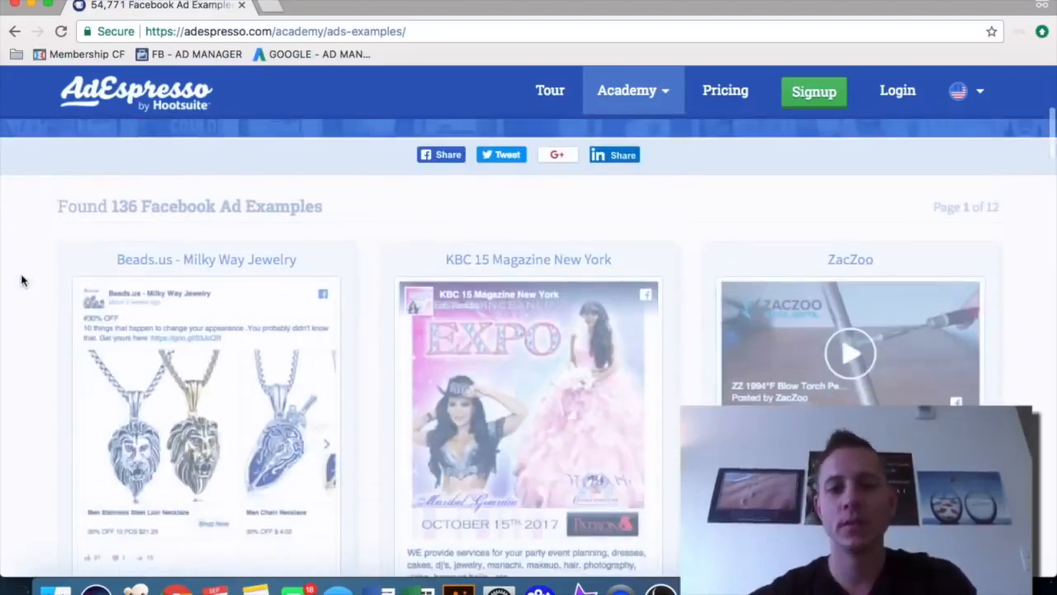
{"action": "scroll", "coordinate": [21, 281], "scroll_direction": "down", "scroll_amount": 8}
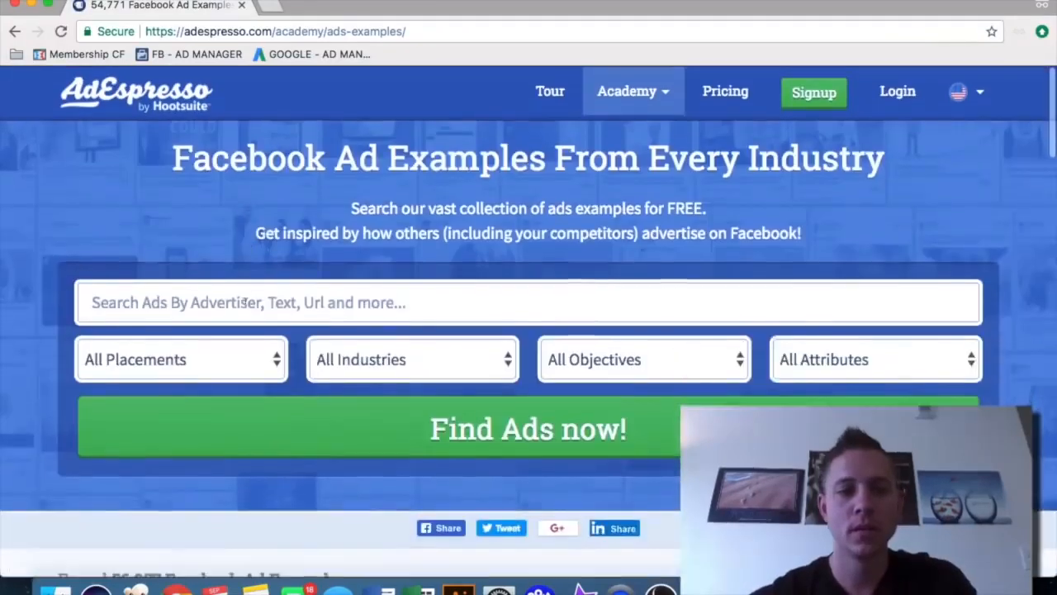
{"action": "type", "text": "tony robbins"}
{"action": "left_click", "coordinate": [371, 434]}
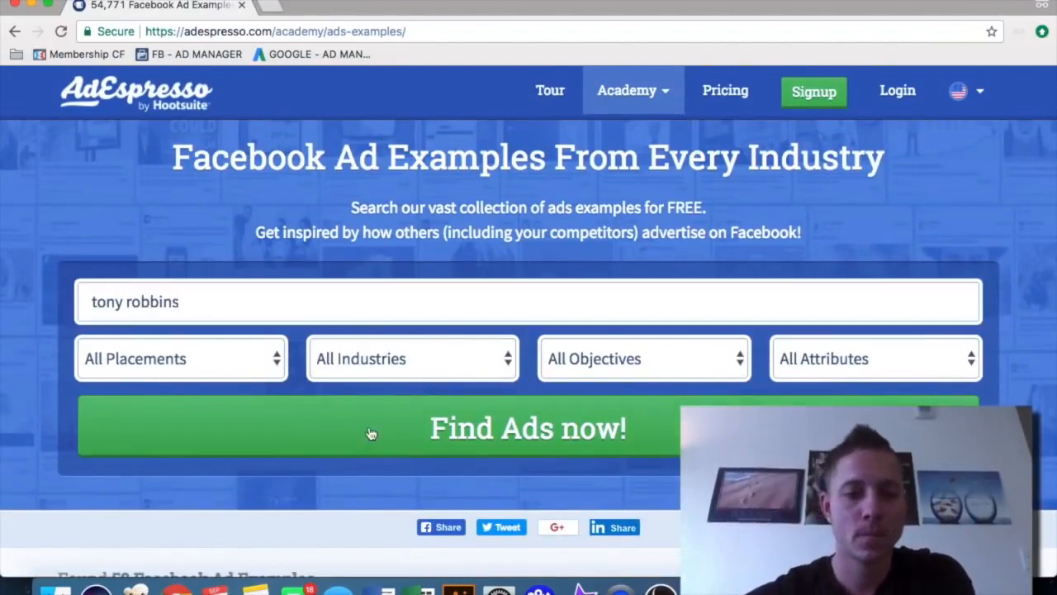
- Look through the Tony Robbins and Dean Graziosi ad examples, comparing their images, headlines, copy and engagement
{"action": "scroll", "coordinate": [30, 317], "scroll_direction": "down", "scroll_amount": 5}
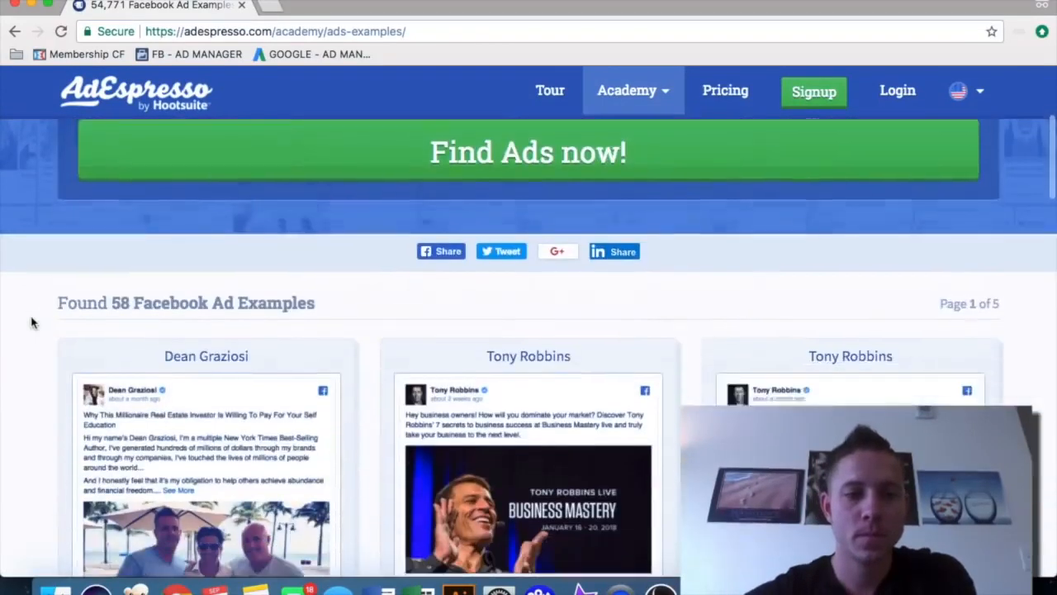
{"action": "scroll", "coordinate": [31, 320], "scroll_direction": "down", "scroll_amount": 1}
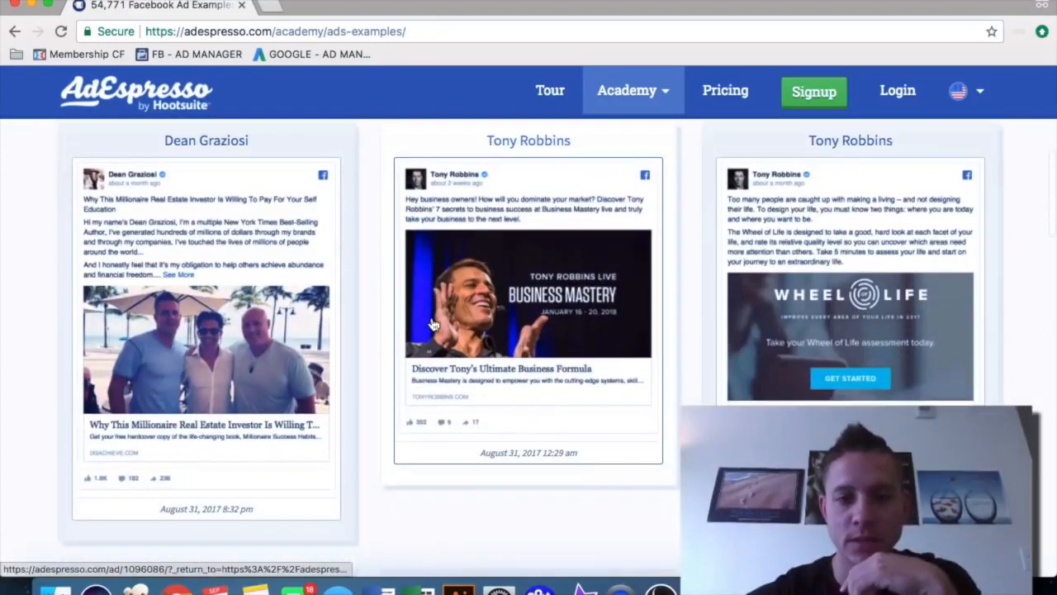
{"action": "scroll", "coordinate": [437, 384], "scroll_direction": "down", "scroll_amount": 2}
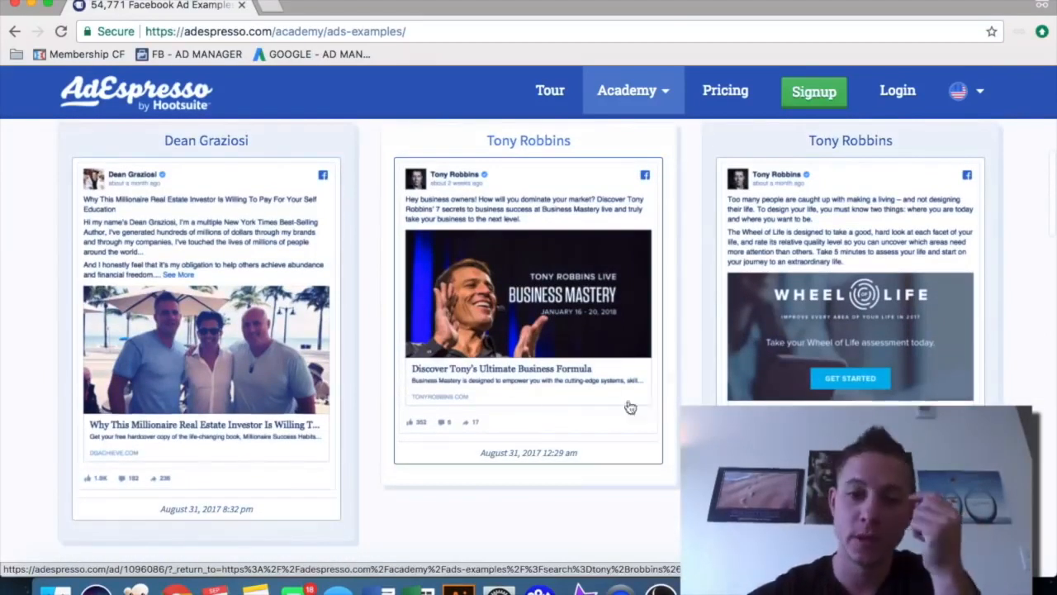
{"action": "scroll", "coordinate": [533, 397], "scroll_direction": "down", "scroll_amount": 3}
{"action": "scroll", "coordinate": [535, 396], "scroll_direction": "up", "scroll_amount": 3}
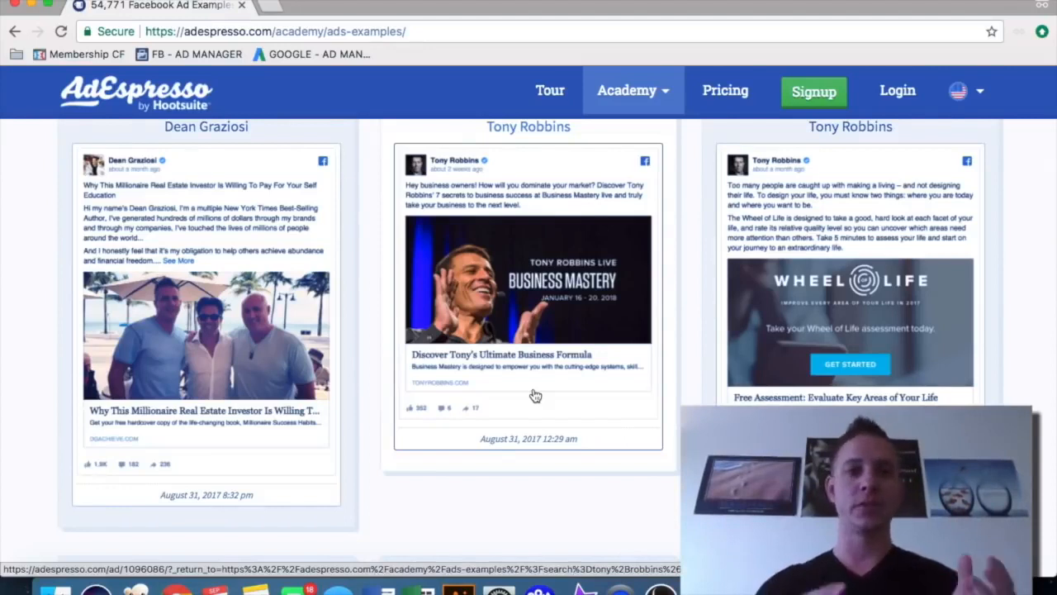
{"action": "scroll", "coordinate": [33, 286], "scroll_direction": "down", "scroll_amount": 6}
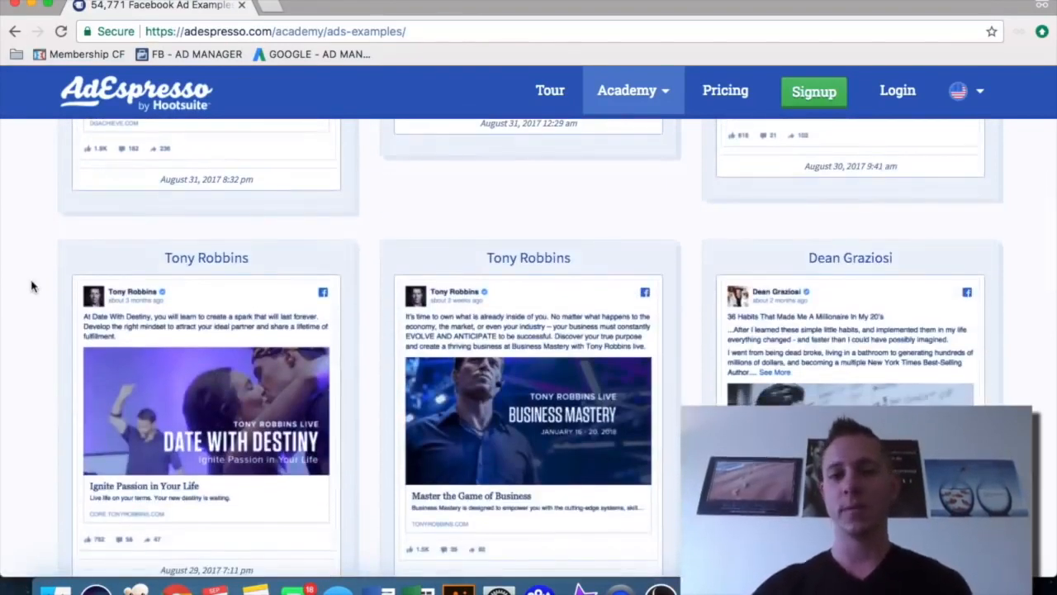
{"action": "scroll", "coordinate": [31, 285], "scroll_direction": "down", "scroll_amount": 1}
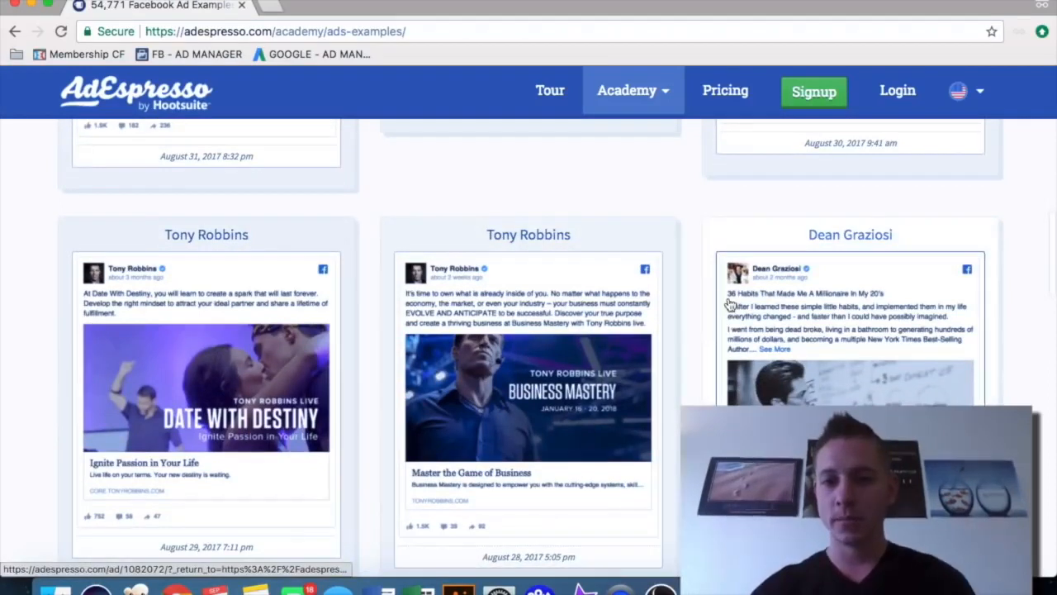
{"action": "scroll", "coordinate": [284, 241], "scroll_direction": "down", "scroll_amount": 1}
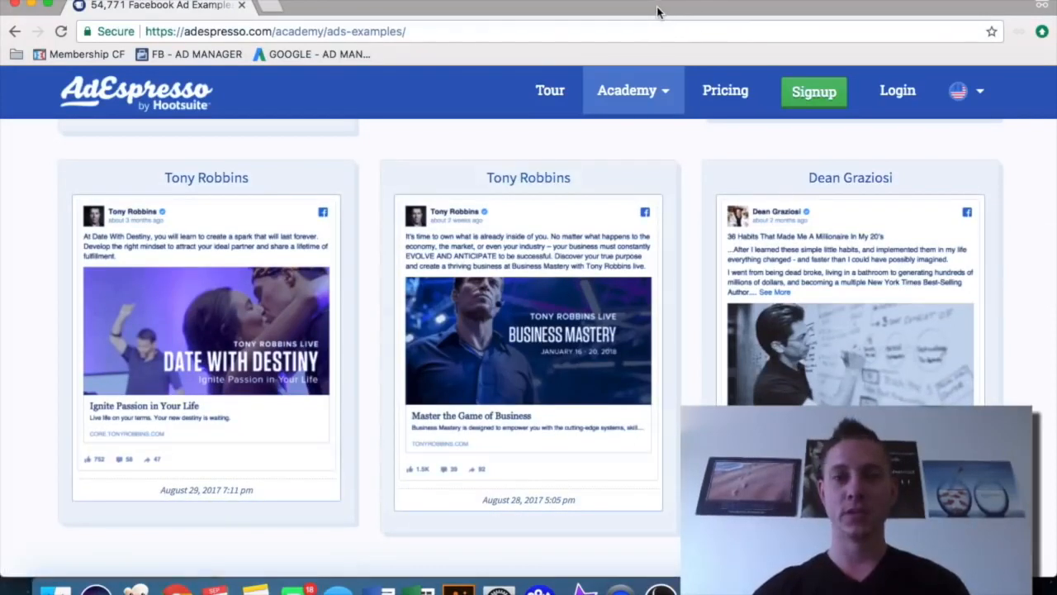
- Move the AdEspresso window aside, open swiped.co in a new tab of the main browser window and widen that window
{"action": "left_click_drag", "start_coordinate": [657, 11], "coordinate": [1054, 173]}
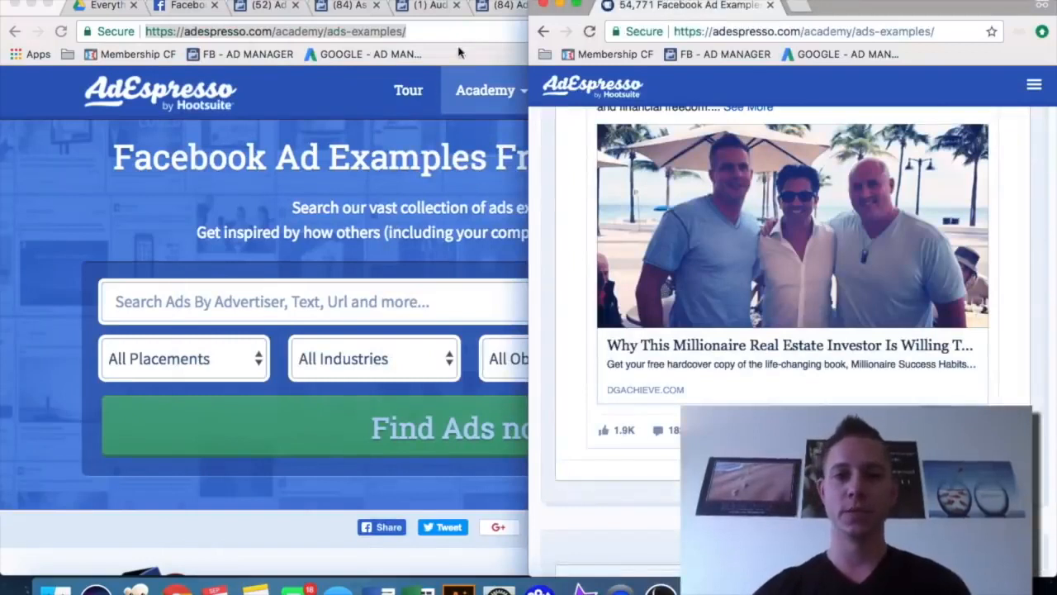
{"action": "left_click", "coordinate": [366, 98]}
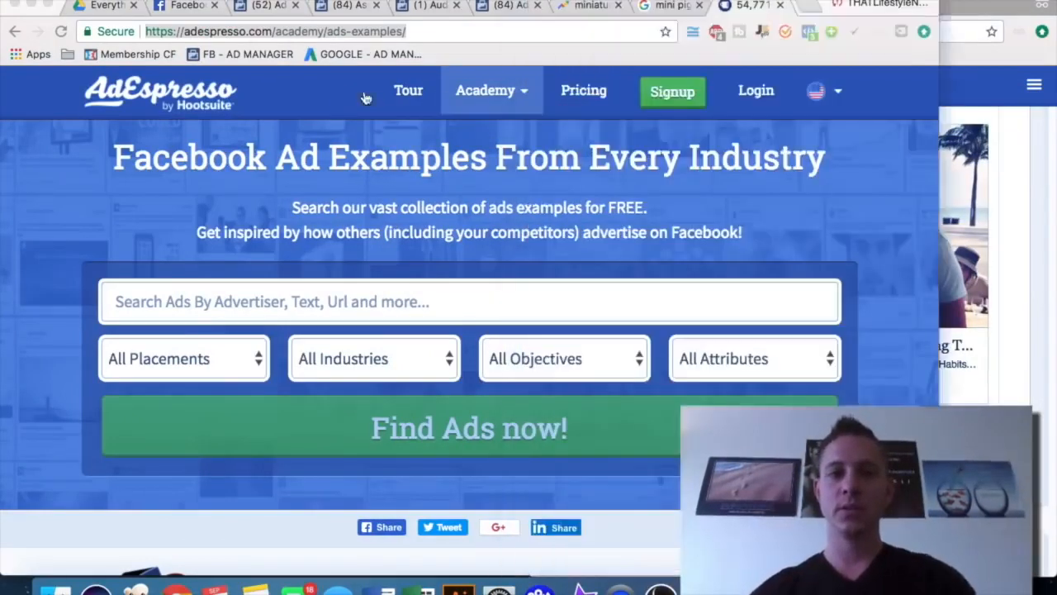
{"action": "left_click", "coordinate": [807, 7]}
{"action": "type", "text": "swiped.co"}
{"action": "key", "text": "Return"}
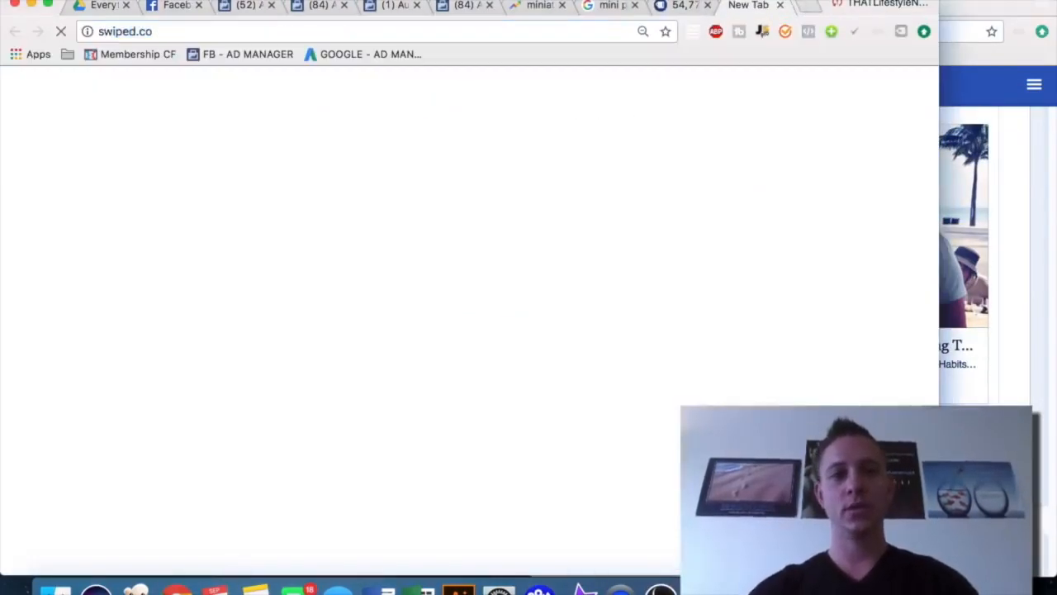
{"action": "mouse_move", "coordinate": [806, 4]}
{"action": "left_mouse_down"}
{"action": "mouse_move", "coordinate": [805, 22]}
{"action": "mouse_move", "coordinate": [818, 0]}
{"action": "left_mouse_up"}
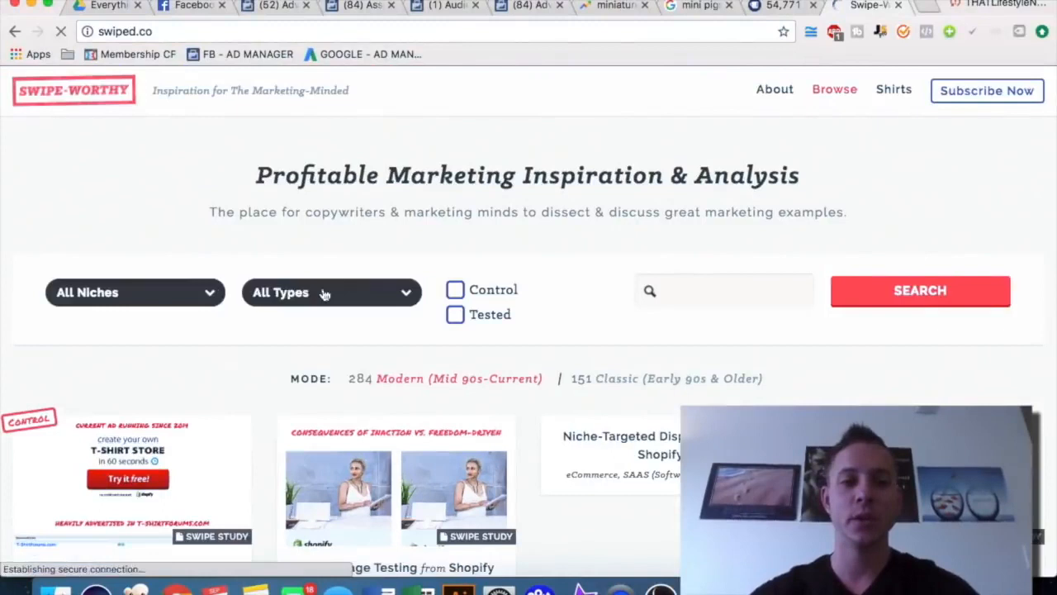
- Filter the swipe collection to the Facebook Ad type
{"action": "left_click", "coordinate": [381, 292]}
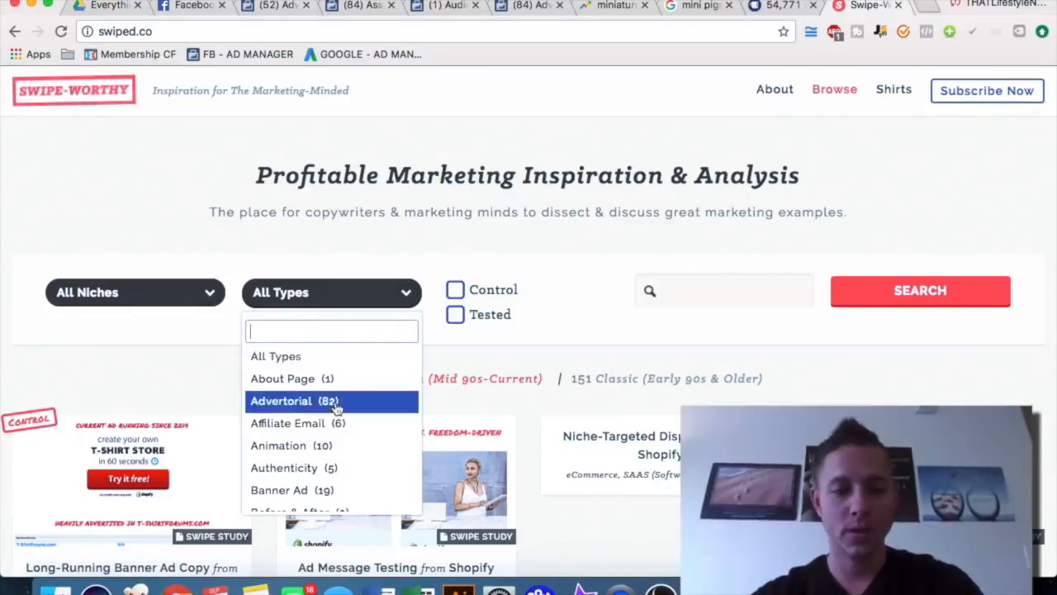
{"action": "scroll", "coordinate": [334, 407], "scroll_direction": "down", "scroll_amount": 8}
{"action": "scroll", "coordinate": [336, 407], "scroll_direction": "down", "scroll_amount": 5}
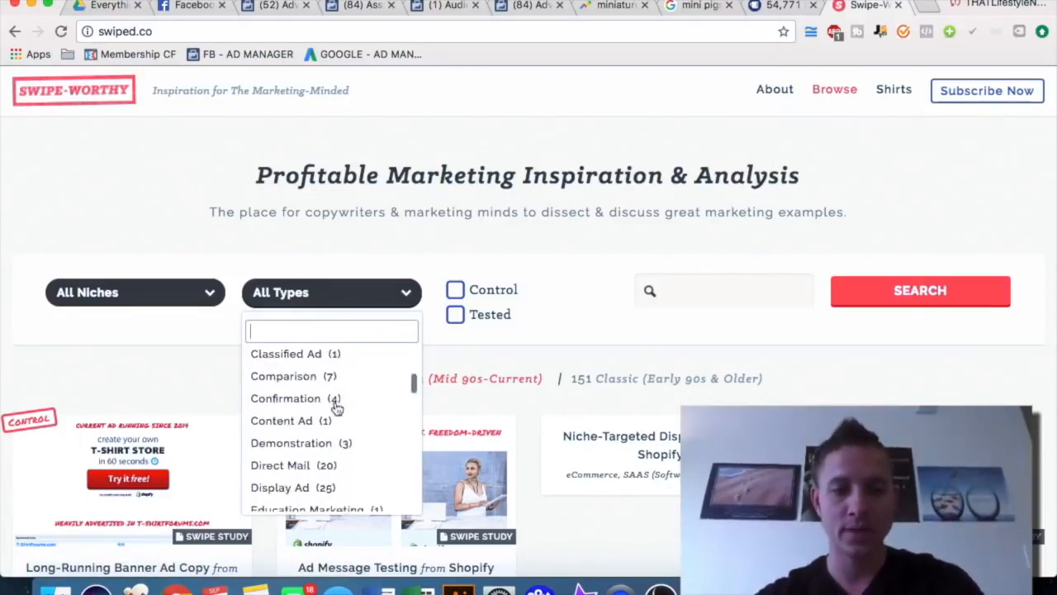
{"action": "scroll", "coordinate": [339, 409], "scroll_direction": "up", "scroll_amount": 3}
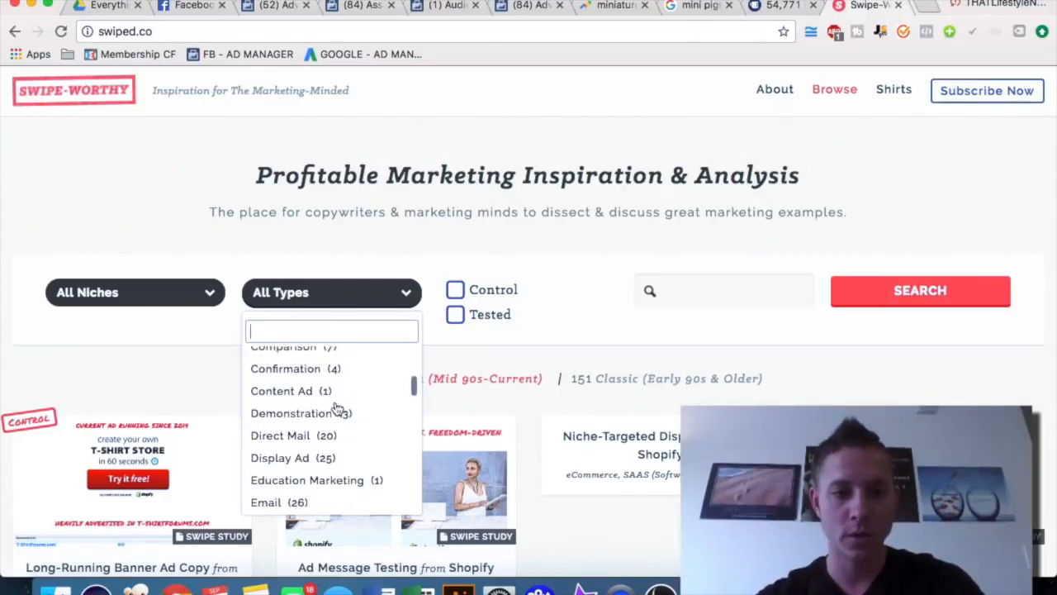
{"action": "scroll", "coordinate": [338, 408], "scroll_direction": "down", "scroll_amount": 5}
{"action": "scroll", "coordinate": [337, 409], "scroll_direction": "down", "scroll_amount": 3}
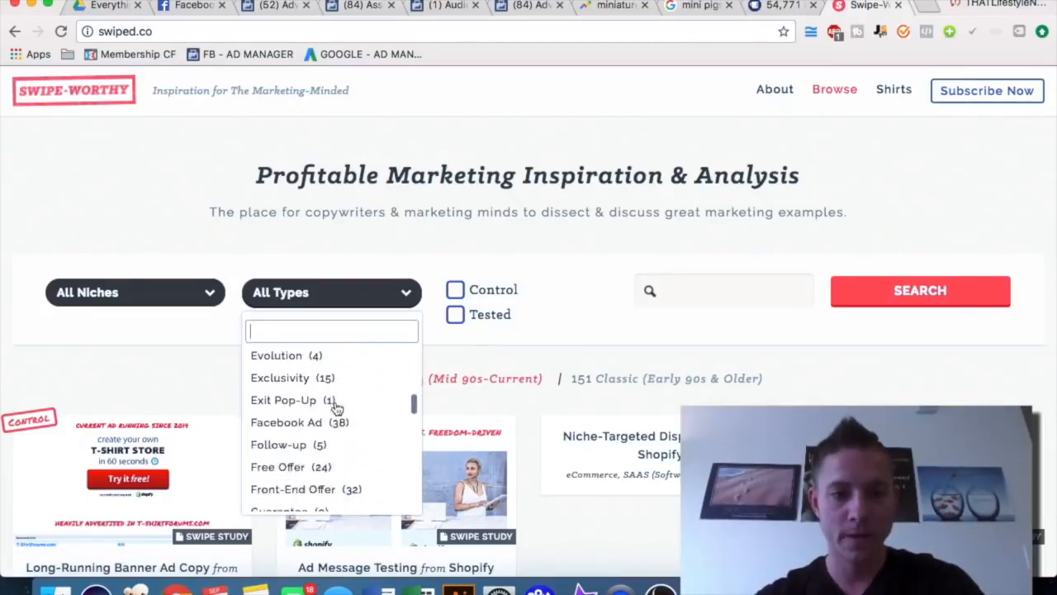
{"action": "left_click", "coordinate": [335, 420]}
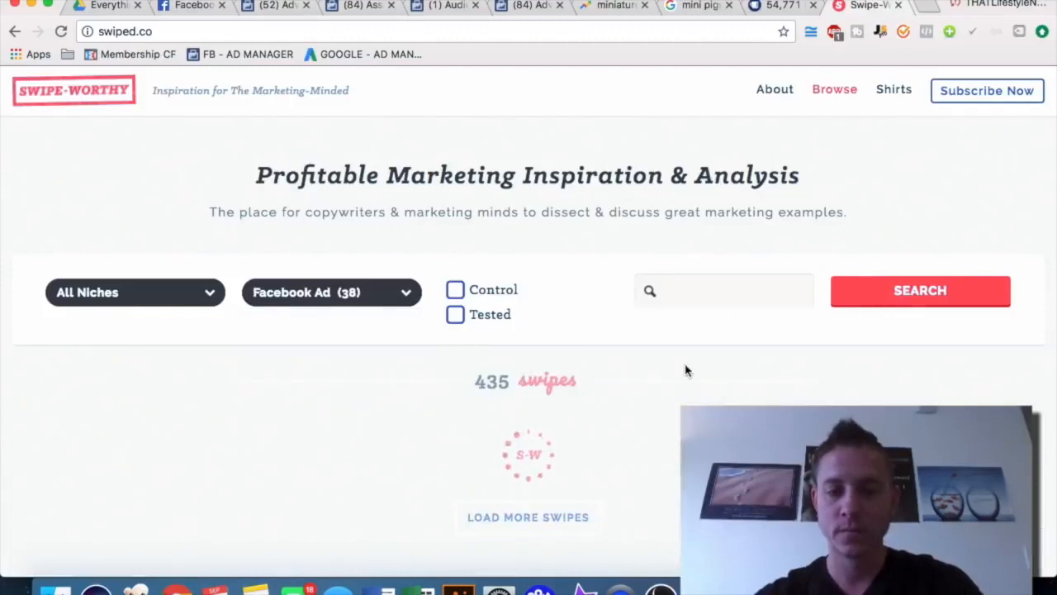
- Open the swipe study on Tai Lopez's male/female targeted Facebook ads and read its annotations on both ad versions
{"action": "scroll", "coordinate": [644, 355], "scroll_direction": "down", "scroll_amount": 5}
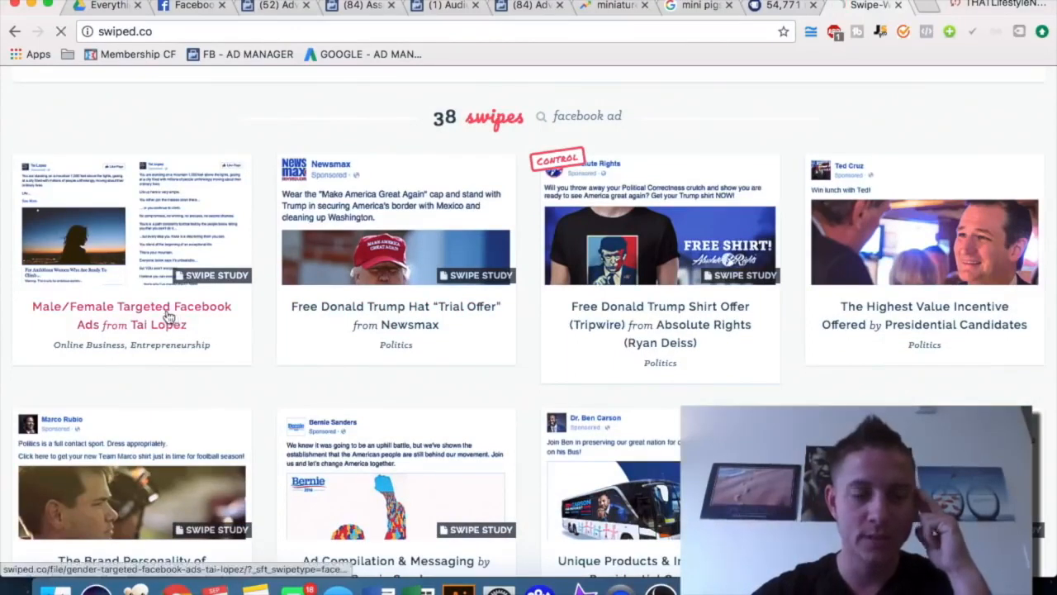
{"action": "left_click", "coordinate": [177, 279]}
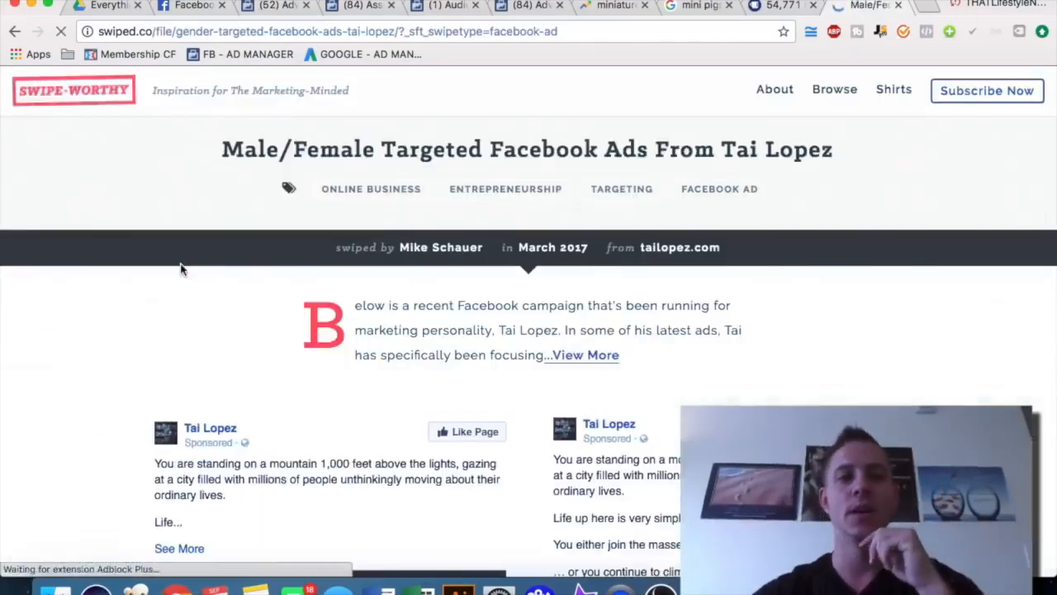
{"action": "scroll", "coordinate": [182, 267], "scroll_direction": "down", "scroll_amount": 3}
{"action": "scroll", "coordinate": [182, 267], "scroll_direction": "down", "scroll_amount": 2}
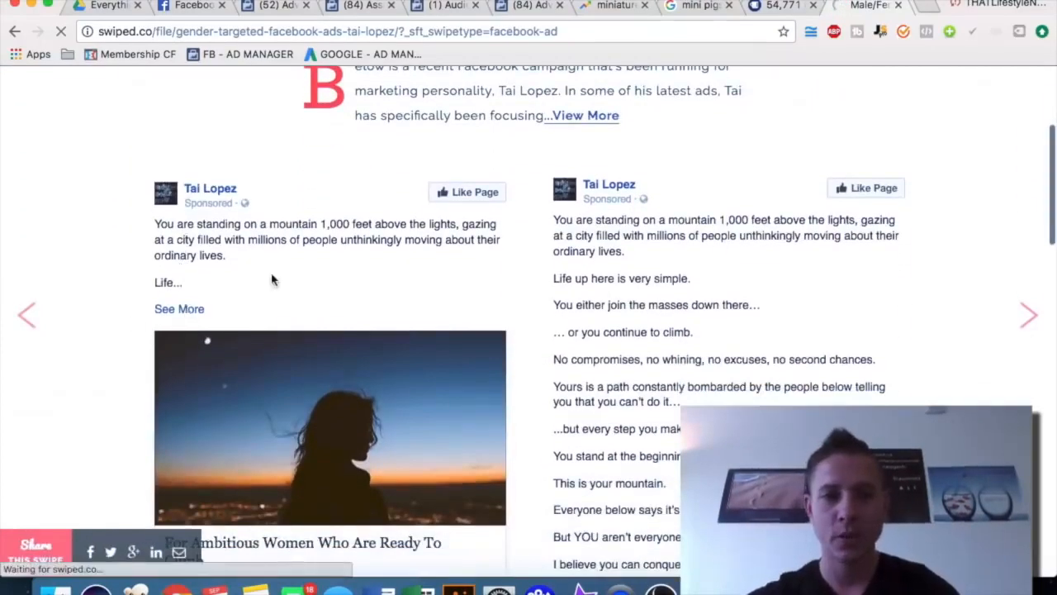
{"action": "scroll", "coordinate": [272, 281], "scroll_direction": "up", "scroll_amount": 2}
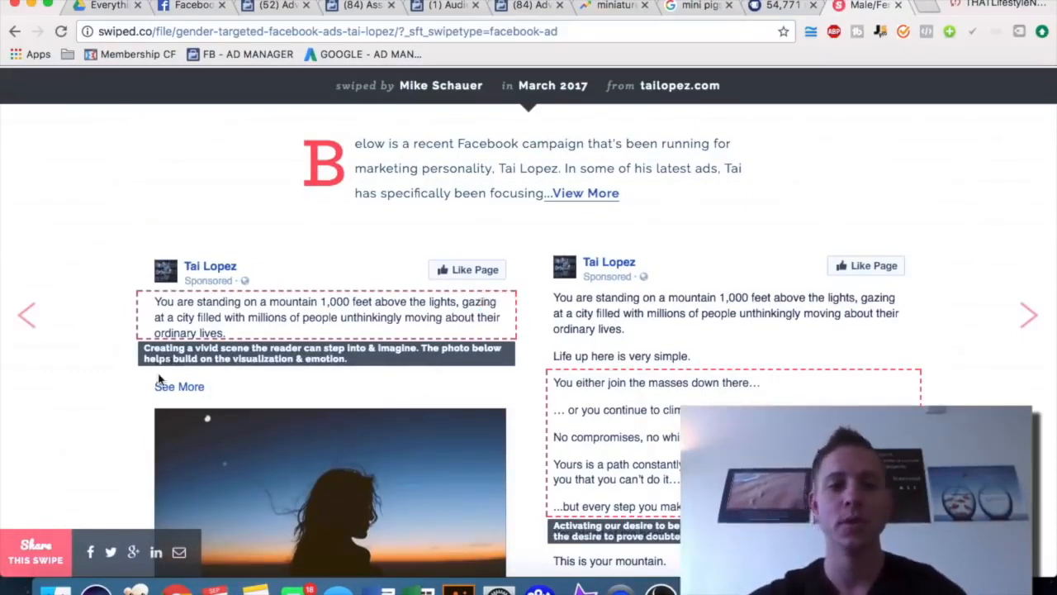
{"action": "scroll", "coordinate": [131, 381], "scroll_direction": "down", "scroll_amount": 1}
{"action": "scroll", "coordinate": [131, 382], "scroll_direction": "down", "scroll_amount": 2}
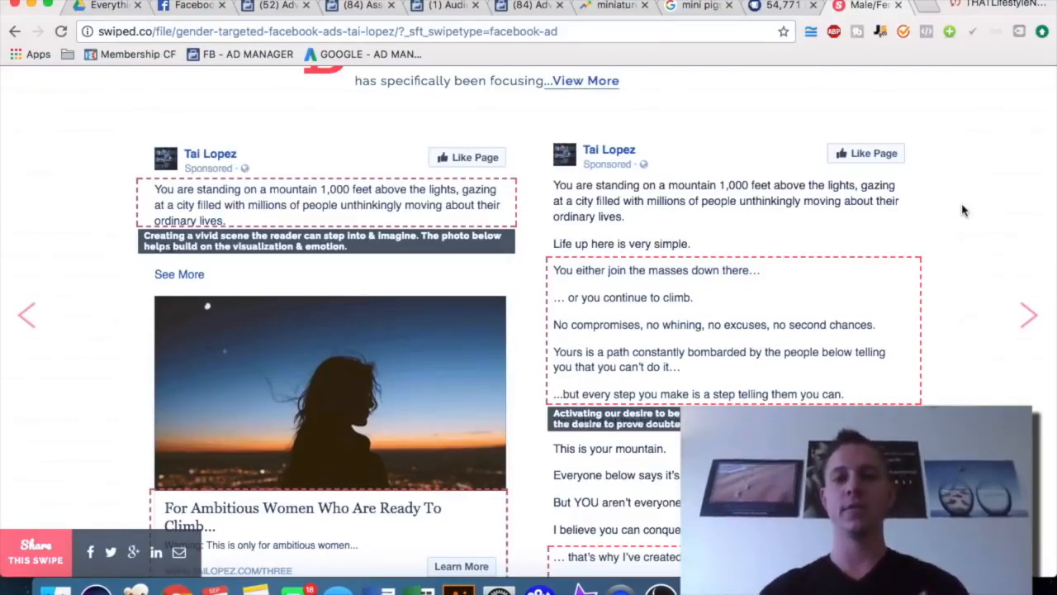
{"action": "scroll", "coordinate": [962, 211], "scroll_direction": "down", "scroll_amount": 1}
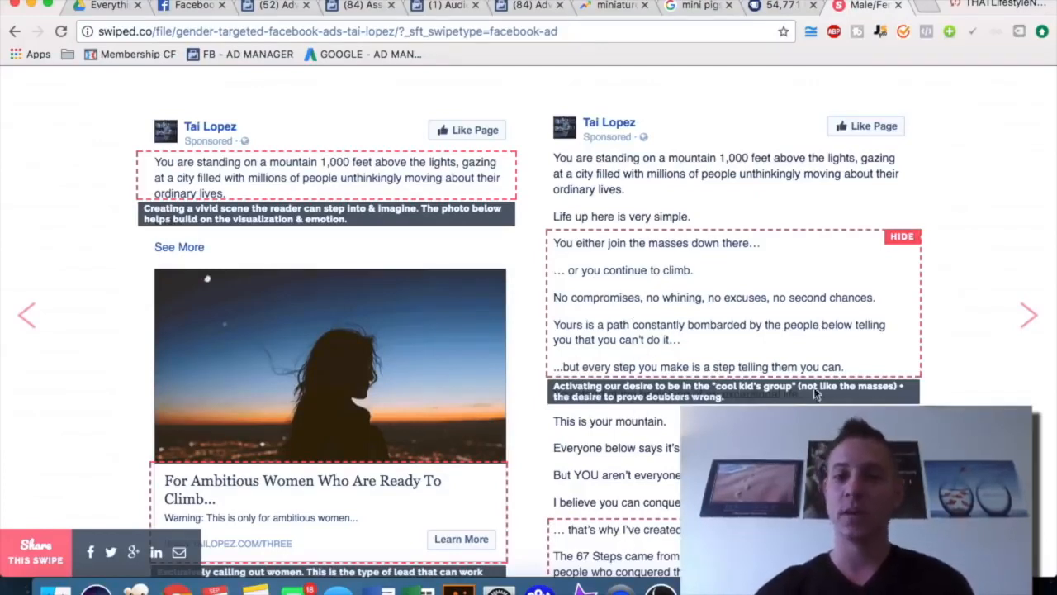
{"action": "scroll", "coordinate": [884, 395], "scroll_direction": "down", "scroll_amount": 2}
{"action": "scroll", "coordinate": [883, 394], "scroll_direction": "down", "scroll_amount": 8}
{"action": "scroll", "coordinate": [883, 393], "scroll_direction": "down", "scroll_amount": 8}
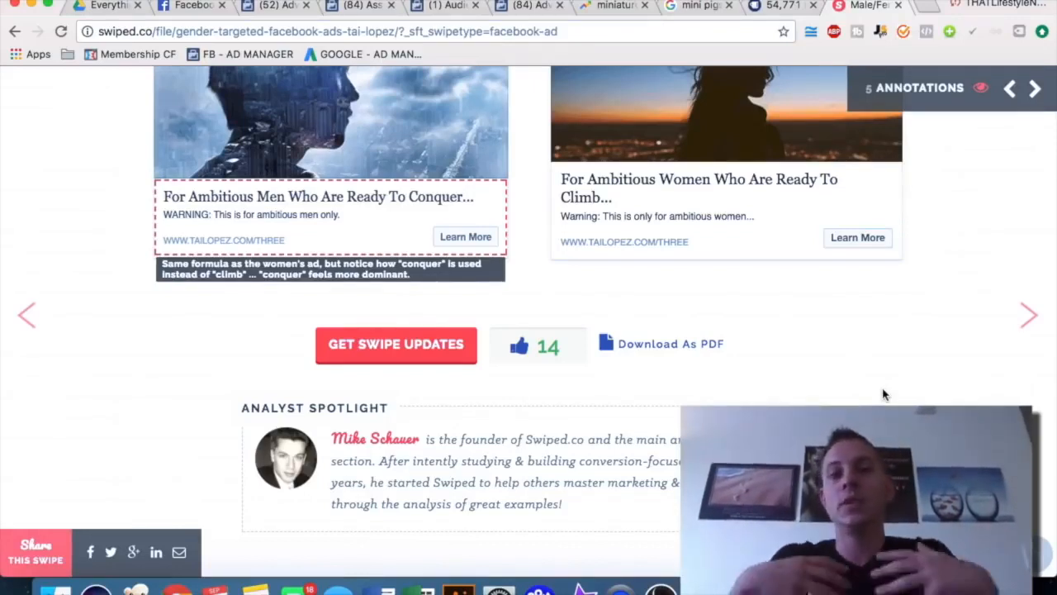
- Return to the advert form in Adverts Manager and review its format, images, links and tracking sections
{"action": "left_click", "coordinate": [526, 8]}
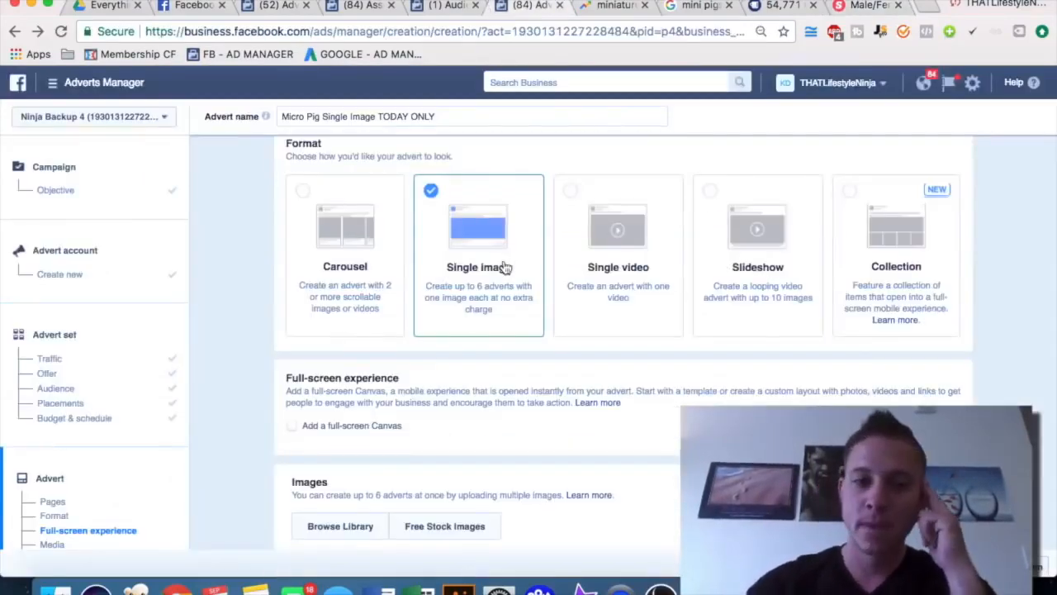
{"action": "scroll", "coordinate": [506, 267], "scroll_direction": "down", "scroll_amount": 2}
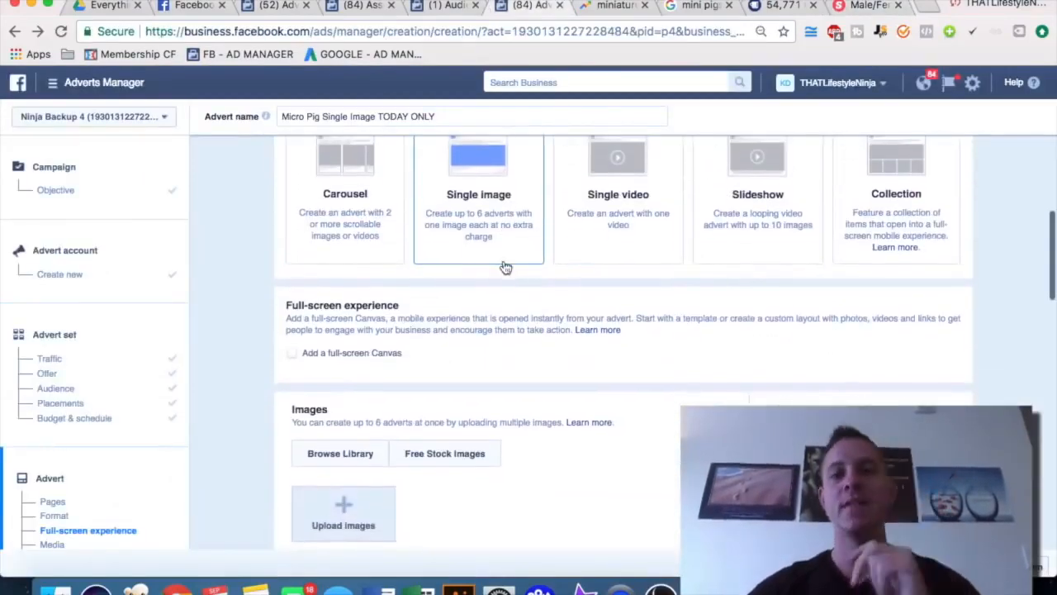
{"action": "scroll", "coordinate": [505, 267], "scroll_direction": "up", "scroll_amount": 1}
{"action": "scroll", "coordinate": [505, 267], "scroll_direction": "down", "scroll_amount": 1}
{"action": "scroll", "coordinate": [506, 267], "scroll_direction": "down", "scroll_amount": 4}
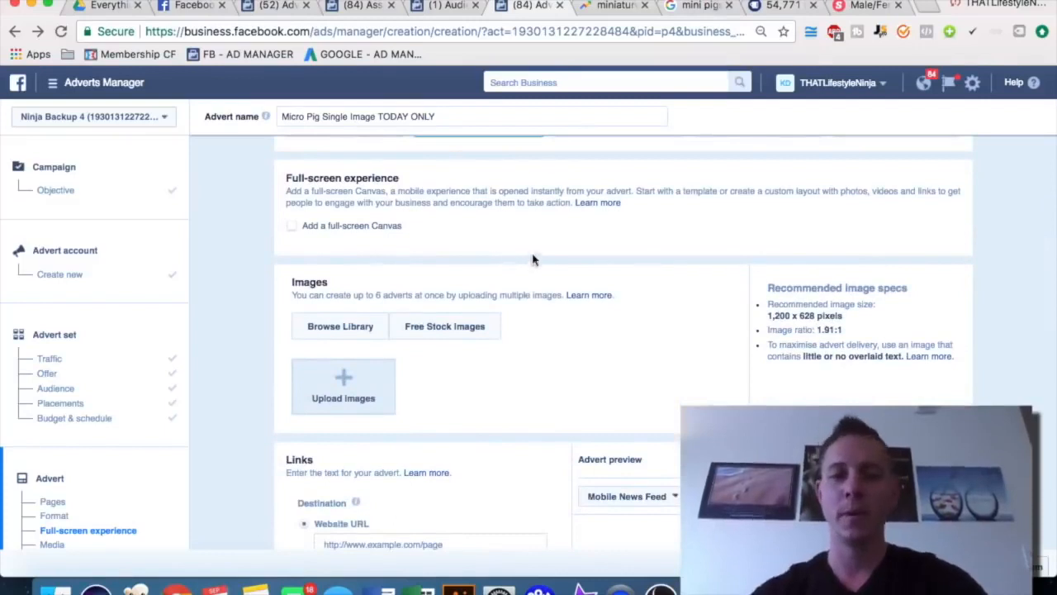
{"action": "scroll", "coordinate": [563, 237], "scroll_direction": "down", "scroll_amount": 1}
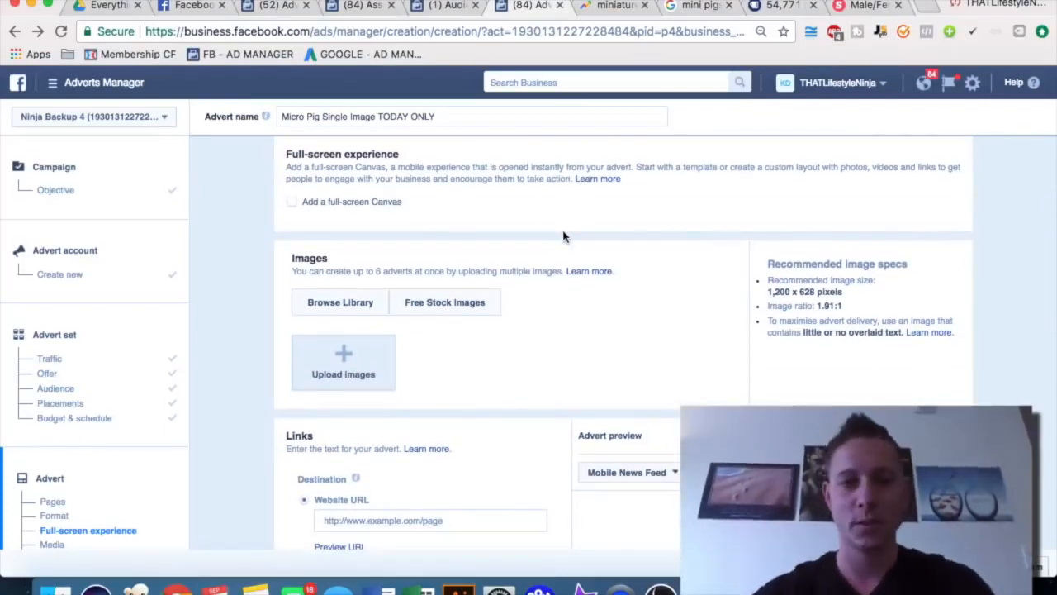
{"action": "scroll", "coordinate": [563, 237], "scroll_direction": "down", "scroll_amount": 1}
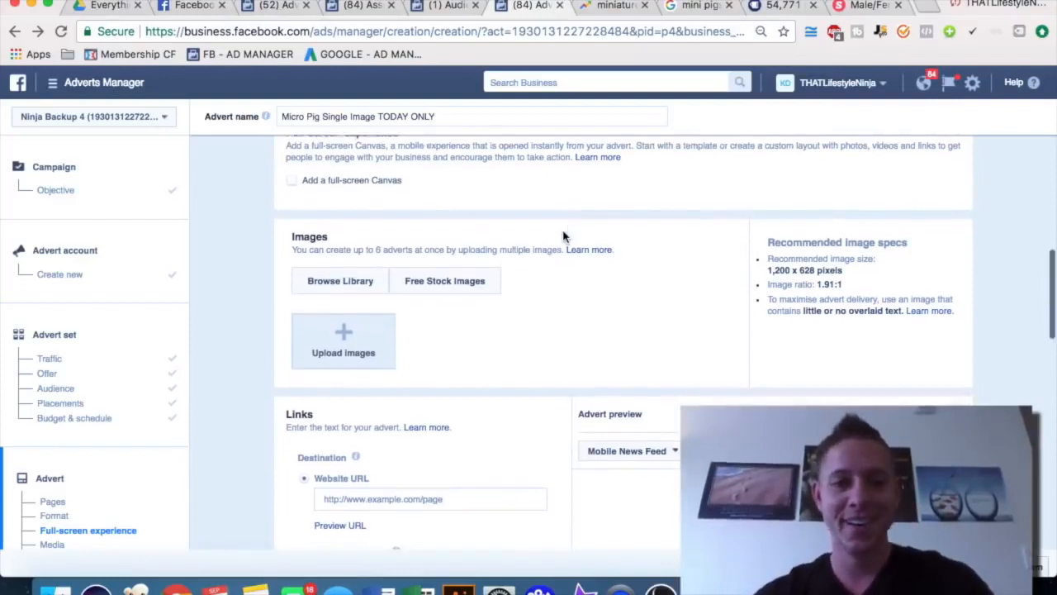
{"action": "scroll", "coordinate": [563, 237], "scroll_direction": "up", "scroll_amount": 5}
{"action": "scroll", "coordinate": [490, 388], "scroll_direction": "down", "scroll_amount": 6}
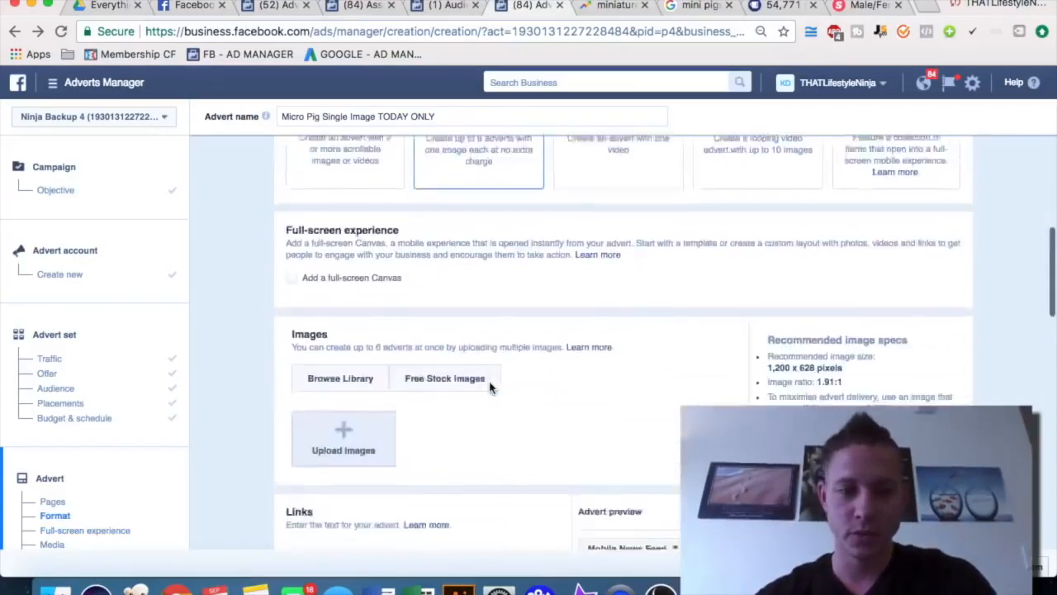
{"action": "scroll", "coordinate": [490, 388], "scroll_direction": "down", "scroll_amount": 2}
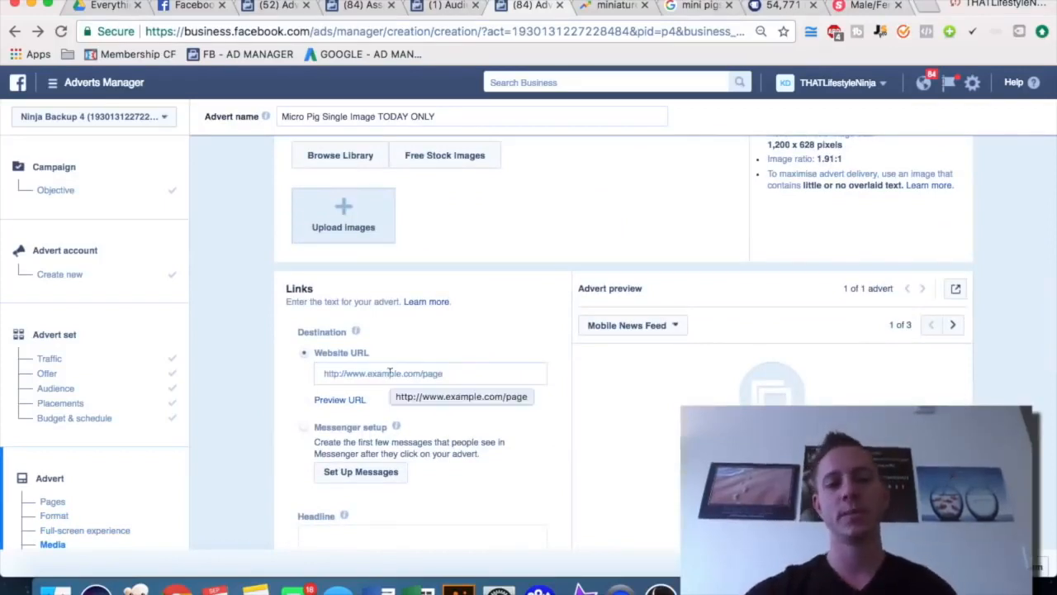
{"action": "scroll", "coordinate": [390, 373], "scroll_direction": "down", "scroll_amount": 7}
{"action": "scroll", "coordinate": [458, 329], "scroll_direction": "down", "scroll_amount": 7}
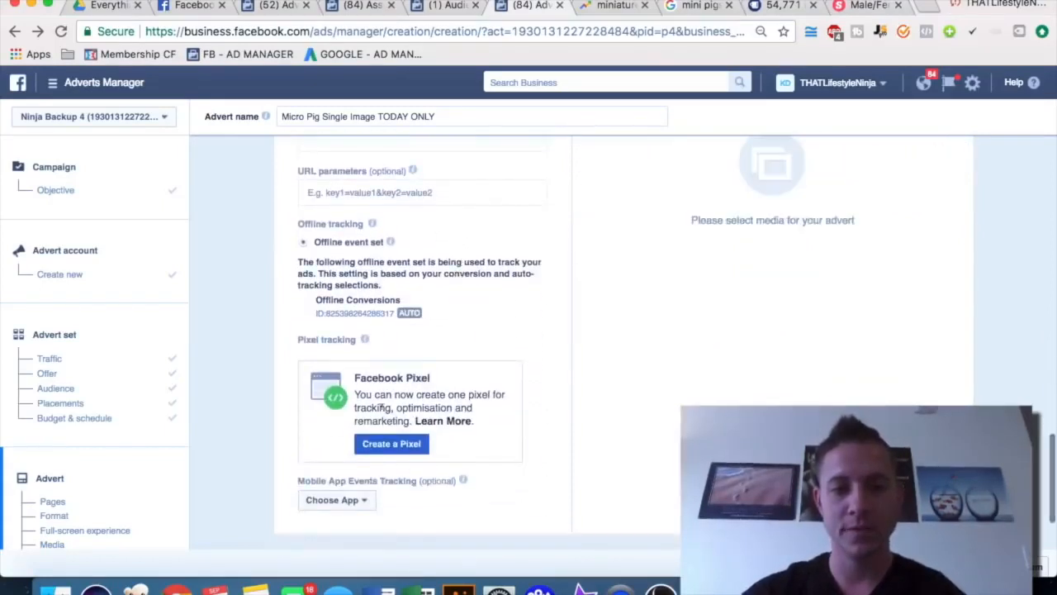
{"action": "scroll", "coordinate": [523, 359], "scroll_direction": "up", "scroll_amount": 1}
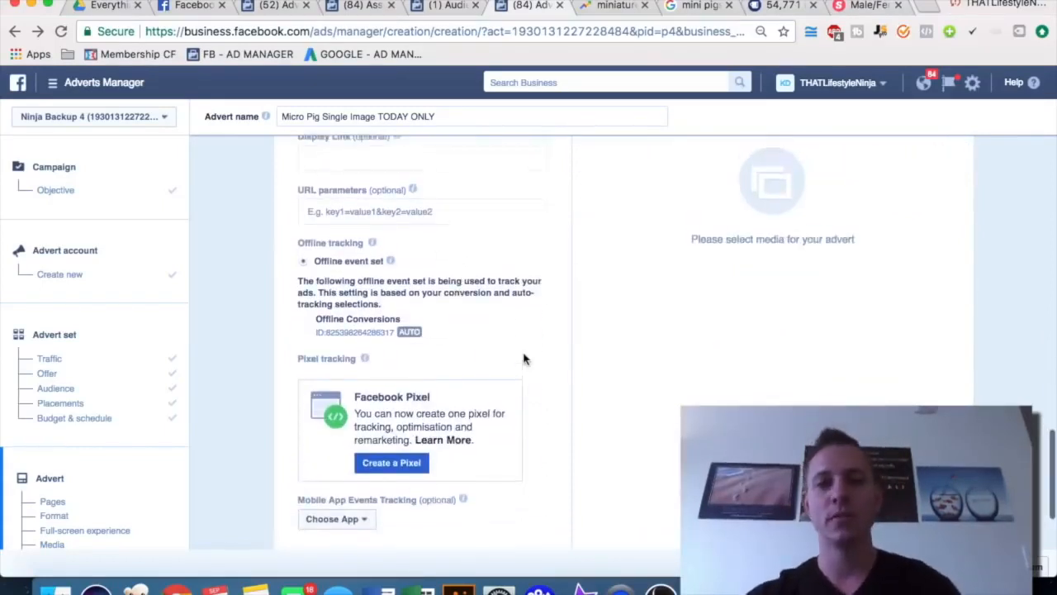
{"action": "scroll", "coordinate": [523, 359], "scroll_direction": "up", "scroll_amount": 1}
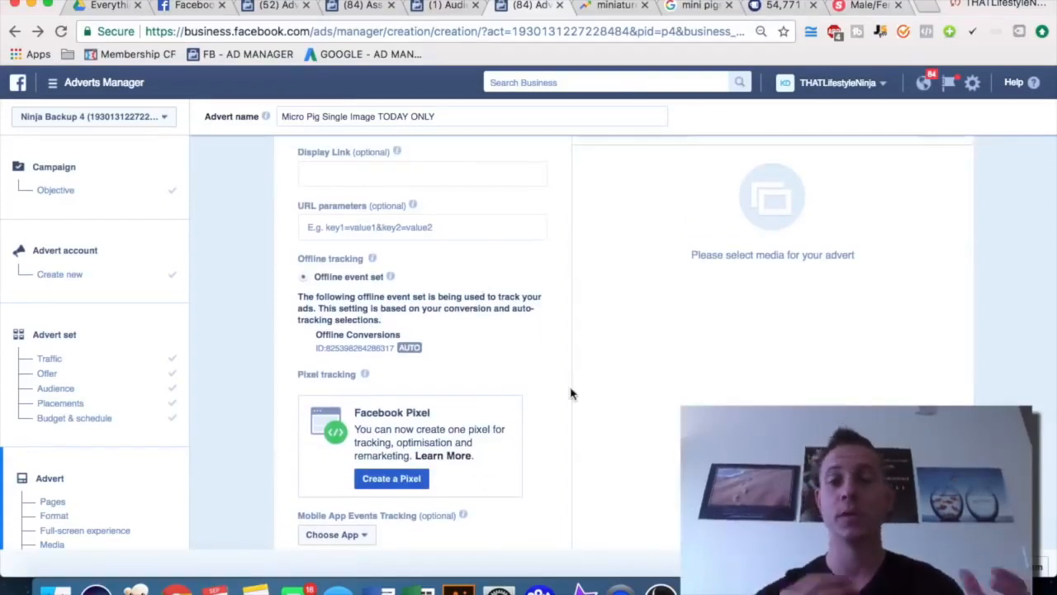
{"action": "scroll", "coordinate": [570, 394], "scroll_direction": "up", "scroll_amount": 10}
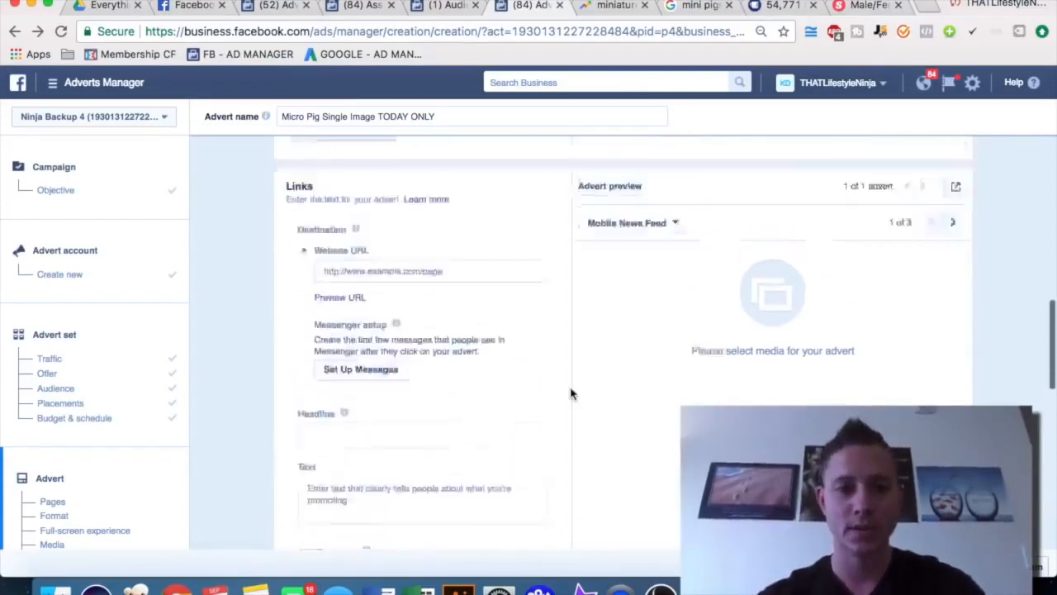
{"action": "scroll", "coordinate": [519, 258], "scroll_direction": "down", "scroll_amount": 2}
{"action": "left_click", "coordinate": [429, 300]}
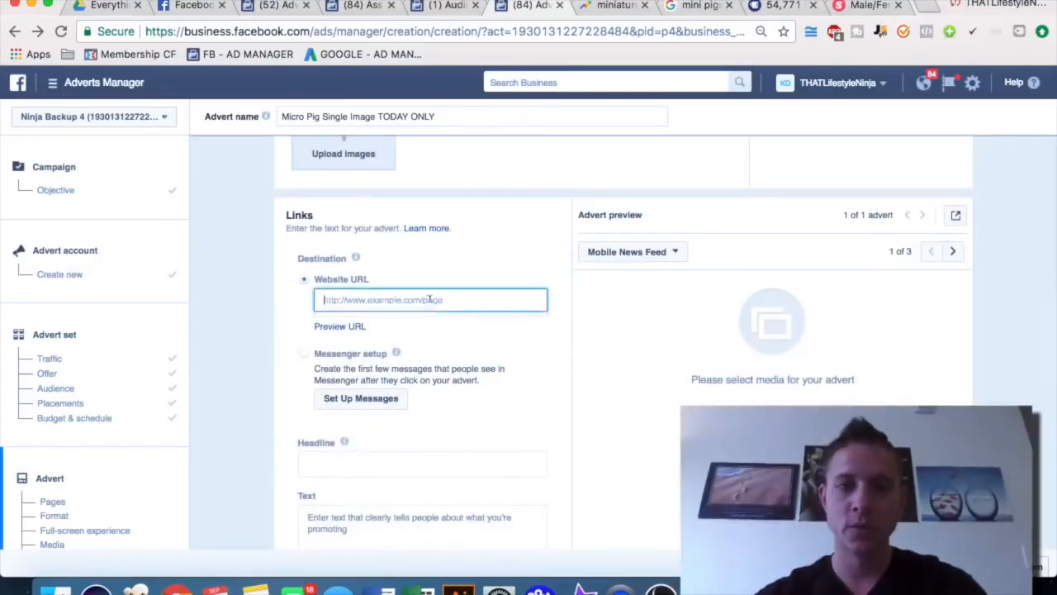
{"action": "type", "text": "www.micropig.com"}
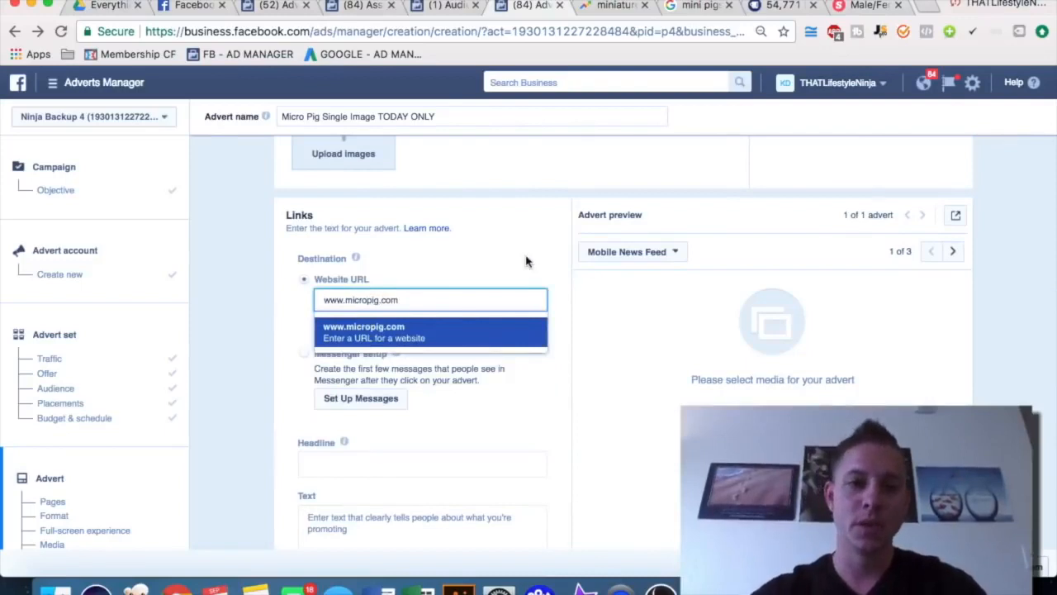
{"action": "left_click", "coordinate": [521, 324]}
{"action": "scroll", "coordinate": [479, 361], "scroll_direction": "down", "scroll_amount": 2}
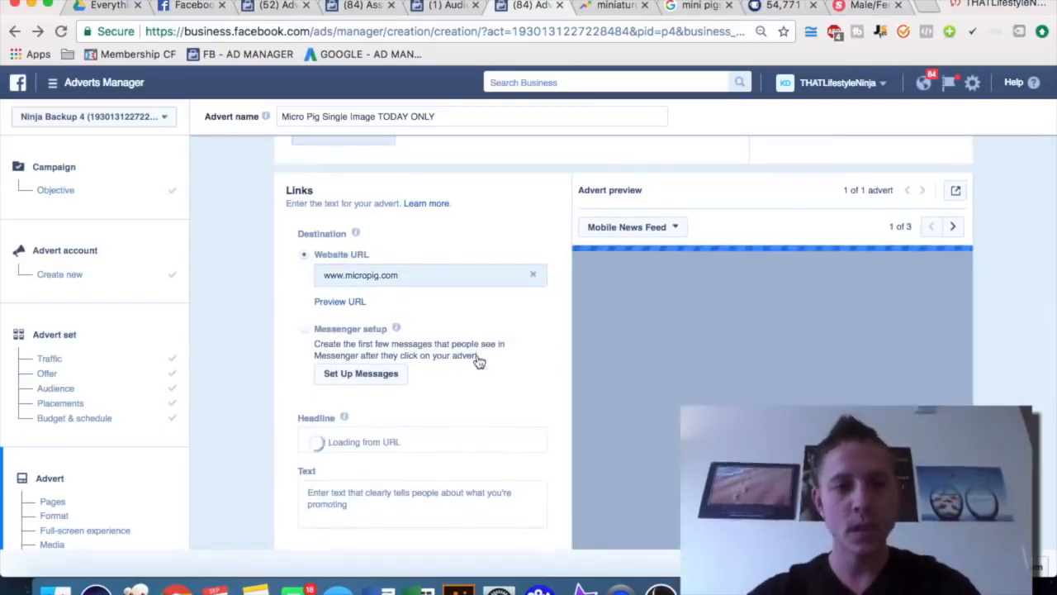
{"action": "scroll", "coordinate": [376, 421], "scroll_direction": "down", "scroll_amount": 3}
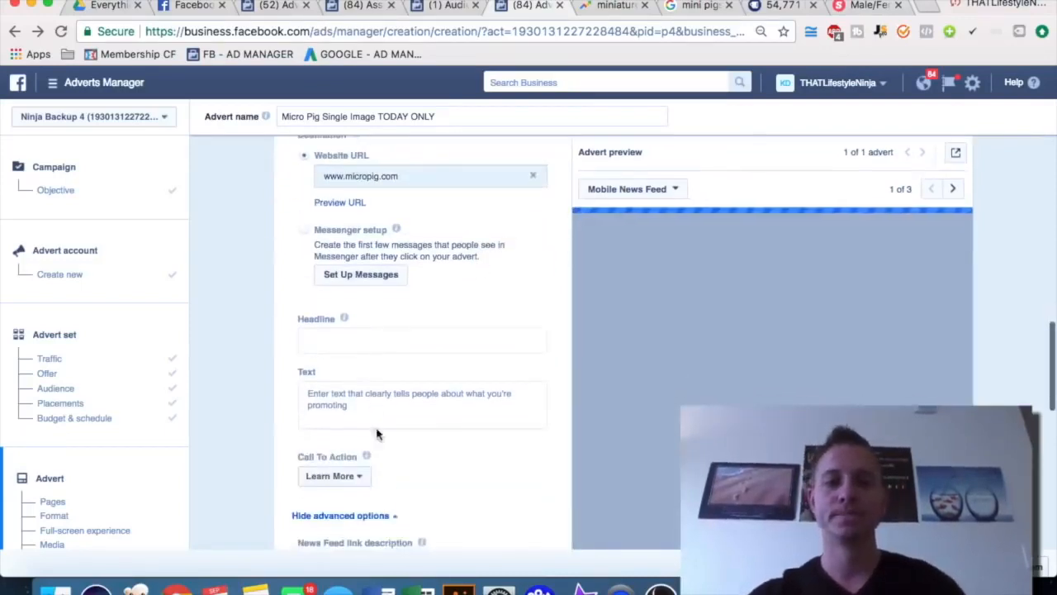
{"action": "mouse_move", "coordinate": [344, 319]}
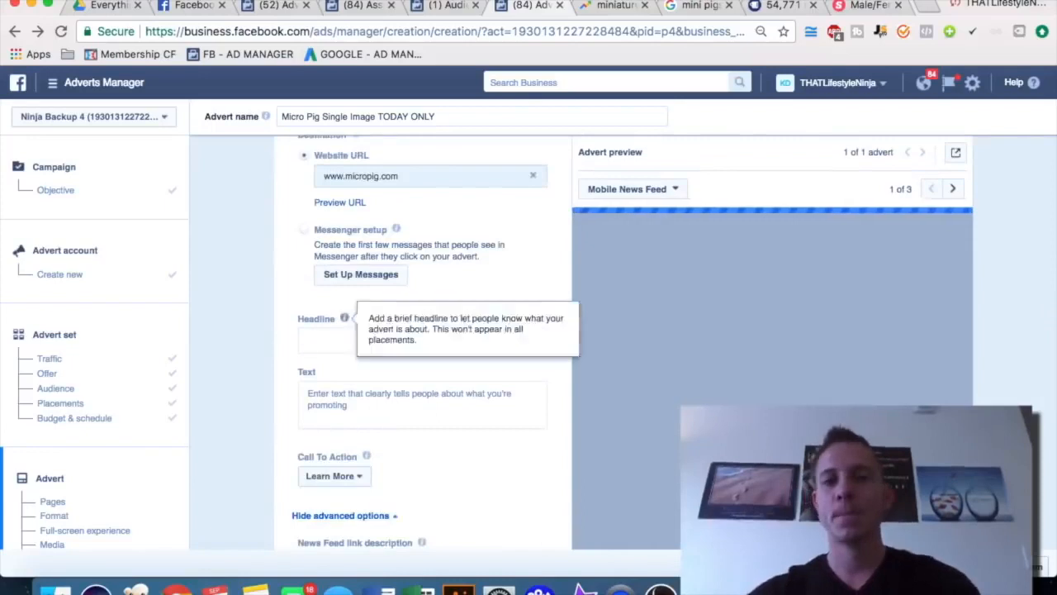
- Narrow the main browser window, bring the separate AdEspresso window forward and enlarge it at the ad search form
{"action": "left_click", "coordinate": [615, 6]}
{"action": "left_click", "coordinate": [688, 7]}
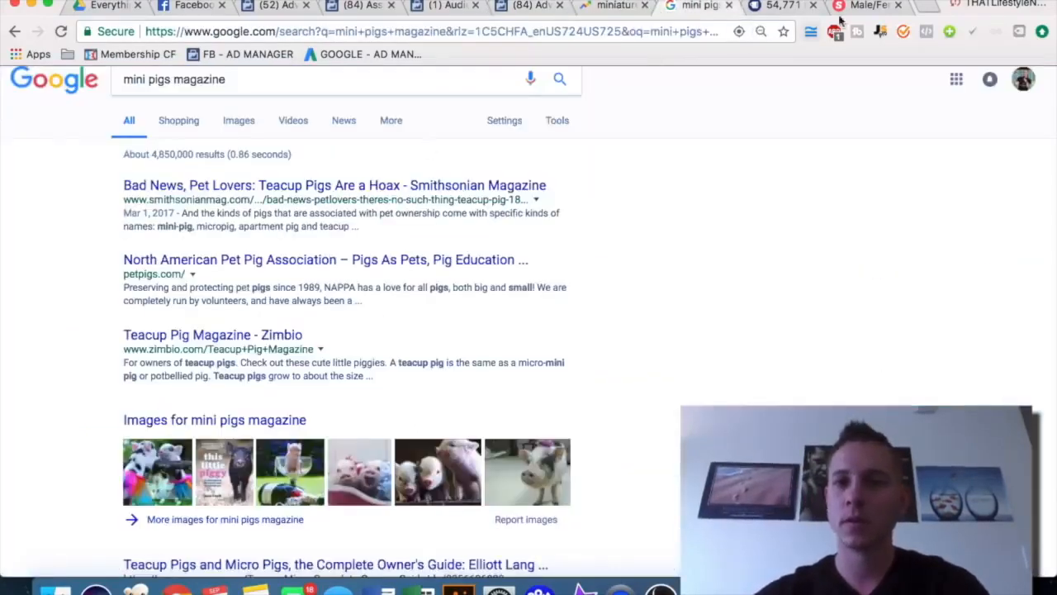
{"action": "left_click", "coordinate": [768, 5]}
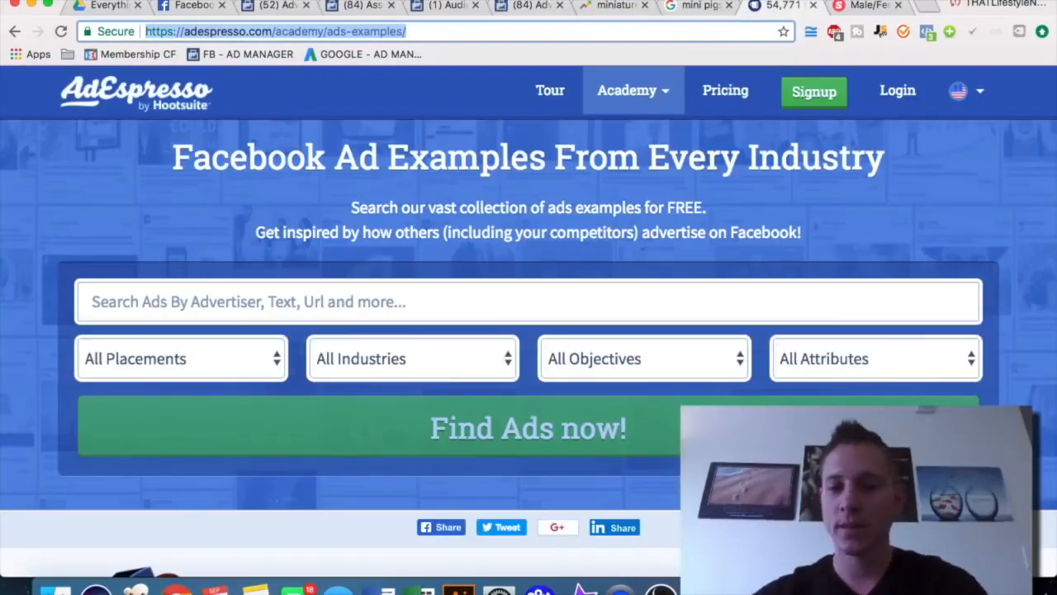
{"action": "left_click_drag", "start_coordinate": [1052, 285], "coordinate": [878, 284]}
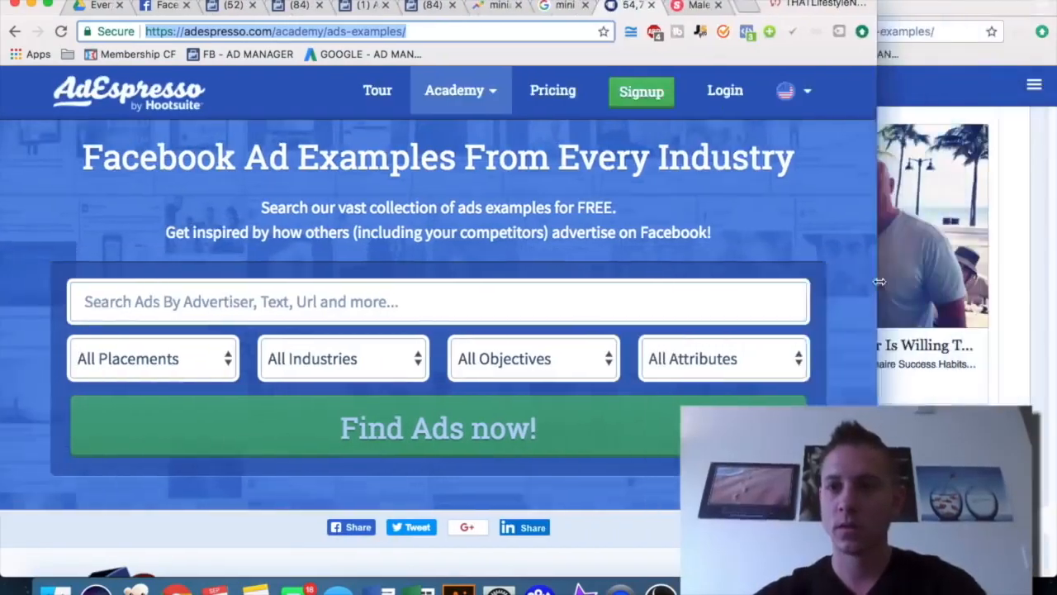
{"action": "left_click", "coordinate": [991, 334]}
{"action": "scroll", "coordinate": [759, 304], "scroll_direction": "up", "scroll_amount": 10}
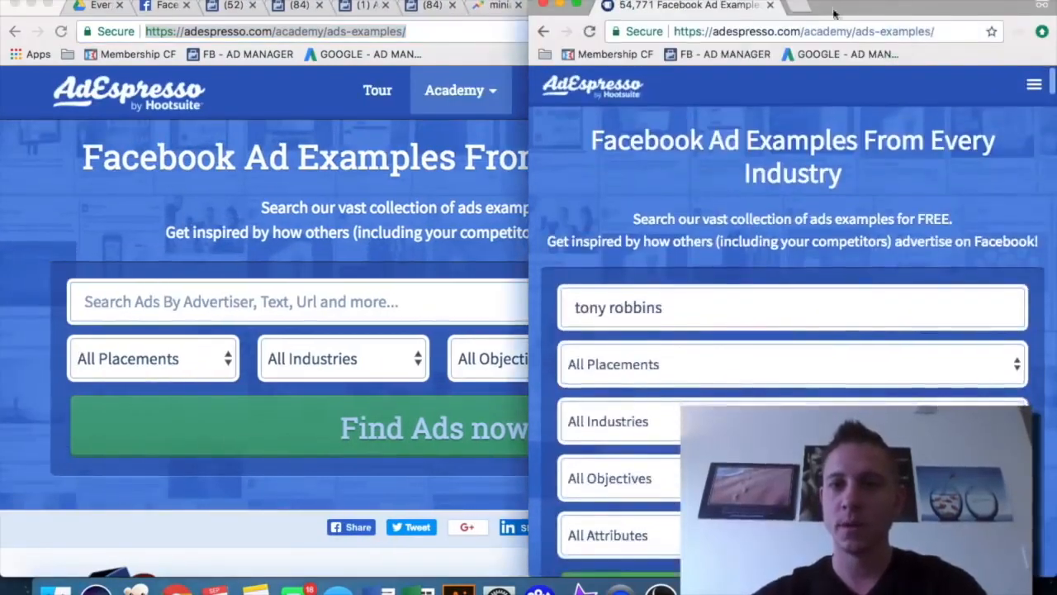
{"action": "double_click", "coordinate": [835, 10]}
- Search the Facebook ad examples for "puppies" and examine the copy and images of the matching ads
{"action": "double_click", "coordinate": [267, 297]}
{"action": "left_click", "coordinate": [267, 297]}
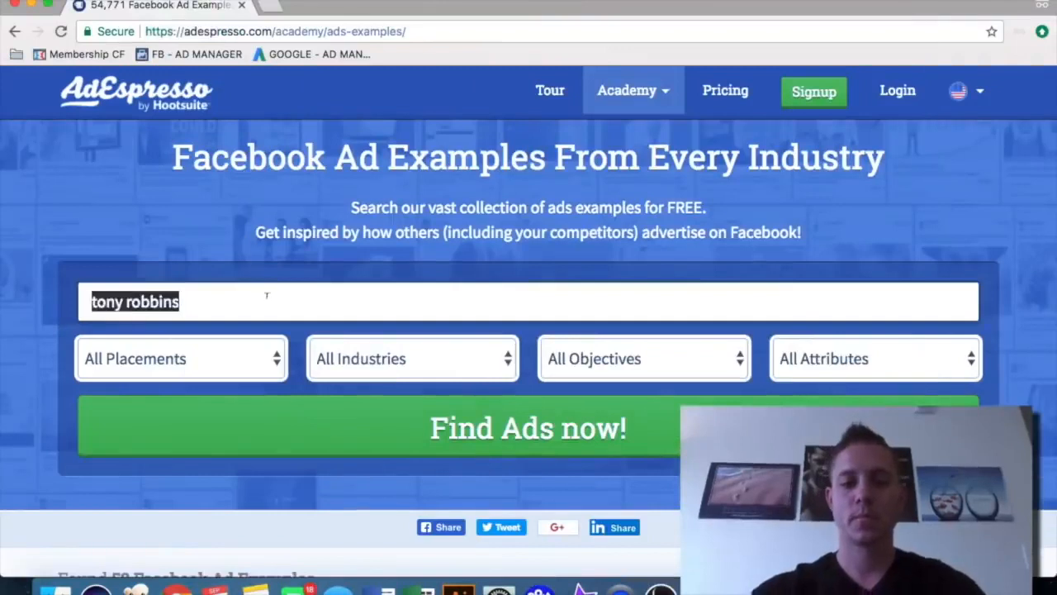
{"action": "type", "text": "puppies"}
{"action": "scroll", "coordinate": [26, 318], "scroll_direction": "down", "scroll_amount": 2}
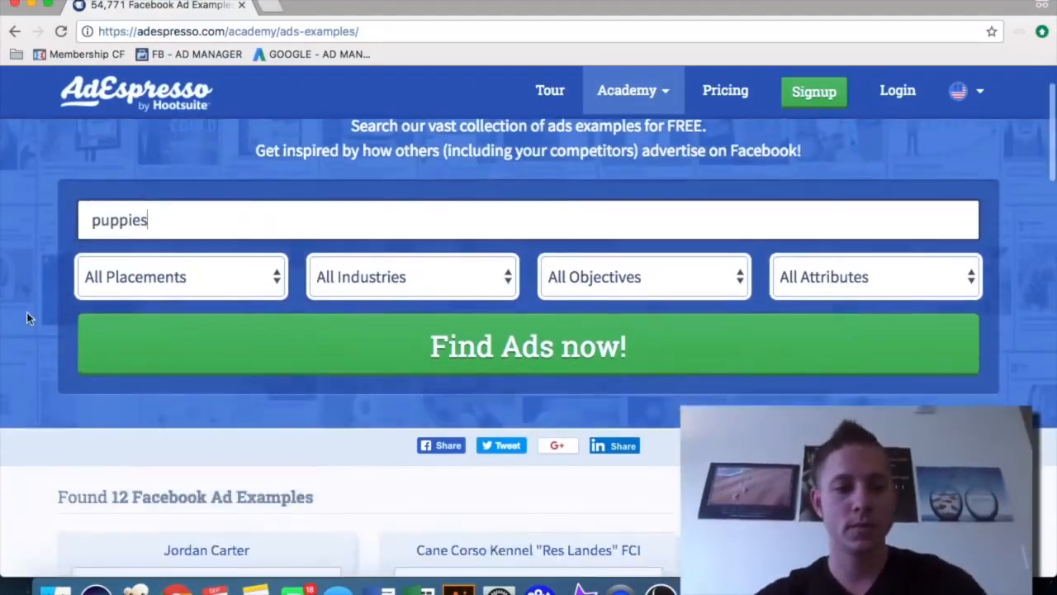
{"action": "scroll", "coordinate": [105, 430], "scroll_direction": "down", "scroll_amount": 5}
{"action": "scroll", "coordinate": [35, 341], "scroll_direction": "down", "scroll_amount": 2}
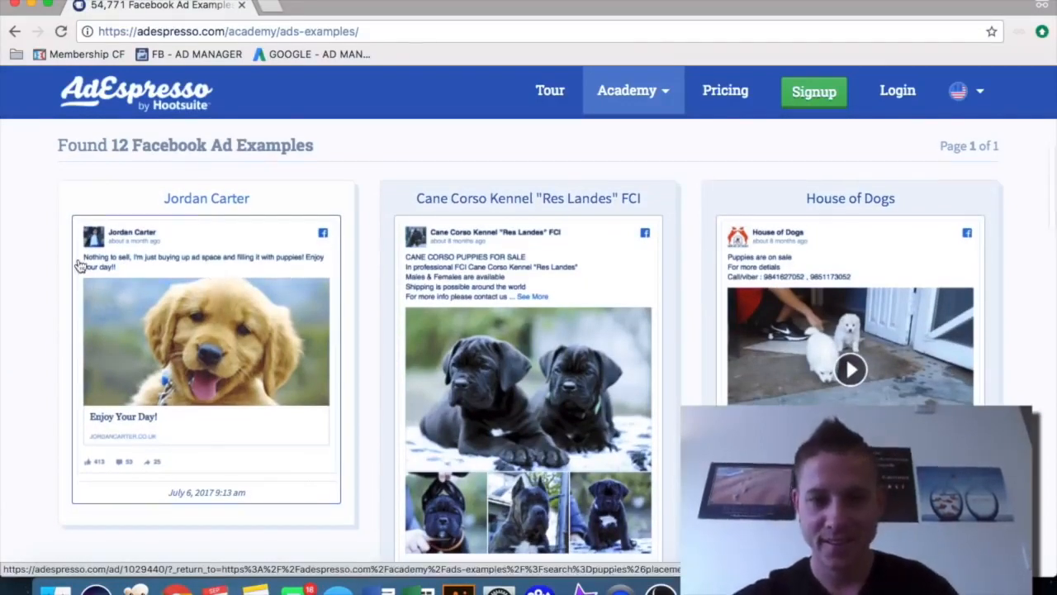
{"action": "scroll", "coordinate": [79, 265], "scroll_direction": "down", "scroll_amount": 2}
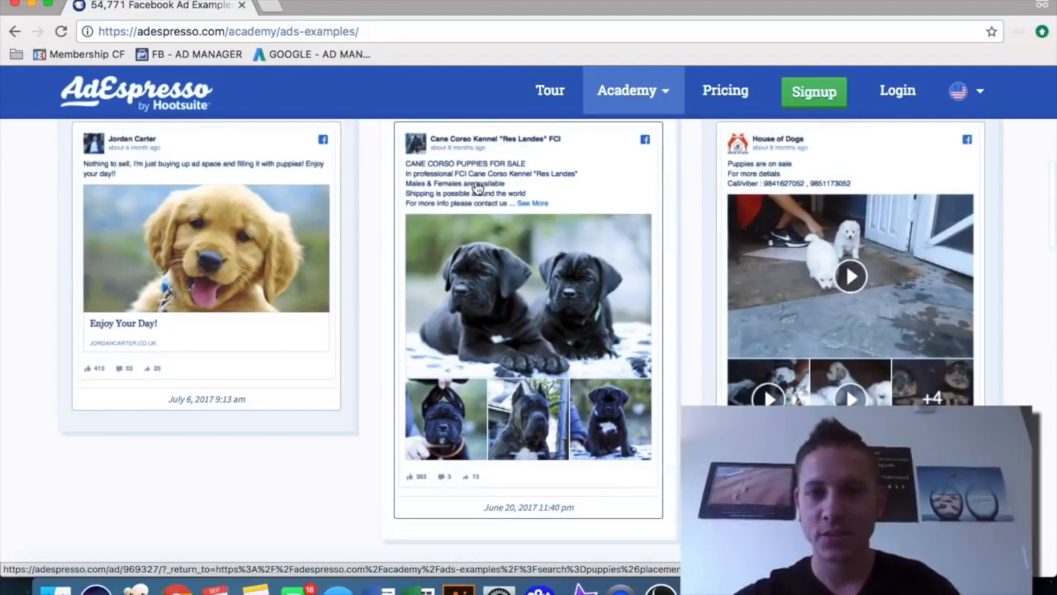
{"action": "scroll", "coordinate": [477, 188], "scroll_direction": "down", "scroll_amount": 6}
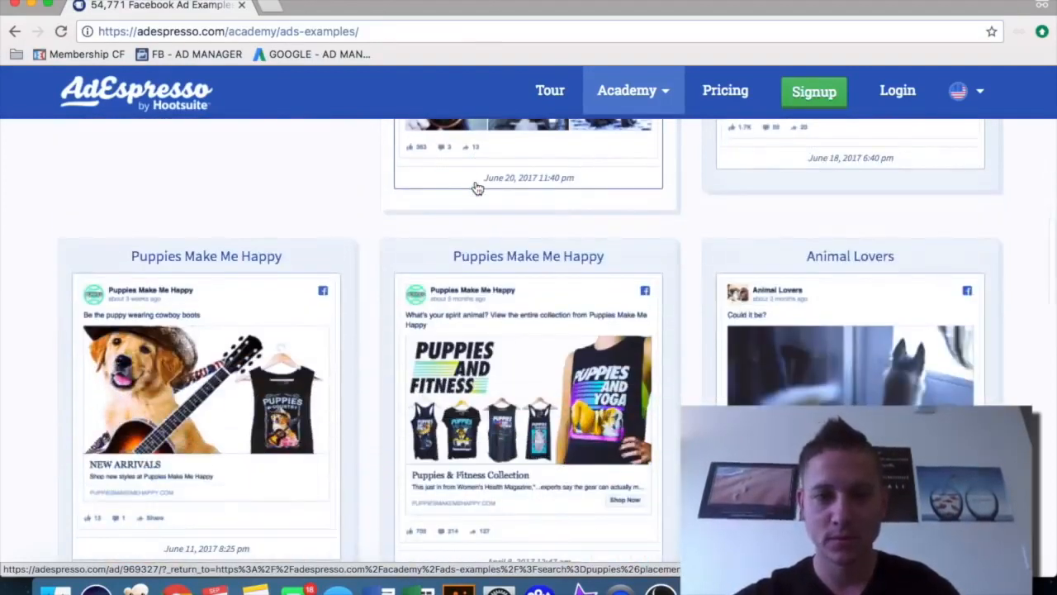
{"action": "scroll", "coordinate": [476, 188], "scroll_direction": "down", "scroll_amount": 1}
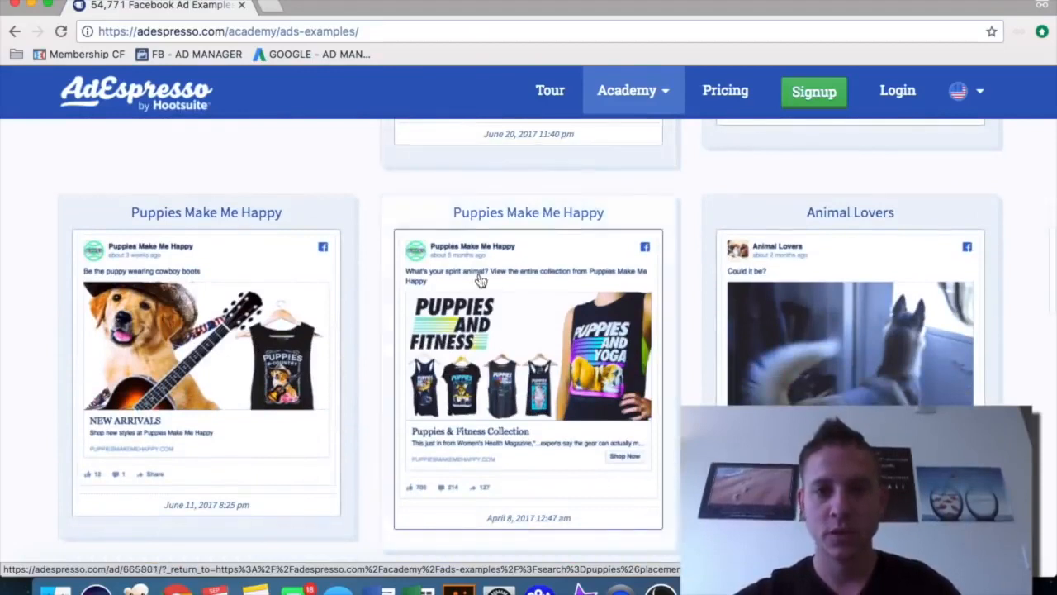
- Place the AdEspresso window beside the main browser and find the Puppies Make Me Happy spirit animal ad
{"action": "left_click_drag", "start_coordinate": [780, 9], "coordinate": [1055, 11]}
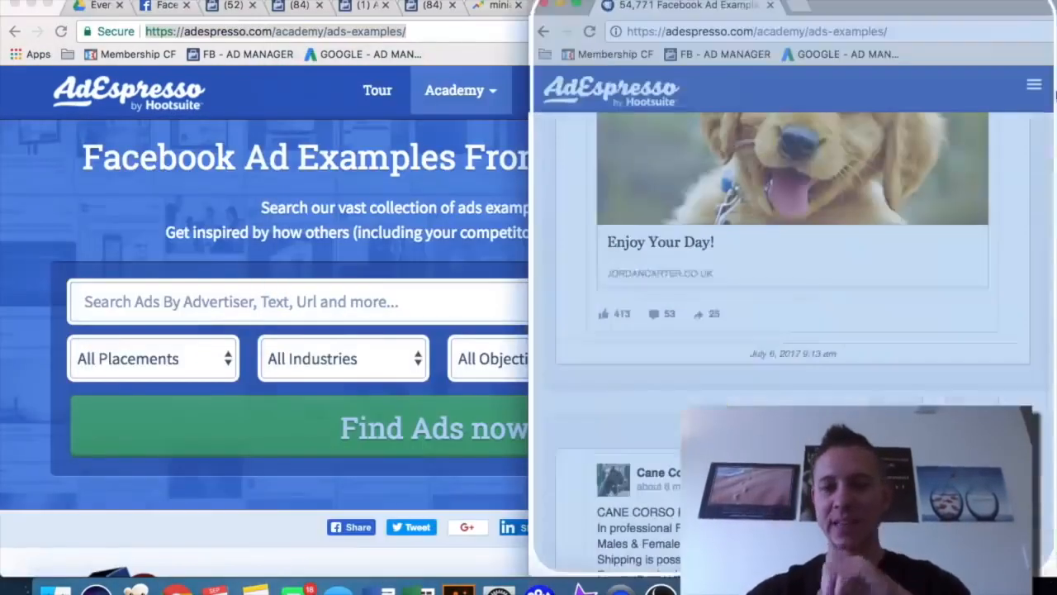
{"action": "scroll", "coordinate": [823, 345], "scroll_direction": "down", "scroll_amount": 6}
{"action": "scroll", "coordinate": [824, 345], "scroll_direction": "down", "scroll_amount": 15}
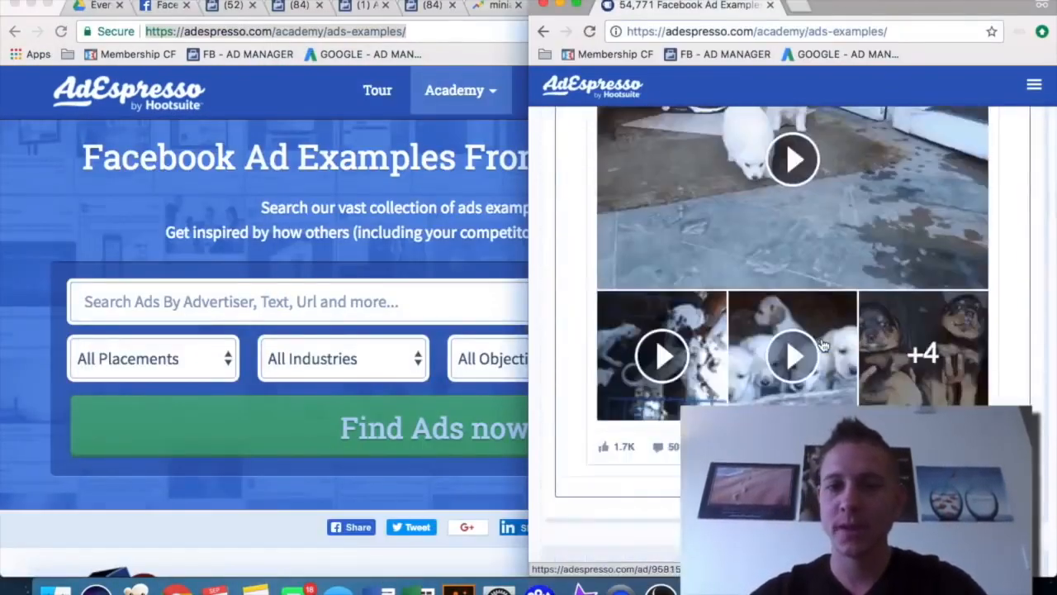
{"action": "scroll", "coordinate": [824, 345], "scroll_direction": "down", "scroll_amount": 12}
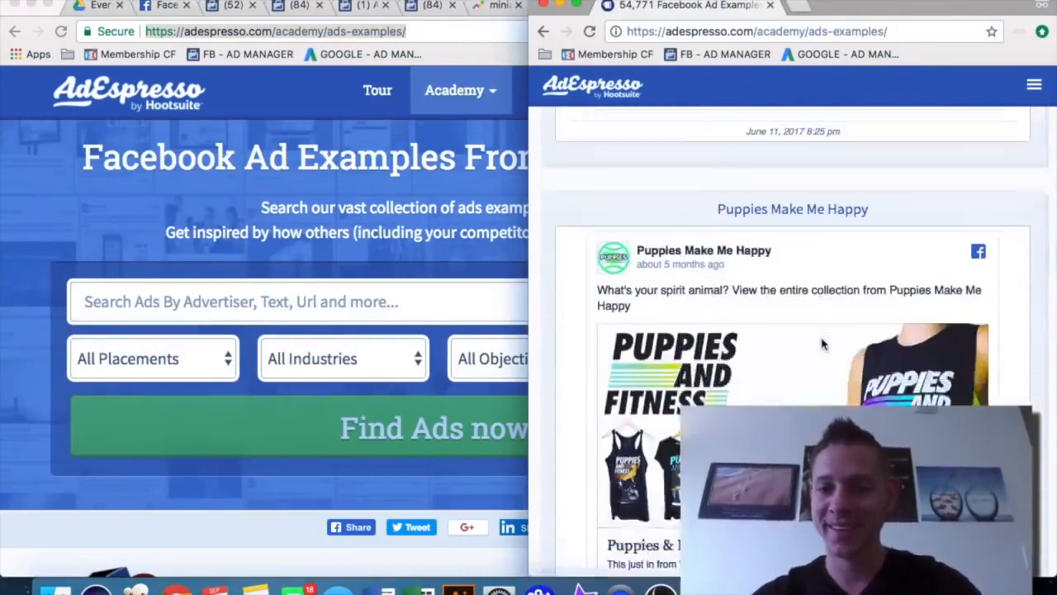
- Set the advert's headline to "Whats Your Spirit Animal?" in Adverts Manager and close the AdEspresso window
{"action": "left_click", "coordinate": [428, 6]}
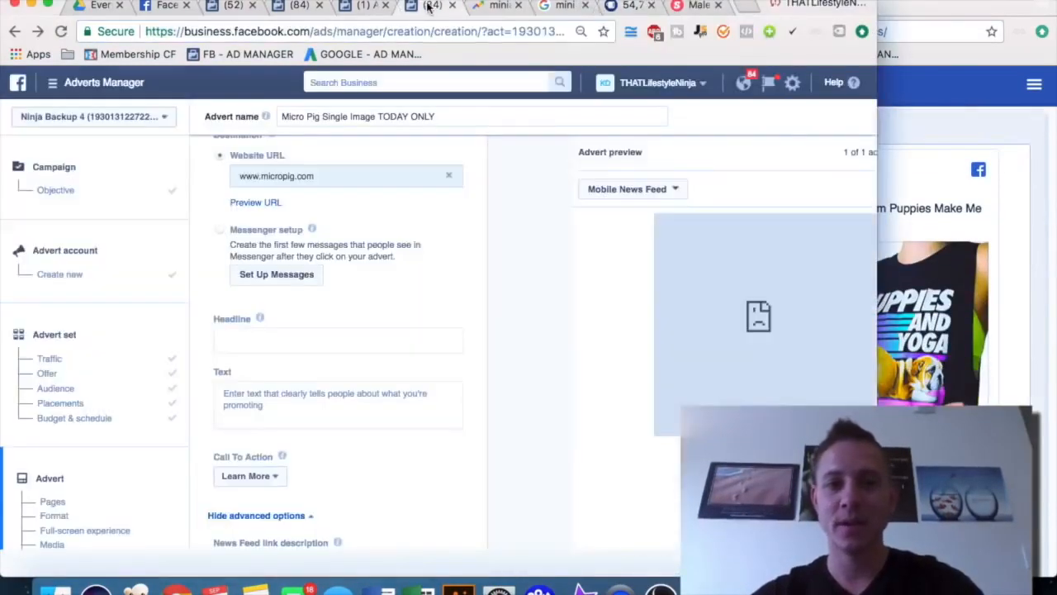
{"action": "left_click", "coordinate": [343, 338]}
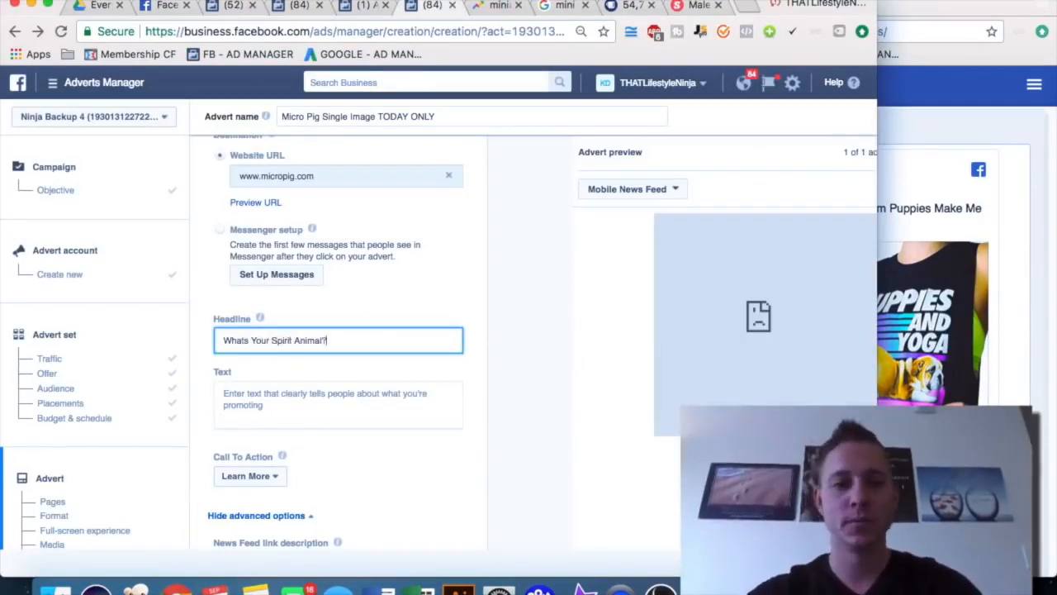
{"action": "left_click", "coordinate": [933, 7]}
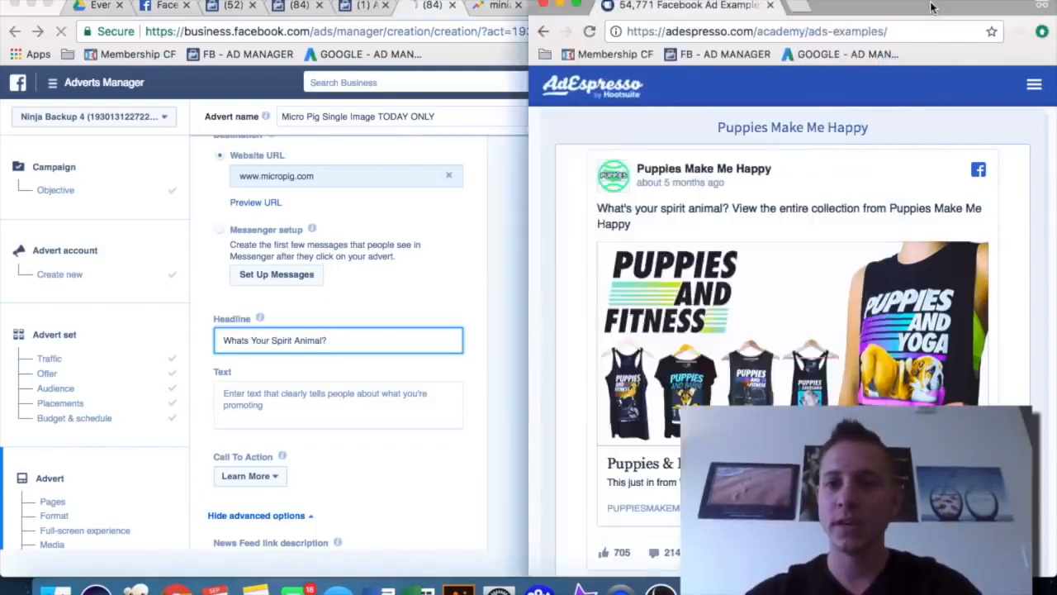
{"action": "key", "text": "super+w"}
- Search Google for "micro pig" in a new tab, widen the window and open the picture of two paint-covered piglets
{"action": "left_click", "coordinate": [745, 7]}
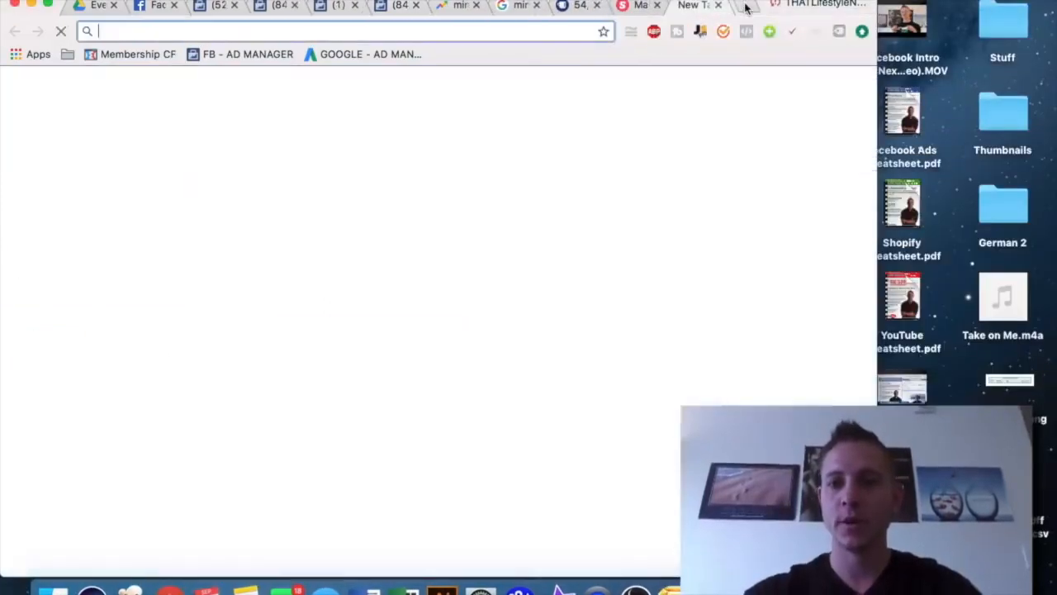
{"action": "type", "text": "micro pig"}
{"action": "key", "text": "Return"}
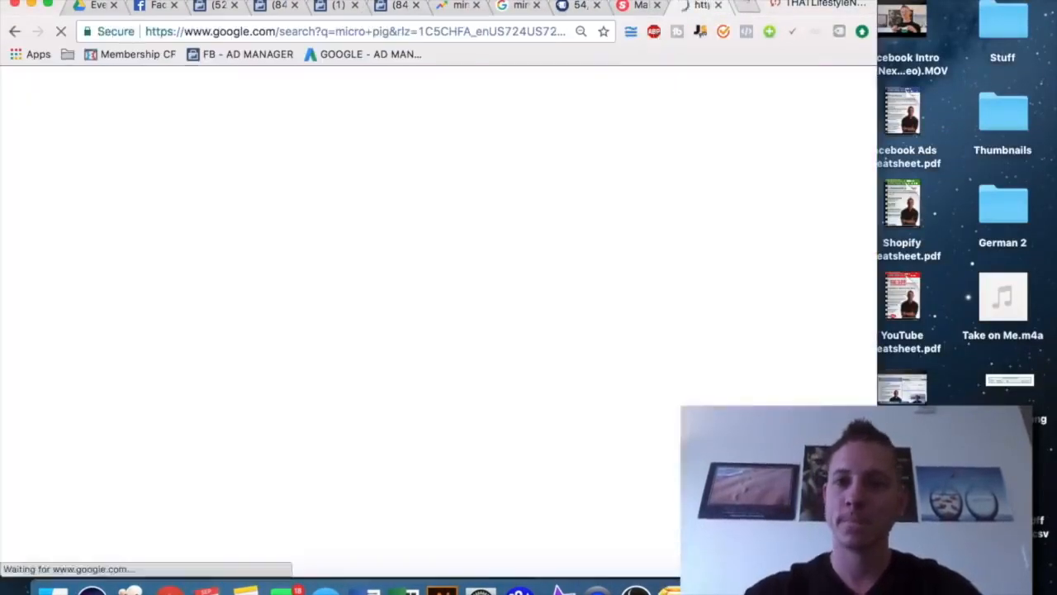
{"action": "left_click_drag", "start_coordinate": [755, 3], "coordinate": [746, 0]}
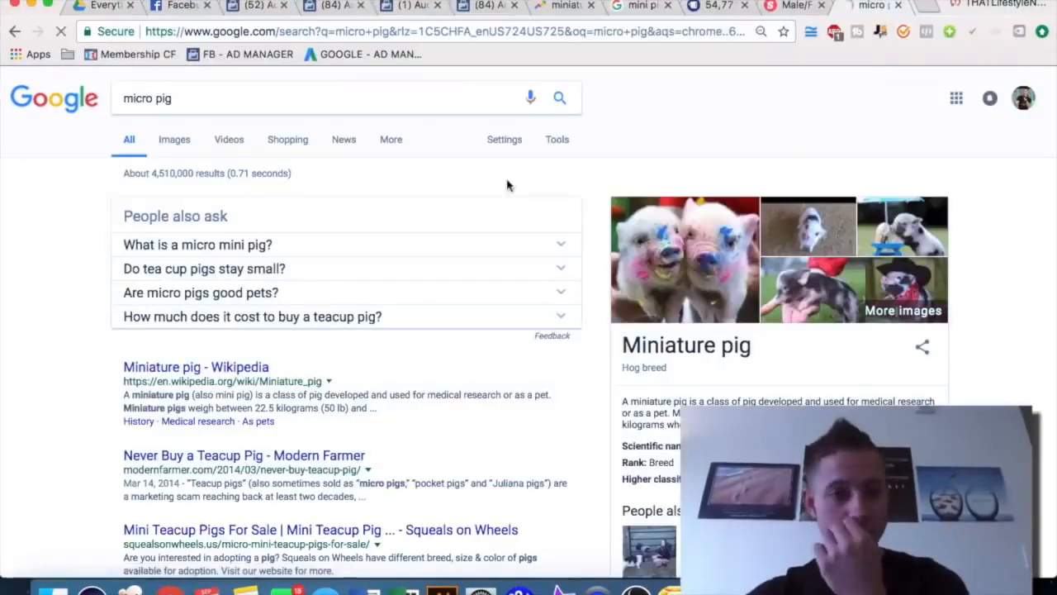
{"action": "left_click", "coordinate": [683, 214]}
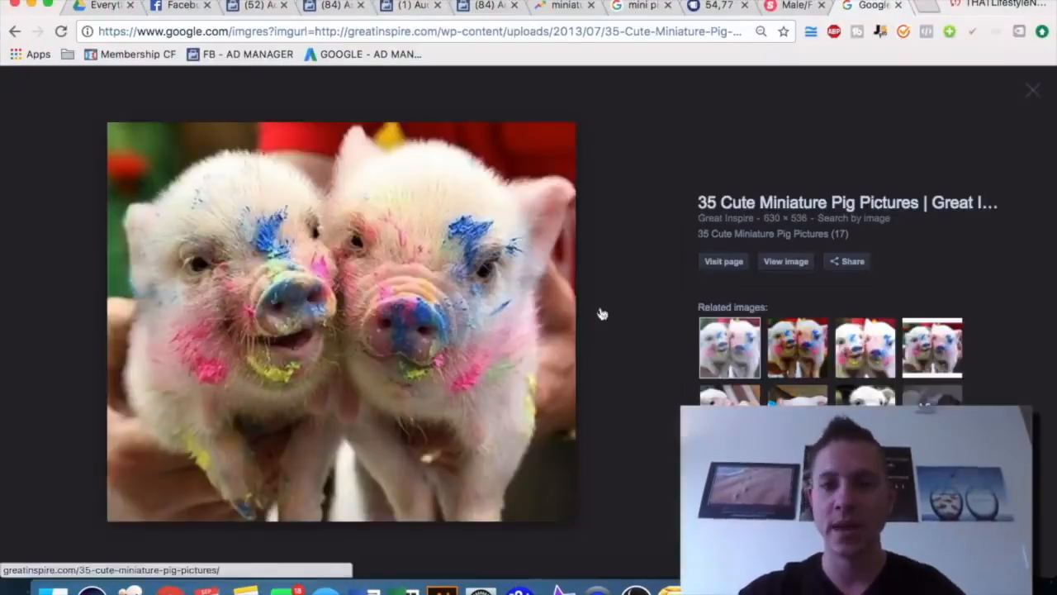
- Save the piglet picture to the desktop by uncovering it beside the browser, and restore the window's full width
{"action": "left_click_drag", "start_coordinate": [1054, 273], "coordinate": [775, 276]}
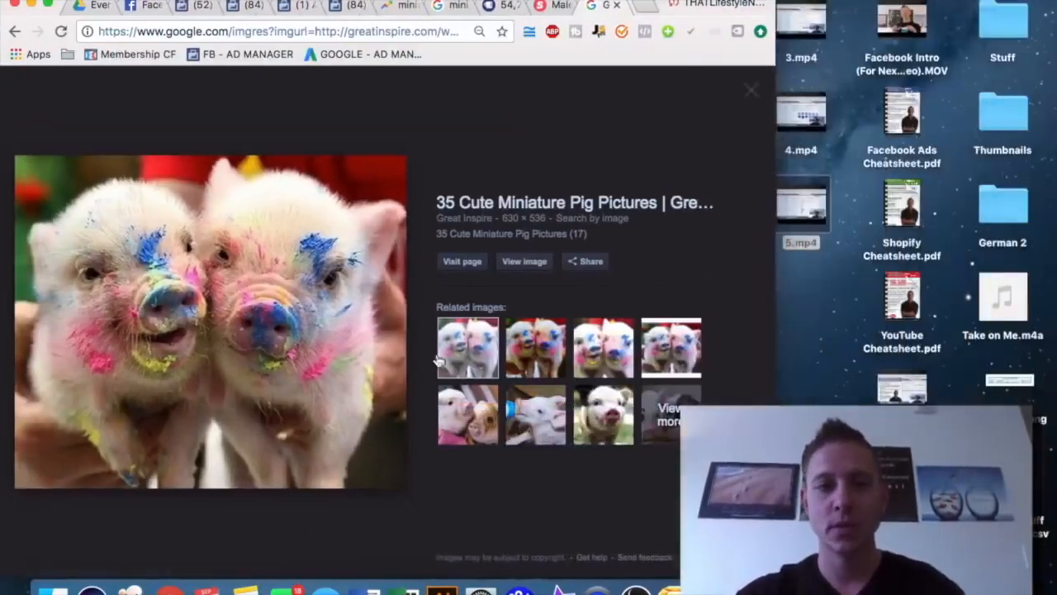
{"action": "left_click_drag", "start_coordinate": [291, 353], "coordinate": [817, 337]}
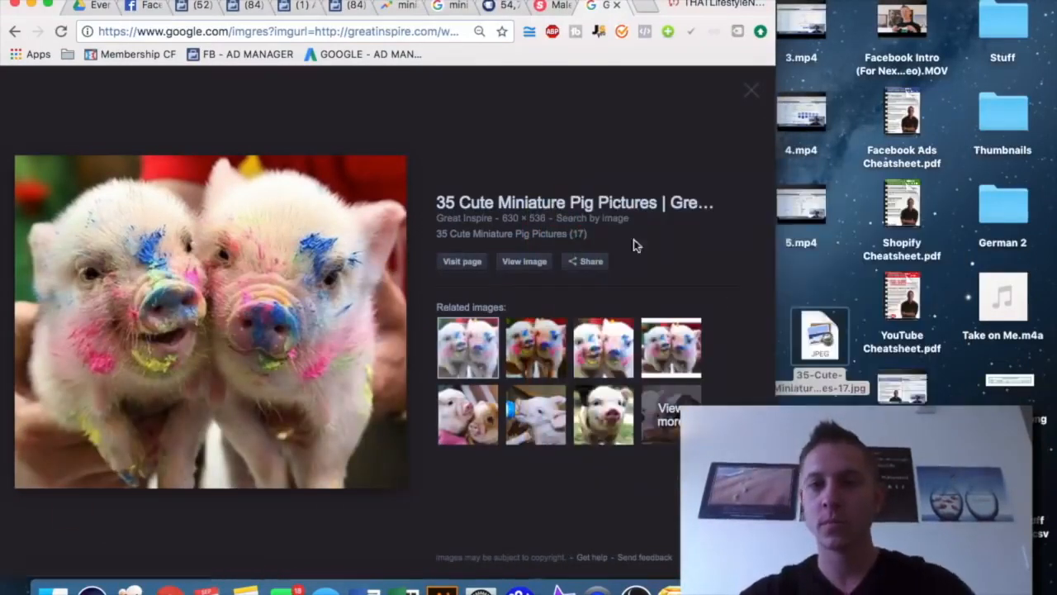
{"action": "double_click", "coordinate": [669, 6]}
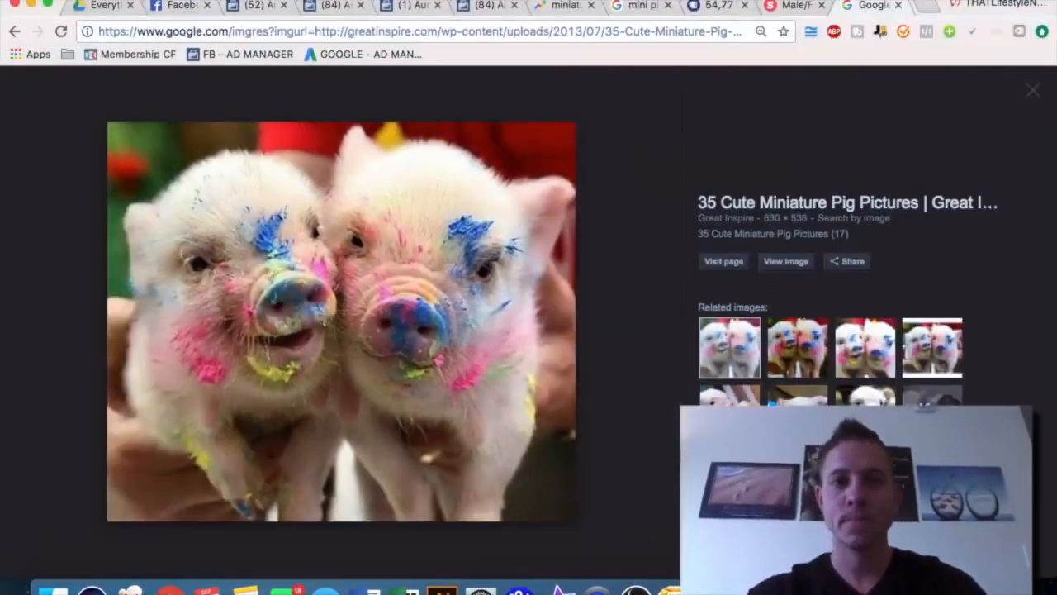
- Return to the advert form, upload the saved miniature pig JPEG from the Desktop as the advert image and check the recommended image size
{"action": "left_click", "coordinate": [710, 8]}
{"action": "left_click", "coordinate": [633, 7]}
{"action": "left_click", "coordinate": [487, 5]}
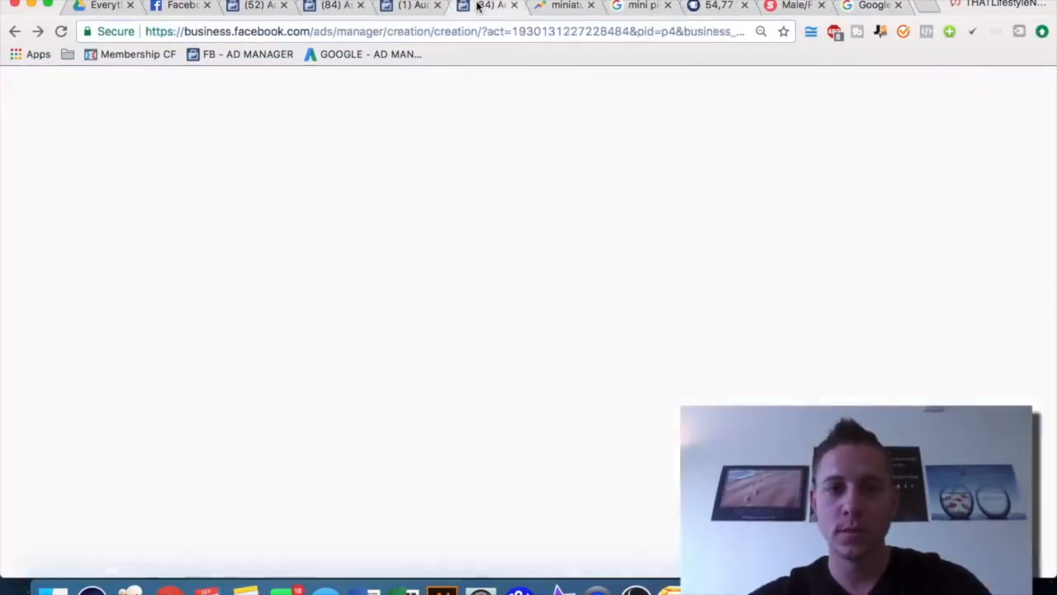
{"action": "scroll", "coordinate": [421, 294], "scroll_direction": "up", "scroll_amount": 5}
{"action": "scroll", "coordinate": [397, 301], "scroll_direction": "up", "scroll_amount": 1}
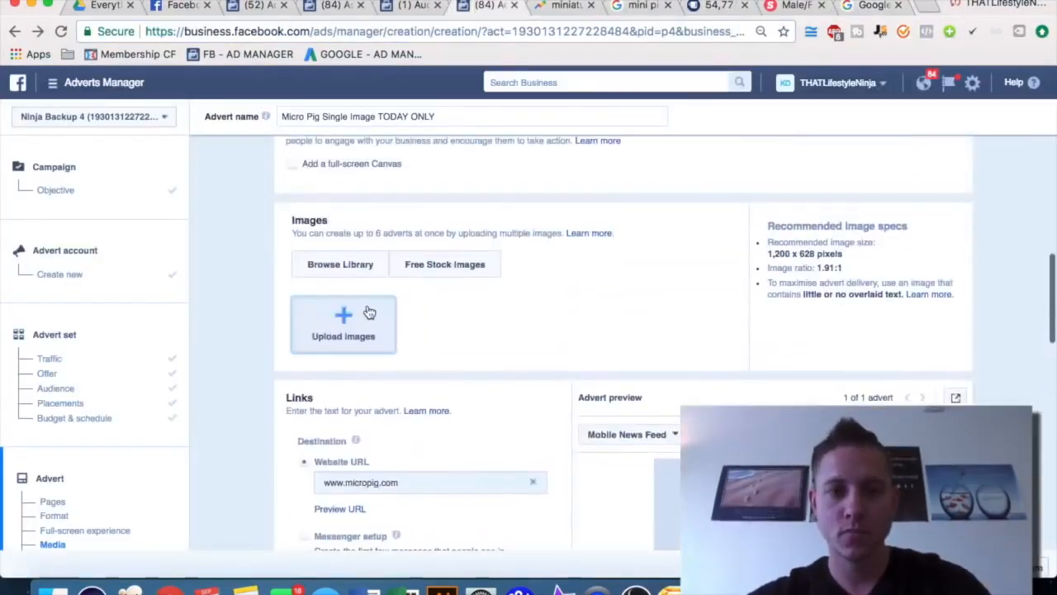
{"action": "left_click", "coordinate": [369, 312]}
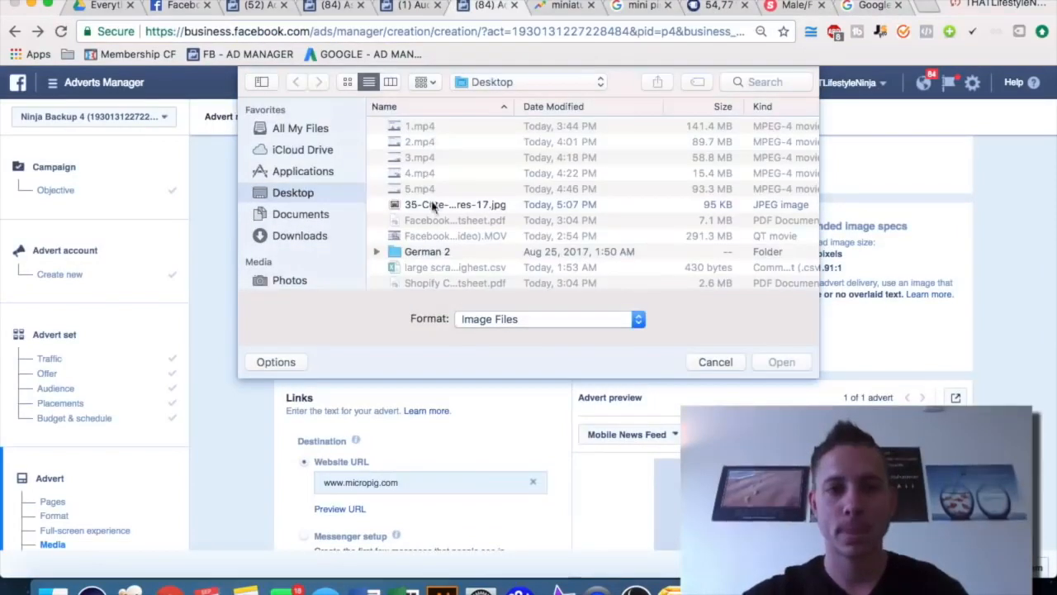
{"action": "double_click", "coordinate": [435, 206]}
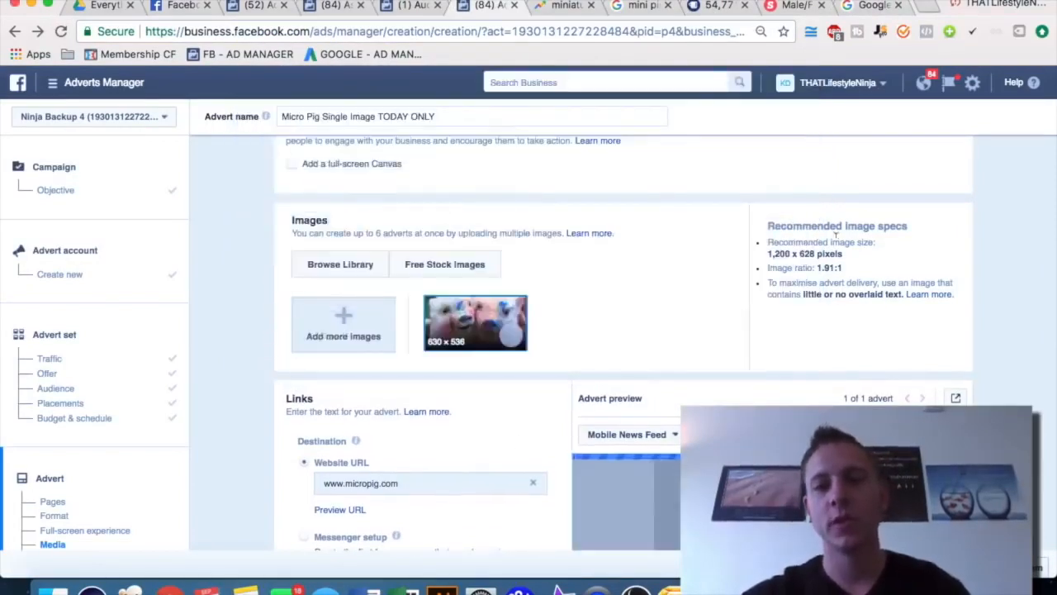
{"action": "triple_click", "coordinate": [797, 253]}
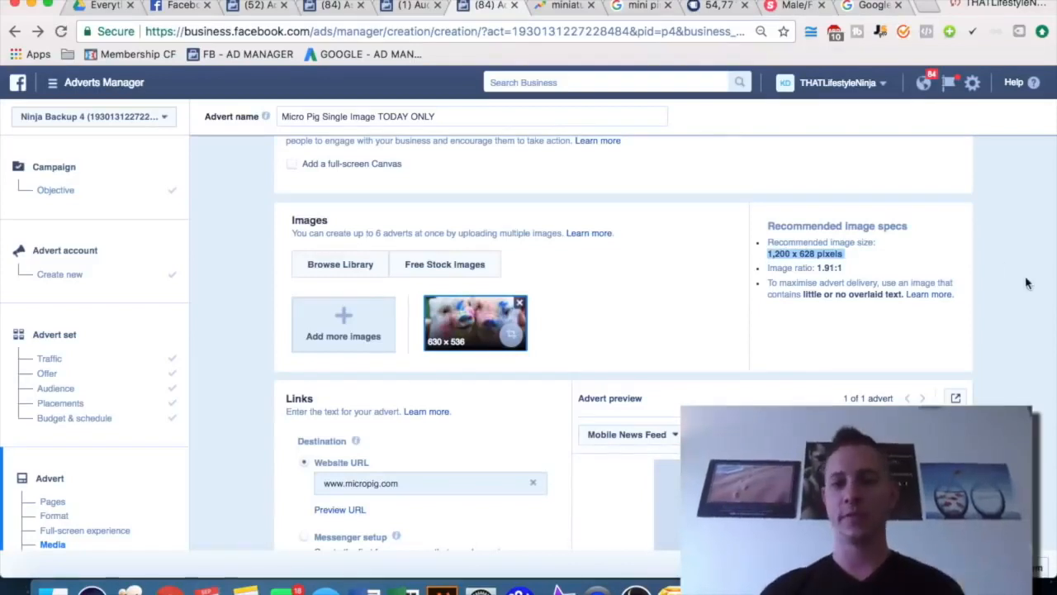
- Review the advert's image and preview, and remove the uploaded painted-piglets picture from the advert
{"action": "scroll", "coordinate": [1010, 283], "scroll_direction": "down", "scroll_amount": 3}
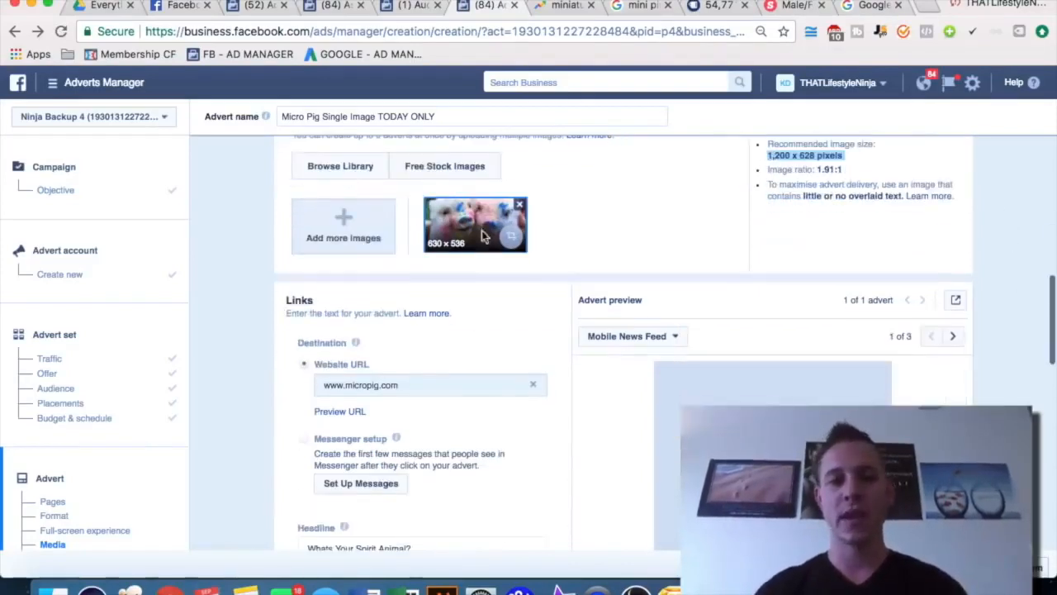
{"action": "scroll", "coordinate": [626, 218], "scroll_direction": "down", "scroll_amount": 3}
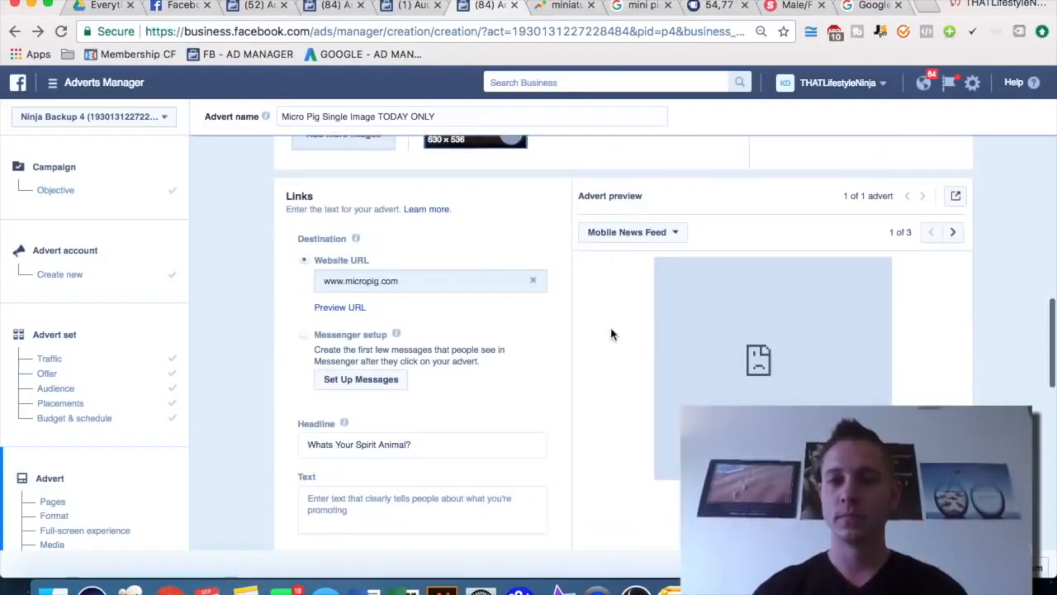
{"action": "scroll", "coordinate": [611, 334], "scroll_direction": "up", "scroll_amount": 2}
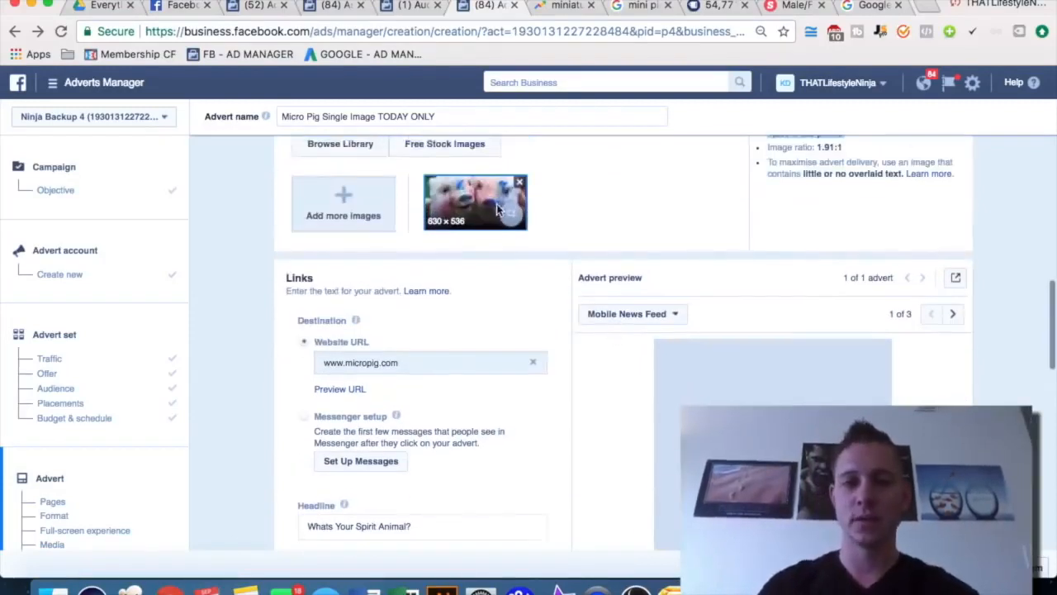
{"action": "left_click", "coordinate": [519, 187]}
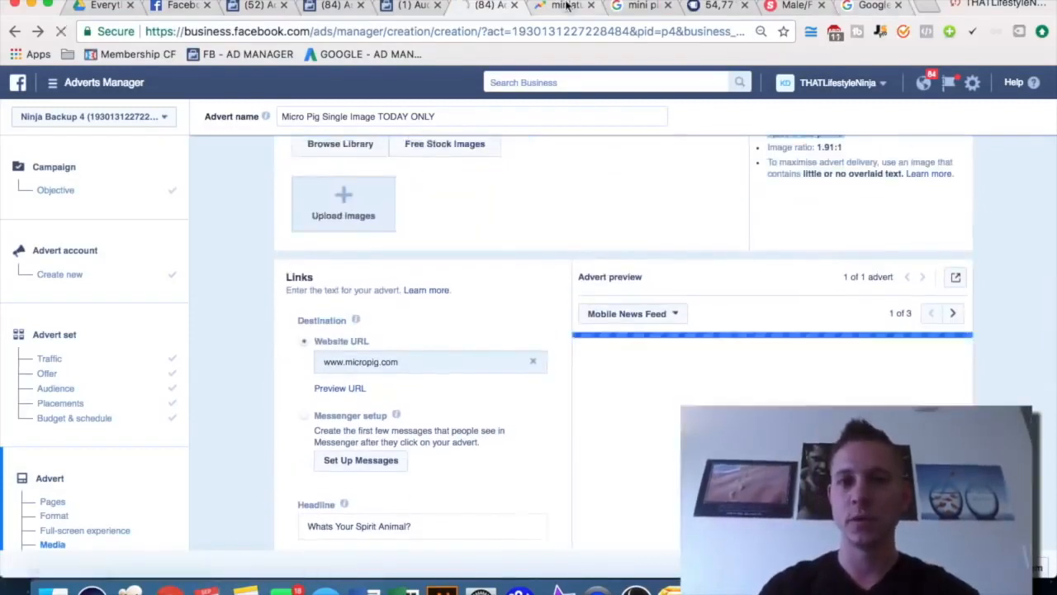
- Search Google for "mini pig facebook ad" and show the image results
{"action": "left_click", "coordinate": [566, 6]}
{"action": "left_click", "coordinate": [642, 6]}
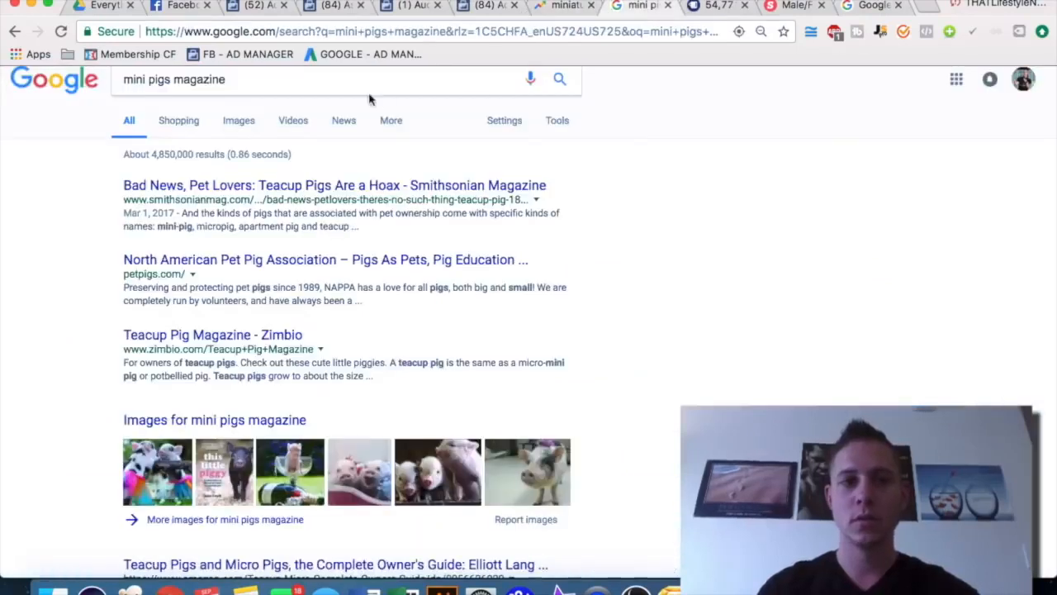
{"action": "triple_click", "coordinate": [319, 81]}
{"action": "type", "text": "mini pig facebook ad"}
{"action": "key", "text": "Return"}
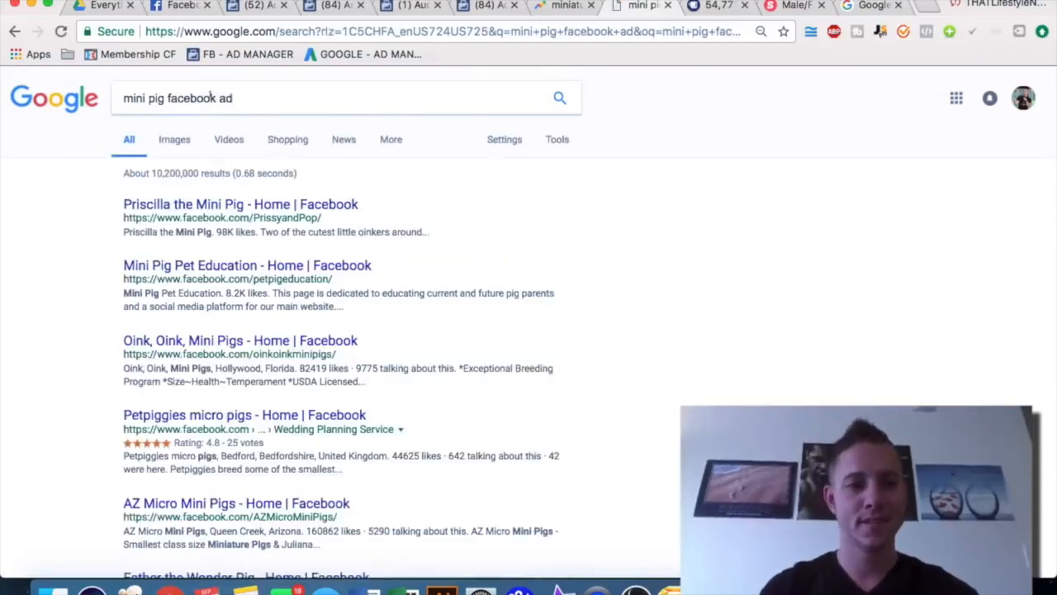
{"action": "left_click", "coordinate": [171, 142]}
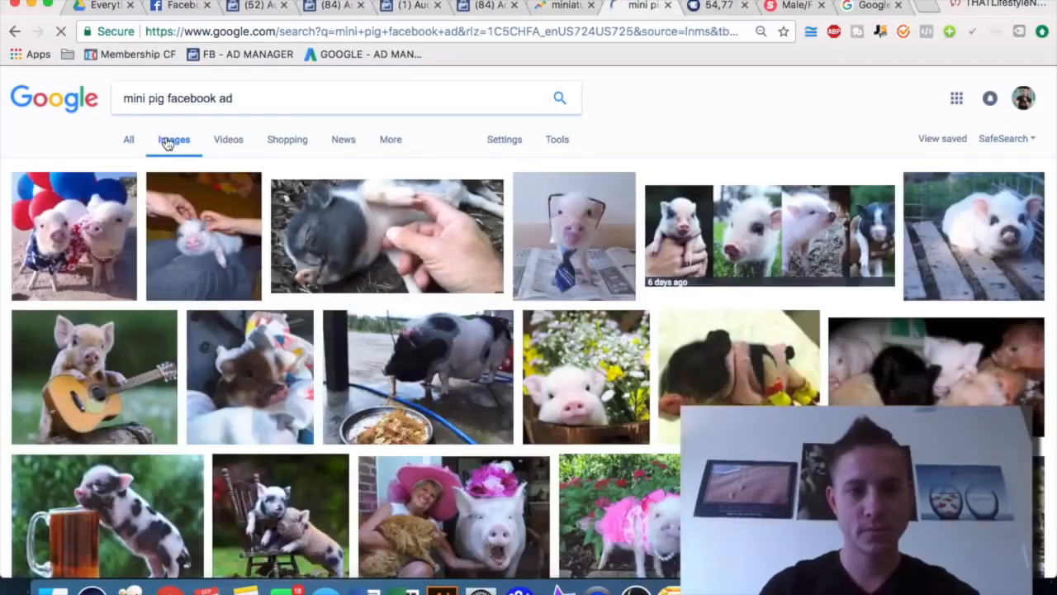
- Open the HuffPost picture of a hand petting a mini pig, save it to the desktop and restore the browser's full width
{"action": "left_click", "coordinate": [382, 243]}
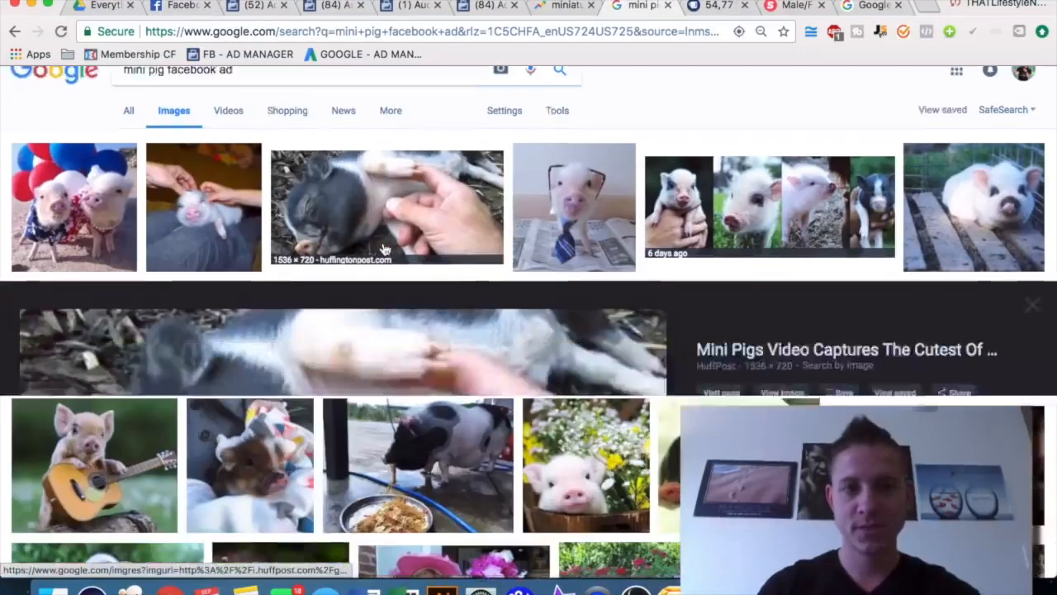
{"action": "left_click_drag", "start_coordinate": [1054, 185], "coordinate": [709, 177]}
{"action": "left_click_drag", "start_coordinate": [244, 409], "coordinate": [732, 430]}
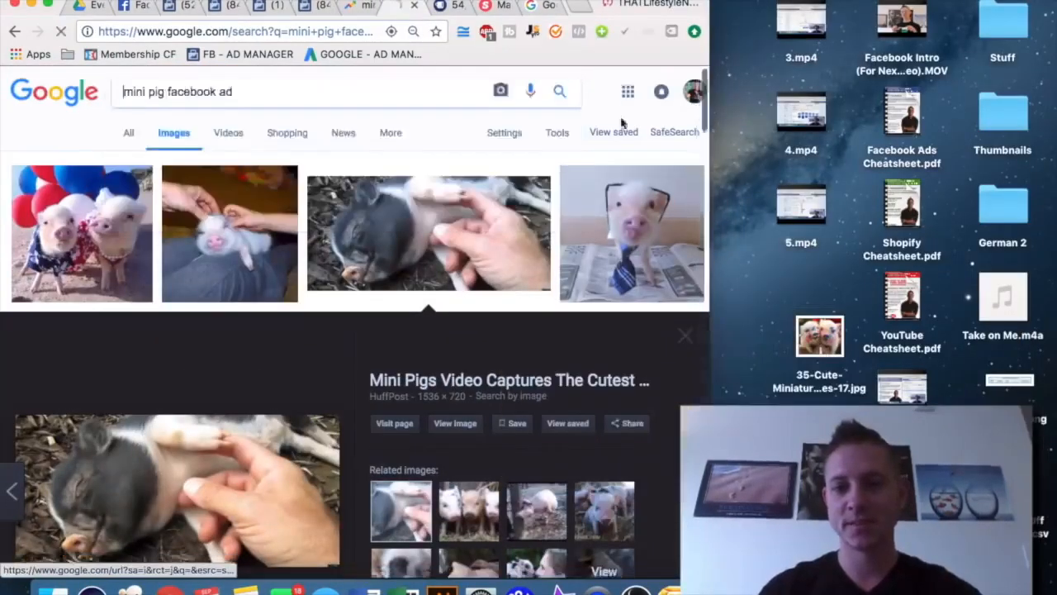
{"action": "left_click_drag", "start_coordinate": [574, 1], "coordinate": [604, 68]}
{"action": "double_click", "coordinate": [602, 68]}
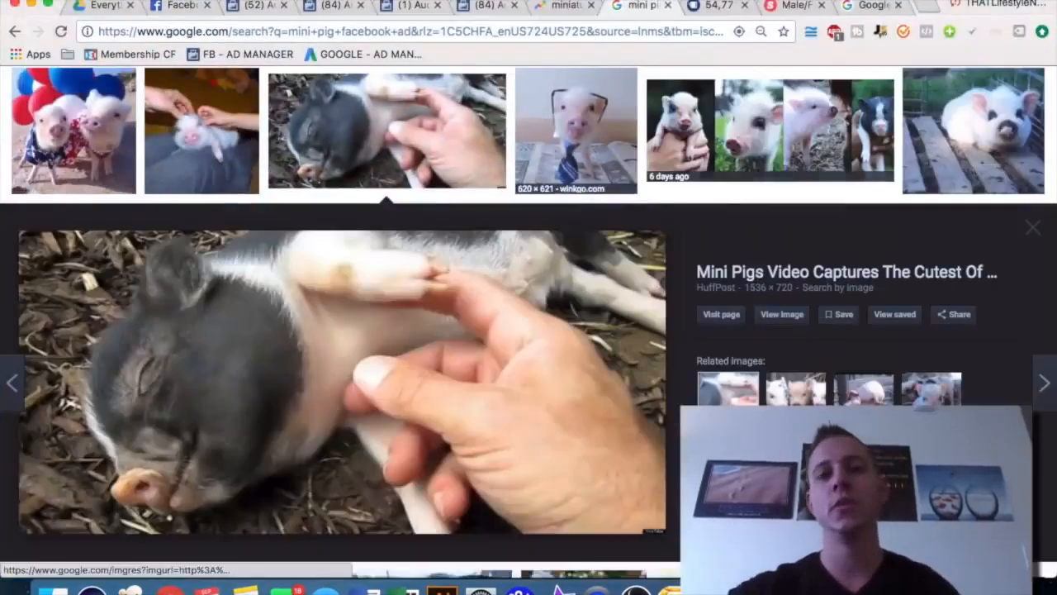
- Return to the advert form and upload the saved HuffPost mini pig JPEG from the Desktop as the advert image
{"action": "left_click", "coordinate": [483, 6]}
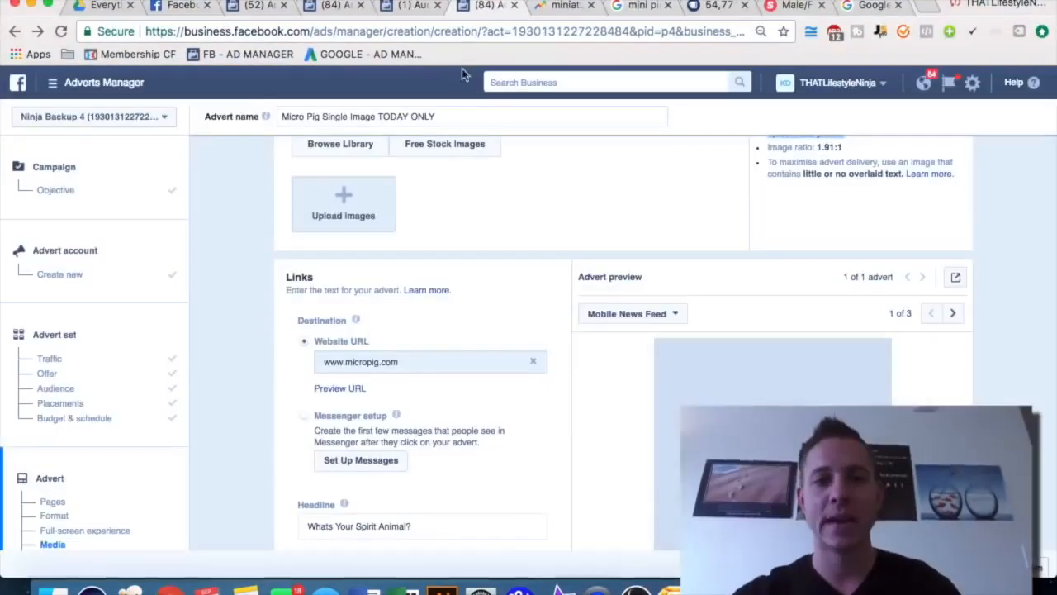
{"action": "left_click", "coordinate": [345, 213]}
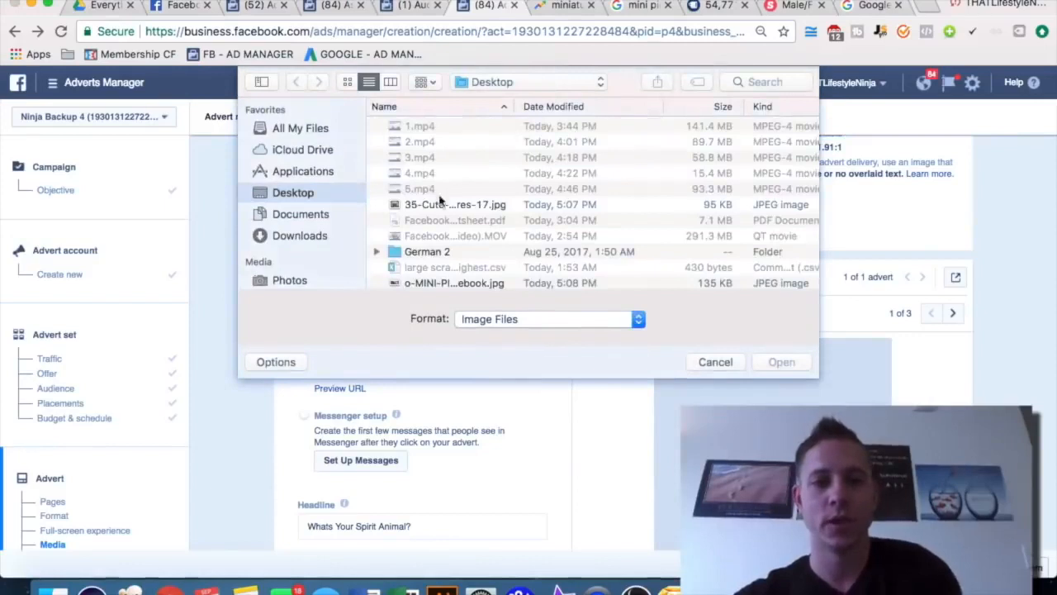
{"action": "scroll", "coordinate": [438, 202], "scroll_direction": "down", "scroll_amount": 5}
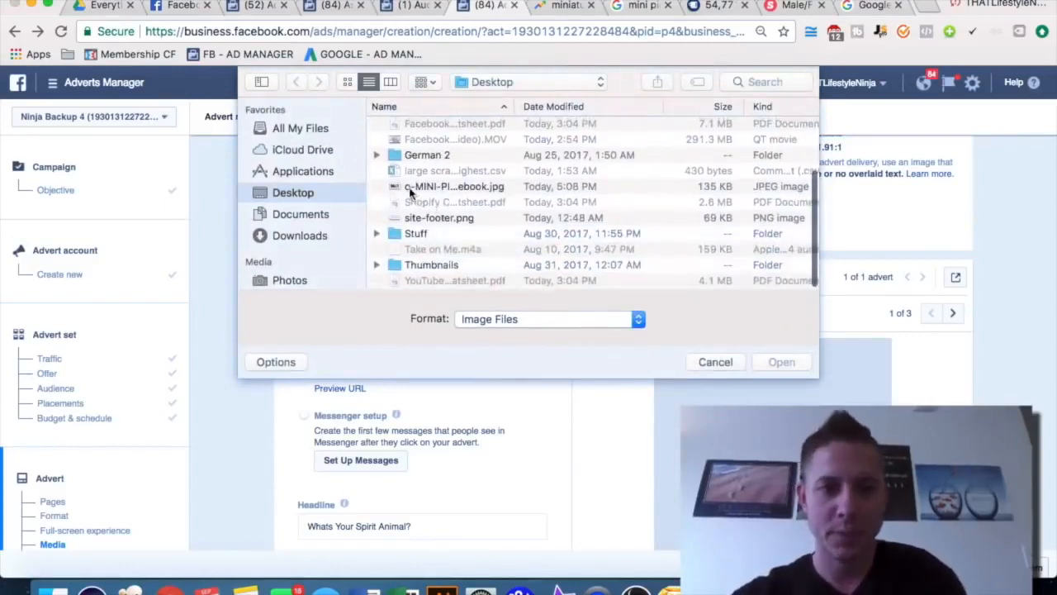
{"action": "double_click", "coordinate": [410, 189]}
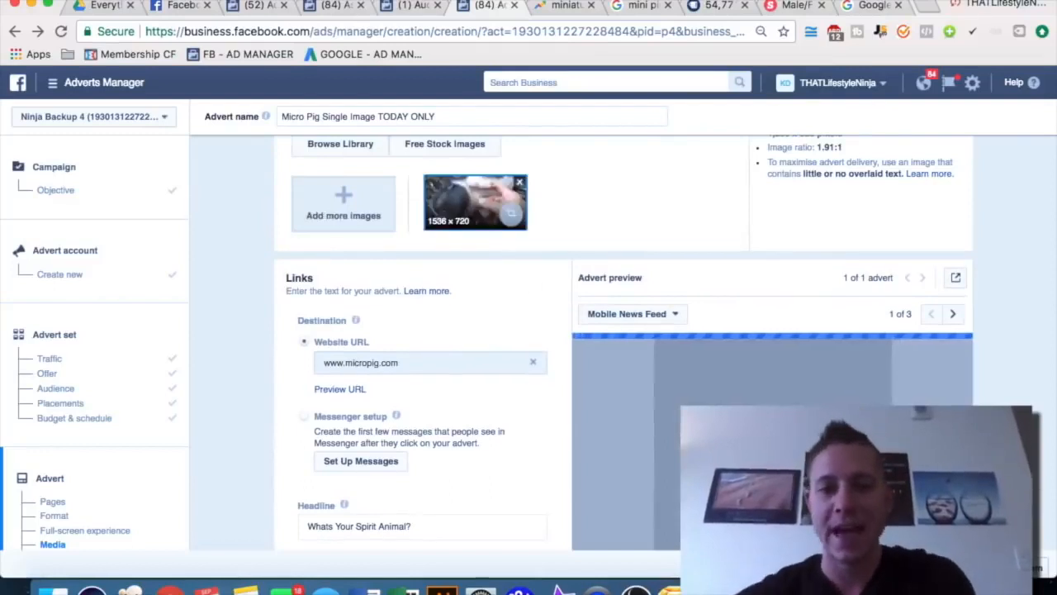
- Switch the advert preview from Mobile News Feed to Desktop News Feed and review the advert with its new image
{"action": "scroll", "coordinate": [549, 304], "scroll_direction": "down", "scroll_amount": 1}
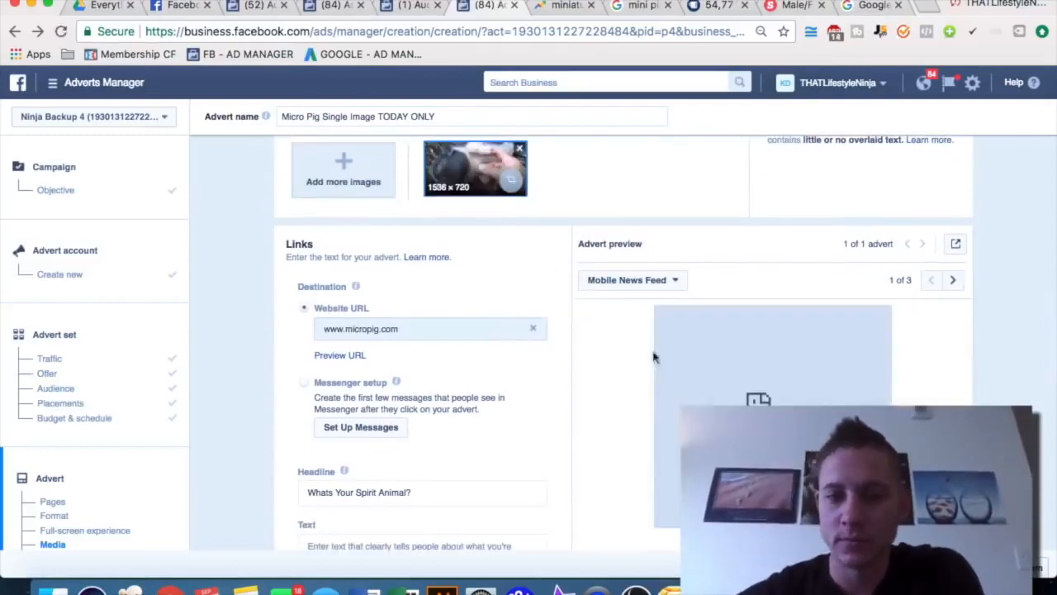
{"action": "scroll", "coordinate": [847, 377], "scroll_direction": "down", "scroll_amount": 2}
{"action": "scroll", "coordinate": [847, 377], "scroll_direction": "up", "scroll_amount": 3}
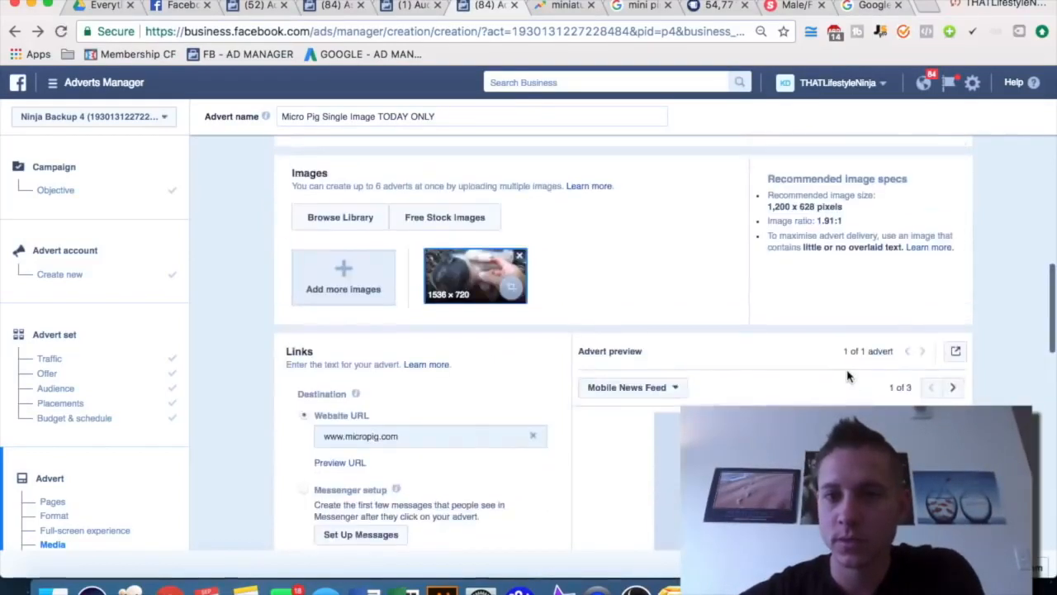
{"action": "scroll", "coordinate": [847, 367], "scroll_direction": "down", "scroll_amount": 3}
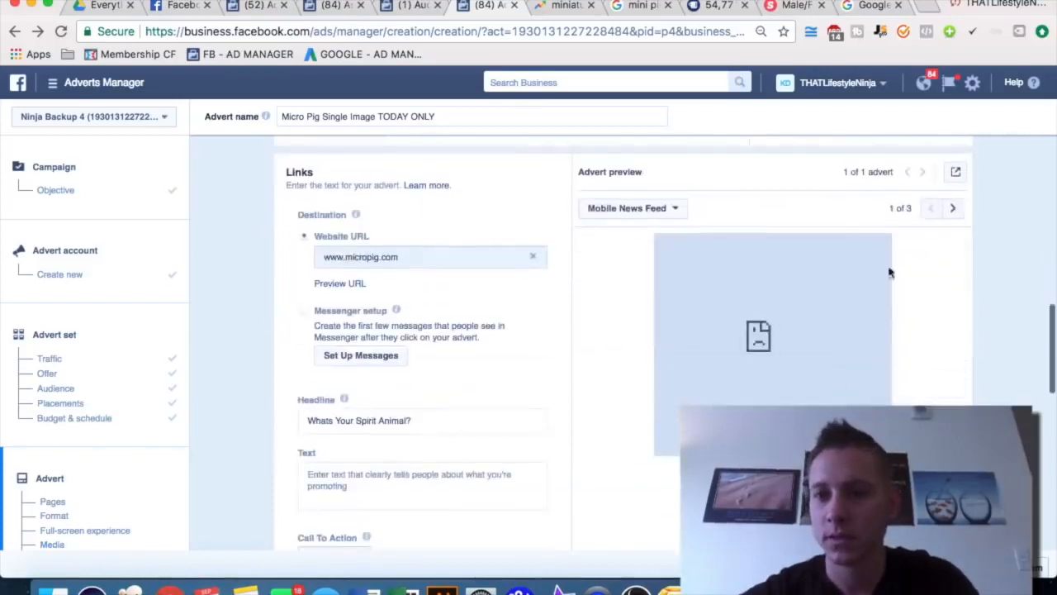
{"action": "scroll", "coordinate": [789, 323], "scroll_direction": "down", "scroll_amount": 2}
{"action": "scroll", "coordinate": [788, 323], "scroll_direction": "up", "scroll_amount": 1}
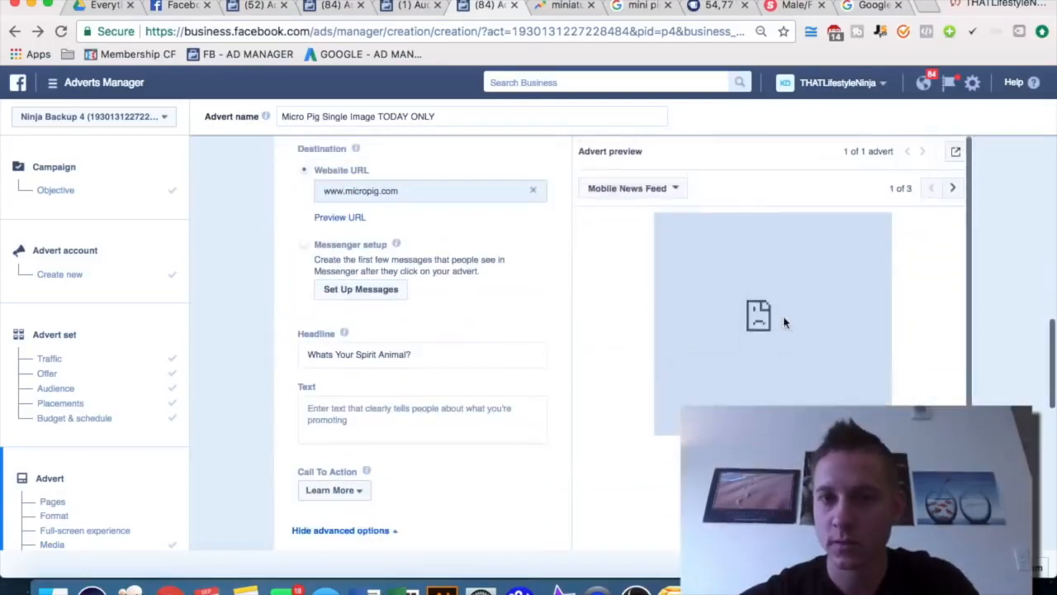
{"action": "left_click", "coordinate": [637, 189]}
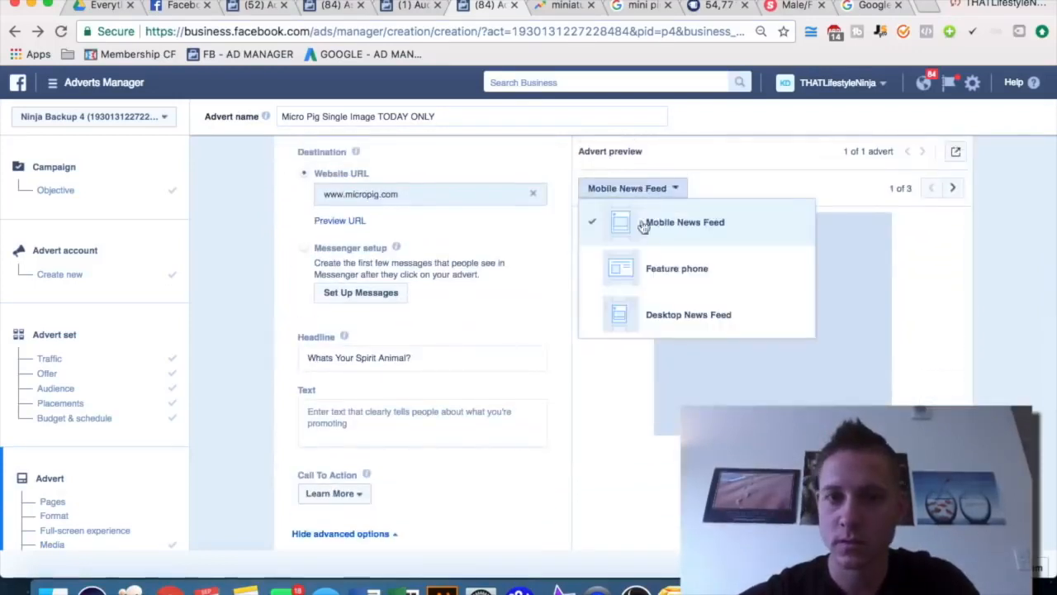
{"action": "left_click", "coordinate": [679, 313]}
{"action": "scroll", "coordinate": [518, 310], "scroll_direction": "up", "scroll_amount": 3}
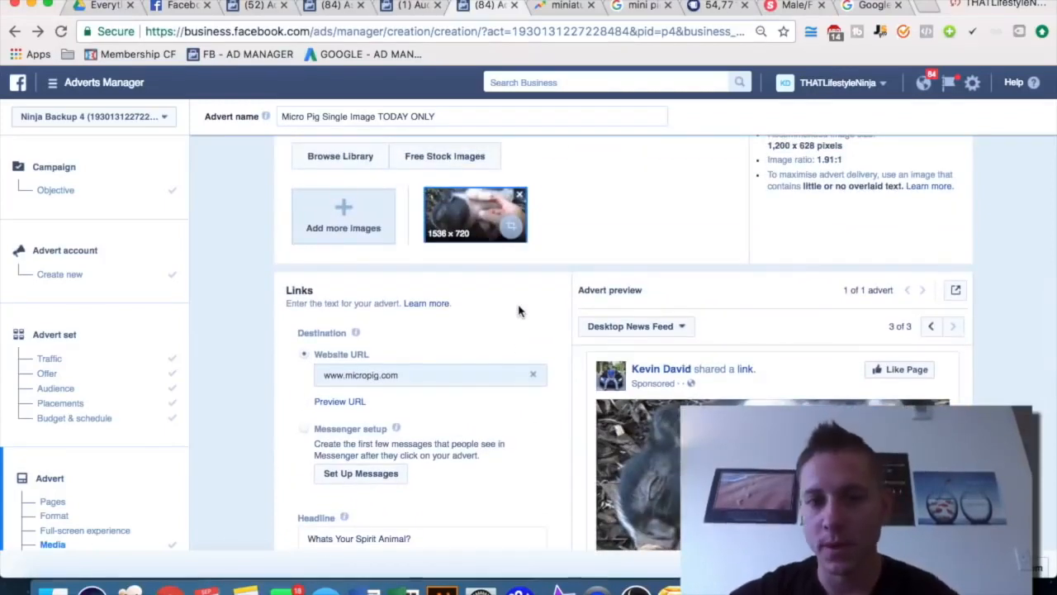
{"action": "scroll", "coordinate": [518, 310], "scroll_direction": "down", "scroll_amount": 3}
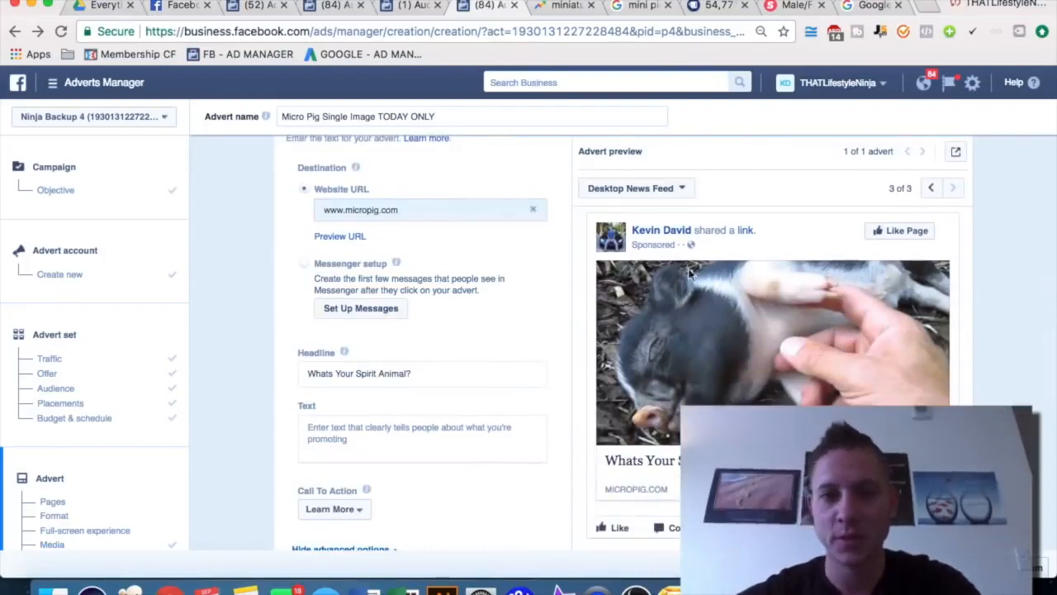
- Narrow the Adverts Manager window and bring up the AdEspresso Puppies Make Me Happy example beside it
{"action": "left_click_drag", "start_coordinate": [1052, 288], "coordinate": [803, 290]}
{"action": "left_click_drag", "start_coordinate": [1055, 180], "coordinate": [854, 176]}
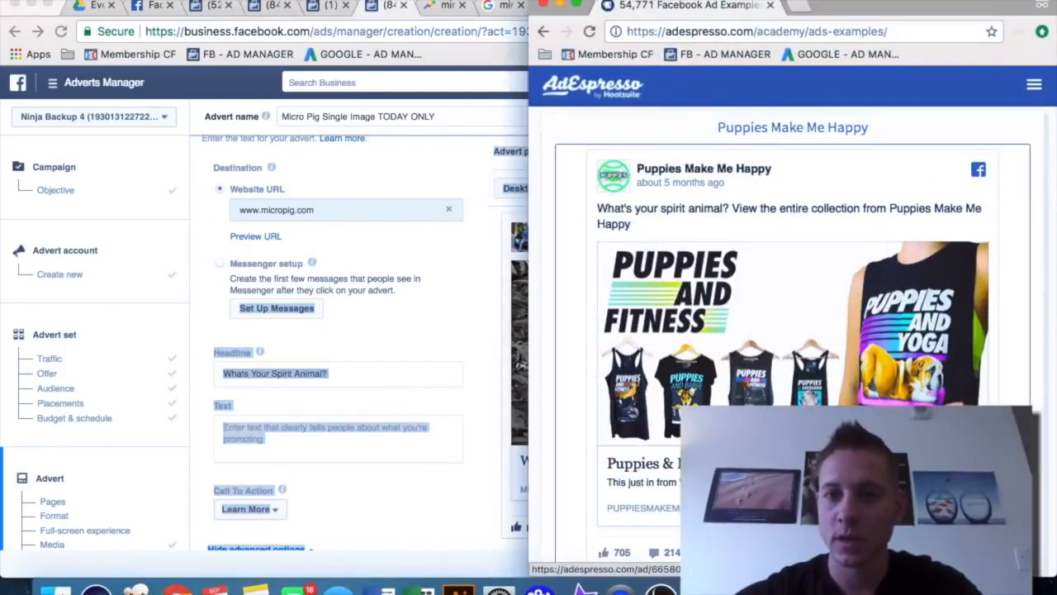
{"action": "scroll", "coordinate": [793, 322], "scroll_direction": "down", "scroll_amount": 1}
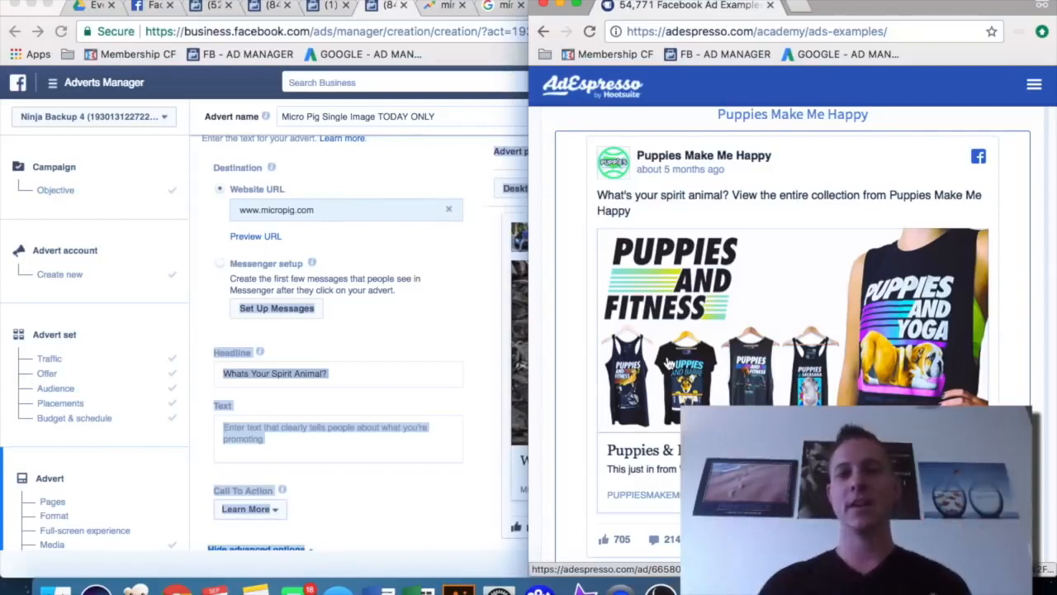
- Compare the advert's image, headline and text fields with the layout of the AdEspresso Puppies Make Me Happy example
{"action": "left_click", "coordinate": [474, 314]}
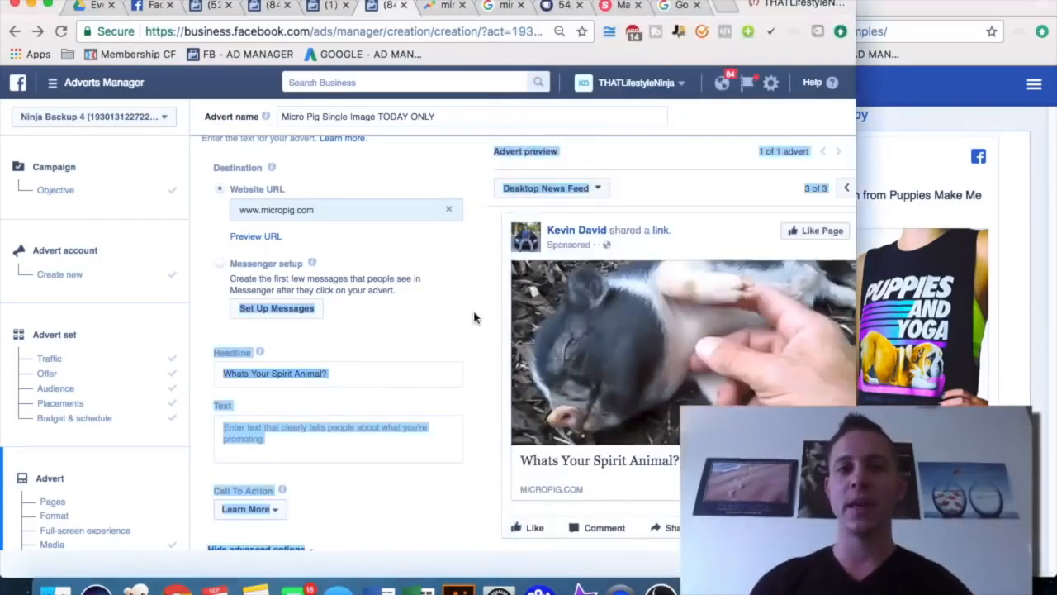
{"action": "scroll", "coordinate": [474, 316], "scroll_direction": "up", "scroll_amount": 5}
{"action": "scroll", "coordinate": [474, 315], "scroll_direction": "up", "scroll_amount": 2}
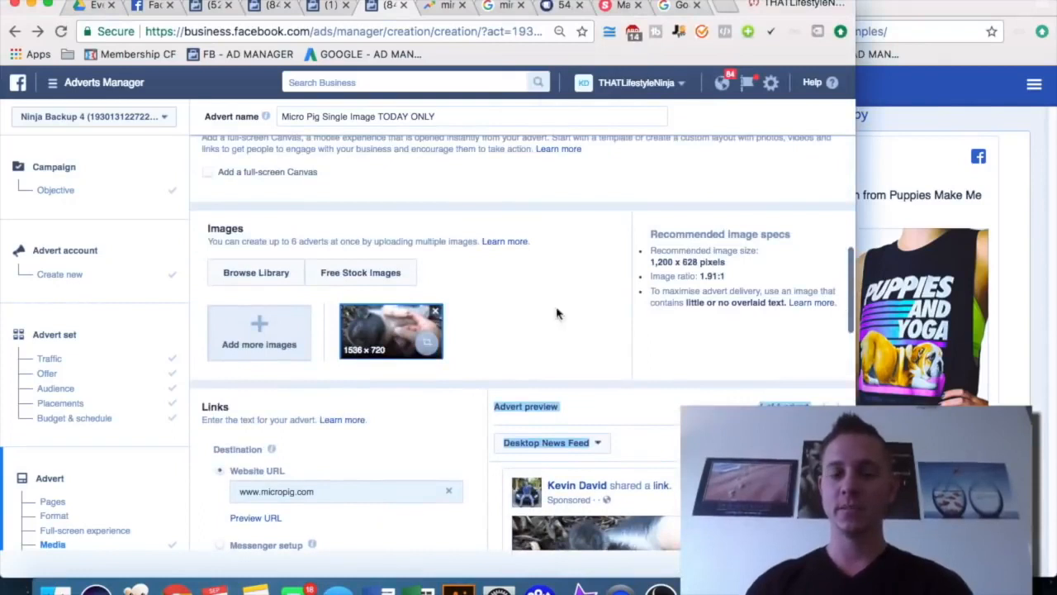
{"action": "scroll", "coordinate": [553, 323], "scroll_direction": "down", "scroll_amount": 5}
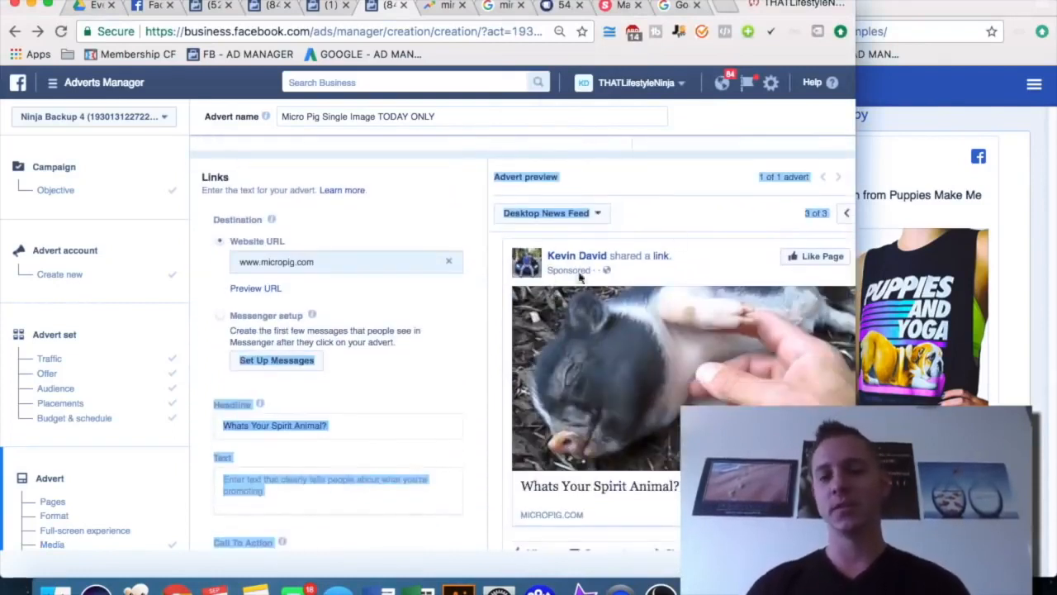
{"action": "scroll", "coordinate": [479, 312], "scroll_direction": "down", "scroll_amount": 2}
{"action": "left_click", "coordinate": [962, 244]}
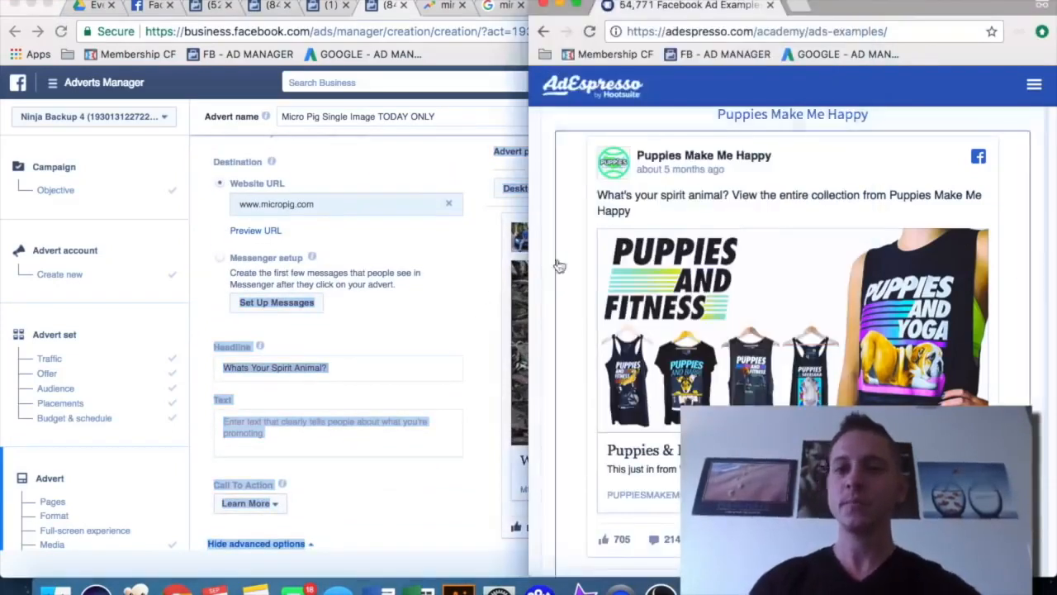
{"action": "left_click", "coordinate": [444, 465]}
{"action": "scroll", "coordinate": [435, 468], "scroll_direction": "down", "scroll_amount": 4}
{"action": "scroll", "coordinate": [435, 468], "scroll_direction": "up", "scroll_amount": 2}
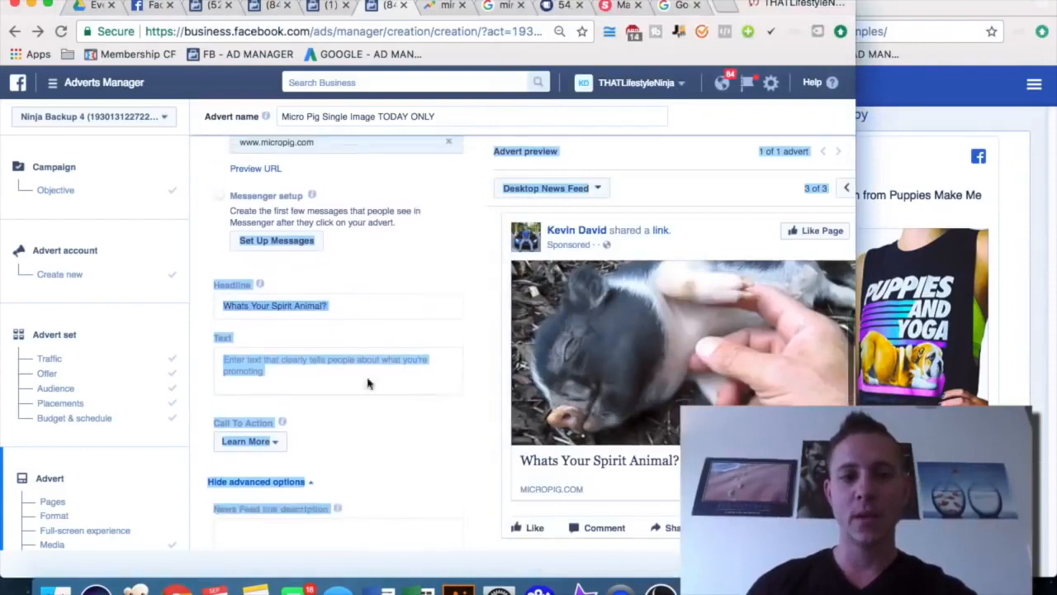
- Move "Whats Your Spirit Animal?" out of the advert's Headline field and into its Text field
{"action": "triple_click", "coordinate": [332, 302]}
{"action": "key", "text": "ctrl+c"}
{"action": "key", "text": "BackSpace"}
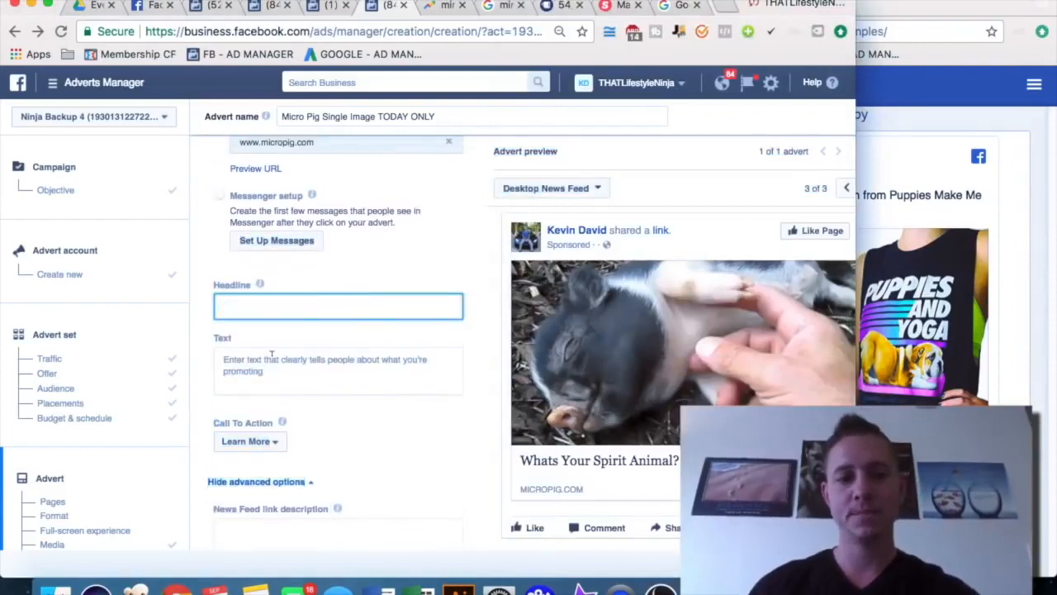
{"action": "left_click", "coordinate": [271, 353]}
{"action": "key", "text": "ctrl+v"}
- Extend the advert text after the question with "View The Entire Micro Pig Collection Today!"
{"action": "type", "text": "V"}
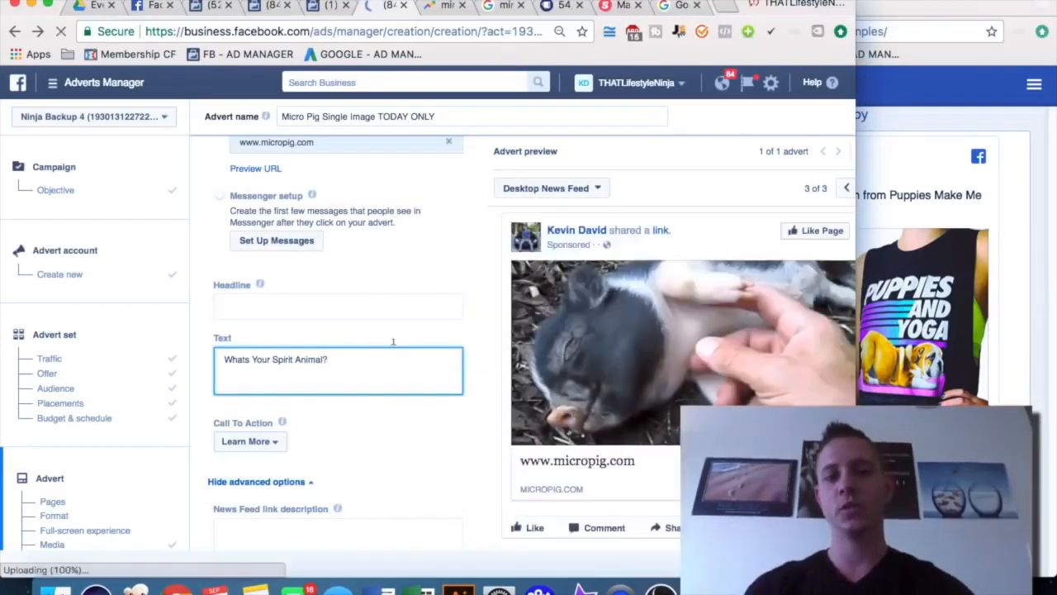
{"action": "type", "text": "iew "}
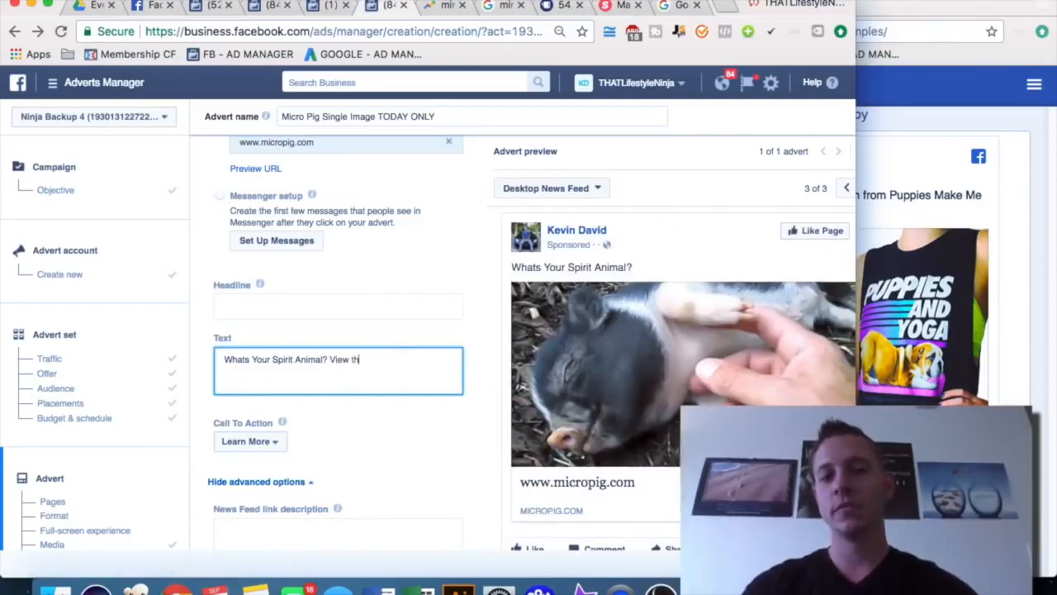
{"action": "type", "text": "The Entire V"}
{"action": "key", "text": "BackSpace"}
{"action": "type", "text": "Micro Pig Collection Today!"}
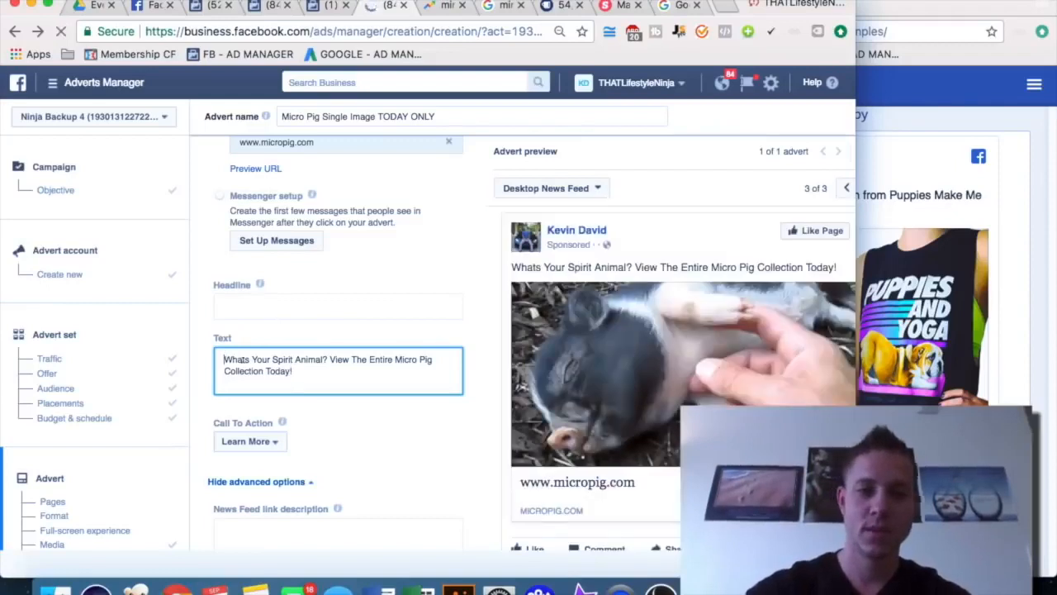
- Prefix the advert's text with "[50% OFF SALE]" ahead of the spirit animal question
{"action": "type", "text": " ("}
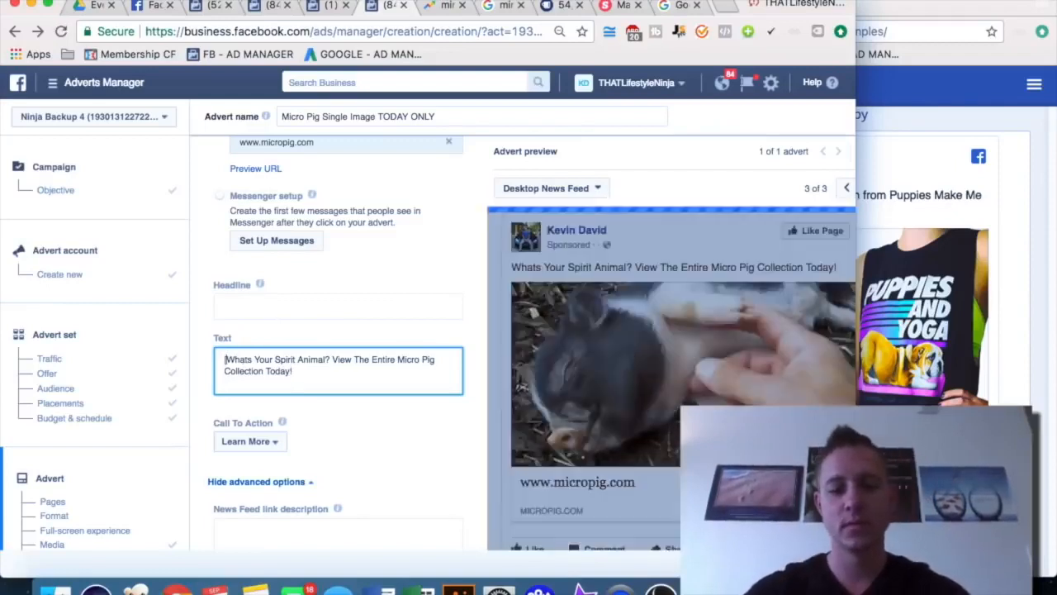
{"action": "type", "text": "50%"}
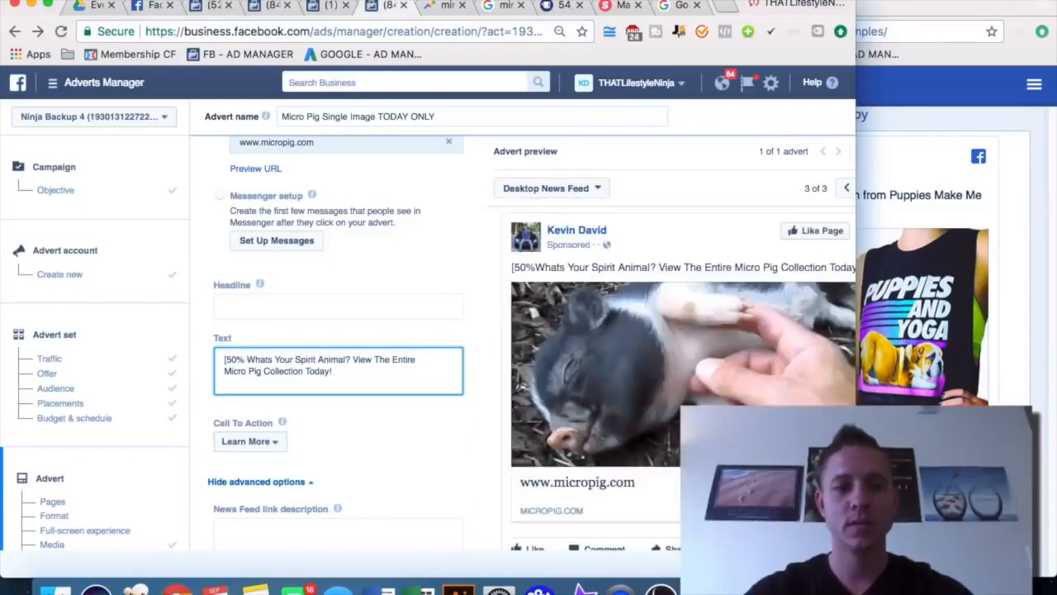
{"action": "type", "text": " OFF SALE"}
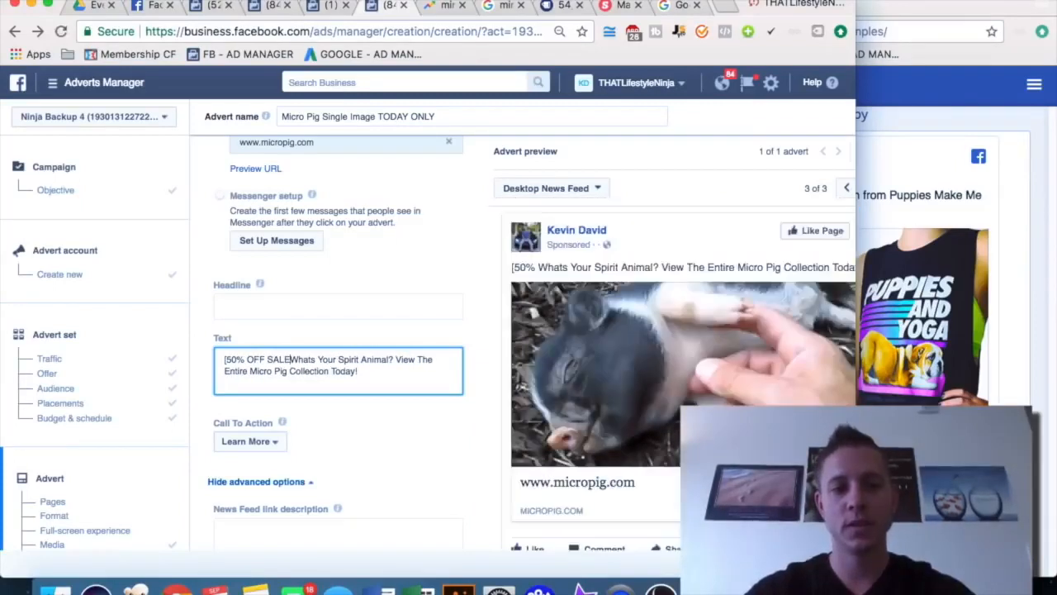
{"action": "type", "text": "]"}
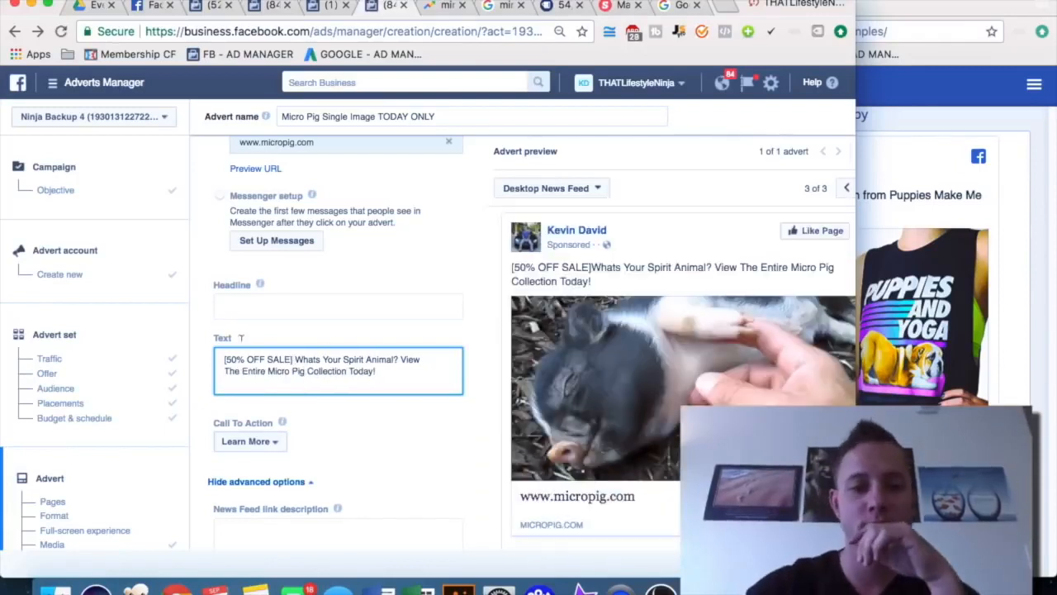
- Browse further AdEspresso animal advert examples for wording ideas, including the iHeartDogs.com advert
{"action": "left_click", "coordinate": [923, 327]}
{"action": "scroll", "coordinate": [923, 327], "scroll_direction": "down", "scroll_amount": 3}
{"action": "scroll", "coordinate": [923, 327], "scroll_direction": "down", "scroll_amount": 20}
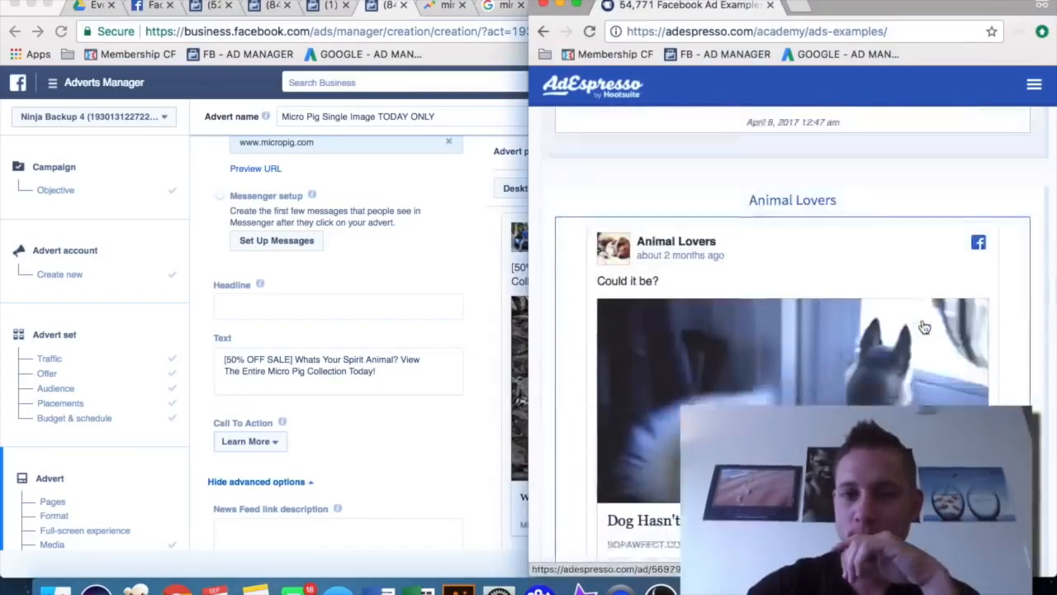
{"action": "scroll", "coordinate": [924, 327], "scroll_direction": "down", "scroll_amount": 15}
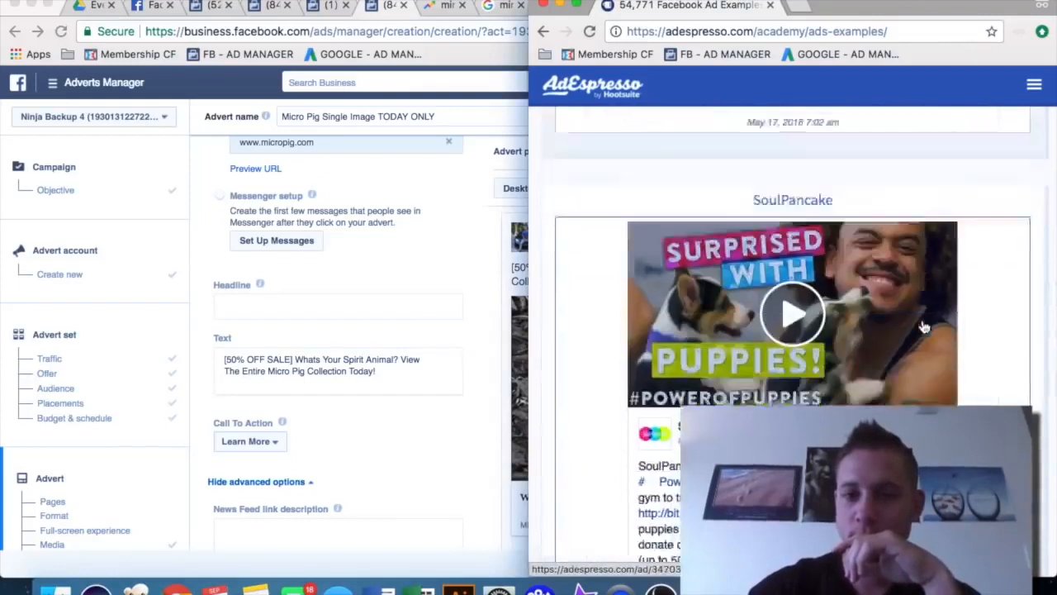
{"action": "scroll", "coordinate": [923, 327], "scroll_direction": "down", "scroll_amount": 10}
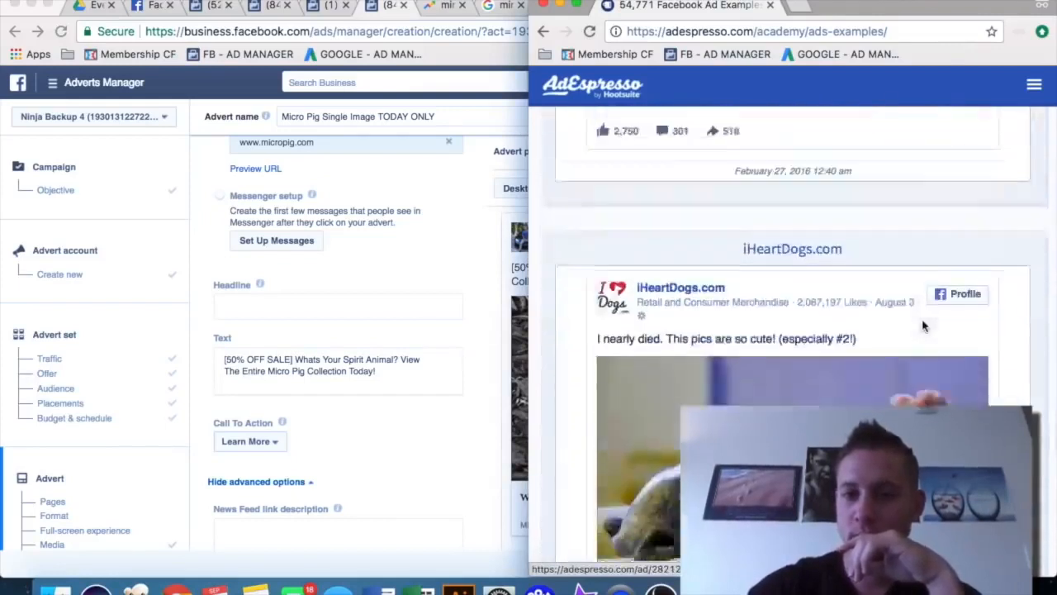
{"action": "scroll", "coordinate": [923, 327], "scroll_direction": "up", "scroll_amount": 6}
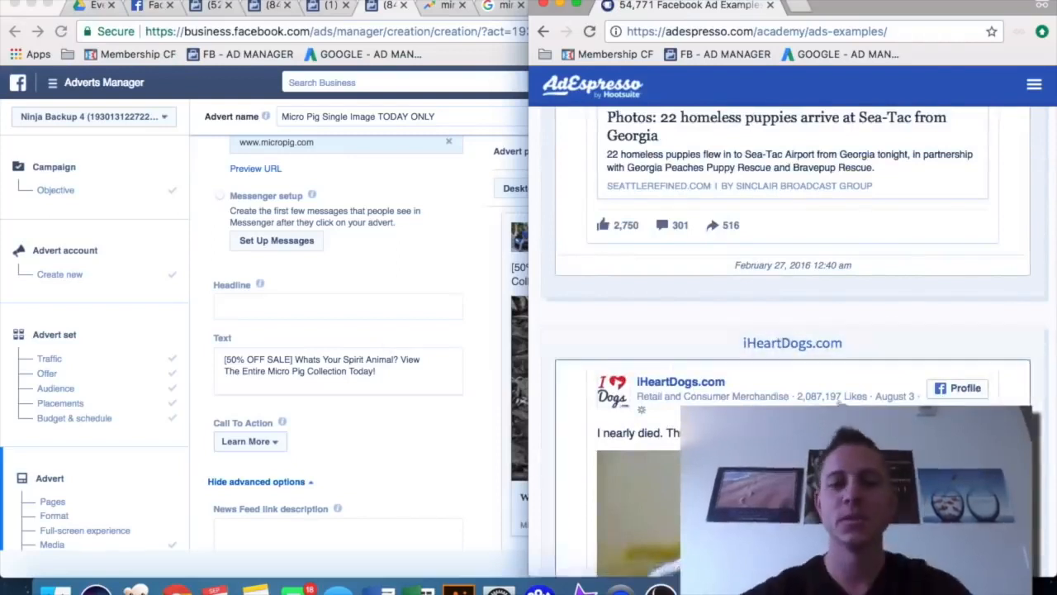
- Remove the "[50% OFF SALE]" prefix from the advert's text in Adverts Manager
{"action": "left_click", "coordinate": [293, 361]}
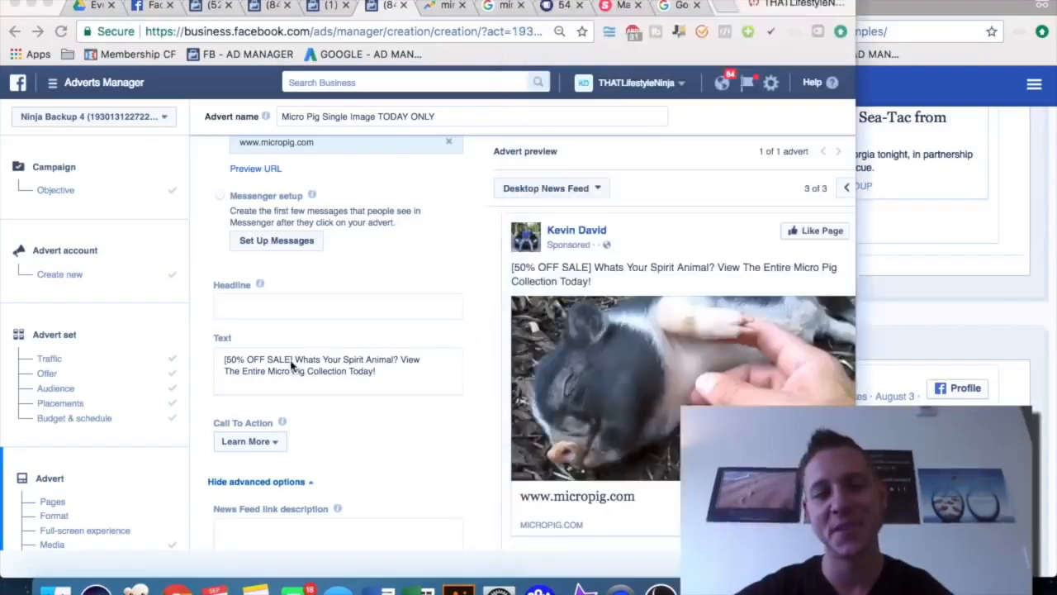
{"action": "left_click_drag", "start_coordinate": [291, 359], "coordinate": [181, 363]}
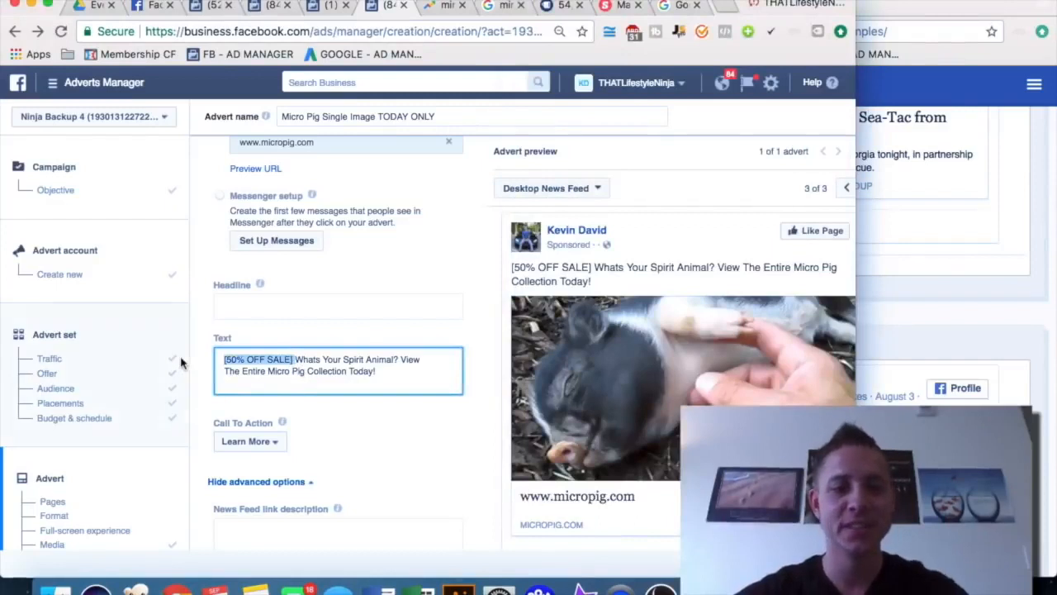
{"action": "key", "text": "BackSpace"}
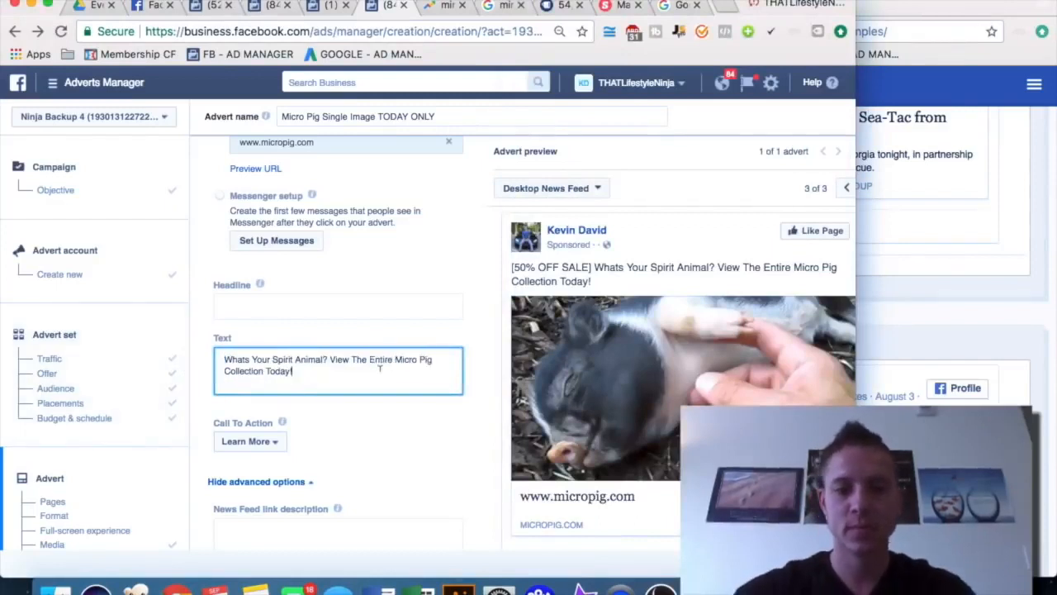
- Append "(YOU'LL LOVE OUR MICRO-PIG SWEATER LINE - ESPECIALLY NUMBER 2)" to the end of the advert's text
{"action": "type", "text": "YOU"}
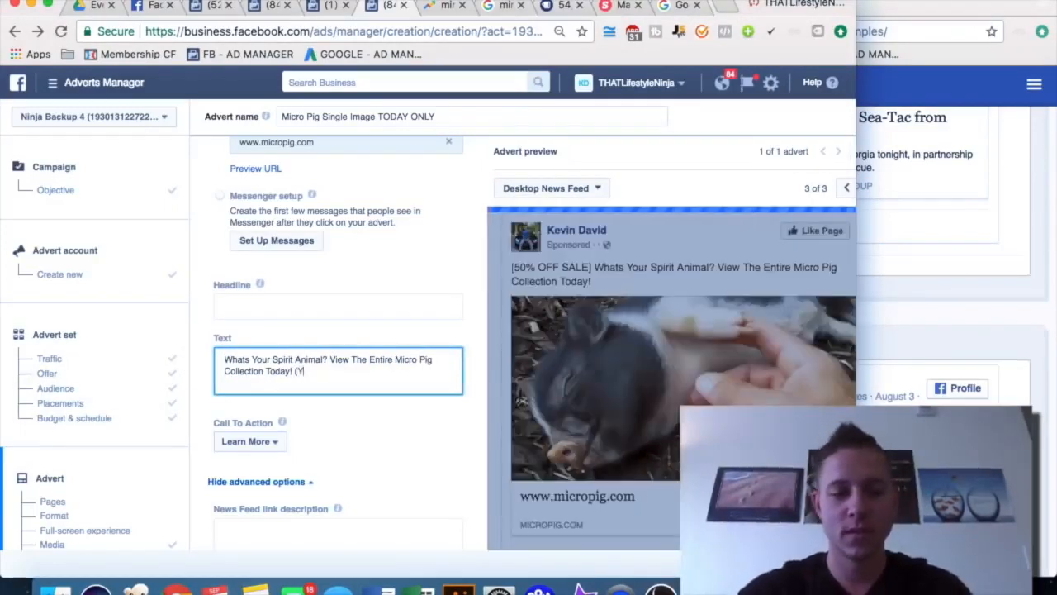
{"action": "type", "text": "'LL"}
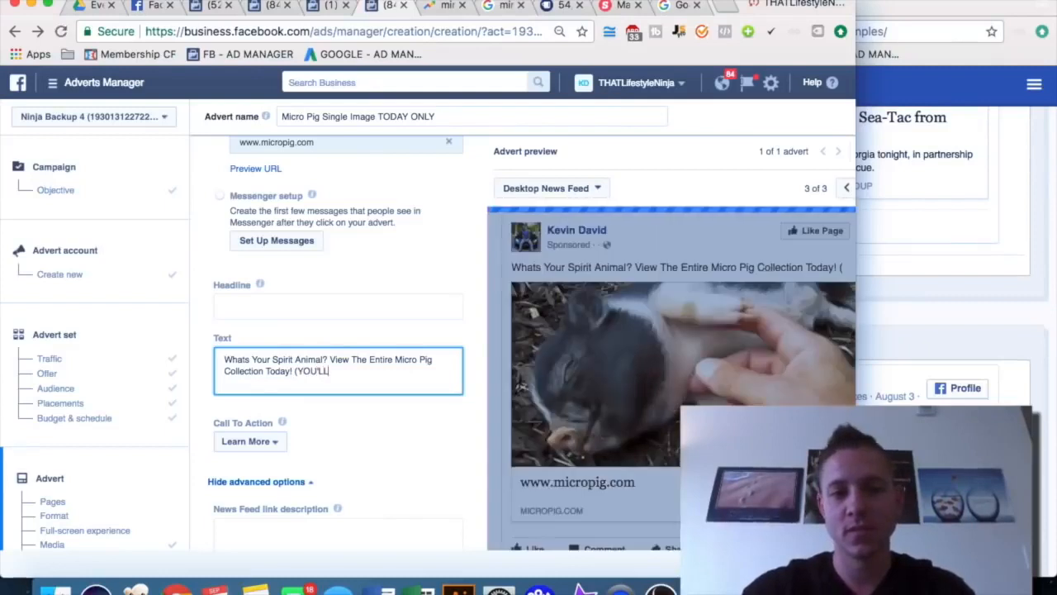
{"action": "type", "text": " LOVE O"}
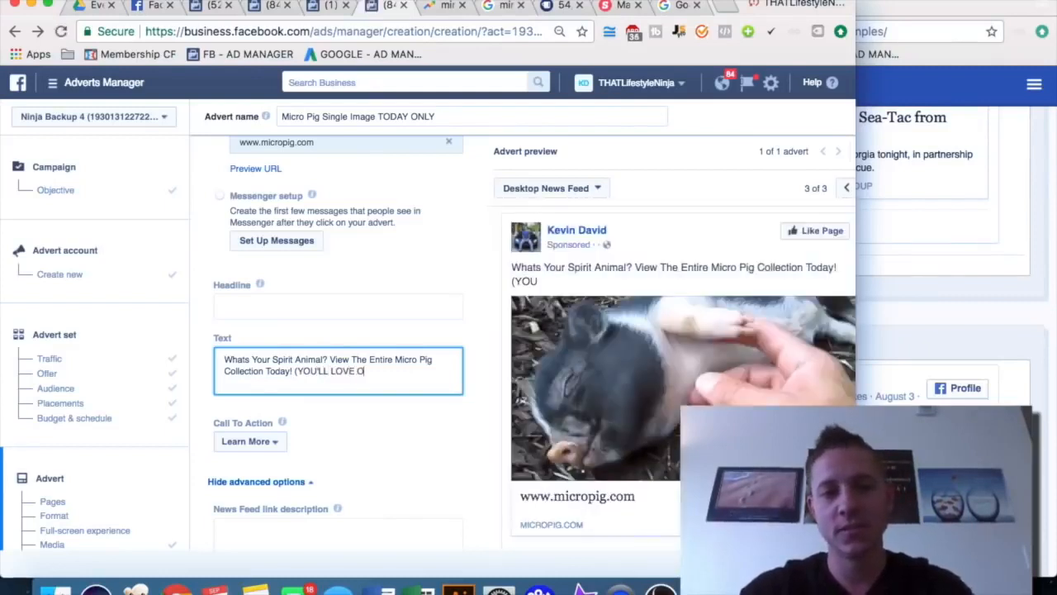
{"action": "type", "text": "UR MICRO-PIG SWEATHER L"}
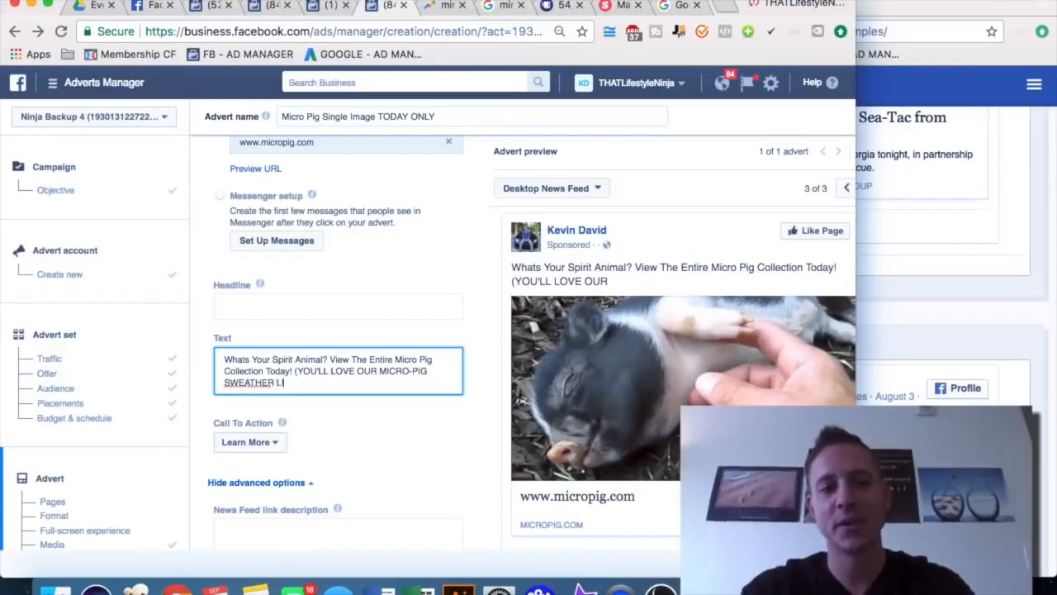
{"action": "key", "text": "BackSpace"}
{"action": "key", "text": "BackSpace"}
{"action": "key", "text": "BackSpace"}
{"action": "type", "text": "ER 2)"}
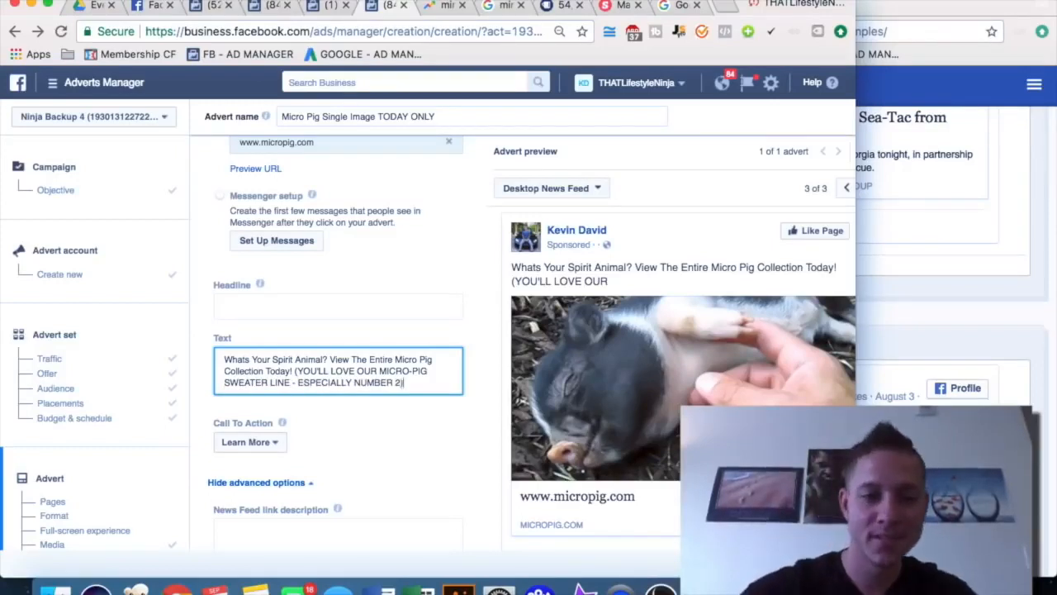
- Reword the capitalised opening of the bracketed sentence as "You'll love our Micro-Pig Sweater Collection", keeping the "ESPECIALLY NUMBER 2" ending
{"action": "left_click_drag", "start_coordinate": [289, 382], "coordinate": [295, 371]}
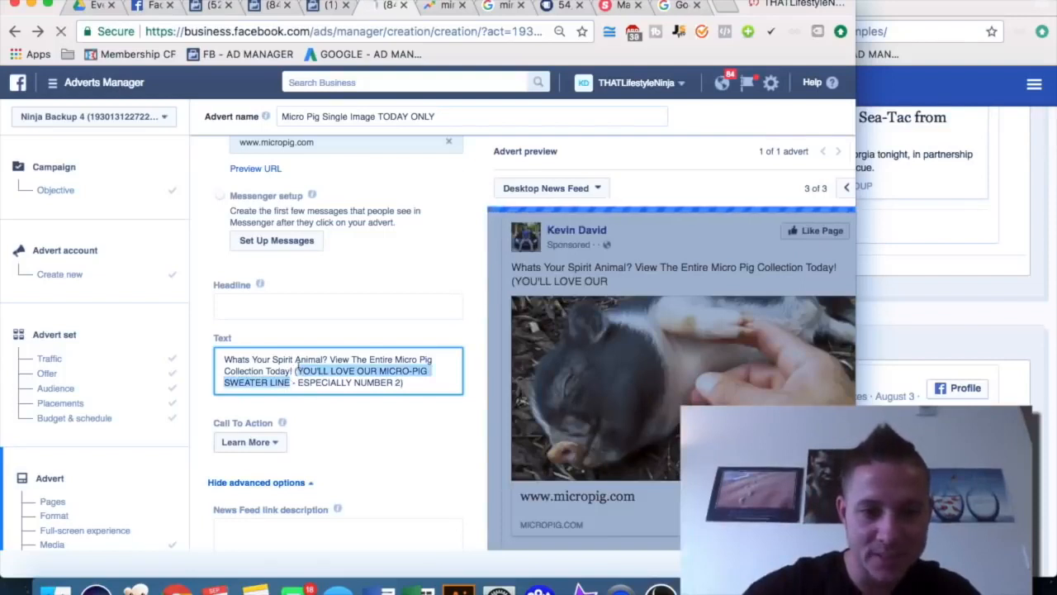
{"action": "type", "text": "(YOU"}
{"action": "key", "text": "BackSpace"}
{"action": "type", "text": "ou"}
{"action": "key", "text": "BackSpace"}
{"action": "key", "text": "BackSpace"}
{"action": "key", "text": "BackSpace"}
{"action": "type", "text": "ou'll love o"}
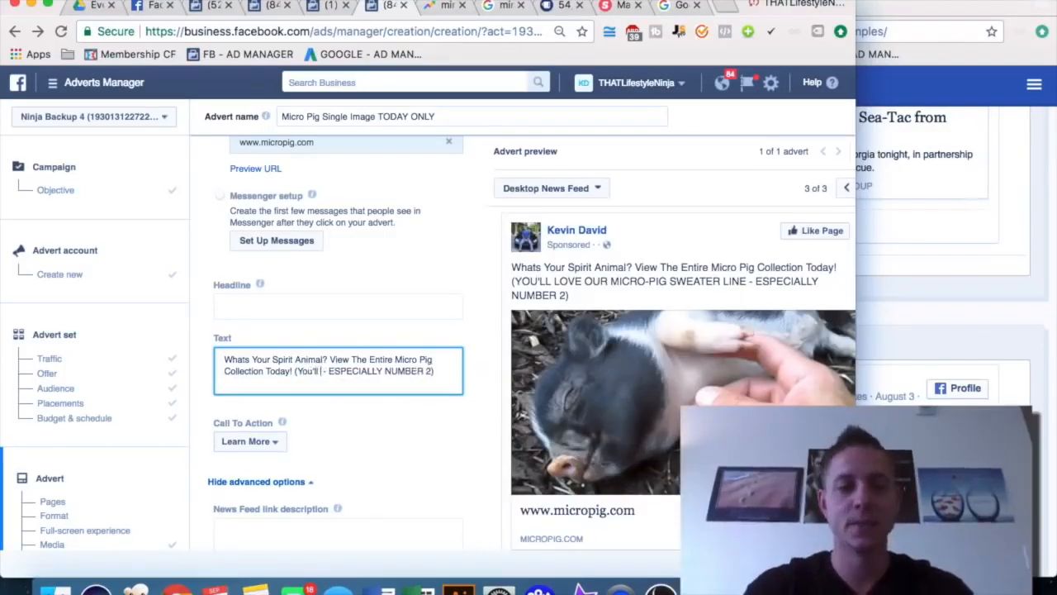
{"action": "type", "text": "ur Micro "}
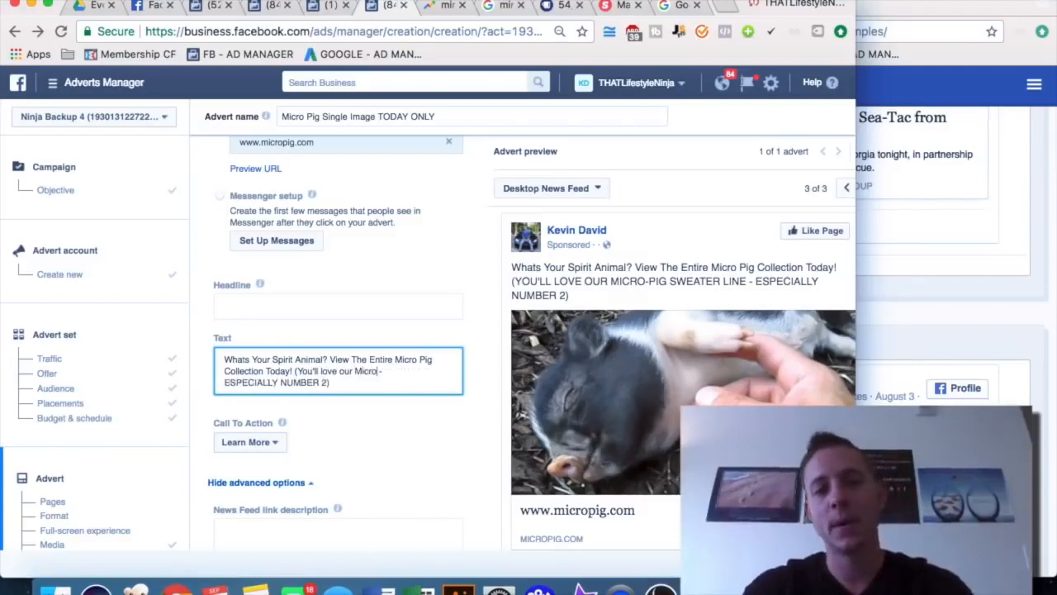
{"action": "type", "text": "-Pig Sweater Collection -"}
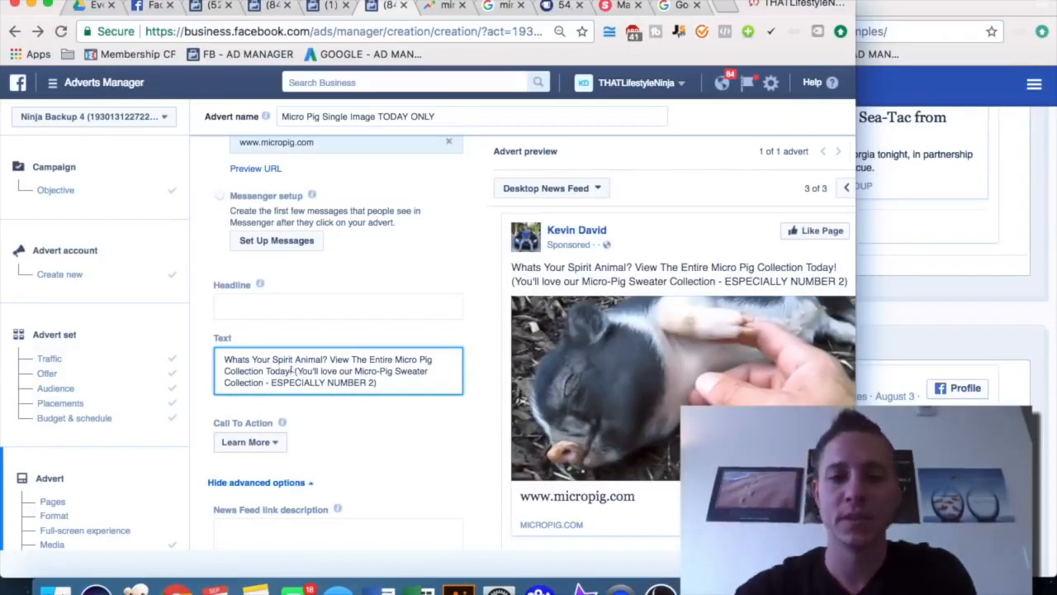
- Prefix the advert's text with "[TODAY ONLY]" and delete the bracketed sentence about the Micro-Pig Sweater Collection
{"action": "left_click", "coordinate": [223, 359]}
{"action": "type", "text": "TODAY ONLY"}
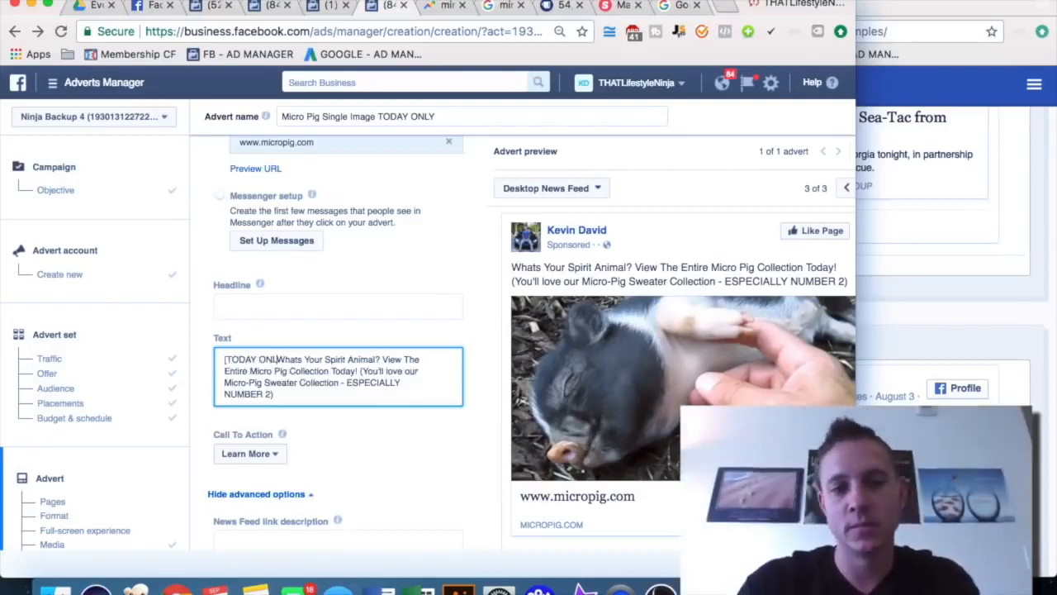
{"action": "type", "text": "]"}
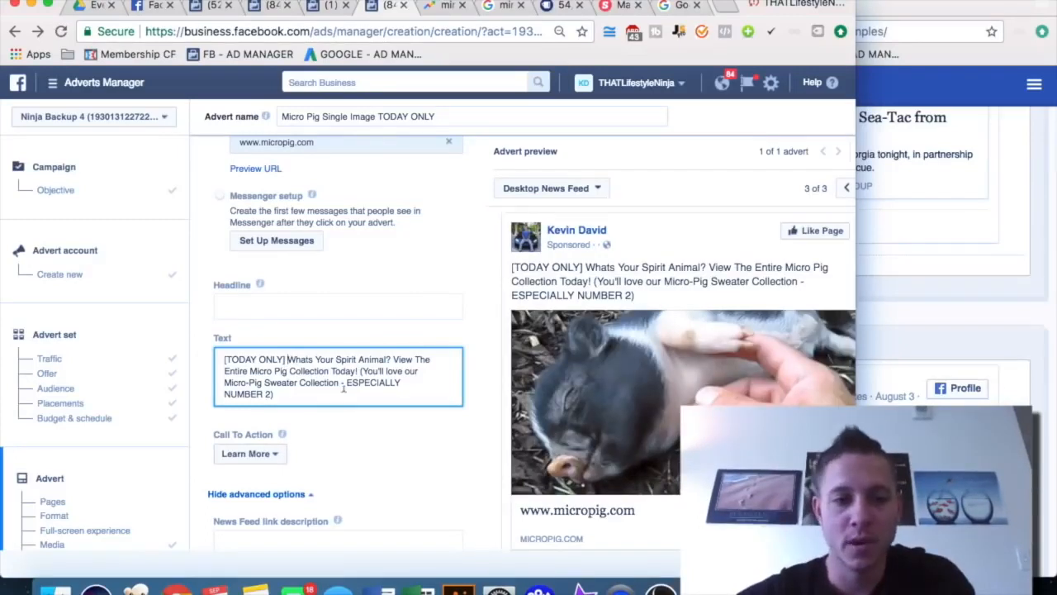
{"action": "left_click_drag", "start_coordinate": [350, 388], "coordinate": [361, 364]}
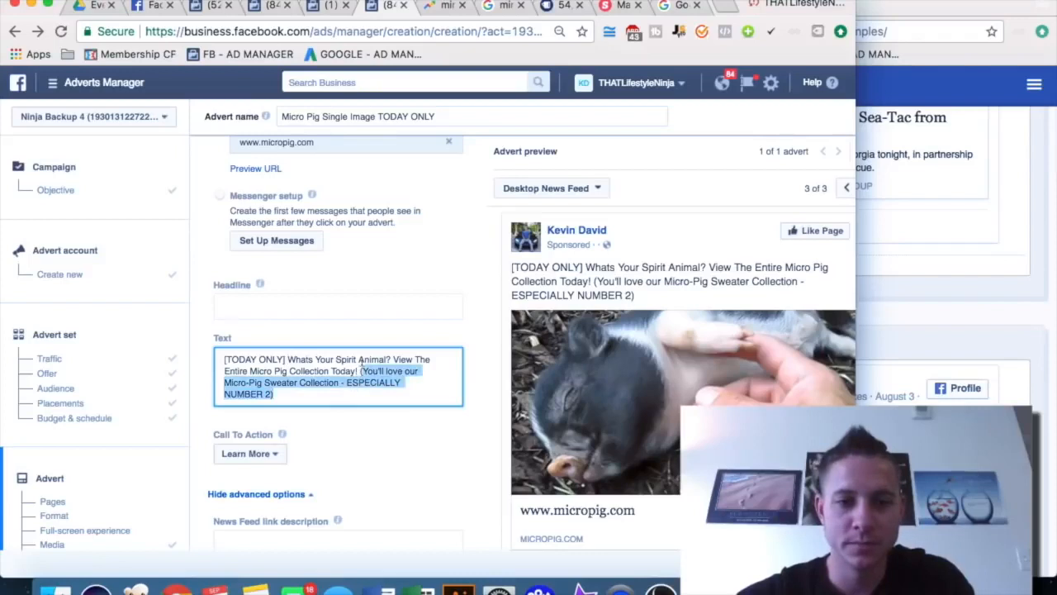
{"action": "key", "text": "BackSpace"}
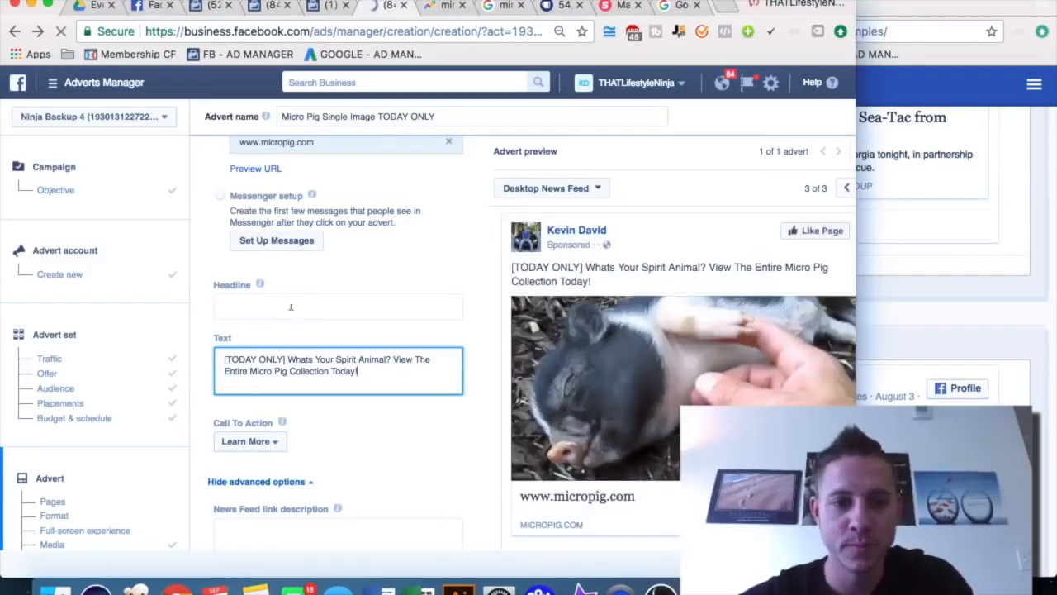
- Check the AdEspresso Puppies Make Me Happy example and set the advert's headline to "Women's Magazine Study: Pigs Make You Happier!"
{"action": "left_click", "coordinate": [1016, 318]}
{"action": "scroll", "coordinate": [1016, 319], "scroll_direction": "down", "scroll_amount": 20}
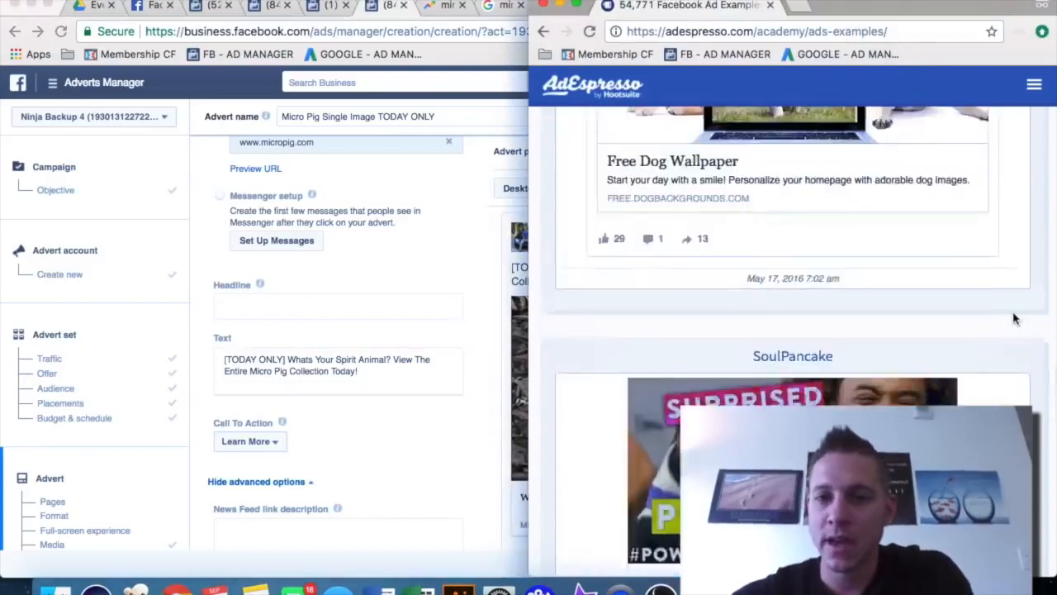
{"action": "scroll", "coordinate": [1016, 319], "scroll_direction": "down", "scroll_amount": 15}
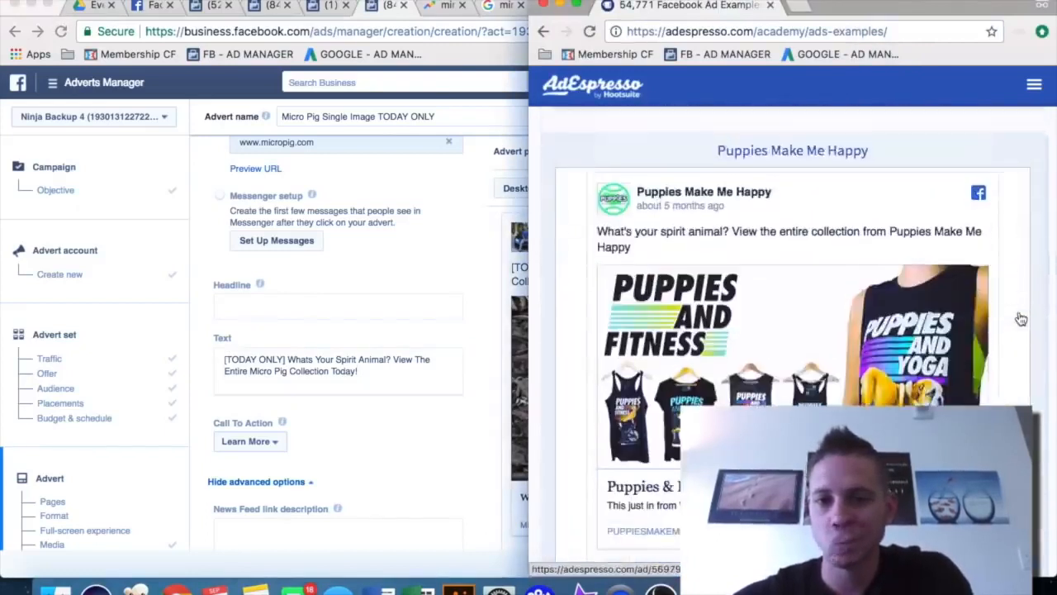
{"action": "left_click", "coordinate": [226, 310]}
{"action": "left_click", "coordinate": [242, 305]}
{"action": "type", "text": "Women's Maga"}
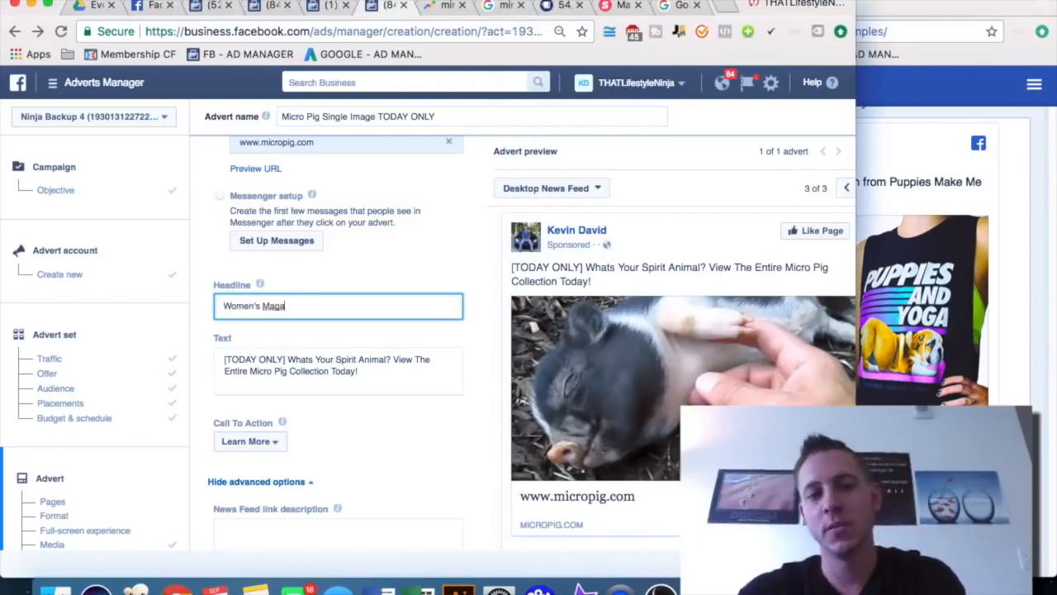
{"action": "type", "text": "zine STuid"}
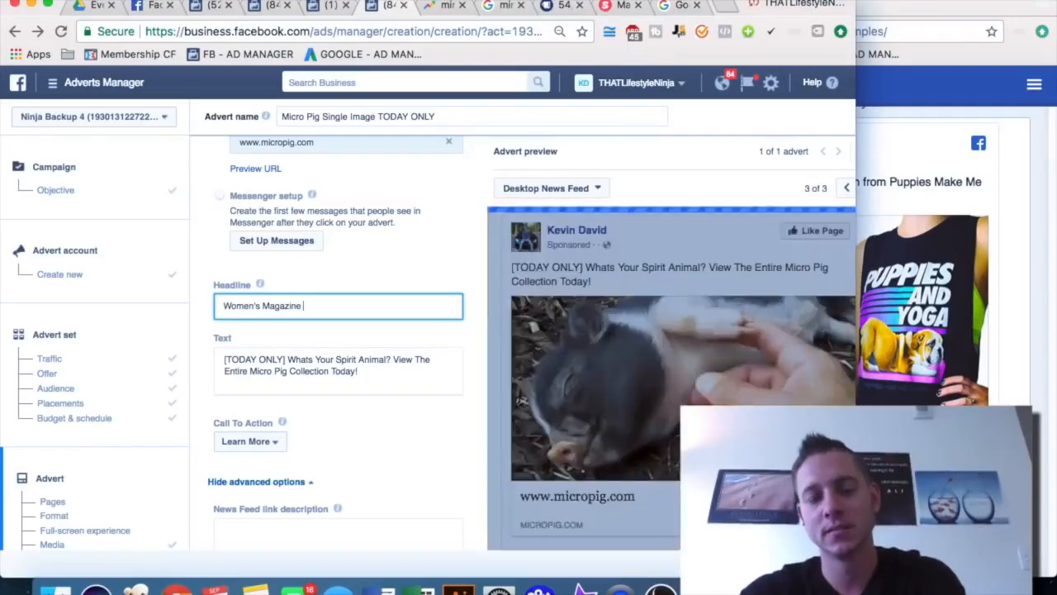
{"action": "key", "text": "BackSpace"}
{"action": "key", "text": "BackSpace"}
{"action": "key", "text": "BackSpace"}
{"action": "key", "text": "BackSpace"}
{"action": "type", "text": "tudy: Pigs Make You Happier!"}
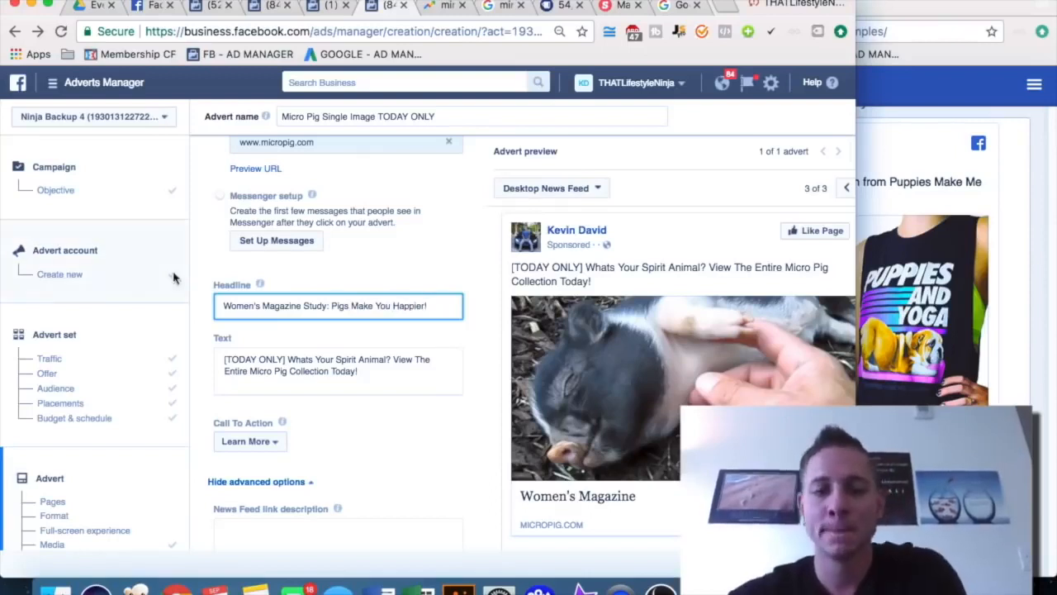
- Widen the Adverts Manager window and review the advert's preview, advanced options and tracking settings
{"action": "scroll", "coordinate": [401, 400], "scroll_direction": "down", "scroll_amount": 1}
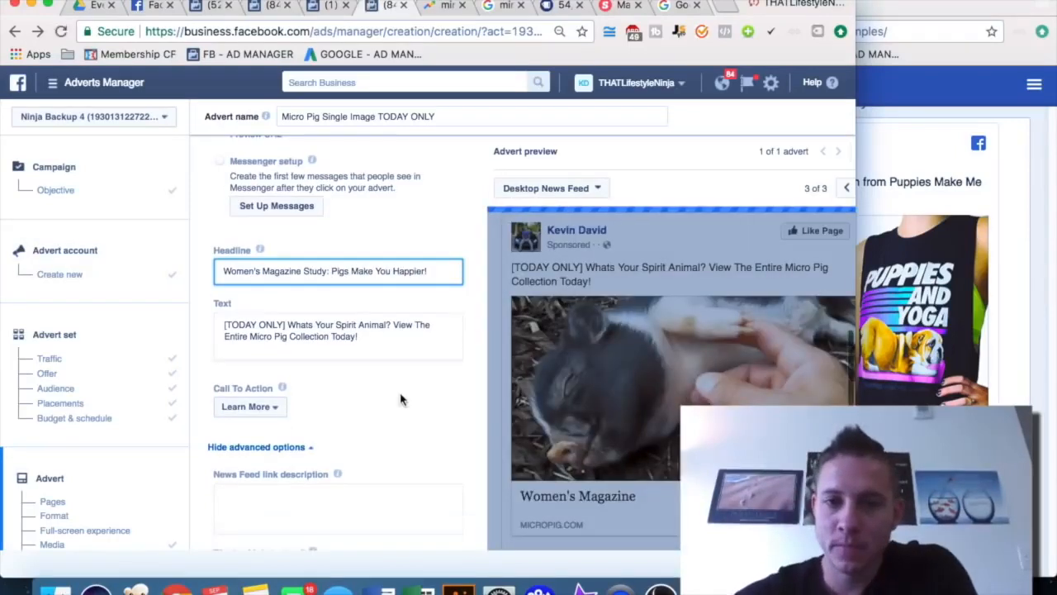
{"action": "left_click_drag", "start_coordinate": [727, 3], "coordinate": [761, 1]}
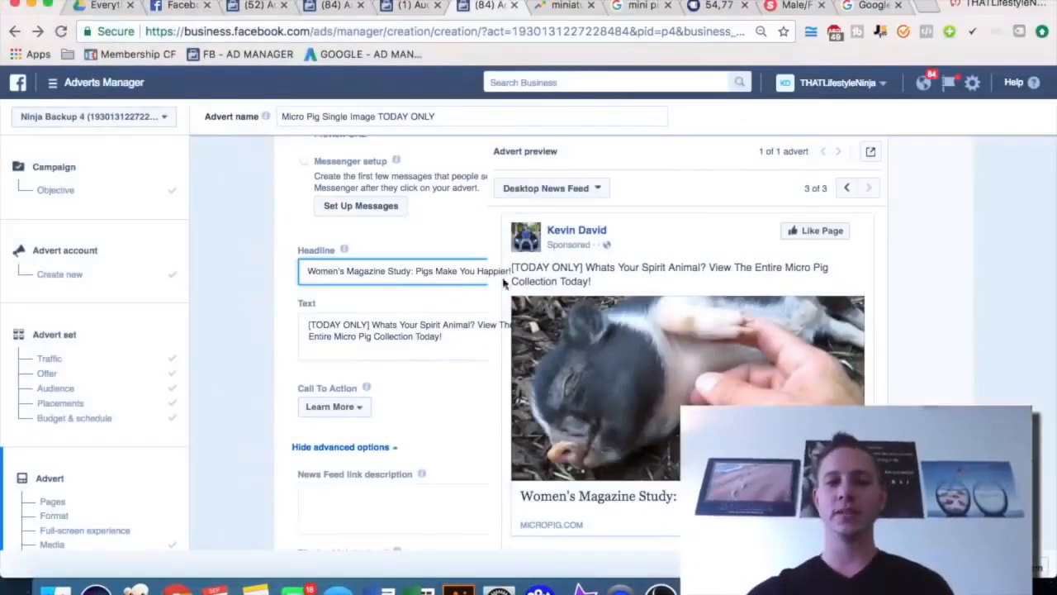
{"action": "left_click", "coordinate": [982, 334]}
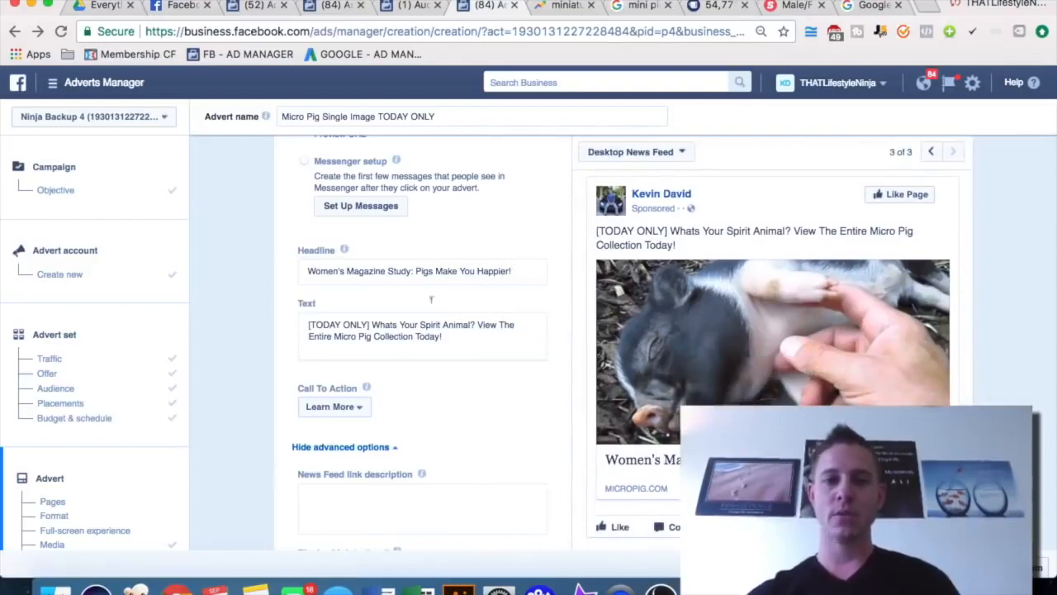
{"action": "scroll", "coordinate": [431, 299], "scroll_direction": "up", "scroll_amount": 5}
{"action": "scroll", "coordinate": [490, 314], "scroll_direction": "down", "scroll_amount": 3}
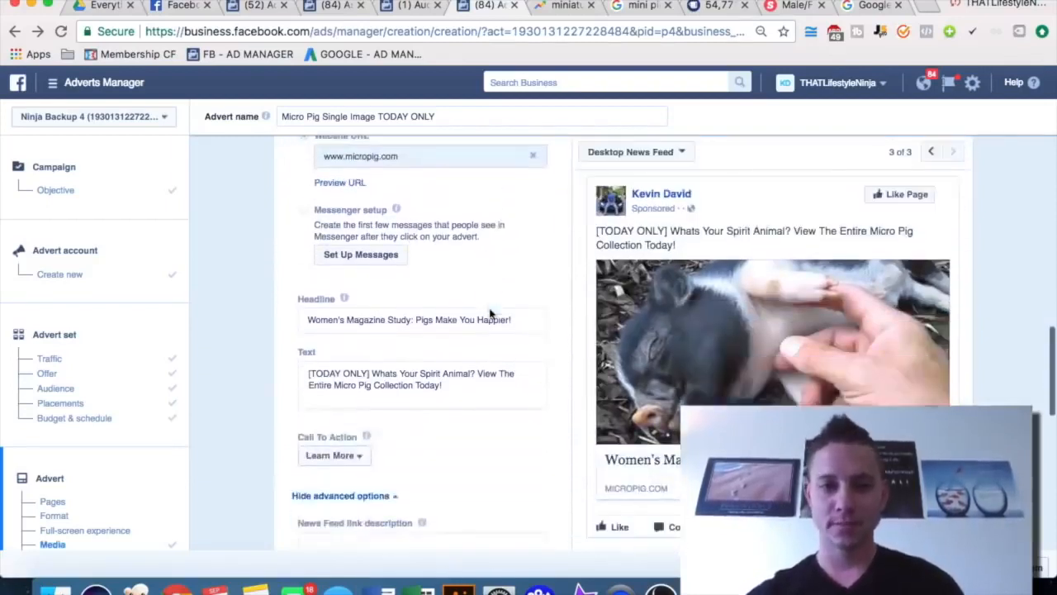
{"action": "scroll", "coordinate": [388, 314], "scroll_direction": "down", "scroll_amount": 4}
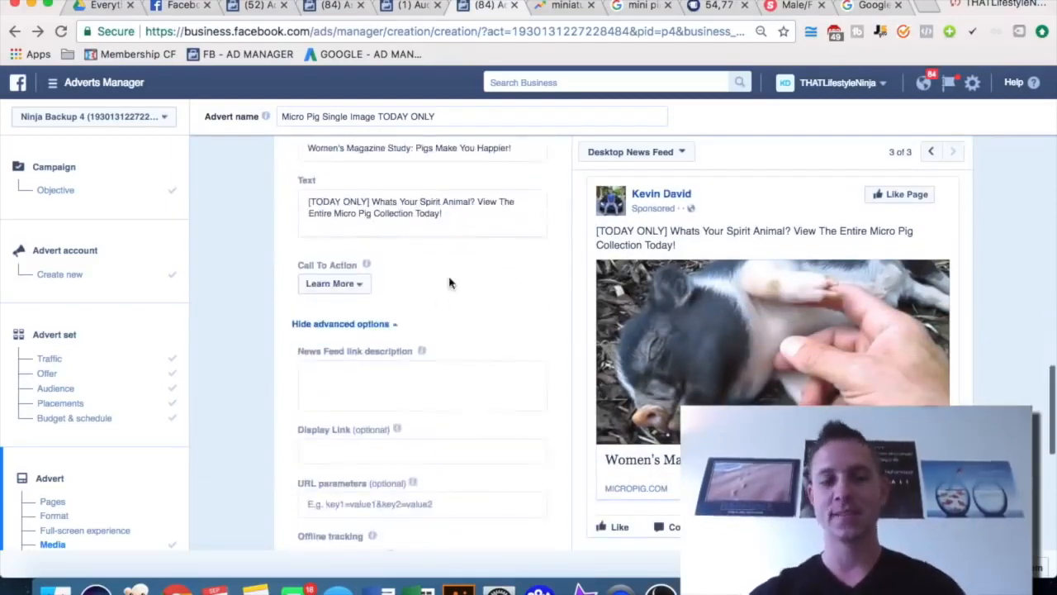
{"action": "scroll", "coordinate": [451, 279], "scroll_direction": "down", "scroll_amount": 7}
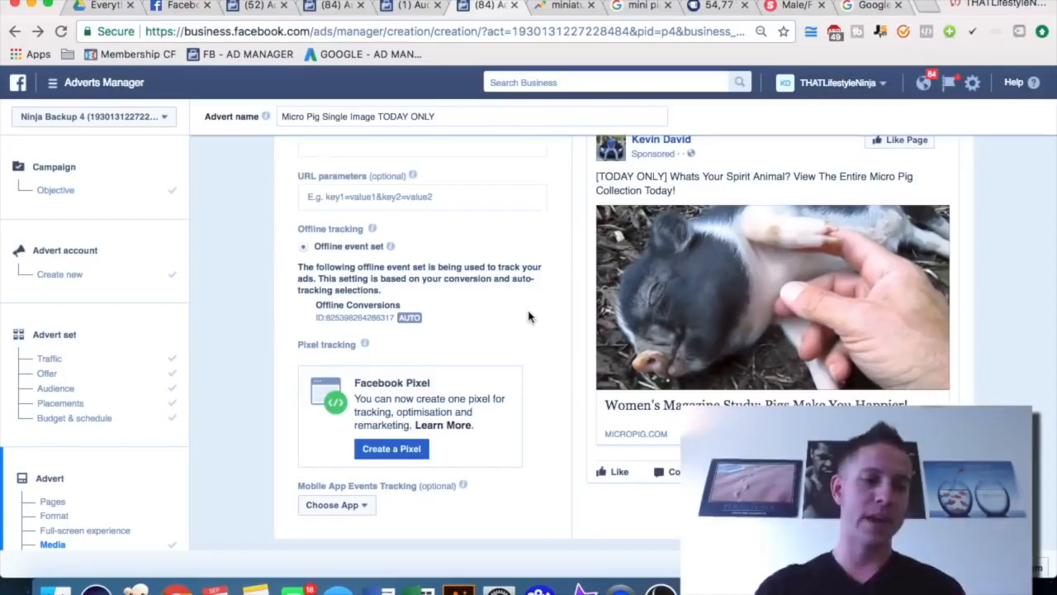
- Check the advert's pixel tracking section and open the advert account's Pixels page among the business tools
{"action": "scroll", "coordinate": [529, 317], "scroll_direction": "down", "scroll_amount": 1}
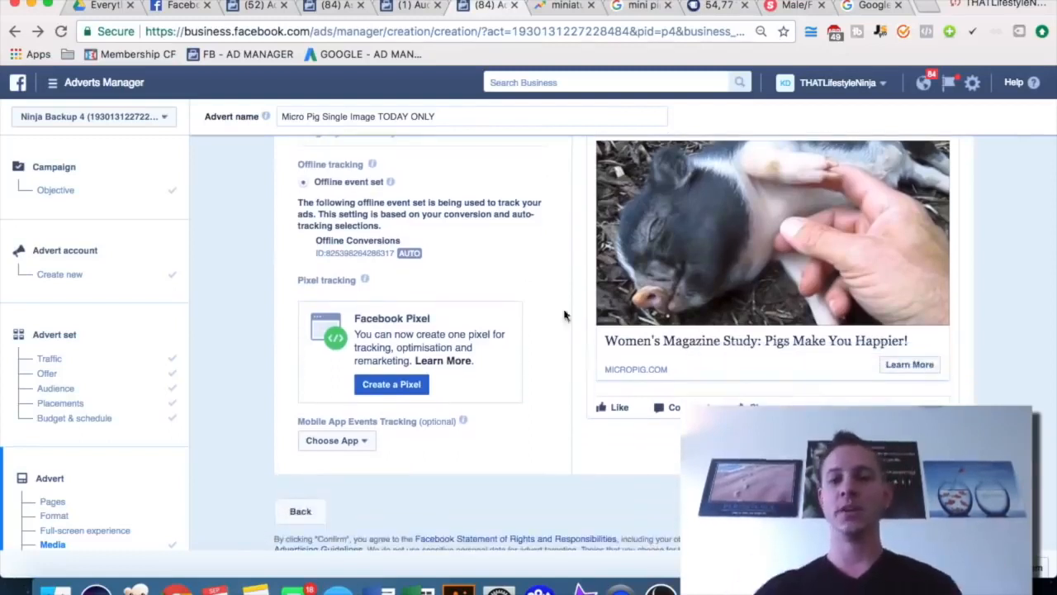
{"action": "scroll", "coordinate": [528, 343], "scroll_direction": "down", "scroll_amount": 1}
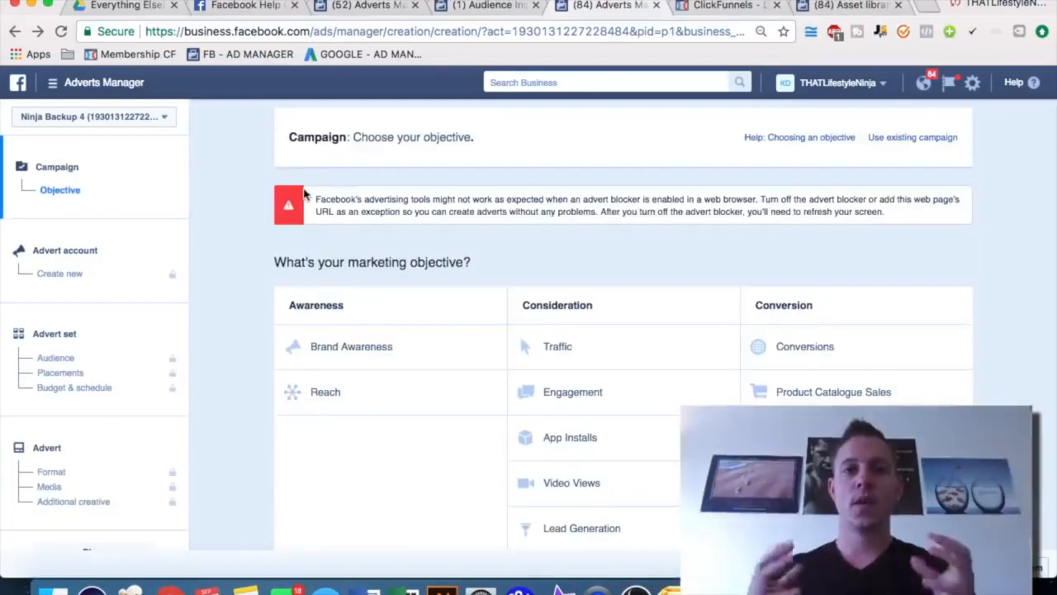
{"action": "left_click", "coordinate": [59, 83]}
{"action": "left_click", "coordinate": [124, 373]}
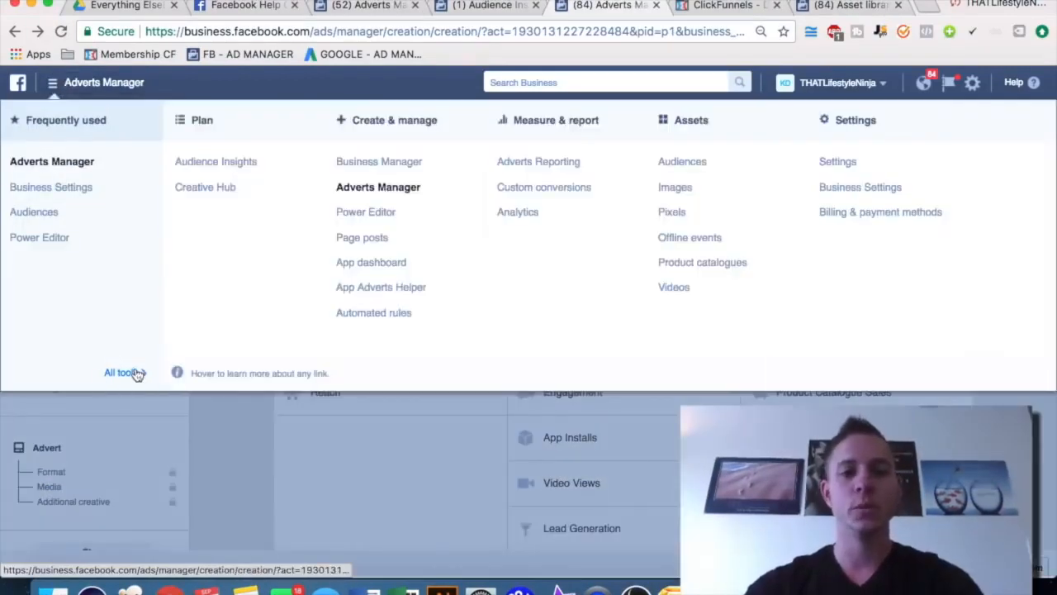
{"action": "left_click", "coordinate": [673, 213]}
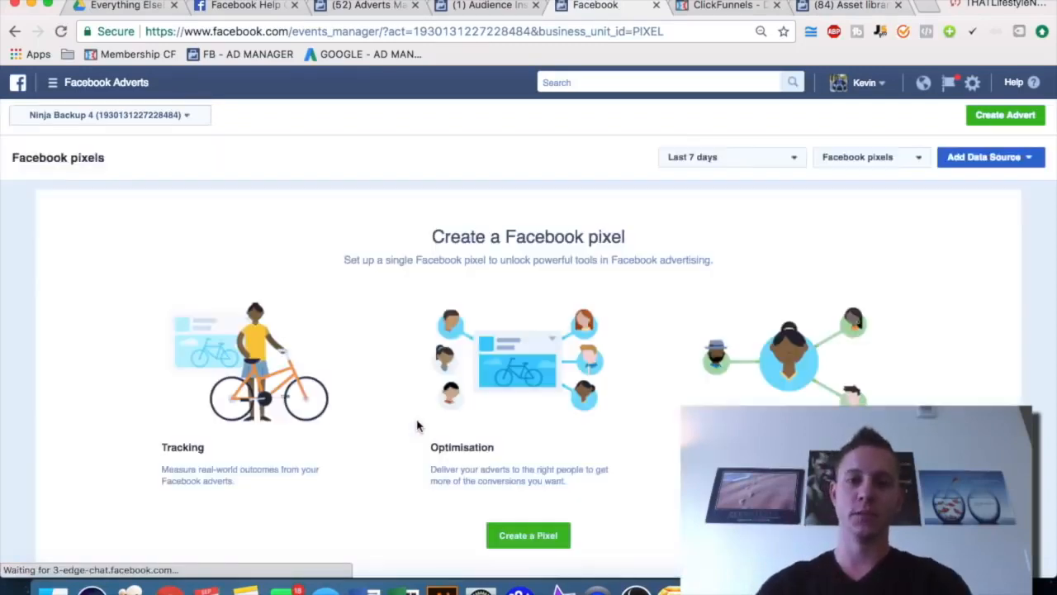
- Create a Facebook pixel for the advert account and name it "KD Pixel"
{"action": "left_click", "coordinate": [517, 537]}
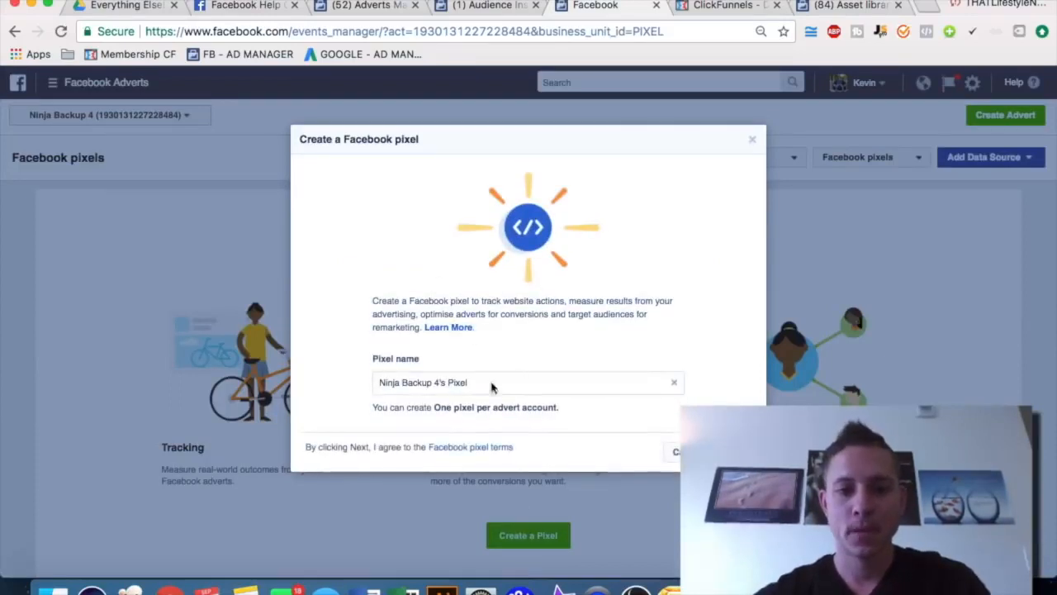
{"action": "triple_click", "coordinate": [489, 380]}
{"action": "type", "text": "MicroP"}
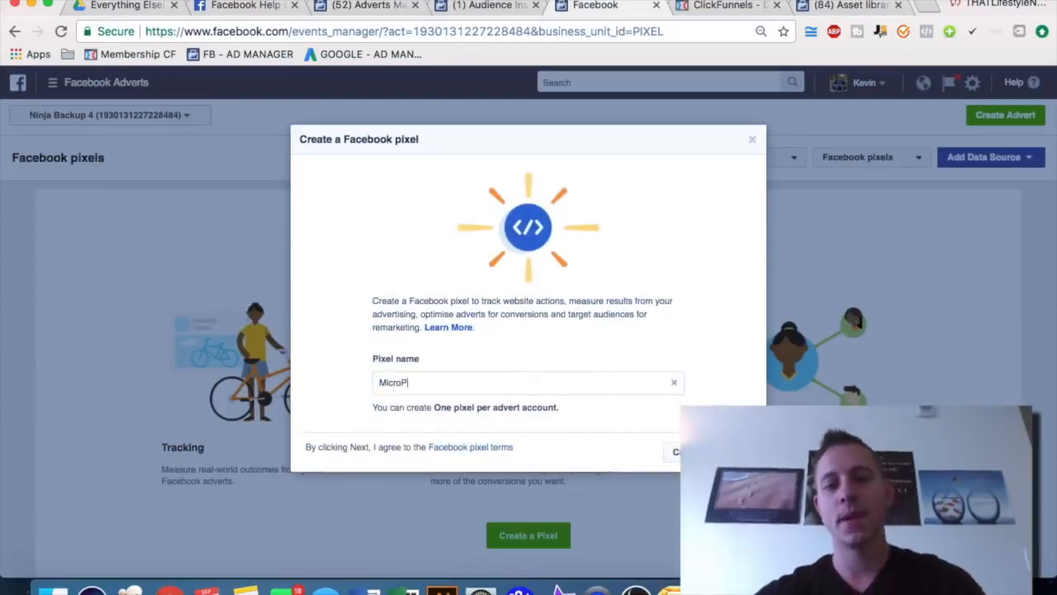
{"action": "type", "text": "igPixel"}
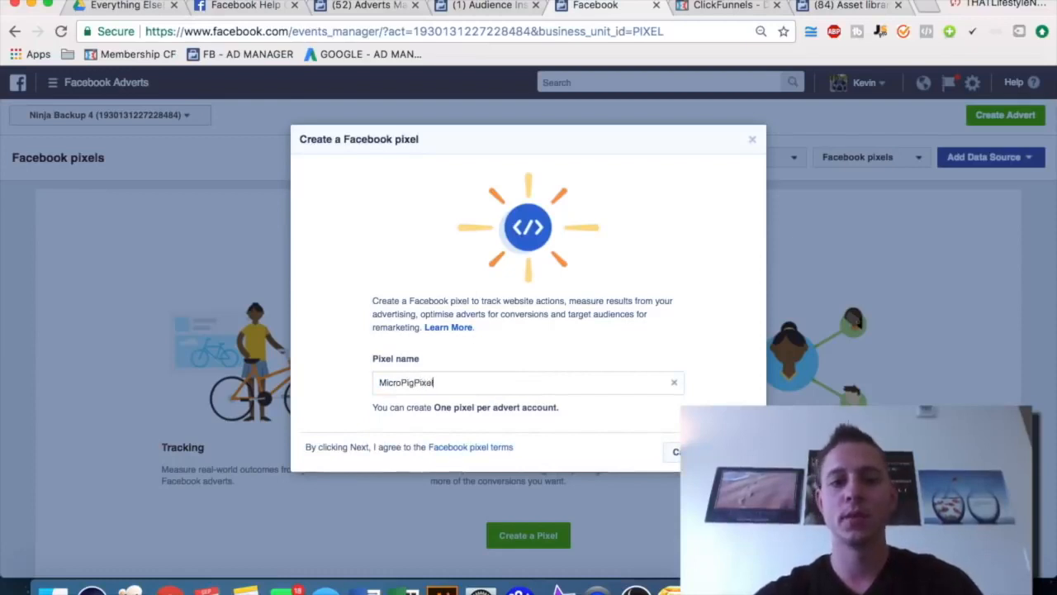
{"action": "key", "text": "super+a"}
{"action": "type", "text": "K"}
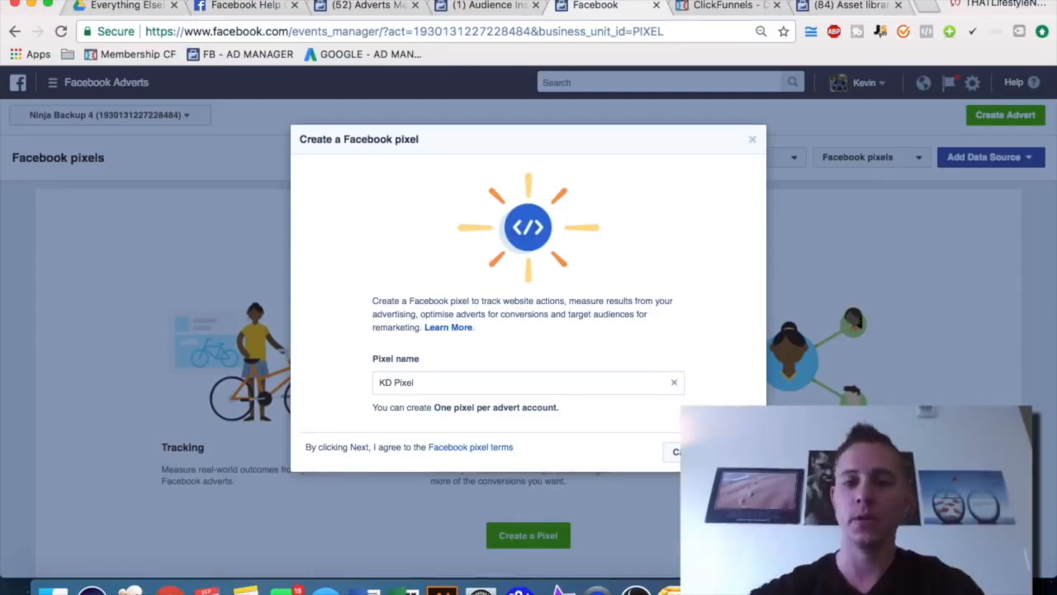
{"action": "left_click", "coordinate": [737, 452]}
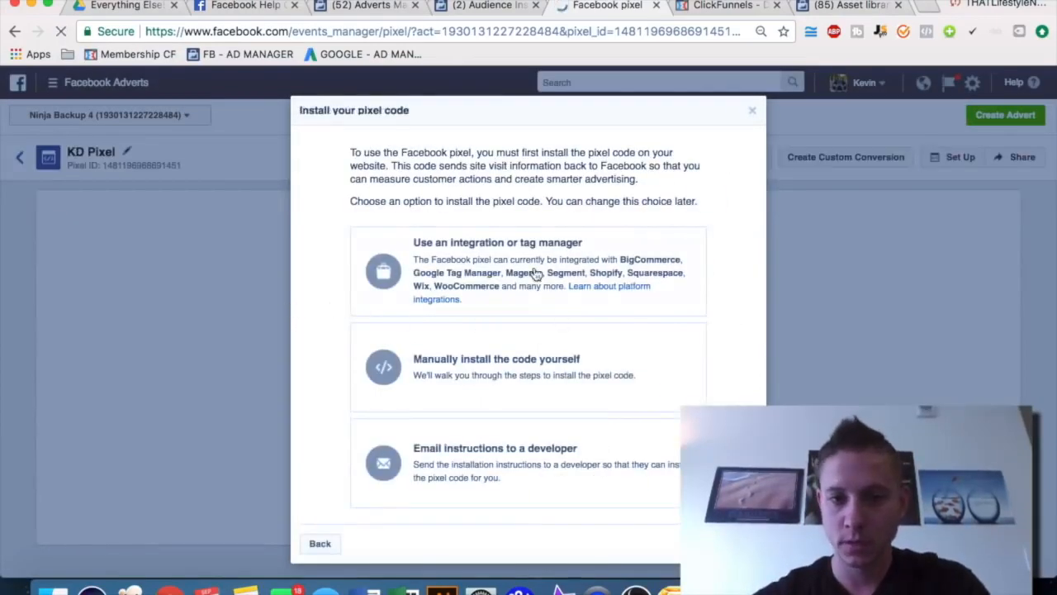
- Choose manual installation for KD Pixel and copy its entire base code to the clipboard
{"action": "left_click", "coordinate": [538, 348]}
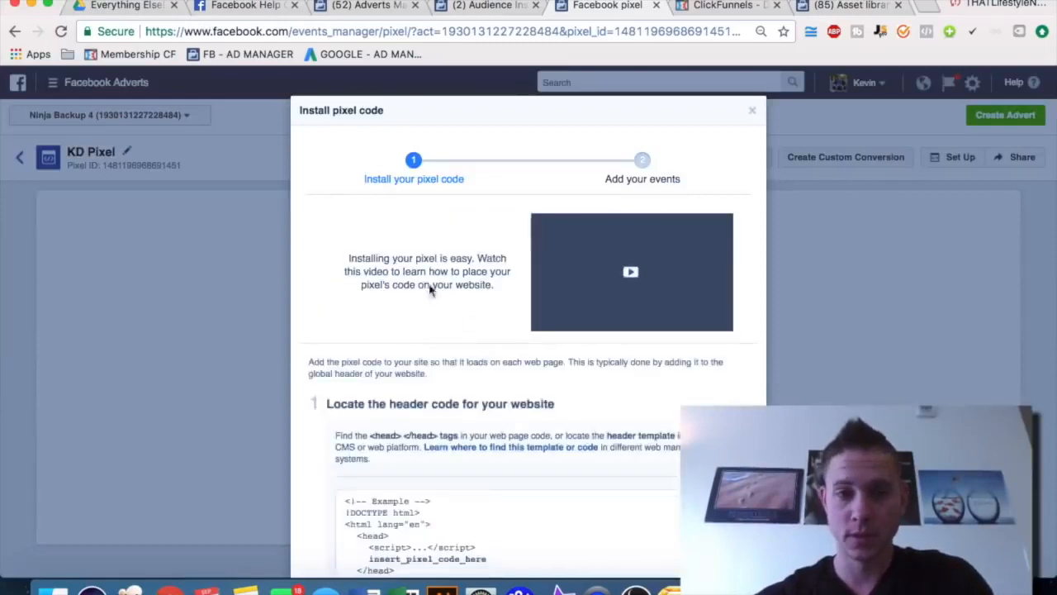
{"action": "scroll", "coordinate": [417, 272], "scroll_direction": "down", "scroll_amount": 1}
{"action": "scroll", "coordinate": [330, 267], "scroll_direction": "down", "scroll_amount": 1}
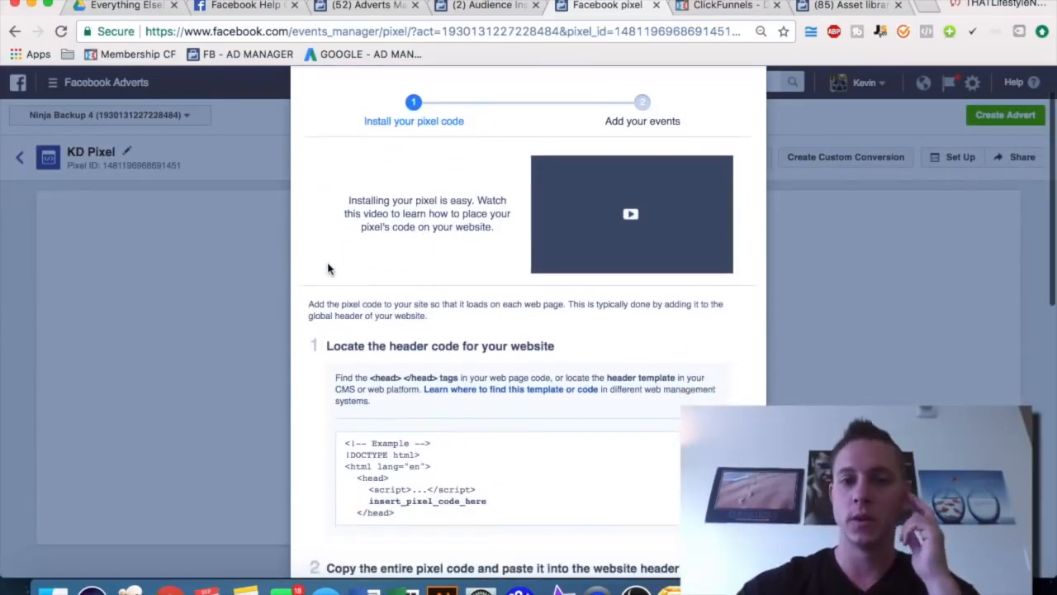
{"action": "scroll", "coordinate": [349, 224], "scroll_direction": "down", "scroll_amount": 4}
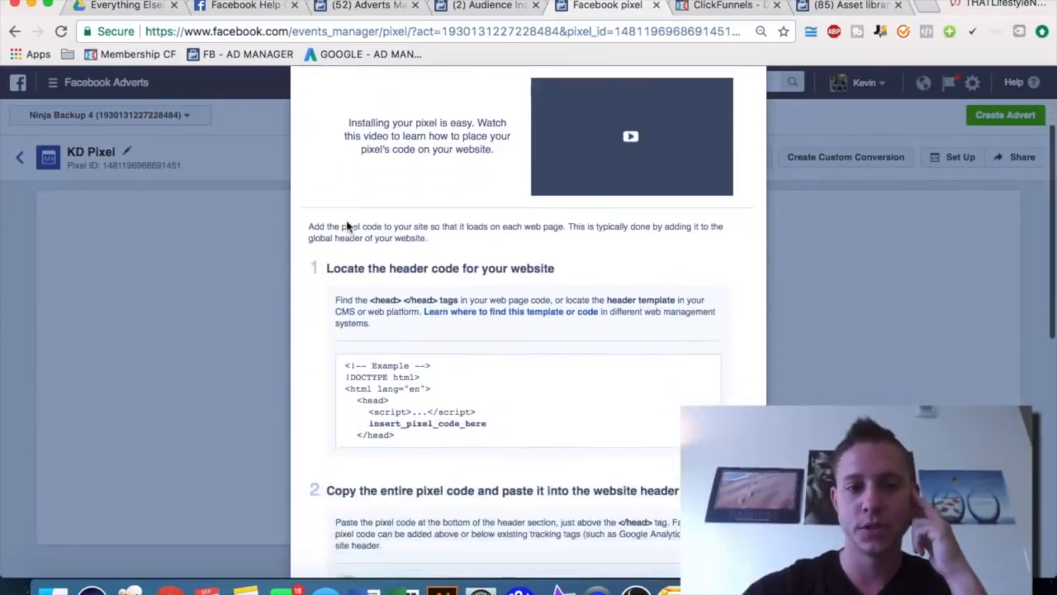
{"action": "scroll", "coordinate": [347, 221], "scroll_direction": "down", "scroll_amount": 6}
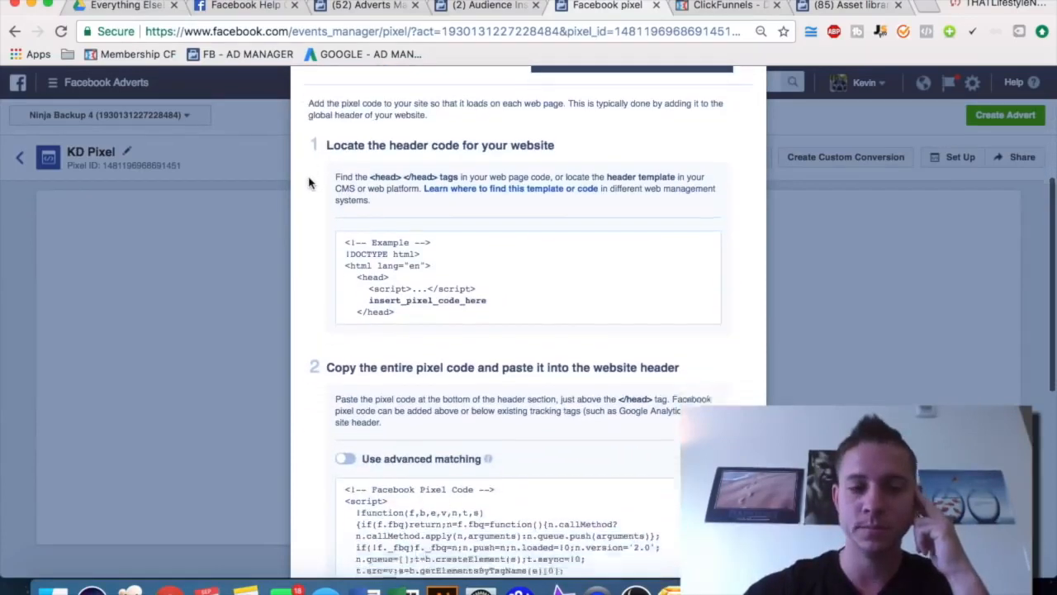
{"action": "scroll", "coordinate": [310, 182], "scroll_direction": "down", "scroll_amount": 2}
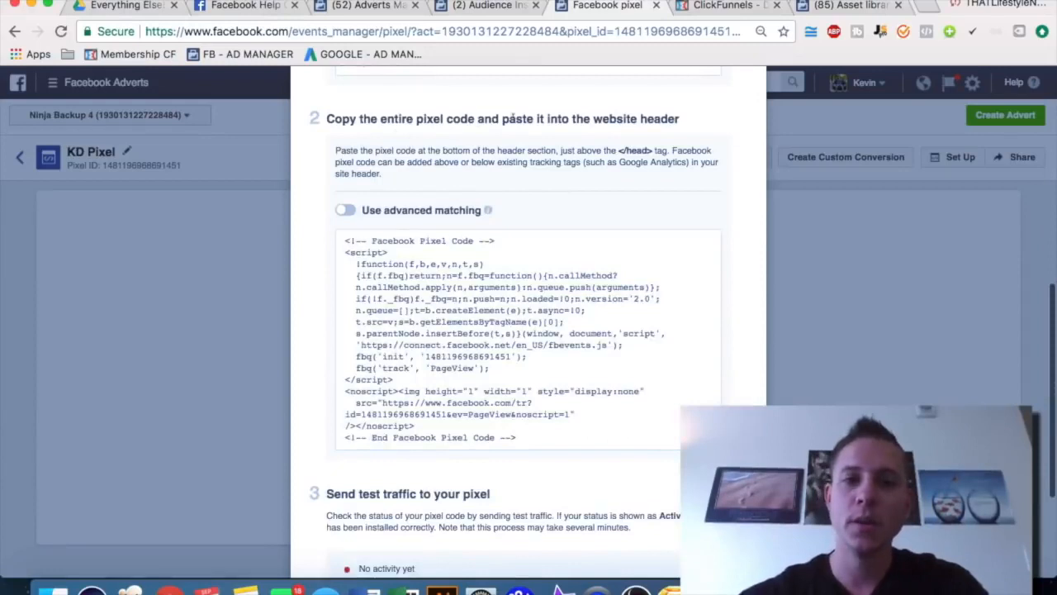
{"action": "left_click", "coordinate": [476, 298]}
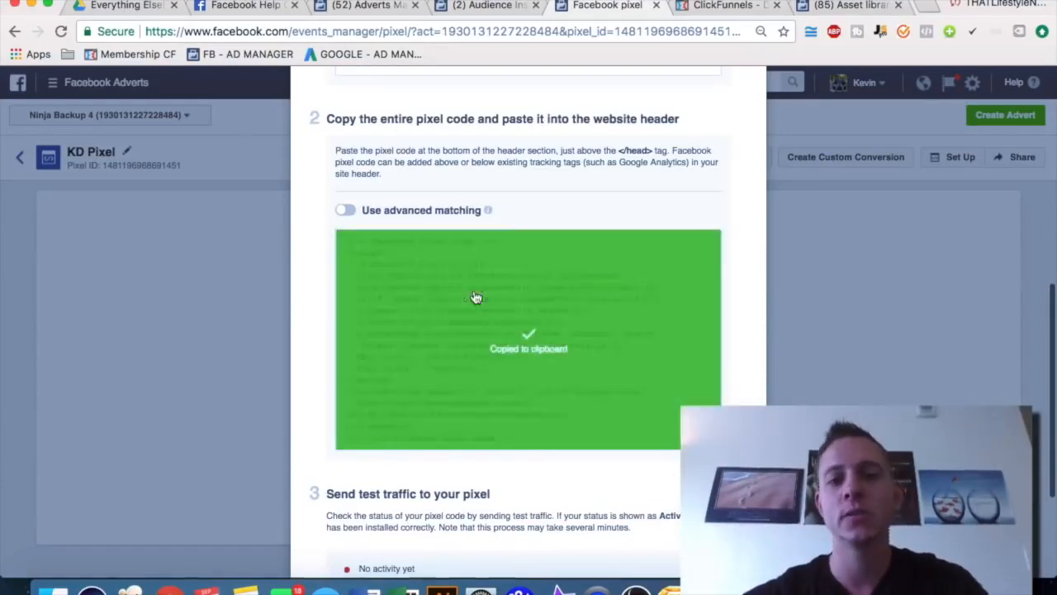
- Switch to ClickFunnels, open the Amazon FBA Ninja Full Course funnel's settings and examine its head tracking code
{"action": "left_click", "coordinate": [714, 10]}
{"action": "mouse_move", "coordinate": [561, 89]}
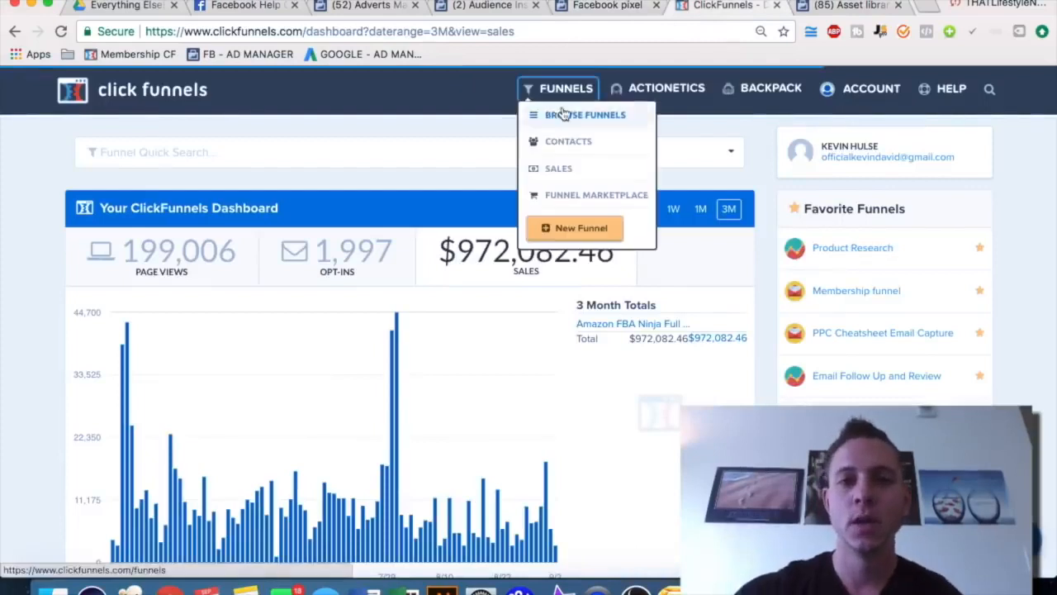
{"action": "left_click", "coordinate": [558, 113]}
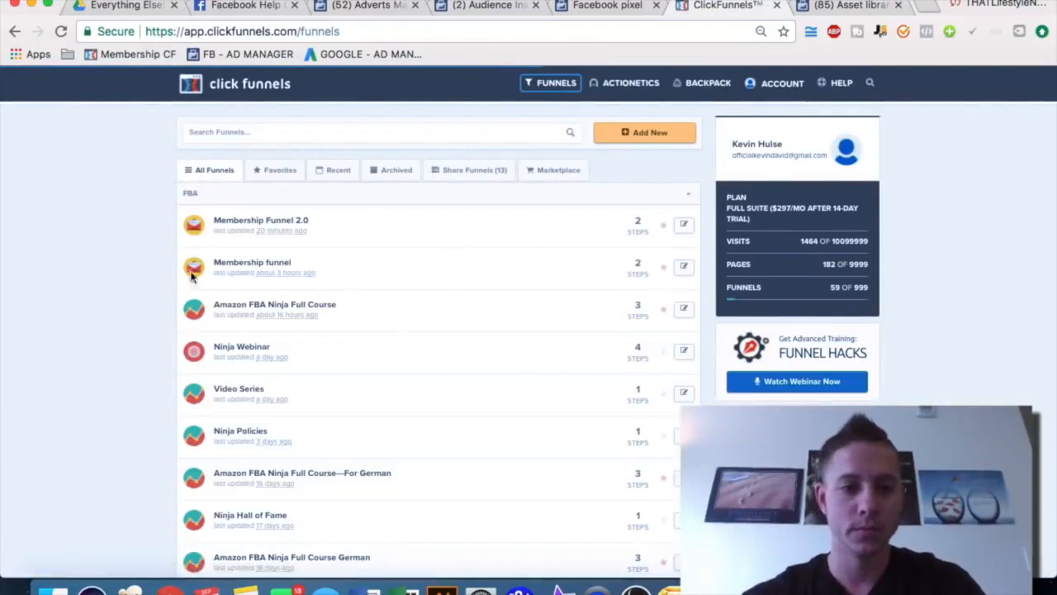
{"action": "left_click", "coordinate": [322, 308]}
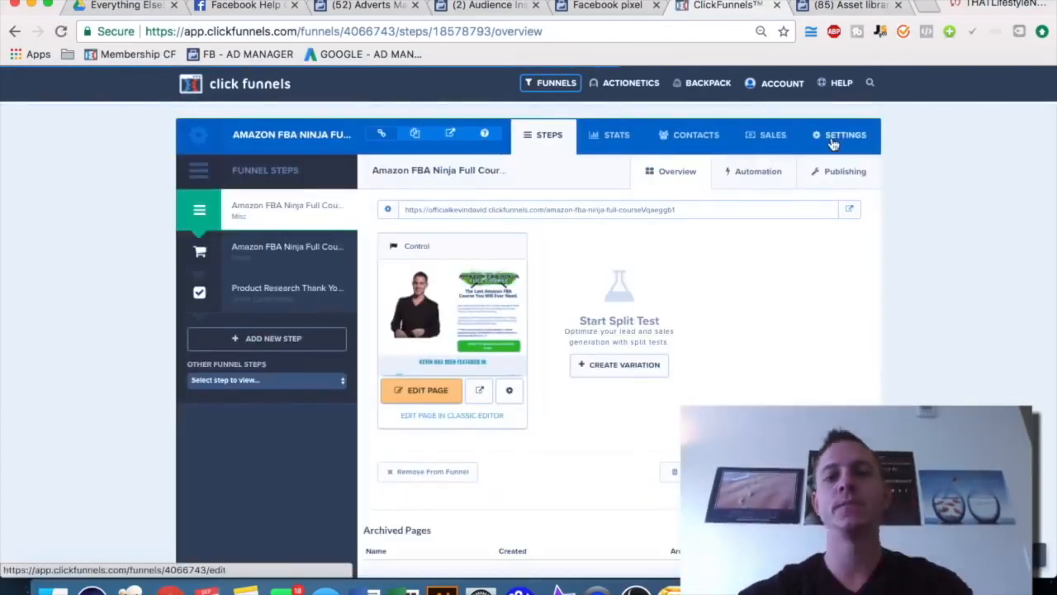
{"action": "left_click", "coordinate": [865, 136]}
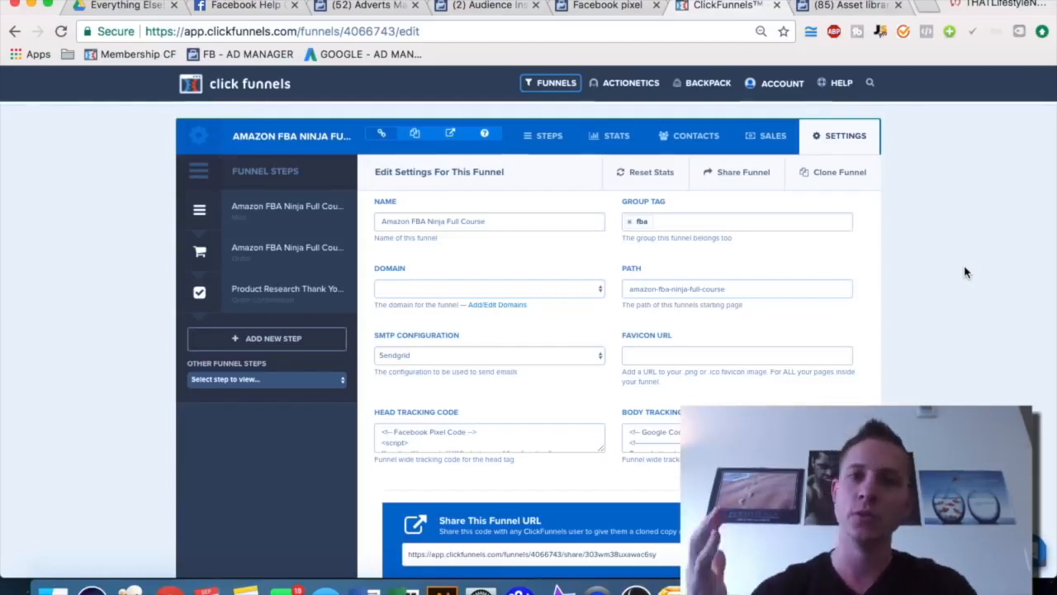
{"action": "scroll", "coordinate": [965, 272], "scroll_direction": "down", "scroll_amount": 1}
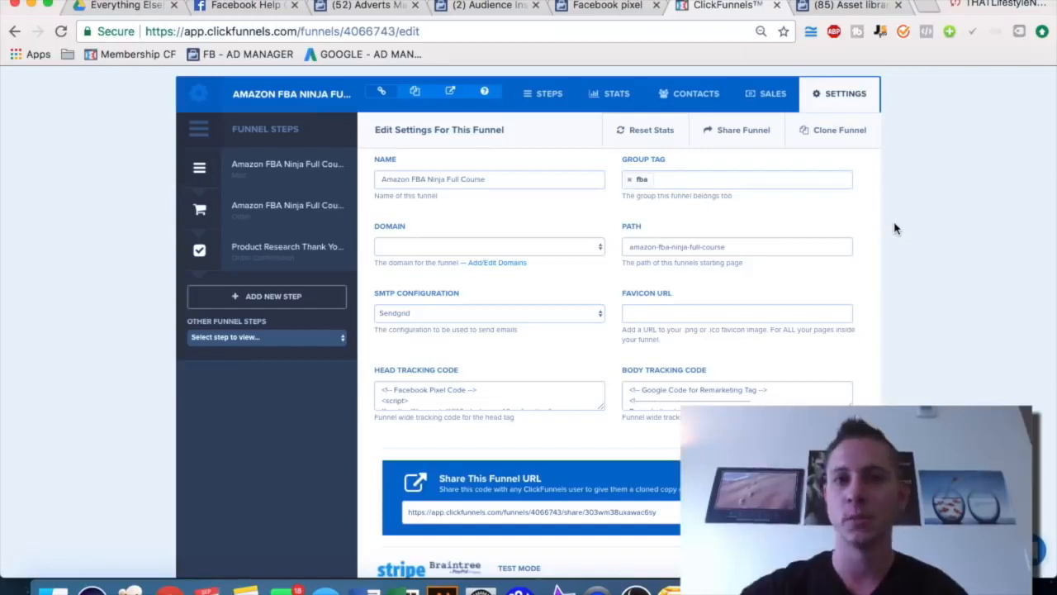
{"action": "scroll", "coordinate": [895, 229], "scroll_direction": "down", "scroll_amount": 1}
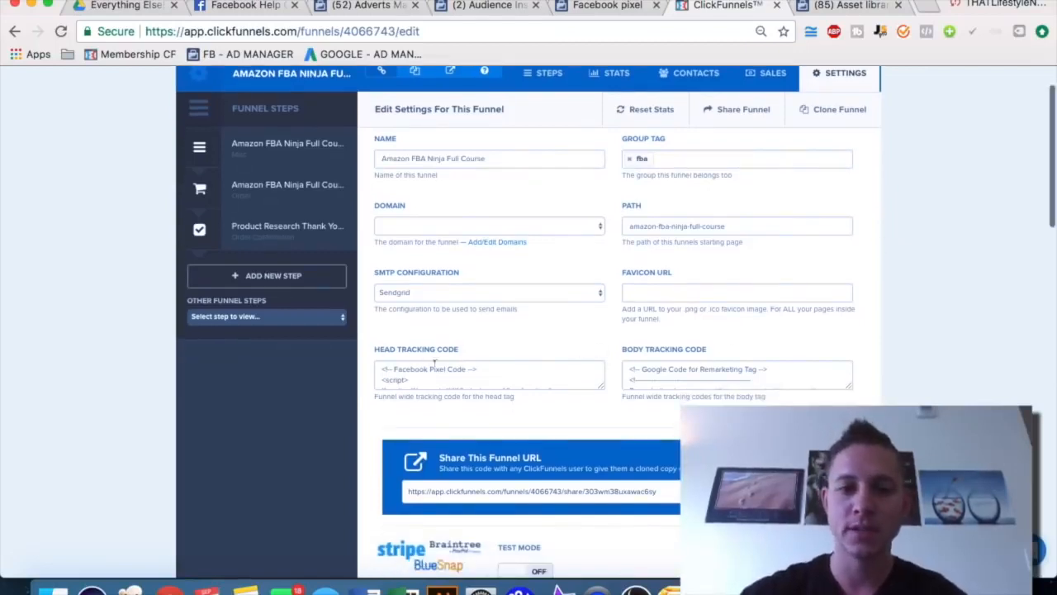
{"action": "scroll", "coordinate": [404, 371], "scroll_direction": "down", "scroll_amount": 3}
{"action": "scroll", "coordinate": [404, 371], "scroll_direction": "up", "scroll_amount": 3}
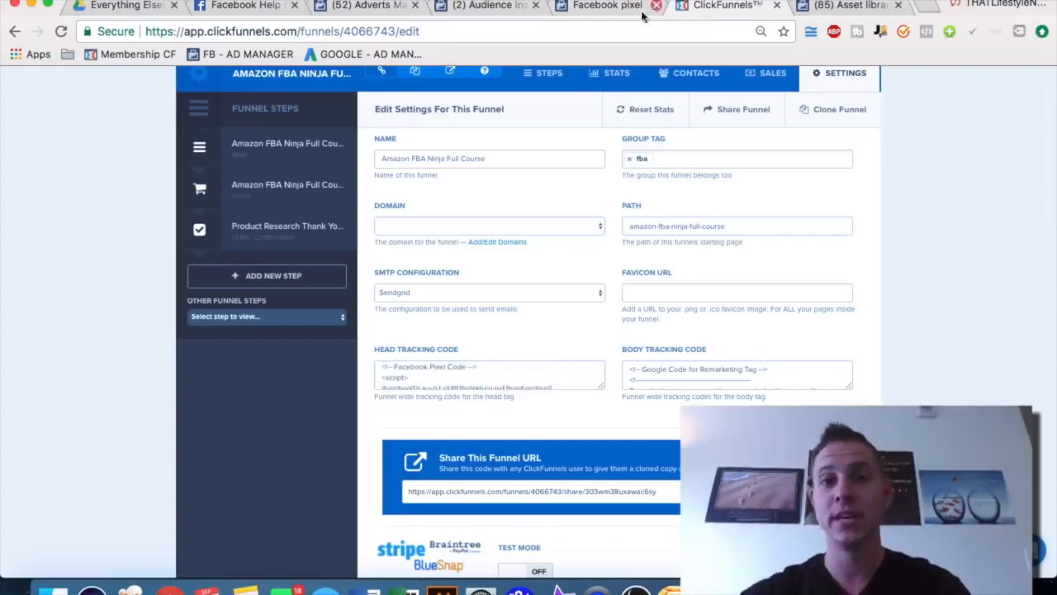
- Copy the KD Pixel base code again from Facebook's installation instructions, rechecking the funnel's tracking code settings in ClickFunnels
{"action": "left_click", "coordinate": [612, 15]}
{"action": "left_click", "coordinate": [520, 330]}
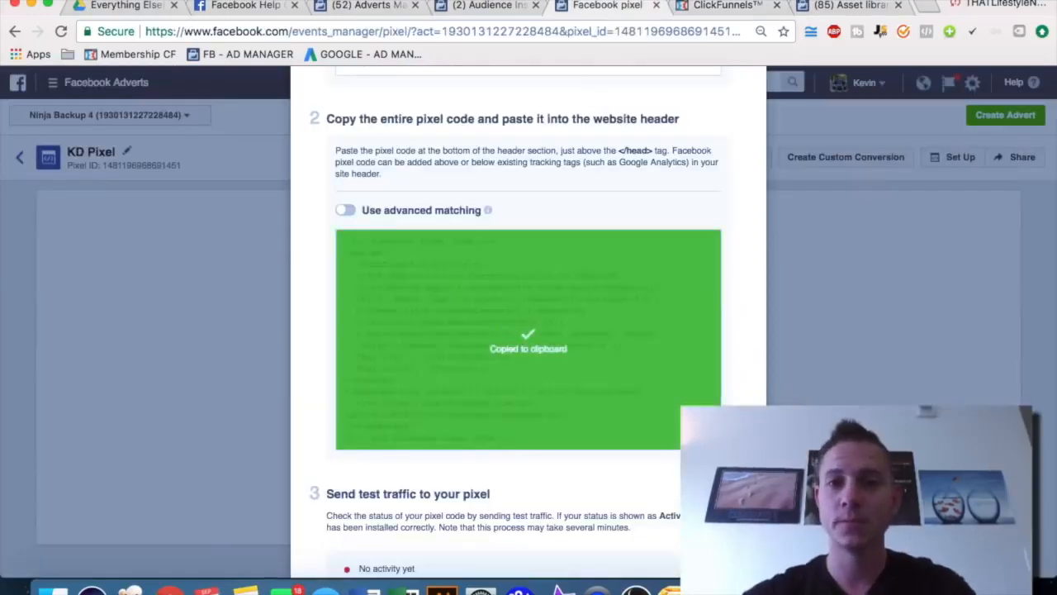
{"action": "left_click", "coordinate": [724, 12]}
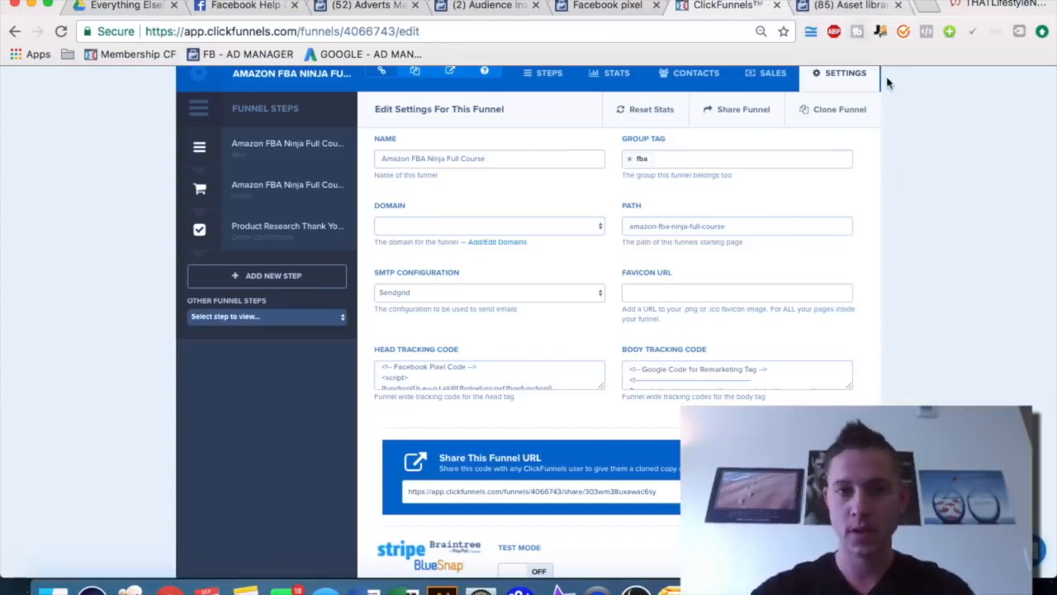
{"action": "left_click", "coordinate": [608, 6]}
{"action": "left_click", "coordinate": [450, 306]}
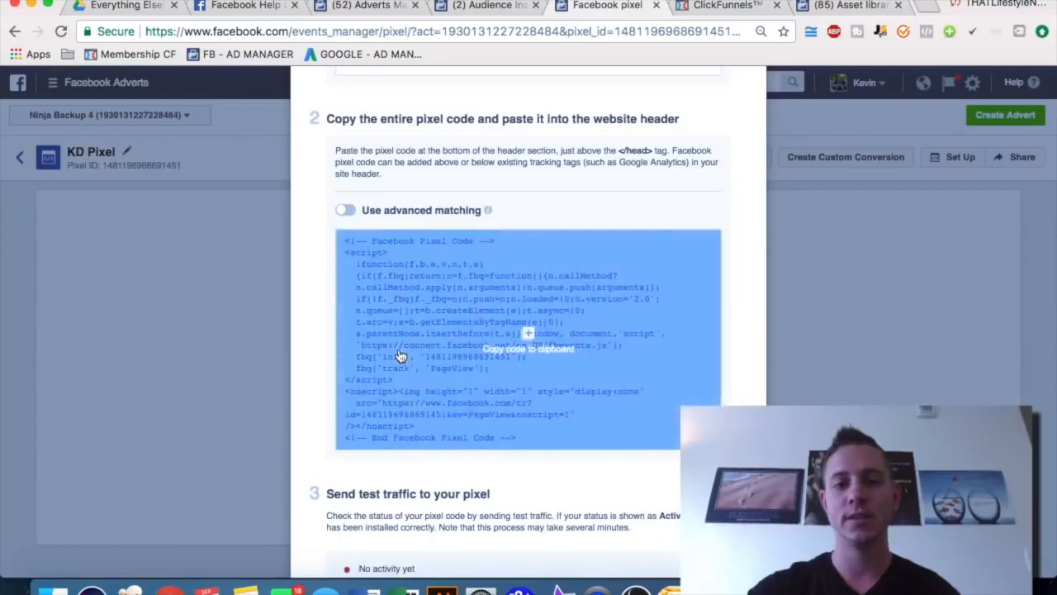
- Advance the pixel setup to its events stage and turn on tracking for Purchase and Complete Registration
{"action": "scroll", "coordinate": [399, 353], "scroll_direction": "down", "scroll_amount": 5}
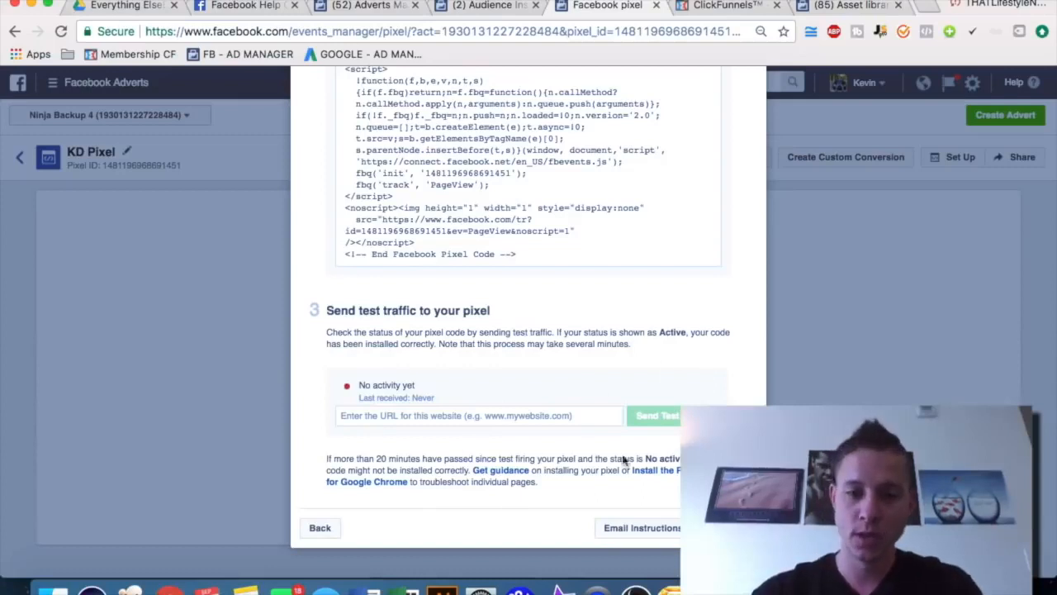
{"action": "left_click", "coordinate": [734, 528]}
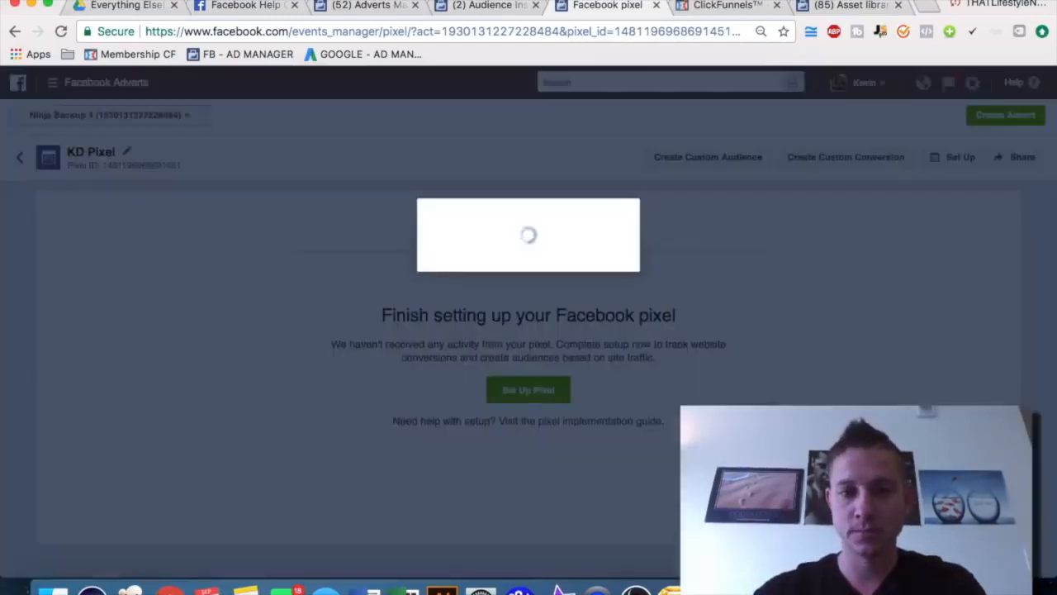
{"action": "scroll", "coordinate": [486, 282], "scroll_direction": "down", "scroll_amount": 3}
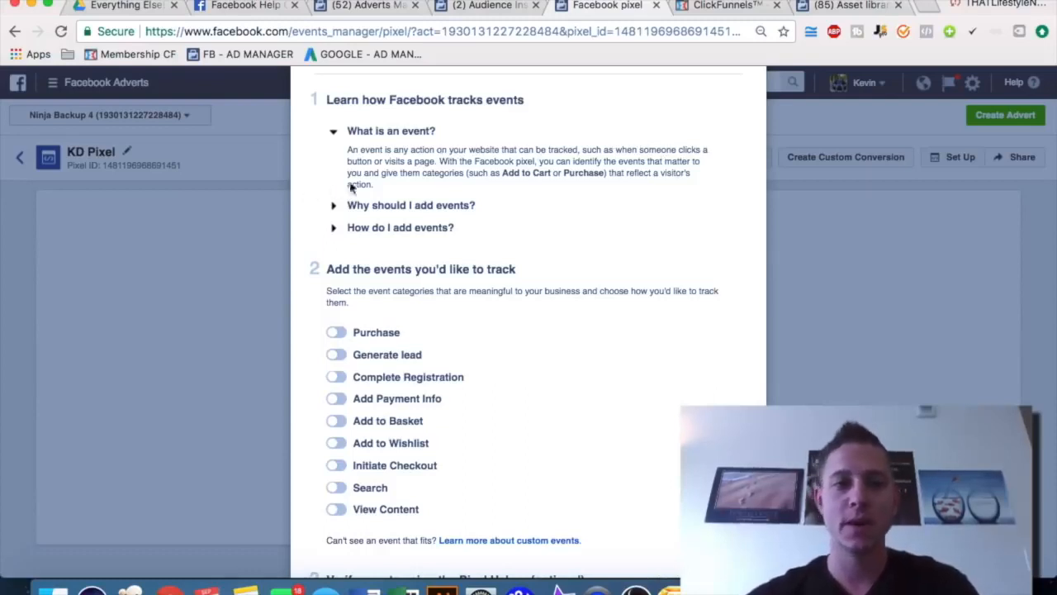
{"action": "left_click", "coordinate": [331, 335]}
{"action": "scroll", "coordinate": [416, 266], "scroll_direction": "down", "scroll_amount": 5}
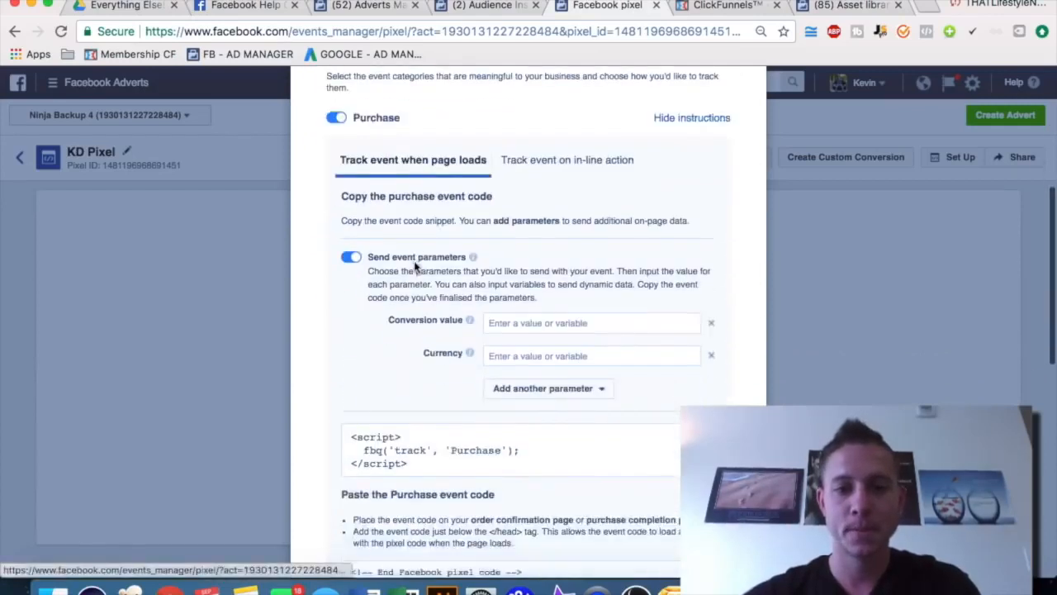
{"action": "scroll", "coordinate": [273, 358], "scroll_direction": "down", "scroll_amount": 6}
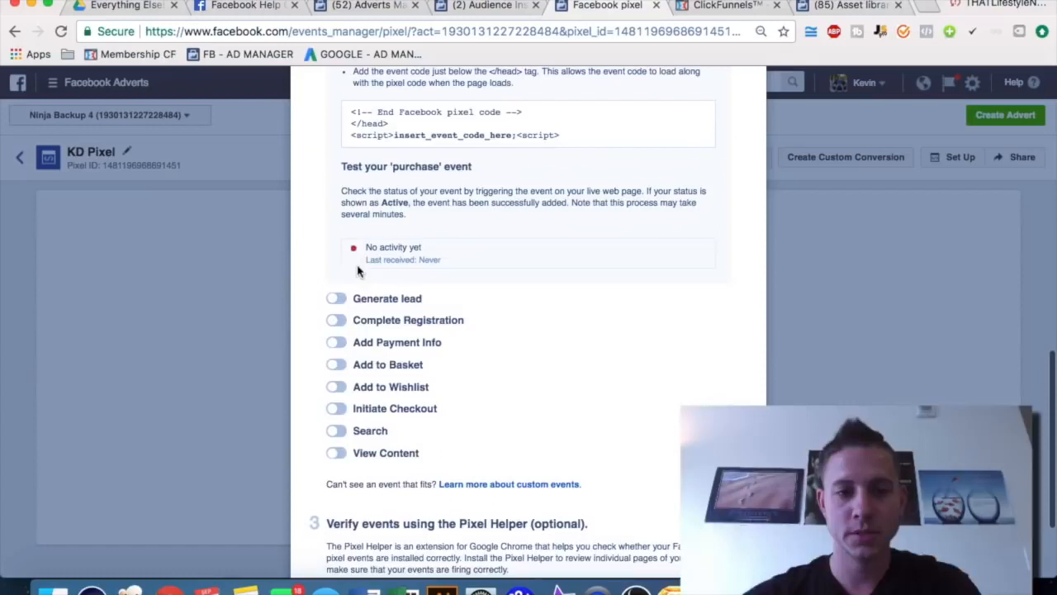
{"action": "left_click", "coordinate": [335, 321]}
{"action": "scroll", "coordinate": [337, 361], "scroll_direction": "down", "scroll_amount": 3}
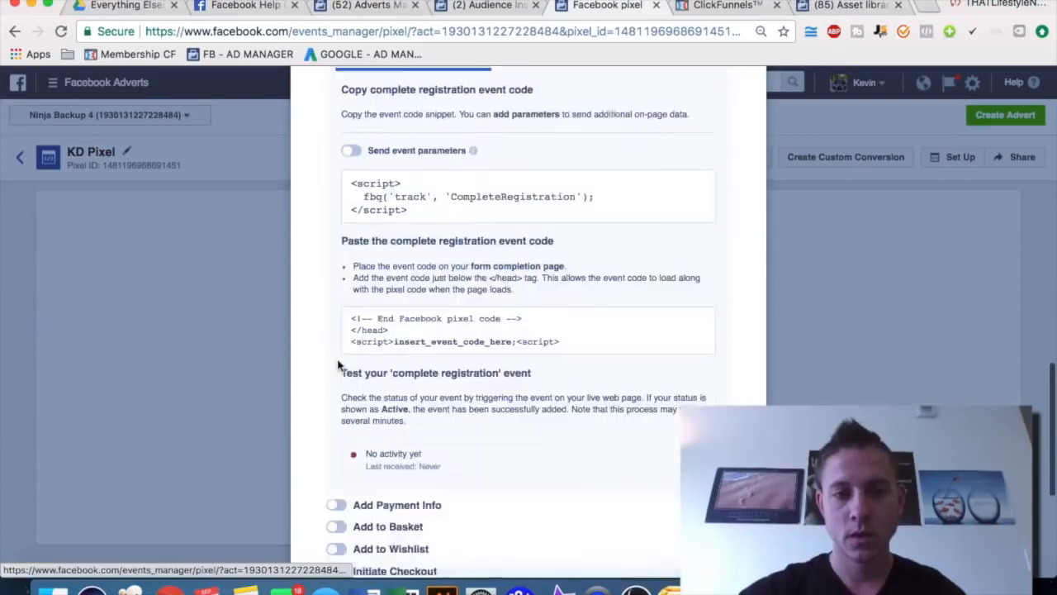
- Copy the Purchase event code for page-load tracking and return to the funnel's settings in ClickFunnels
{"action": "scroll", "coordinate": [337, 365], "scroll_direction": "up", "scroll_amount": 10}
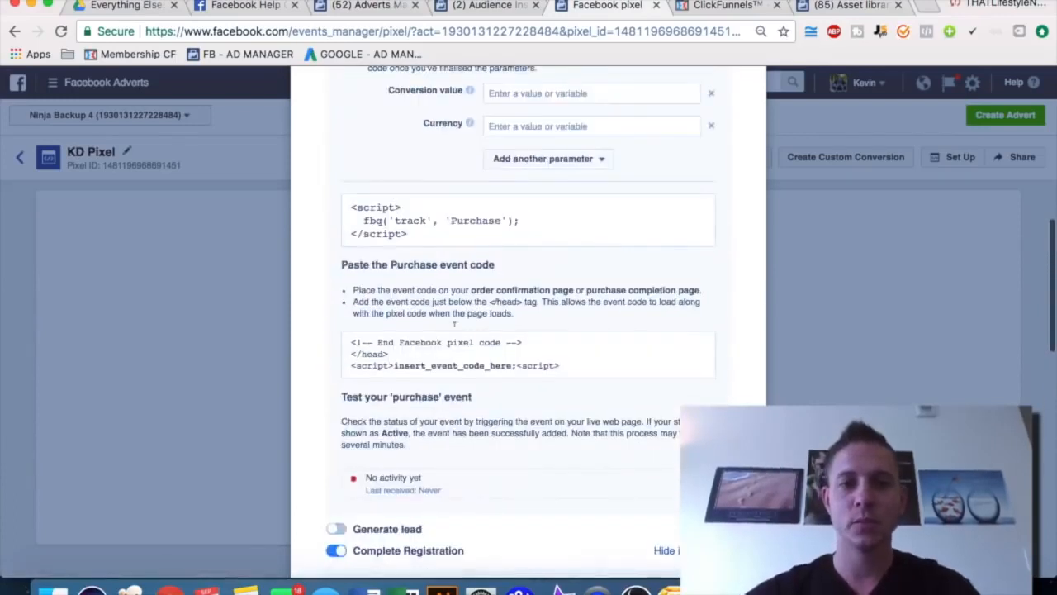
{"action": "scroll", "coordinate": [479, 207], "scroll_direction": "up", "scroll_amount": 3}
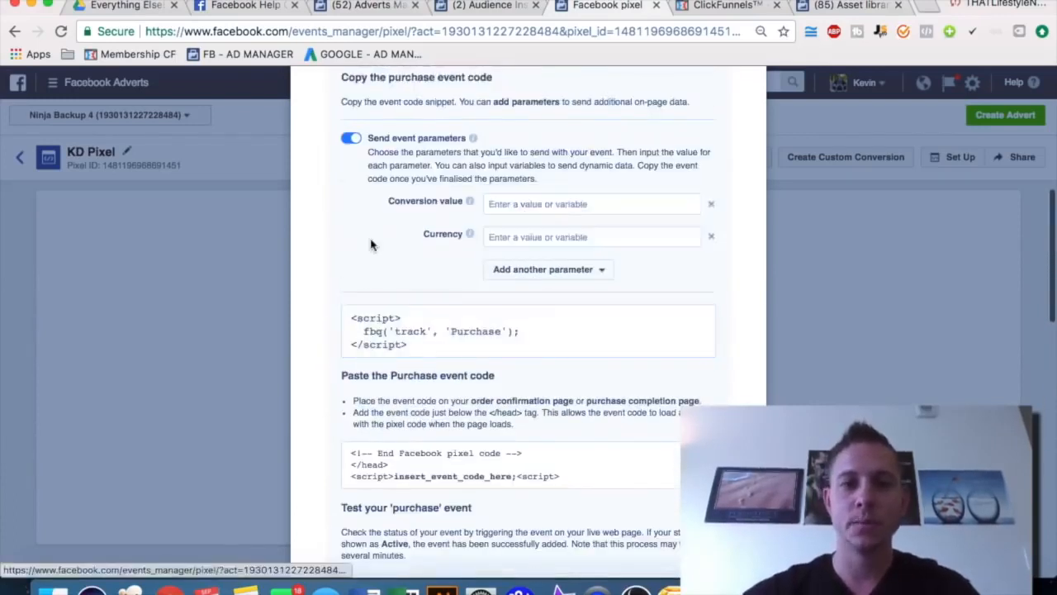
{"action": "scroll", "coordinate": [371, 245], "scroll_direction": "up", "scroll_amount": 2}
{"action": "left_click", "coordinate": [434, 408]}
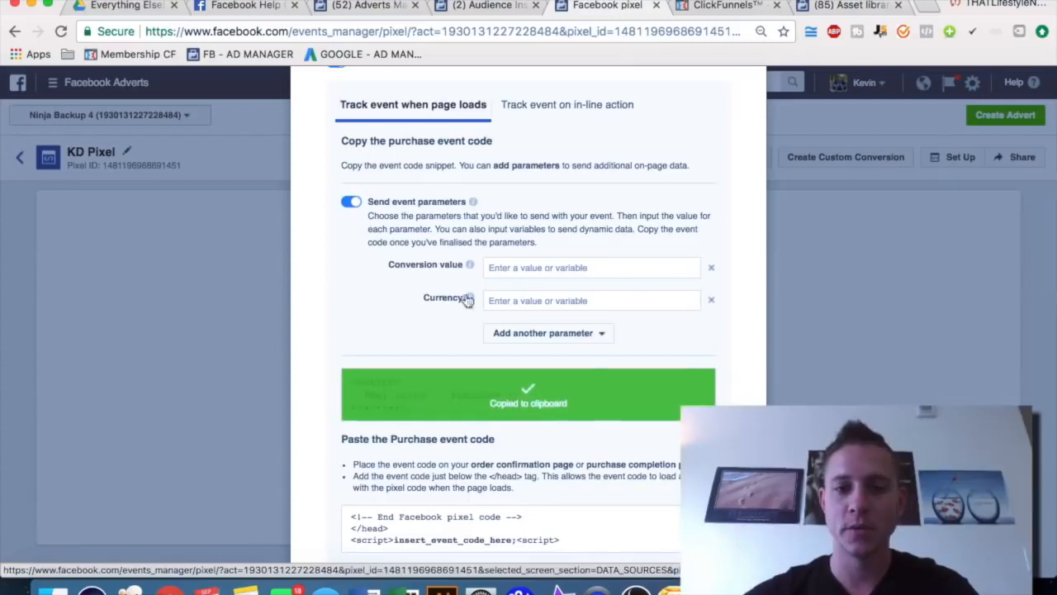
{"action": "left_click", "coordinate": [723, 6]}
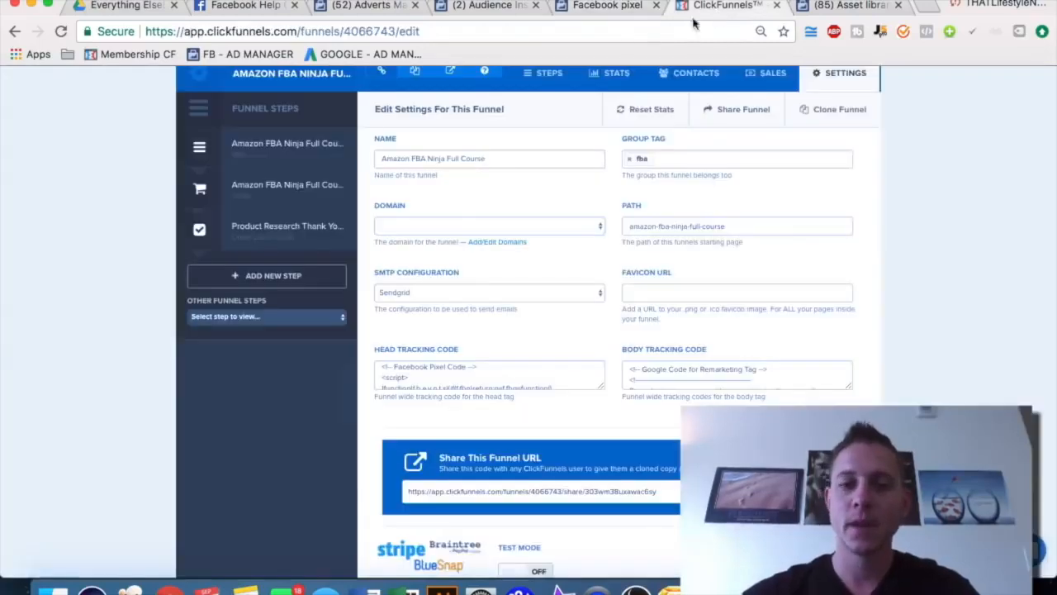
- Open the funnel's Product Research Thank You page in the page editor and show its settings options
{"action": "left_click", "coordinate": [279, 229]}
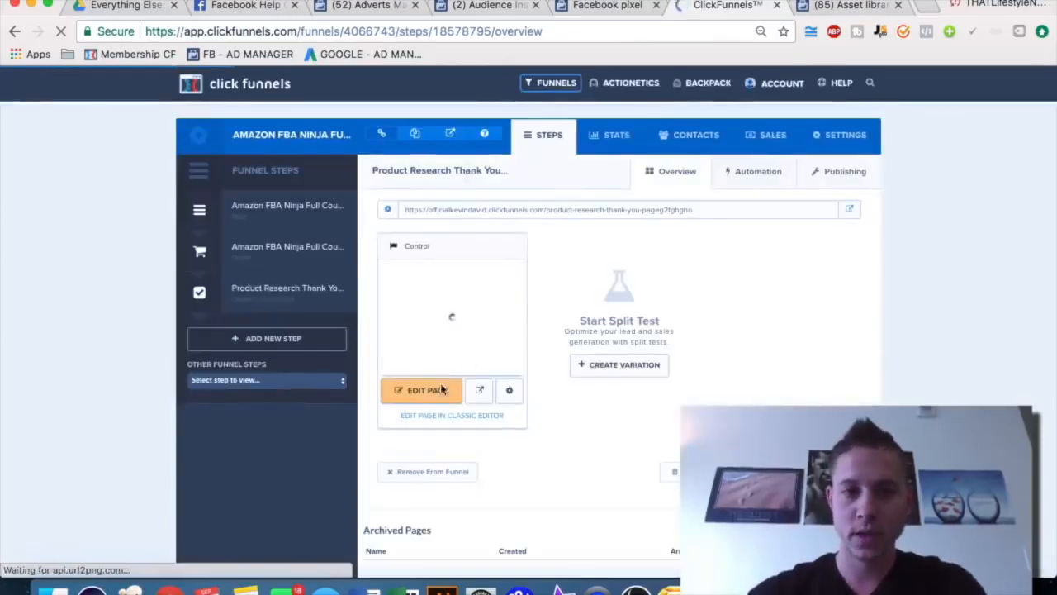
{"action": "left_click", "coordinate": [428, 393]}
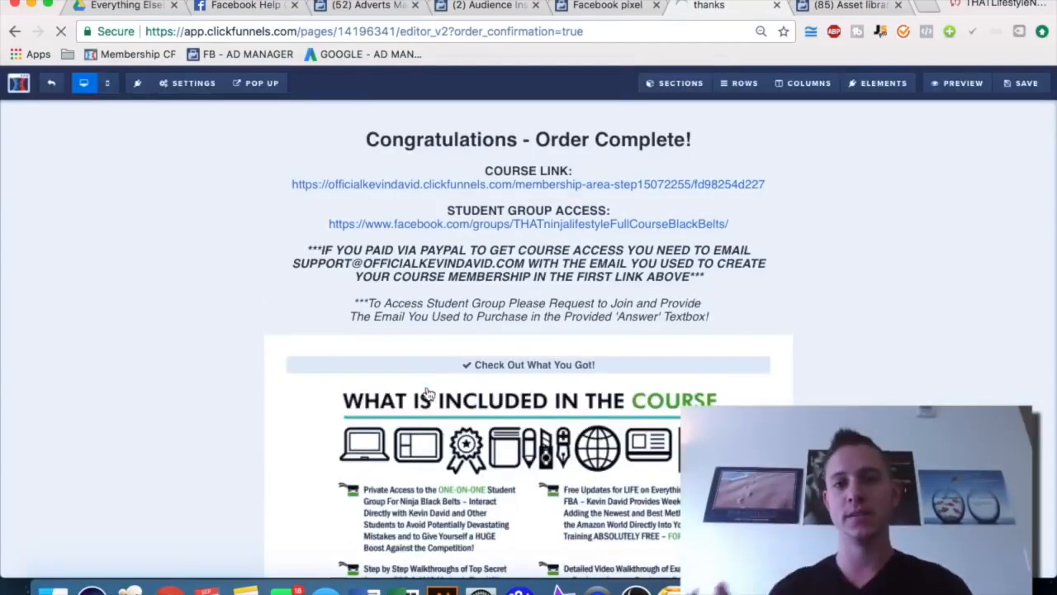
{"action": "left_click", "coordinate": [179, 86]}
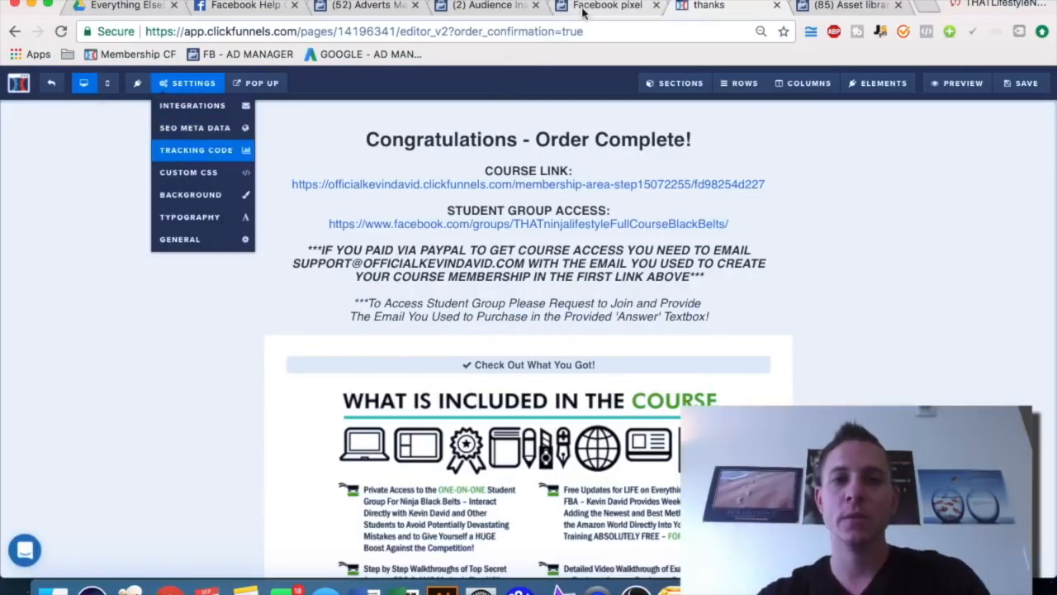
- Copy the Purchase event code from Facebook's pixel setup and return to the thank-you page in ClickFunnels
{"action": "left_click", "coordinate": [558, 16]}
{"action": "left_click", "coordinate": [409, 394]}
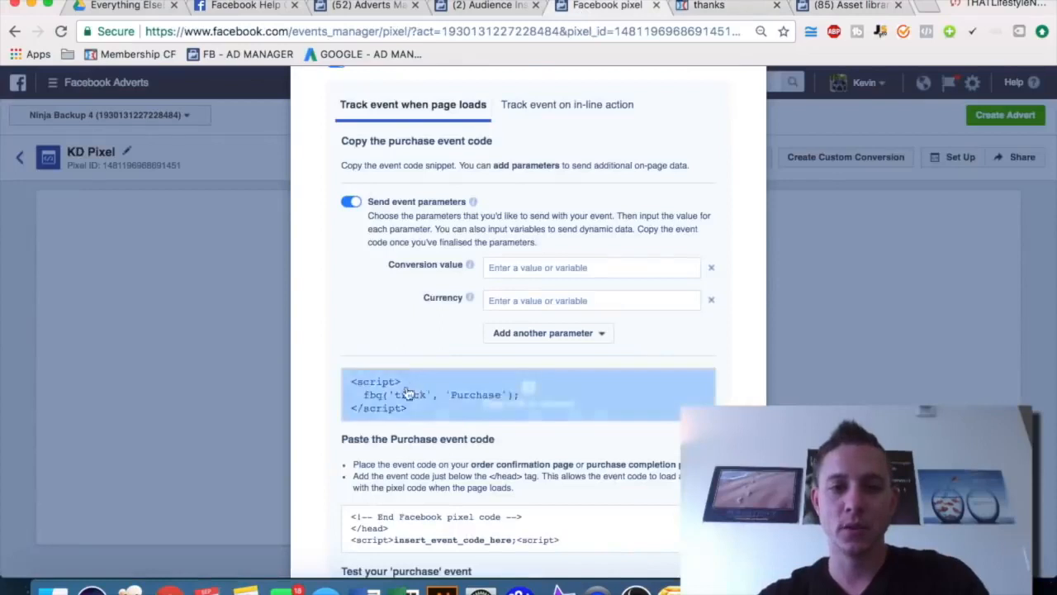
{"action": "left_click", "coordinate": [455, 400]}
{"action": "left_click", "coordinate": [708, 4]}
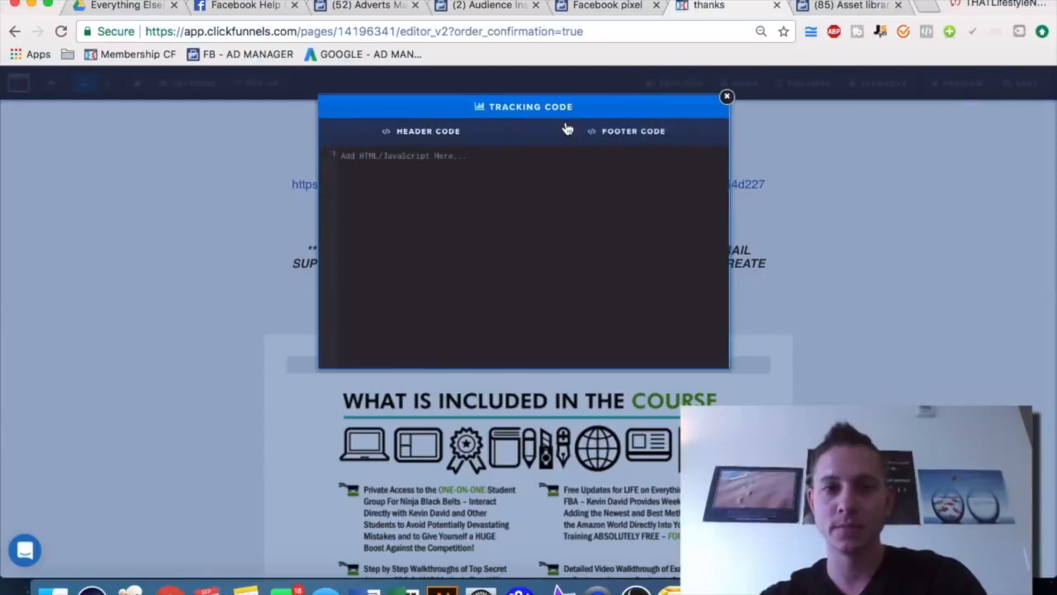
- Try the Purchase event code in the thank-you page's header tracking code, clear it and close the tracking code window
{"action": "key", "text": "super+v"}
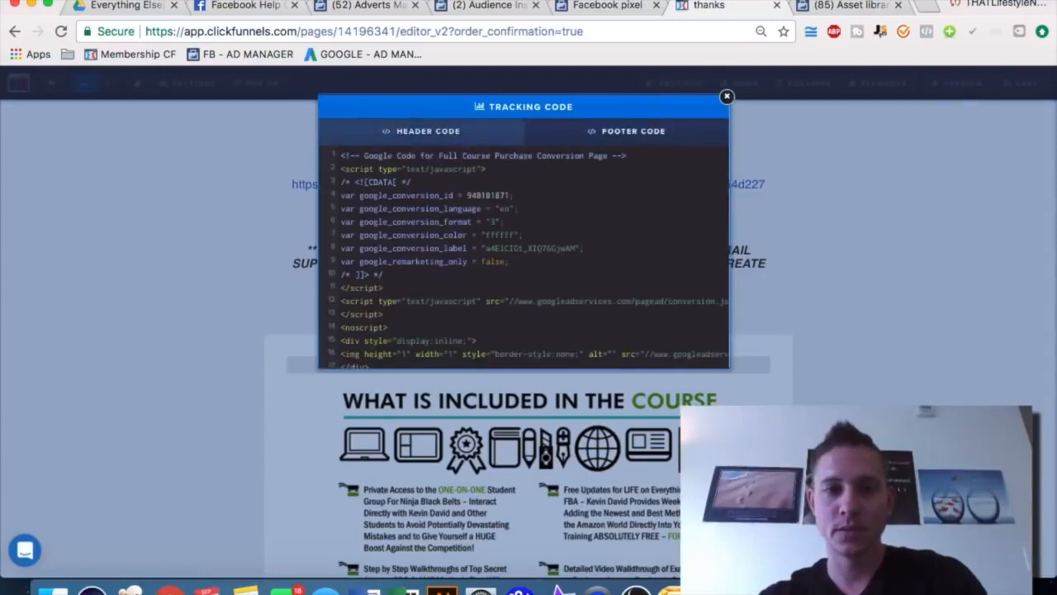
{"action": "left_click", "coordinate": [397, 132]}
{"action": "key", "text": "super+v"}
{"action": "key", "text": "super+a"}
{"action": "key", "text": "super+x"}
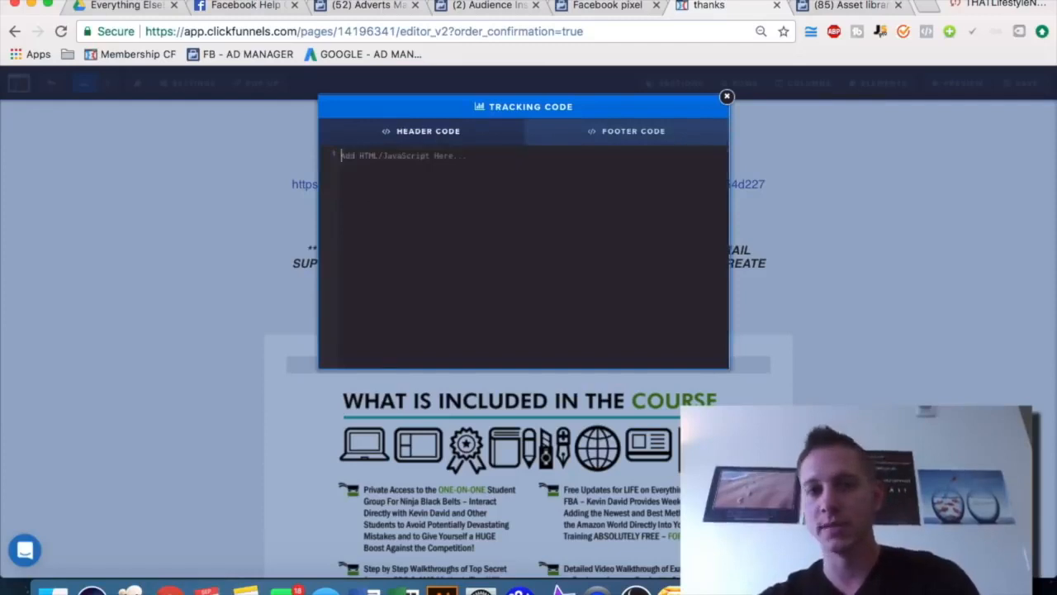
{"action": "left_click", "coordinate": [727, 97]}
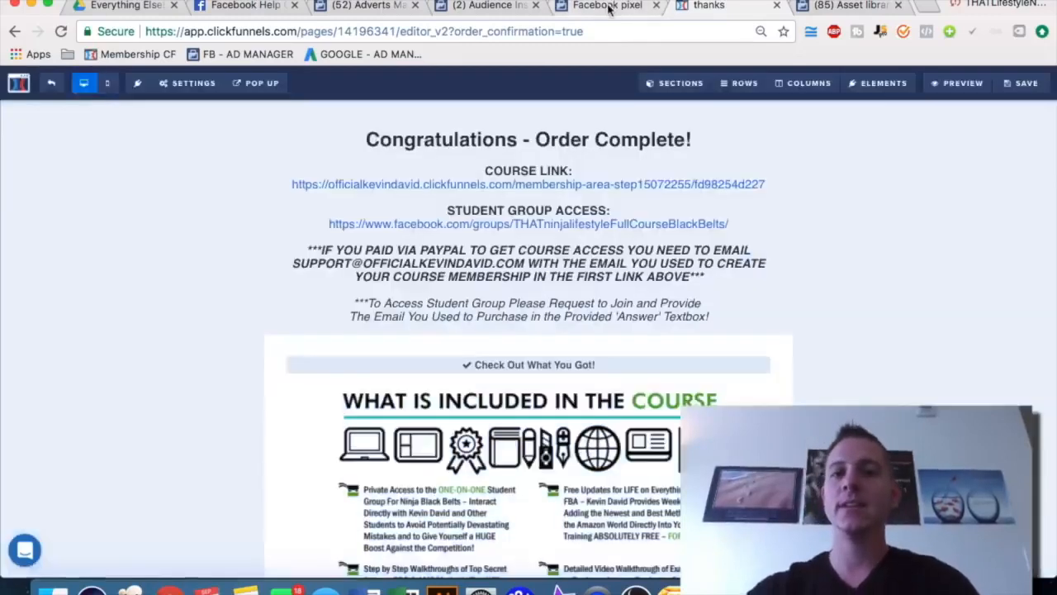
- Return to Facebook's pixel setup, review the Purchase and Complete Registration instructions and finish the setup
{"action": "left_click", "coordinate": [609, 7]}
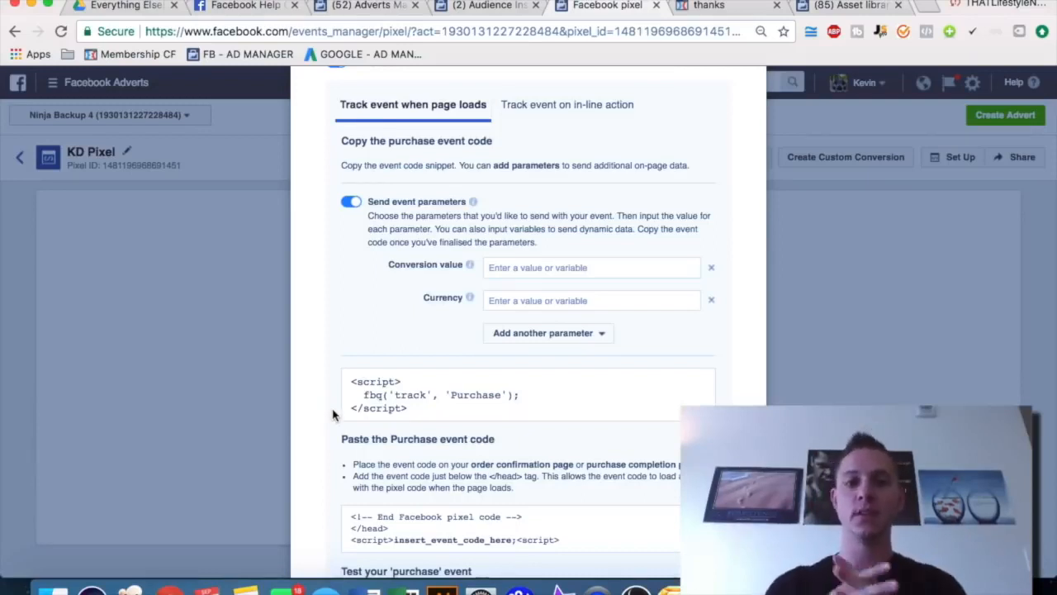
{"action": "scroll", "coordinate": [325, 335], "scroll_direction": "down", "scroll_amount": 8}
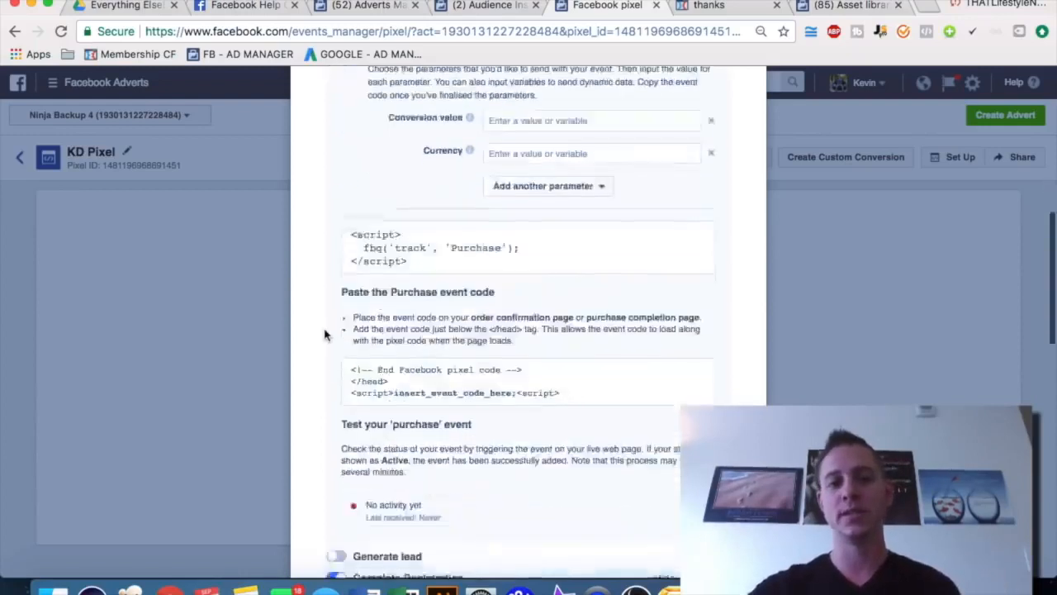
{"action": "scroll", "coordinate": [325, 335], "scroll_direction": "down", "scroll_amount": 4}
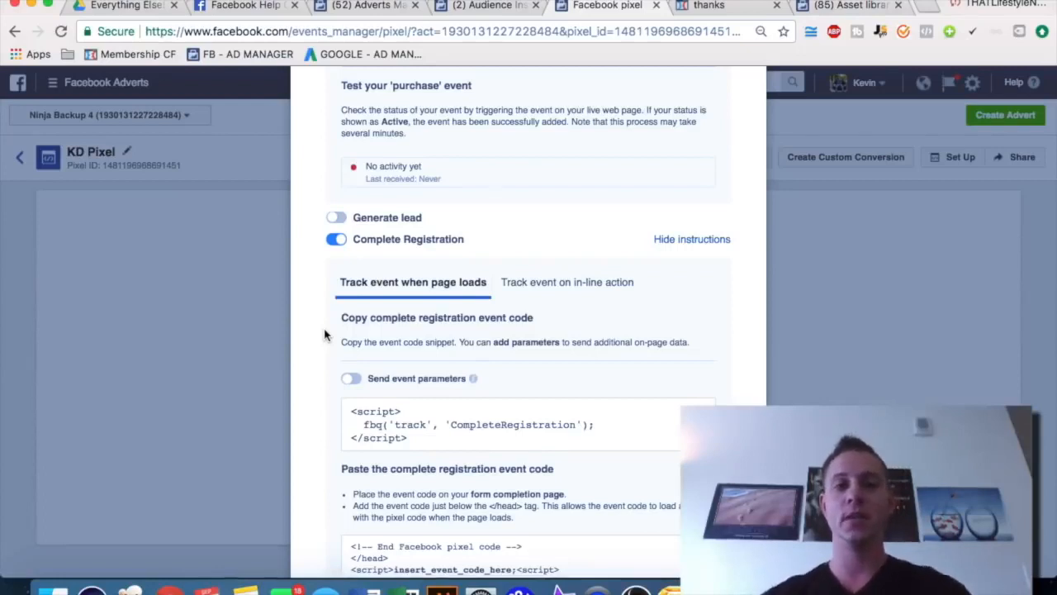
{"action": "scroll", "coordinate": [325, 334], "scroll_direction": "up", "scroll_amount": 5}
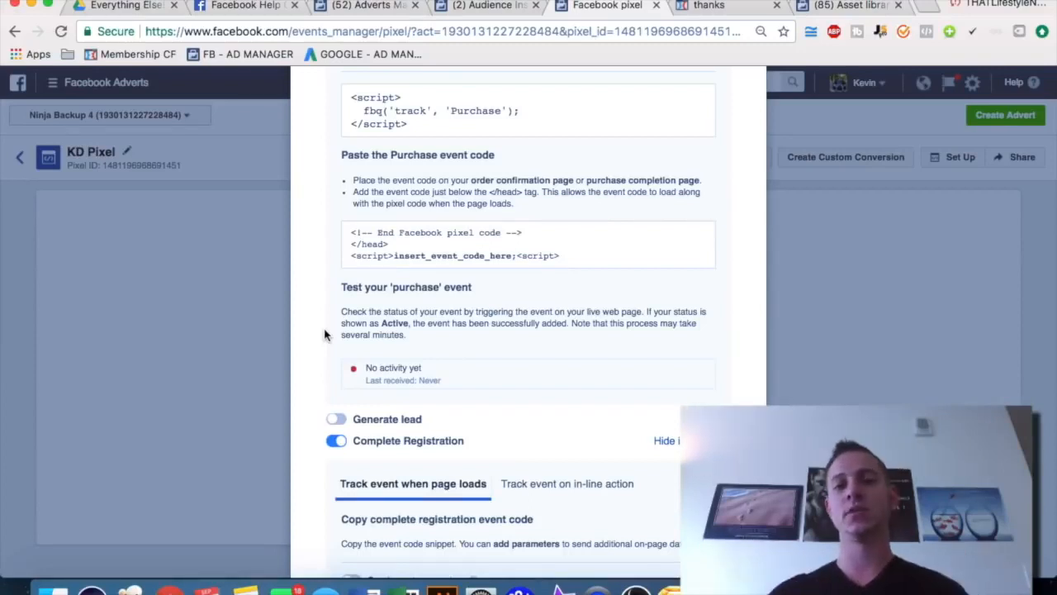
{"action": "scroll", "coordinate": [325, 334], "scroll_direction": "down", "scroll_amount": 2}
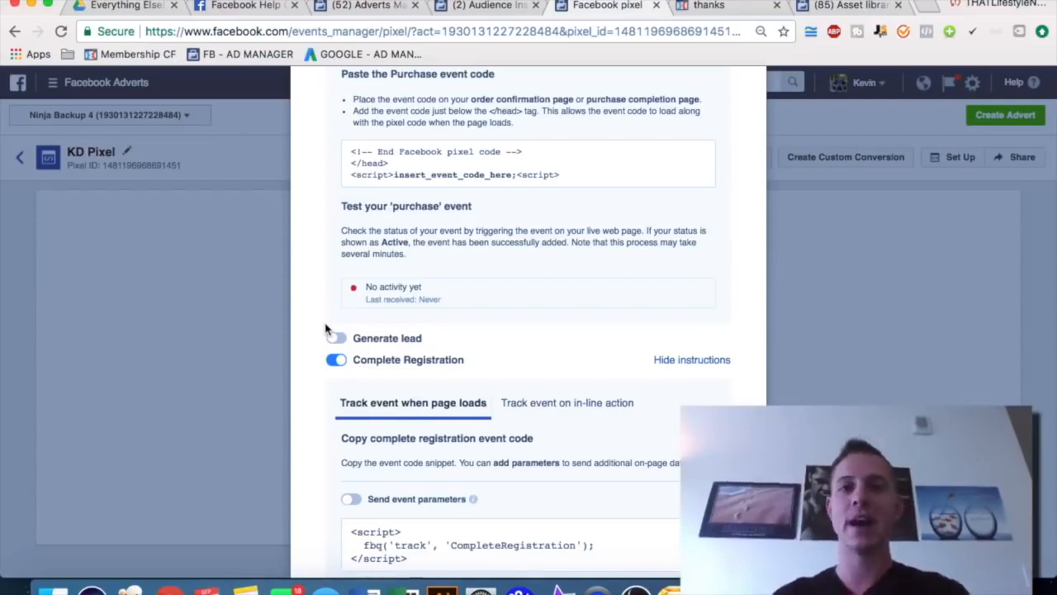
{"action": "scroll", "coordinate": [635, 289], "scroll_direction": "down", "scroll_amount": 3}
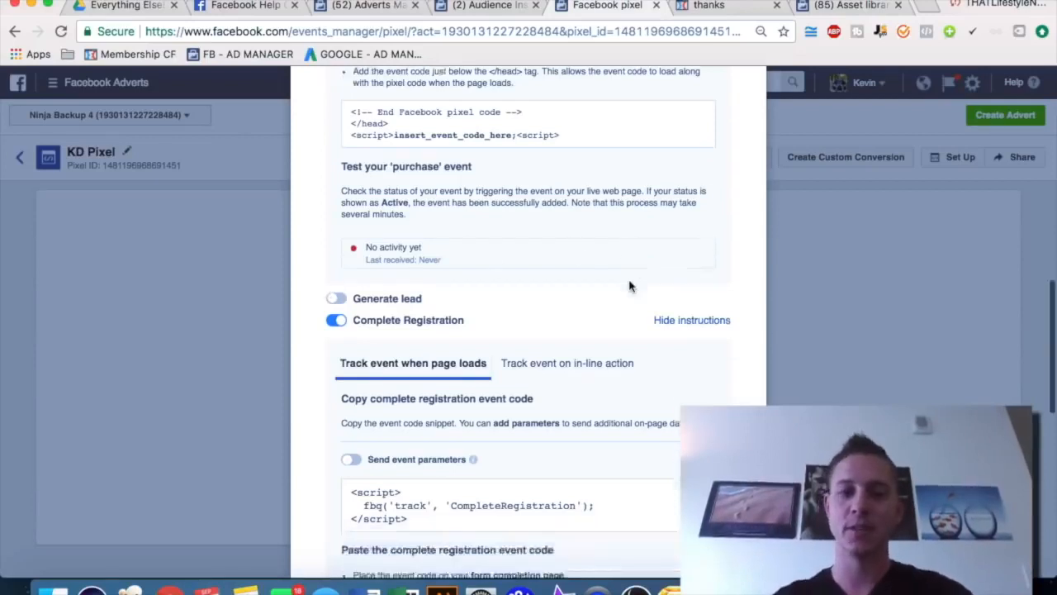
{"action": "scroll", "coordinate": [738, 349], "scroll_direction": "down", "scroll_amount": 5}
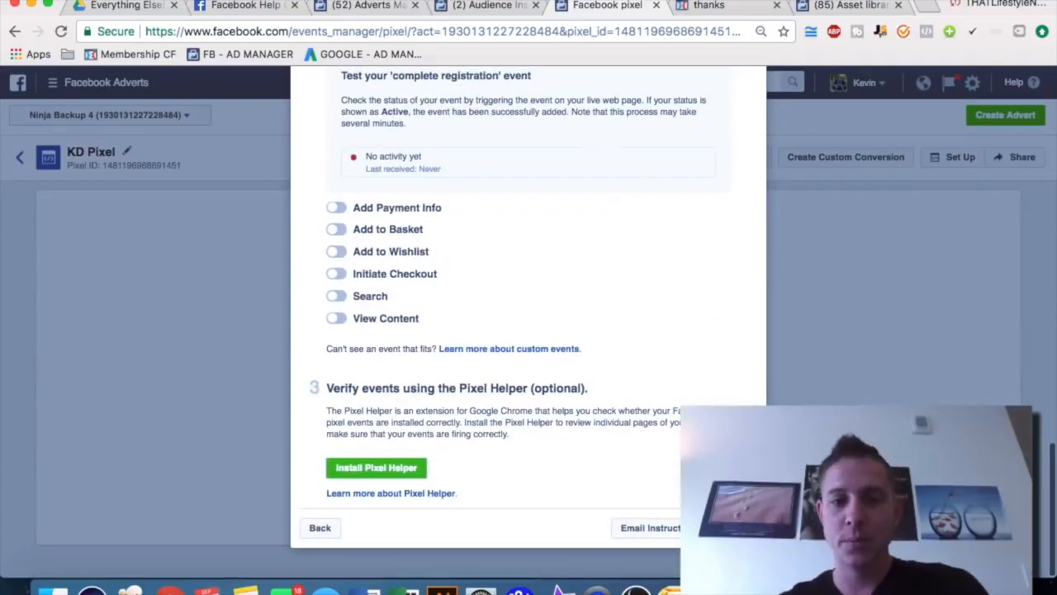
{"action": "left_click", "coordinate": [735, 528]}
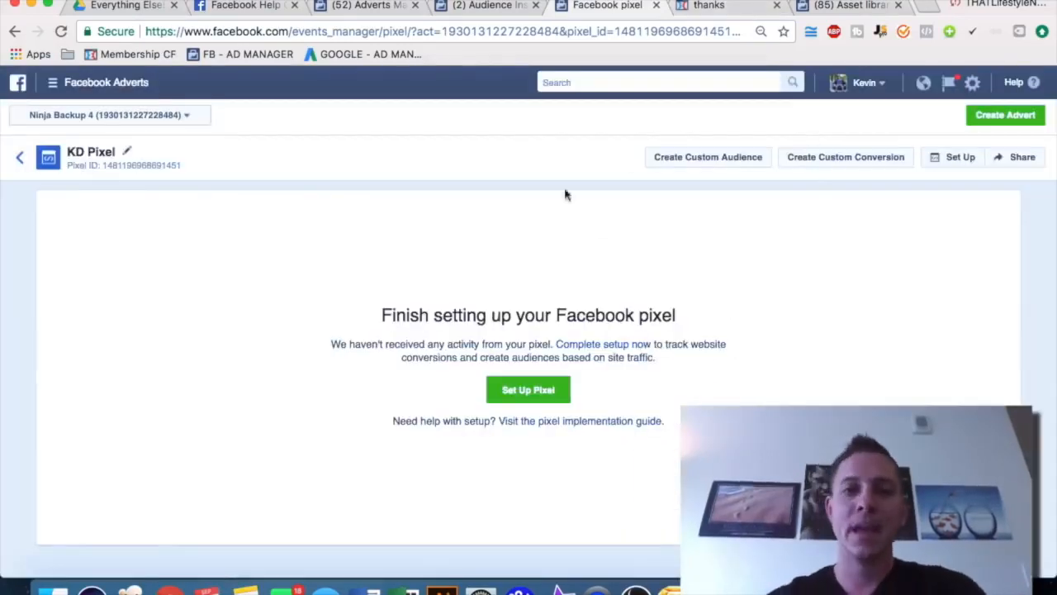
- Start a website-traffic custom audience in the Asset library, using KD Pixel and people who visited specific web pages
{"action": "left_click", "coordinate": [854, 6]}
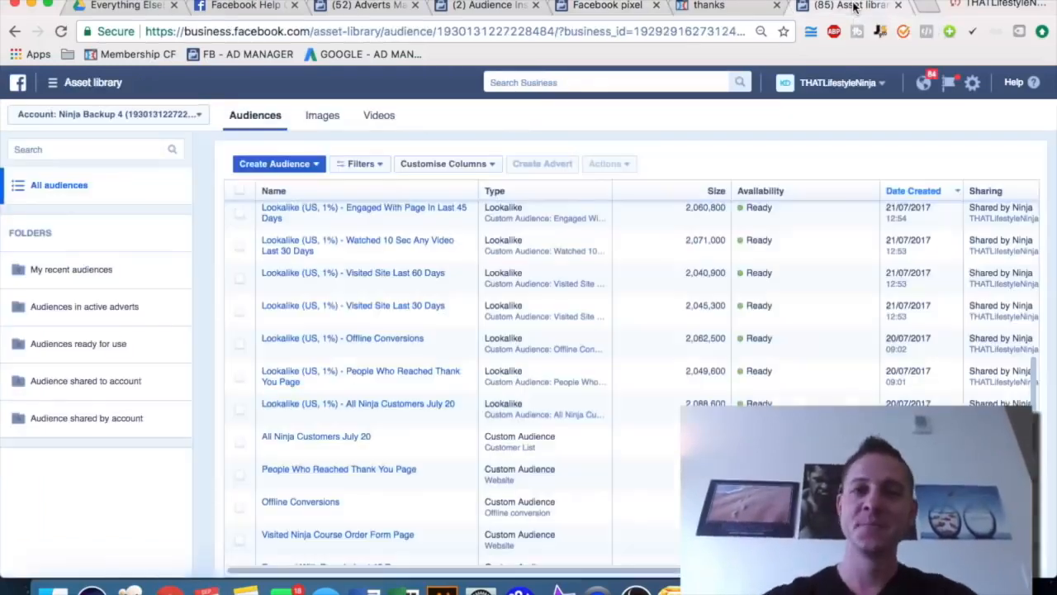
{"action": "left_click", "coordinate": [317, 166]}
{"action": "left_click", "coordinate": [306, 185]}
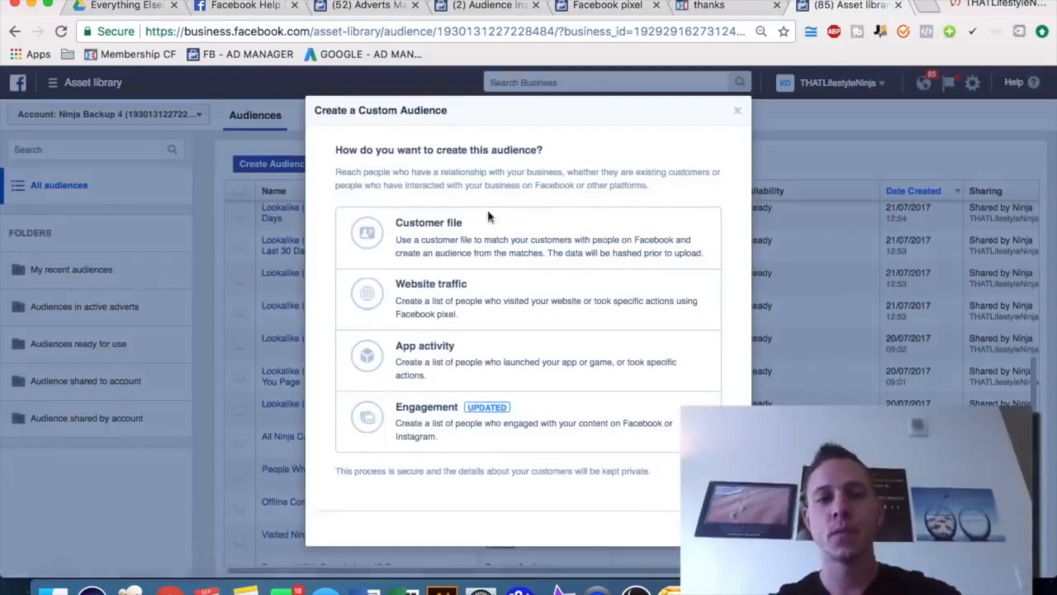
{"action": "left_click", "coordinate": [490, 302]}
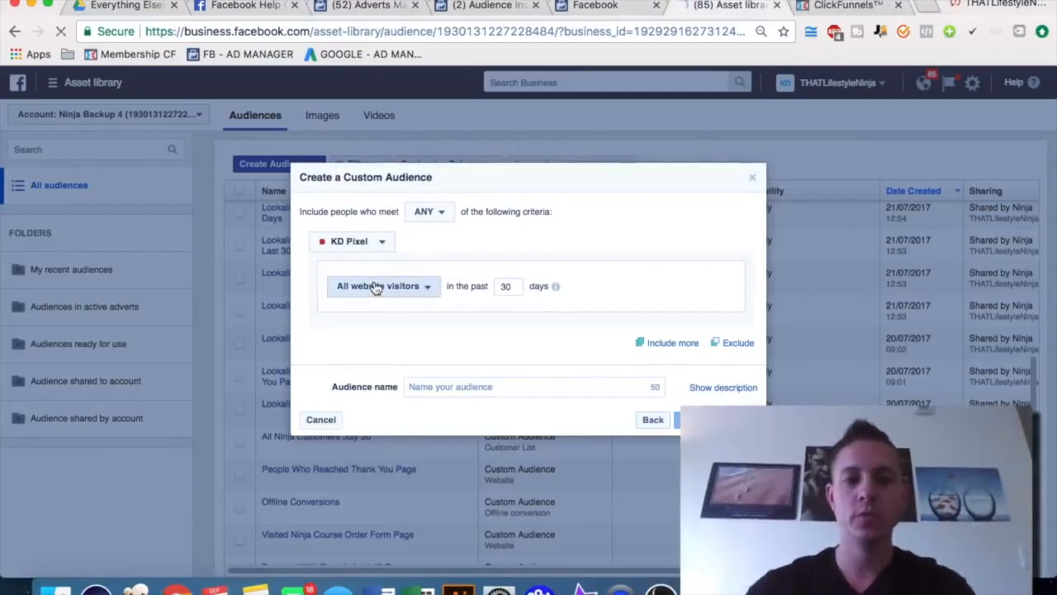
{"action": "left_click", "coordinate": [376, 285]}
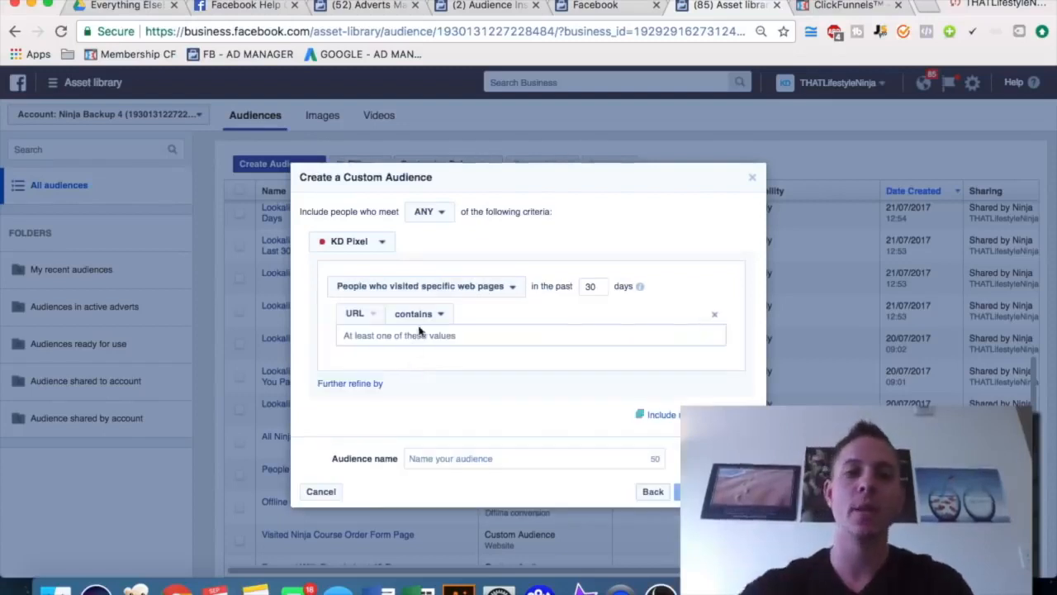
- Preview the PPC Cheatsheet funnel's opt-in page from ClickFunnels and open its sign-up form
{"action": "left_click", "coordinate": [842, 7]}
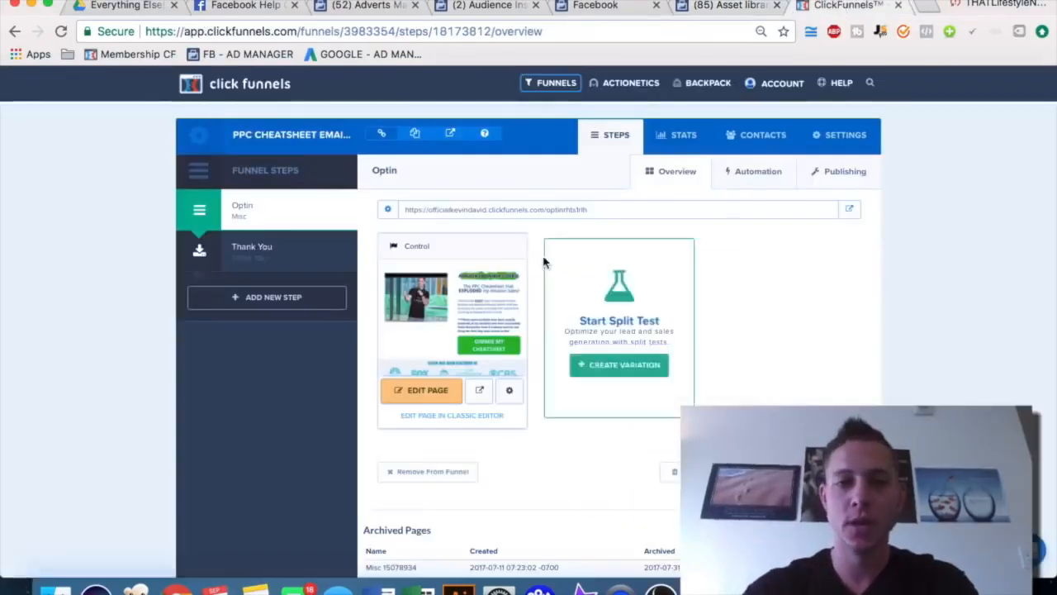
{"action": "left_click", "coordinate": [479, 390]}
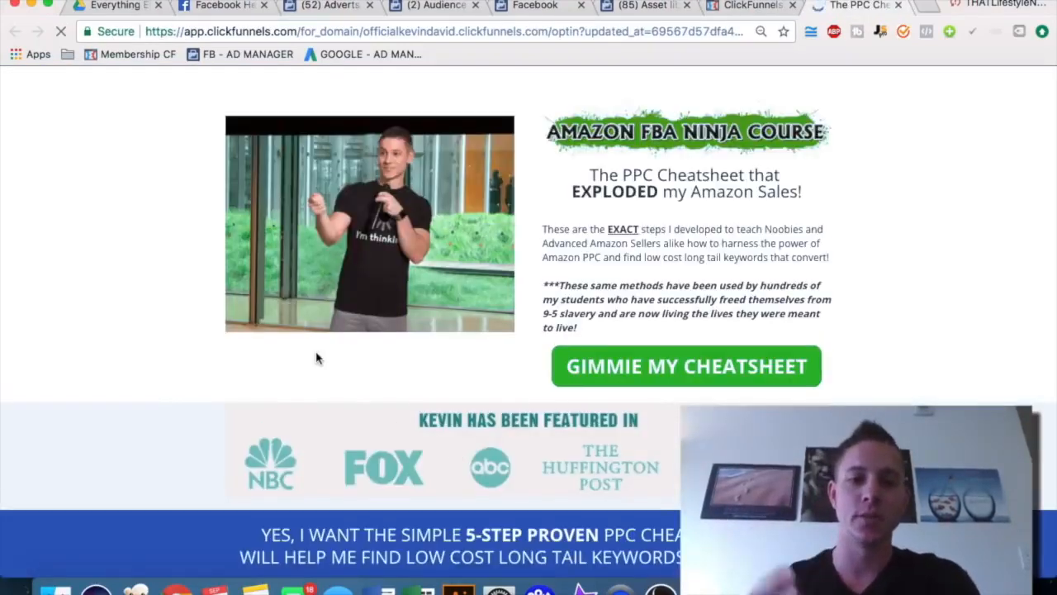
{"action": "left_click", "coordinate": [664, 368]}
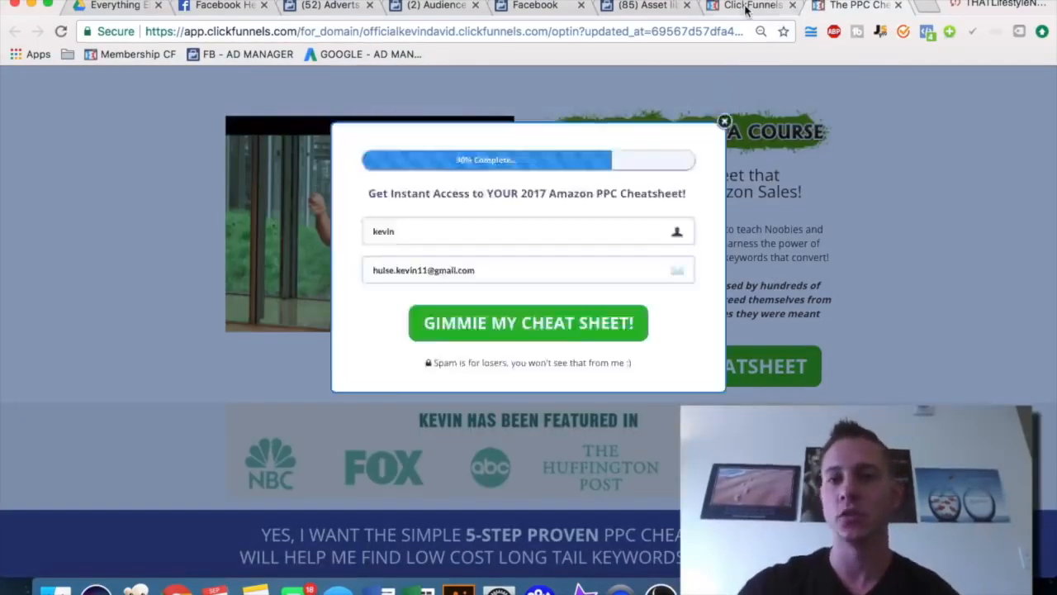
- Copy the opt-in page's URL from ClickFunnels and enter it as the custom audience's "URL contains" value
{"action": "left_click", "coordinate": [745, 8]}
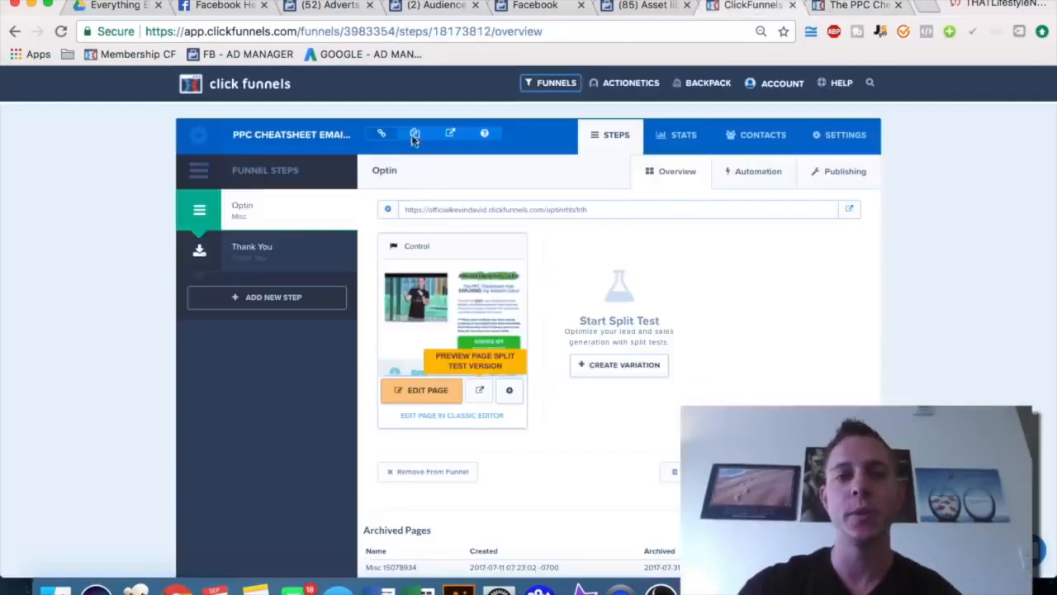
{"action": "double_click", "coordinate": [523, 209]}
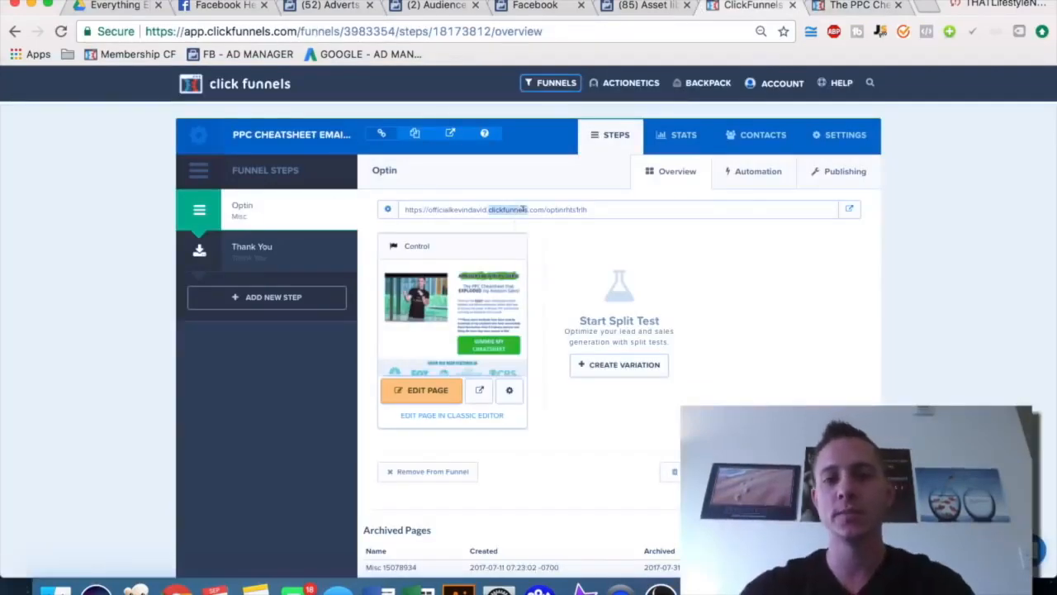
{"action": "triple_click", "coordinate": [523, 209]}
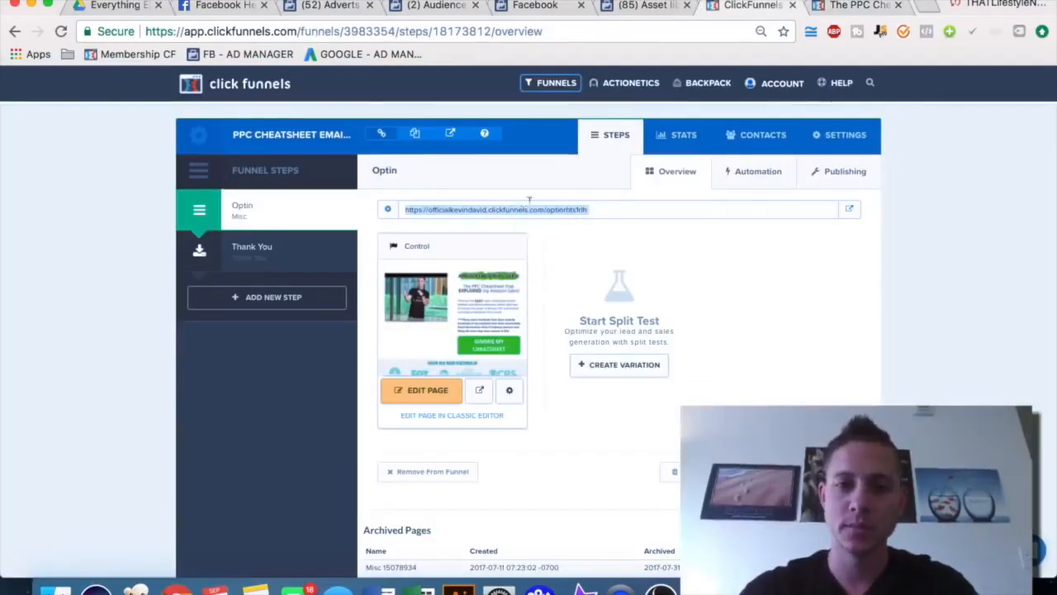
{"action": "left_click", "coordinate": [648, 7]}
{"action": "left_click", "coordinate": [723, 6]}
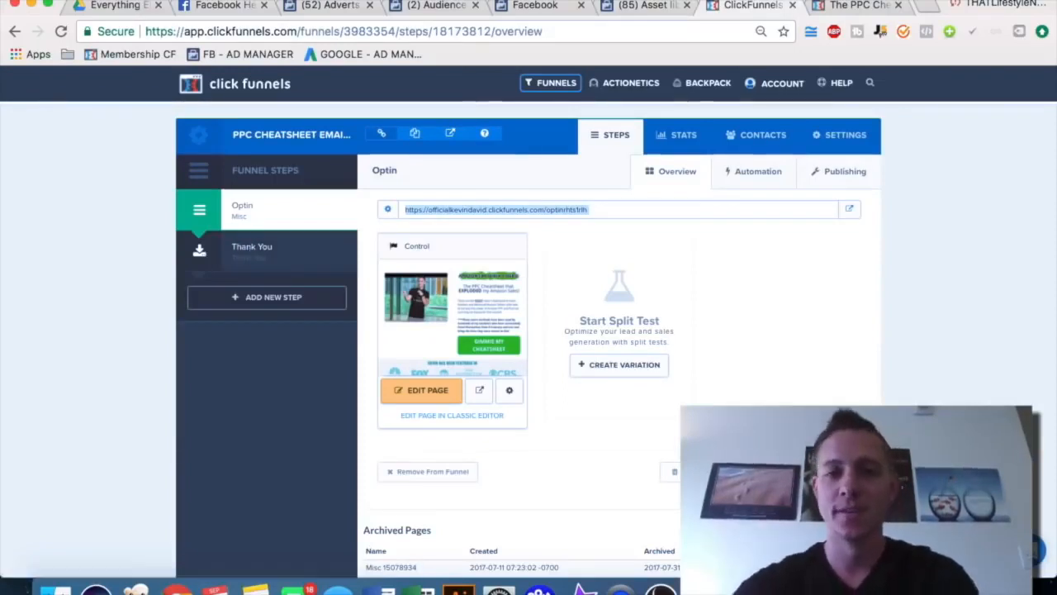
{"action": "left_click", "coordinate": [648, 6]}
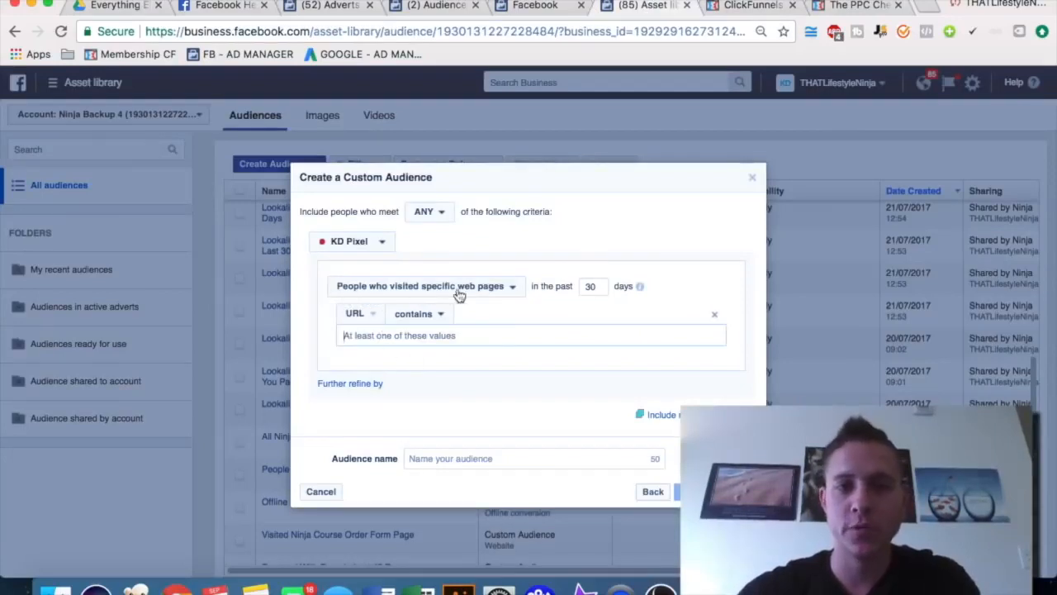
{"action": "type", "text": "https://officialkevindavid.clickfunnels.com/optinrhts1rih"}
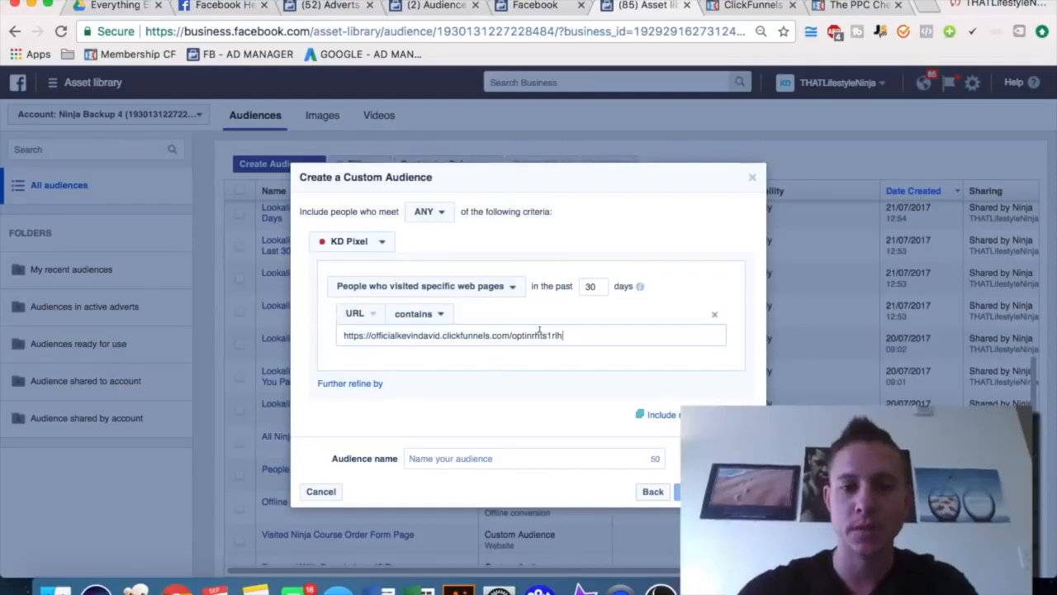
- Set the audience's opt-in page visit period to the past 180 days
{"action": "triple_click", "coordinate": [642, 286]}
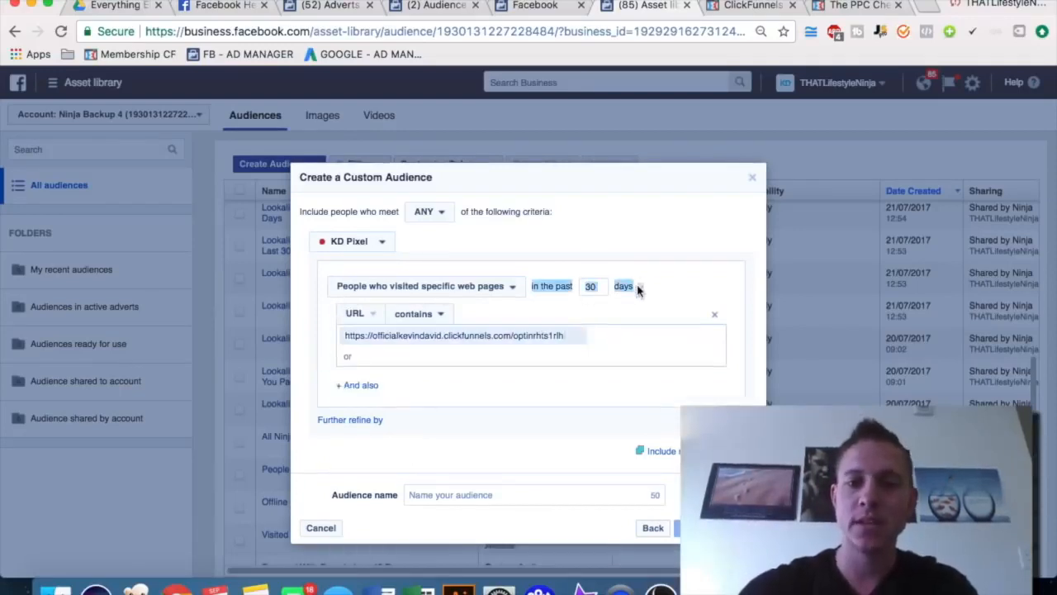
{"action": "left_click", "coordinate": [594, 286]}
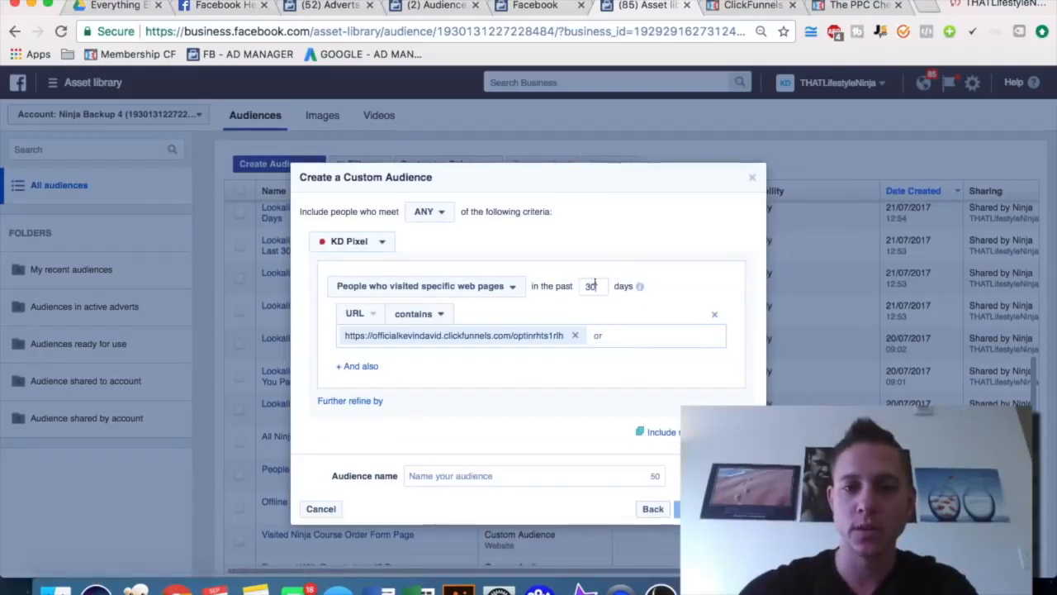
{"action": "type", "text": "180"}
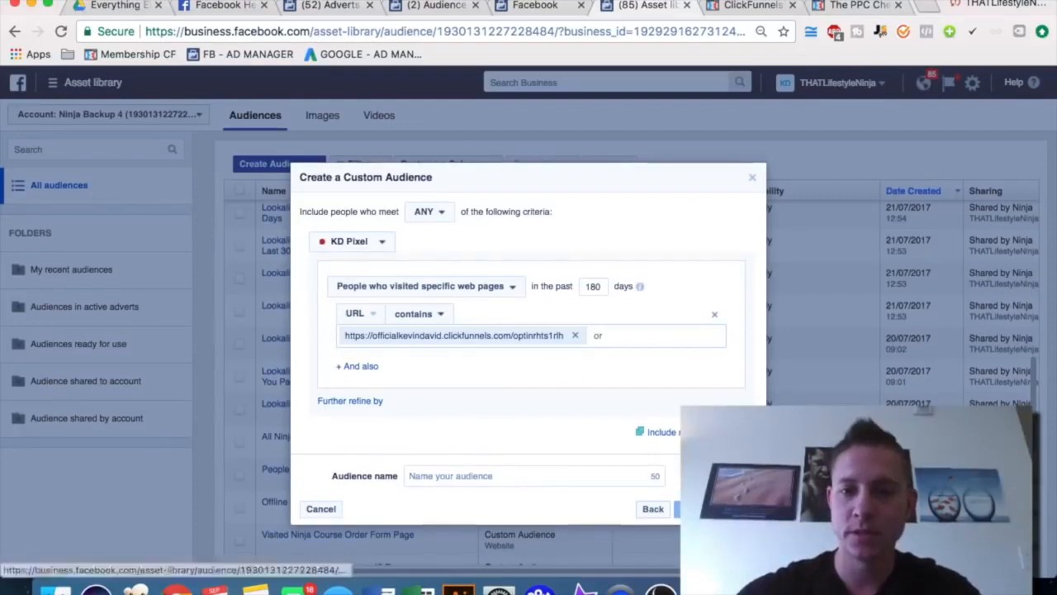
- Add an exclusion for KD Pixel people who visited specific web pages in the past 180 days
{"action": "left_click", "coordinate": [724, 432]}
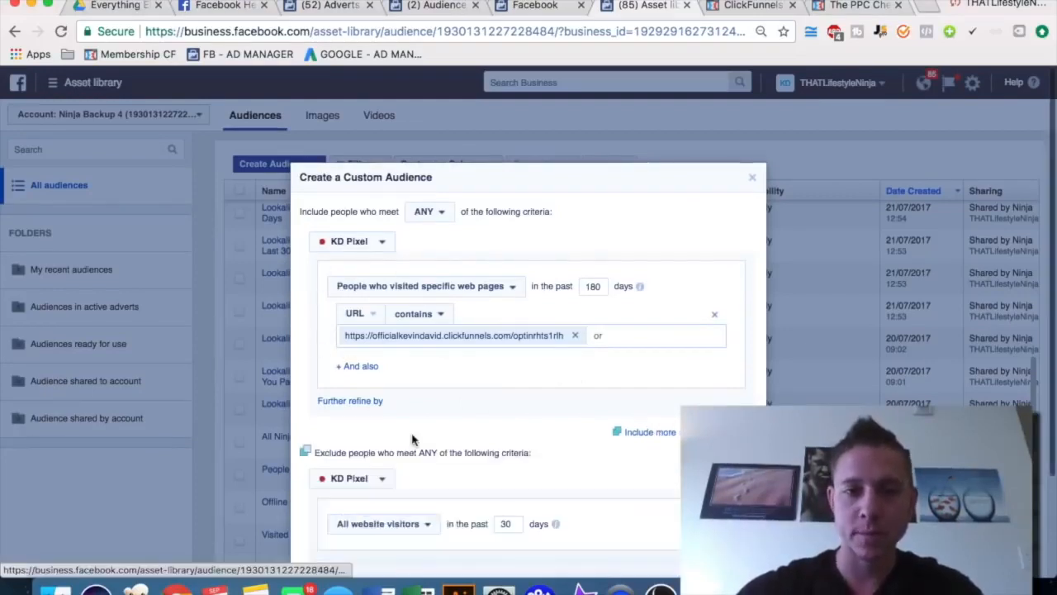
{"action": "scroll", "coordinate": [413, 438], "scroll_direction": "down", "scroll_amount": 3}
{"action": "left_click", "coordinate": [401, 412]}
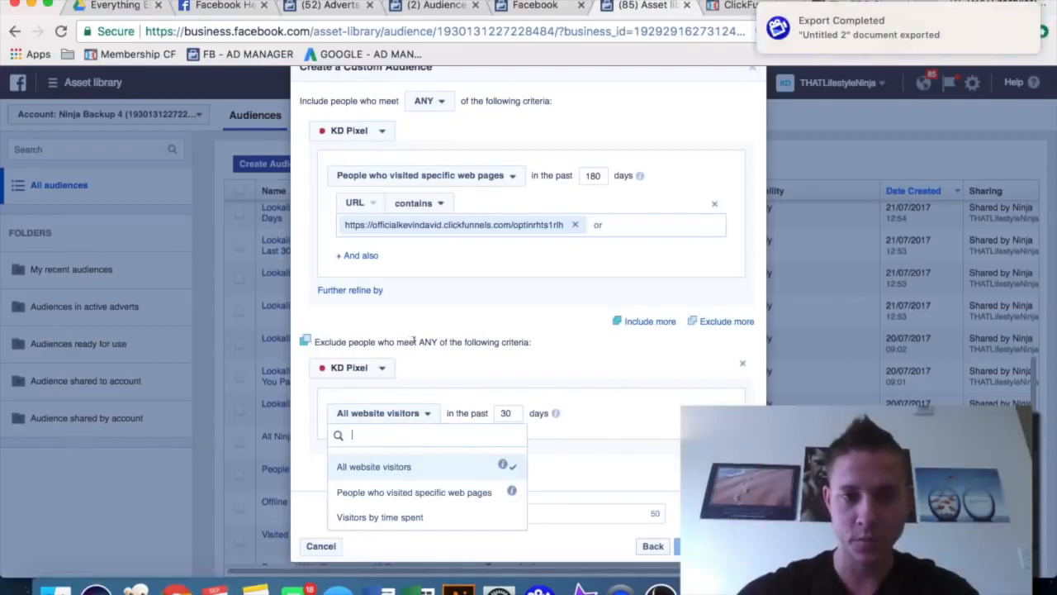
{"action": "left_click", "coordinate": [434, 363]}
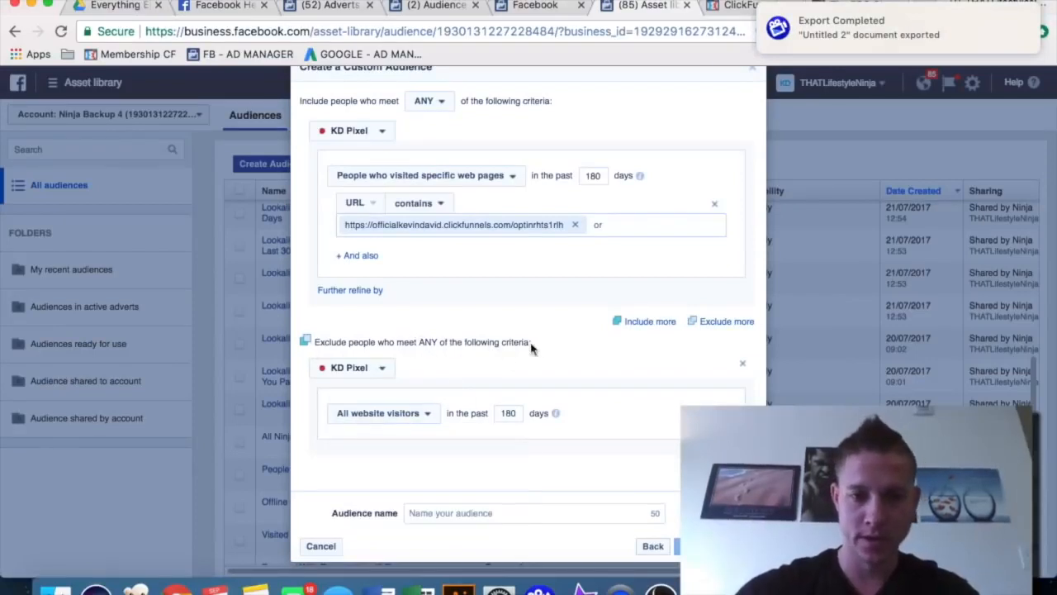
{"action": "left_click", "coordinate": [403, 413]}
{"action": "left_click", "coordinate": [413, 492]}
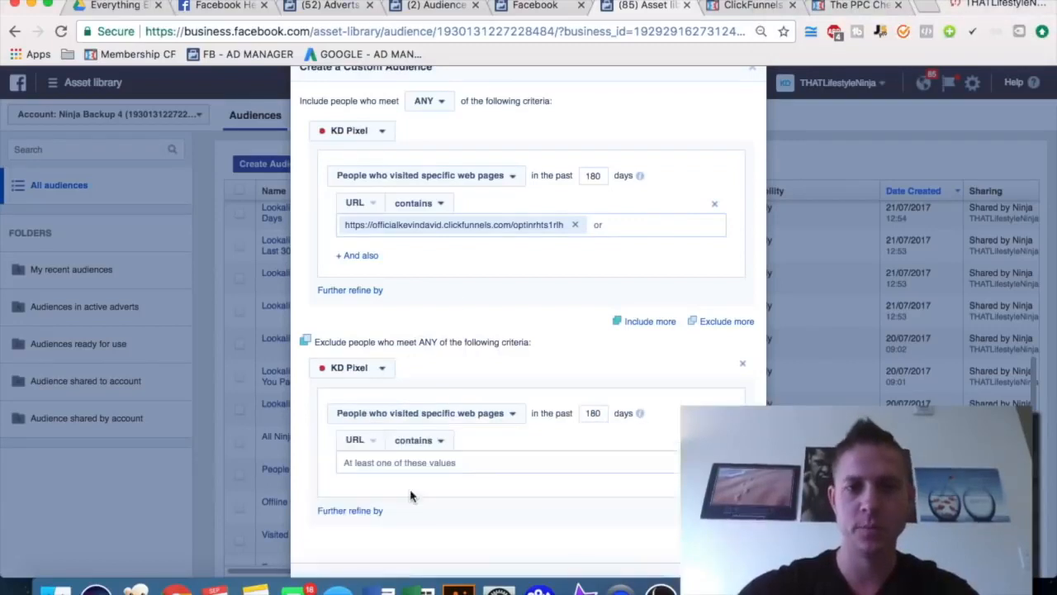
- Copy the funnel's Thank You page URL from ClickFunnels and enter it as the exclusion's "URL contains" value
{"action": "left_click", "coordinate": [743, 5]}
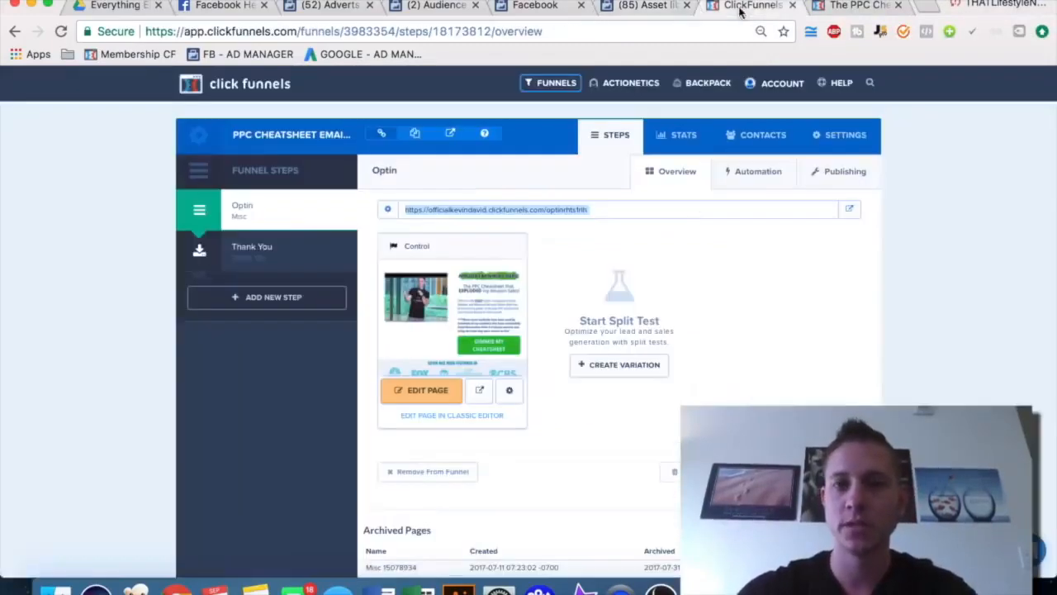
{"action": "left_click", "coordinate": [252, 247]}
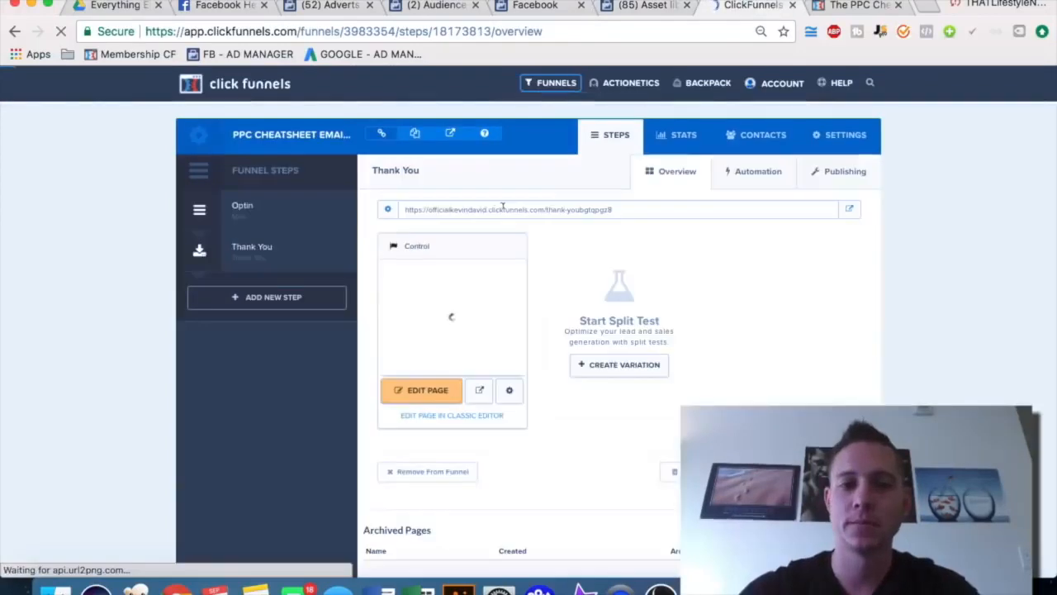
{"action": "left_click", "coordinate": [502, 209]}
{"action": "key", "text": "ctrl+c"}
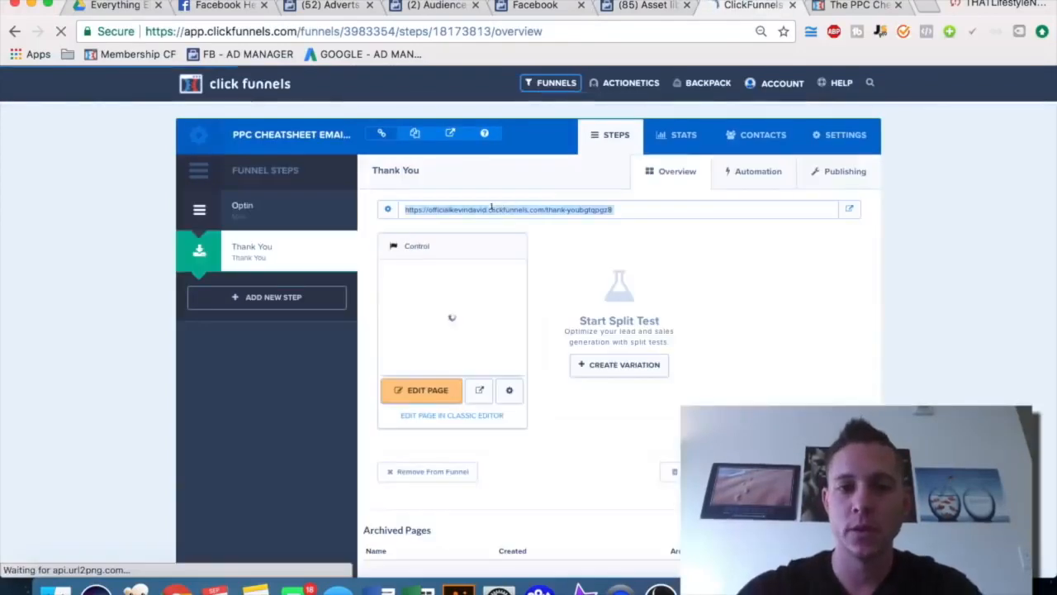
{"action": "left_click", "coordinate": [641, 5]}
{"action": "left_click", "coordinate": [418, 463]}
{"action": "key", "text": "ctrl+v"}
{"action": "key", "text": "BackSpace"}
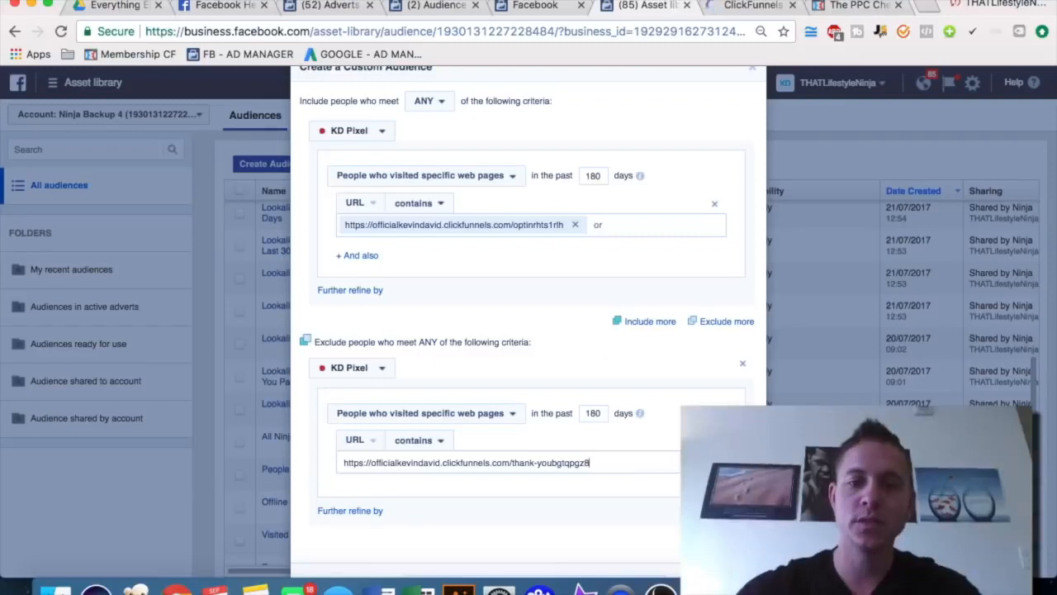
{"action": "left_click", "coordinate": [613, 357]}
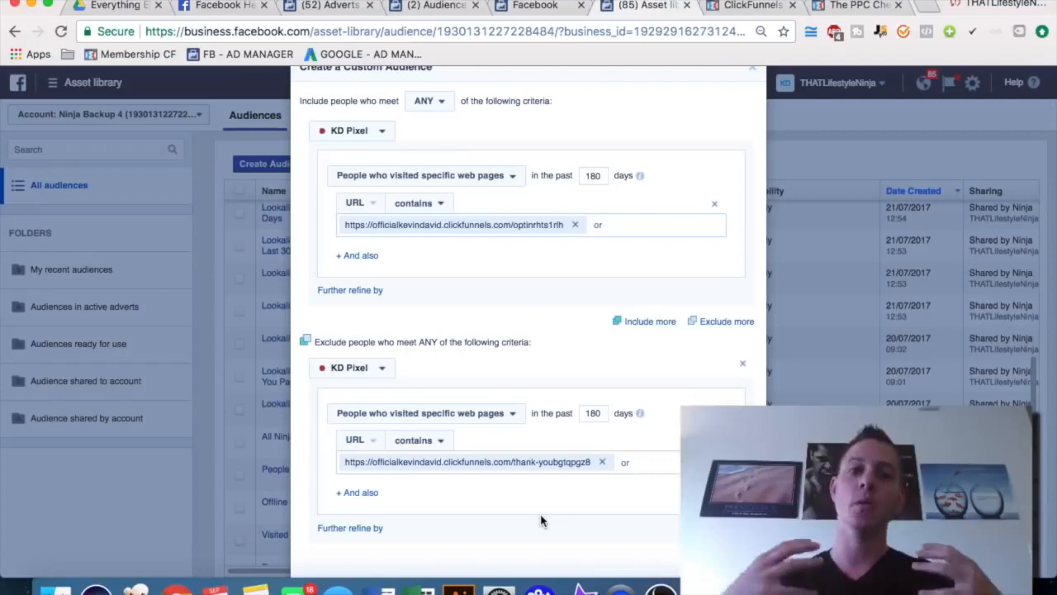
- Name the audience "Visited PPC optin but DID NOT GIVE EMAIL", create it and close the confirmation
{"action": "scroll", "coordinate": [626, 504], "scroll_direction": "down", "scroll_amount": 3}
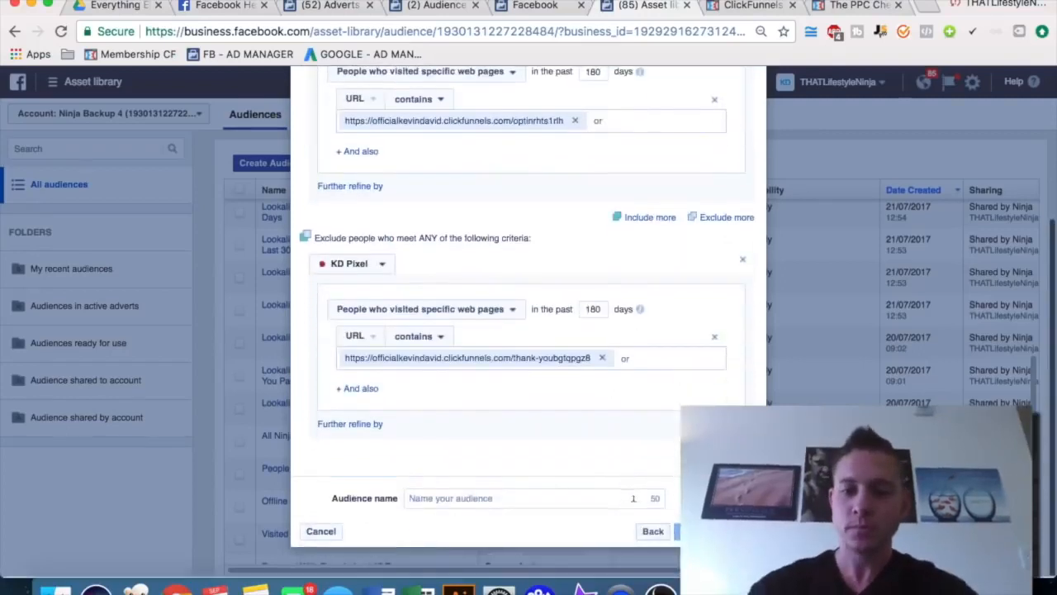
{"action": "left_click", "coordinate": [500, 499]}
{"action": "type", "text": "Visited PPC"}
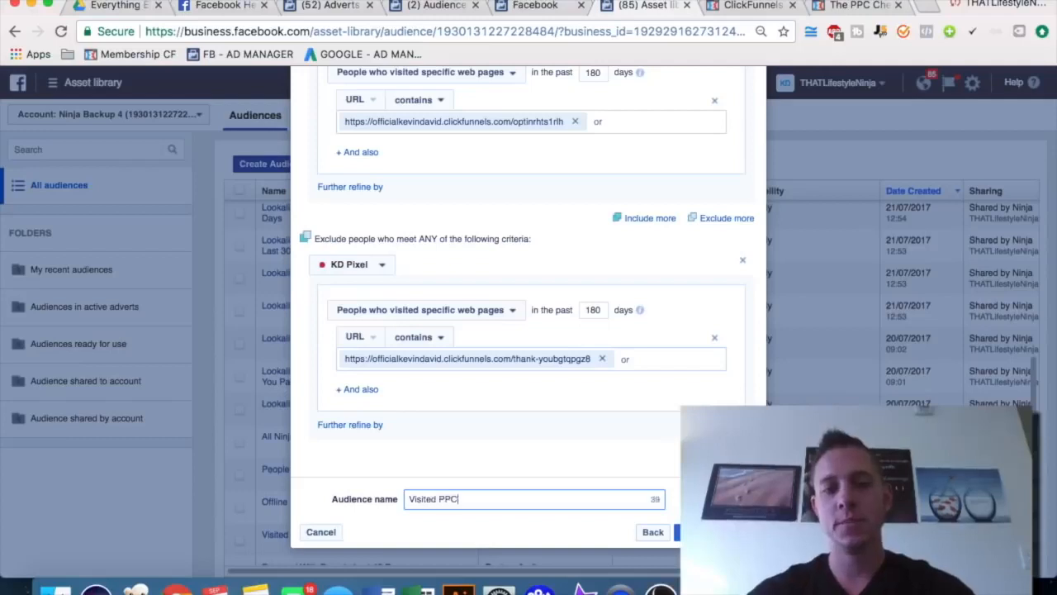
{"action": "type", "text": " optin but"}
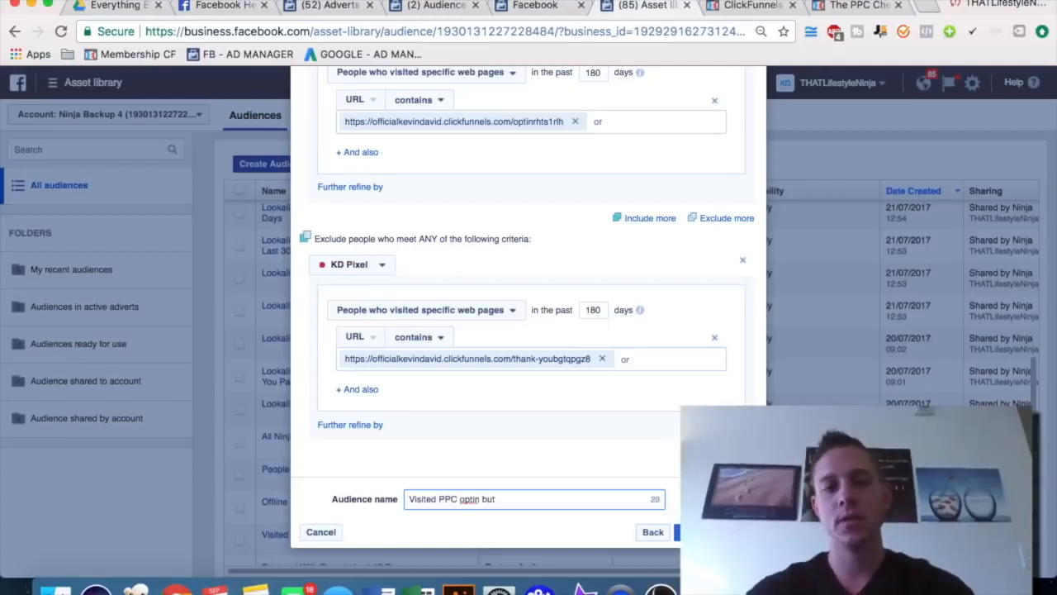
{"action": "type", "text": " DID NOT GIVE EMAIL"}
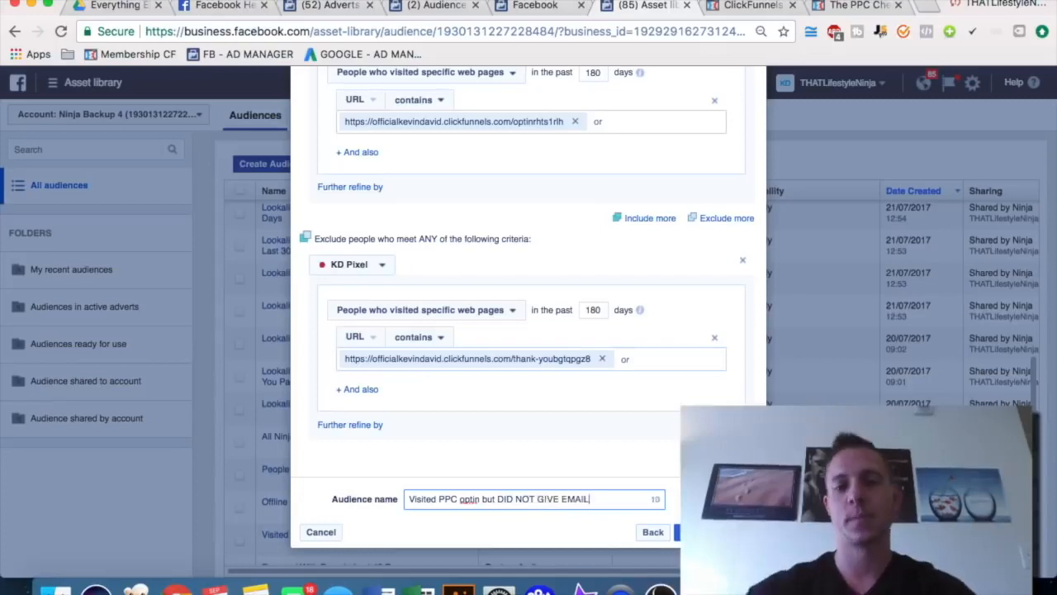
{"action": "left_click", "coordinate": [715, 532]}
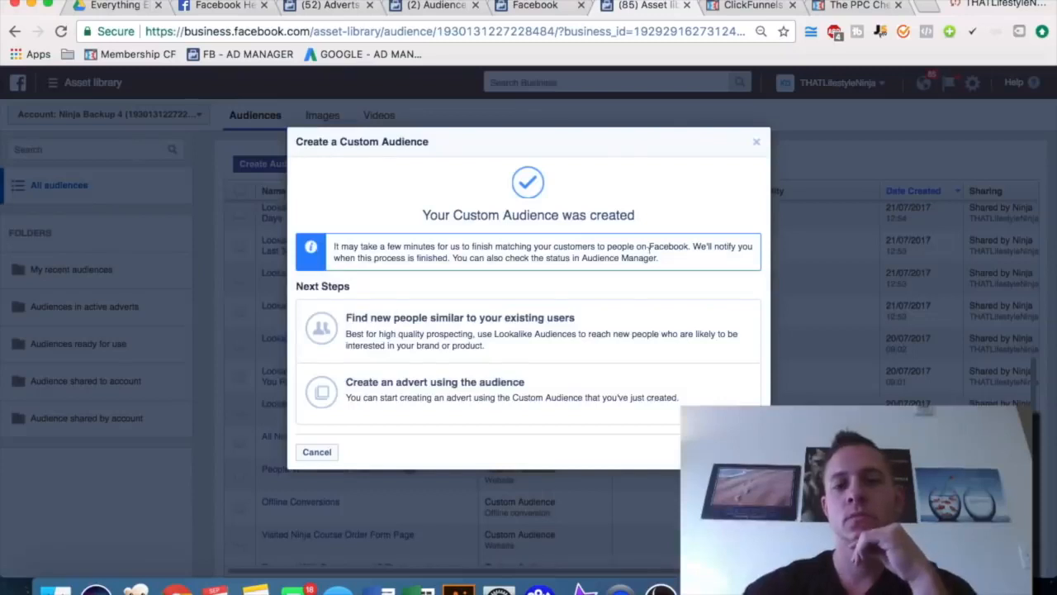
{"action": "left_click", "coordinate": [756, 145]}
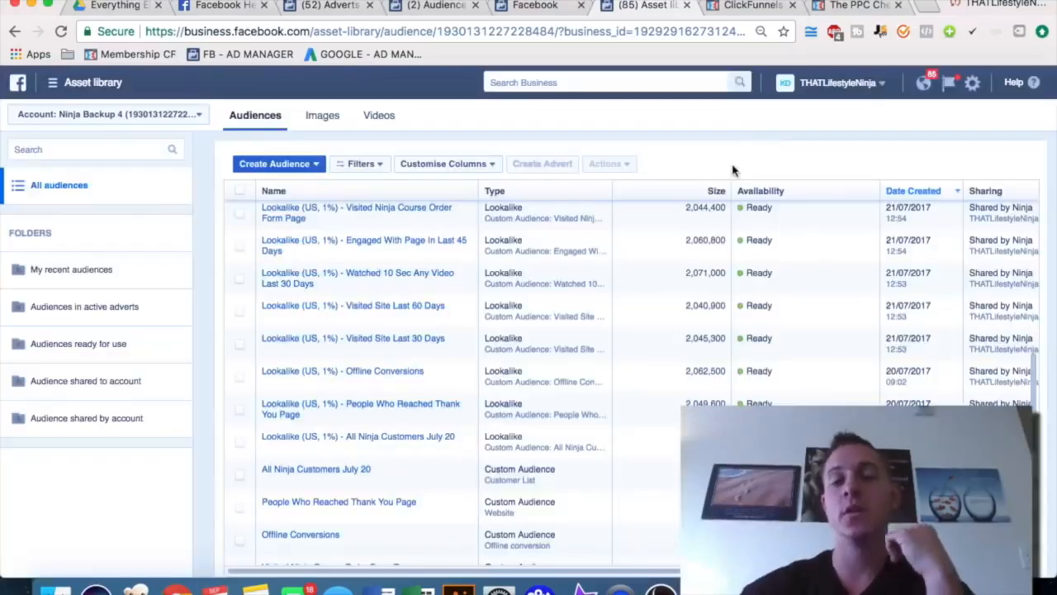
- Start creating a lookalike audience in the Asset library
{"action": "mouse_move", "coordinate": [365, 241]}
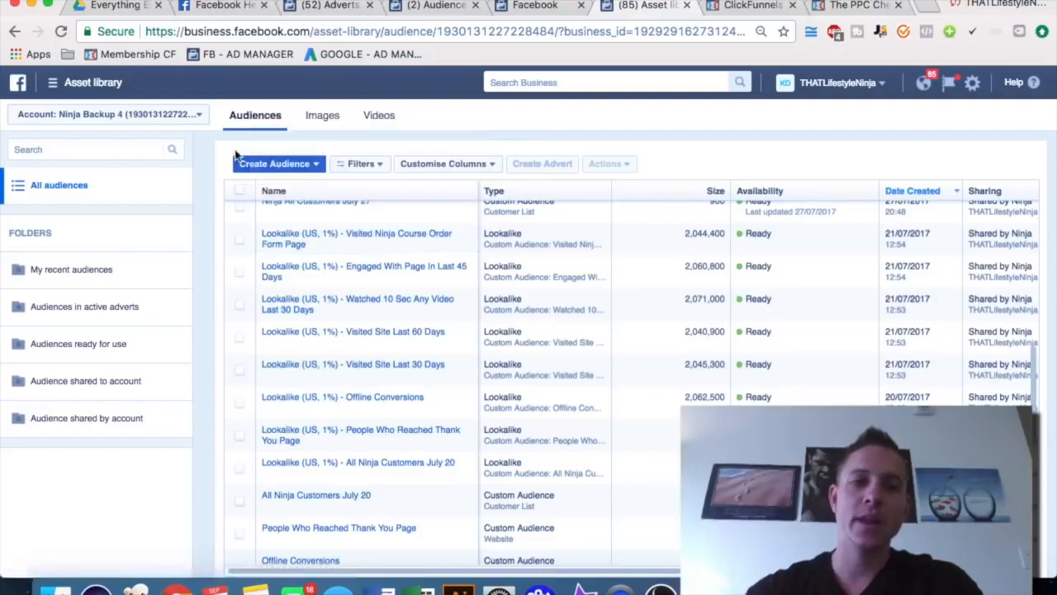
{"action": "left_click", "coordinate": [299, 165]}
{"action": "left_click", "coordinate": [293, 201]}
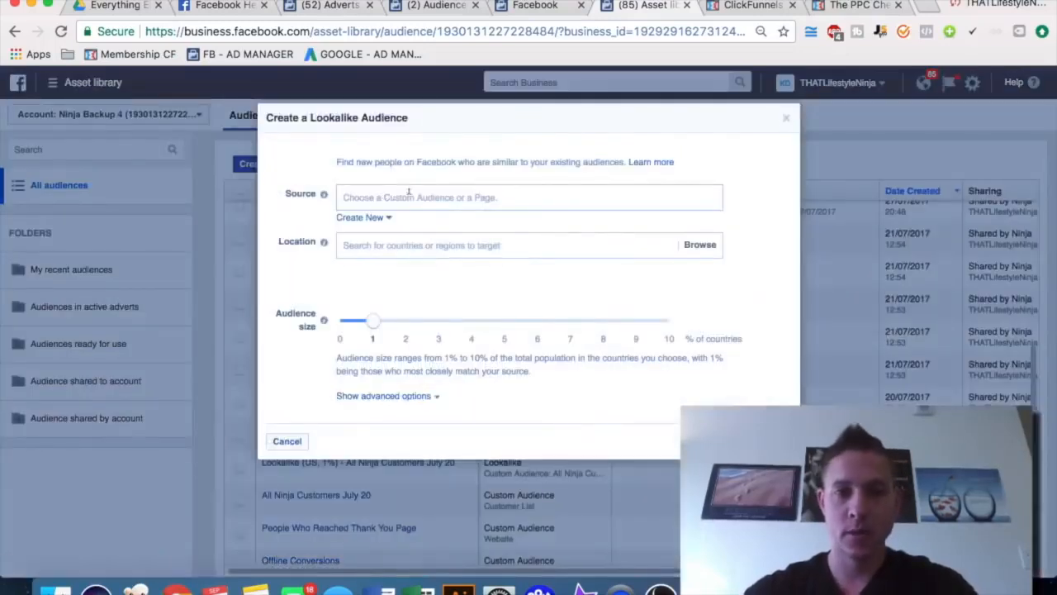